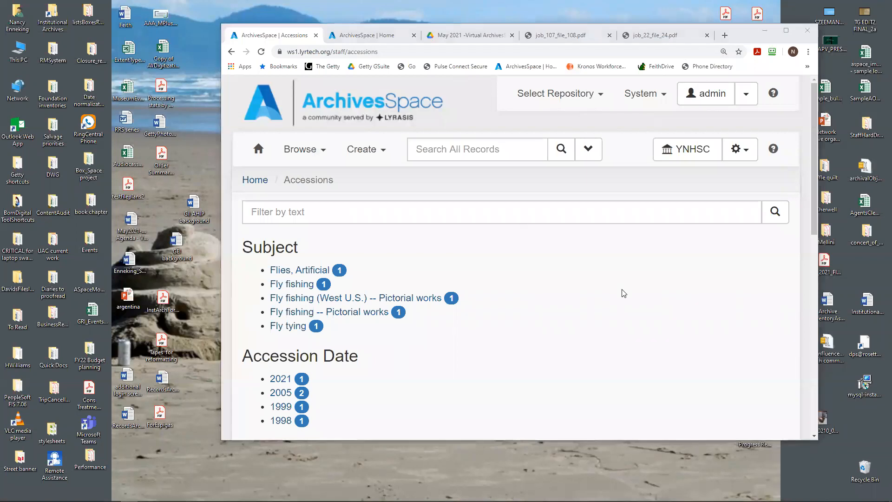
- Maximize the browser window showing the ArchivesSpace accessions list
click(740, 38)
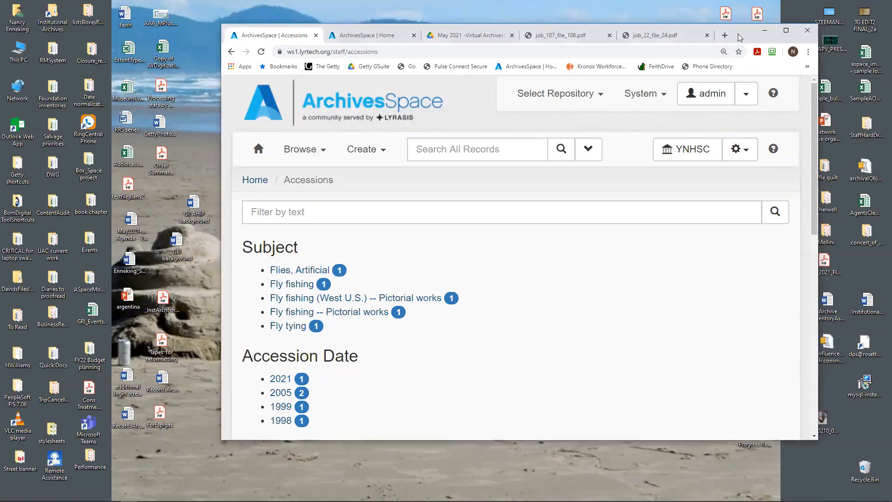
drag(740, 37, 650, 45)
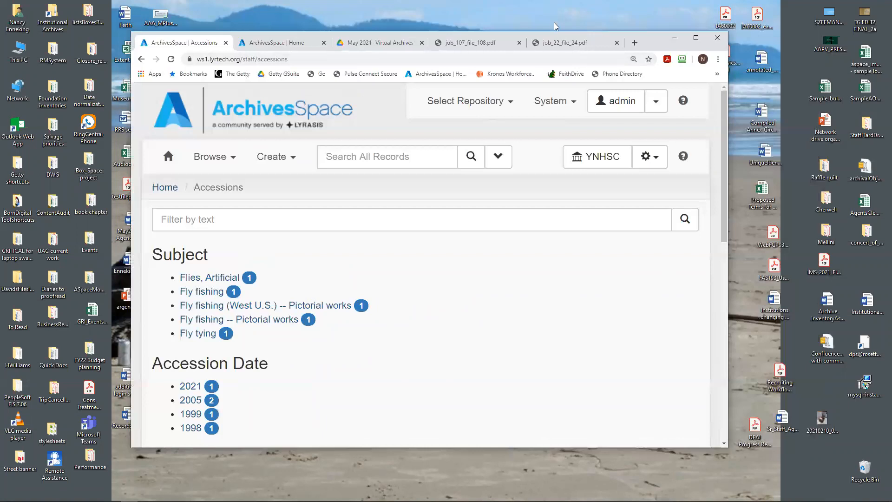
click(696, 39)
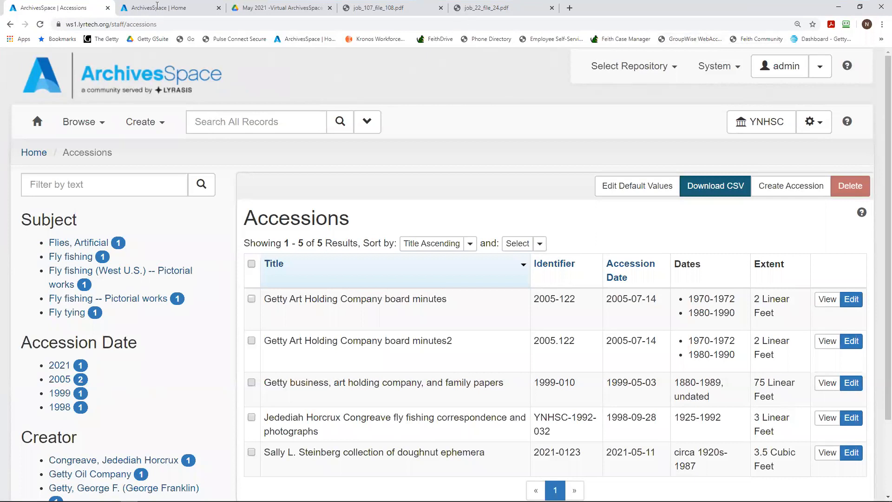
- Switch to sample_description1.pdf in Google Drive and examine its sample accession report and sample collection description
click(157, 8)
click(268, 20)
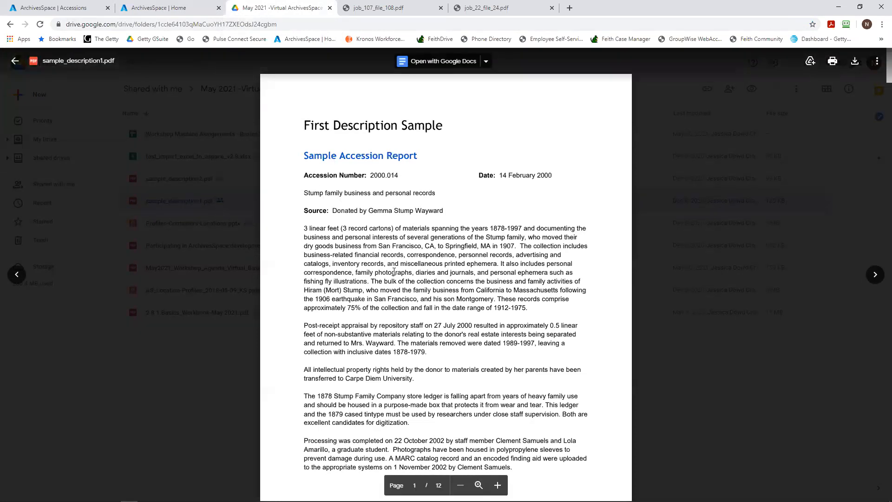
scroll(394, 272, down, 5)
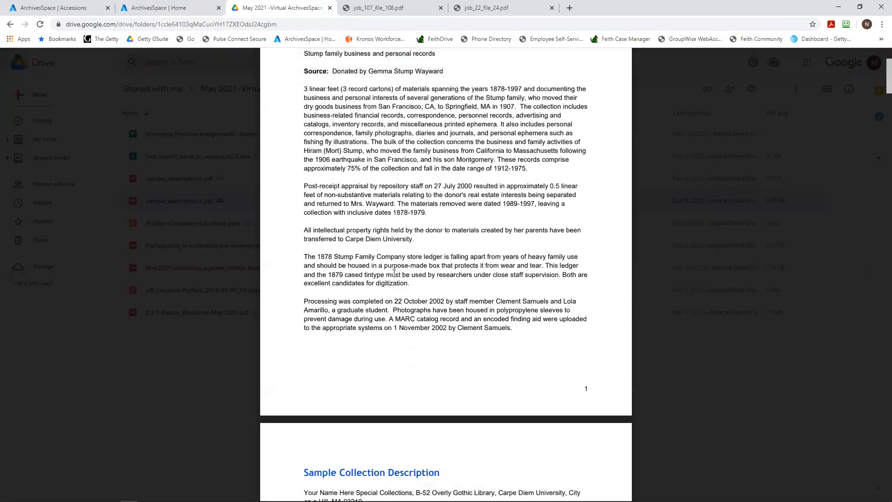
scroll(394, 273, down, 3)
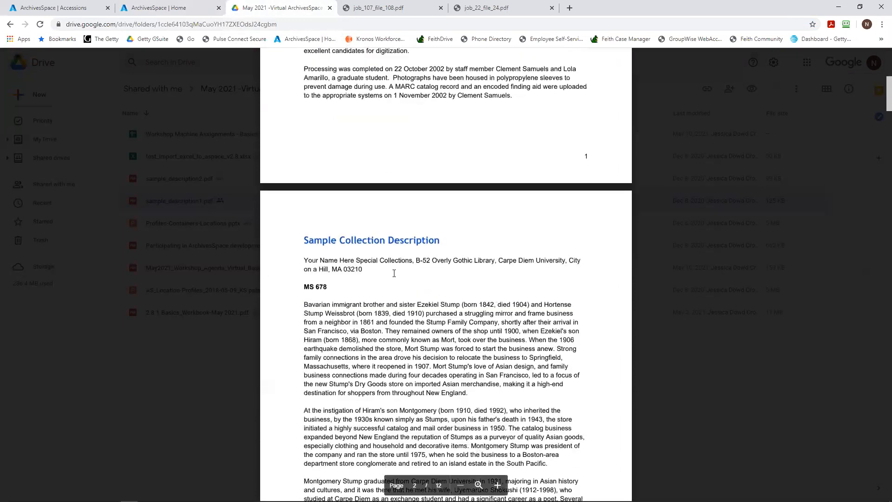
scroll(394, 274, down, 4)
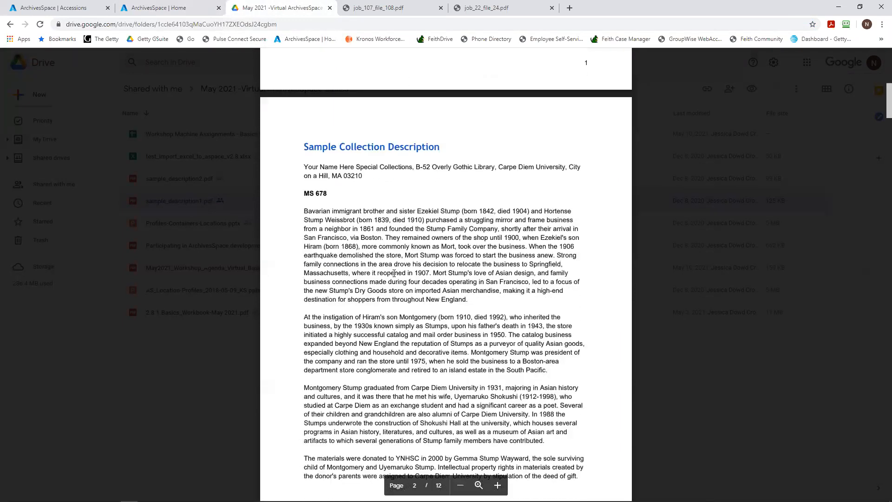
scroll(394, 273, down, 6)
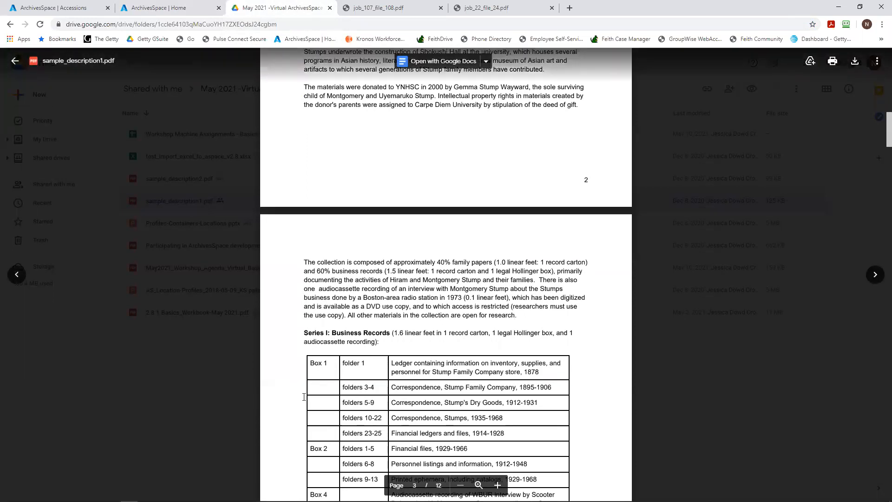
scroll(361, 357, up, 4)
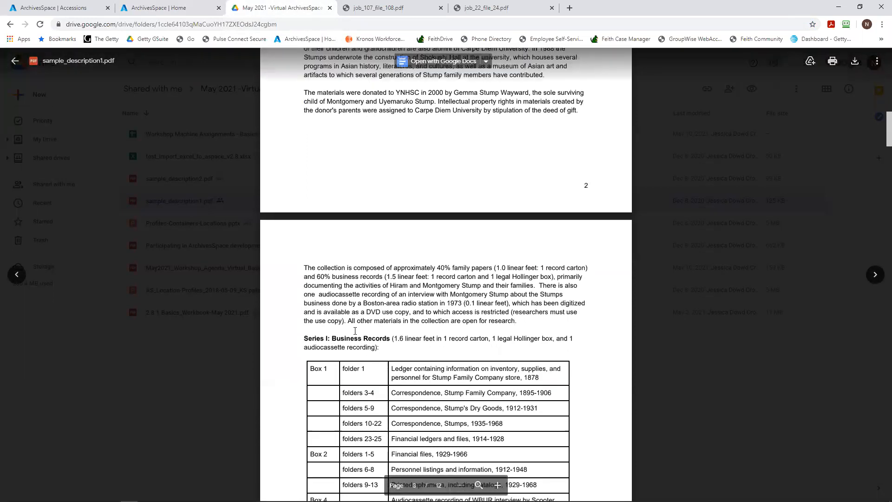
scroll(356, 306, up, 6)
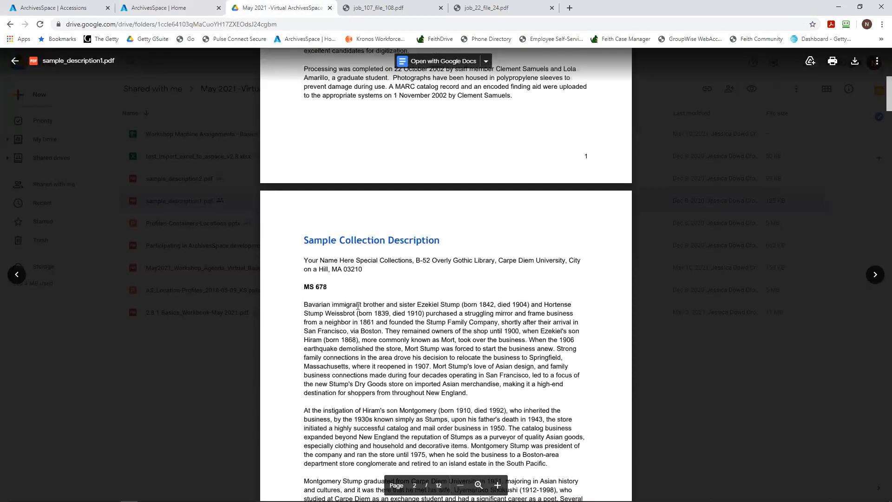
scroll(358, 306, up, 2)
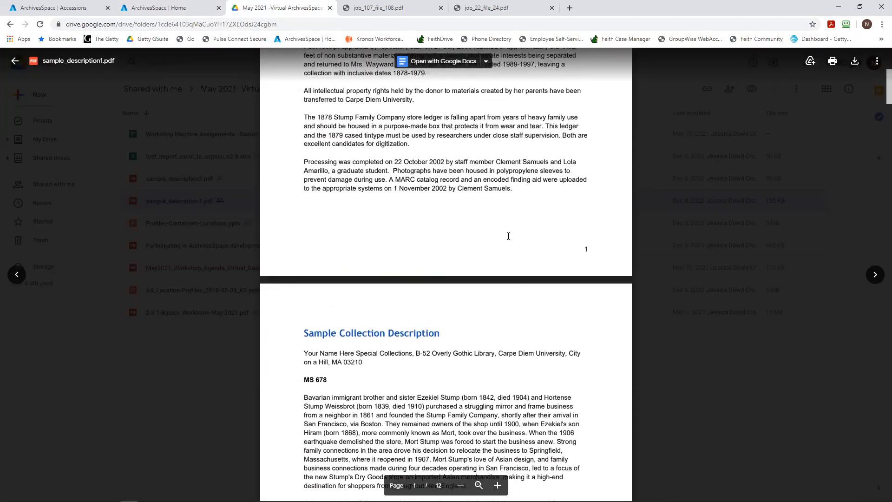
scroll(402, 288, up, 6)
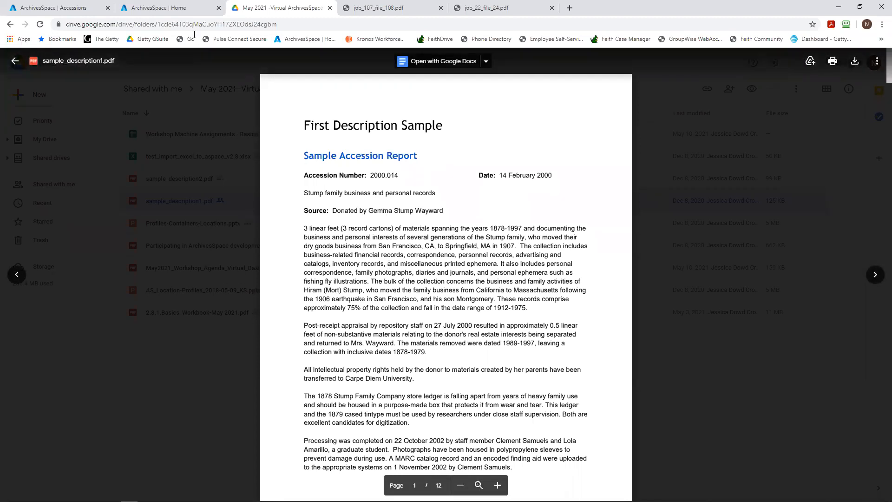
- Look at the ArchivesSpace demo home page, then return to the PDF and read the full sample accession report
click(182, 9)
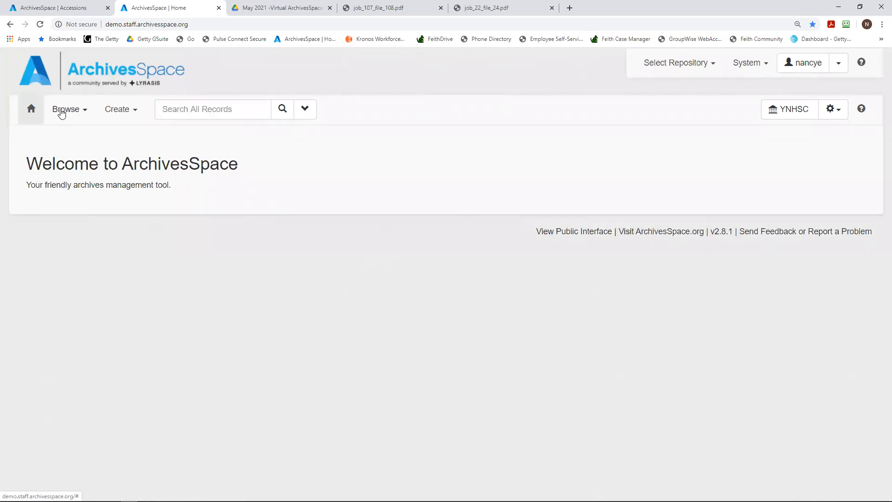
click(288, 13)
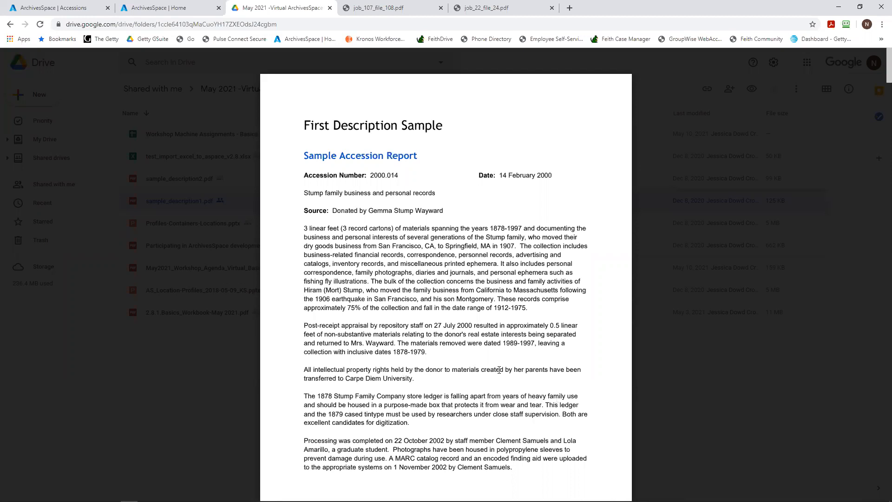
scroll(556, 399, down, 3)
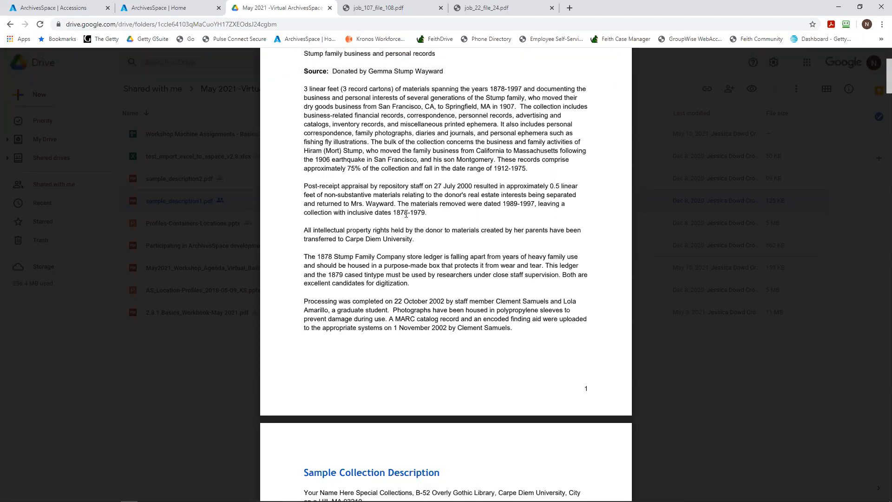
- In the ArchivesSpace demo site, browse the accessions and view the record "Stump family business records and personal papers"
click(178, 9)
click(70, 110)
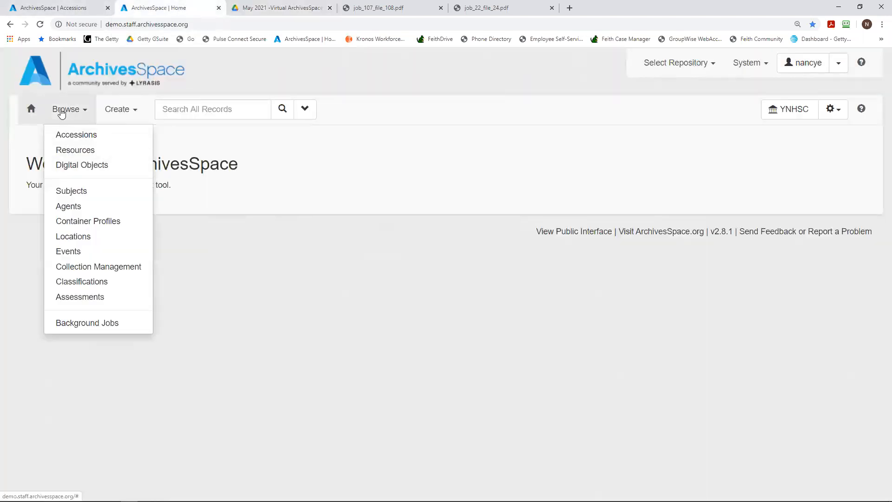
click(68, 136)
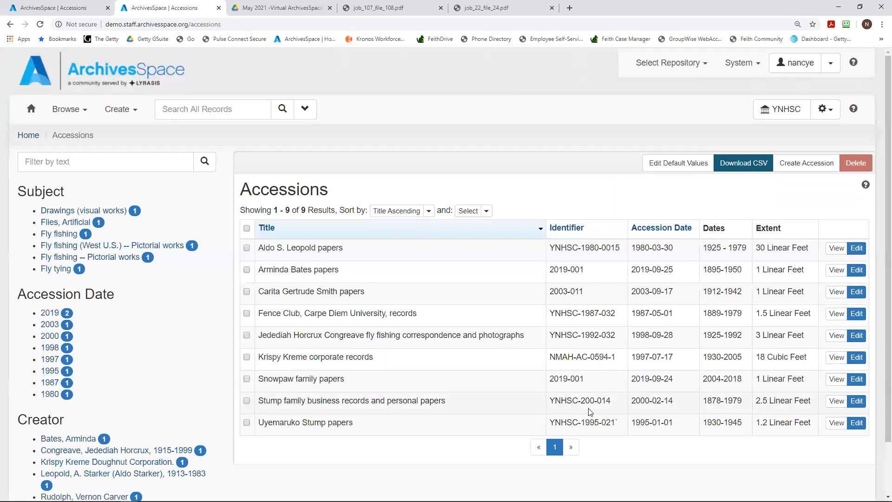
click(837, 402)
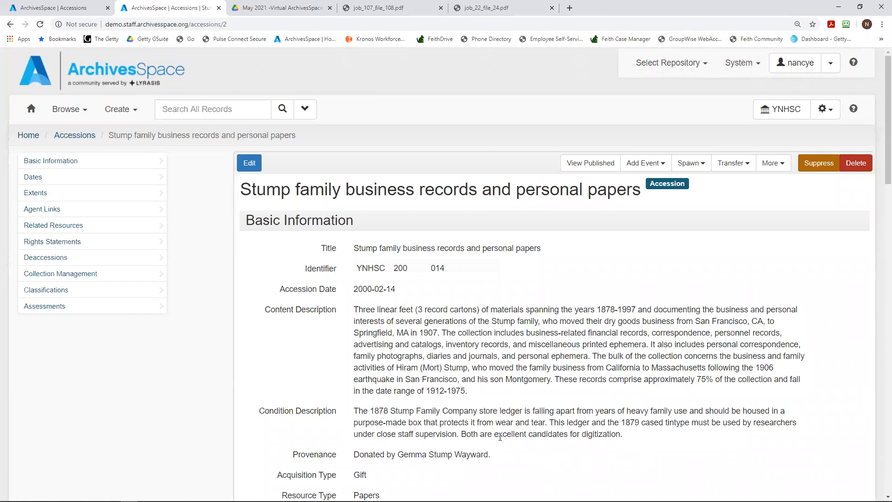
- Read the accession's Basic Information, from the content and condition descriptions through provenance to the access and use restriction notes
scroll(496, 421, down, 1)
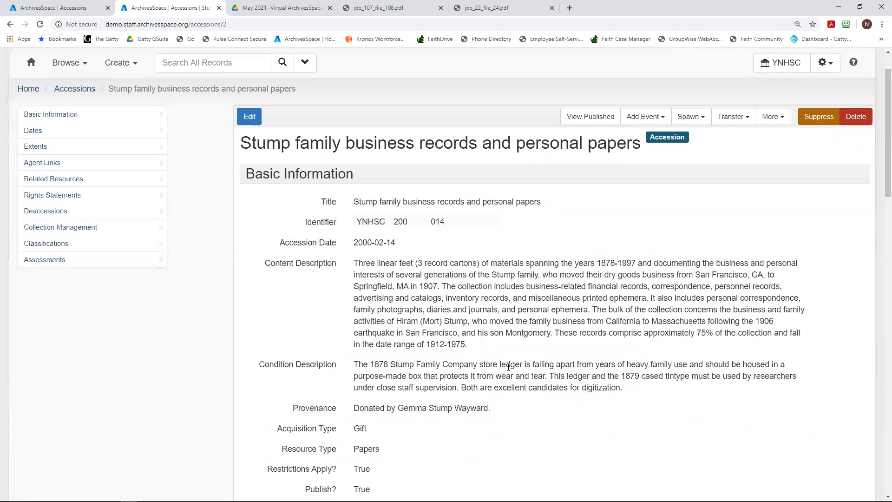
scroll(508, 366, down, 1)
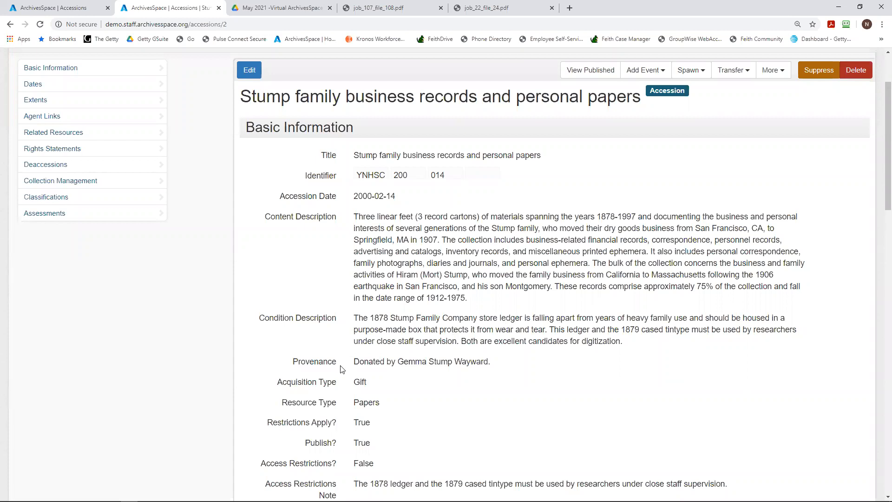
mouse_move(342, 364)
scroll(374, 409, down, 4)
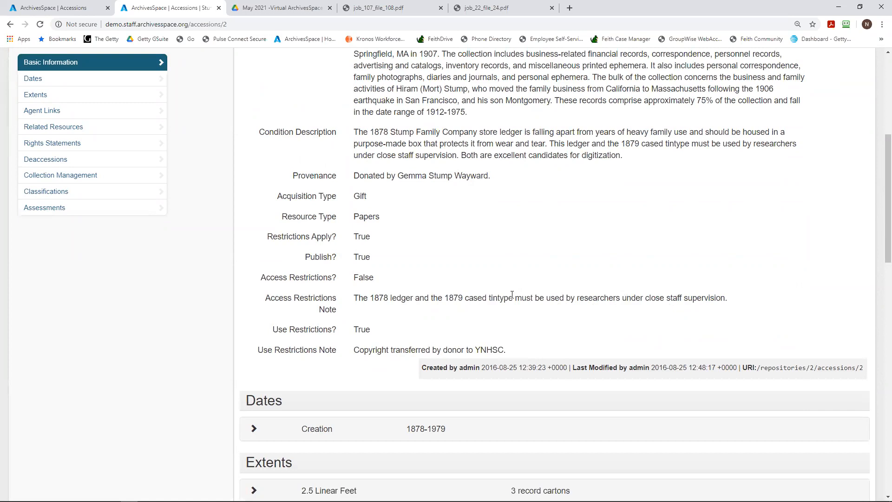
scroll(511, 295, down, 4)
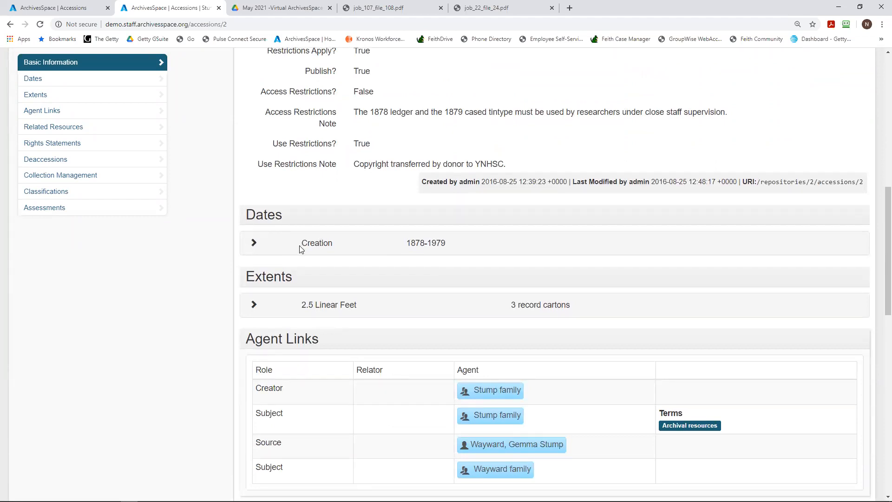
- Expand the accession's creation date and extent entries to inspect their details, collapsing each one again
click(254, 243)
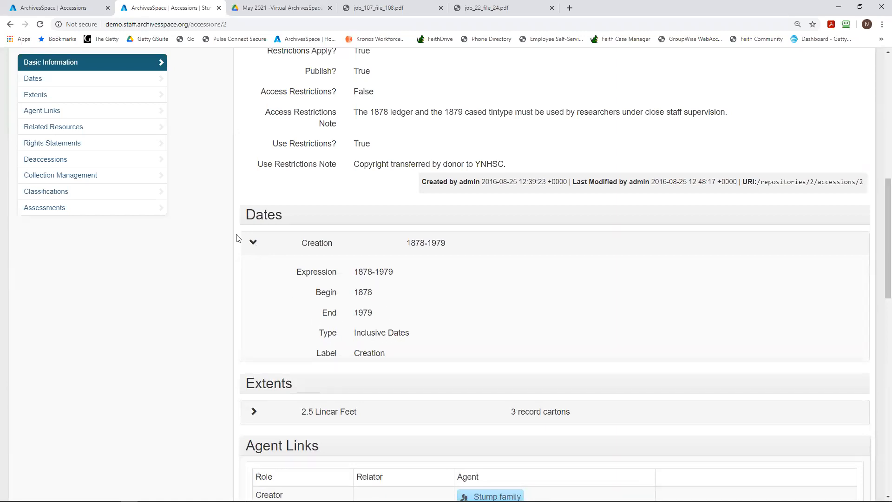
click(254, 243)
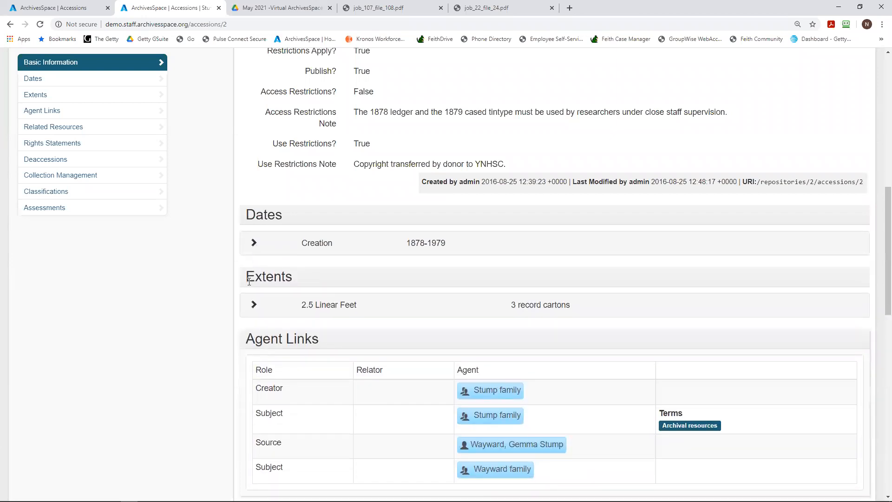
click(253, 305)
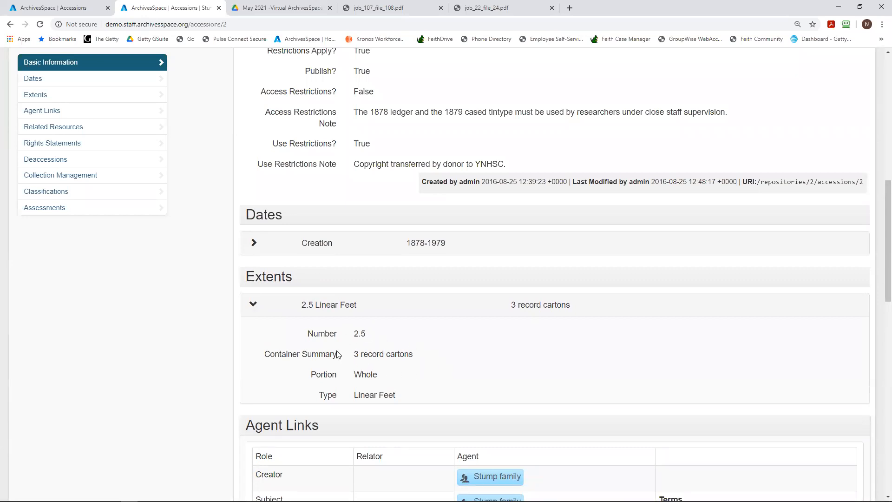
click(254, 305)
- Review the agent links and related resources, and inspect the copyright rights statement with its type note before collapsing it
scroll(438, 328, down, 3)
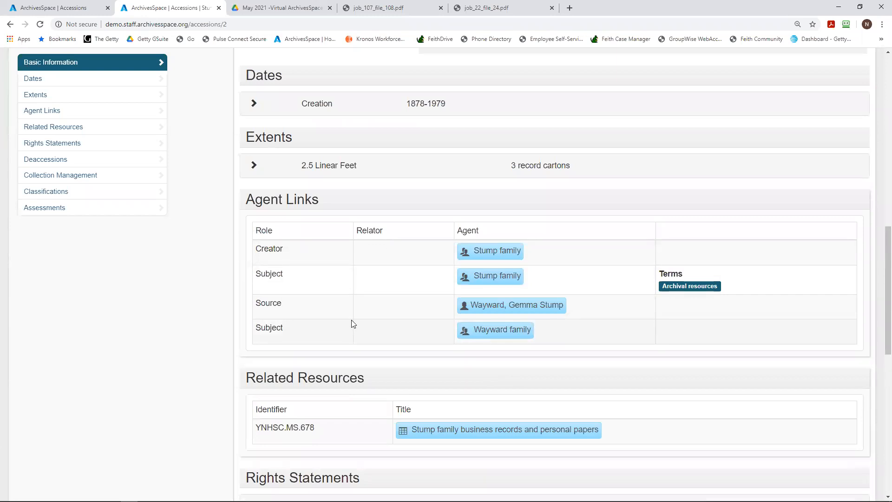
scroll(352, 323, down, 7)
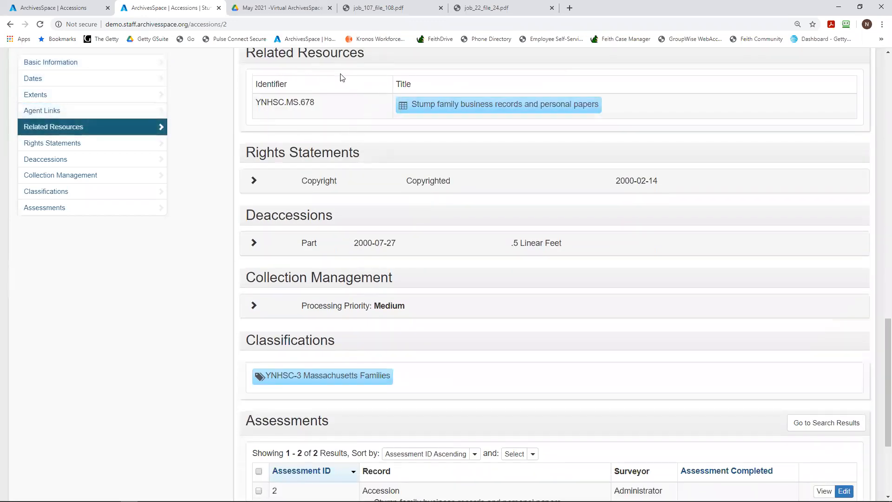
scroll(303, 79, up, 1)
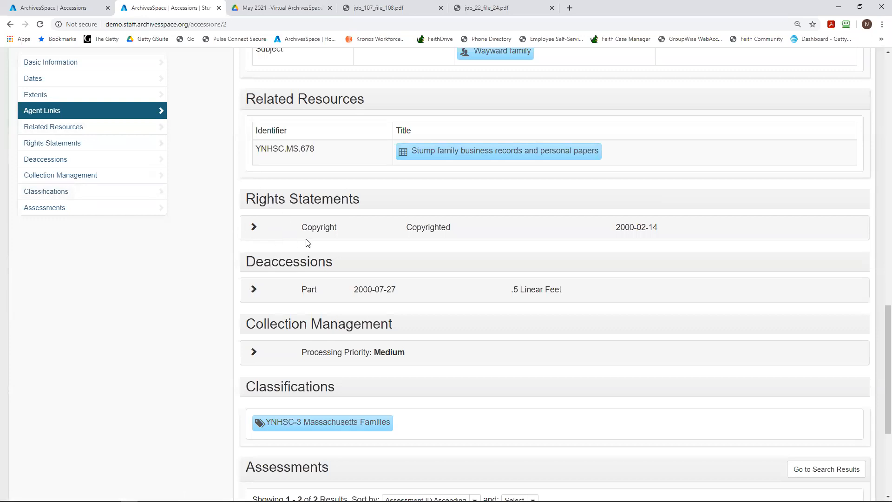
click(253, 228)
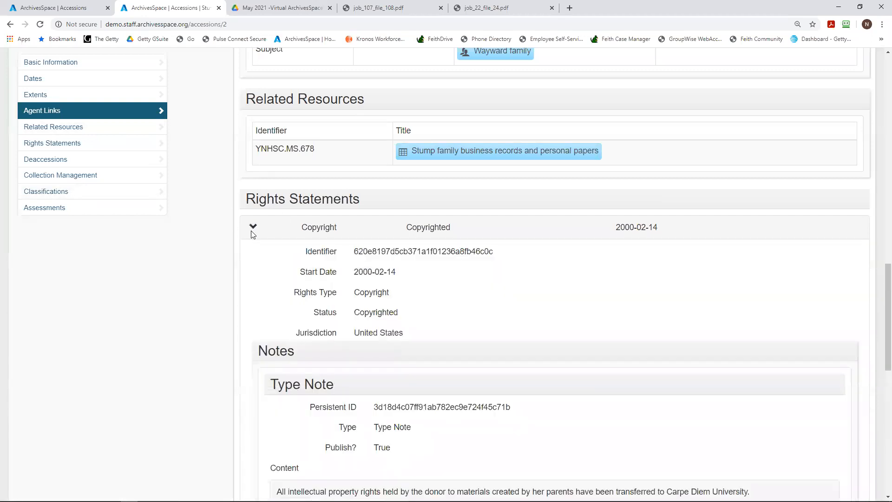
scroll(357, 292, down, 5)
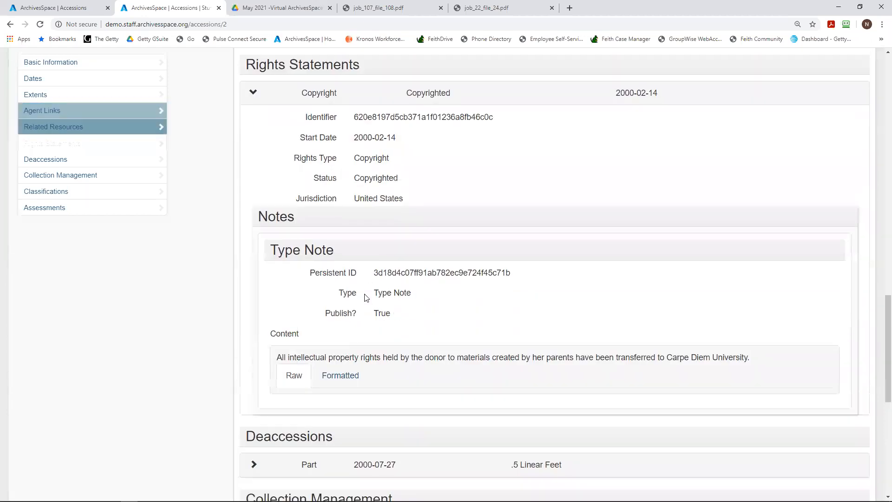
scroll(344, 161, up, 3)
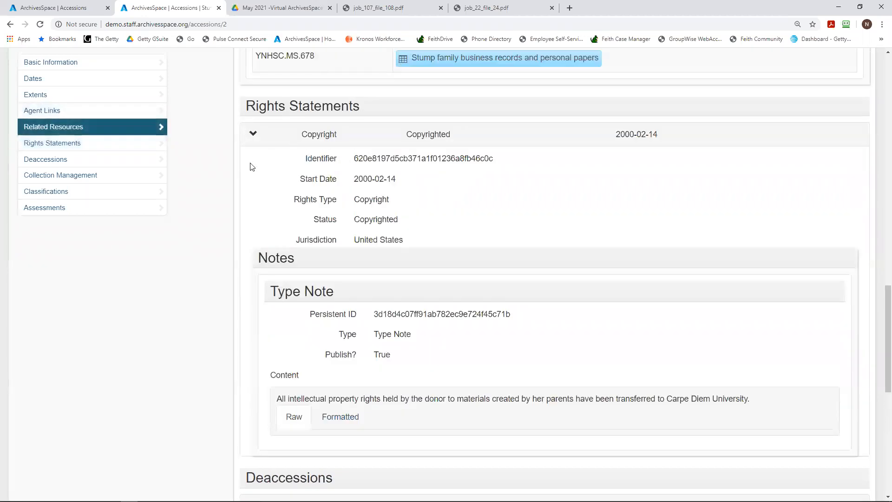
click(254, 135)
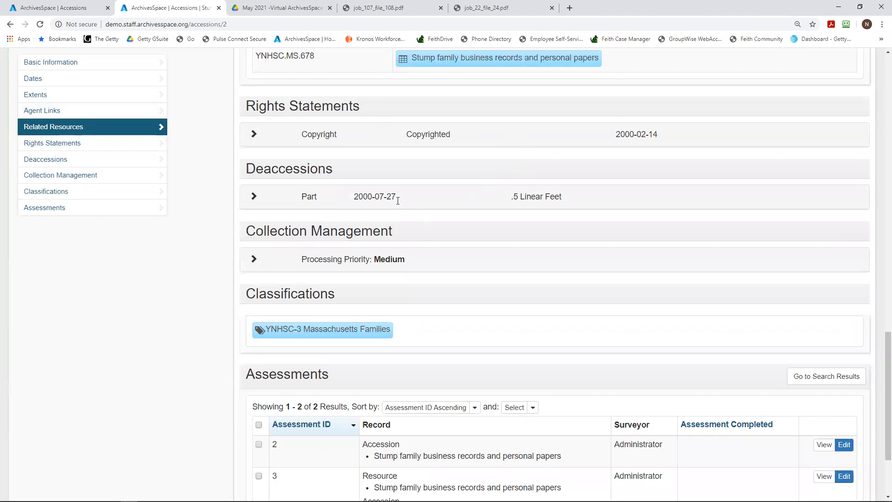
- Expand the deaccession entry to inspect its description, reason, disposition, date and extent, and collapse it again
click(254, 197)
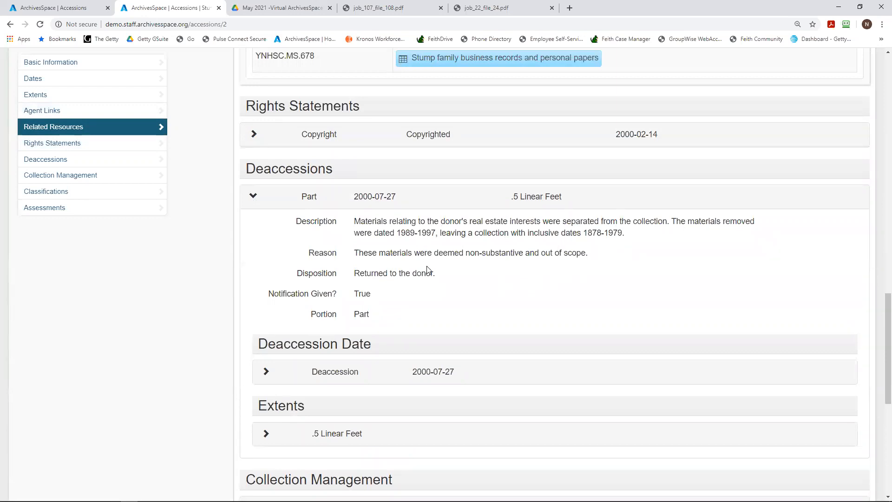
scroll(360, 327, down, 1)
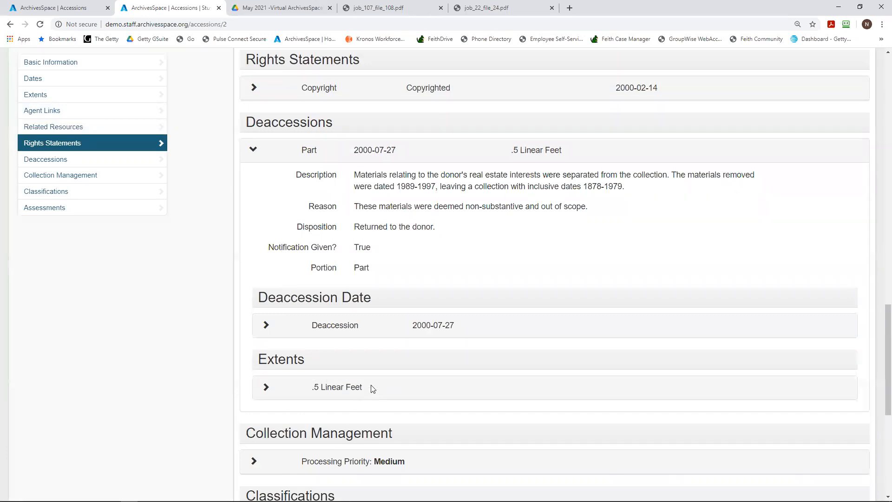
scroll(326, 348, up, 2)
click(253, 242)
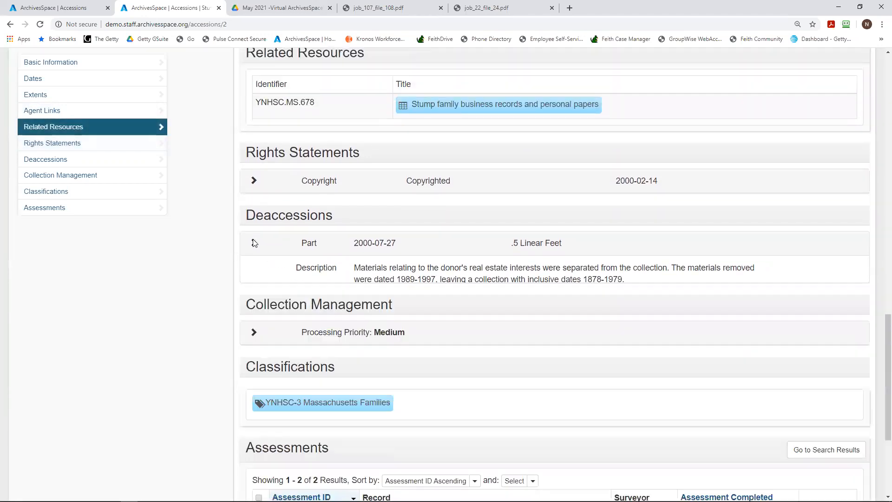
- Review the accession's collection management, classification and assessment sections, and return to the start of the record
scroll(464, 352, down, 2)
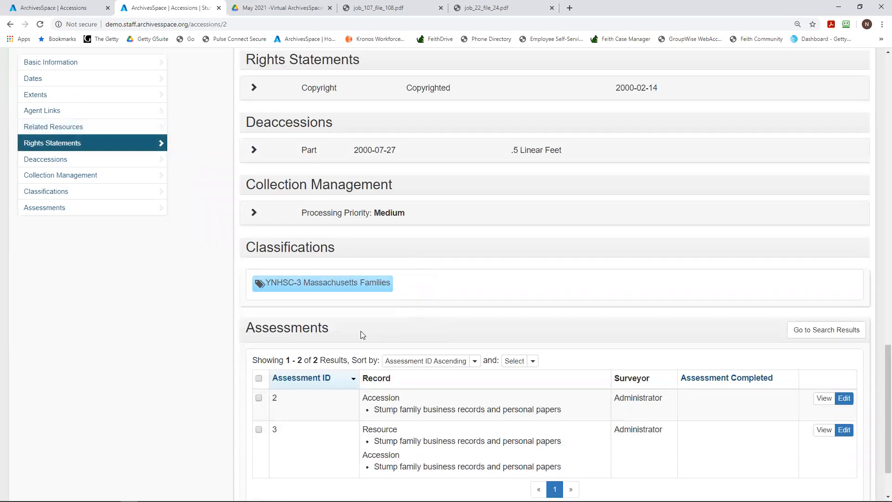
scroll(360, 331, down, 2)
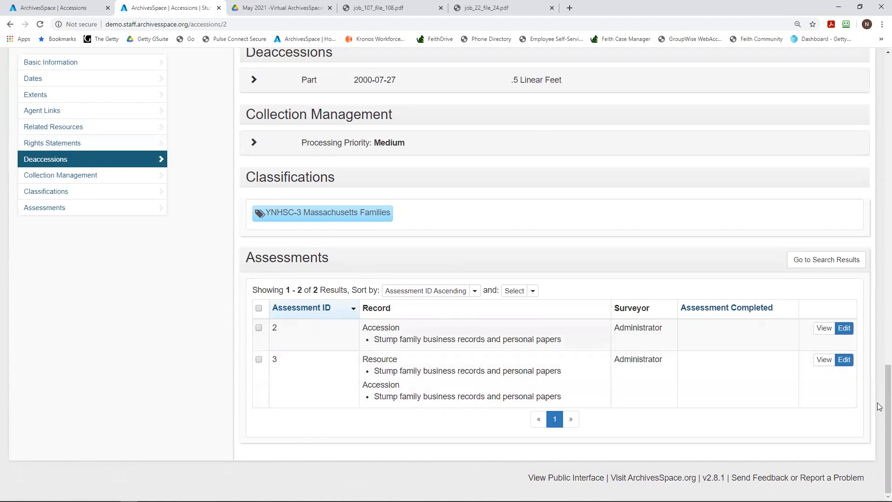
drag(879, 404, 880, 289)
scroll(513, 167, up, 20)
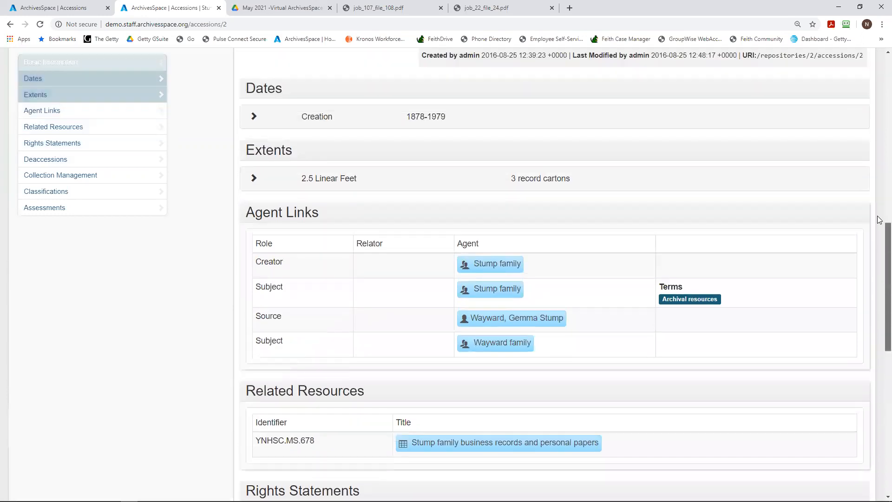
scroll(513, 167, up, 2)
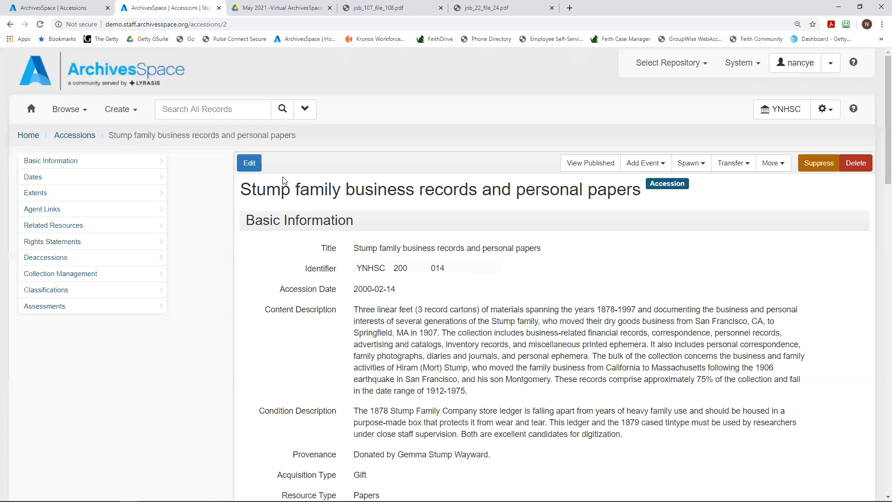
- Open the resource record linked under the accession's Related Resources for viewing
click(64, 113)
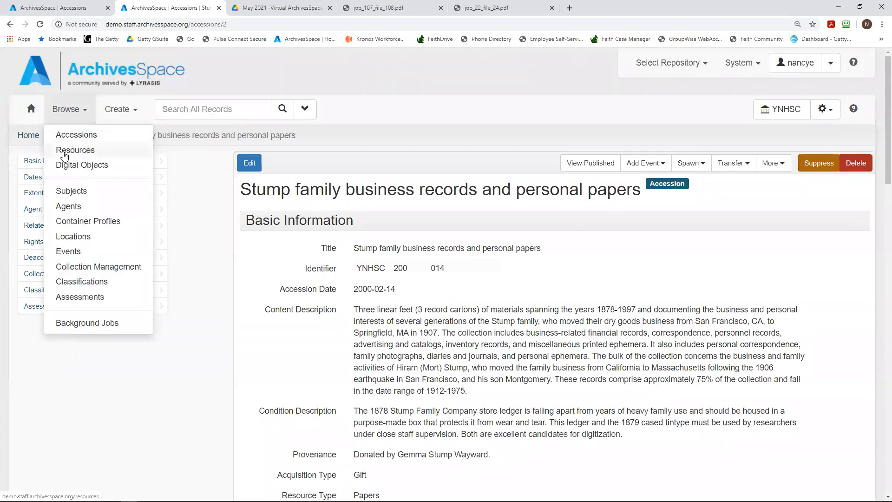
scroll(418, 278, down, 2)
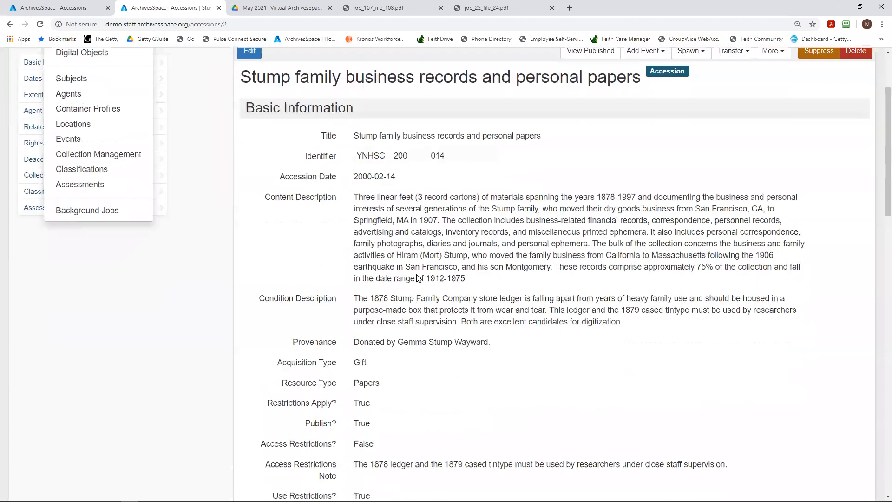
scroll(418, 276, down, 14)
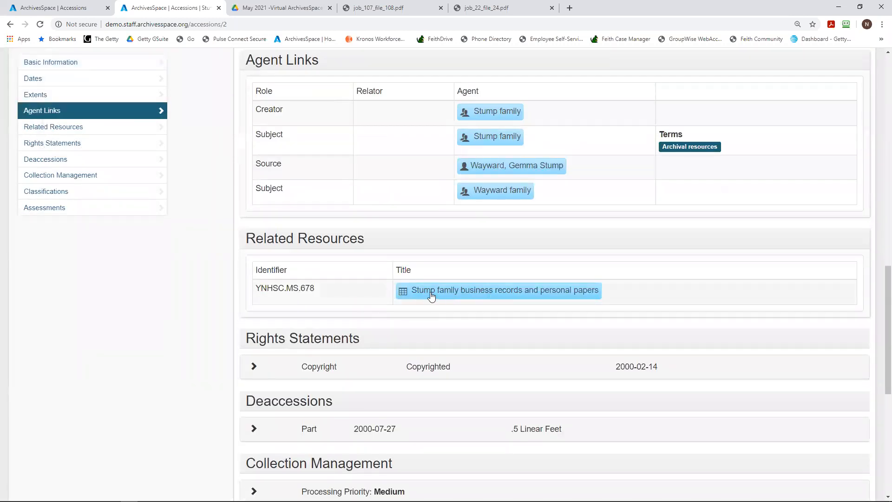
click(488, 297)
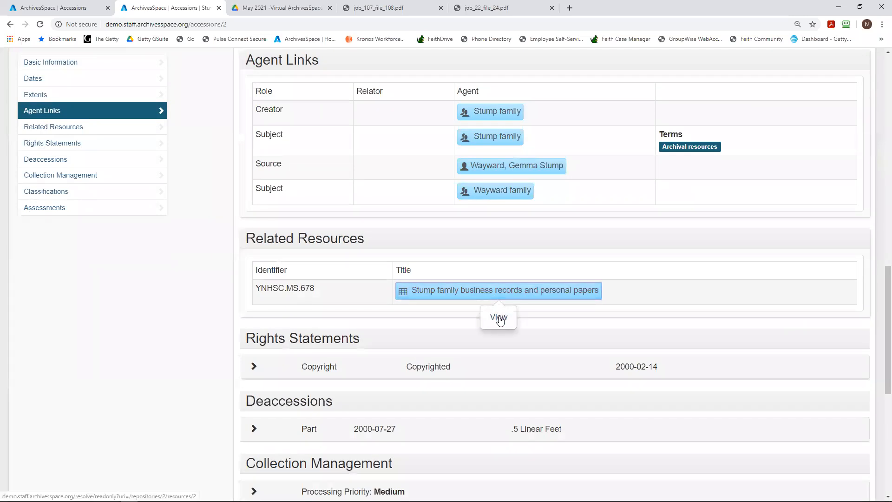
click(498, 316)
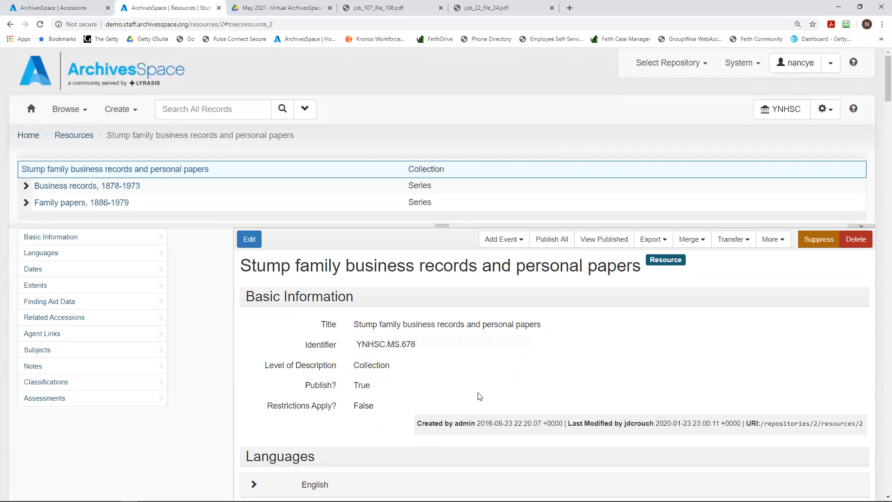
- Examine the resource record's Basic Information and its Language of Materials notes
scroll(522, 339, down, 2)
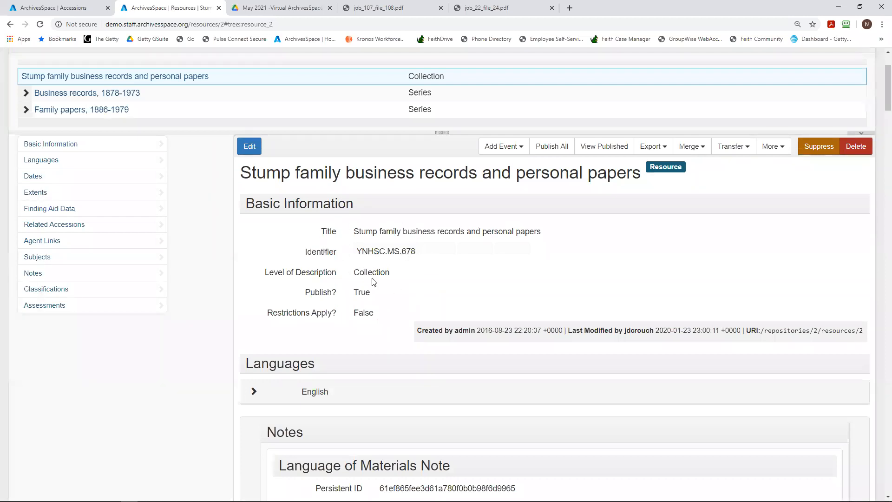
scroll(374, 282, down, 1)
scroll(371, 283, up, 2)
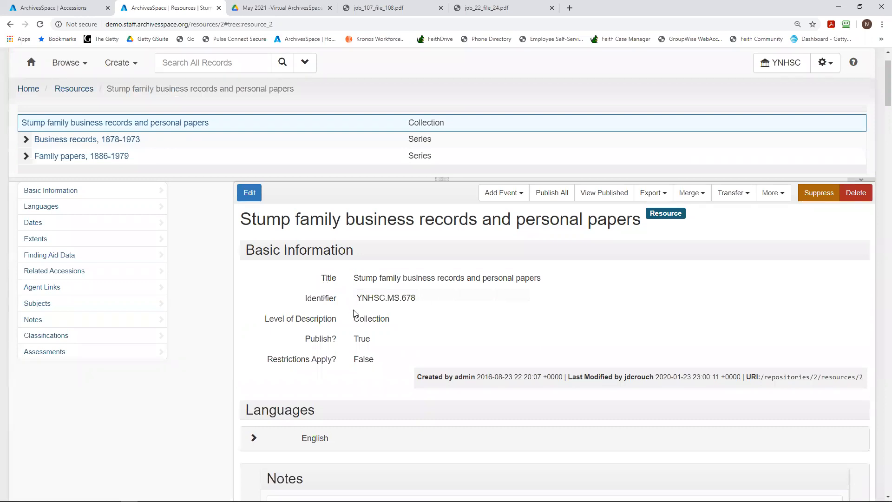
scroll(354, 313, down, 3)
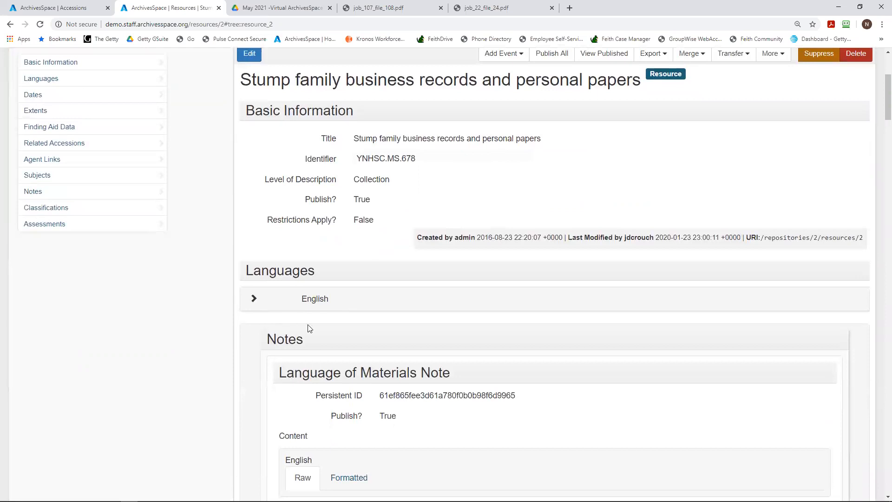
scroll(358, 348, down, 2)
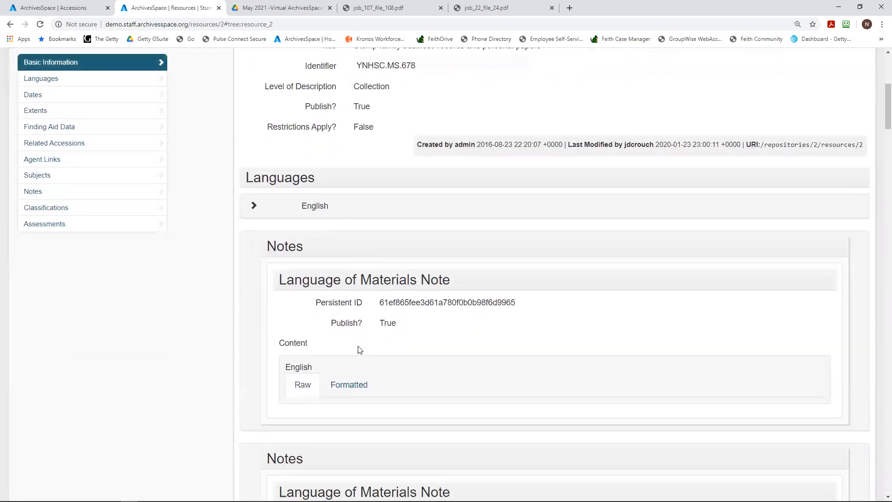
scroll(358, 348, down, 3)
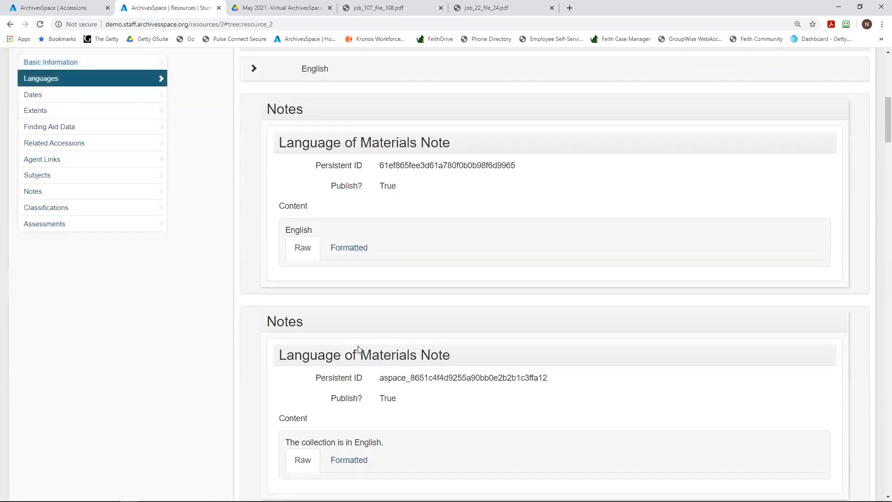
- Open the resource record in edit mode to see its form, and return to its read-only view
scroll(358, 348, up, 9)
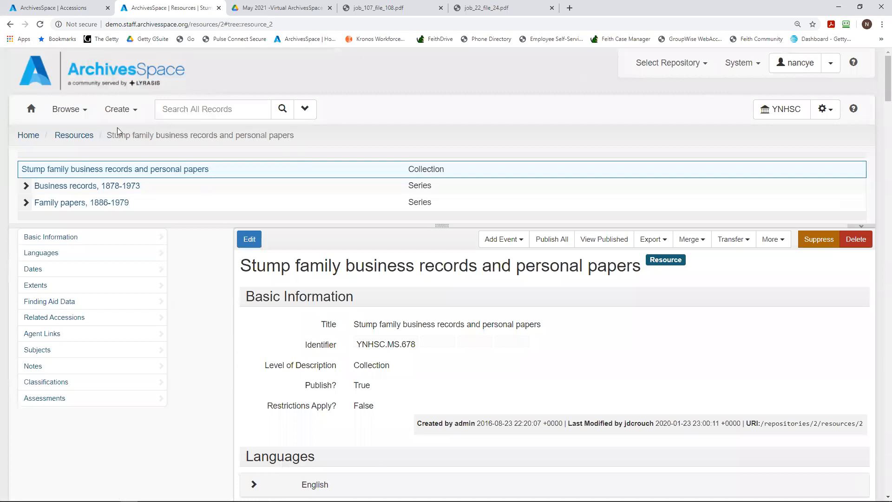
click(247, 242)
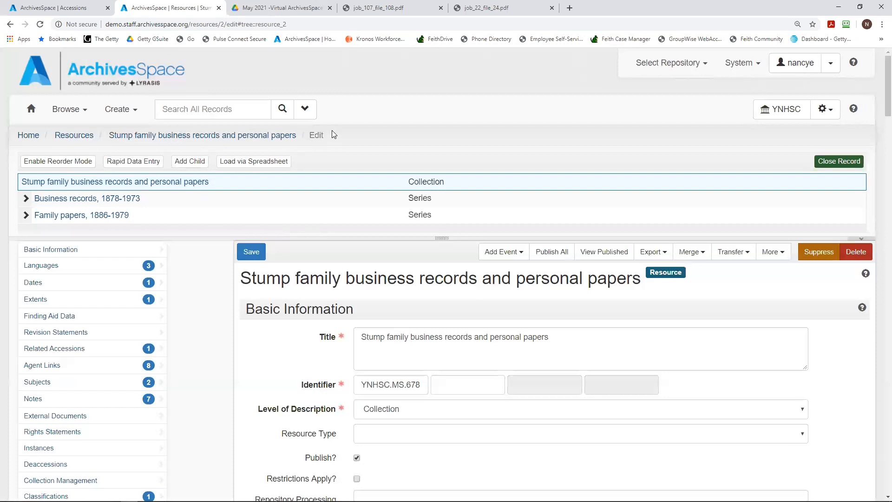
click(262, 135)
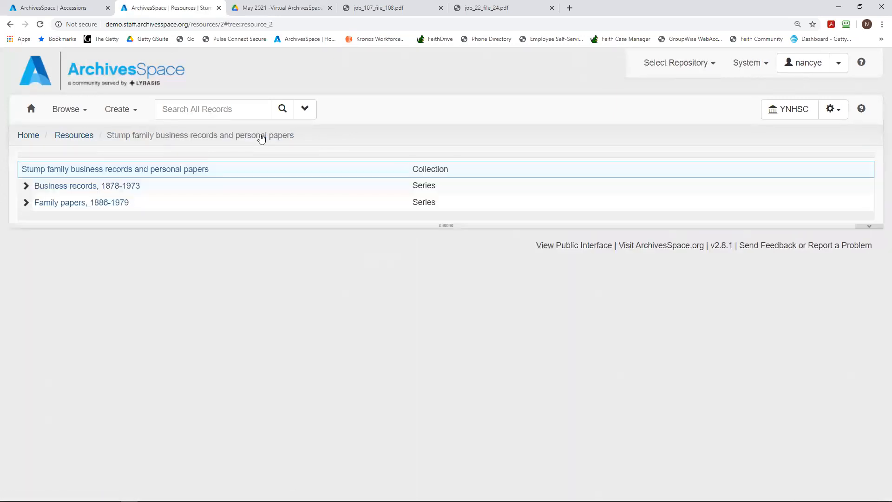
- Review the resource's languages, dates and extents, and read its Finding Aid Data
scroll(358, 259, down, 4)
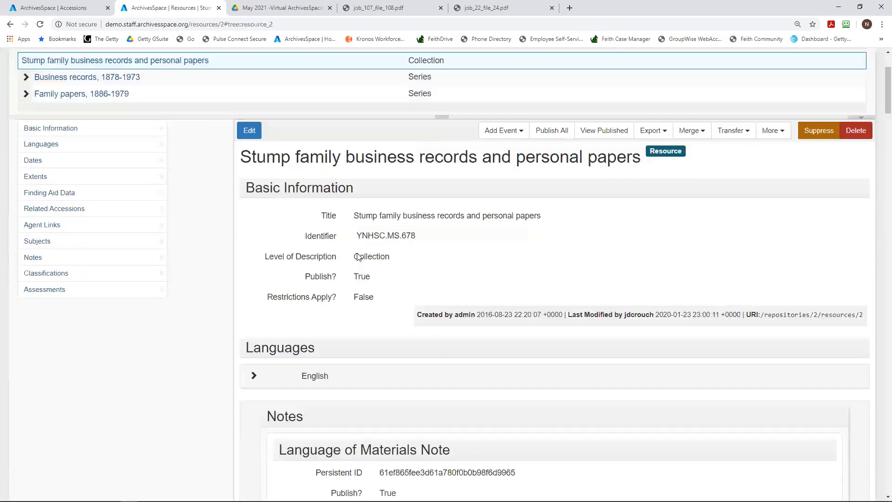
scroll(357, 256, down, 7)
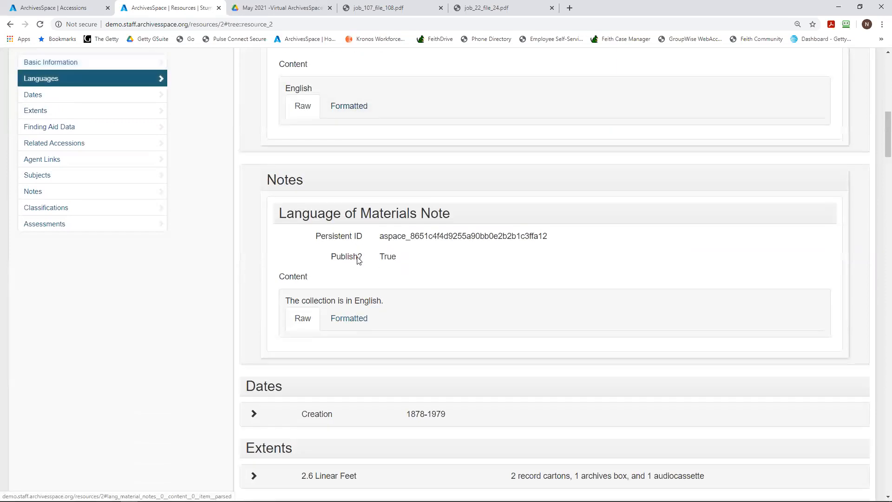
scroll(359, 261, down, 4)
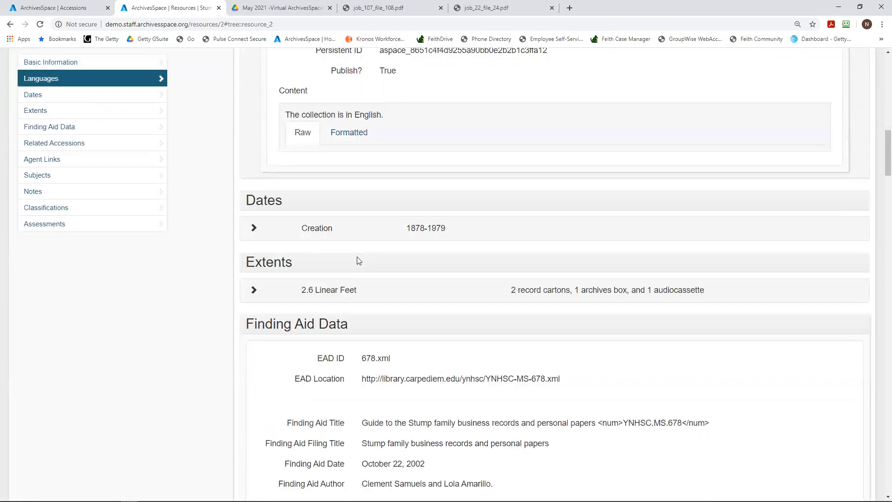
scroll(357, 259, up, 3)
scroll(356, 255, down, 3)
scroll(436, 293, down, 4)
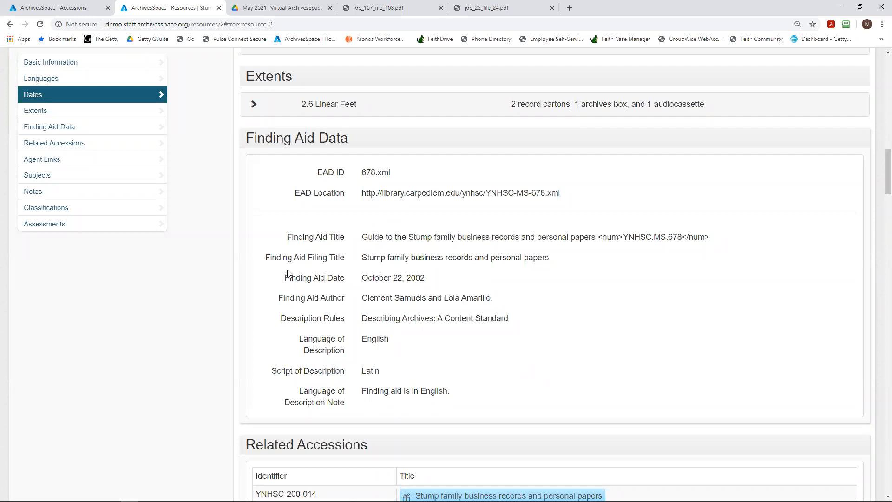
- Review the resource's related accessions, agent links and subject headings
scroll(425, 346, down, 5)
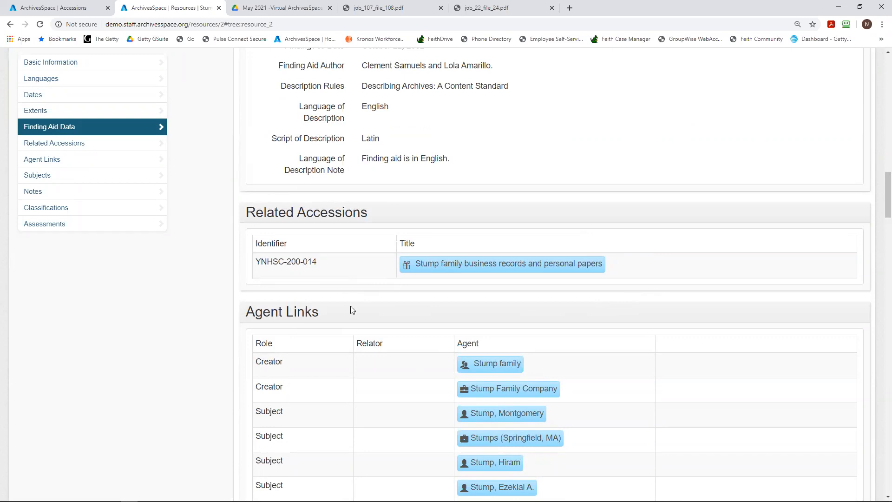
scroll(352, 298, down, 6)
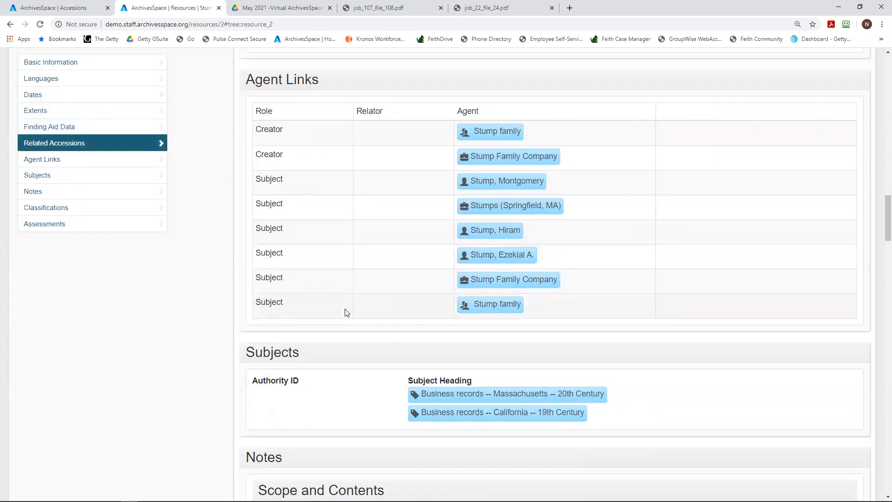
scroll(346, 313, down, 7)
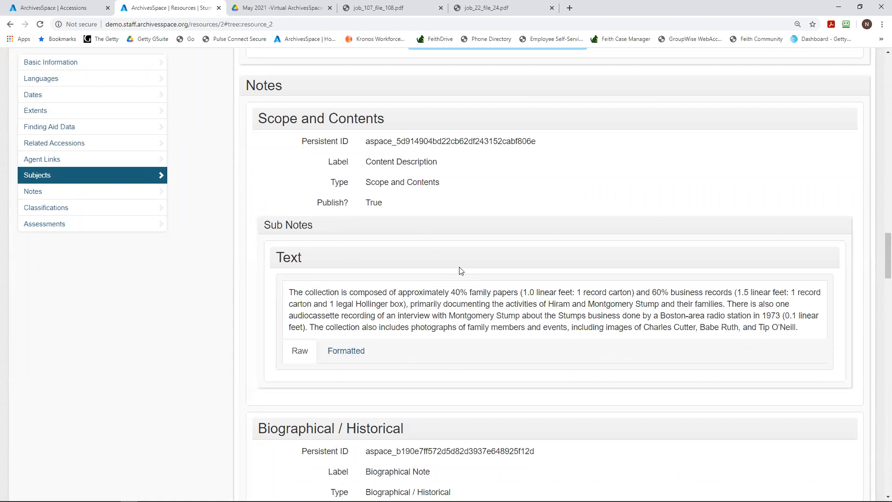
- Read the resource's Scope and Contents note and its Biographical / Historical note
scroll(461, 270, down, 4)
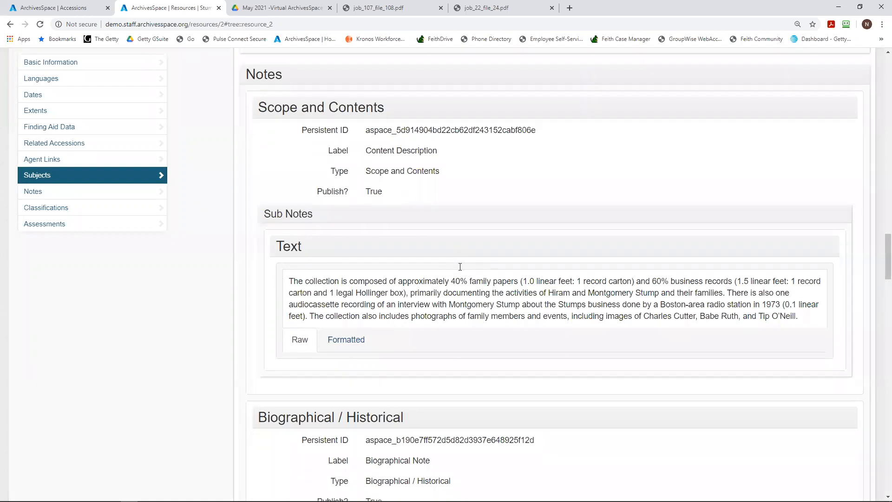
scroll(459, 267, down, 2)
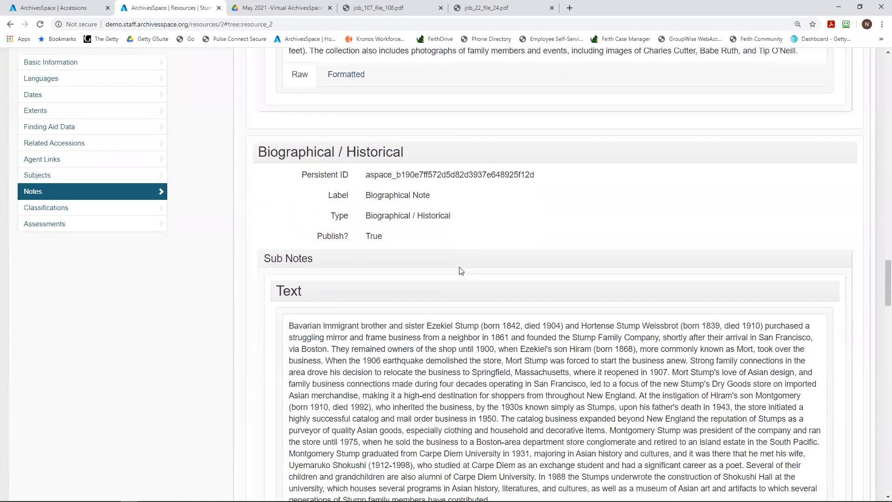
scroll(459, 268, down, 2)
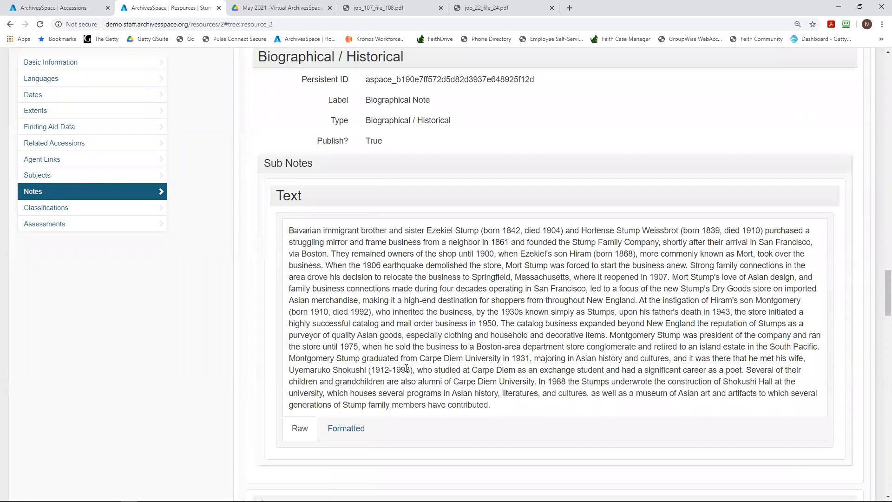
scroll(406, 368, down, 6)
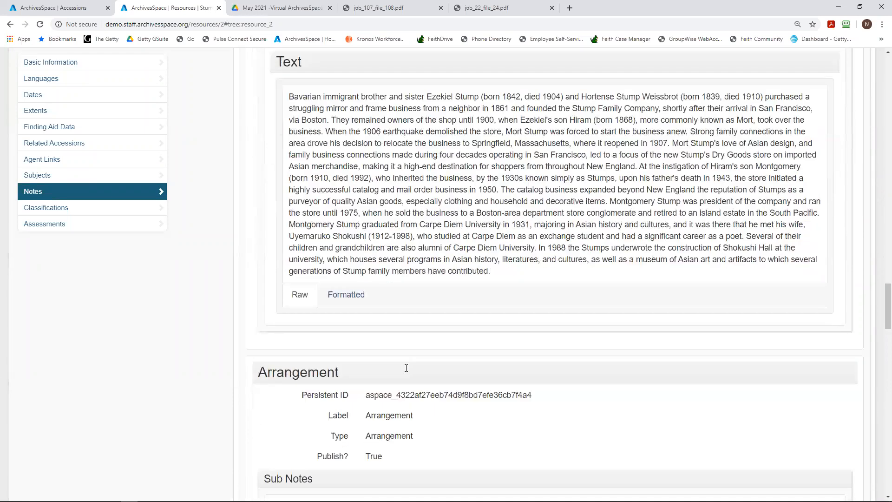
- Read the arrangement, acquisition source, access and use notes, continuing to the resource's classifications and assessments
scroll(406, 368, down, 3)
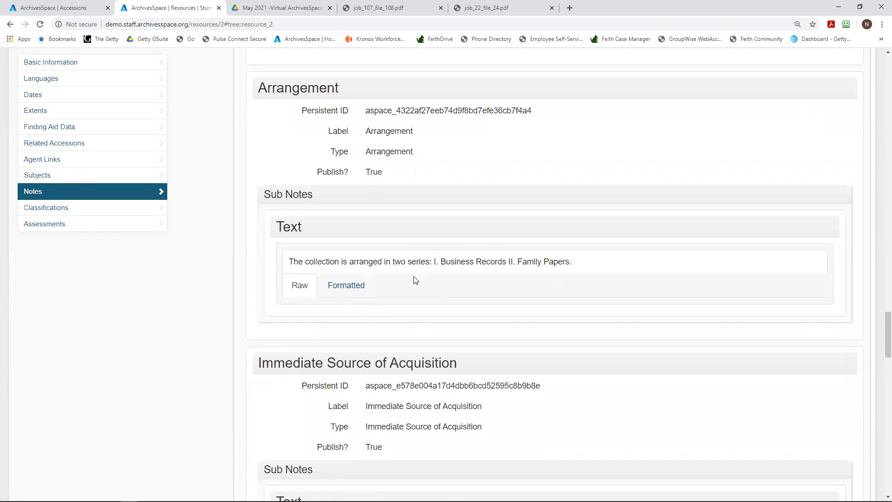
scroll(417, 272, down, 3)
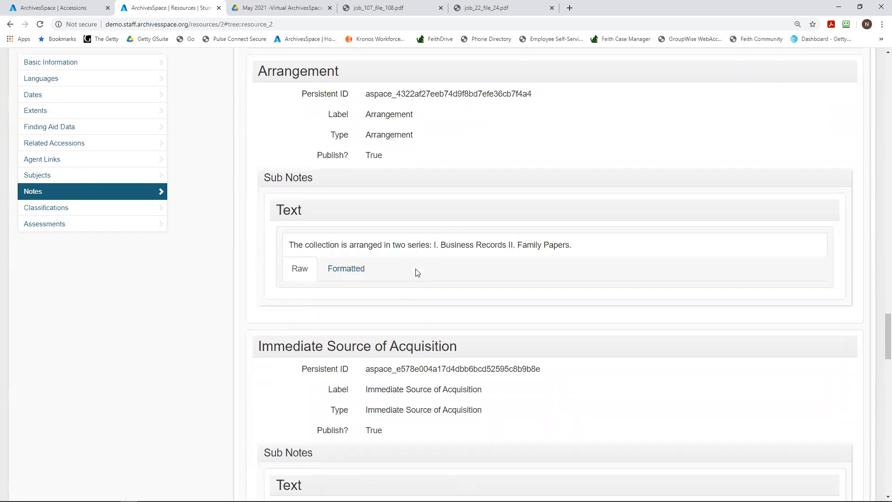
scroll(407, 277, down, 3)
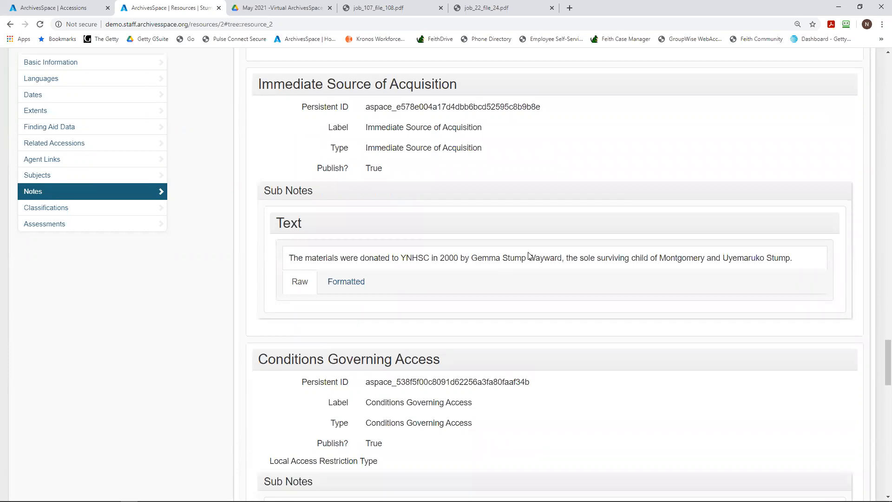
scroll(528, 254, down, 5)
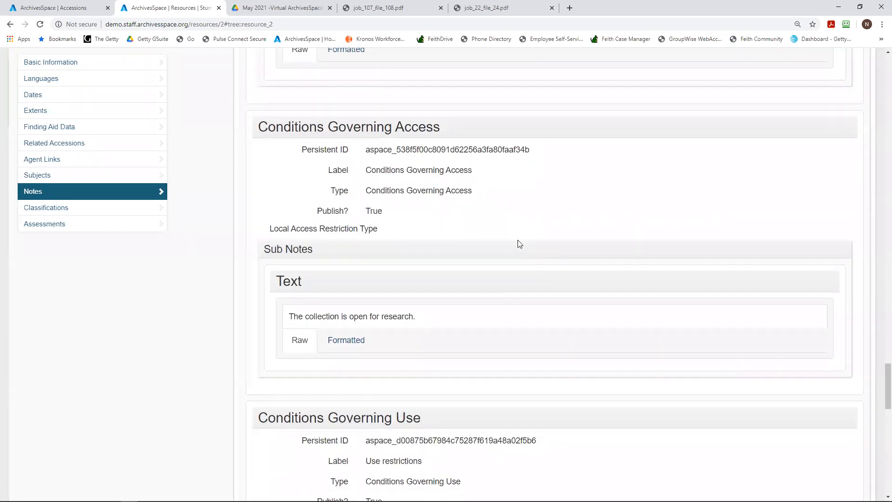
scroll(512, 233, down, 3)
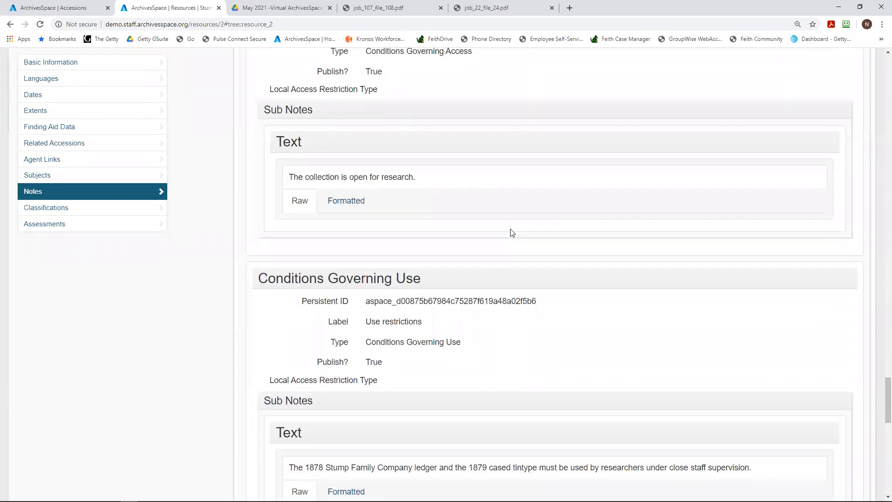
scroll(515, 300, down, 3)
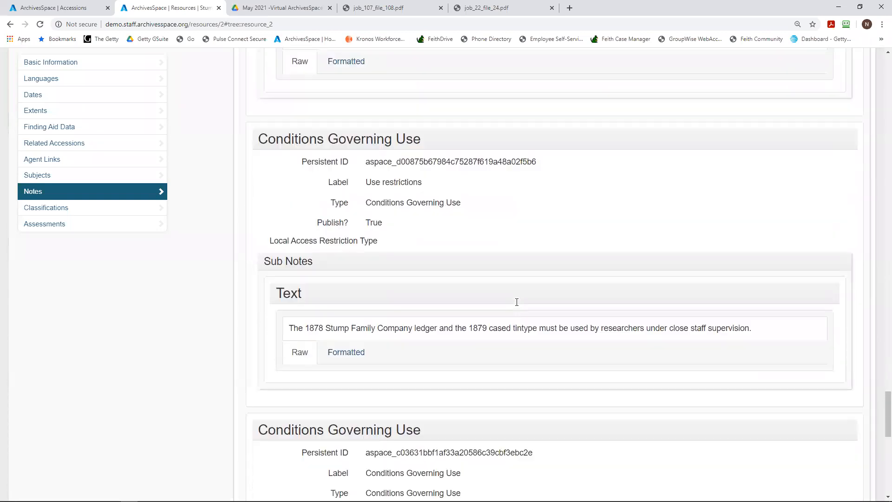
scroll(516, 302, down, 11)
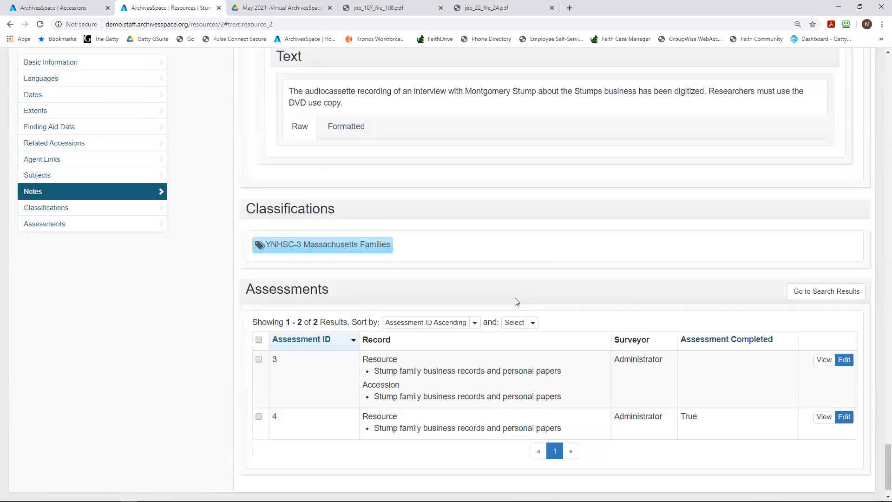
- Review the resource's classifications and assessments, and return to the beginning of the record
scroll(516, 301, down, 1)
scroll(516, 301, up, 1)
scroll(517, 301, down, 1)
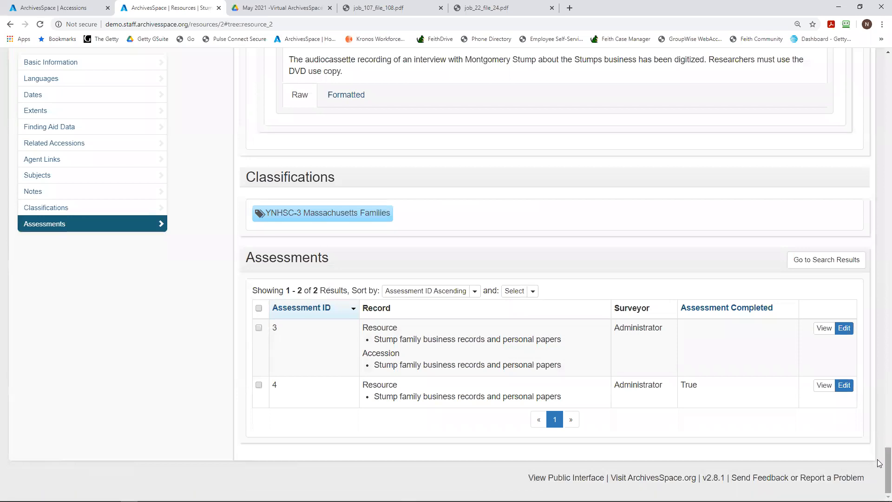
scroll(879, 463, up, 20)
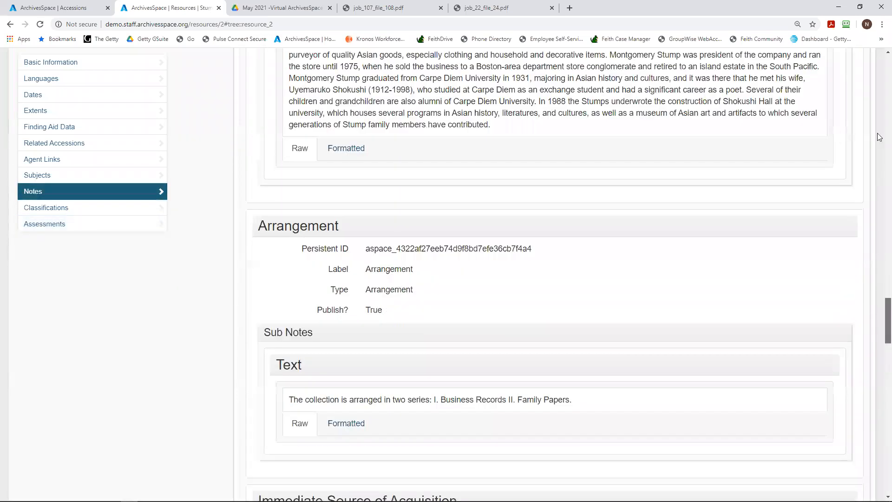
scroll(880, 68, up, 15)
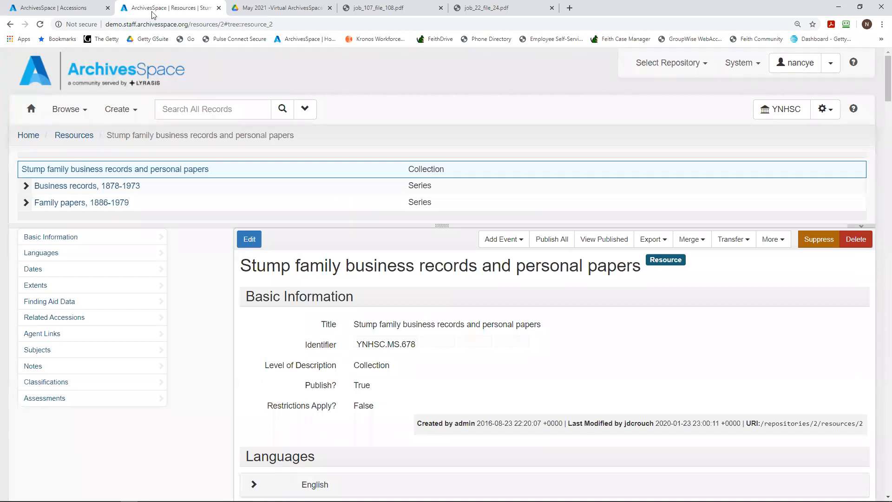
- Find the "Stump family business records and personal papers" accession among the accessions and open it for editing
click(67, 110)
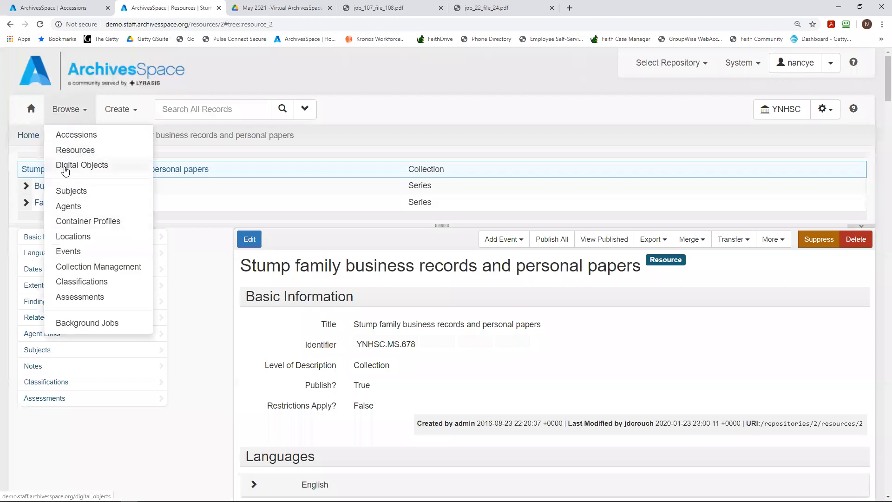
click(65, 135)
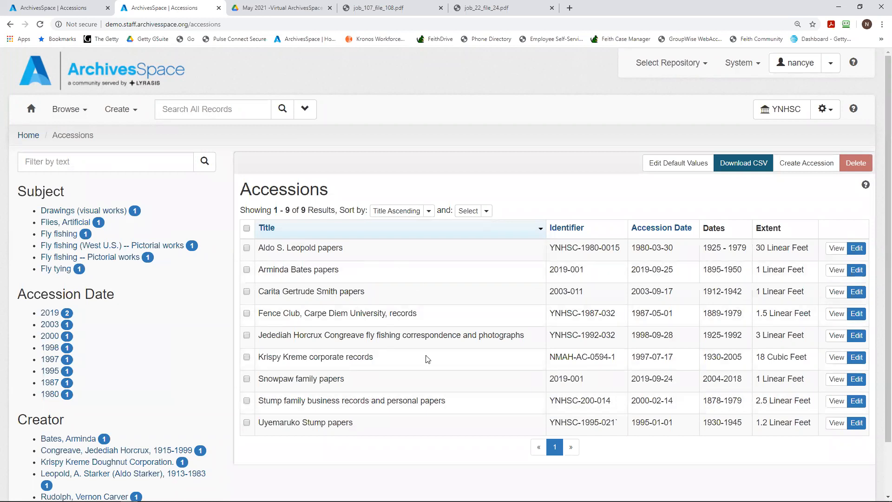
scroll(418, 380, down, 2)
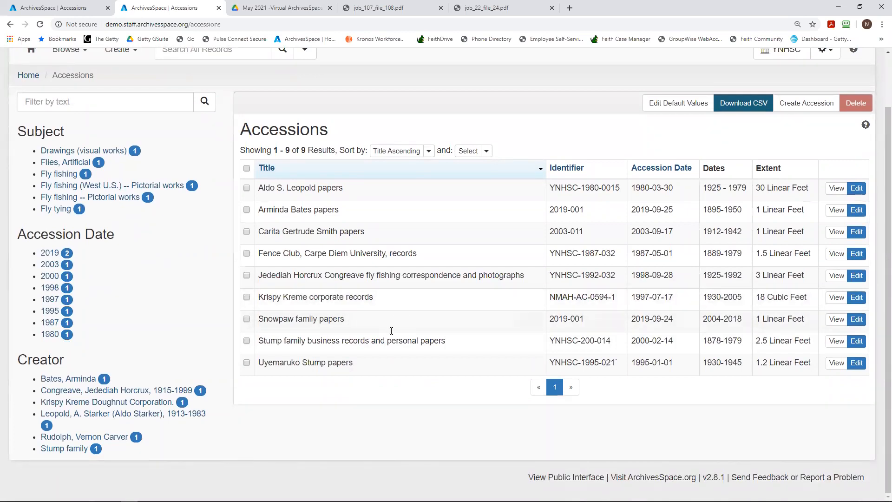
click(836, 342)
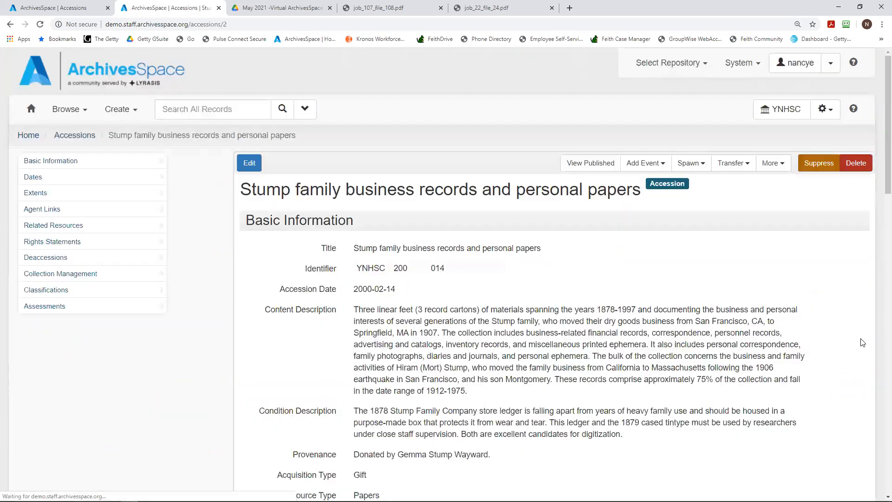
click(251, 166)
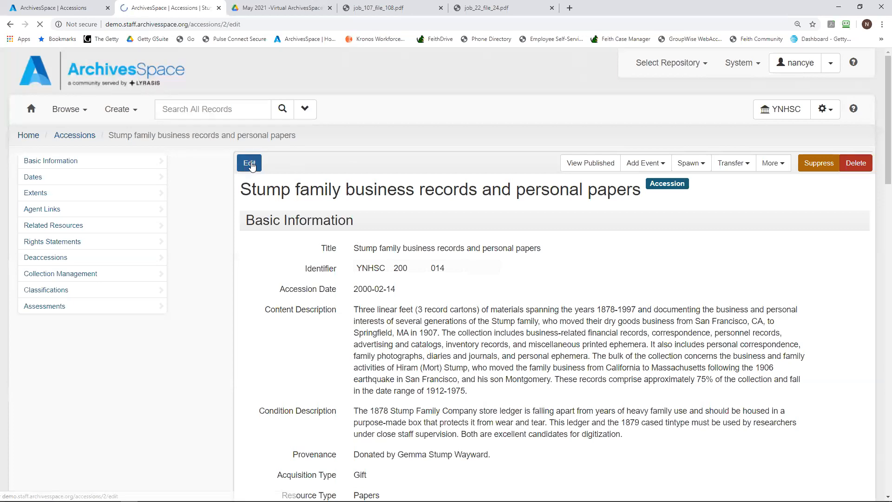
- Review the accession's editable fields from Basic Information through dates, extents, agent links and related resources to Rights Statements
scroll(415, 254, down, 9)
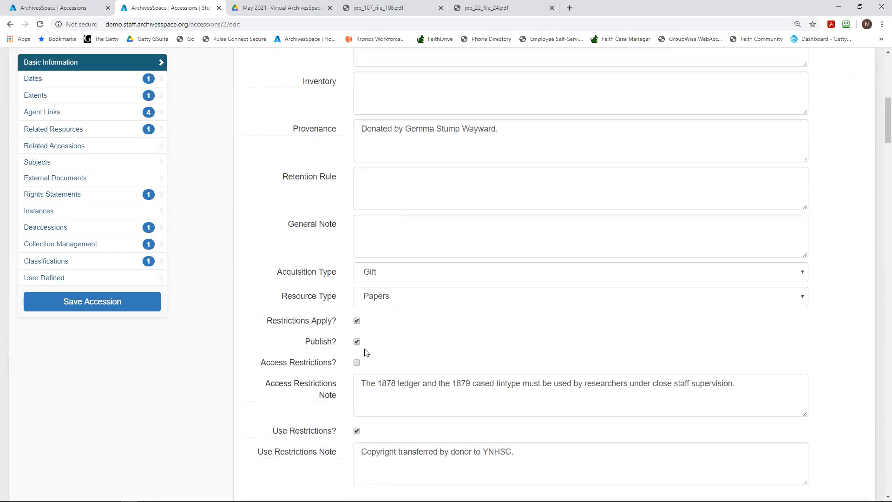
scroll(392, 336, down, 8)
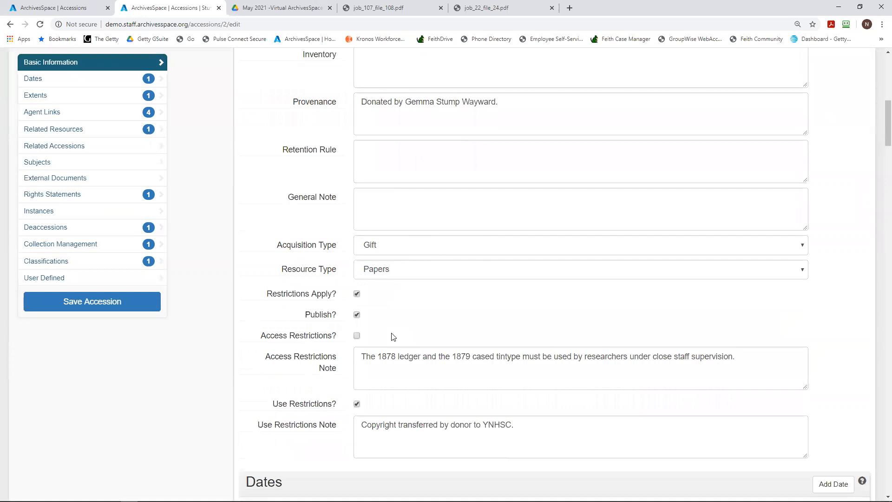
scroll(389, 345, down, 11)
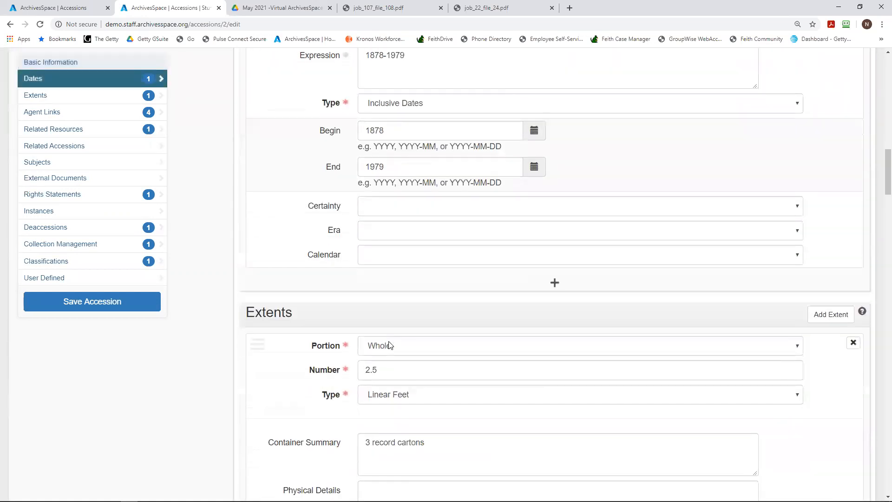
scroll(388, 341, down, 12)
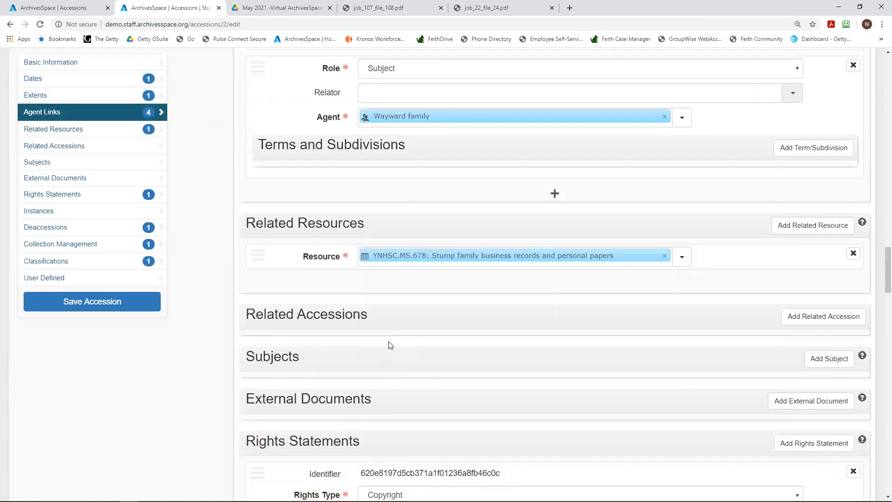
scroll(385, 328, down, 4)
scroll(385, 329, down, 2)
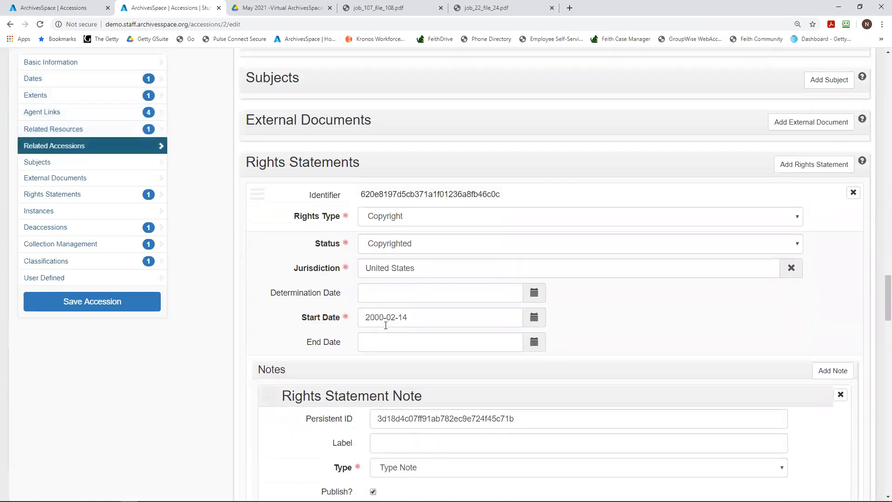
- Re-examine the accession's agent links and extents, and look over the Basic Information fields again
scroll(385, 325, up, 12)
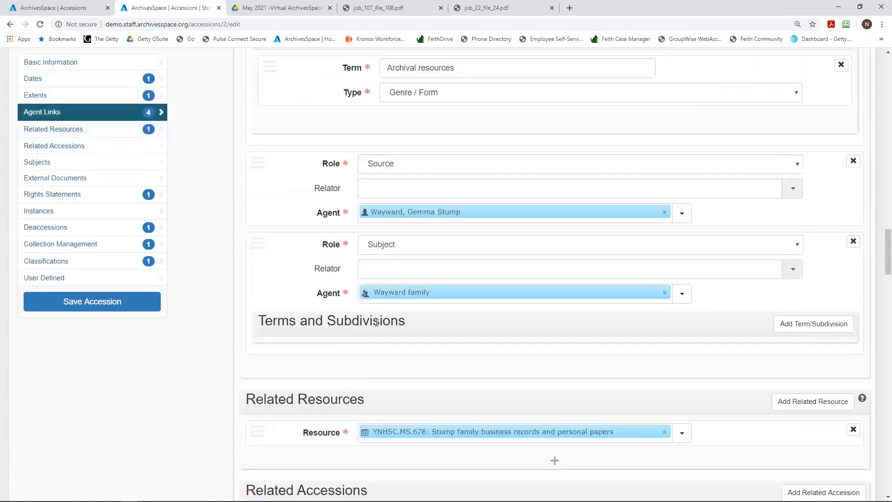
scroll(376, 325, up, 7)
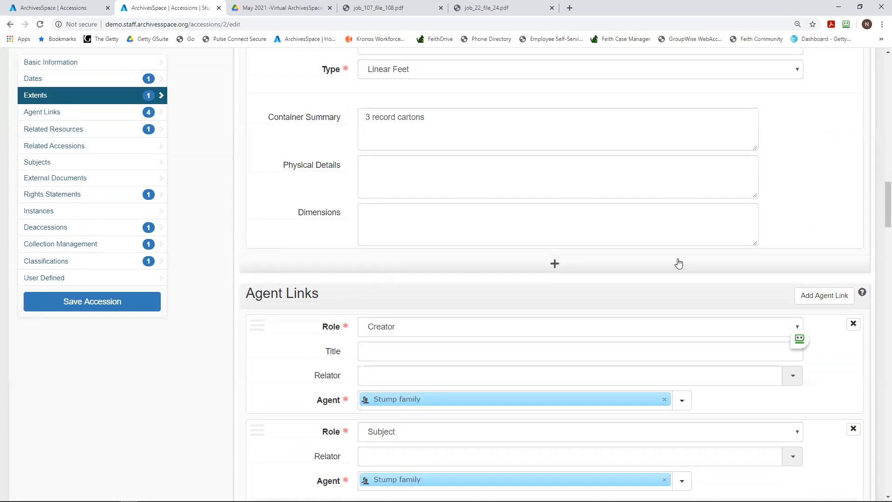
scroll(879, 131, up, 5)
scroll(879, 132, up, 15)
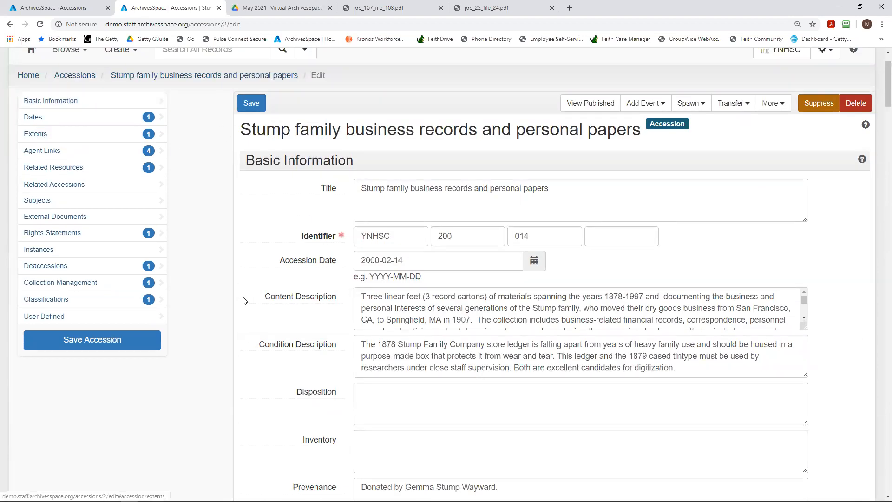
scroll(242, 297, down, 6)
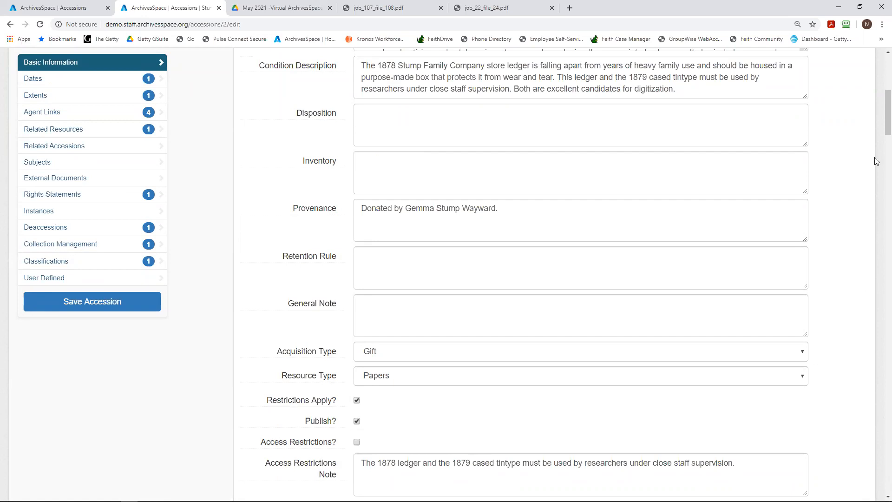
drag(879, 125, 880, 83)
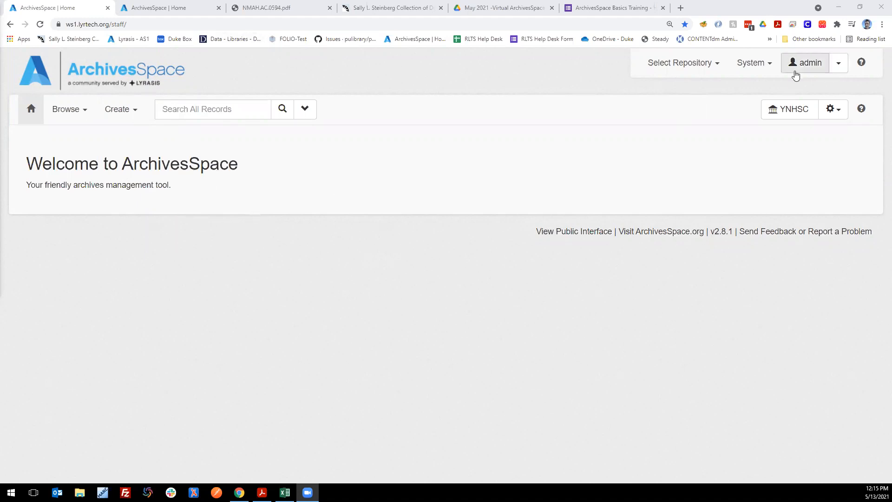
- Browse the YNHSC repository's resources and accessions to compare the columns in their lists, ending on the resources
click(62, 110)
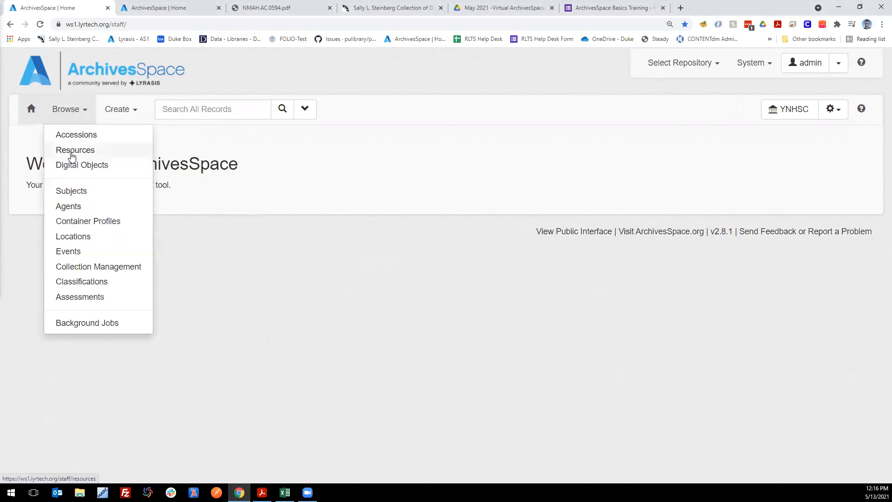
click(72, 150)
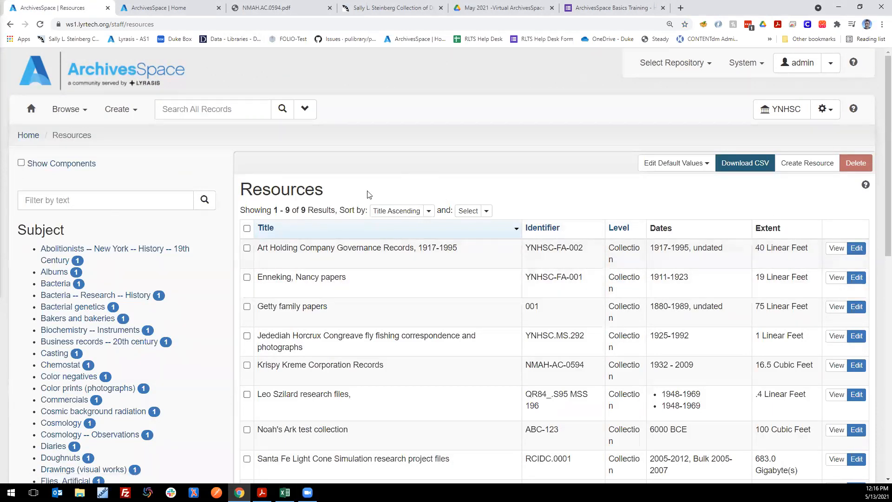
click(66, 109)
click(69, 133)
click(67, 109)
click(70, 148)
- Open the YNHSC repository preferences and look over the general settings and note order
click(830, 68)
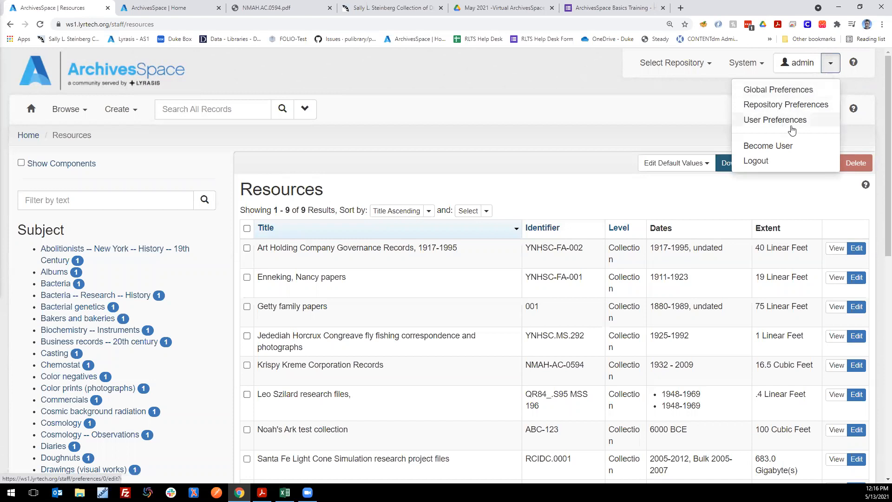
click(773, 108)
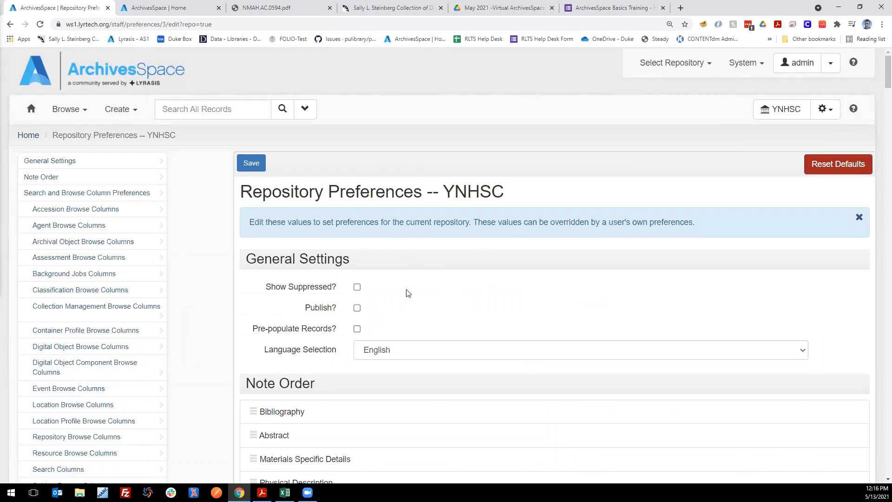
scroll(376, 302, down, 3)
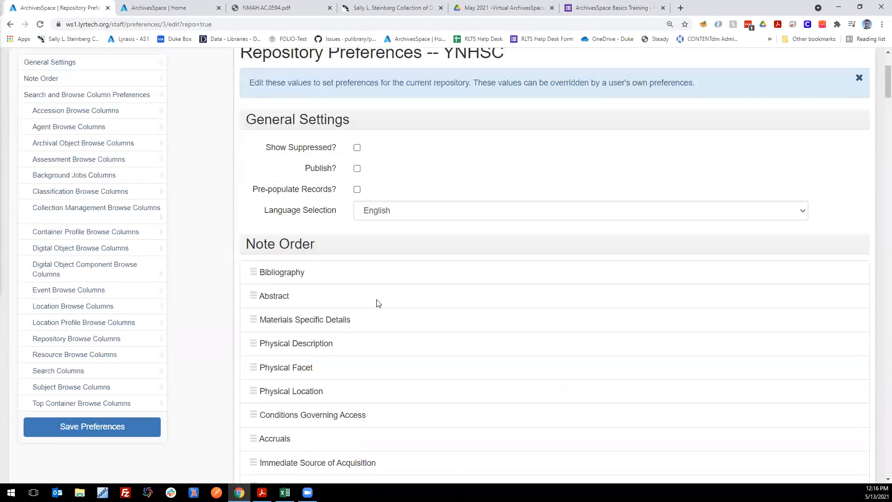
scroll(374, 291, down, 10)
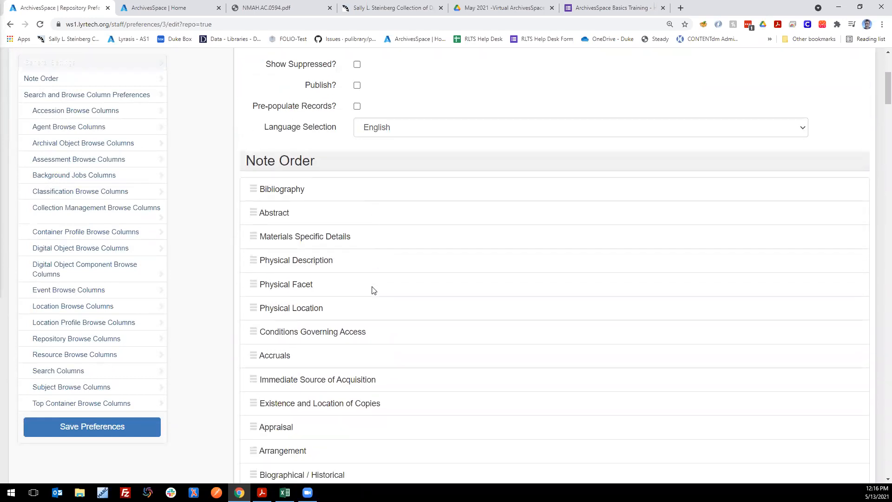
scroll(372, 290, down, 7)
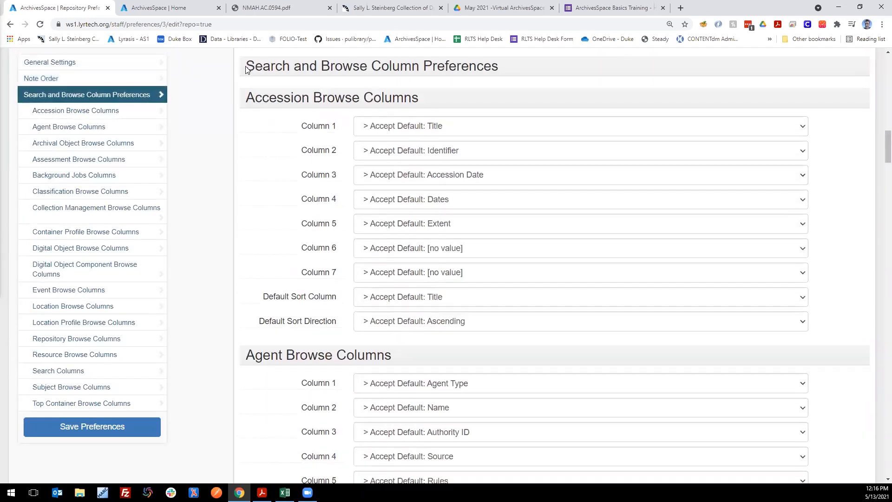
- Examine the Search and Browse Column Preferences for the record types from accessions through location profiles
drag(247, 66, 499, 77)
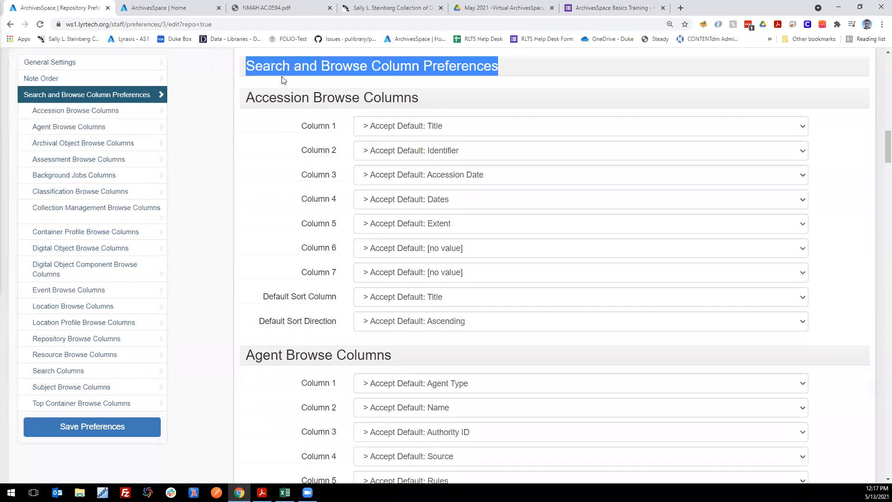
scroll(289, 227, down, 4)
scroll(283, 244, down, 5)
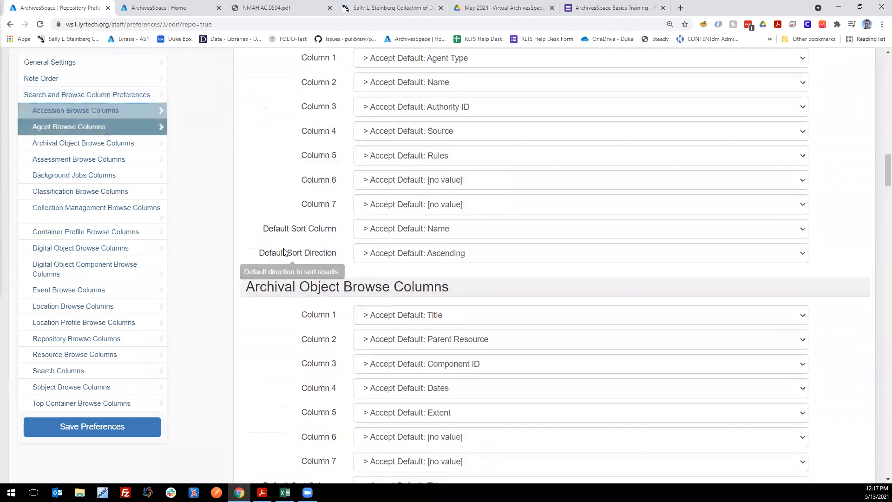
scroll(291, 237, down, 12)
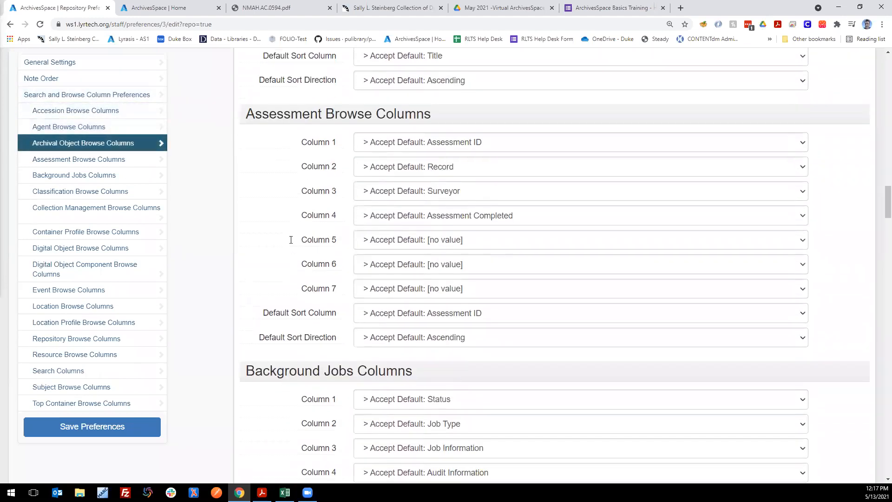
scroll(292, 245, down, 20)
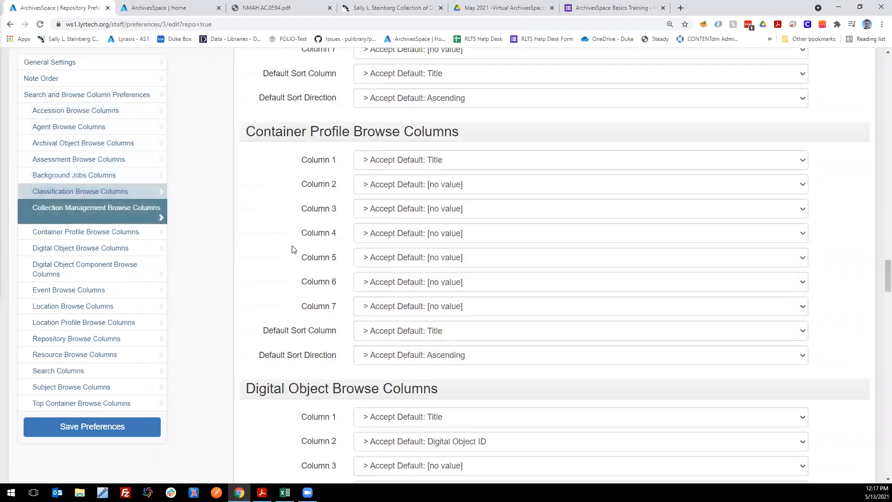
scroll(294, 250, down, 20)
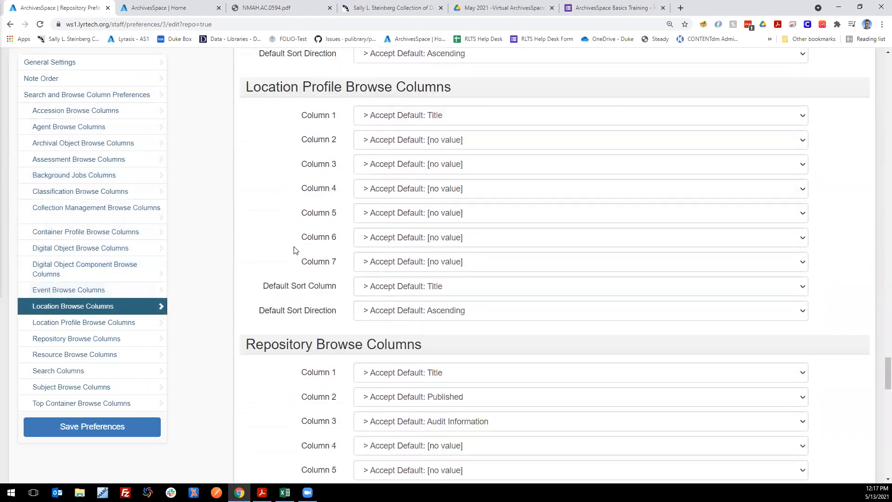
- Set column 1 of the Resource Browse Columns to Identifier and column 2 to Title
scroll(294, 250, up, 3)
scroll(294, 250, down, 4)
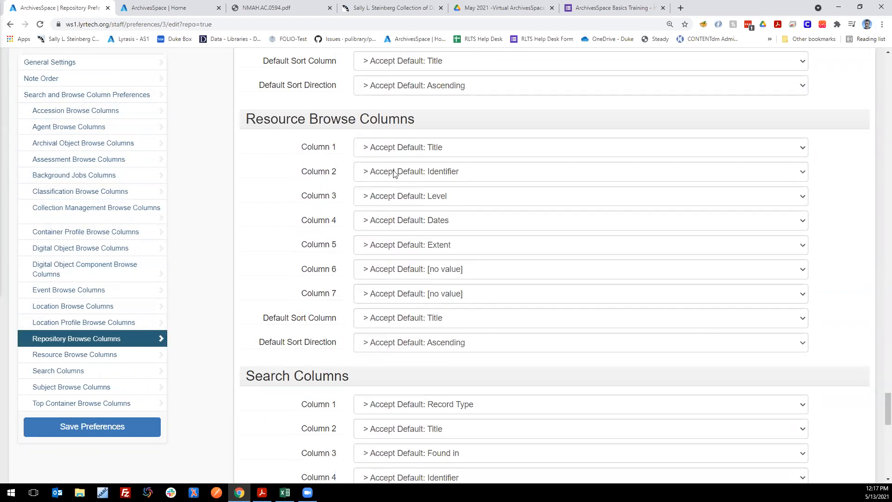
click(404, 148)
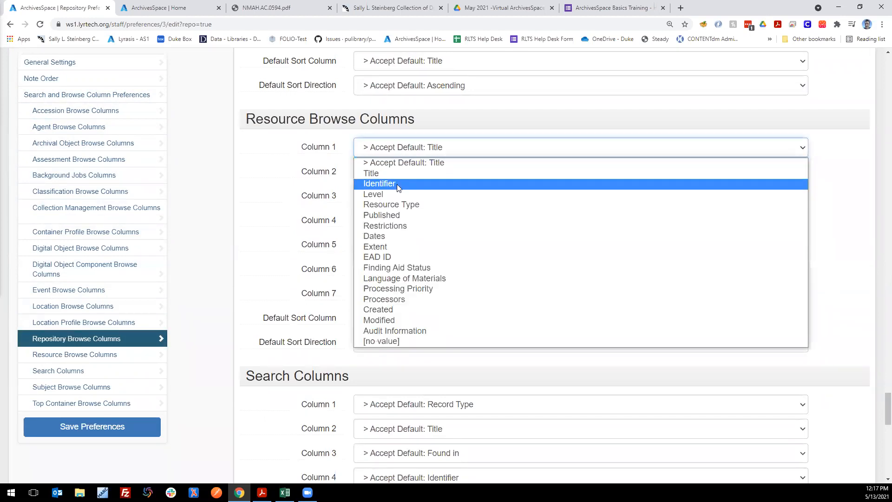
click(382, 184)
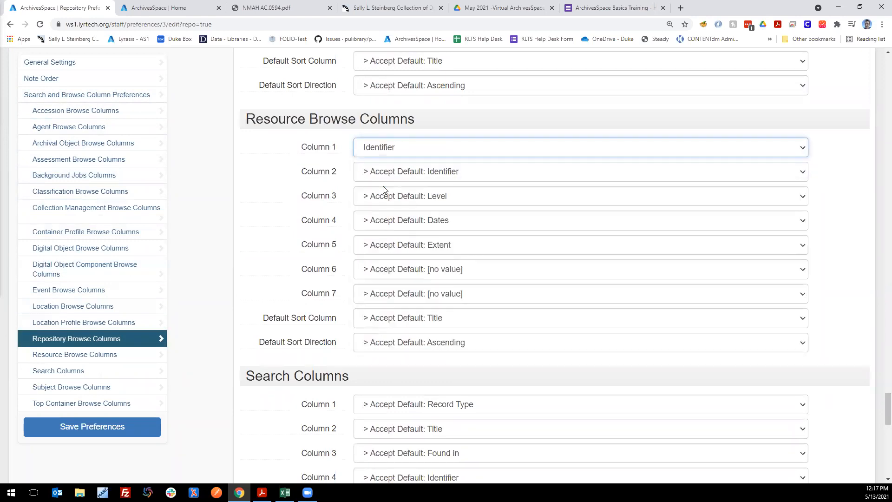
click(385, 173)
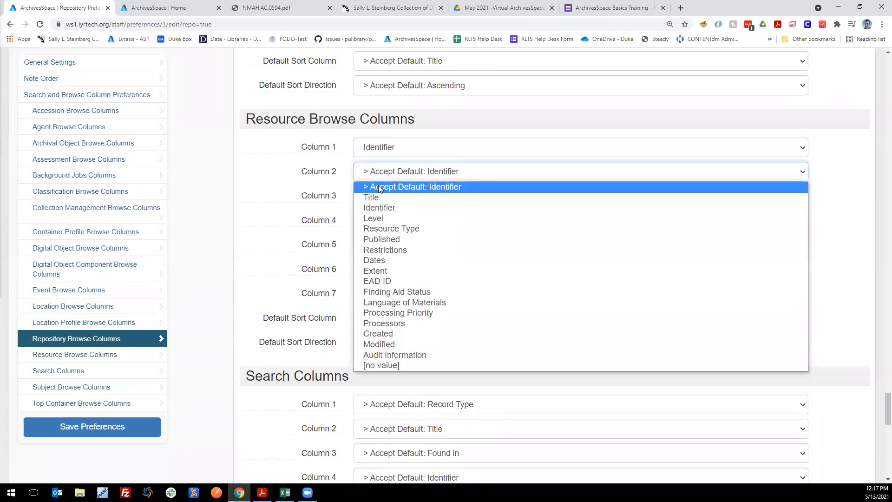
click(378, 197)
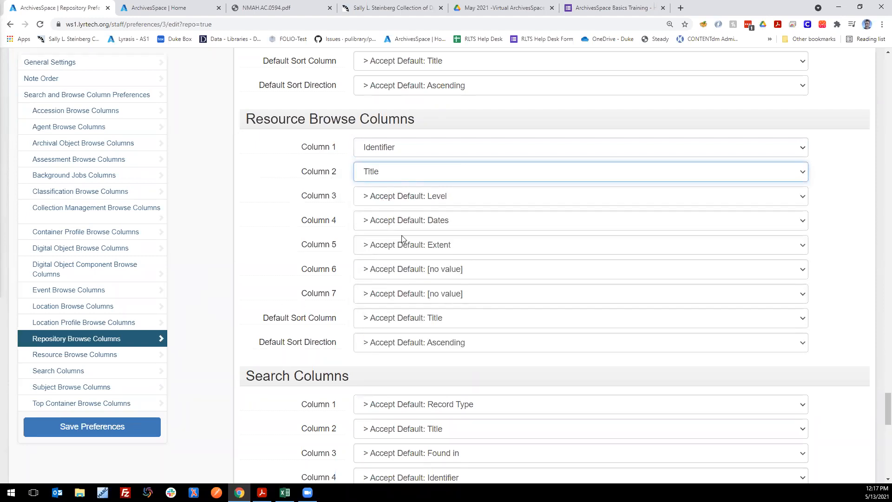
- Save the repository preferences and browse the resources to check the new column order
click(94, 432)
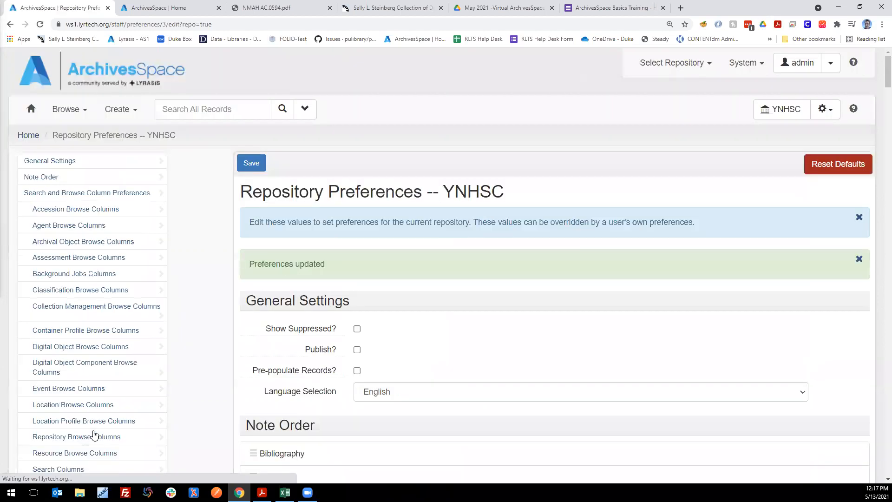
click(58, 112)
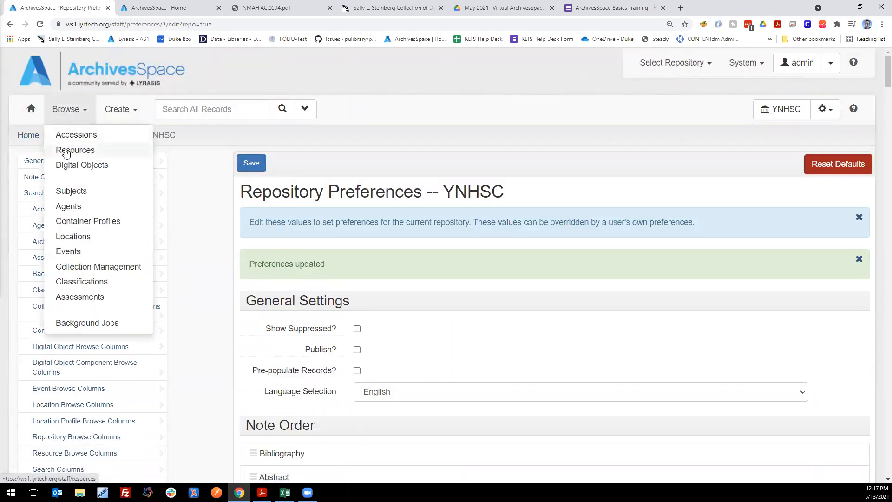
click(69, 152)
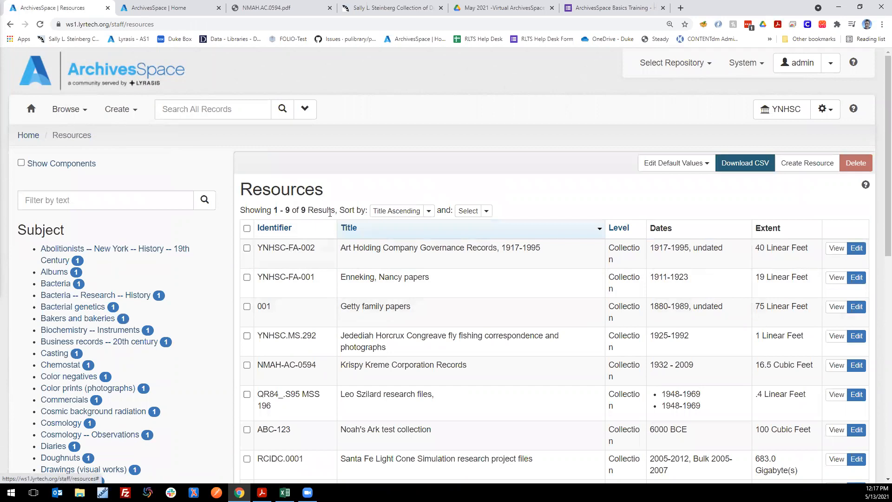
drag(239, 189, 334, 196)
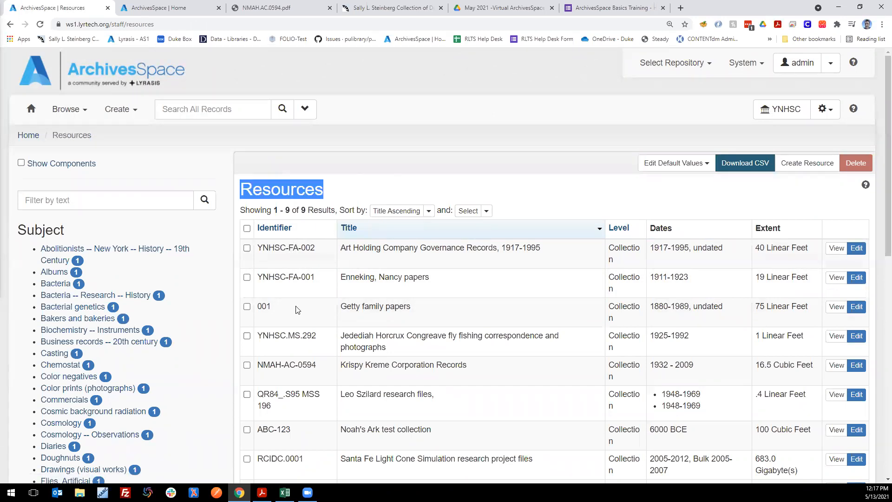
- Search all records for "papers", look over the result columns, and return to the home page
click(218, 108)
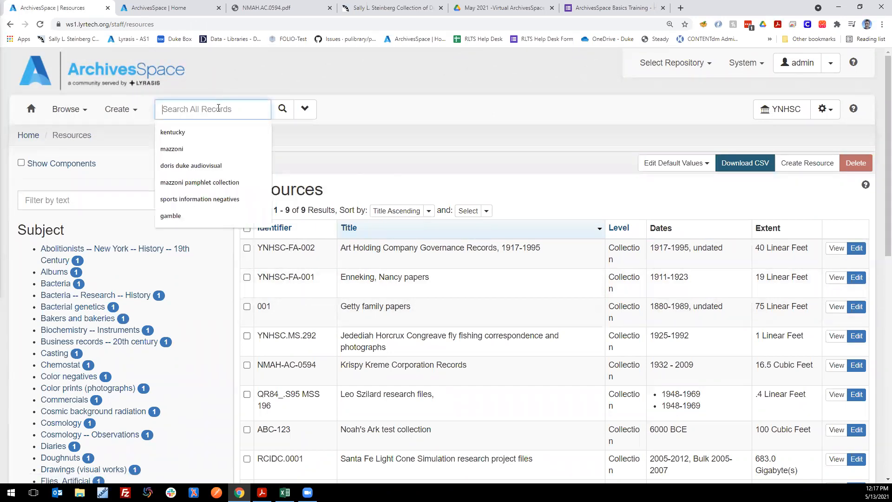
text(papers)
key(Return)
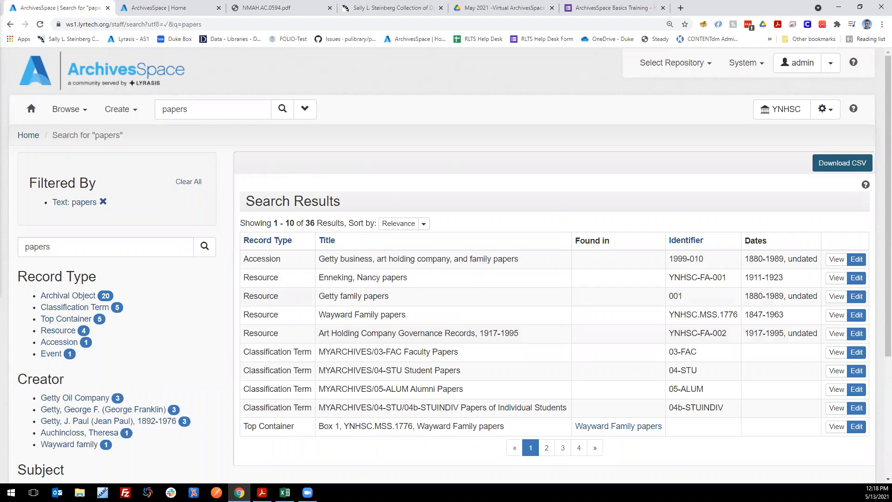
click(31, 110)
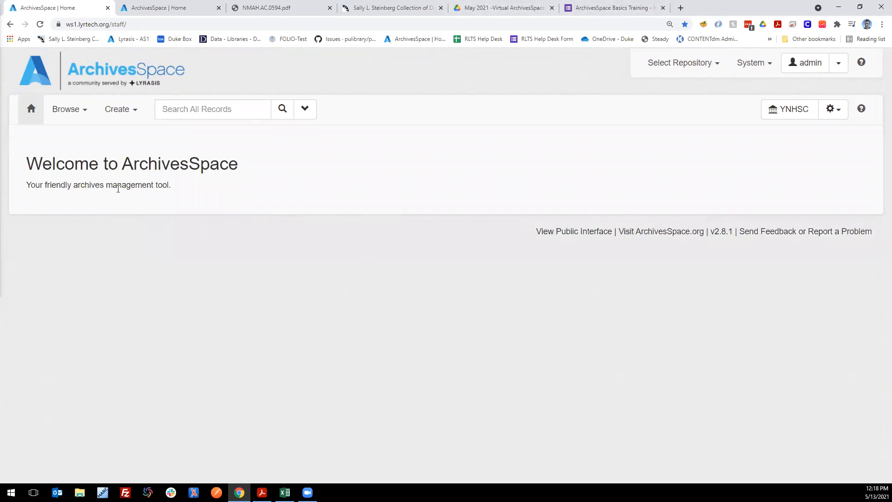
- Open the Krispy Kreme Corporation Records resource for editing from the resource list and look over its basic information
click(66, 111)
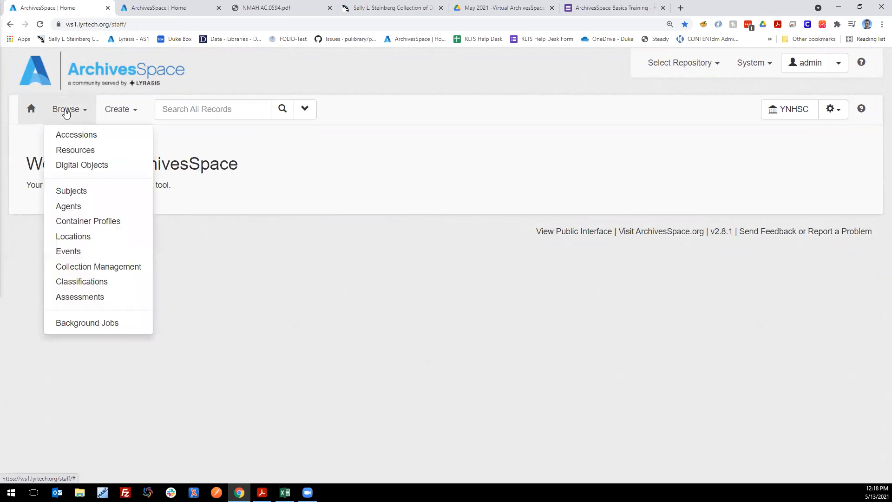
click(71, 150)
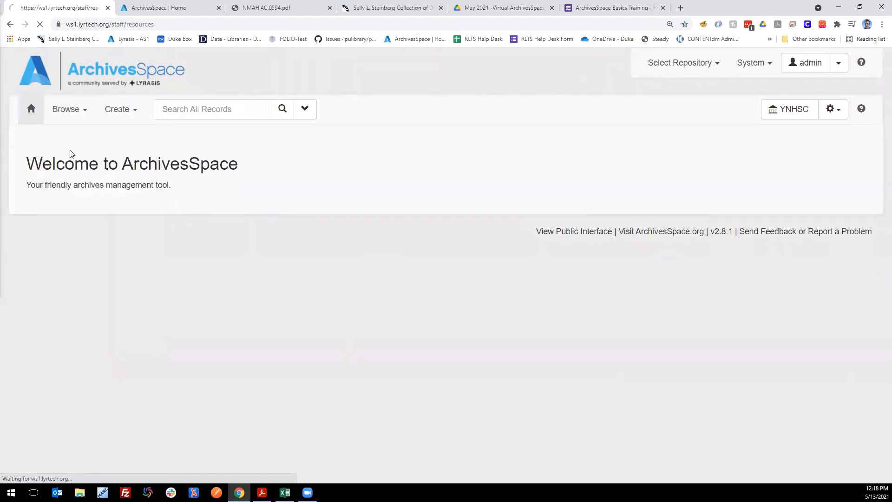
scroll(384, 374, down, 2)
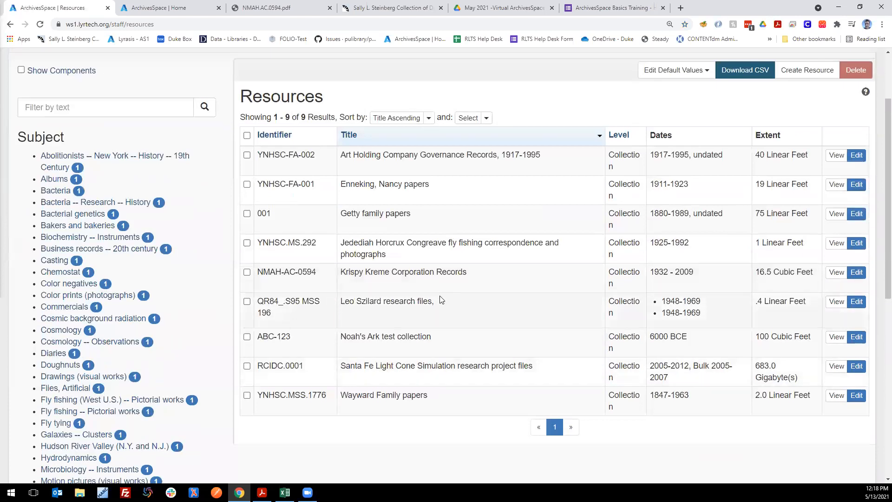
click(856, 273)
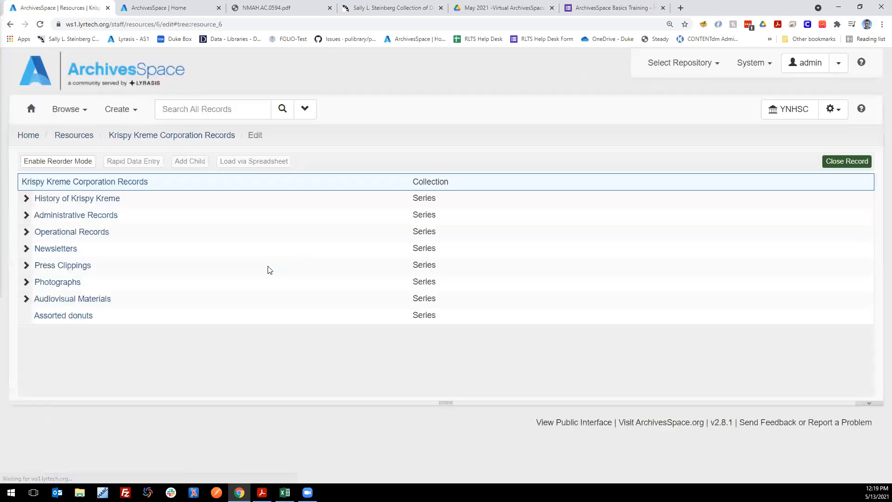
drag(446, 403, 444, 350)
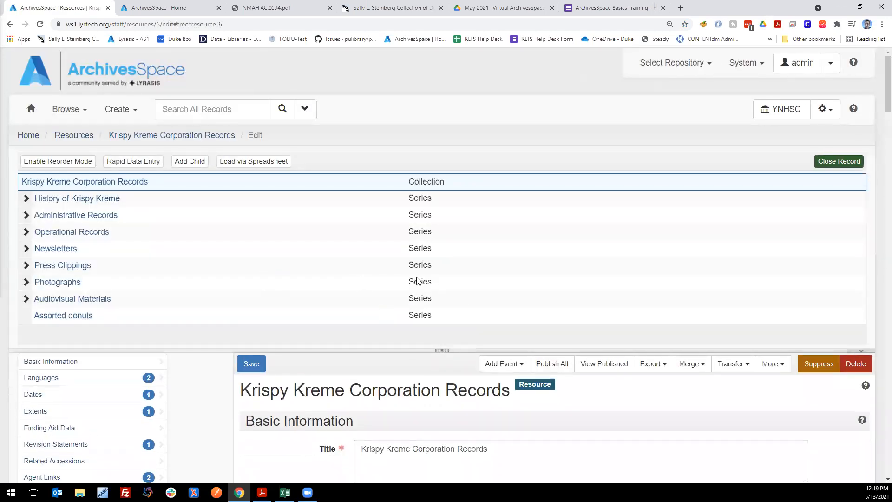
scroll(418, 281, down, 4)
scroll(415, 285, down, 1)
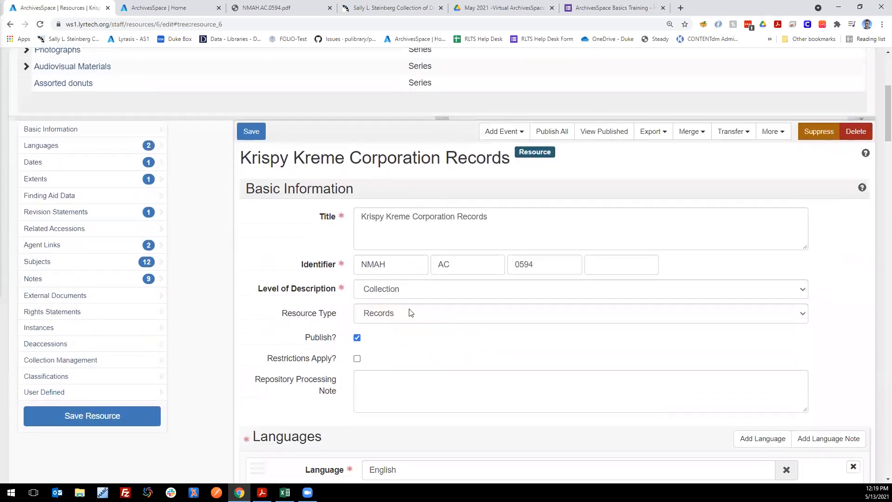
click(296, 220)
click(341, 234)
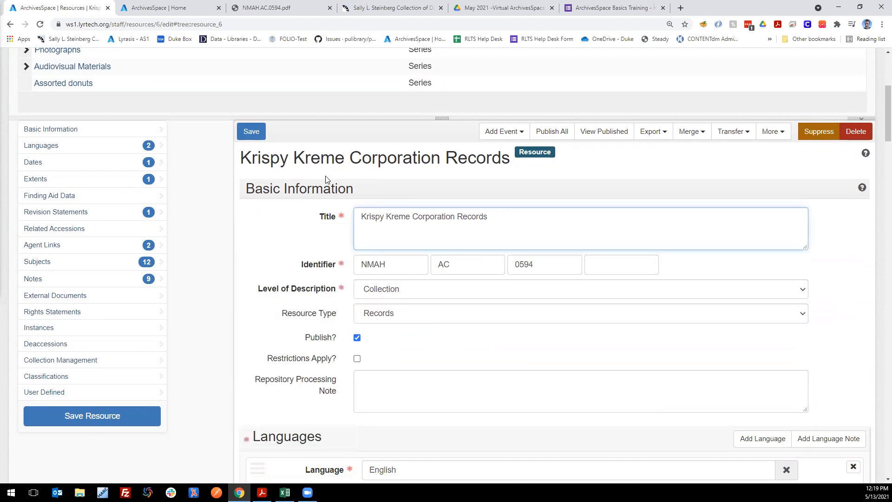
scroll(223, 279, down, 1)
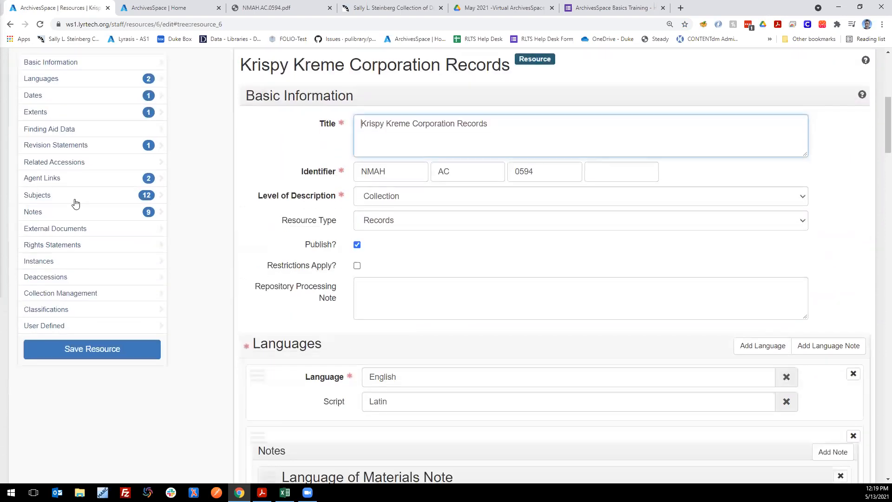
- Reorder the resource's notes so Immediate Source of Acquisition, Custodial History and Related Materials directly follow the Abstract, and save the resource
click(65, 213)
click(277, 96)
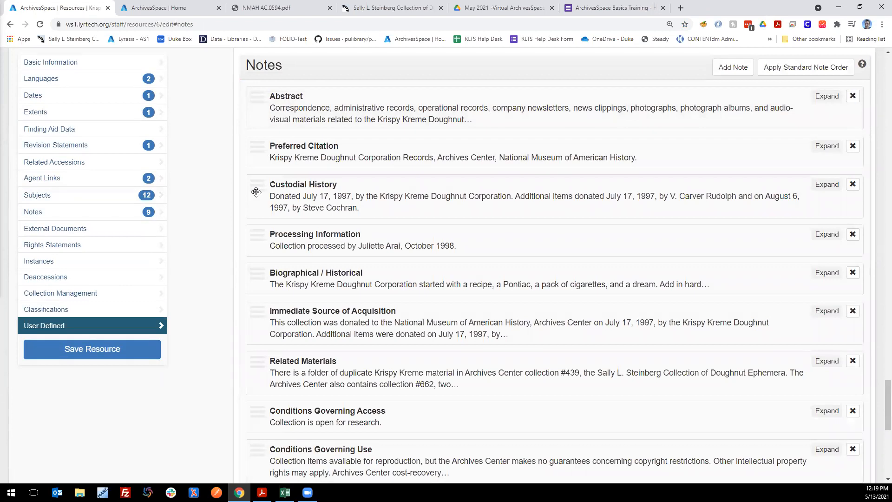
drag(264, 190, 255, 144)
drag(259, 317, 259, 148)
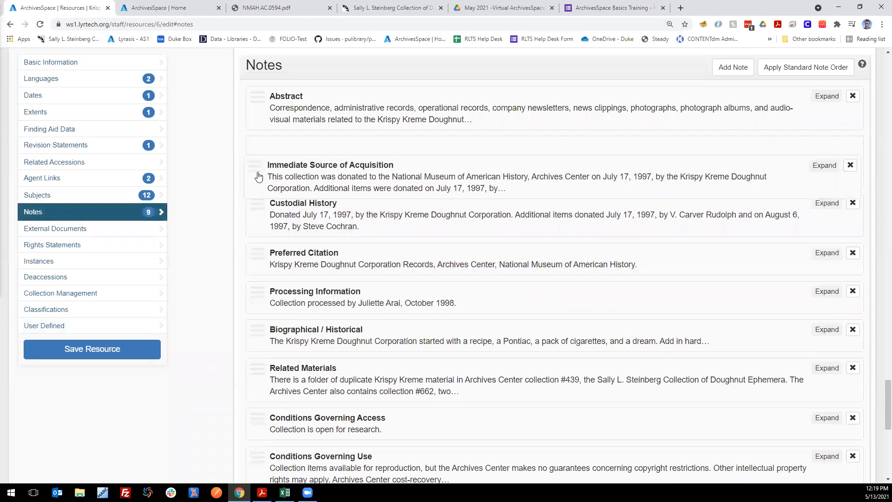
drag(259, 366, 259, 240)
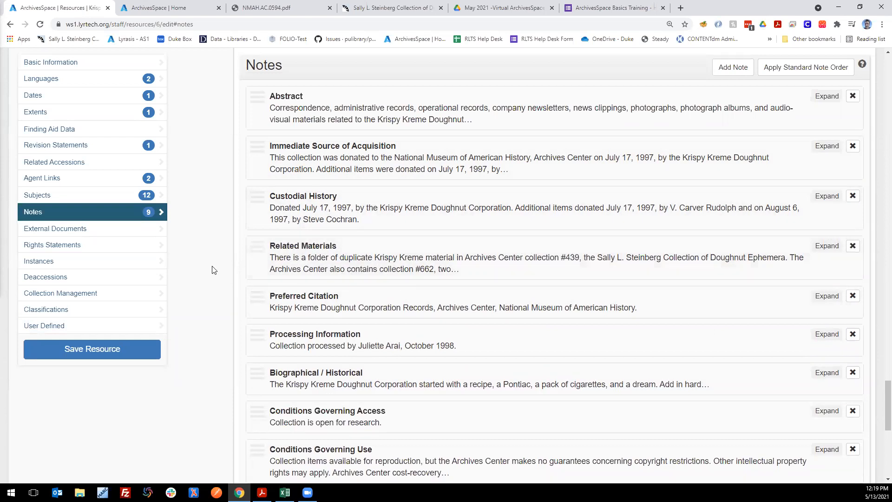
click(99, 351)
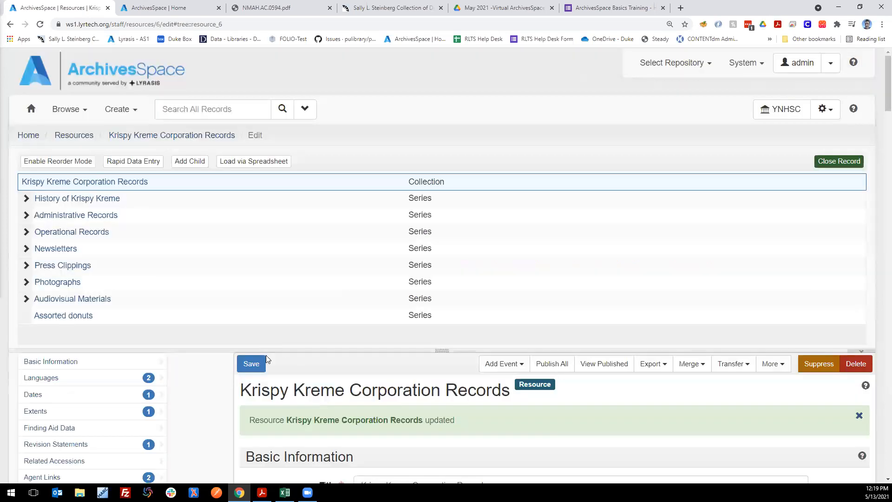
- Open the published view of the Krispy Kreme Corporation Records and examine the order of notes on the public page
click(604, 365)
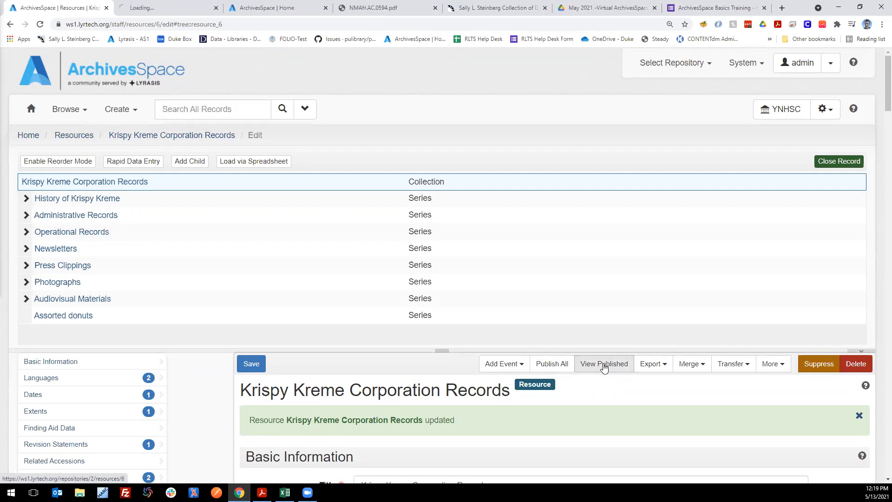
click(163, 9)
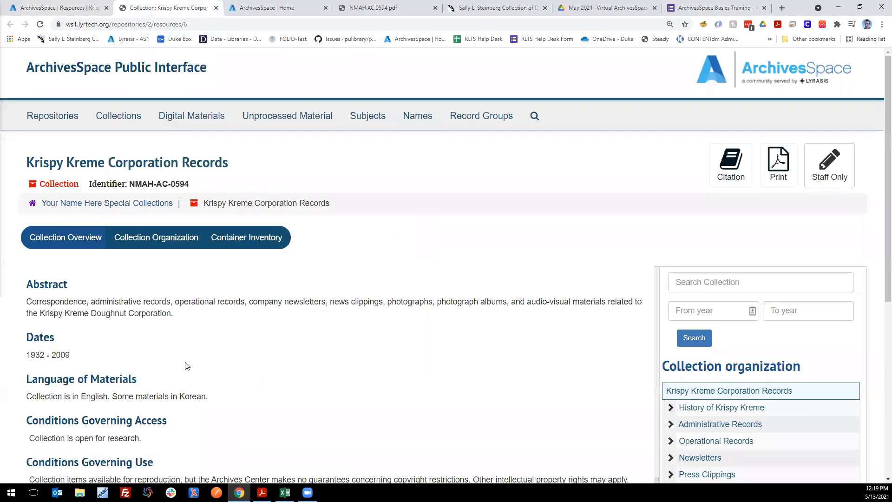
scroll(83, 265, down, 2)
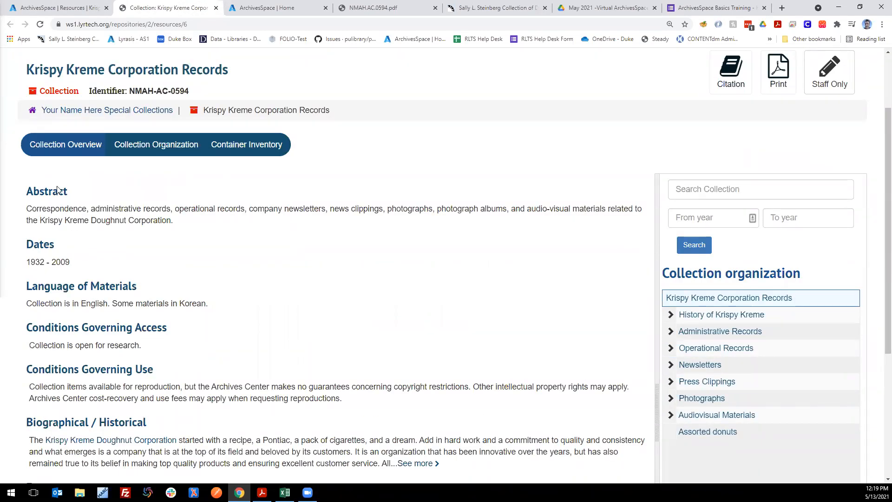
scroll(80, 290, down, 2)
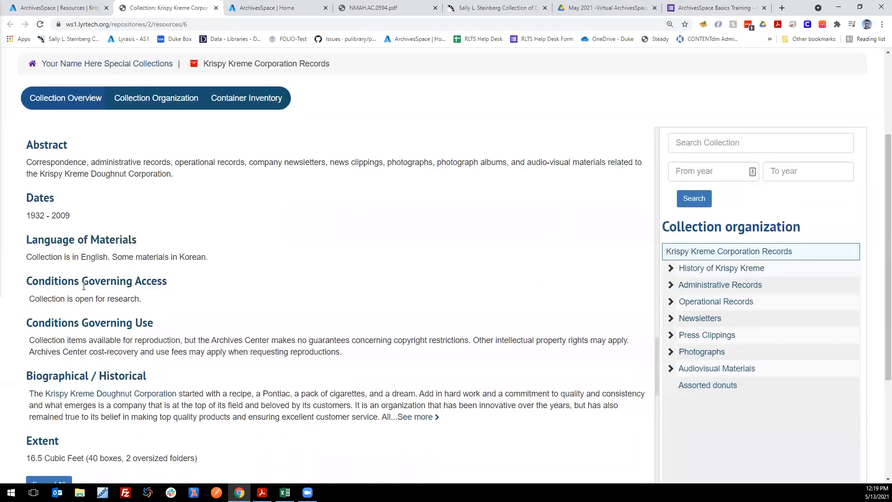
scroll(88, 278, down, 1)
scroll(111, 268, down, 2)
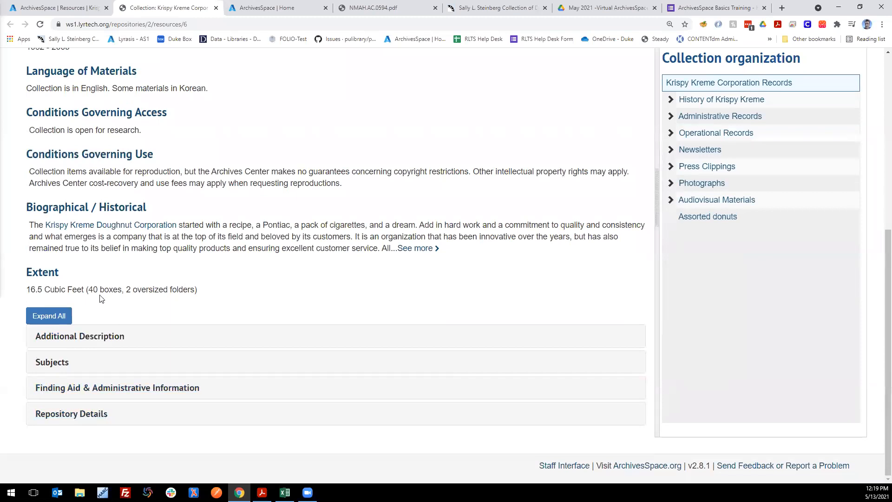
scroll(181, 365, up, 2)
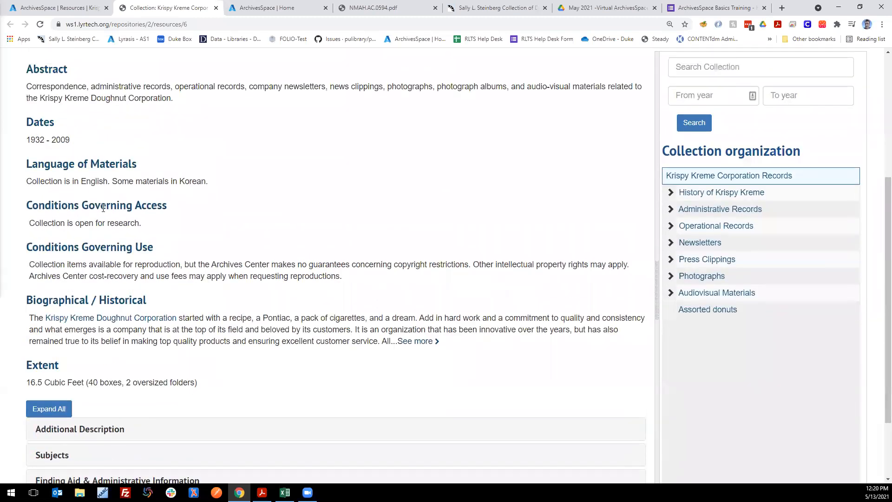
scroll(48, 368, down, 2)
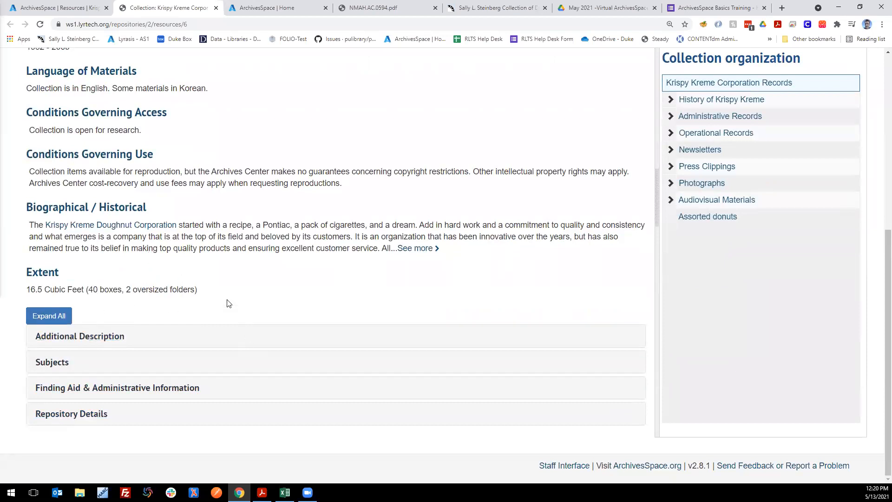
scroll(88, 334, up, 1)
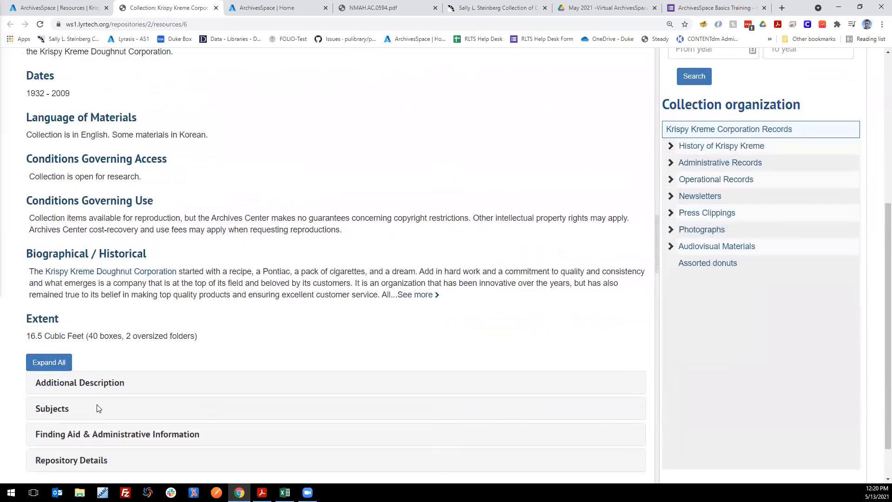
scroll(96, 404, down, 1)
scroll(69, 139, up, 1)
drag(29, 159, 163, 198)
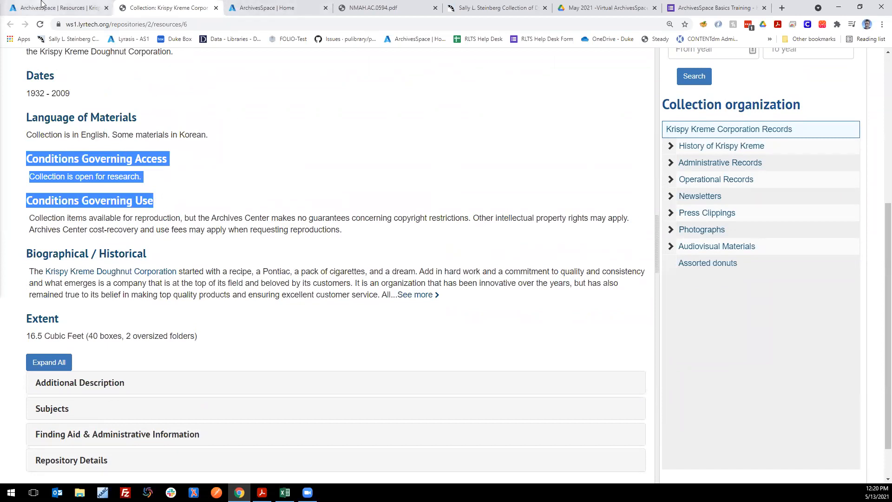
- Return to the staff edit record and load its notes to compare their order with the public page
click(55, 8)
scroll(55, 465, down, 2)
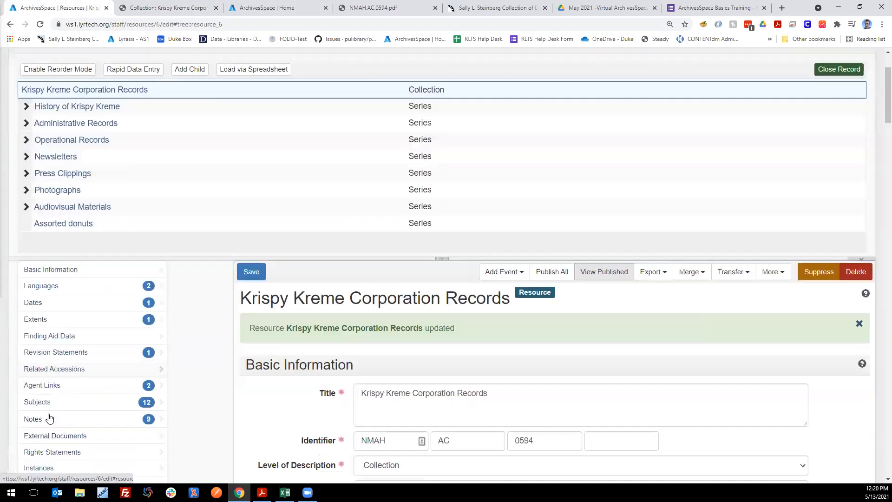
click(39, 419)
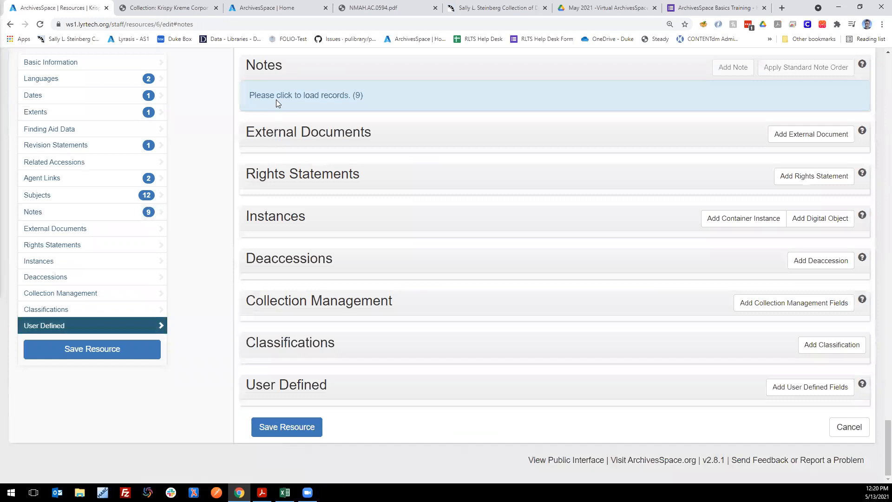
click(276, 99)
scroll(222, 279, down, 1)
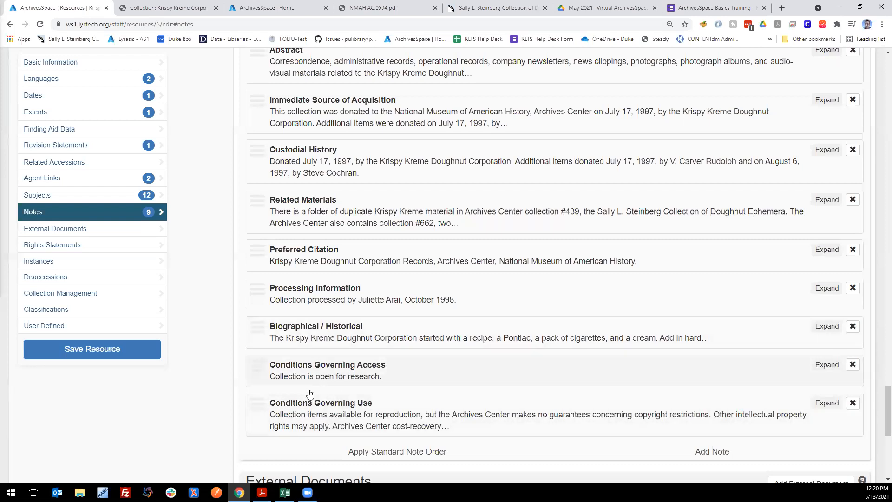
- Review the top of the collection's public page, then examine the note order in the NMAH.AC.0594.pdf finding aid
click(179, 4)
scroll(229, 89, up, 5)
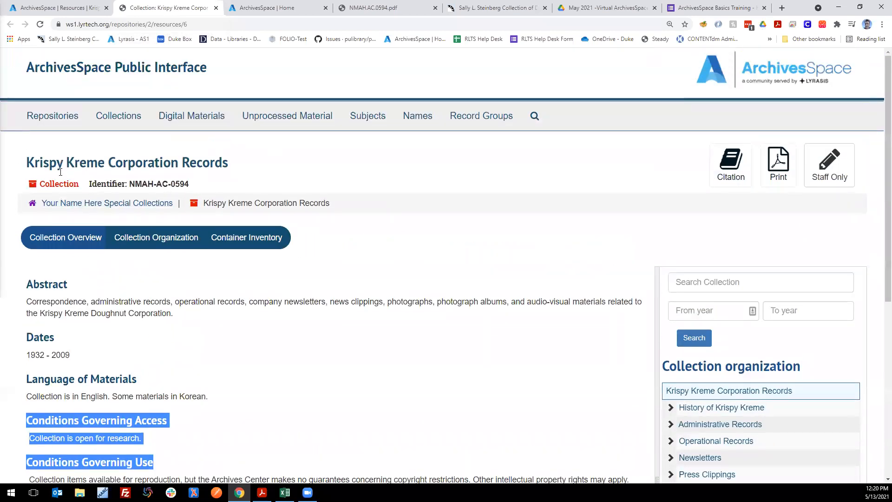
drag(26, 163, 262, 165)
click(335, 68)
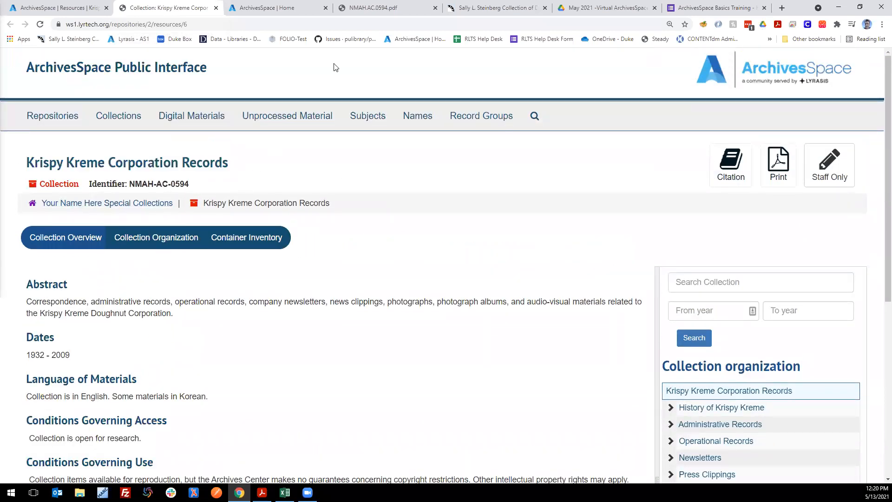
click(388, 7)
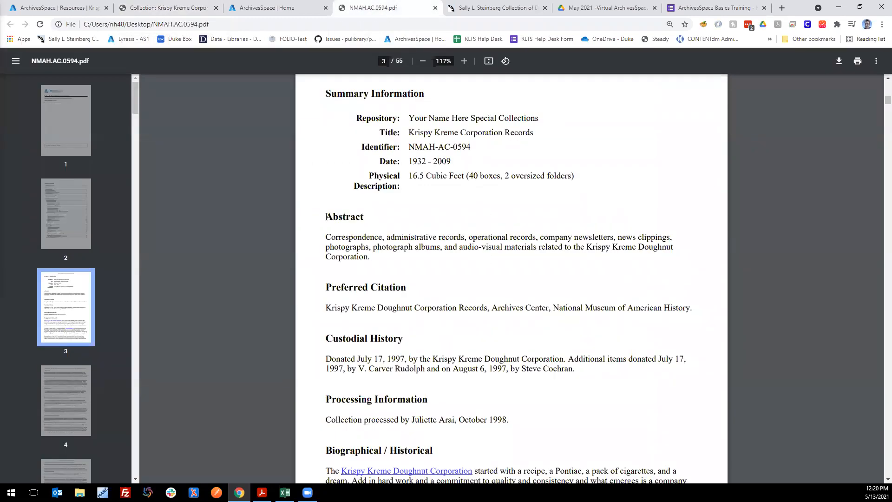
scroll(364, 167, up, 1)
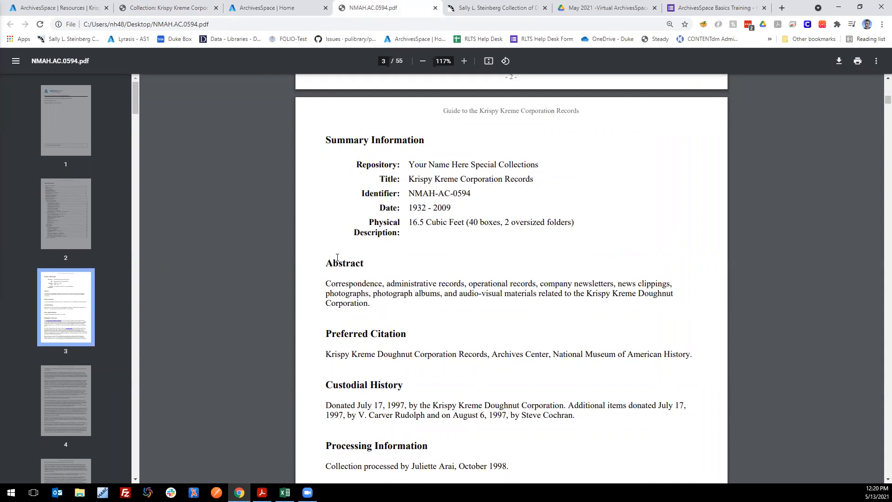
- Examine the Summary Information and the order of the notes after it on page 3 of the PDF finding aid
scroll(358, 268, up, 2)
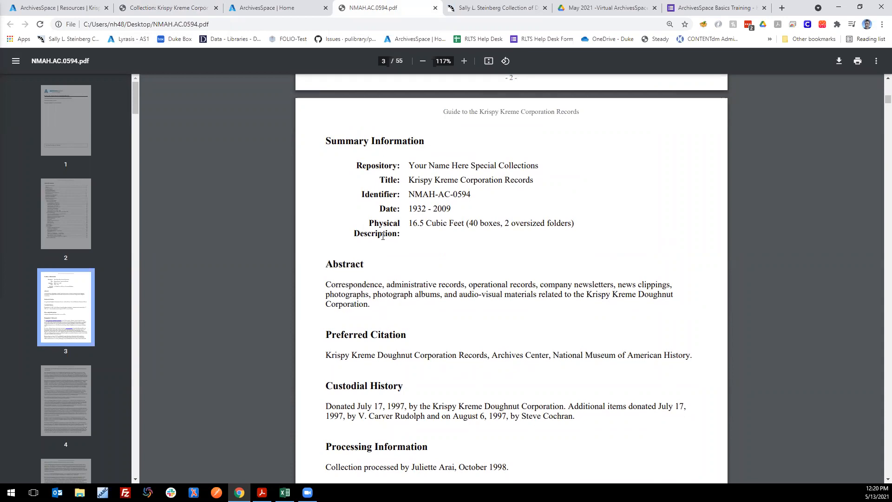
scroll(350, 292, down, 2)
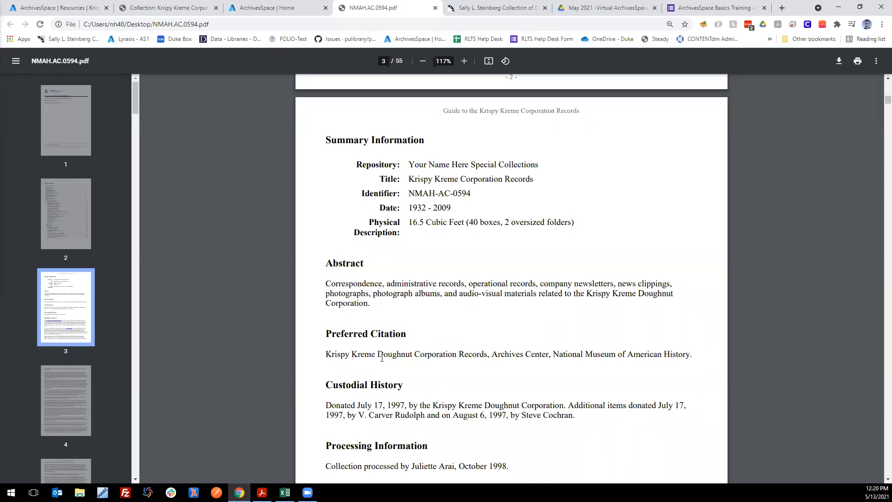
scroll(409, 355, up, 3)
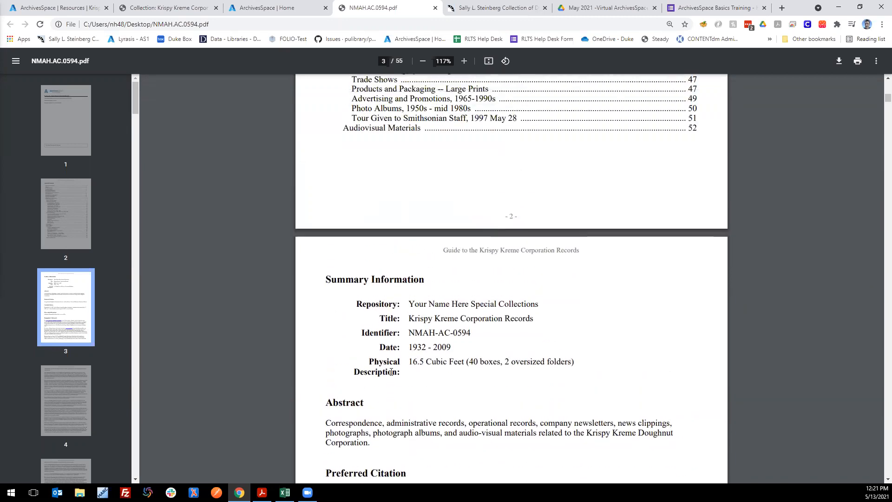
scroll(415, 376, down, 1)
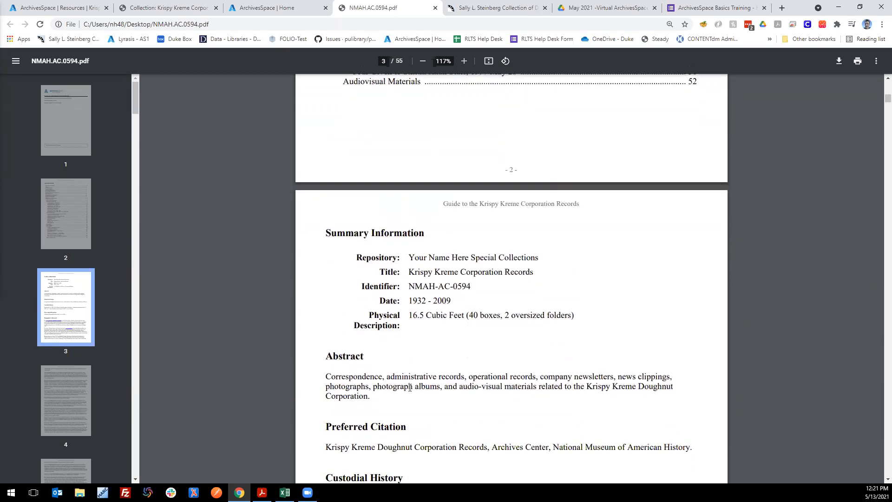
scroll(409, 387, down, 2)
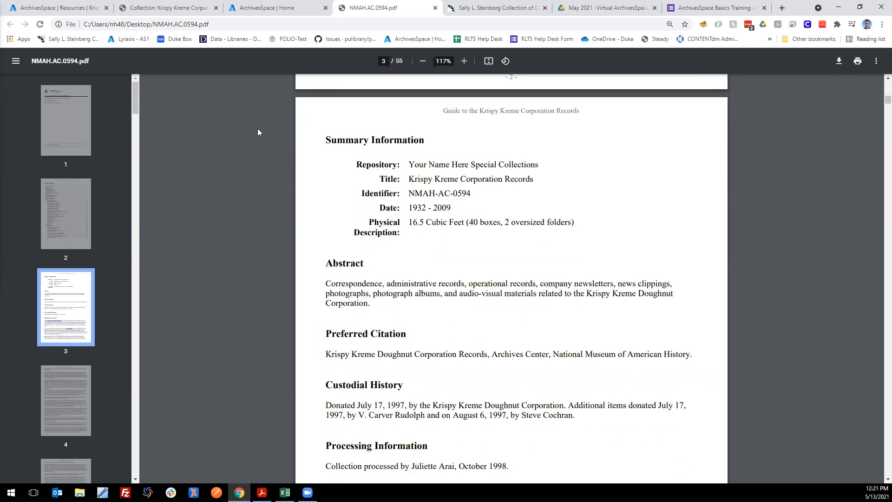
- Return to the Krispy Kreme staff edit record, check its note order against the PDF, and leave for the staff home page
click(79, 7)
drag(261, 283, 255, 255)
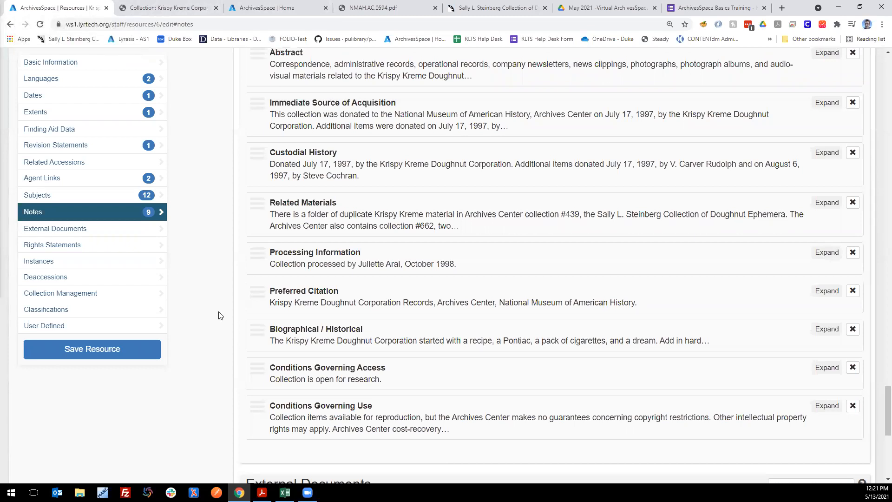
scroll(220, 325, up, 20)
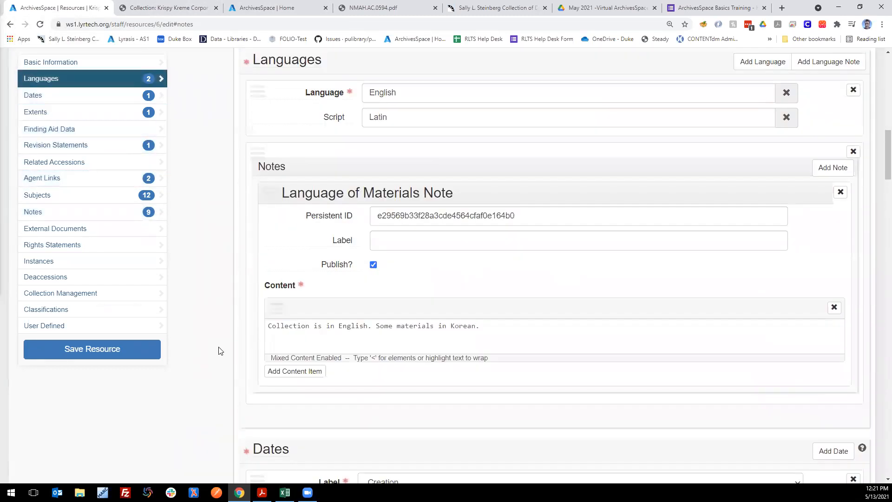
scroll(221, 351, up, 20)
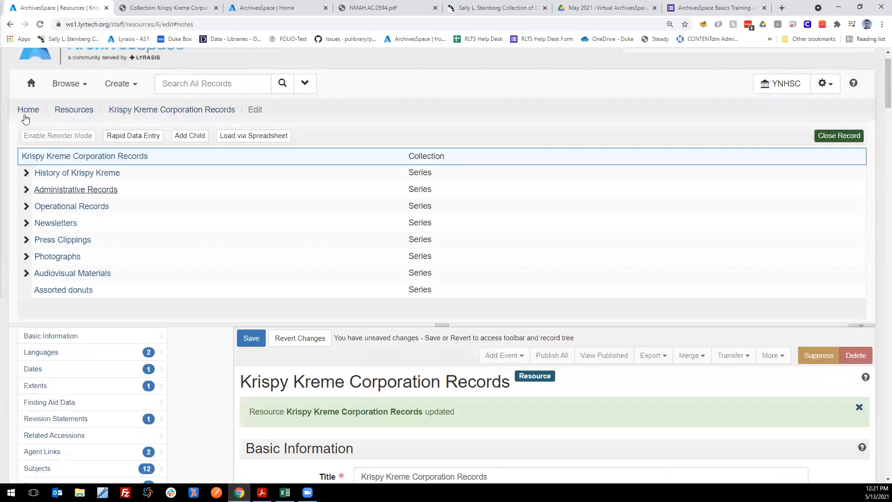
click(32, 85)
click(488, 75)
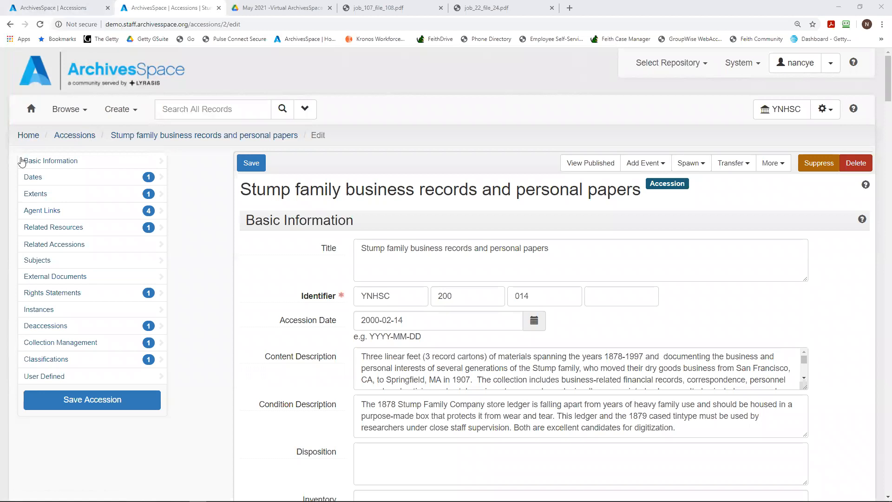
- Switch to the YNHSC accessions list and sort it by identifier in ascending order
click(34, 11)
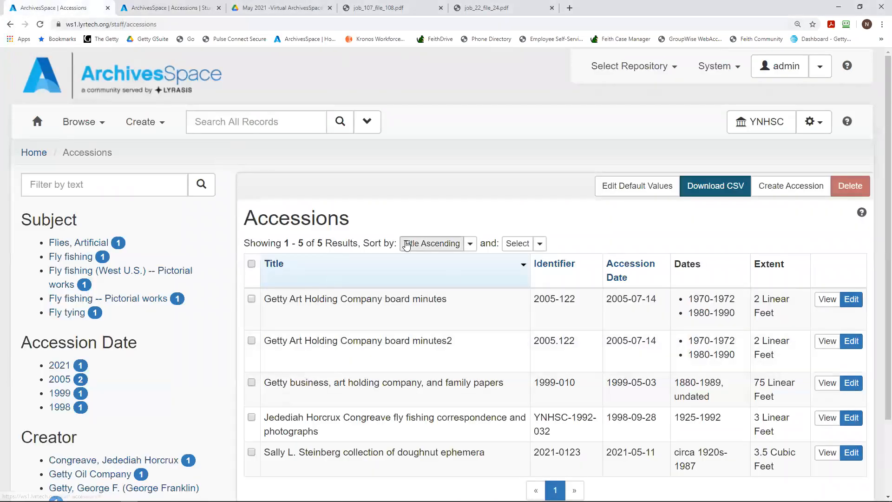
scroll(409, 257, down, 1)
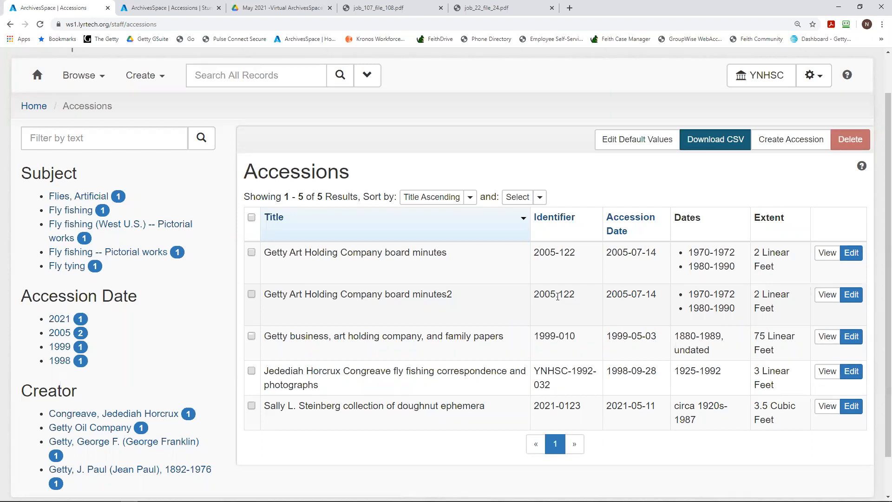
click(567, 222)
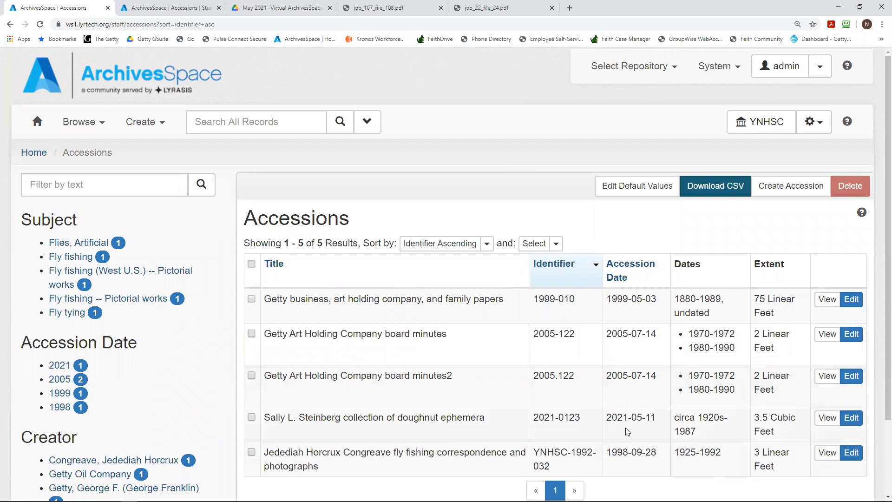
- Open accession 2021-0123 for editing and review its Basic Information through the access and use restriction notes
click(832, 417)
click(847, 418)
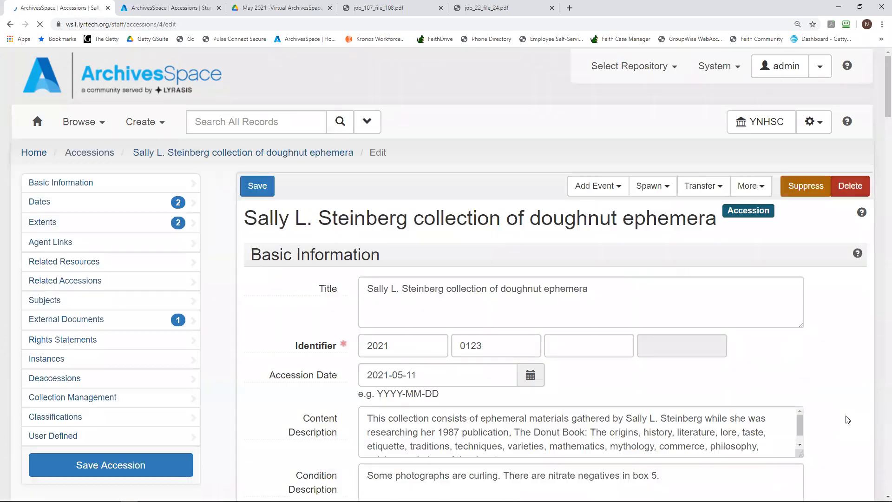
scroll(488, 362, down, 4)
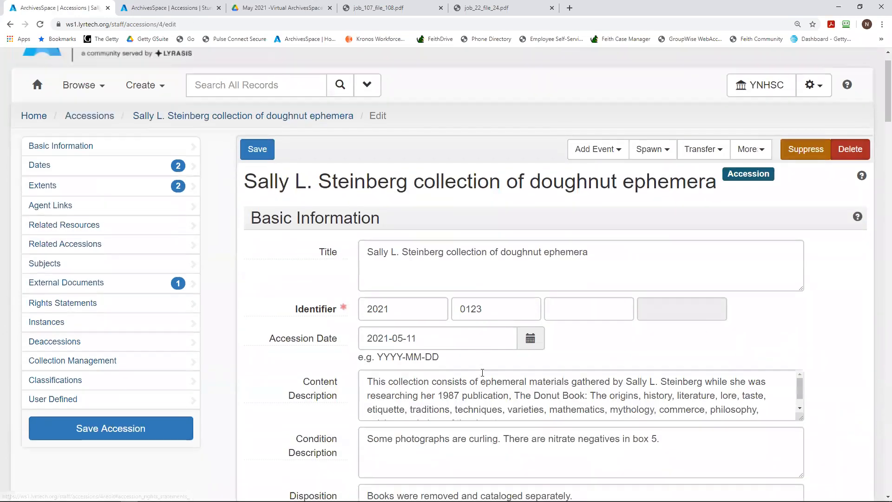
scroll(482, 373, down, 11)
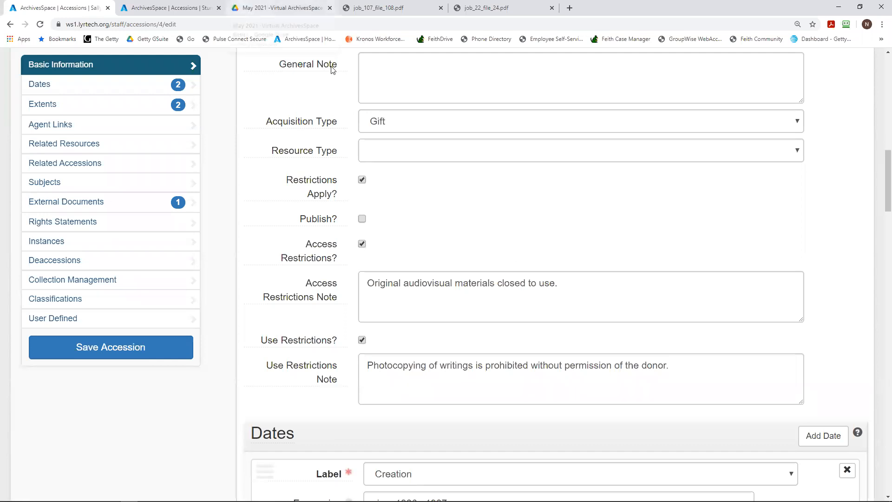
- In Google Drive, leave the sample_description1.pdf preview and open the "Workshop Machine Assignments - Basics Training May 2021" spreadsheet
click(297, 8)
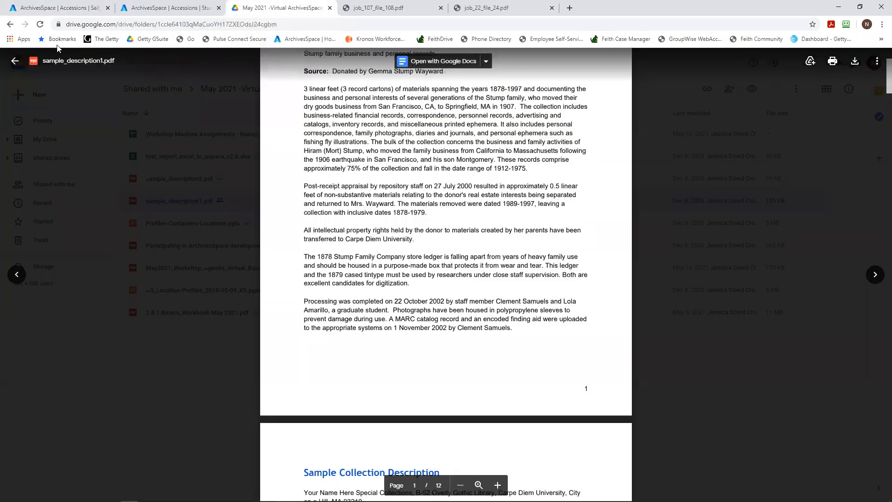
click(15, 60)
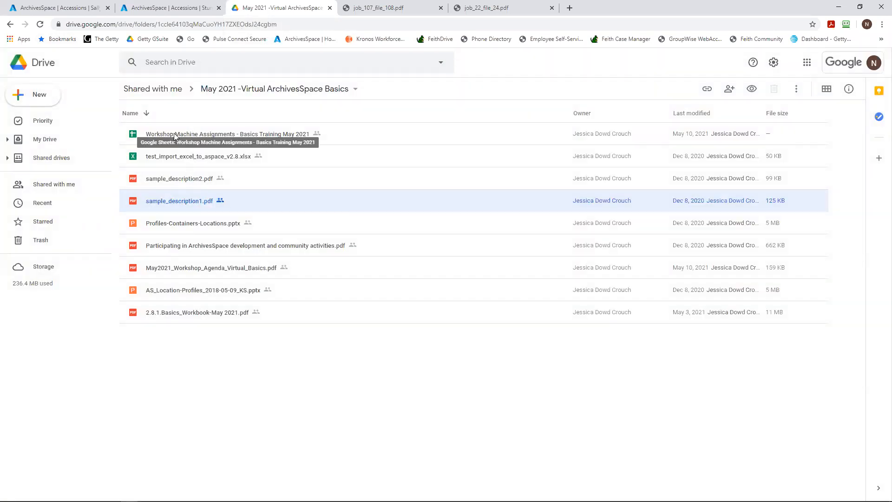
click(175, 135)
double_click(175, 135)
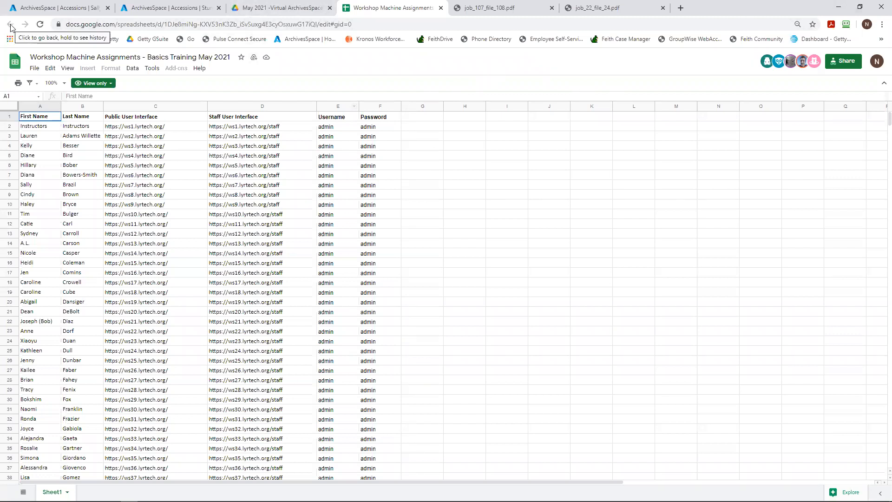
- Return to the doughnut ephemera accession record in ArchivesSpace and look over its Dates and Extents sections
click(247, 12)
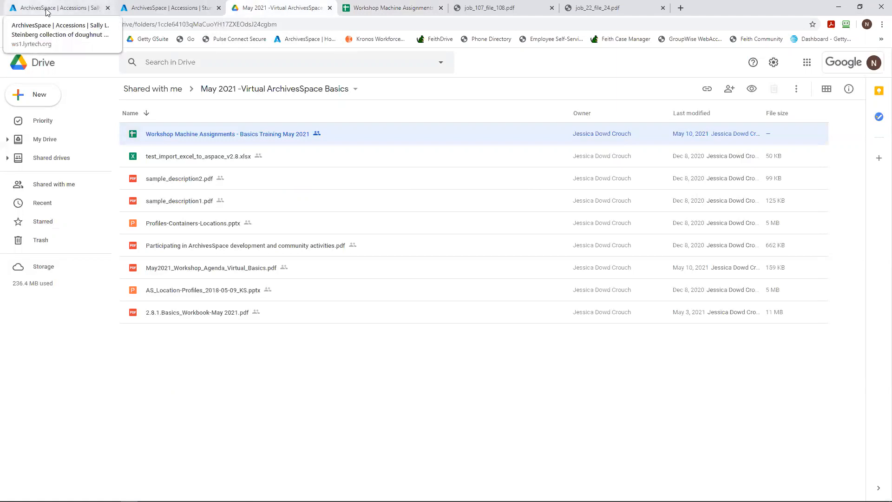
click(61, 8)
scroll(443, 270, down, 6)
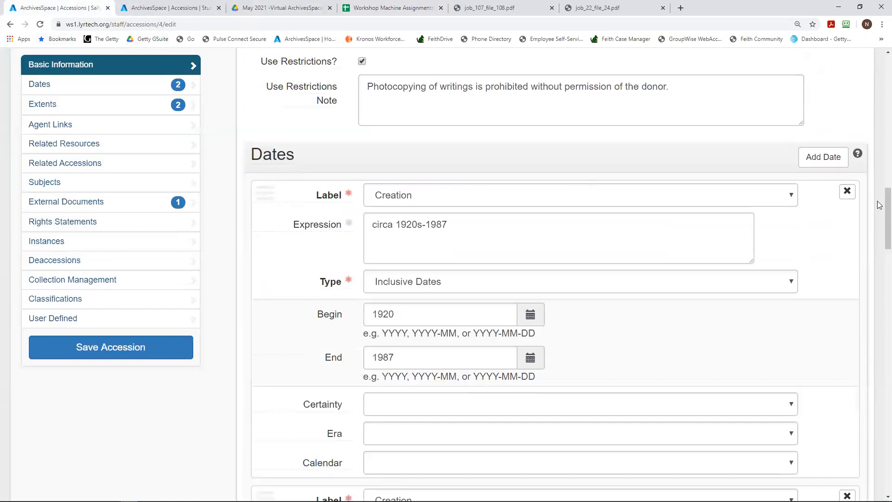
drag(879, 200, 857, 33)
scroll(480, 102, up, 15)
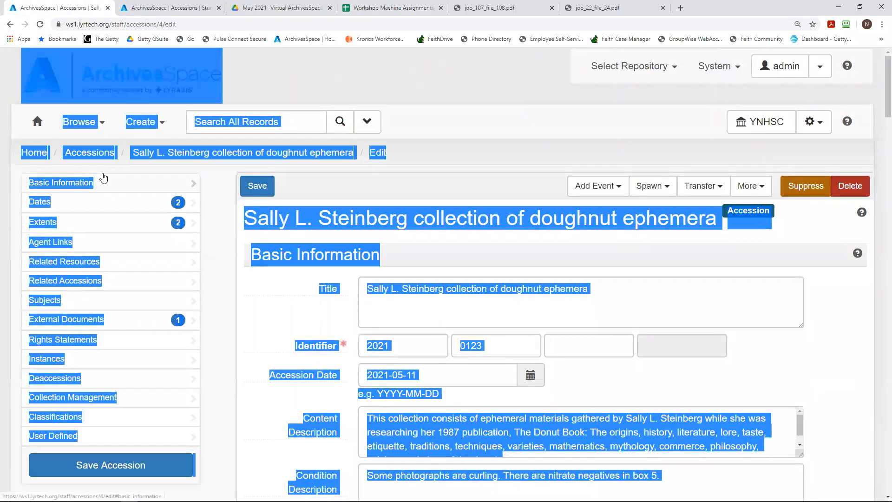
click(104, 180)
click(115, 110)
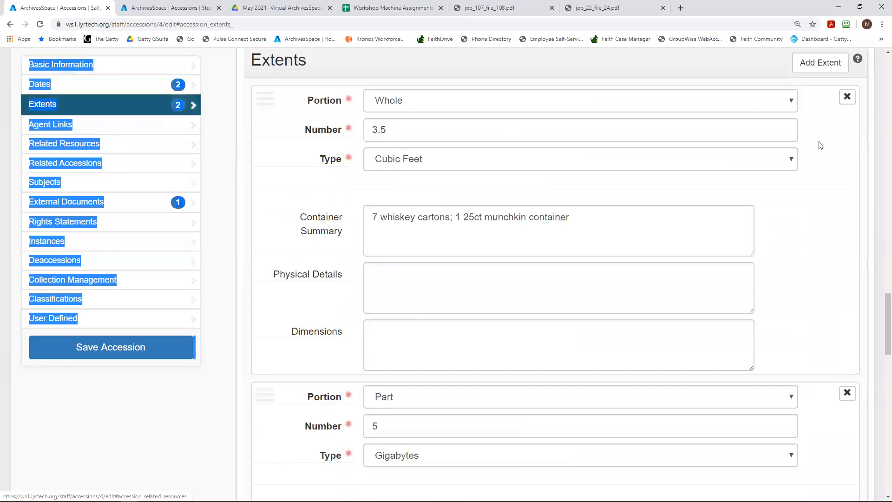
drag(886, 323, 885, 81)
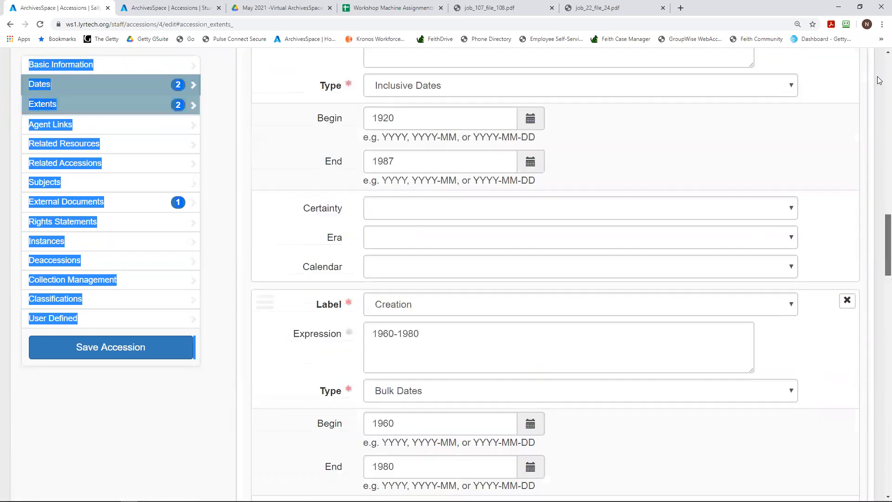
scroll(292, 70, up, 10)
- Browse the repository's resources and open the Art Holding Company Governance Records in view mode
click(91, 154)
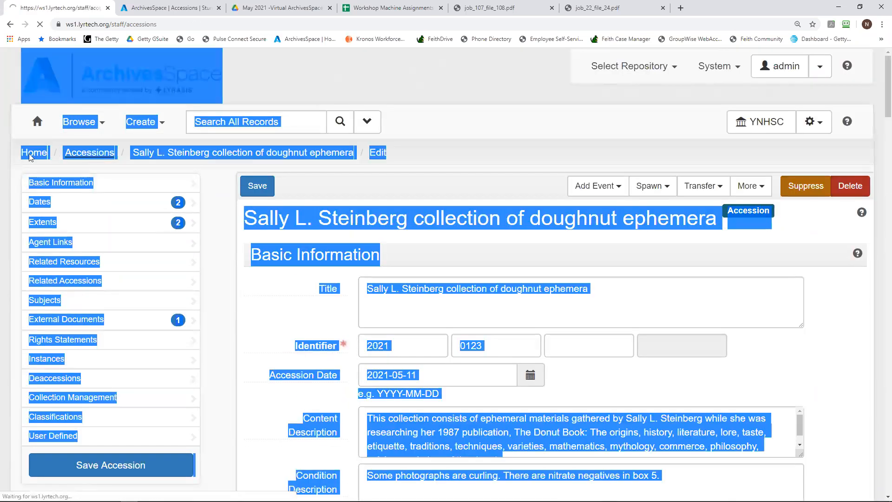
click(87, 130)
click(91, 169)
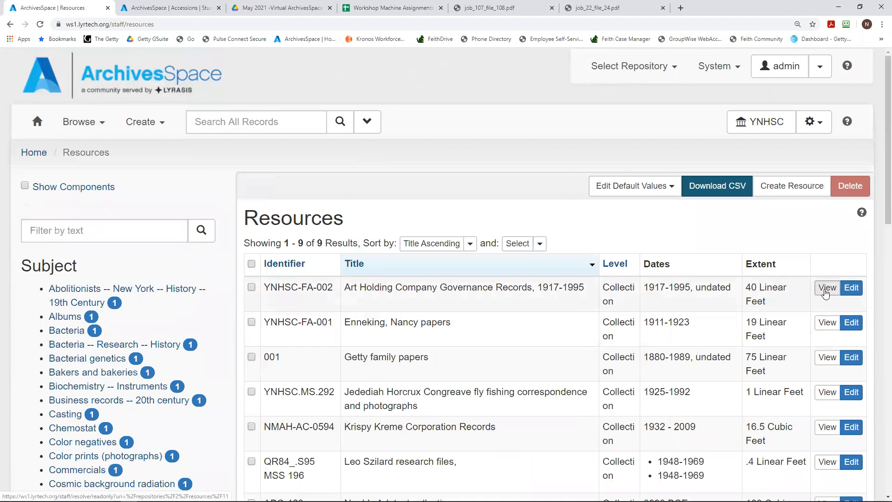
click(826, 288)
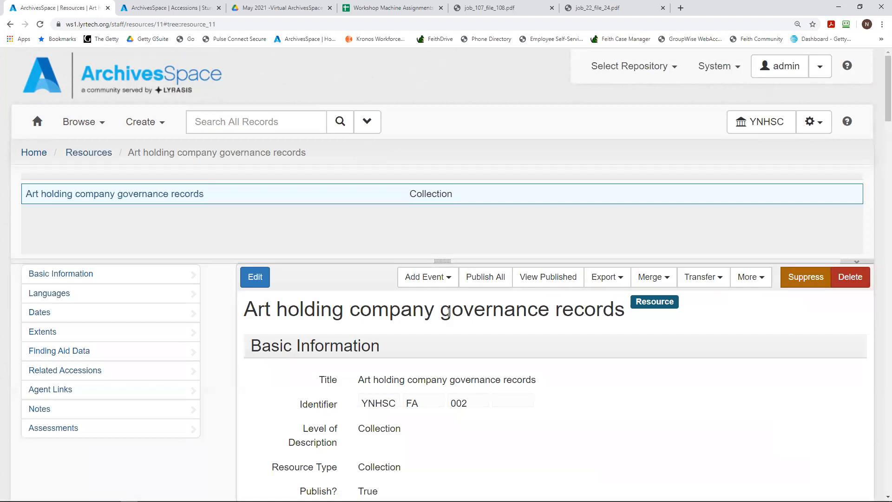
- Review the read-only resource record down to its Finding Aid Data and Related Accessions, and return to its beginning
scroll(449, 312, down, 3)
mouse_move(330, 244)
scroll(367, 291, down, 14)
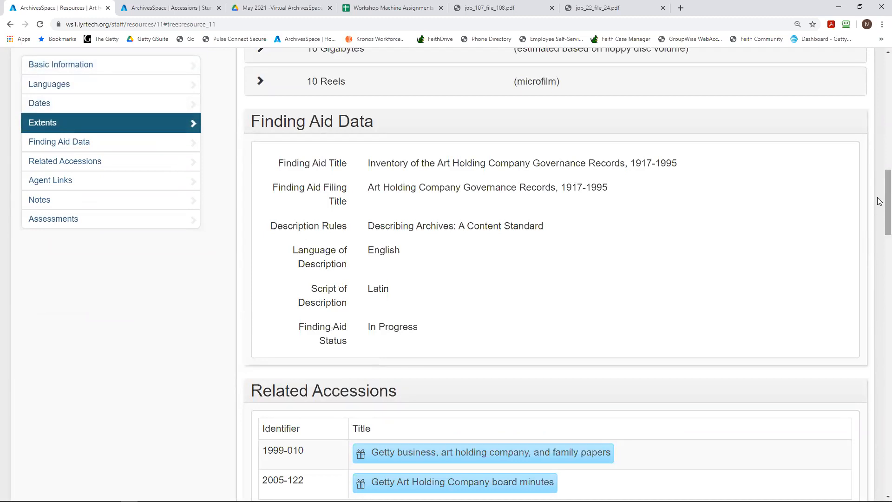
scroll(880, 196, up, 15)
scroll(879, 79, up, 4)
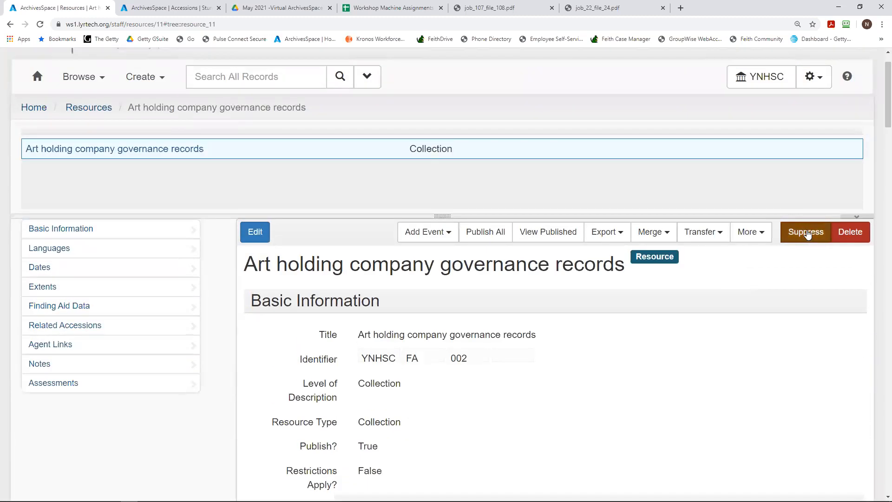
- Open the Art holding company governance records for editing and read the EAD ID field's help text under Finding Aid Data
click(266, 231)
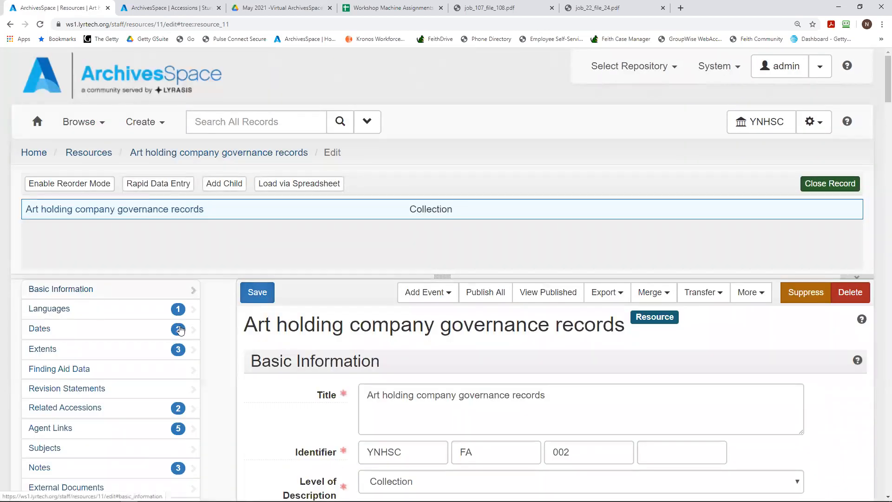
scroll(313, 397, down, 4)
scroll(313, 397, down, 20)
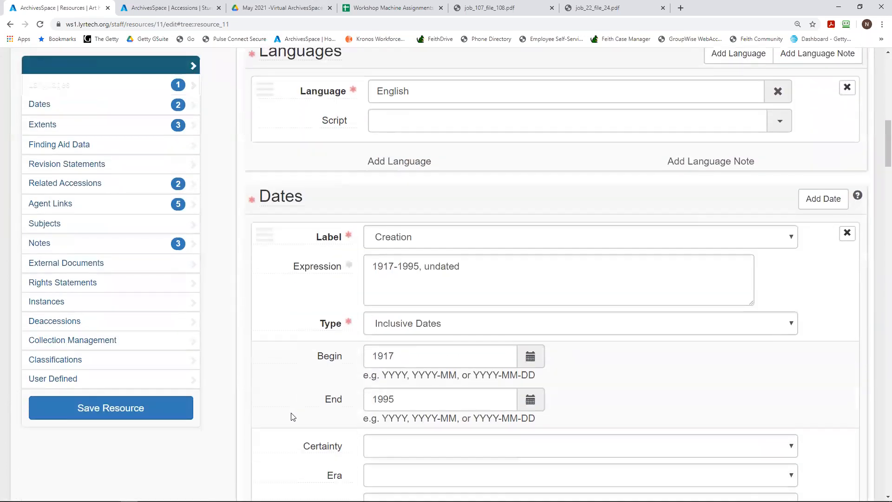
scroll(281, 417, down, 15)
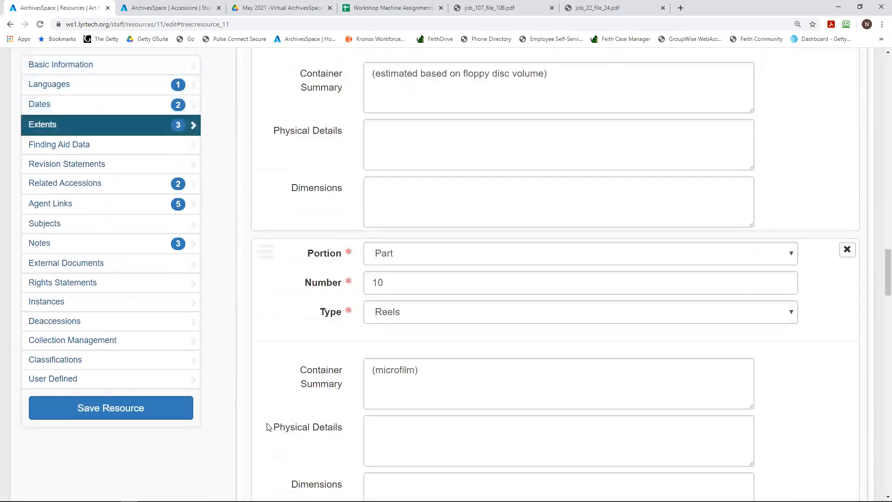
mouse_move(328, 145)
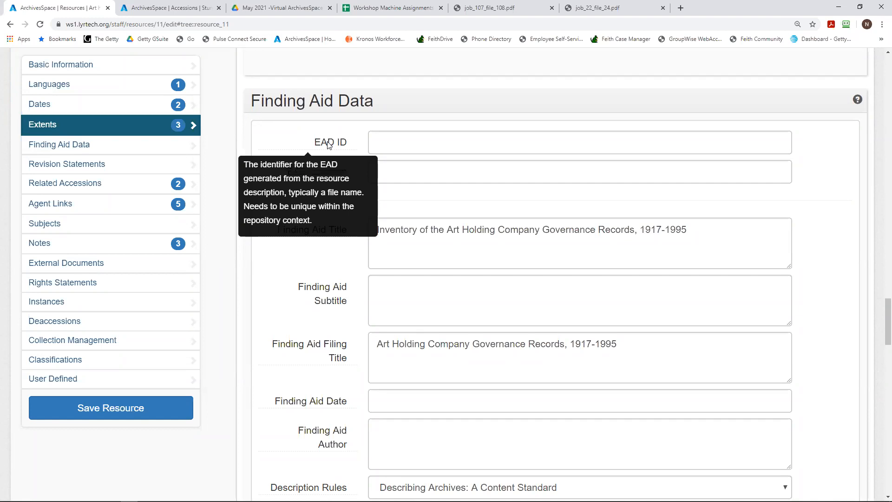
- Search the web for the EAD tag library and open the Library of Congress Version 2002 page
click(681, 8)
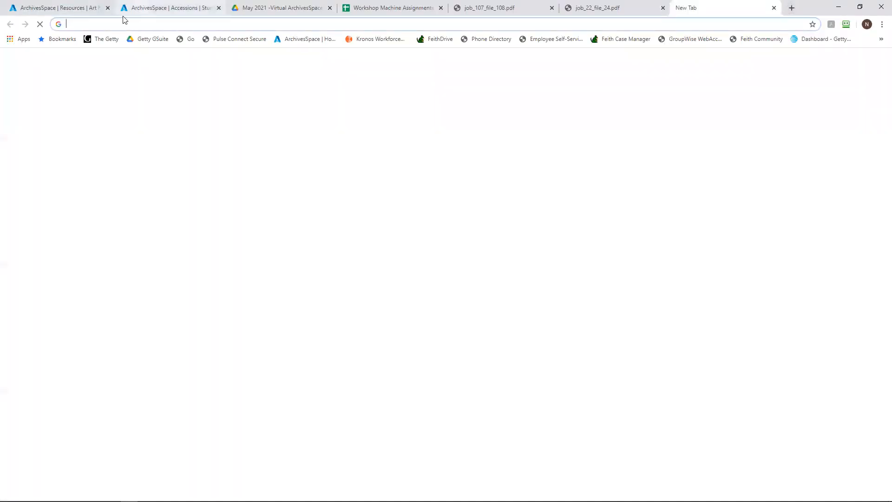
text(ead tag)
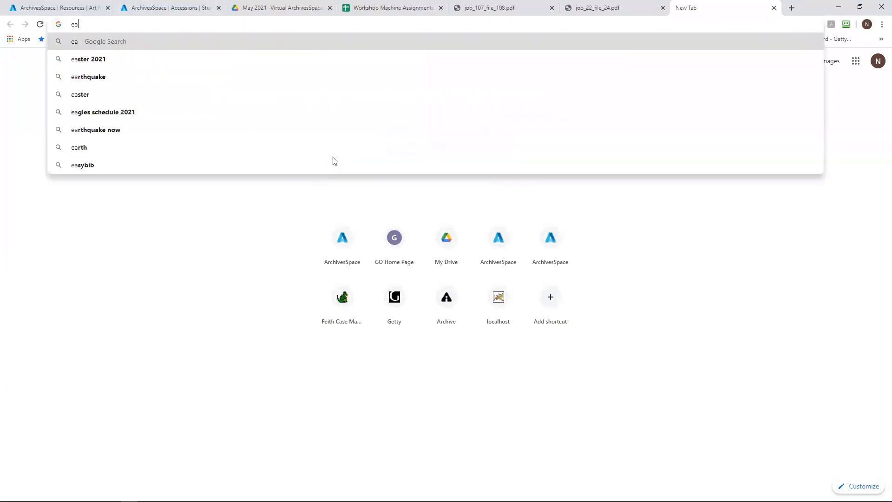
text(rry)
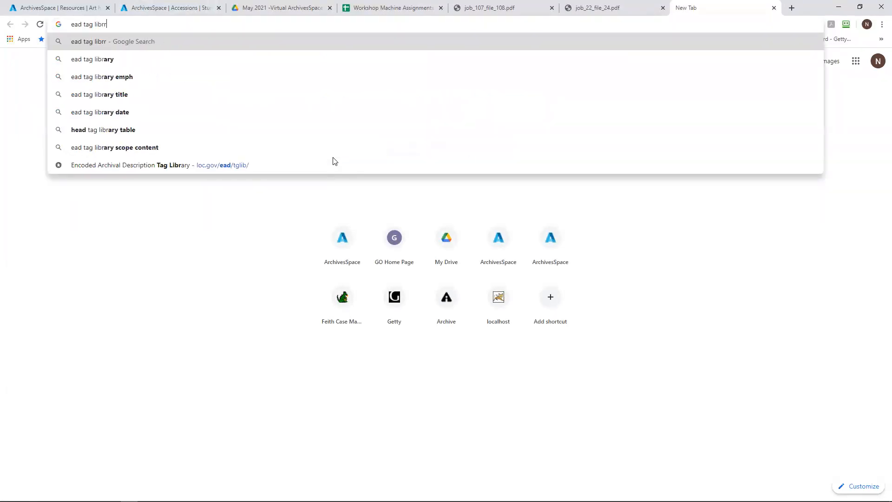
key(Return)
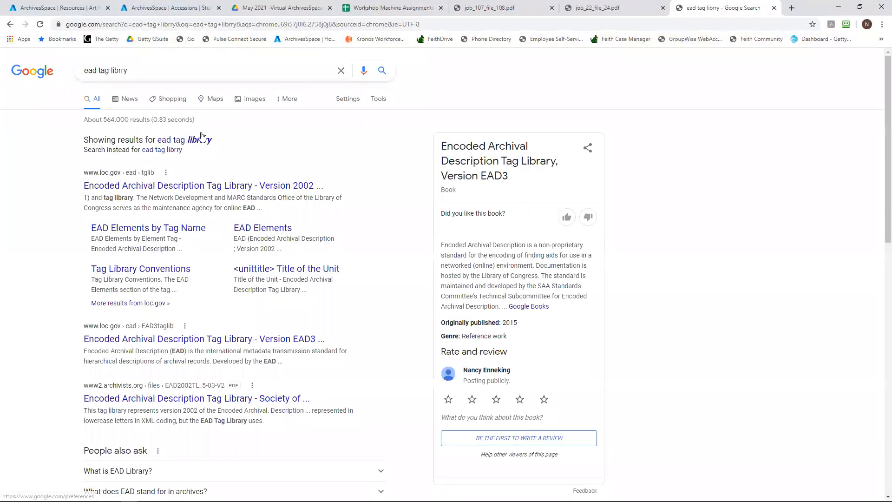
click(236, 188)
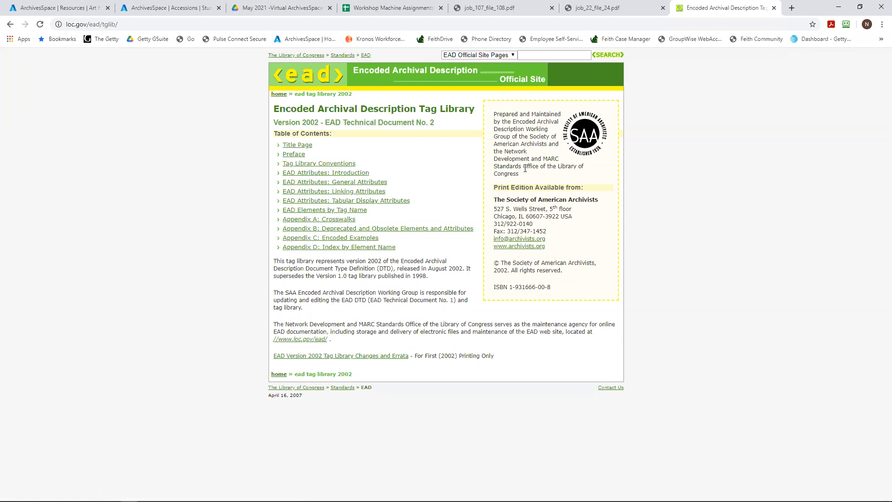
- Return to the Art holding company governance records in ArchivesSpace and go back to its Basic Information section
click(86, 9)
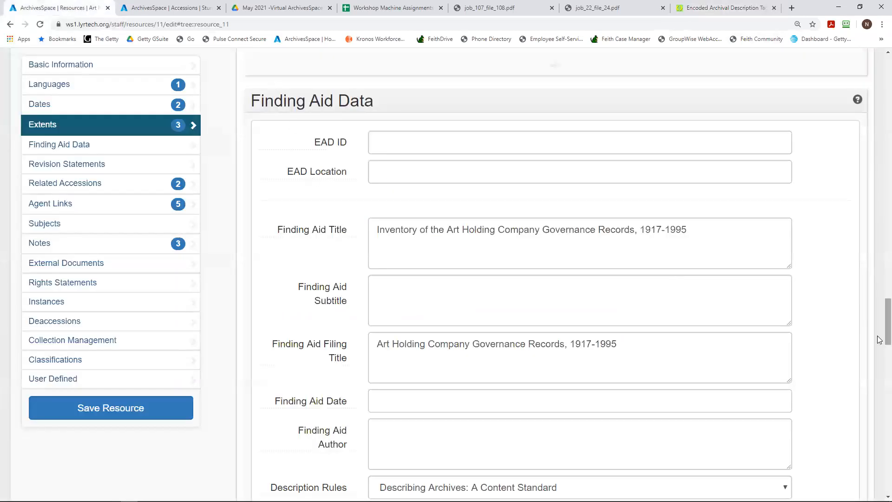
scroll(878, 327, up, 20)
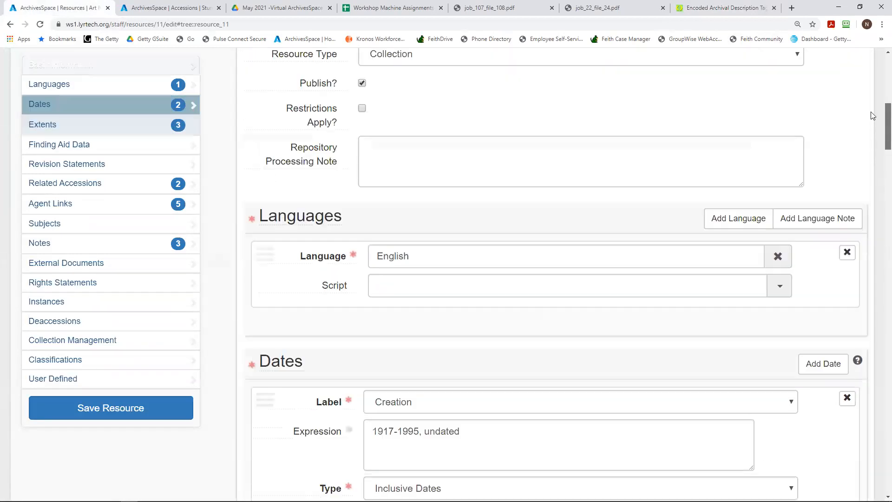
scroll(872, 116, up, 5)
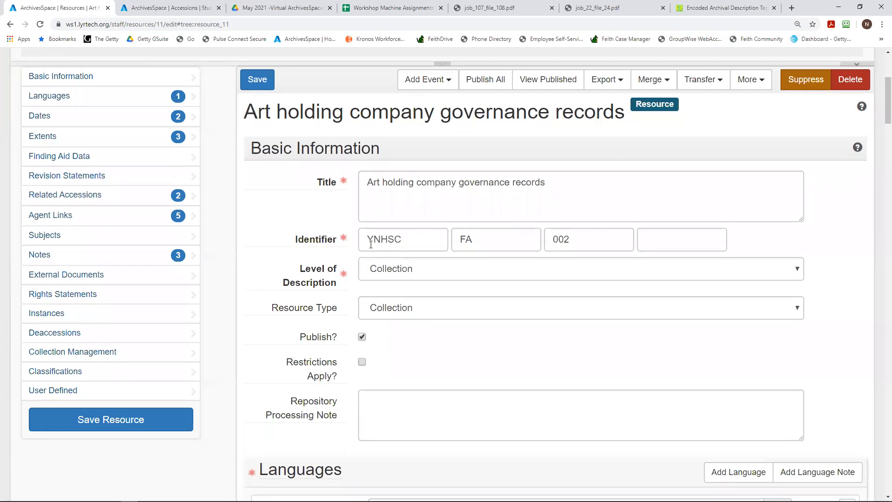
- Try entering the whole identifier YNHSC.FA.002 in the first Identifier box, and remove the added text again
click(402, 242)
text(.)
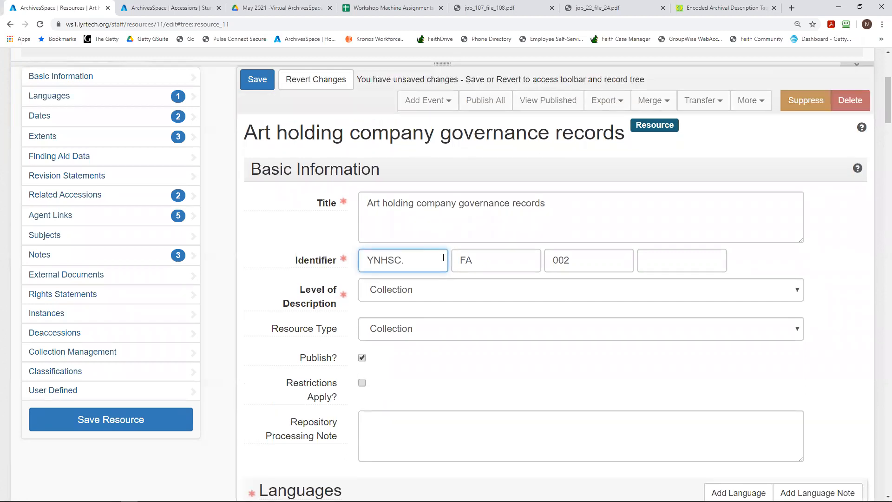
text(FA.002)
drag(444, 259, 401, 260)
key(BackSpace)
- Look over the Level of Description choices and leave the record for the Resources list without saving changes
click(507, 297)
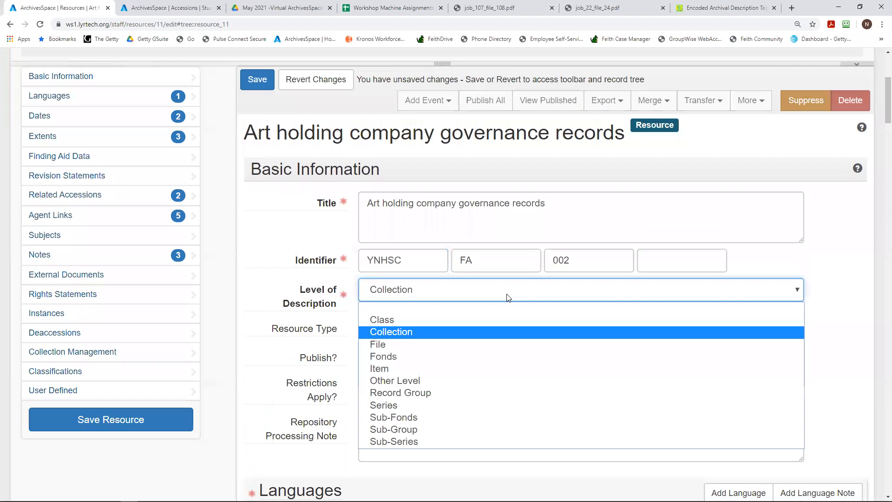
click(825, 251)
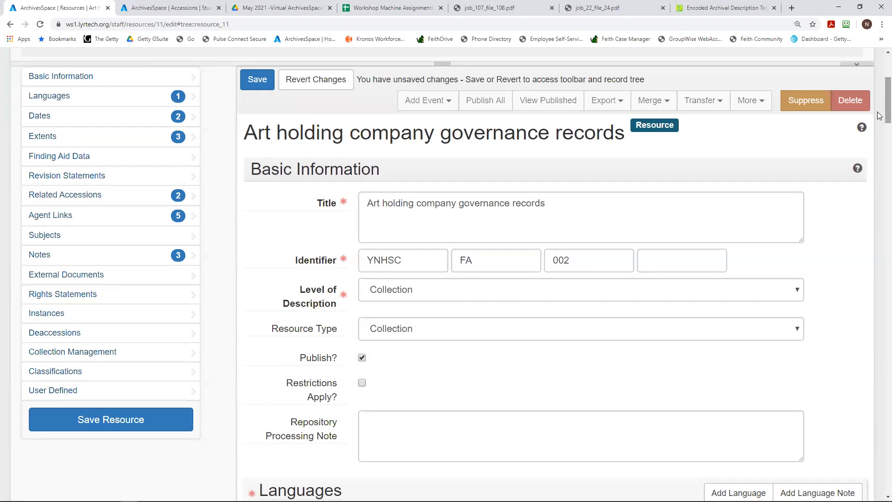
scroll(879, 82, up, 1)
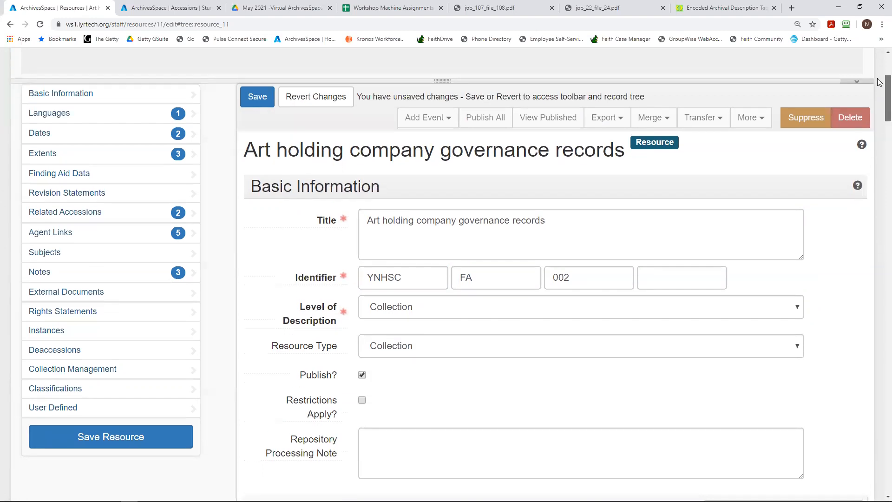
scroll(879, 82, up, 4)
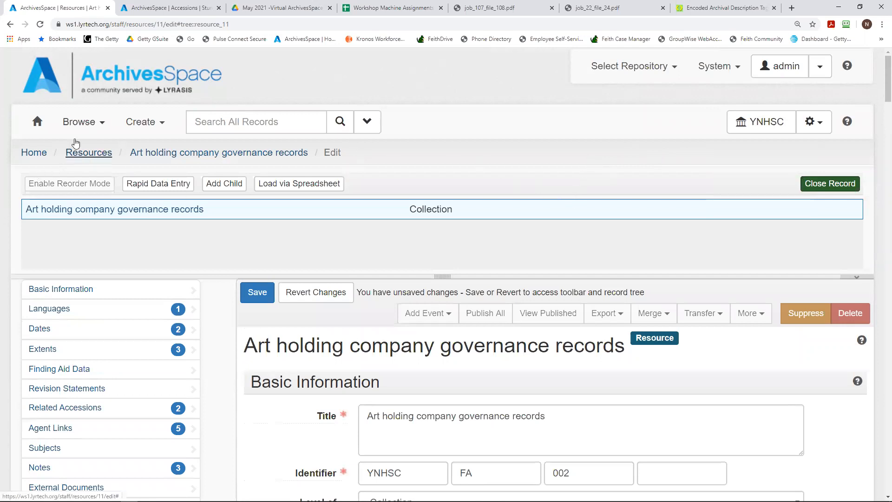
click(85, 153)
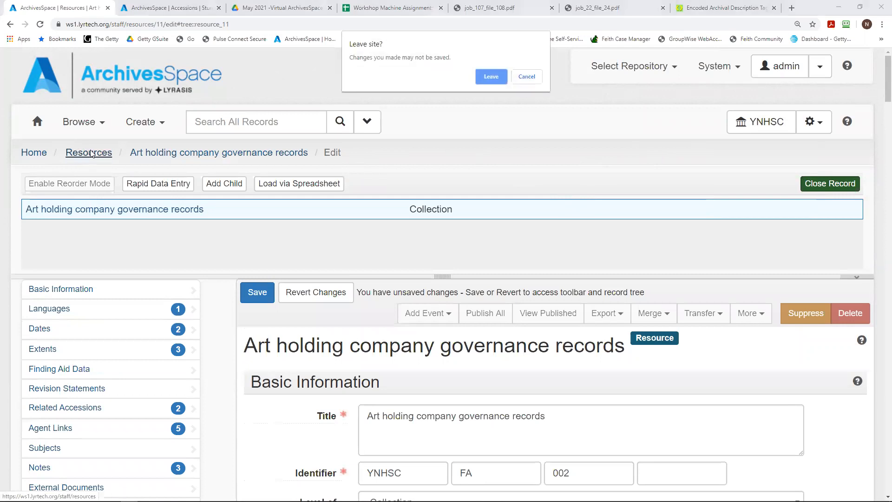
click(492, 80)
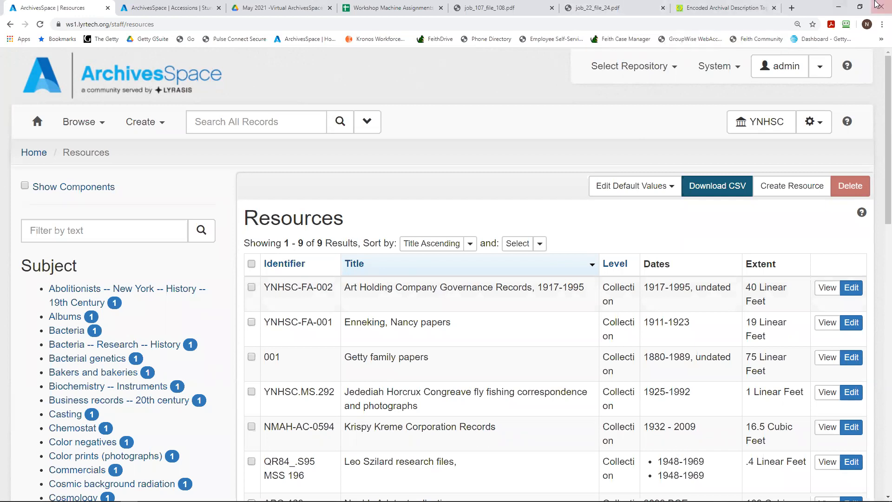
- Restore the browser window from maximized, enlarge it to nearly fill the screen, and close the Workshop Machine Assignments spreadsheet
click(859, 7)
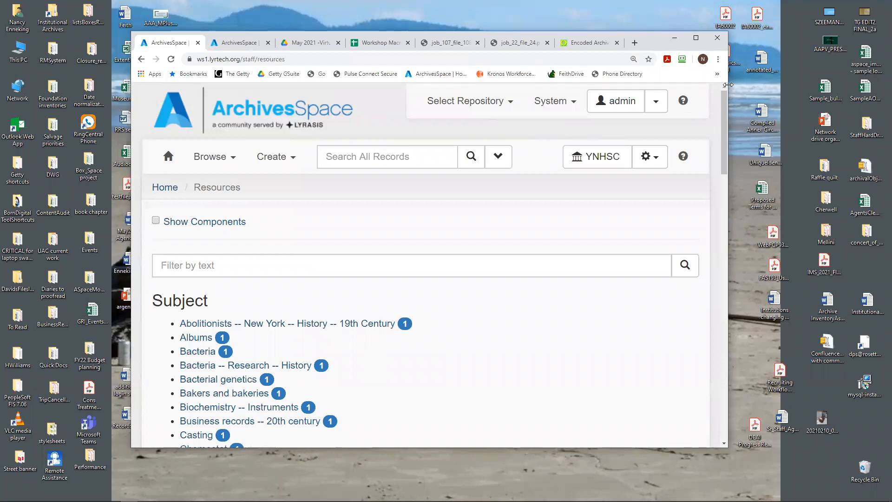
drag(727, 85, 885, 85)
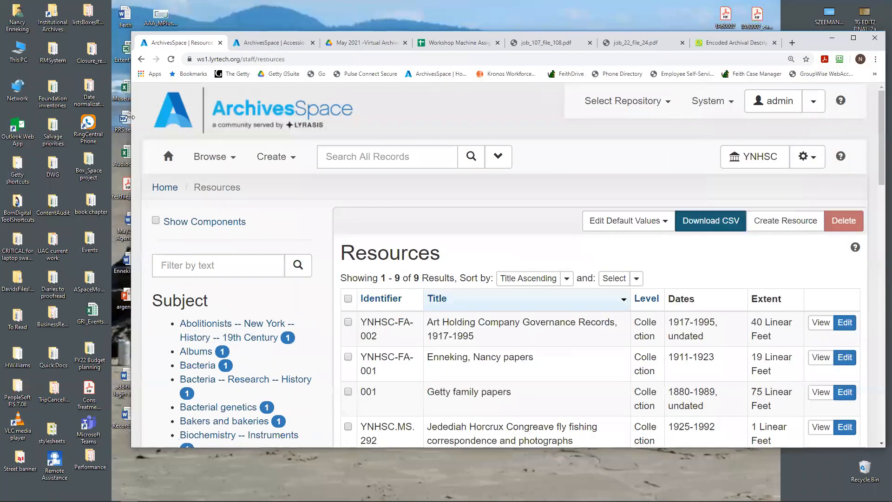
drag(131, 117, 2, 117)
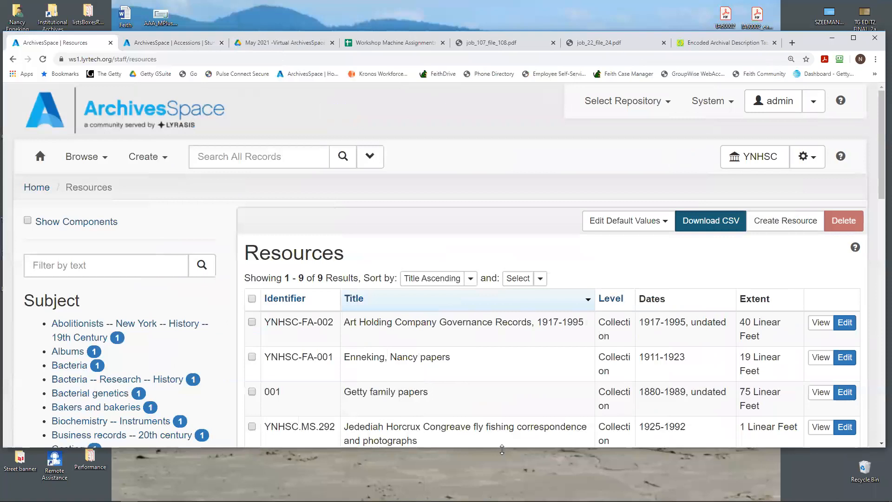
drag(501, 448, 500, 486)
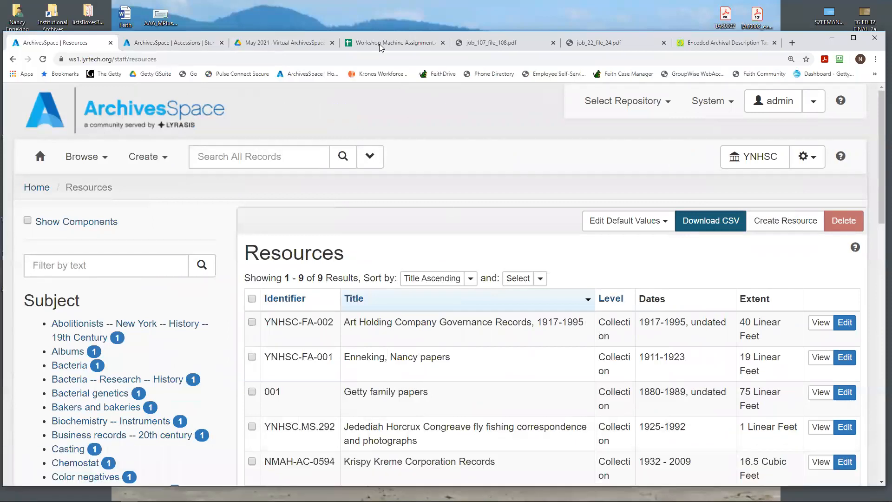
click(443, 42)
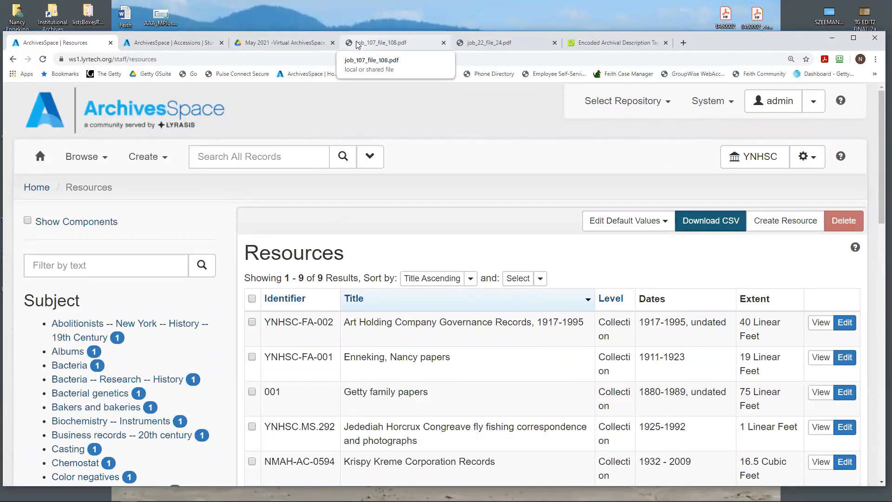
- Examine the Krispy Kreme finding aid job_107_file_108.pdf at its Collection Inventory on page 16, including series and folder listings
click(358, 44)
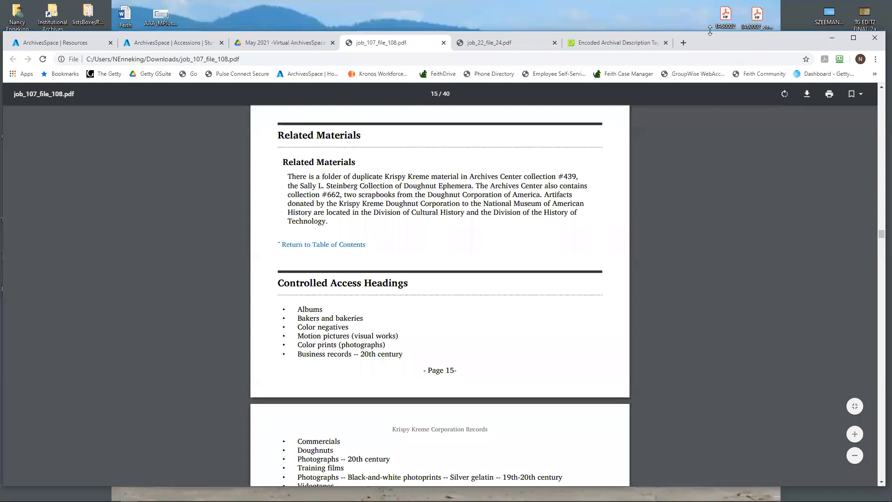
drag(710, 30, 710, 23)
drag(880, 229, 871, 206)
scroll(871, 206, up, 7)
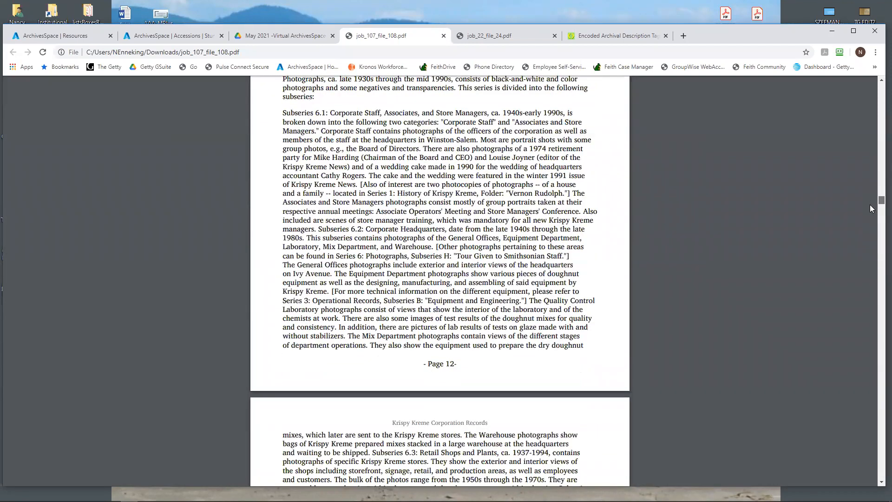
scroll(871, 213, down, 3)
drag(869, 233, 877, 280)
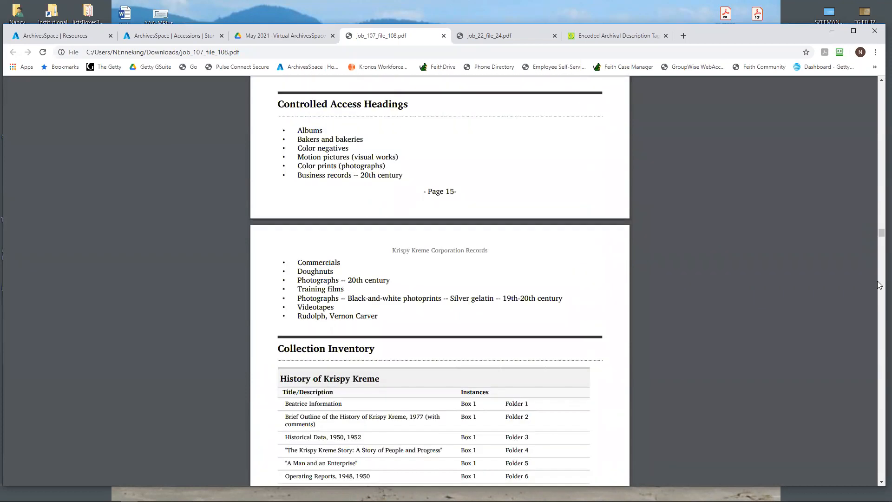
click(881, 482)
click(878, 483)
click(879, 483)
click(878, 483)
click(879, 483)
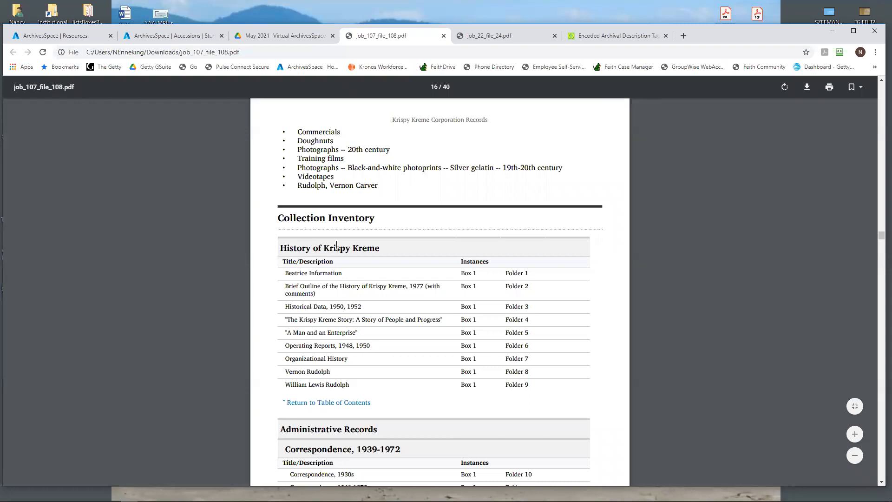
scroll(333, 426, down, 2)
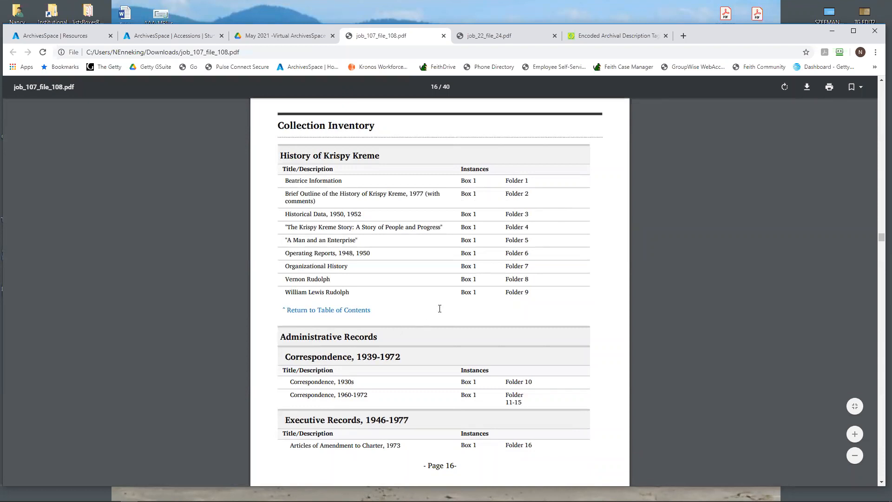
- Examine the Collection Inventory in job_22_file_24.pdf, from the Correspondence series on page 7 through the component notes on page 11
click(532, 40)
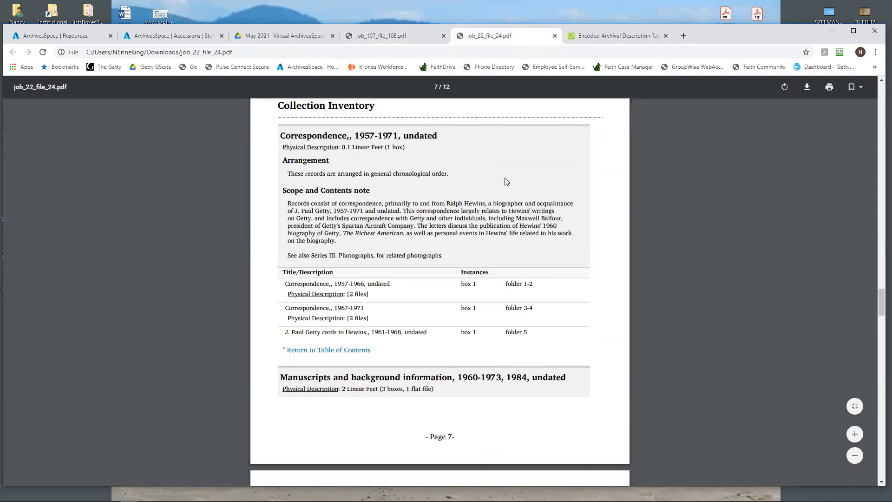
drag(879, 305, 879, 300)
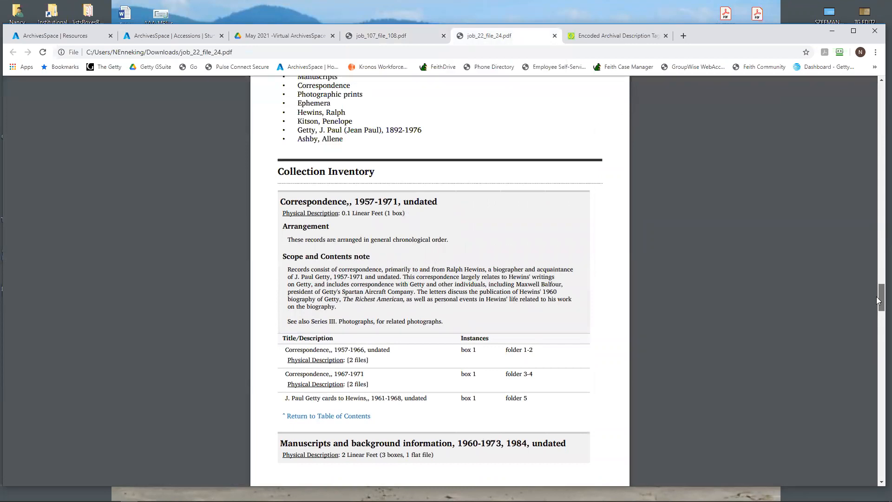
mouse_move(875, 296)
mouse_down()
mouse_move(868, 282)
mouse_move(870, 302)
mouse_up()
scroll(870, 305, down, 2)
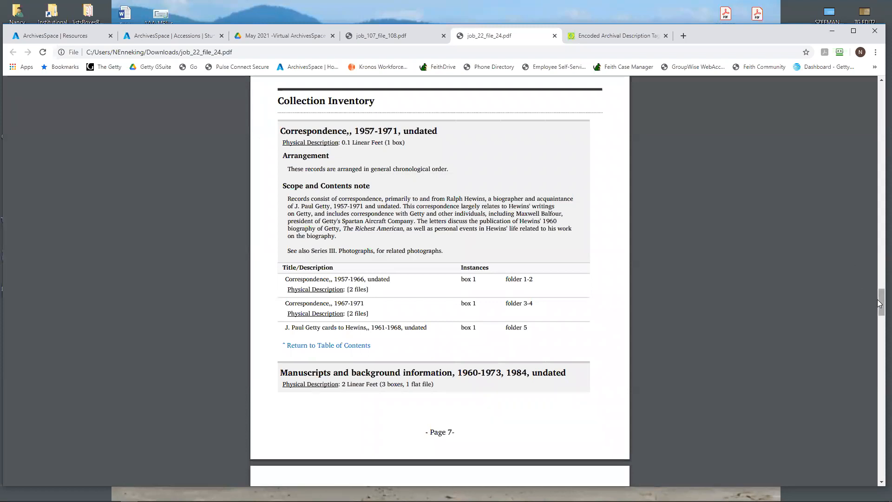
scroll(878, 285, up, 1)
scroll(878, 284, up, 5)
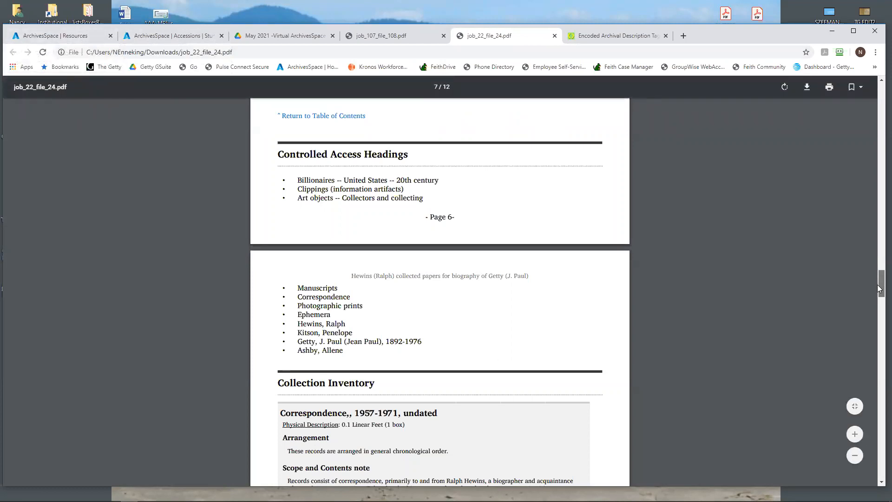
click(879, 320)
drag(880, 322, 879, 421)
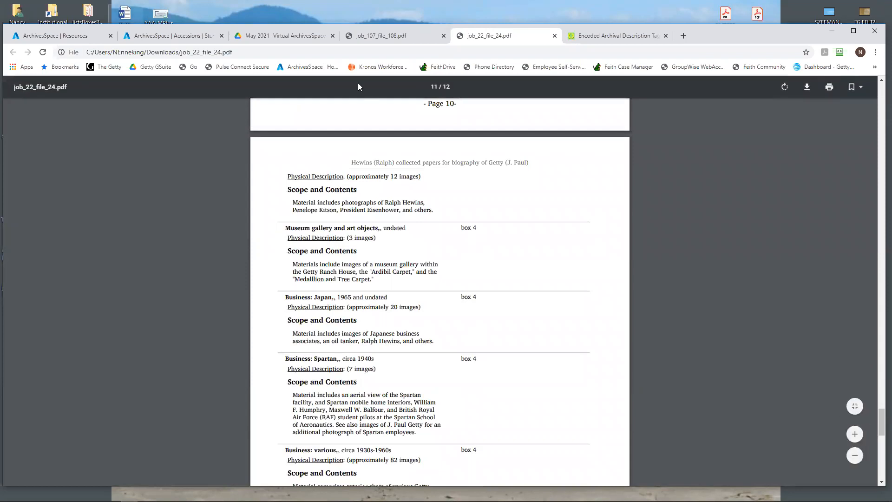
- Reopen the Art Holding Company Governance Records for editing and start a new child archival object at its Basic Information section
click(54, 36)
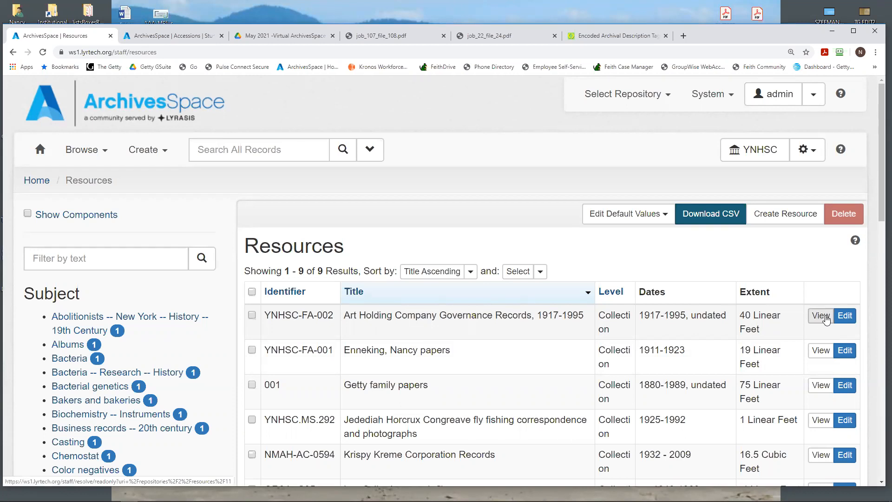
click(843, 318)
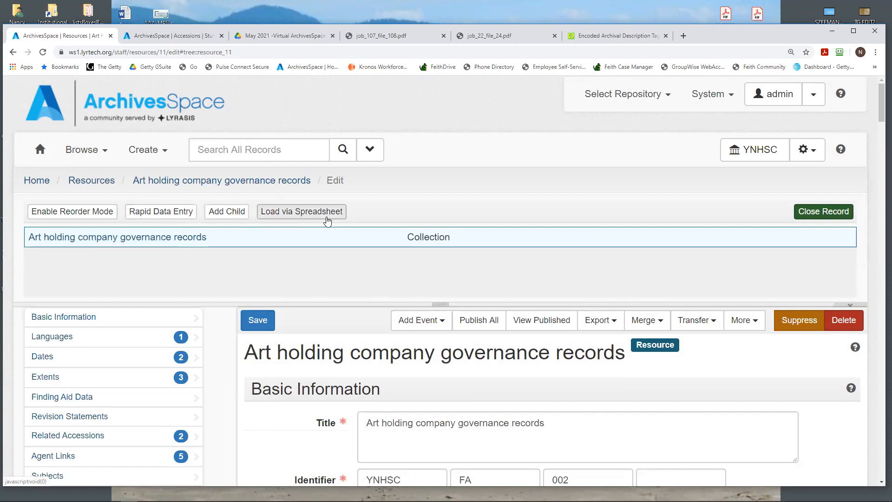
click(153, 210)
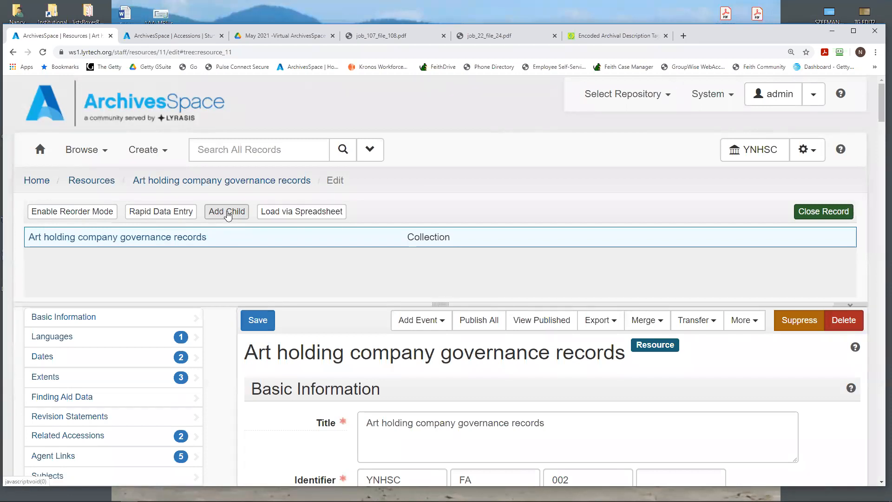
click(224, 212)
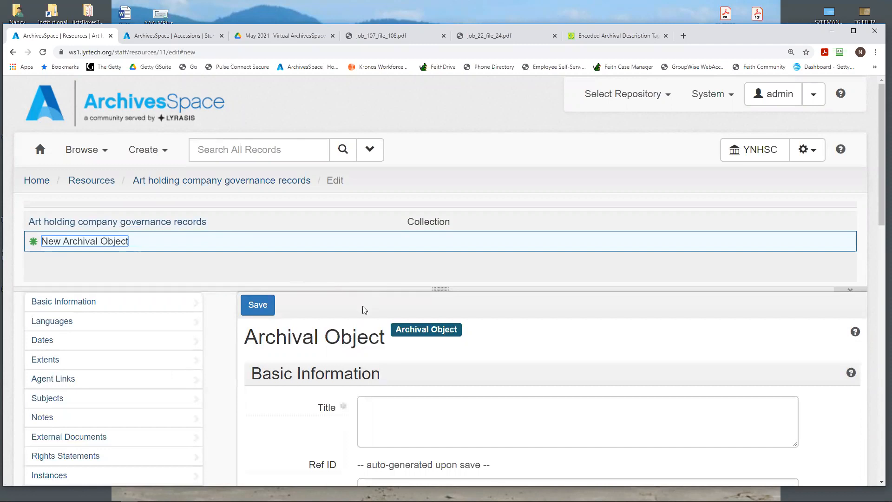
scroll(363, 305, down, 4)
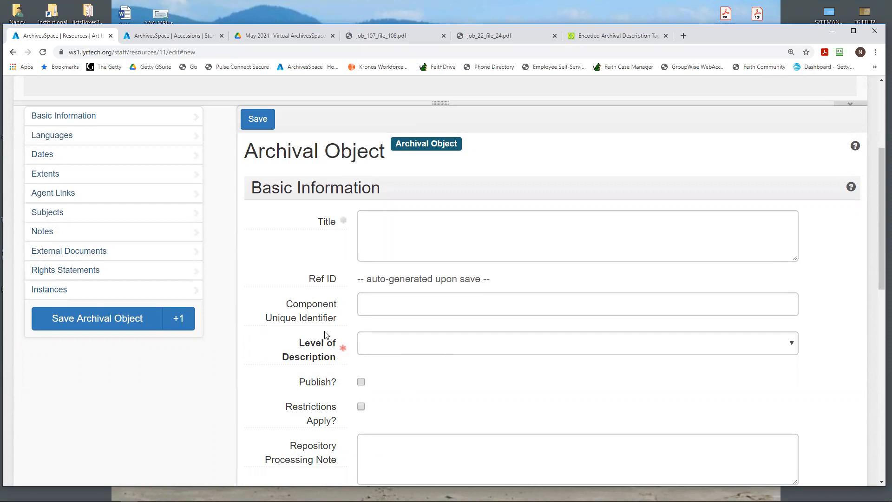
- Set the new archival object's level of description to Series and its title to "Board records"
click(374, 343)
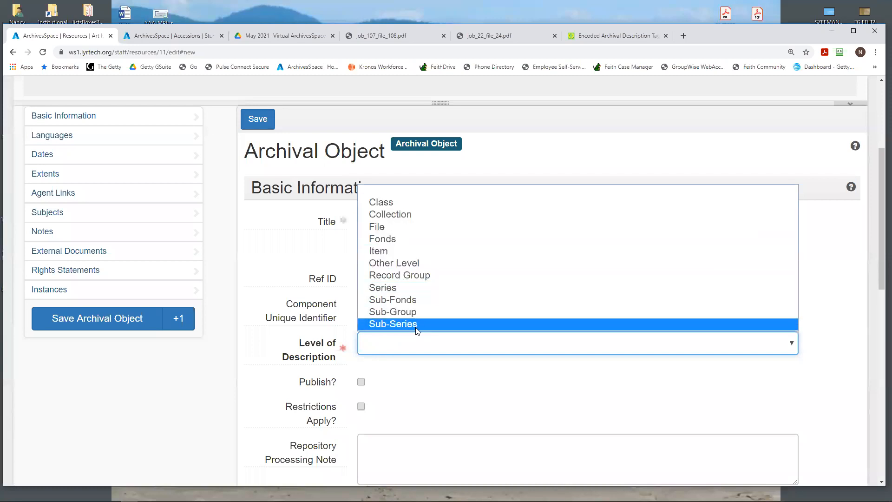
click(419, 289)
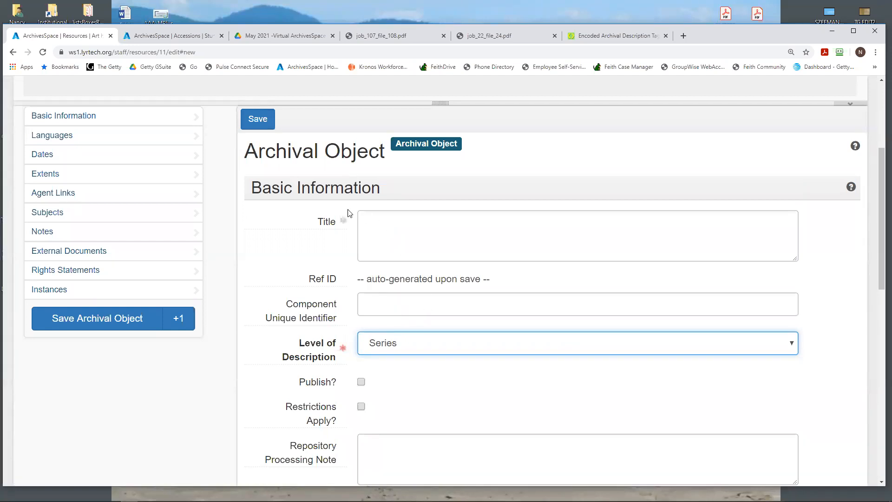
scroll(404, 308, down, 5)
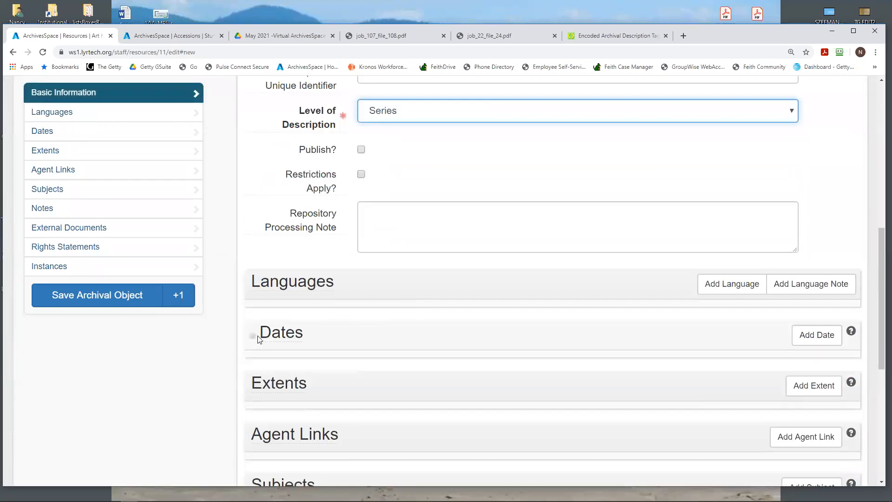
mouse_move(295, 335)
drag(877, 312, 857, 173)
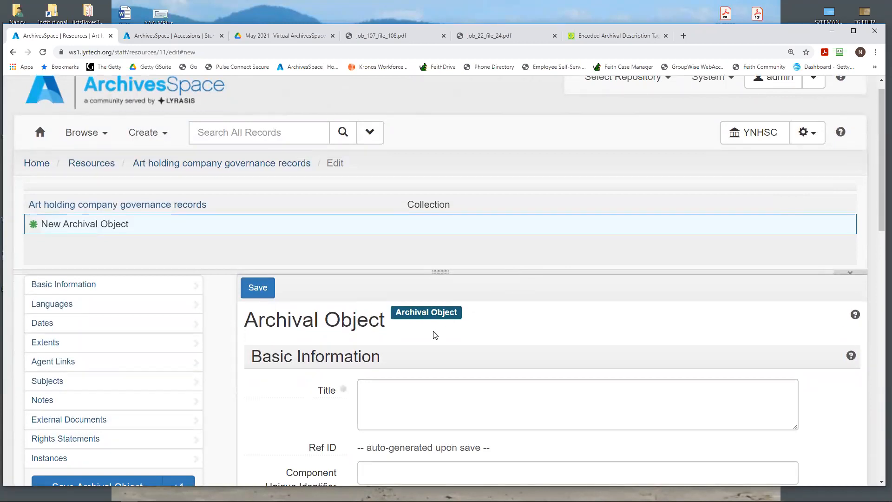
click(396, 402)
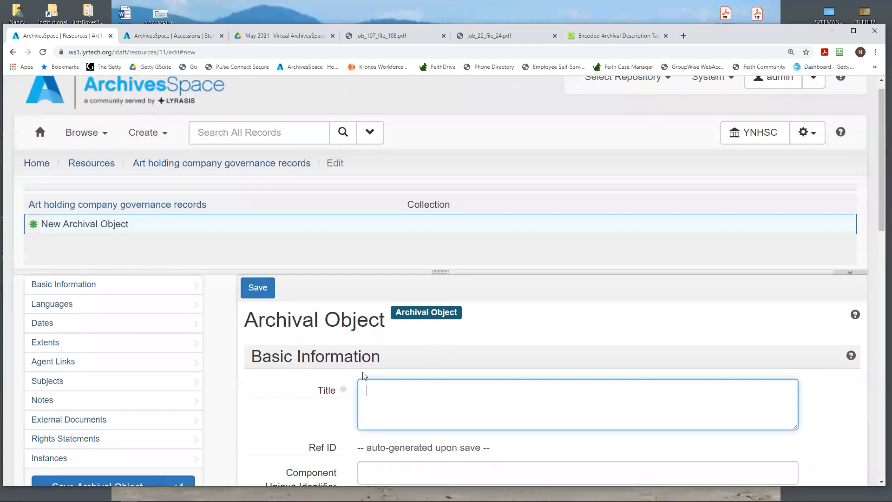
text(Board records)
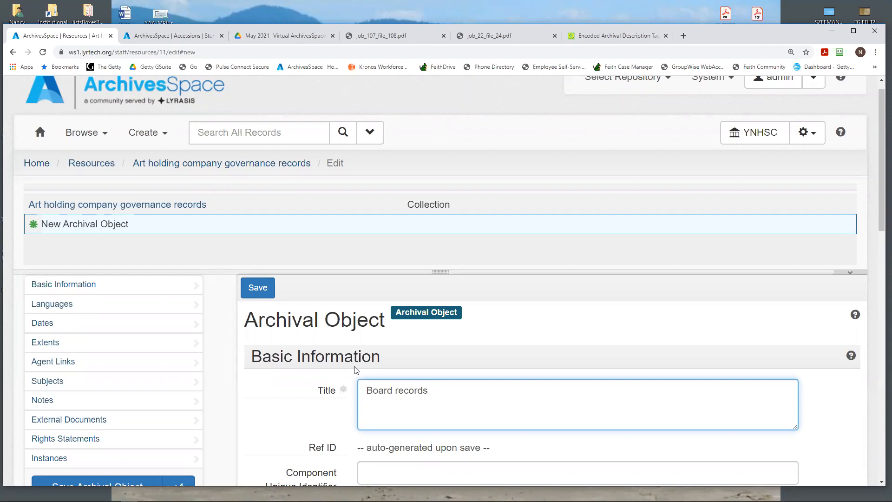
- Add a Creation date with the expression 1917-1990 and the type Inclusive Dates to the Board records series
scroll(367, 358, down, 8)
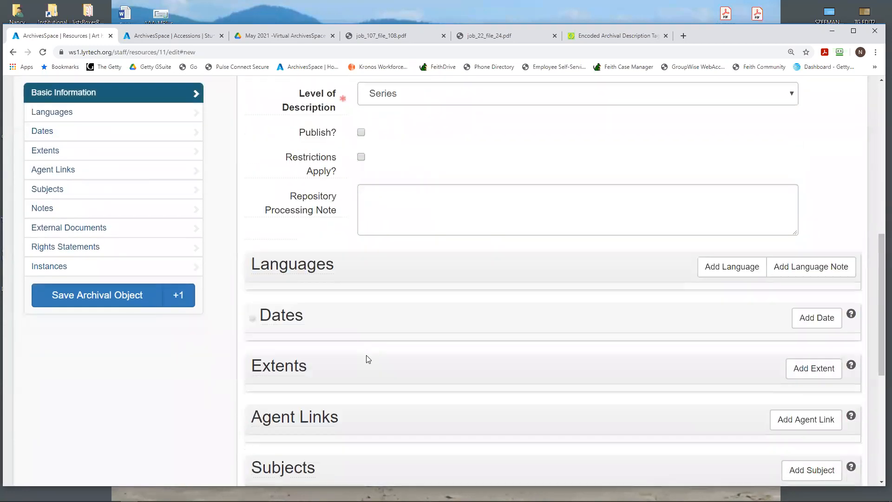
click(819, 318)
click(404, 391)
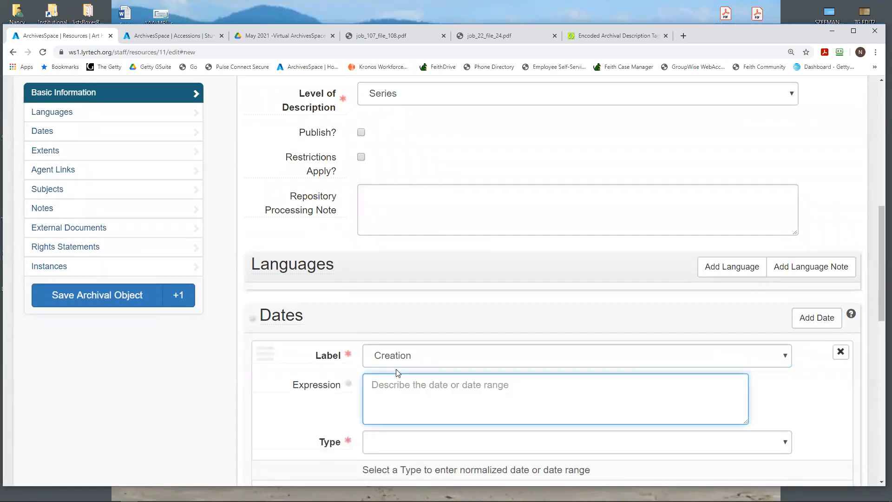
text(197)
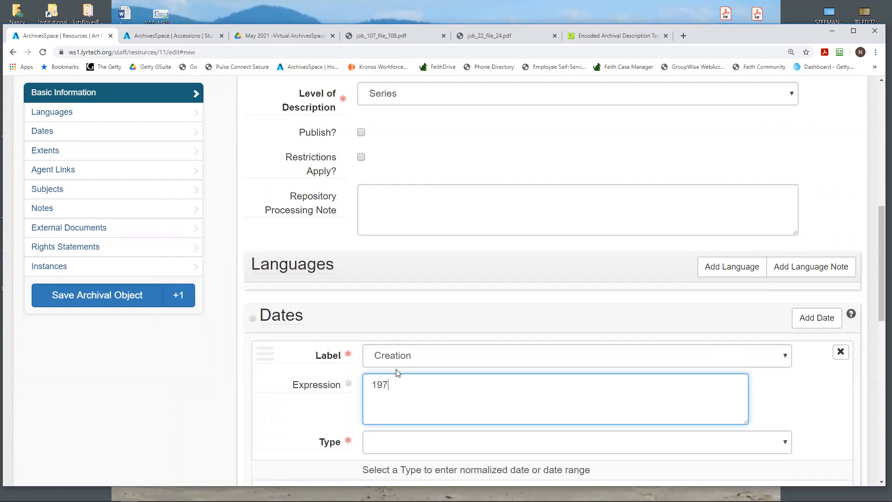
key(BackSpace)
text(17-1990)
click(400, 444)
click(394, 412)
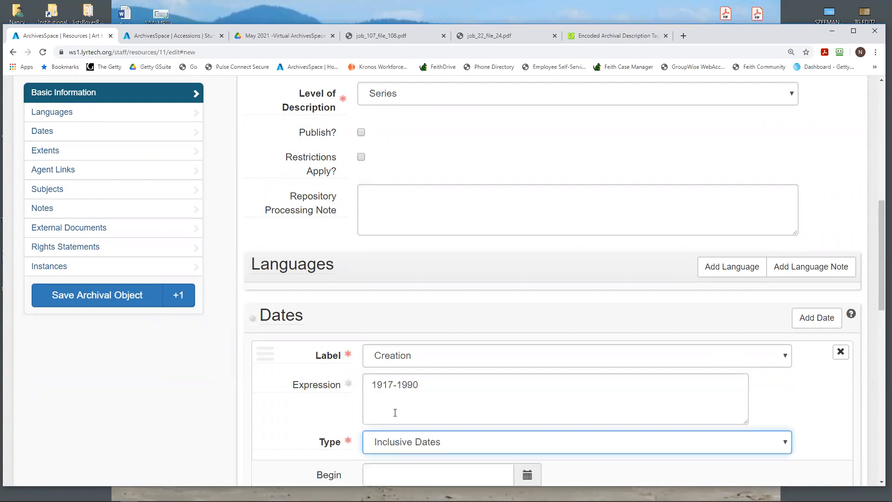
- Check the inventories in job_107_file_108.pdf and job_22_file_24.pdf for series notes, and add a Scope and Contents note to the Board records series
drag(878, 302, 877, 389)
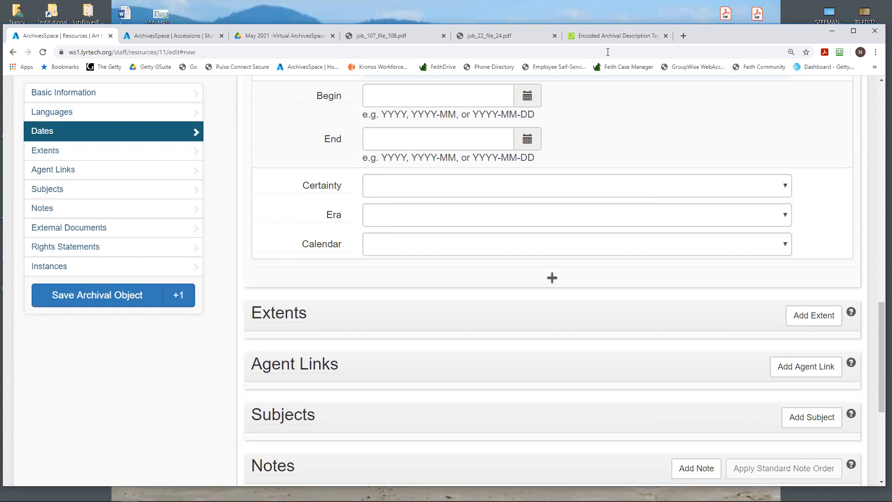
click(358, 39)
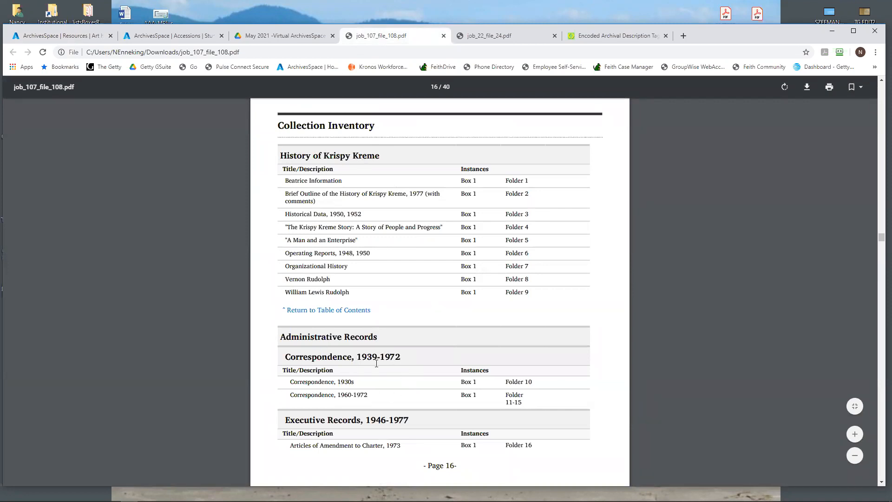
click(540, 40)
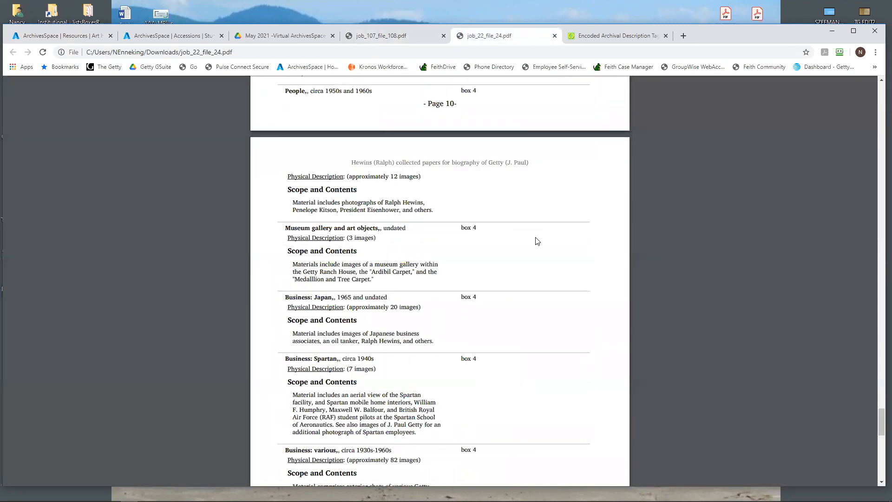
scroll(540, 258, up, 15)
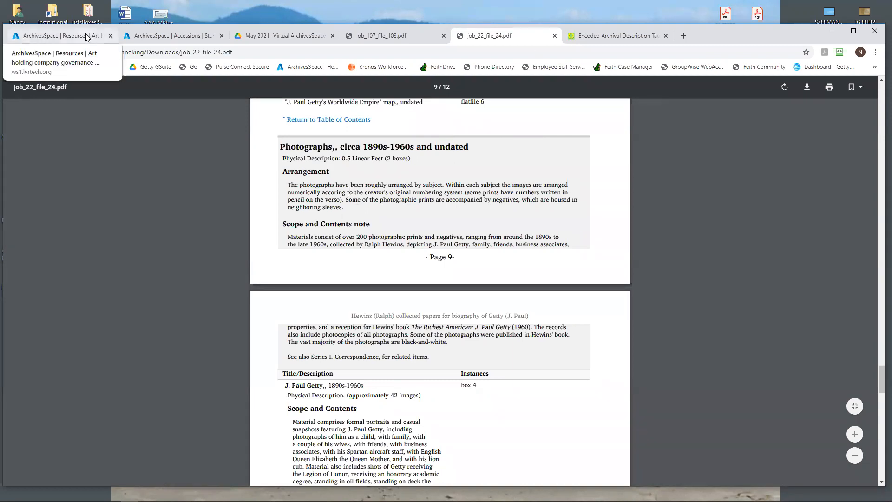
click(42, 37)
scroll(298, 237, down, 5)
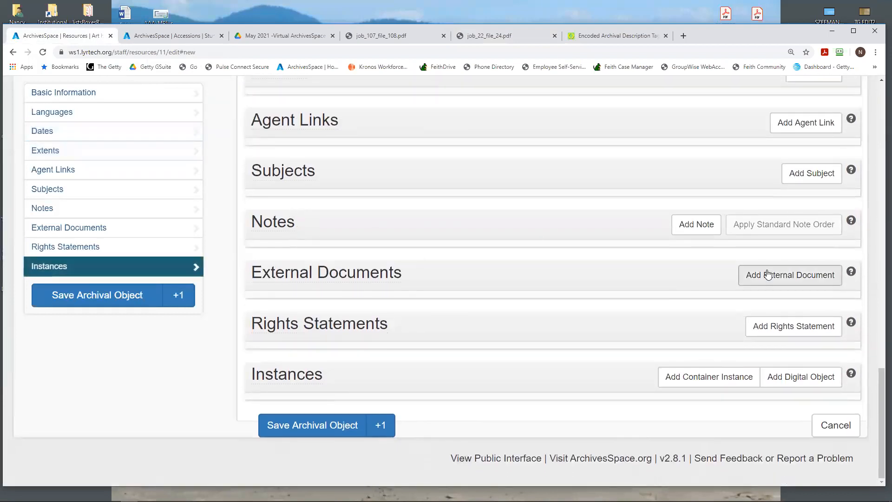
click(699, 226)
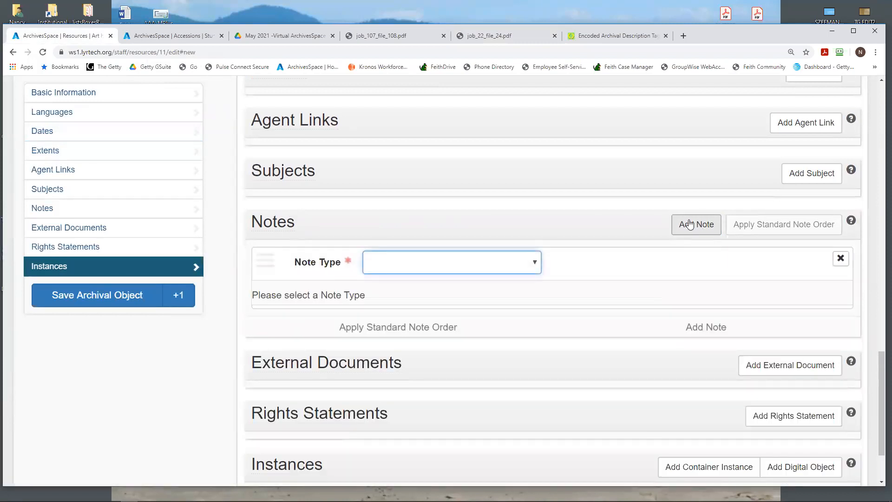
click(505, 265)
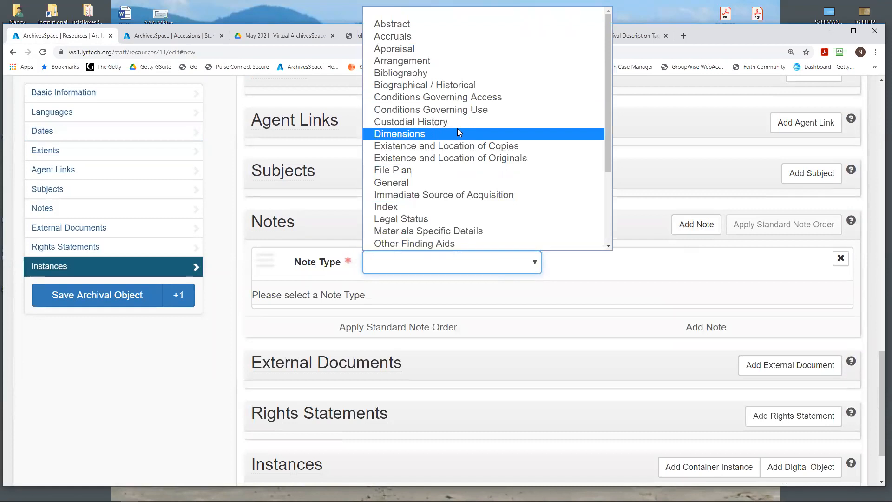
scroll(457, 130, down, 3)
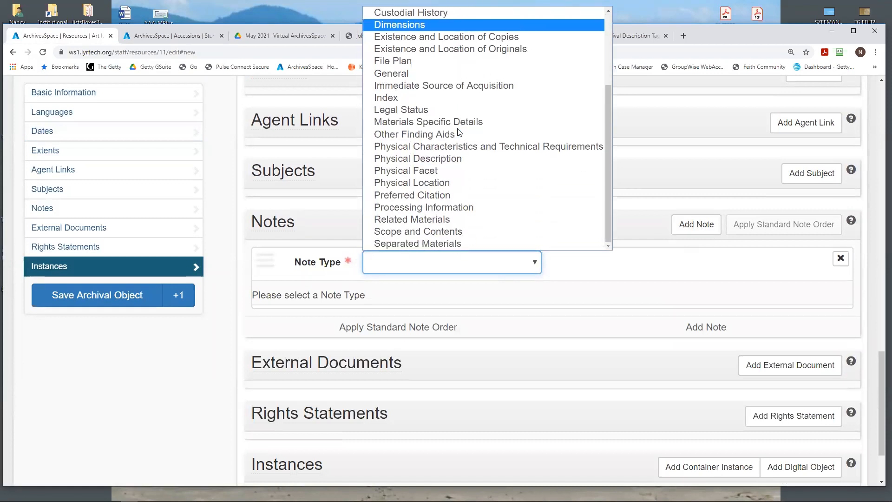
click(445, 231)
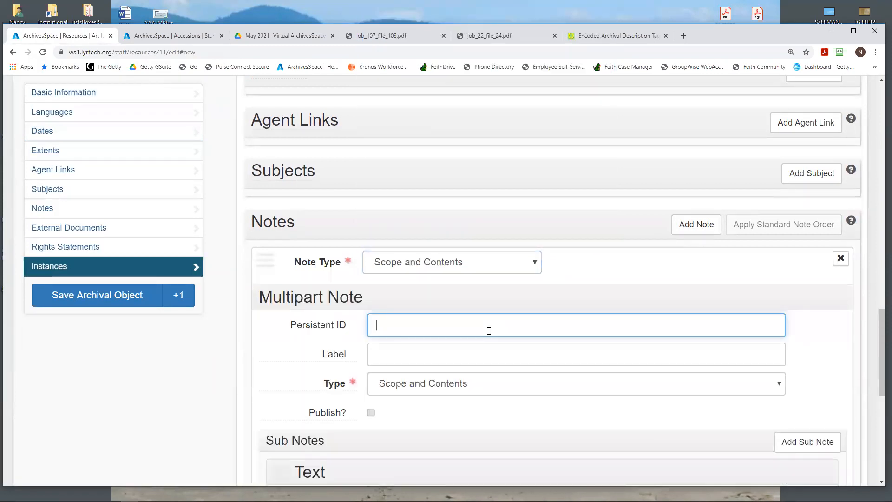
- Label the Scope and Contents note "Administrative History"
click(399, 353)
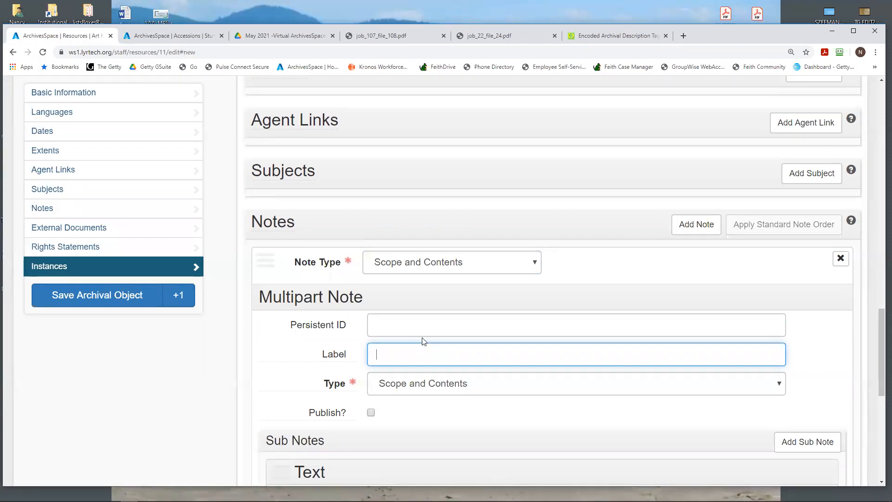
text(Administrative Hisot)
text(ry)
key(BackSpace)
key(BackSpace)
key(BackSpace)
text(story)
- Enter "This series contains some interesting records." as the note's content, and save the series while starting another archival object
scroll(370, 395, down, 6)
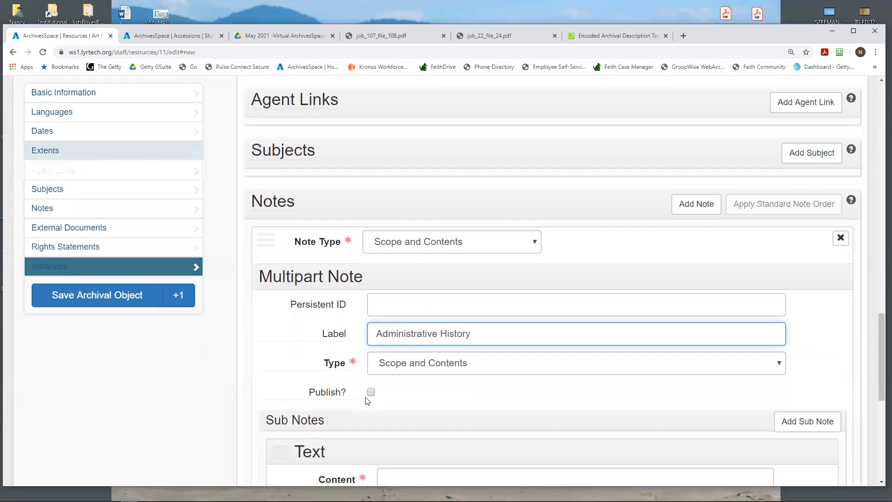
click(409, 232)
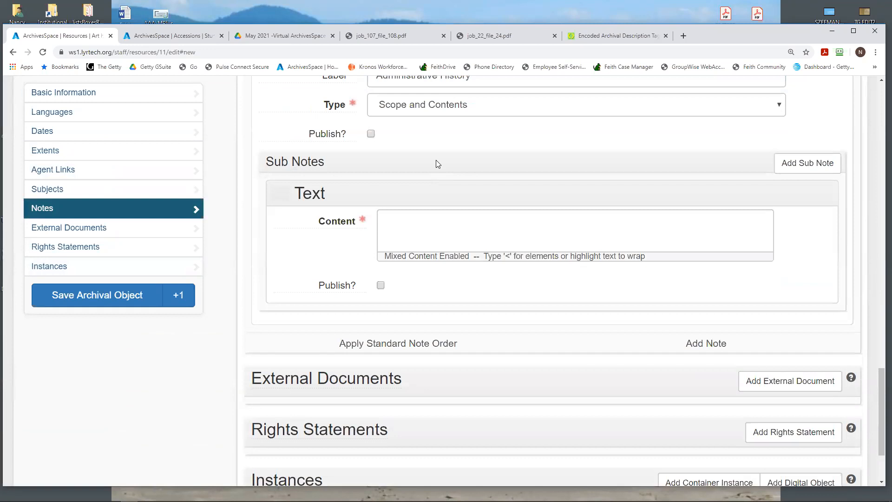
text(This series contains some interesting records.)
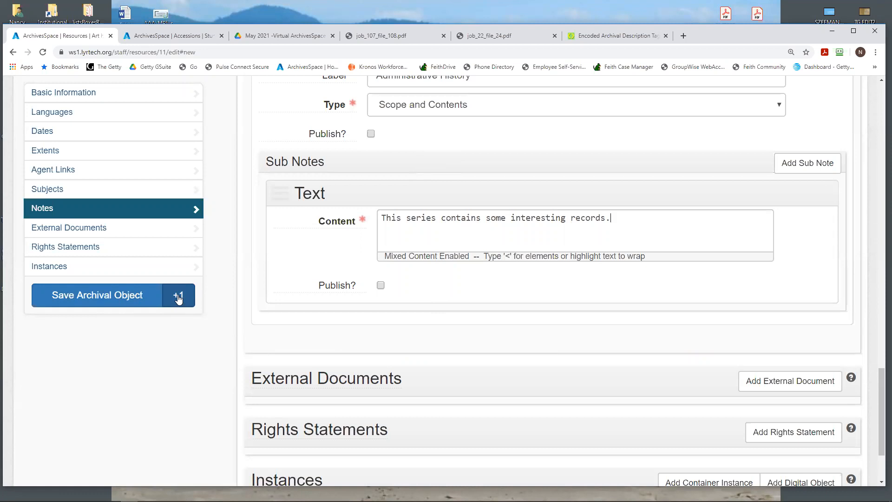
click(177, 296)
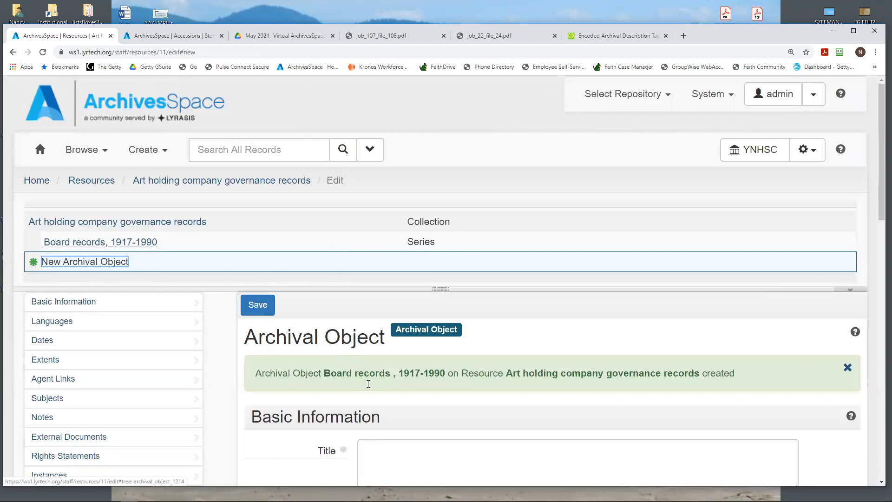
- Set the second archival object's level of description to Series, title it "Legal files", and save it
click(407, 467)
drag(879, 208, 879, 257)
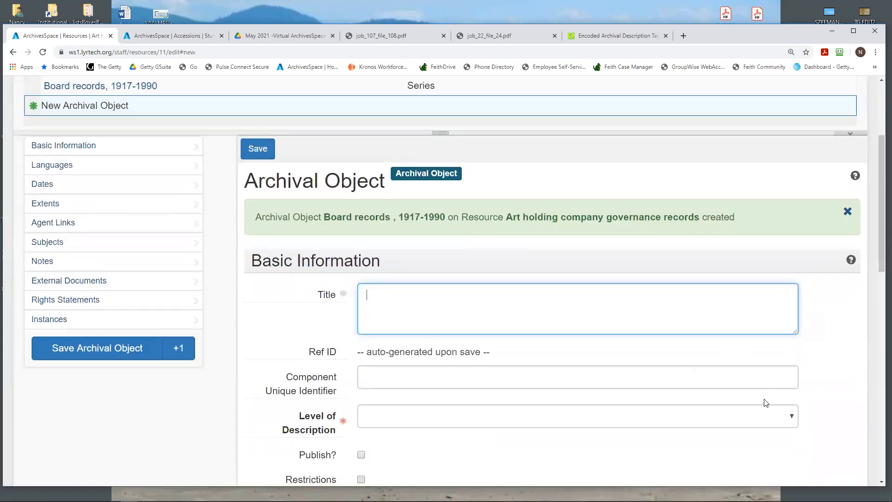
click(767, 419)
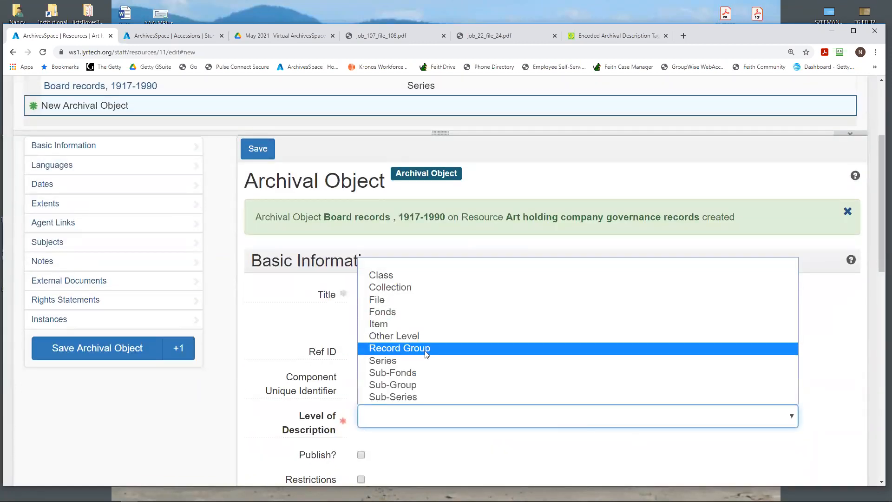
click(401, 360)
click(385, 299)
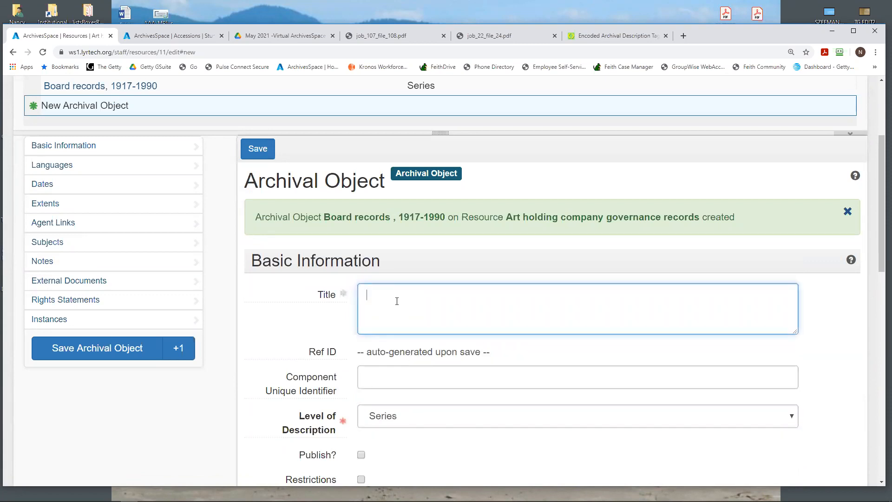
text(Legal files)
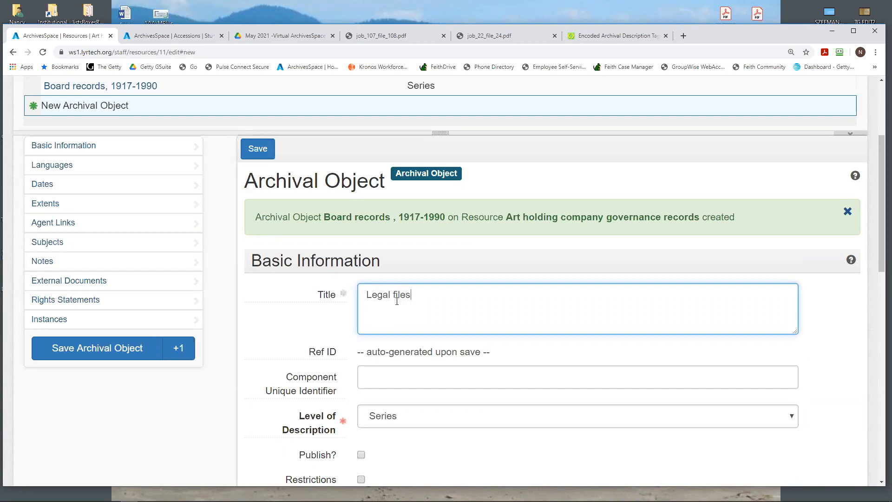
click(85, 355)
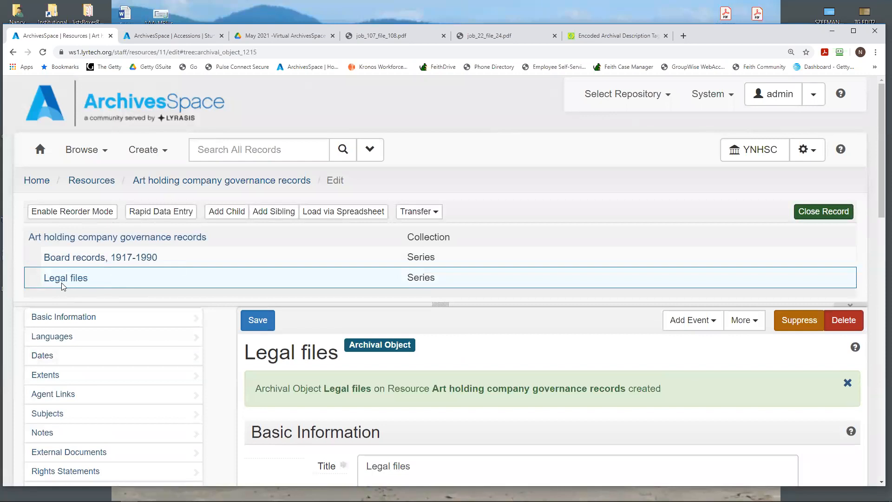
- Add a child archival object titled "Meeting material" at Sub-Series level under the Board records series, and save it while starting another
click(71, 259)
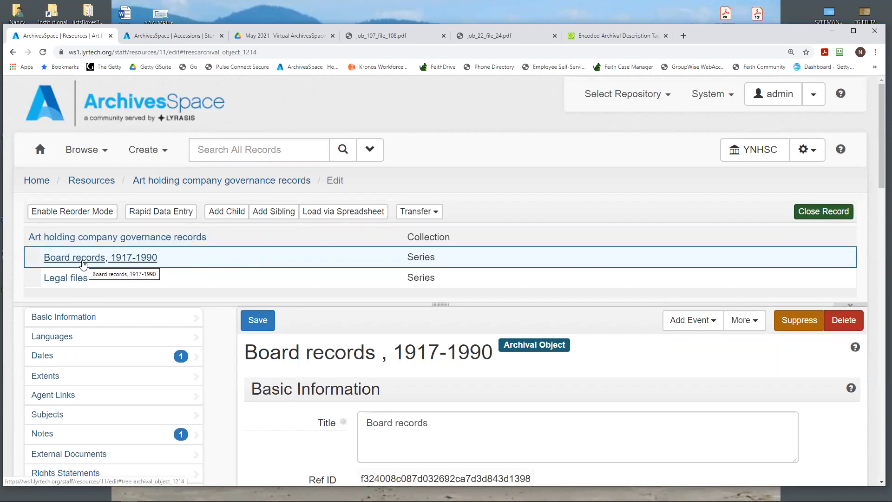
click(86, 242)
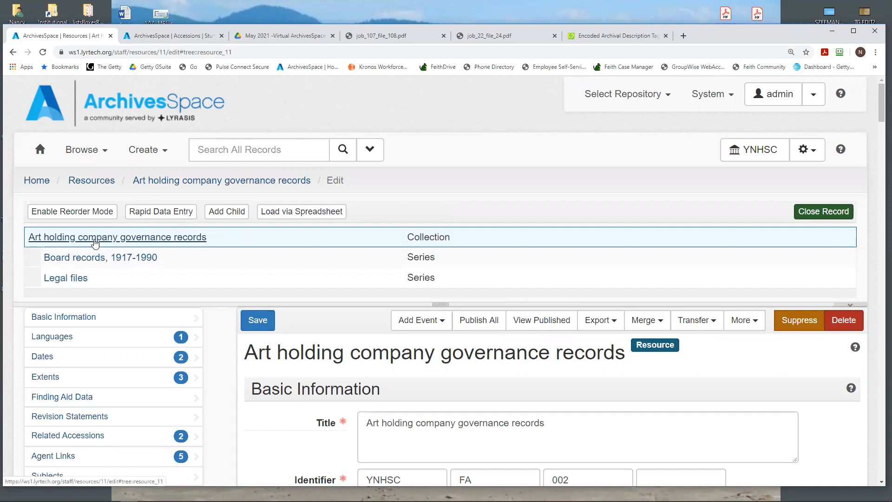
click(92, 260)
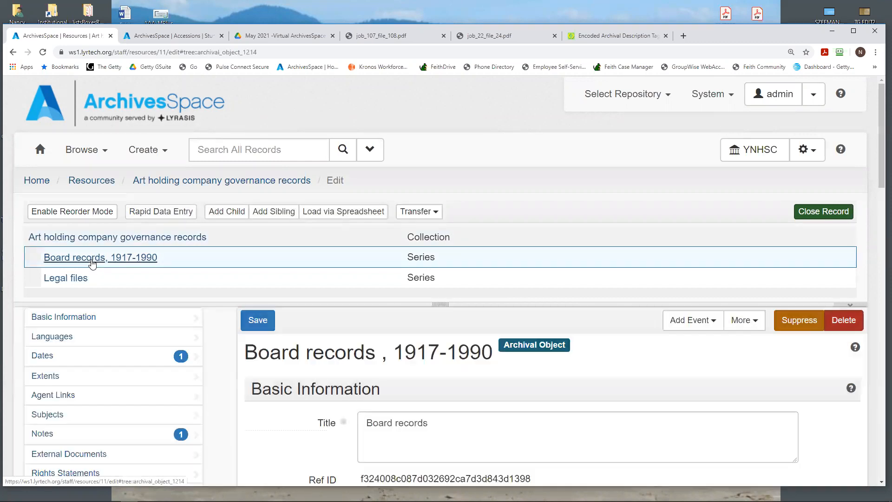
click(228, 213)
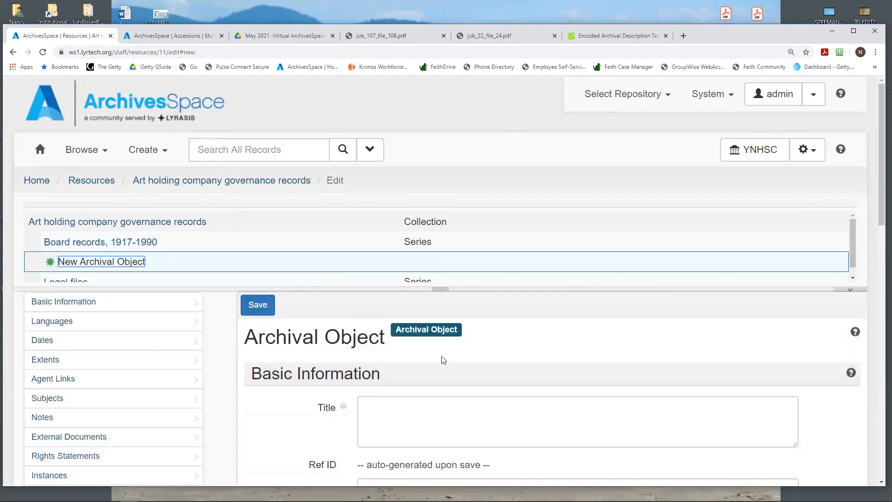
scroll(441, 359, down, 3)
click(403, 393)
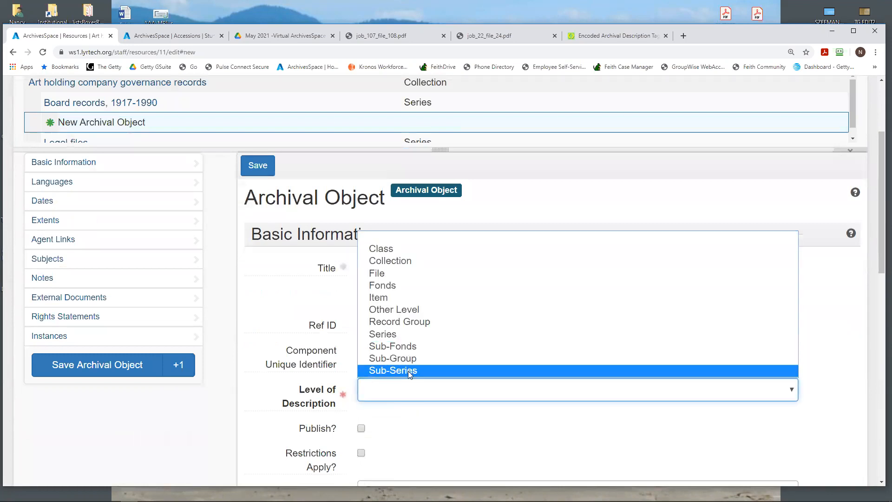
click(408, 370)
click(405, 291)
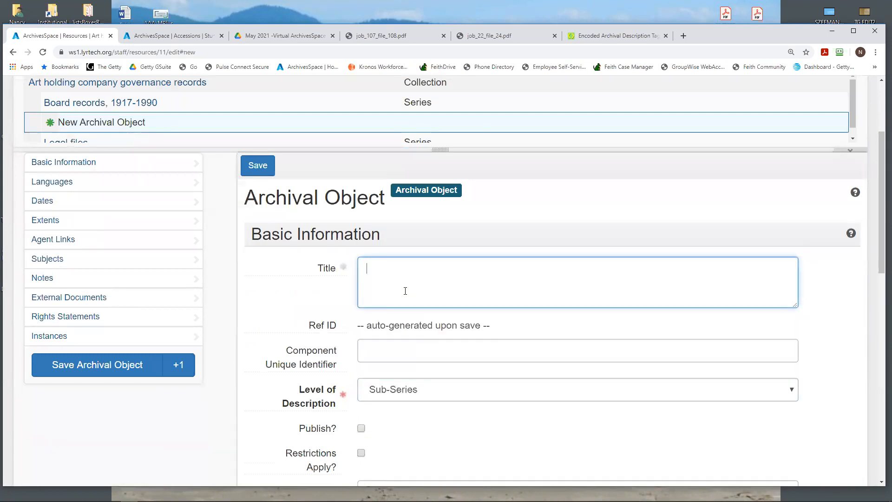
text(Meeting material)
click(174, 367)
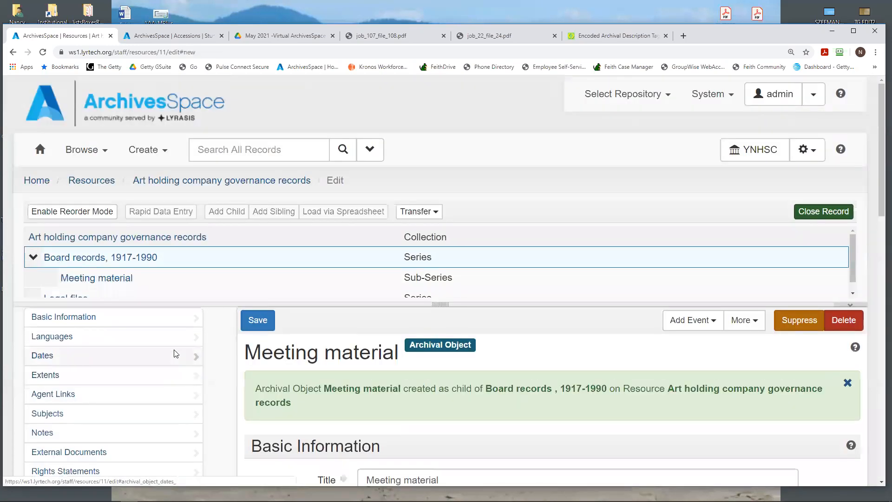
- Title the next archival object under Board records "Trustee correspondesnce", set its level of description to Sub-Series, and save it
click(419, 469)
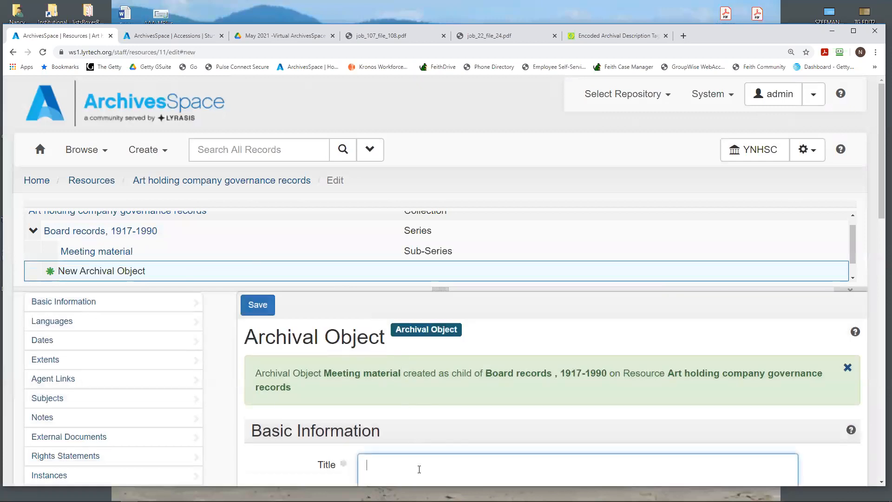
drag(877, 144, 877, 184)
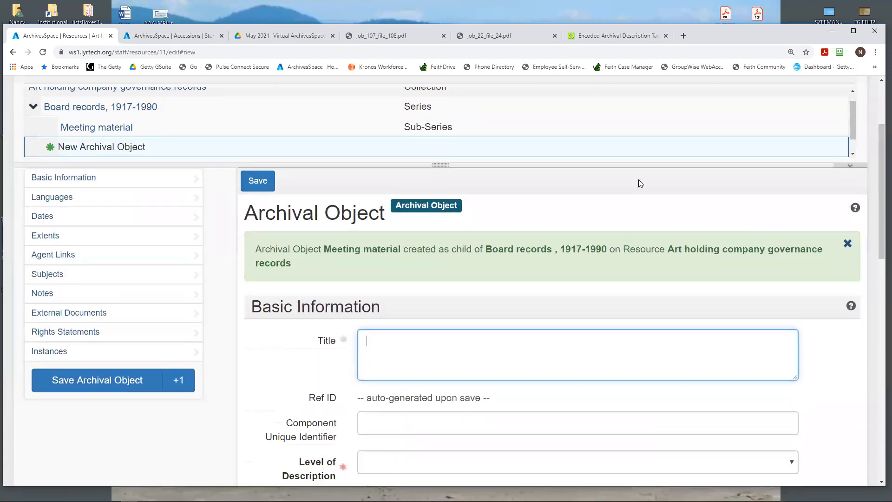
text(Trustee correspondes)
key(BackSpace)
text(desnce)
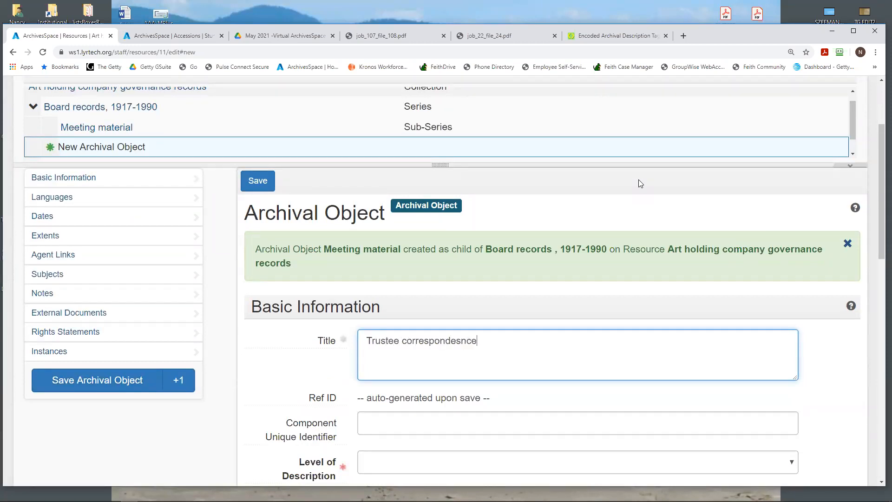
scroll(496, 344, down, 3)
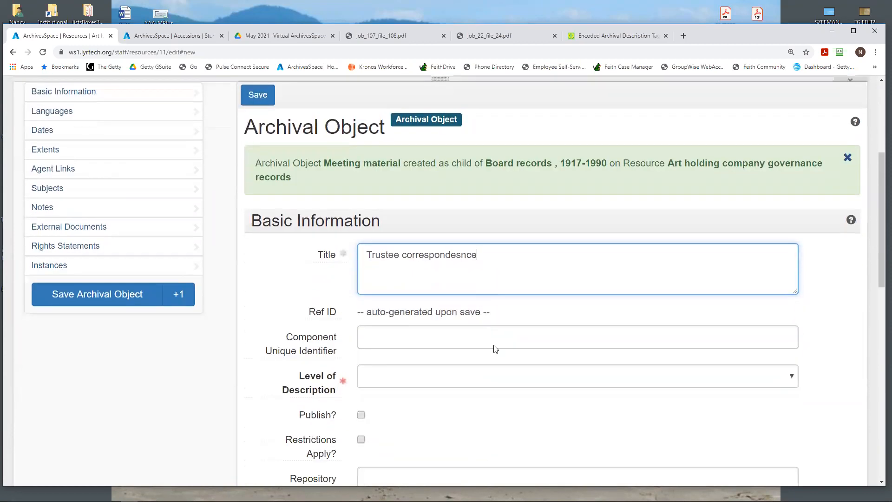
click(469, 325)
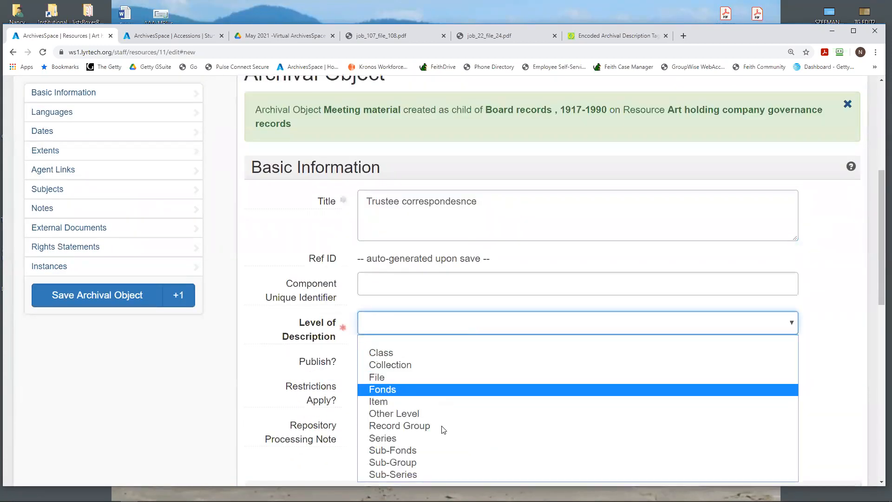
click(448, 473)
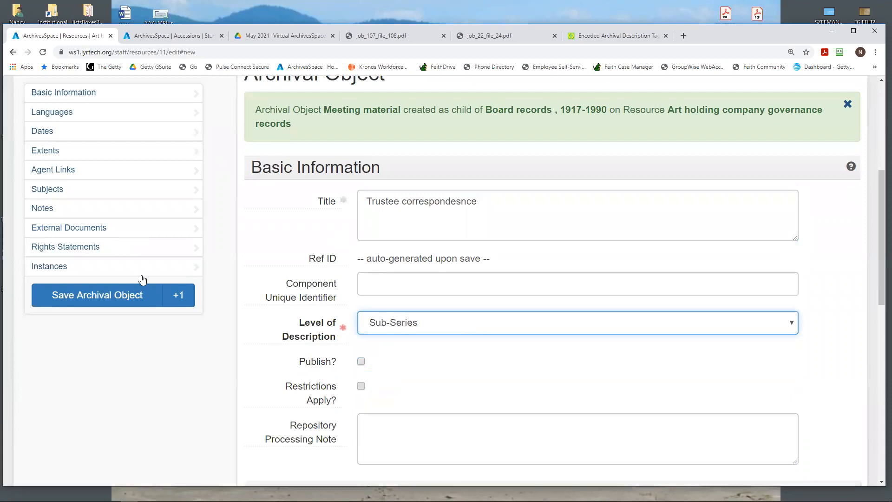
click(119, 297)
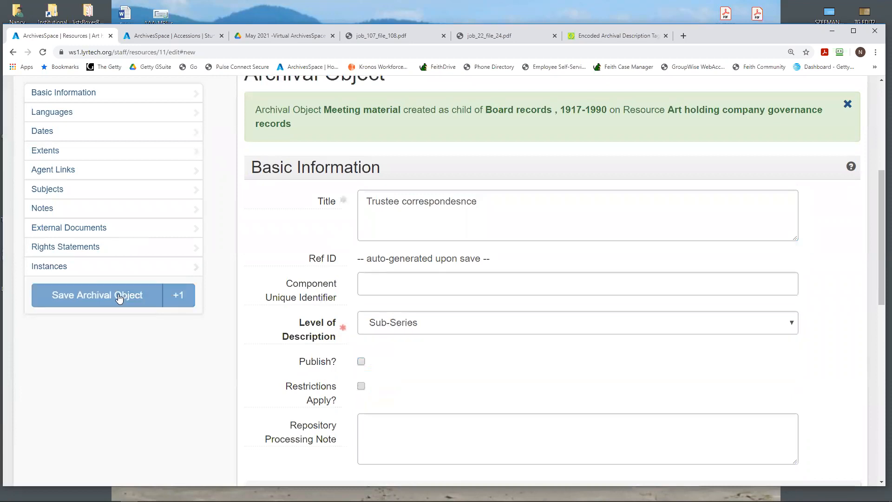
- Enlarge the hierarchy tree area, then add and save a child archival object titled "Bylaws" at File level under the Legal files series
scroll(435, 249, down, 1)
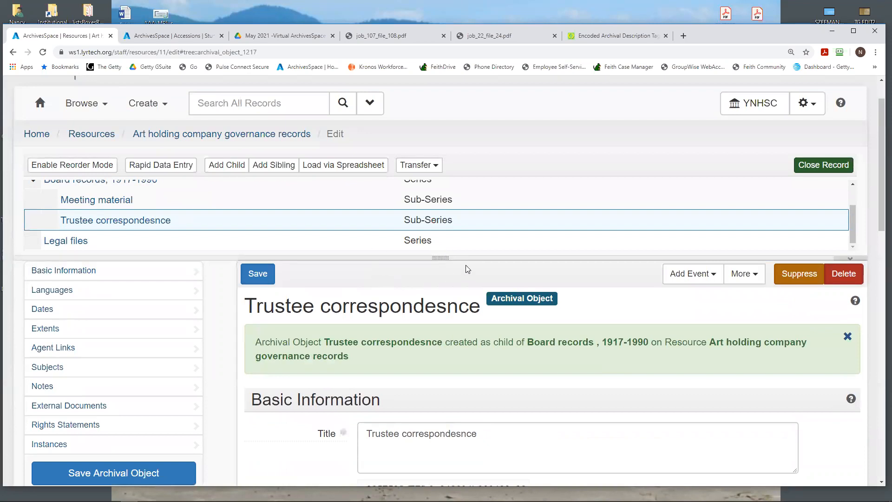
drag(444, 263, 434, 326)
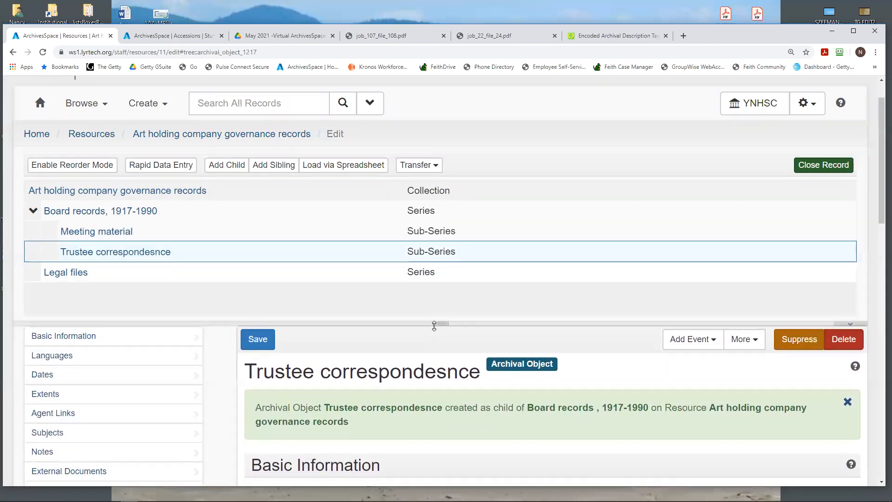
click(78, 276)
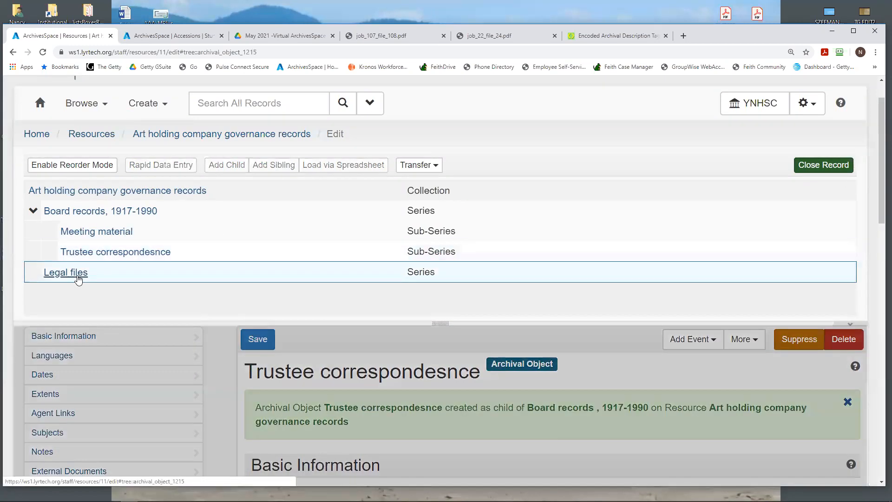
click(232, 166)
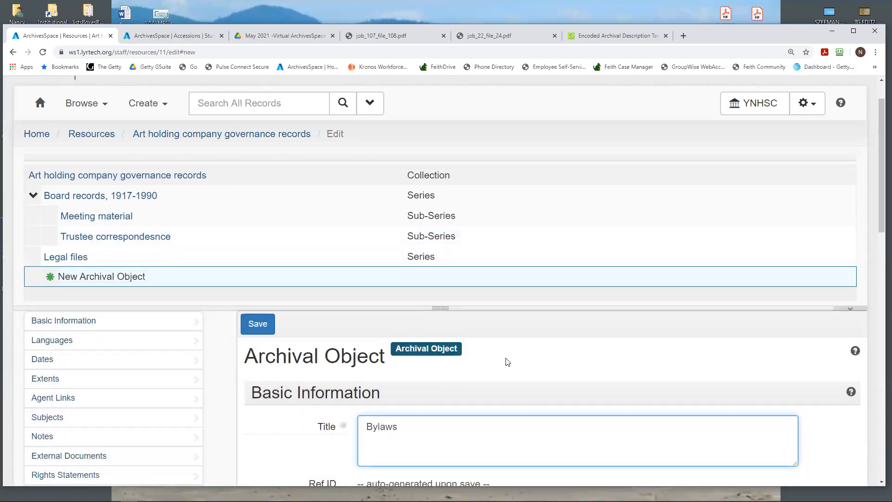
scroll(457, 390, down, 4)
click(452, 324)
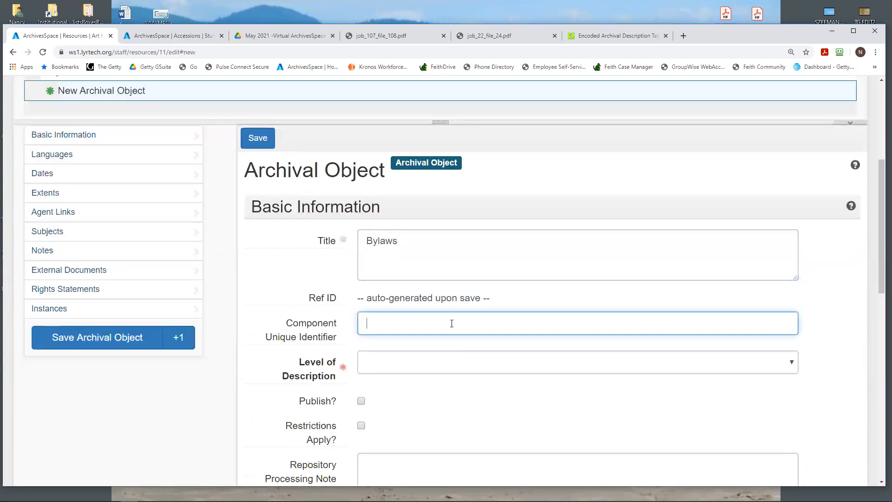
click(418, 365)
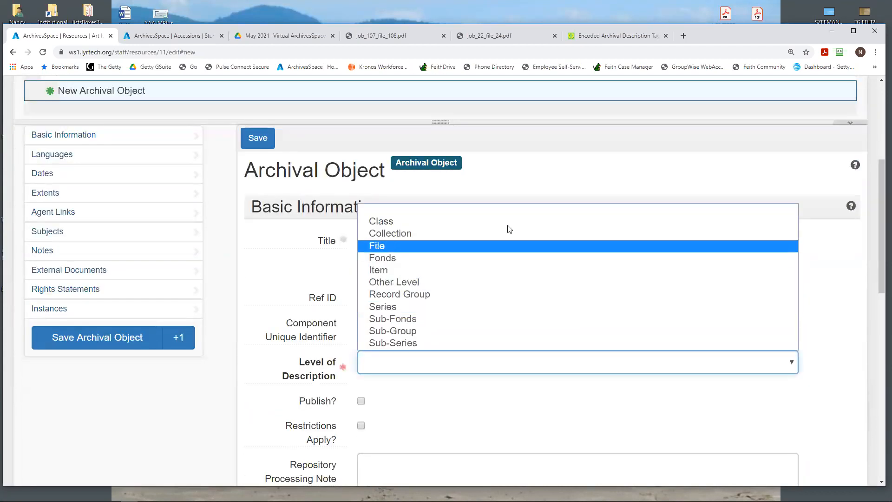
click(483, 247)
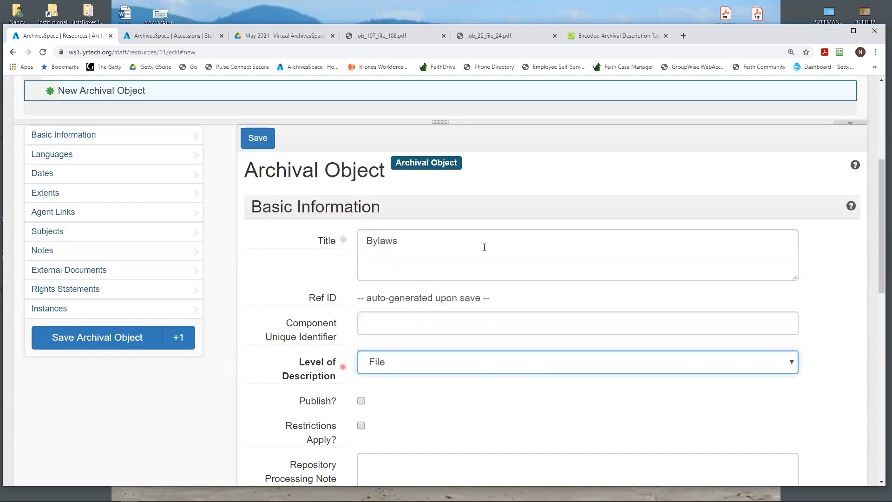
scroll(390, 289, down, 2)
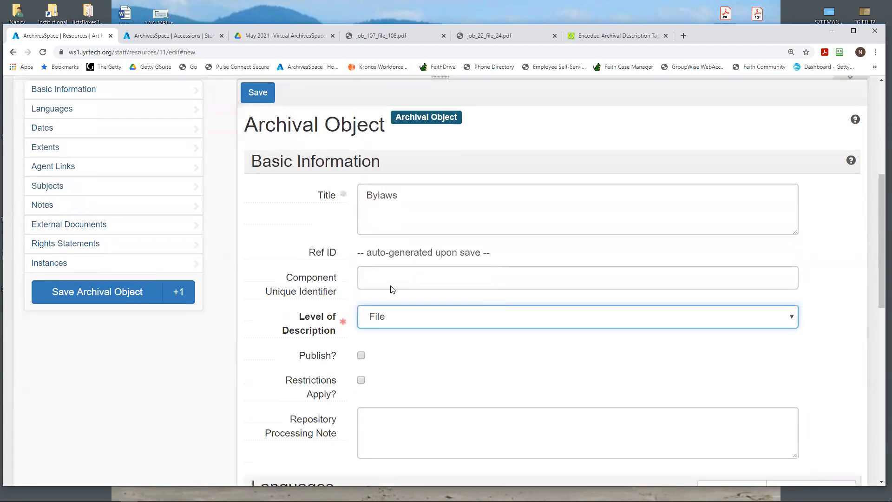
scroll(440, 214, up, 6)
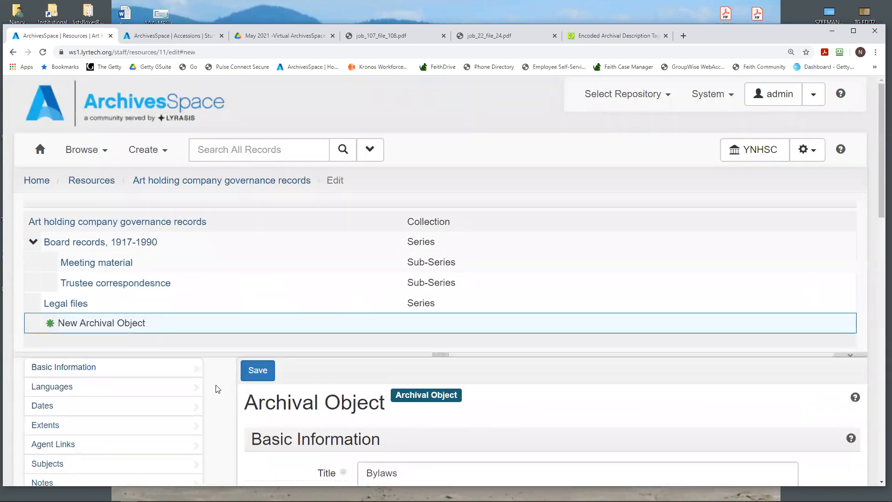
click(254, 371)
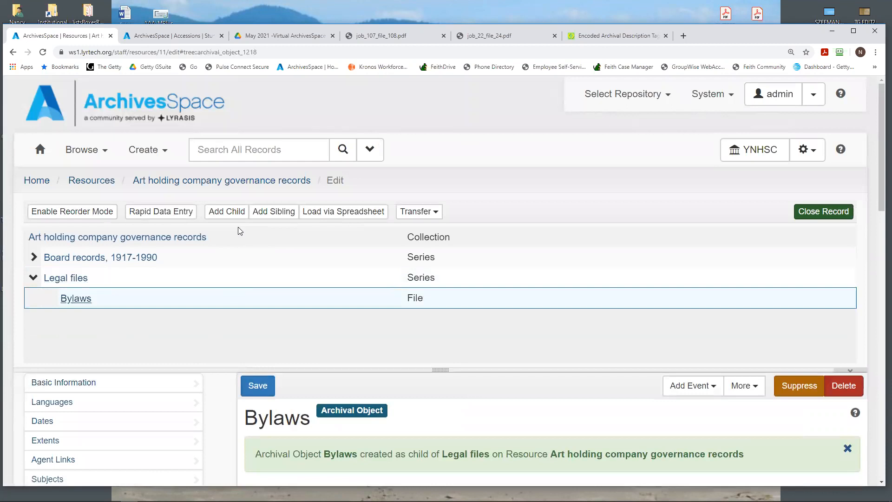
- Add a sibling of Bylaws titled "Original charter", set its level of description to File, and save it
click(274, 211)
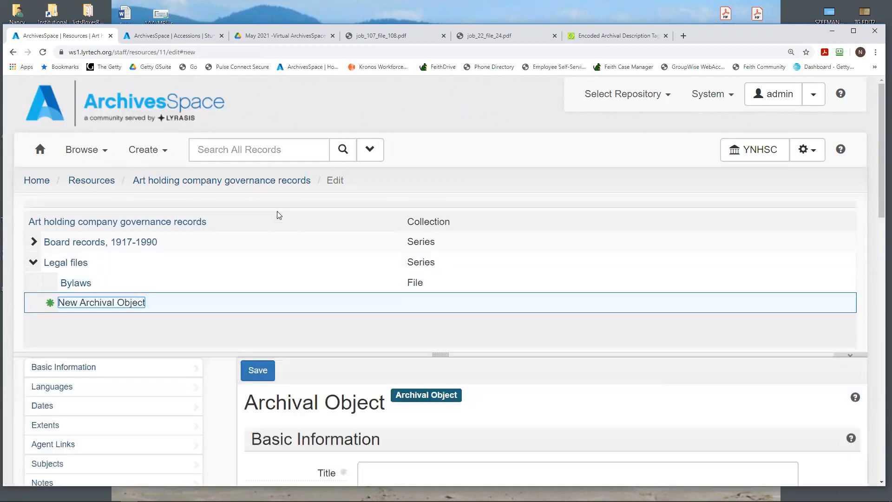
click(415, 465)
text(Origianl charter)
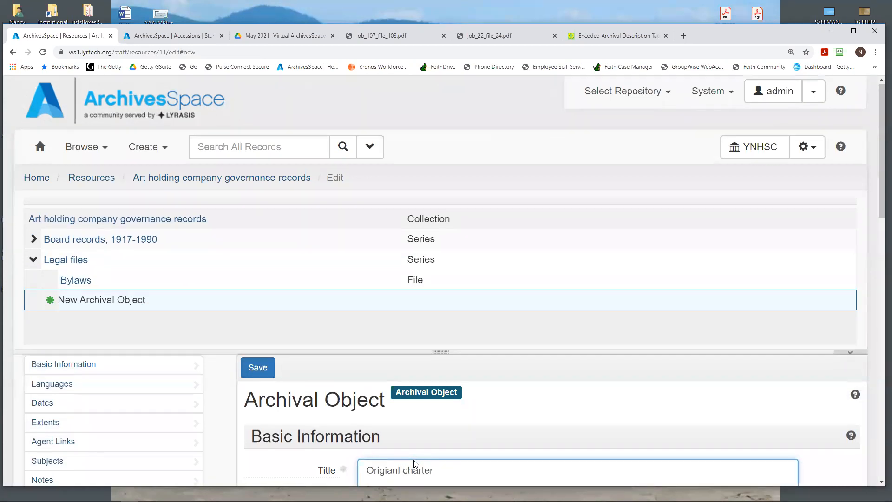
scroll(413, 460, down, 2)
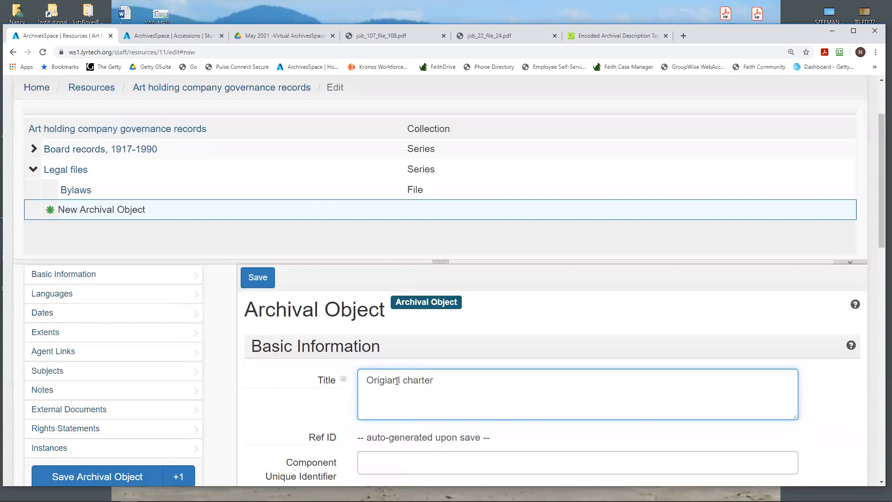
key(BackSpace)
key(BackSpace)
text(na)
scroll(468, 320, down, 6)
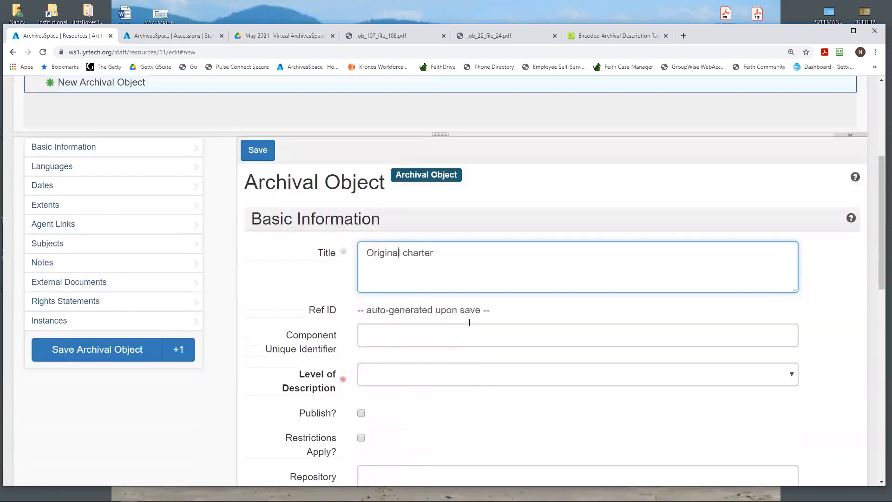
click(397, 227)
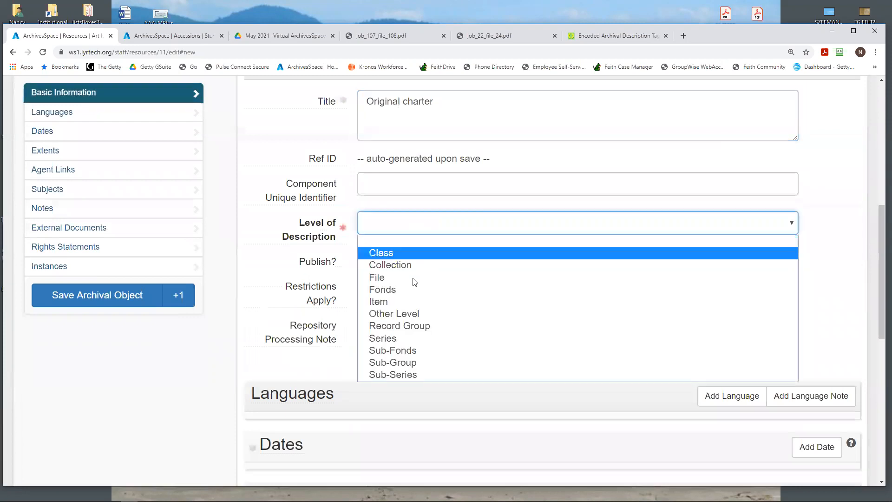
click(397, 276)
click(73, 299)
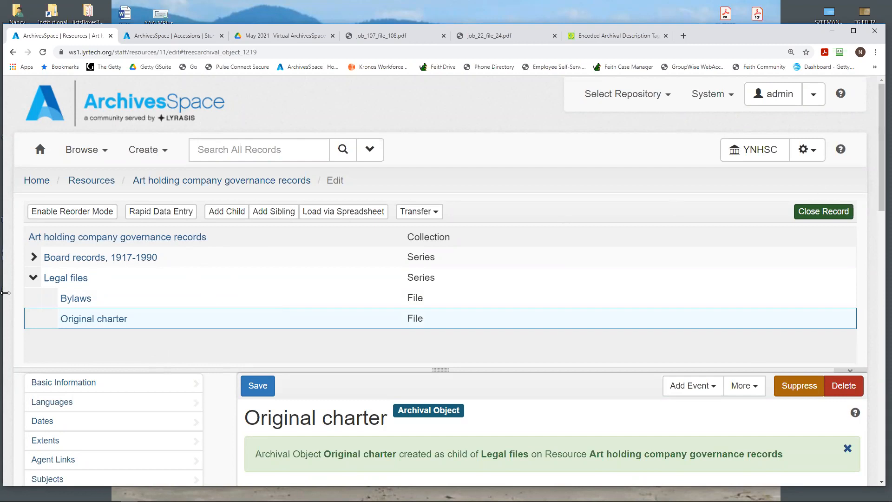
- Add a child titled "Minutes" at Sub-Series level under Meeting material in Board records, and save it while starting another archival object
click(34, 257)
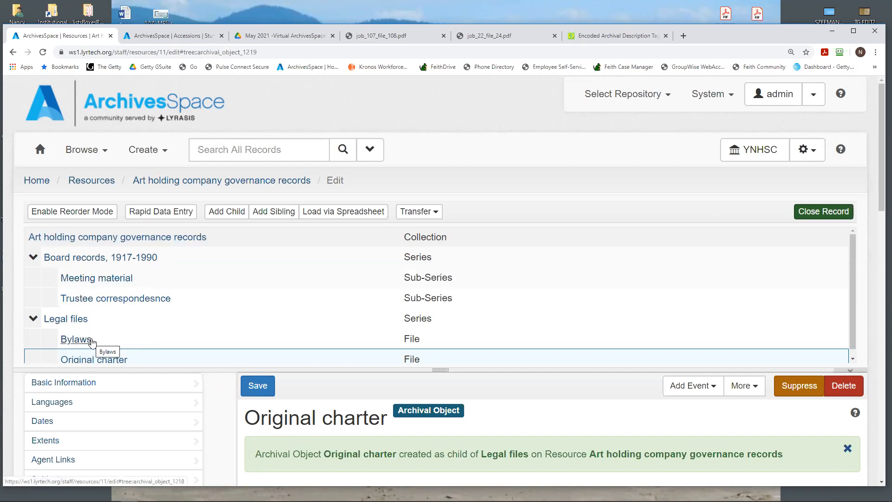
scroll(428, 366, down, 4)
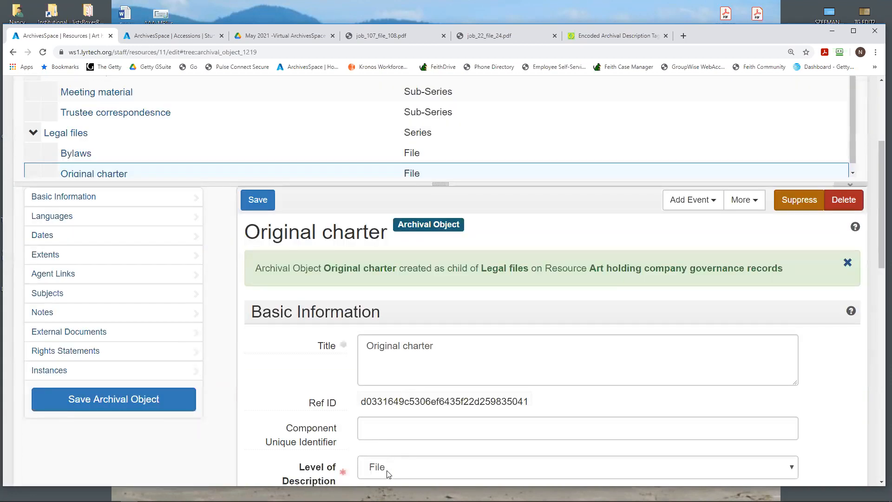
scroll(263, 233, up, 2)
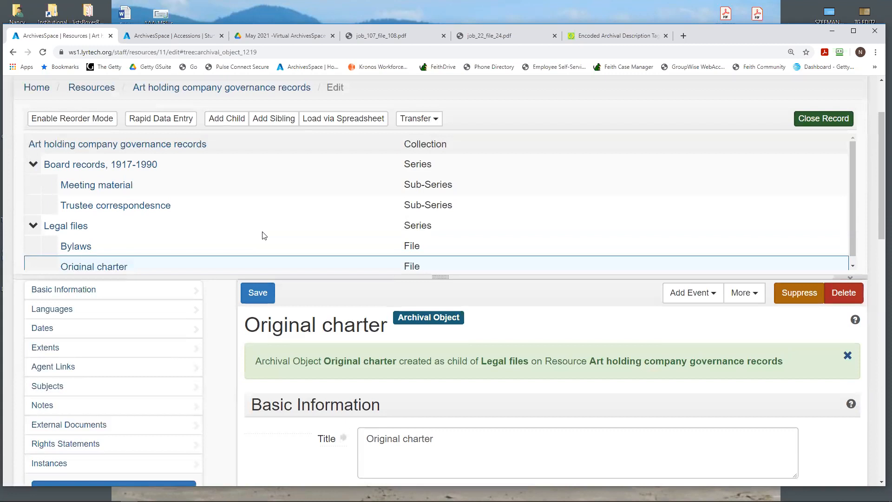
click(90, 189)
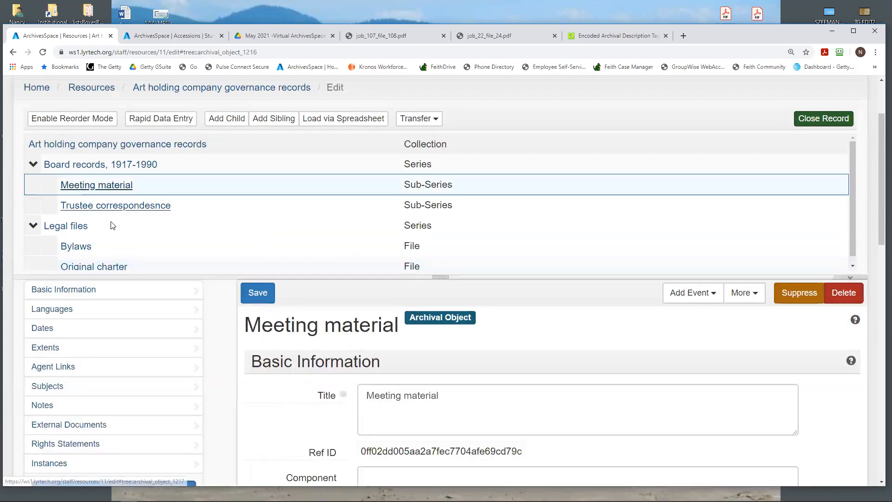
click(223, 120)
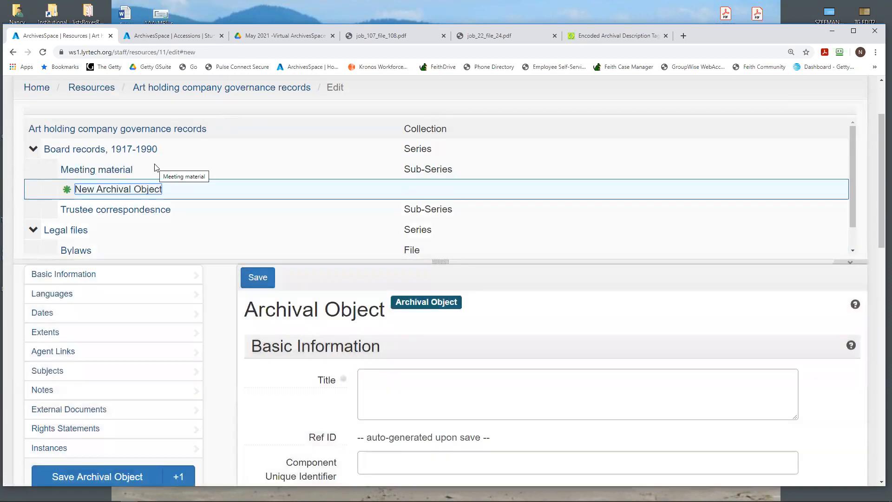
text(Minutes)
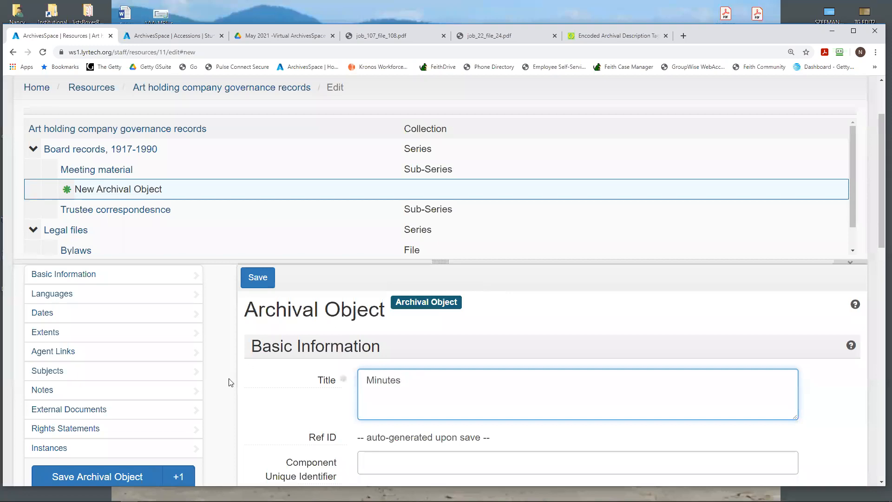
click(429, 462)
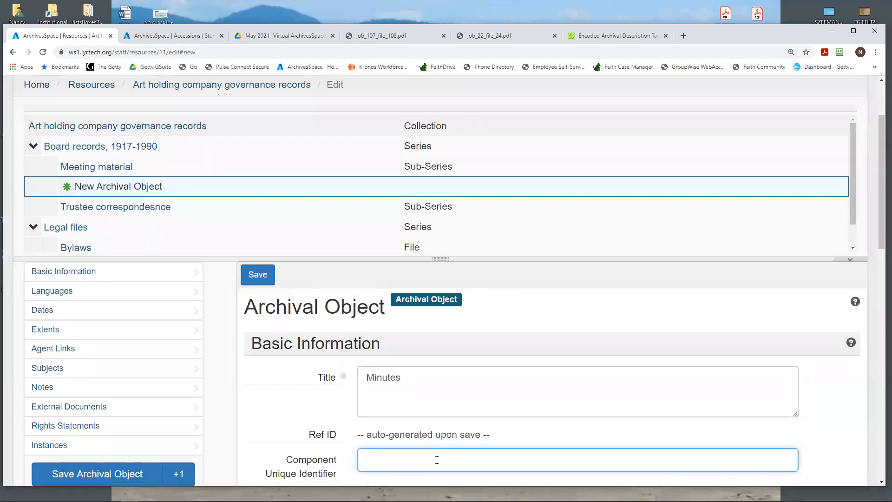
scroll(434, 460, down, 3)
click(430, 367)
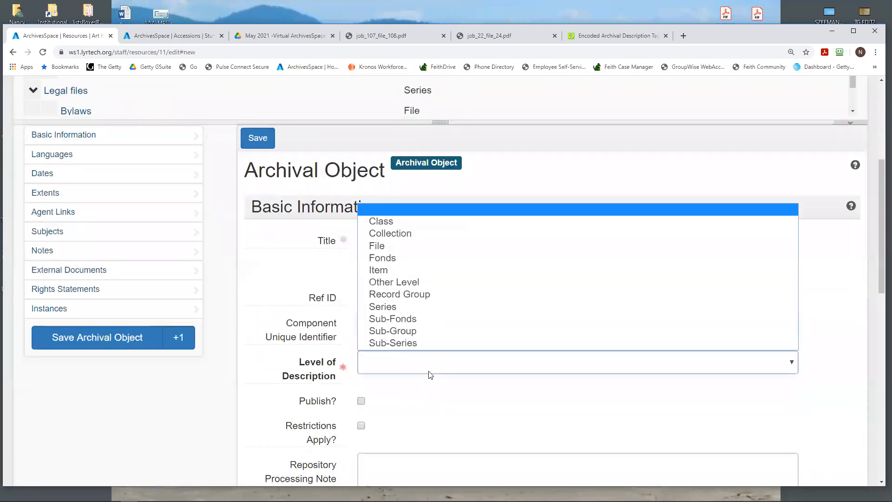
click(408, 343)
click(91, 343)
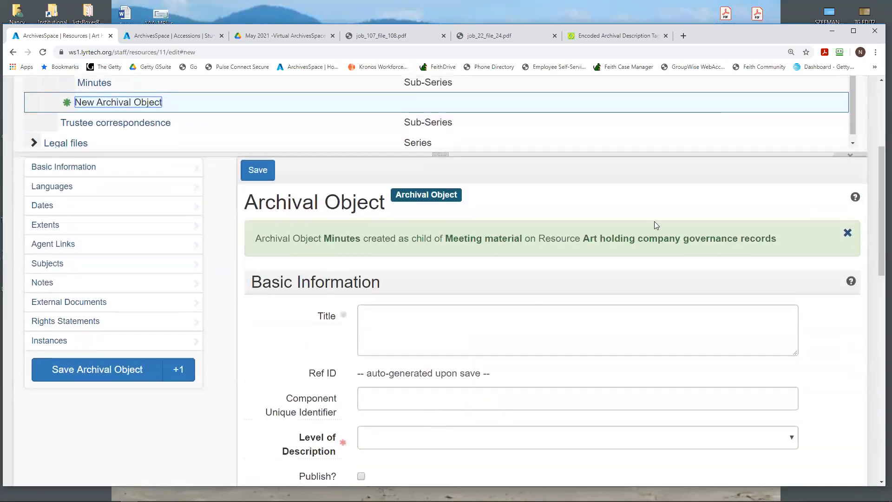
- Title the new archival object under Meeting material "Scheduling records", set its level of description to Sub-Series, and save it
click(406, 284)
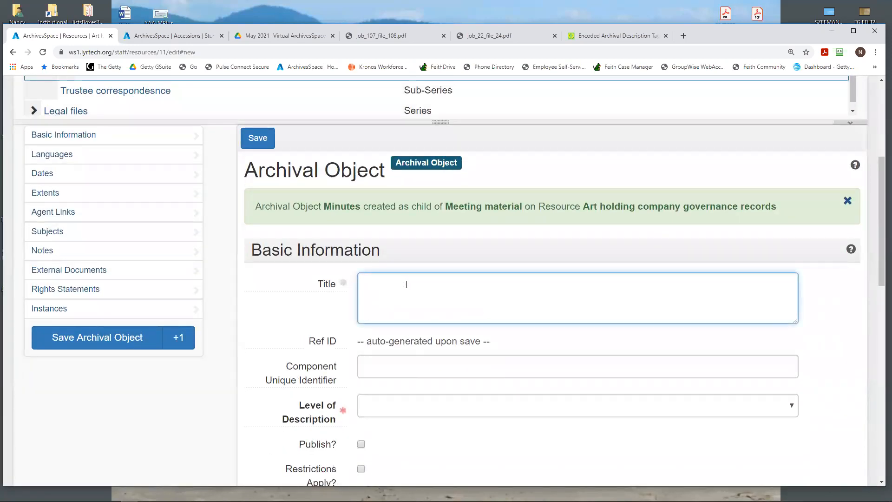
text(Scheduling records)
scroll(417, 352, down, 3)
click(394, 269)
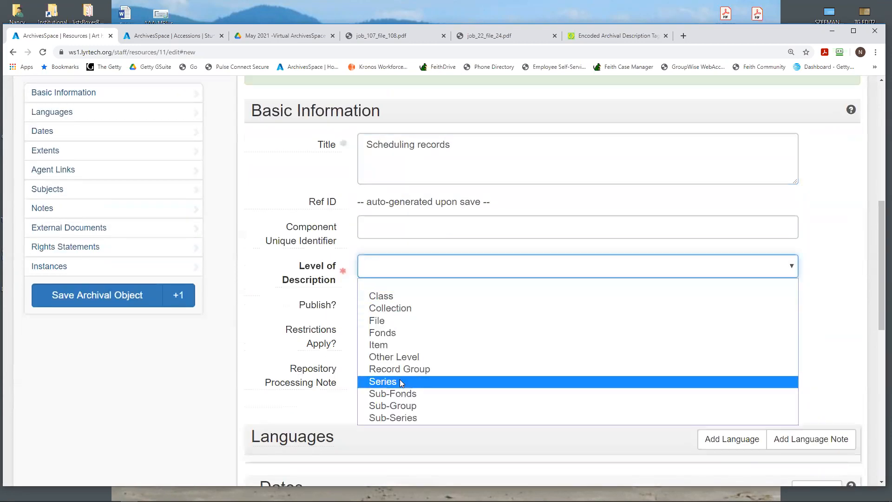
click(409, 416)
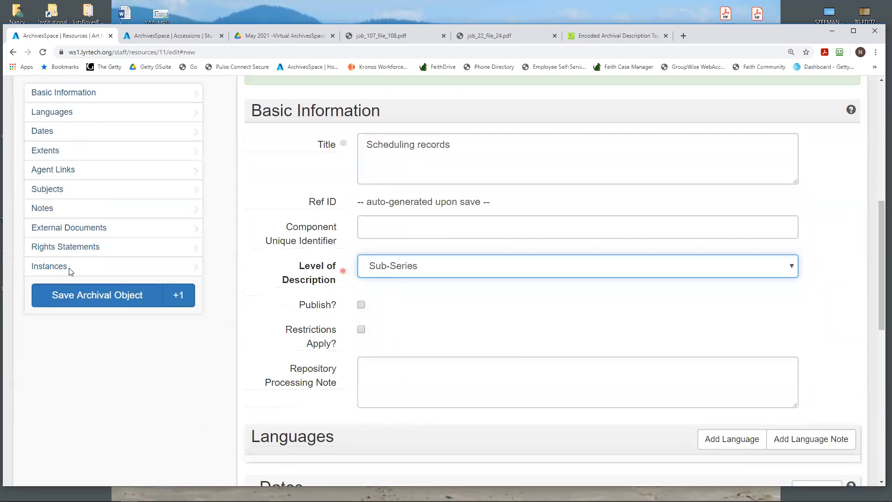
click(93, 299)
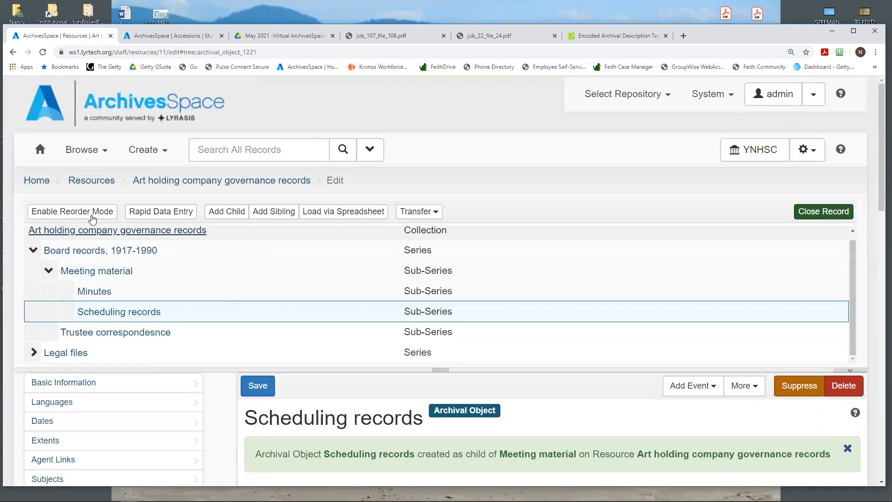
- Add a child archival object under the Minutes sub-series and set its level of description to File
click(89, 291)
scroll(224, 301, down, 3)
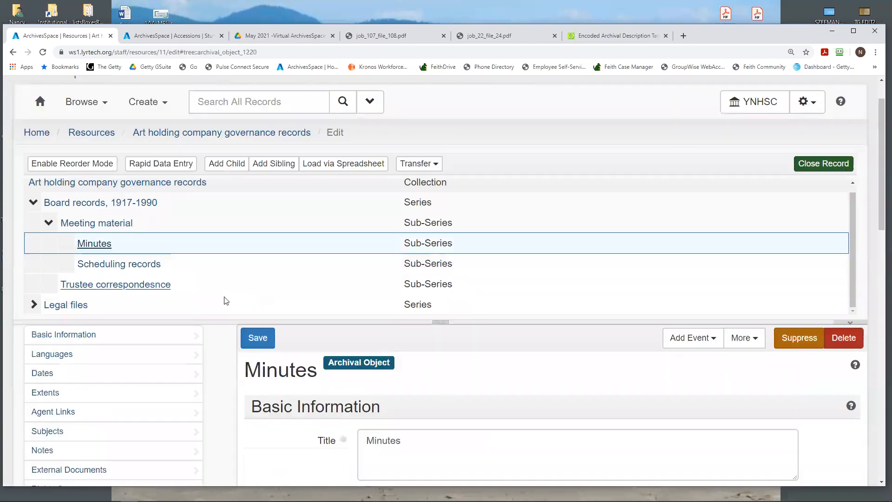
scroll(205, 205, down, 1)
scroll(233, 199, up, 4)
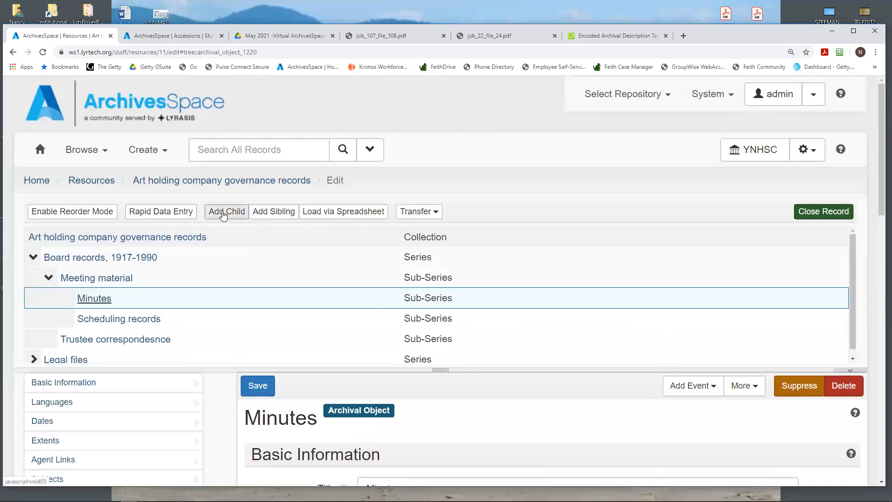
click(223, 211)
scroll(484, 441, down, 5)
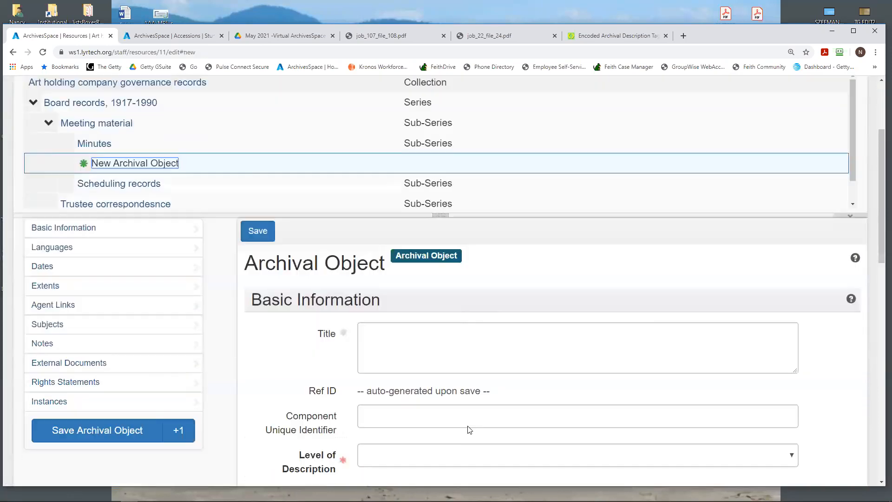
click(384, 372)
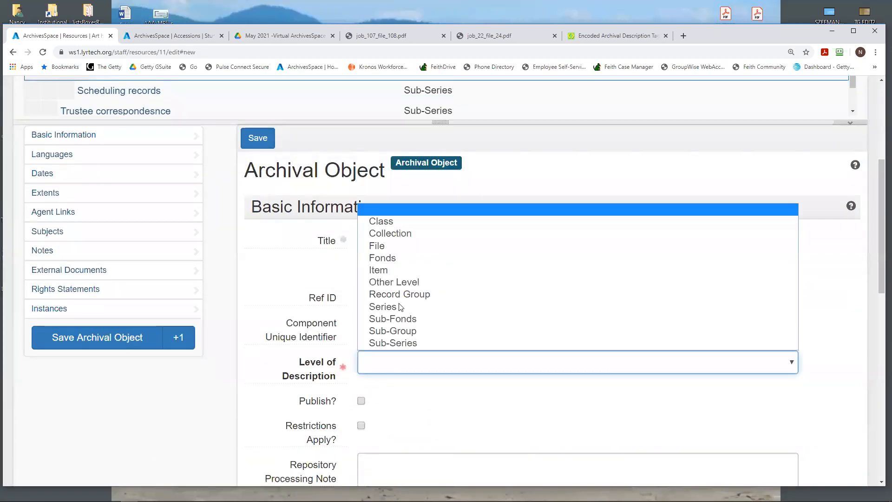
click(391, 247)
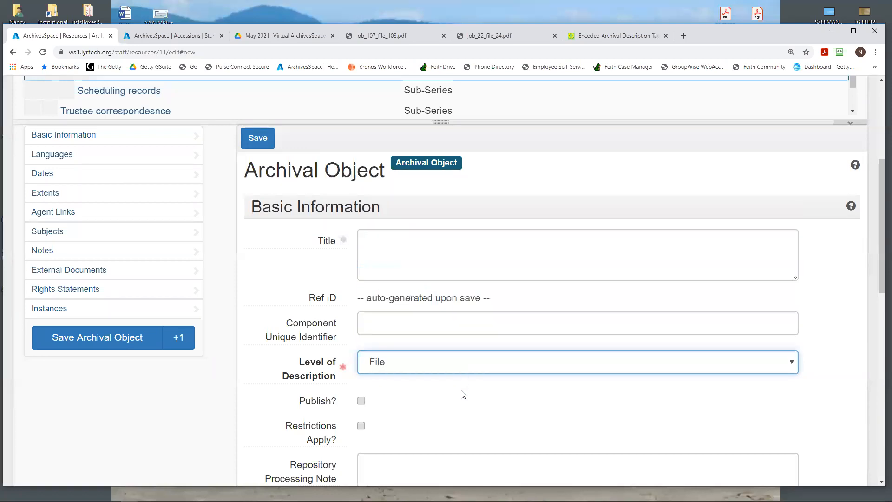
- Give the untitled file a single creation date with expression "December 15, 1988" and begin date 1988-12-15, and save it
scroll(462, 392, down, 8)
click(796, 215)
click(816, 213)
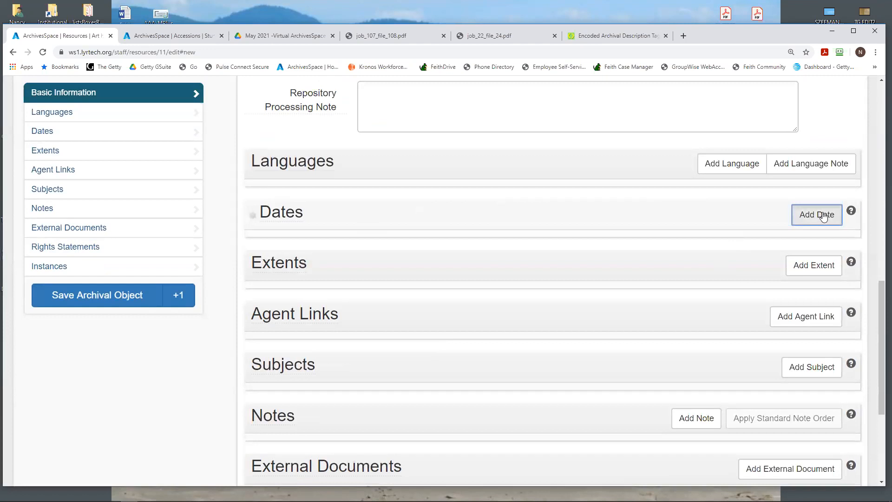
click(432, 288)
text(December 15, 1988)
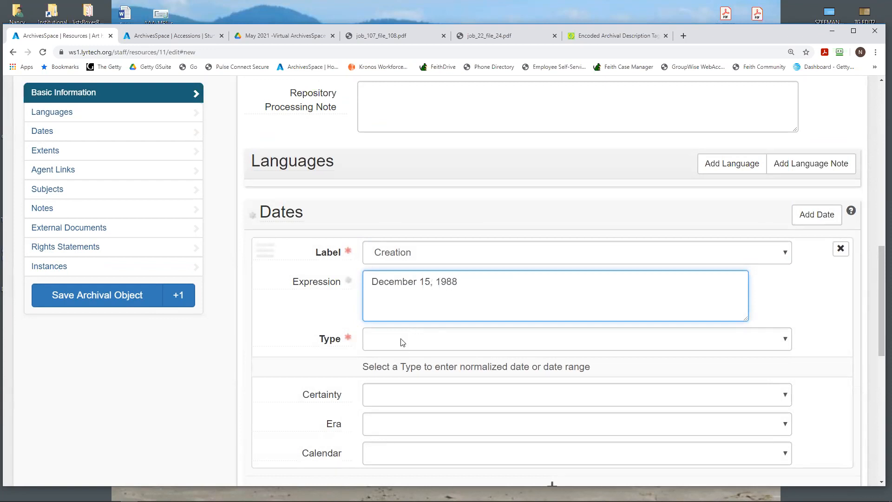
click(402, 342)
click(404, 392)
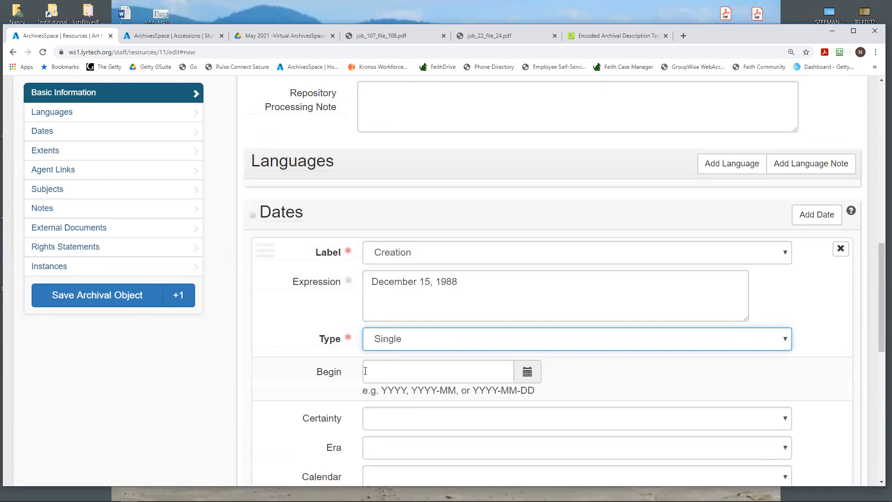
click(424, 373)
text(1988)
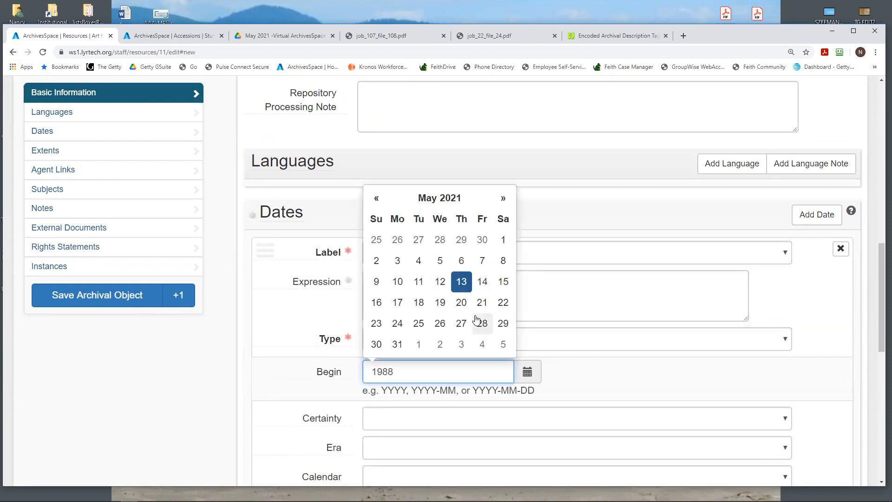
text(-12-15)
click(567, 338)
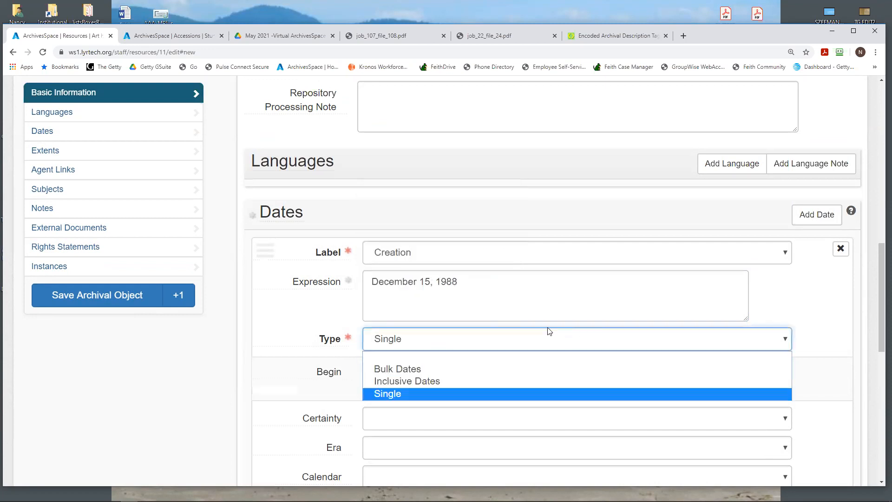
click(111, 295)
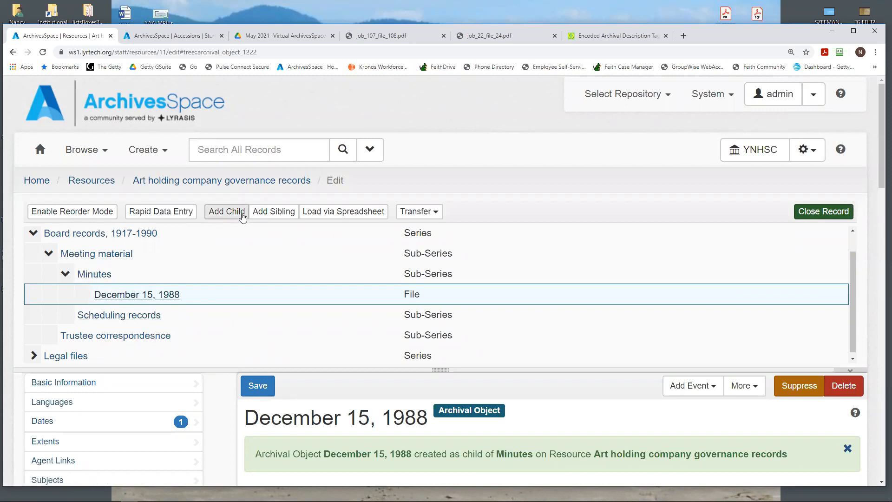
- Add a sibling of the December 15, 1988 file and set its level of description to File
click(263, 215)
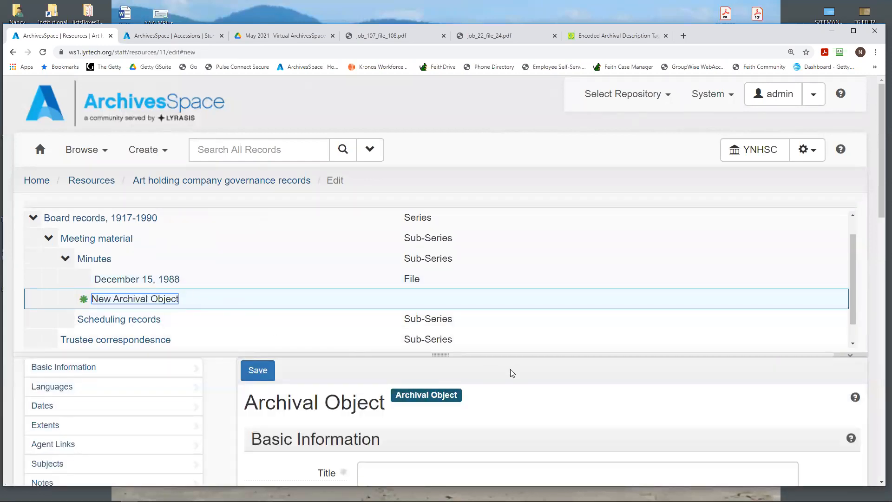
scroll(510, 373, down, 5)
click(424, 366)
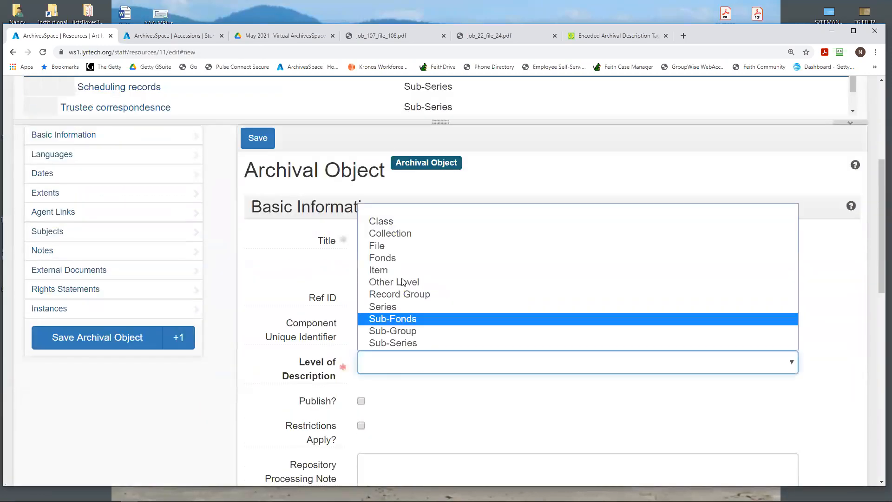
click(386, 246)
scroll(424, 307, down, 5)
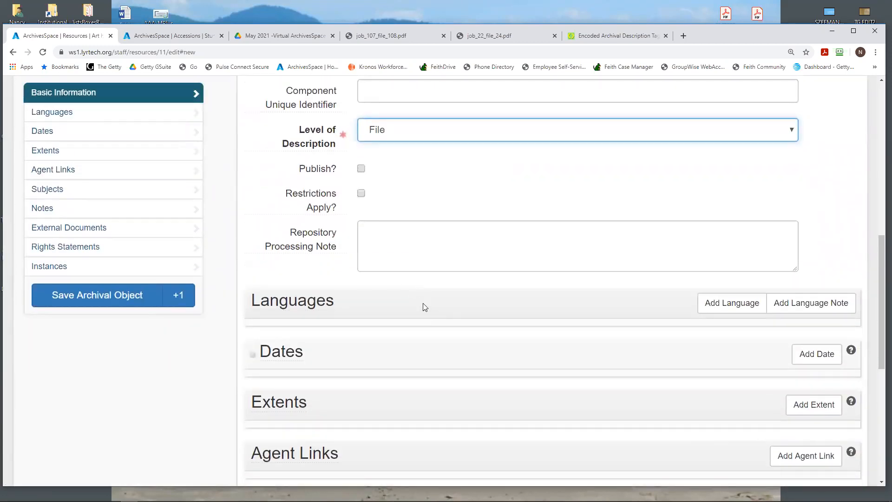
scroll(424, 307, down, 1)
mouse_move(300, 315)
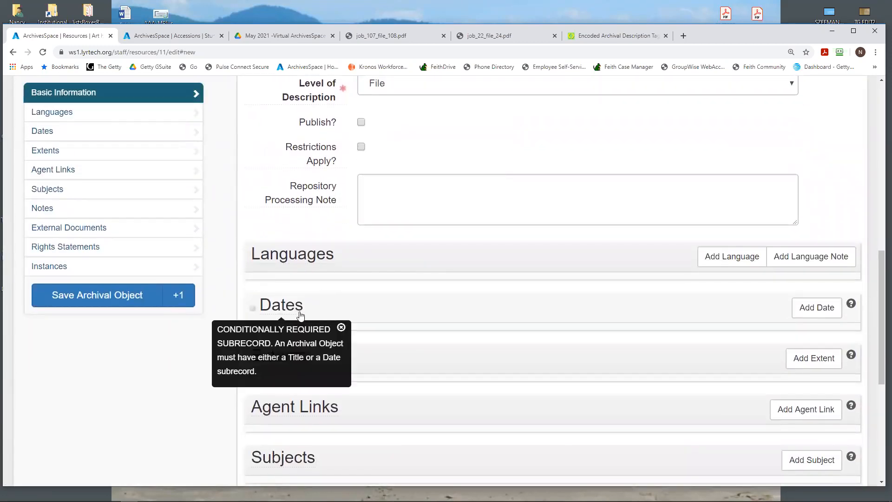
click(341, 327)
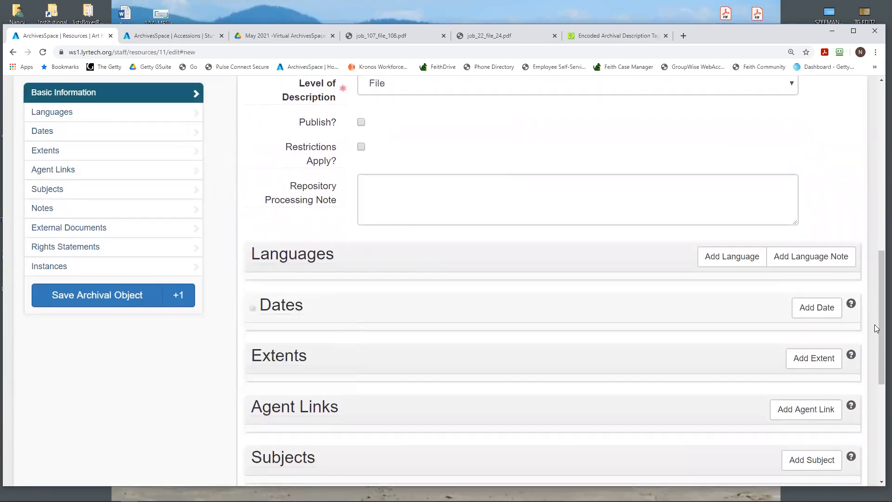
- Add a creation date of type Single with expression "March 15, 1989", and save the file while starting another archival object
click(800, 315)
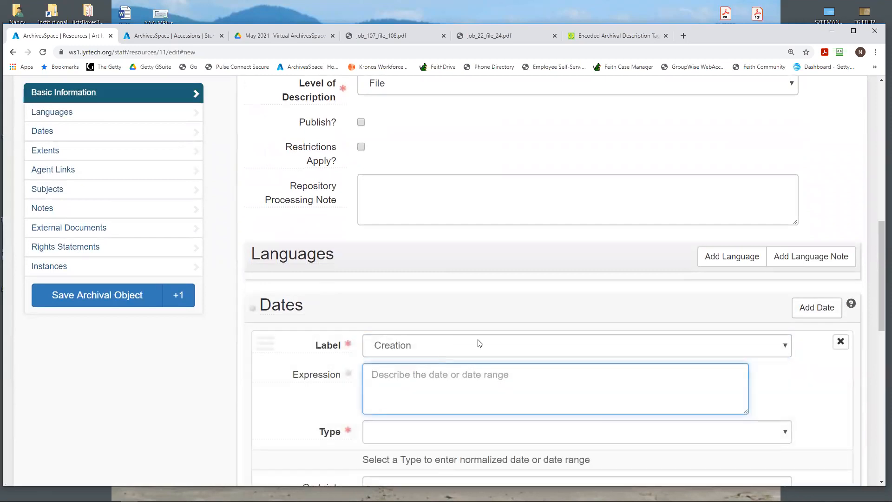
text(March 15,)
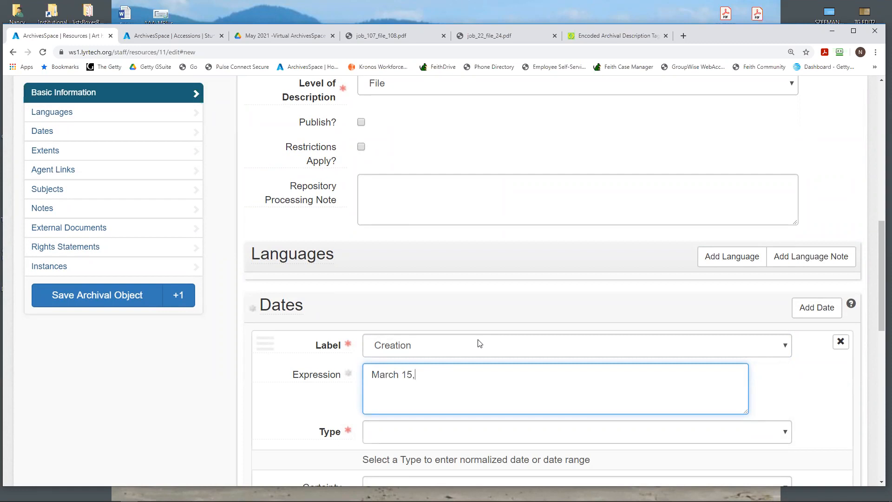
text( 1989)
click(424, 437)
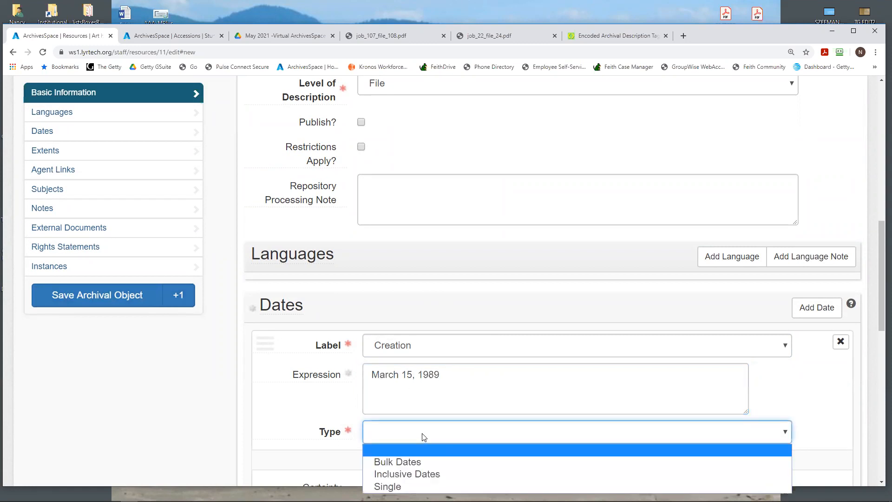
click(420, 485)
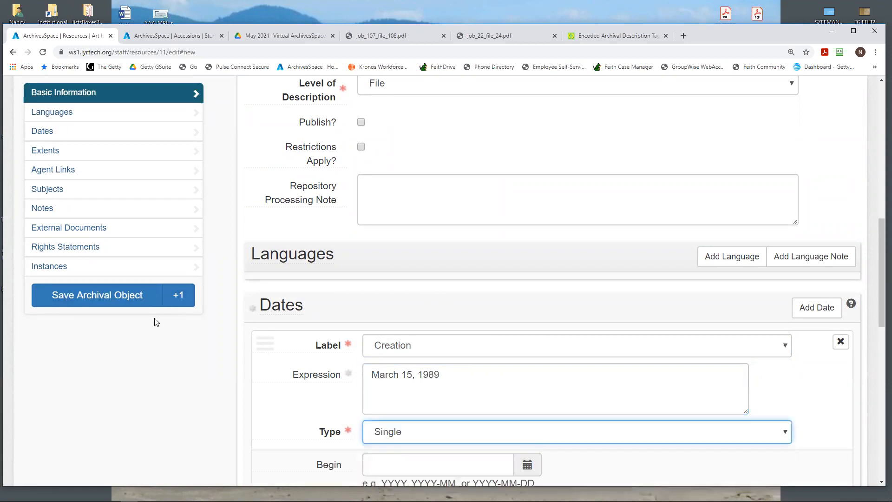
click(183, 299)
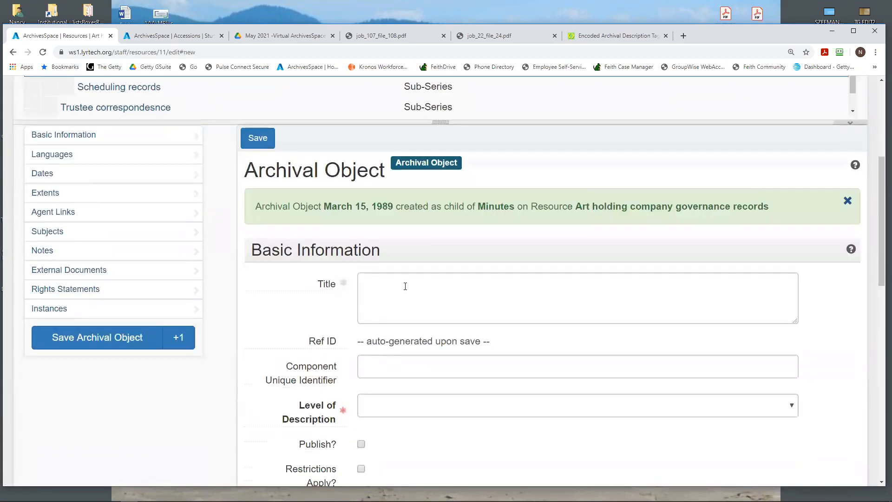
click(403, 304)
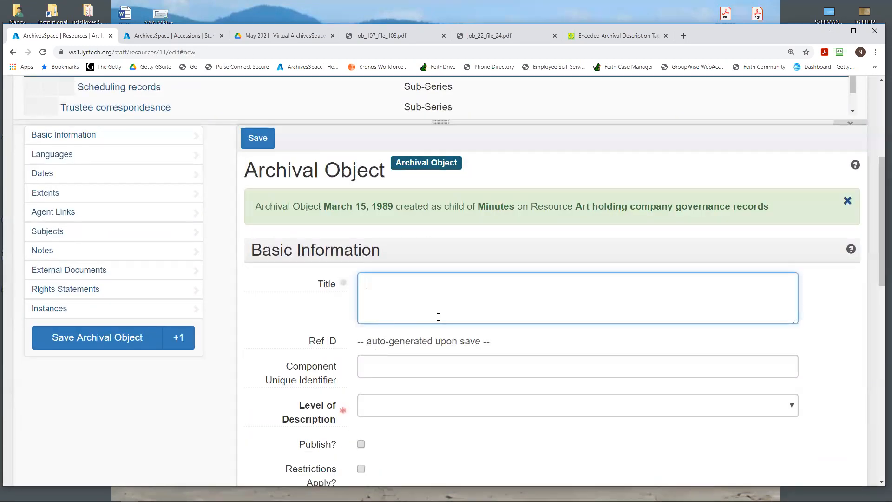
- Set the new archival object's level of description to File and add a creation date with expression "September 30, 1990"
click(415, 410)
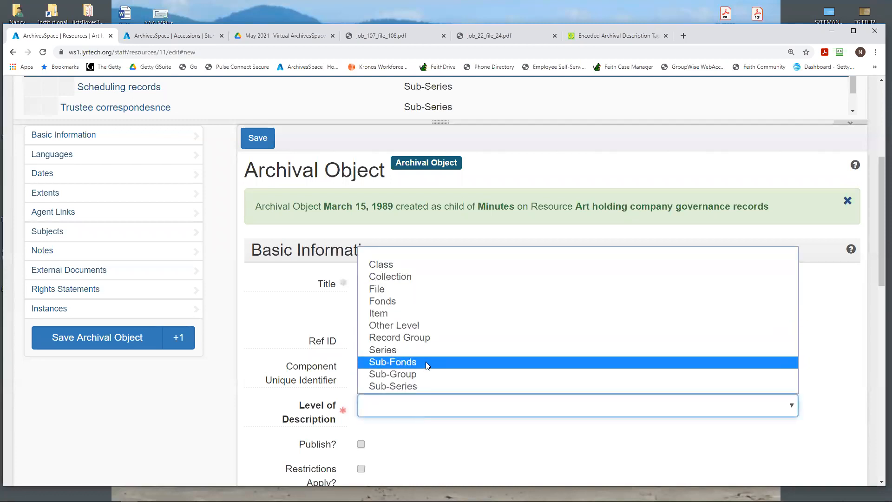
click(399, 289)
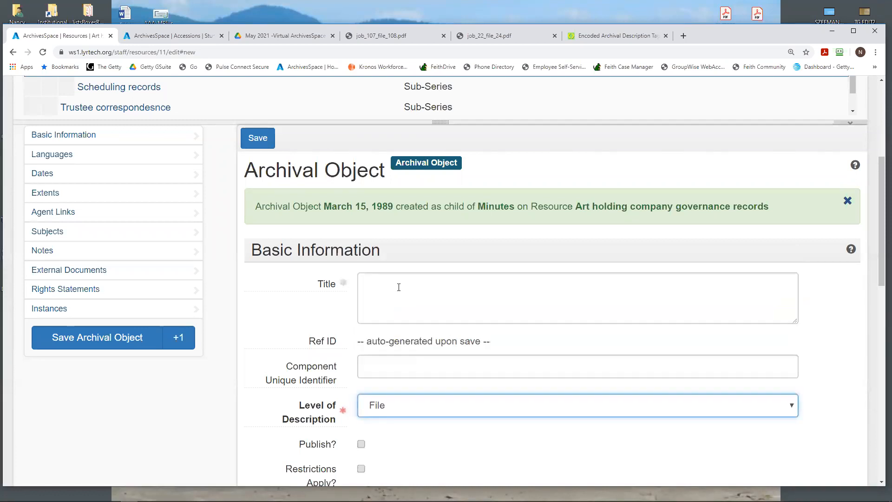
scroll(397, 296, down, 4)
scroll(397, 297, down, 10)
scroll(404, 245, up, 5)
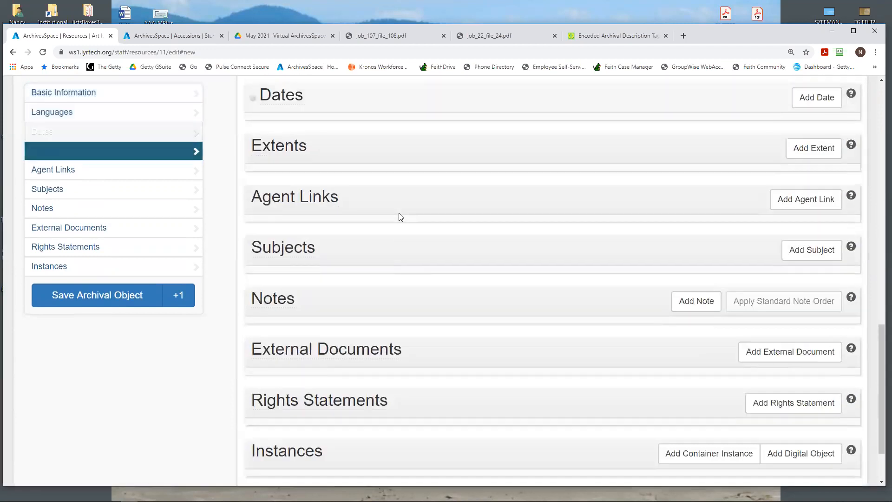
click(816, 257)
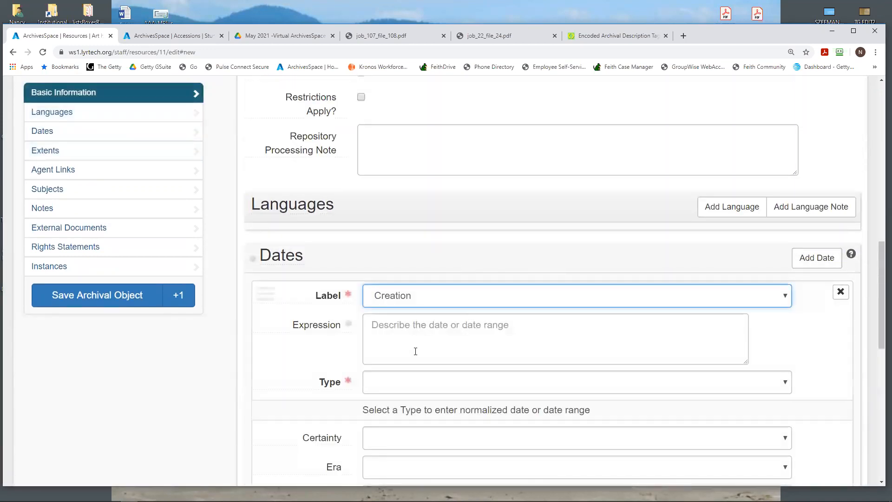
click(402, 328)
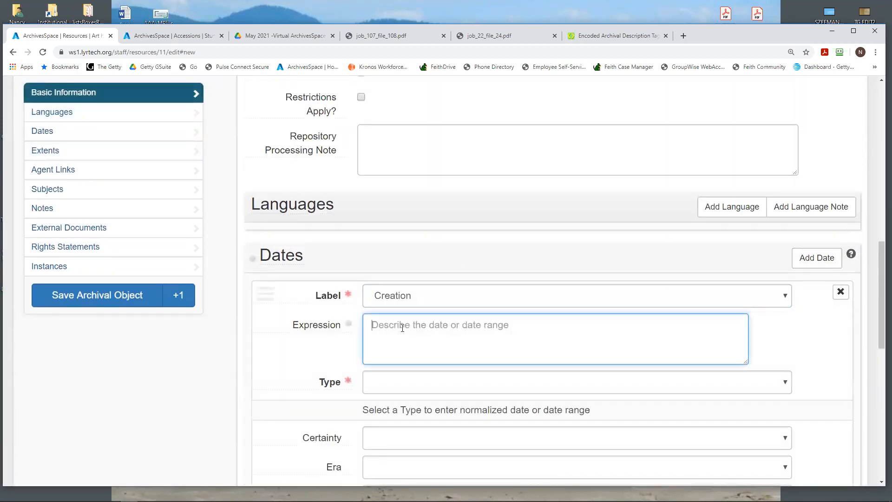
text(September 3)
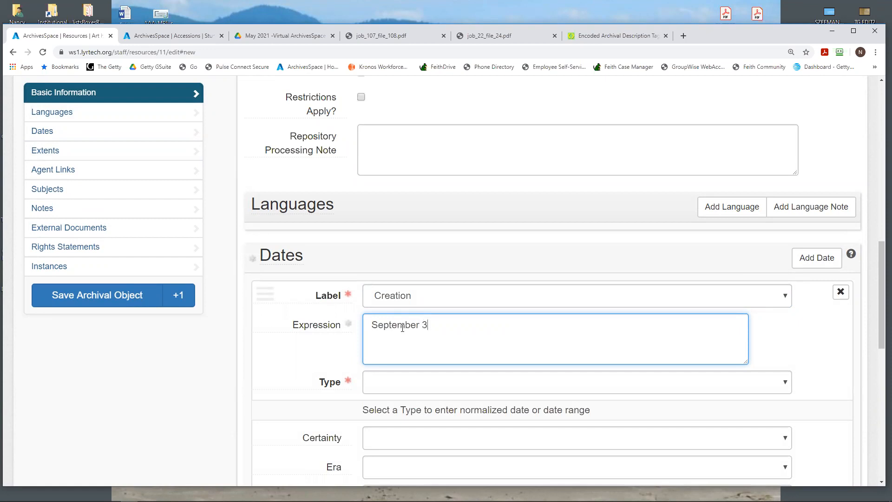
text(1990)
- Set the creation date's type to Single and save the archival object
click(429, 386)
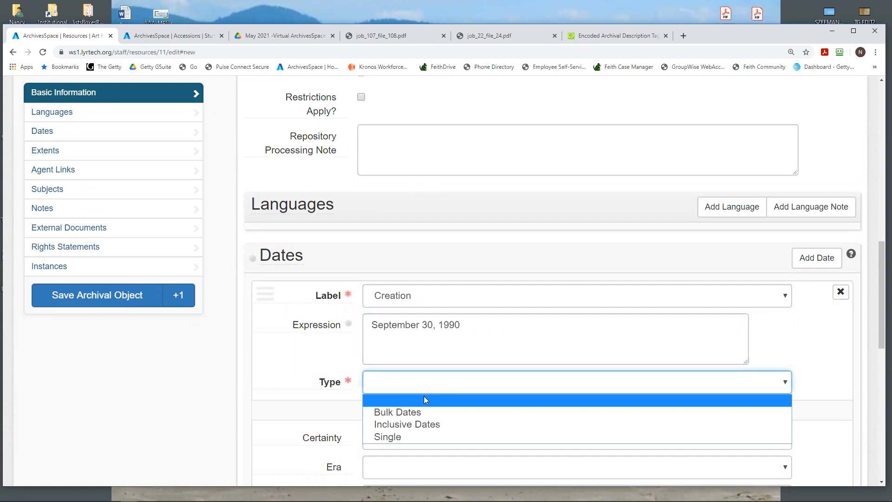
click(417, 423)
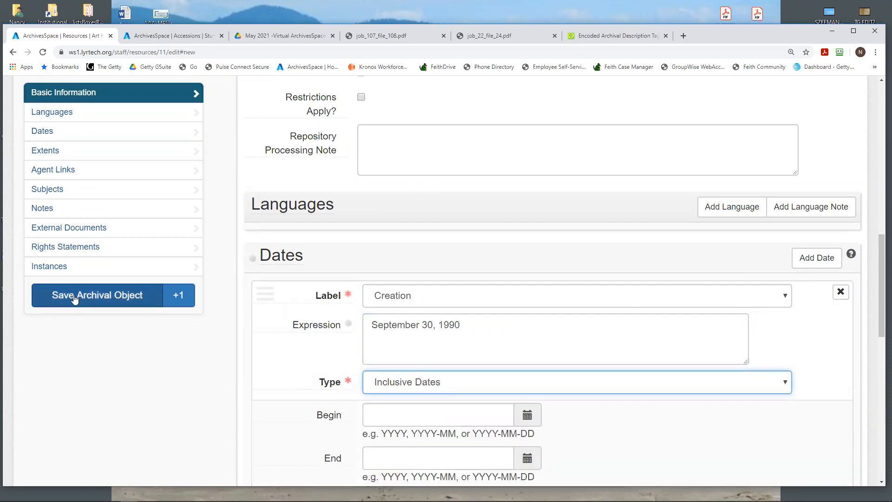
click(463, 385)
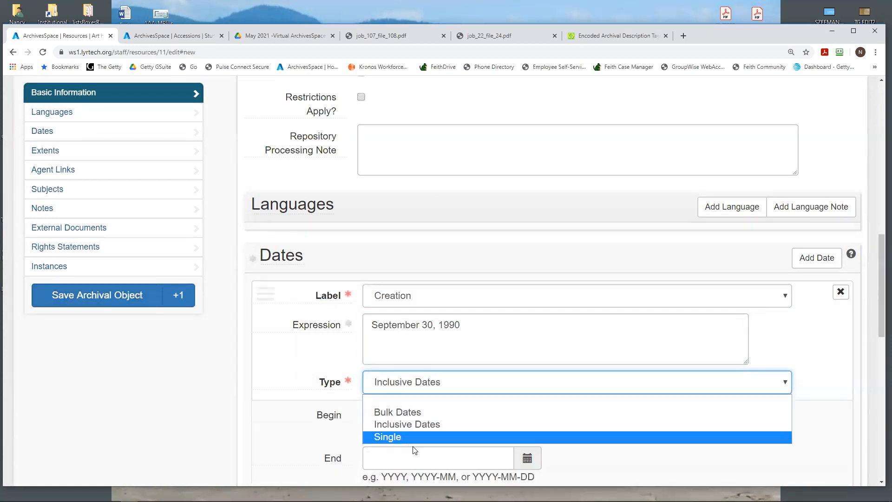
click(405, 438)
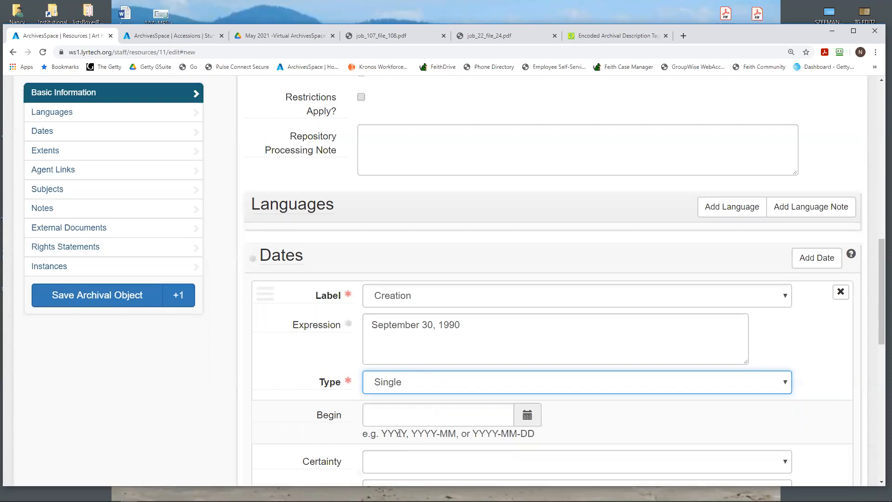
click(110, 302)
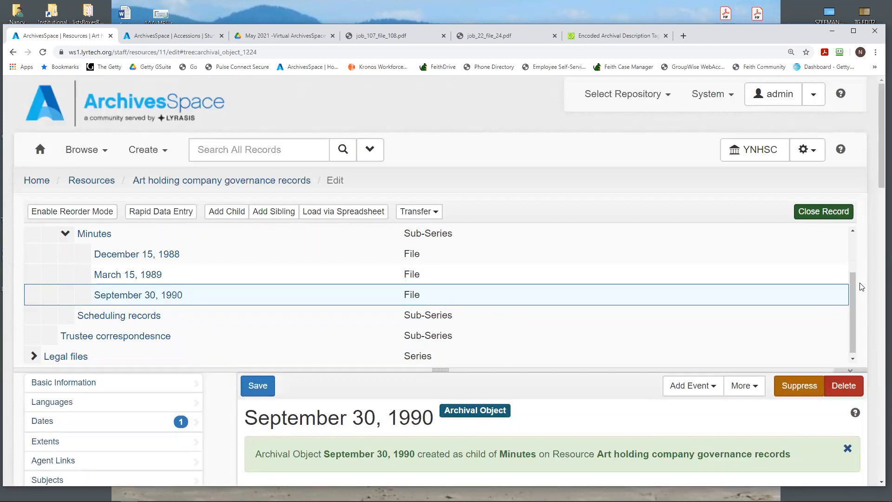
- Enlarge the component tree and examine the hierarchy under Board records, collapsing and re-expanding Minutes and Meeting material
drag(854, 289, 846, 251)
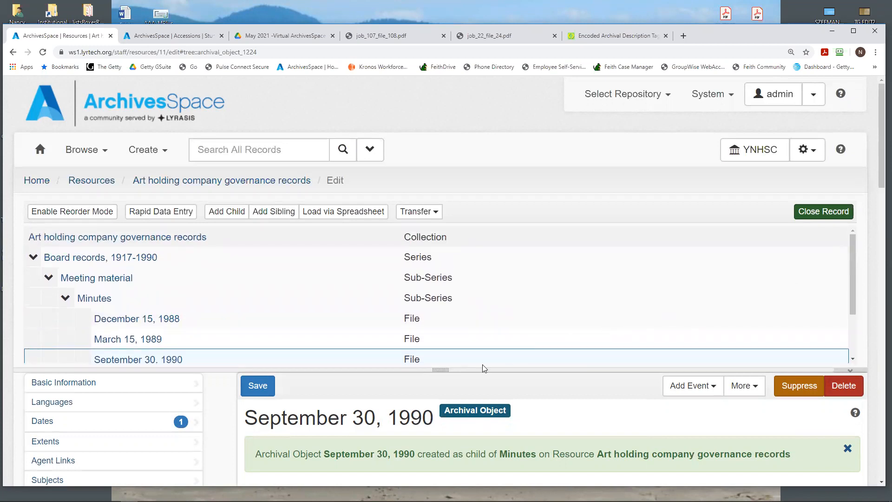
drag(439, 372, 439, 407)
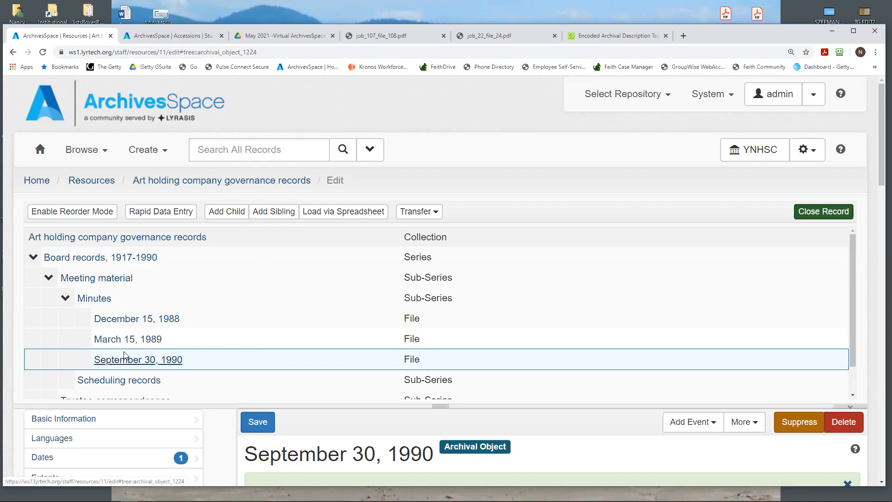
click(65, 298)
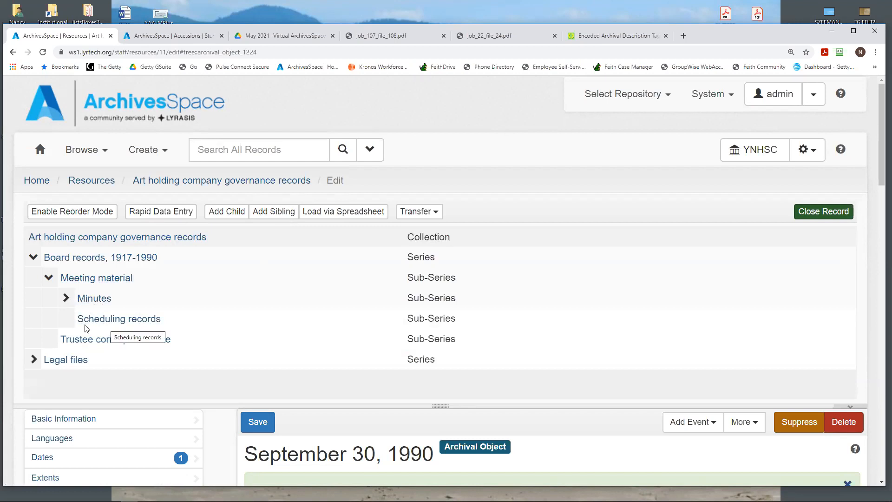
click(50, 277)
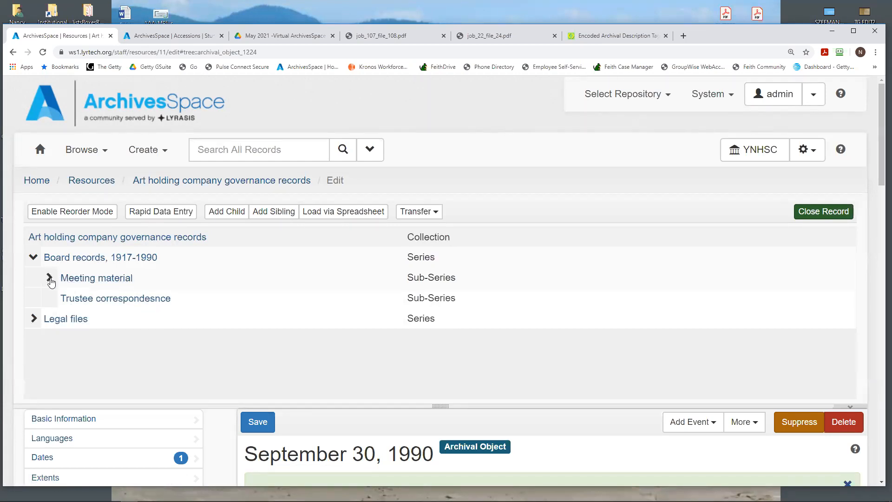
click(49, 277)
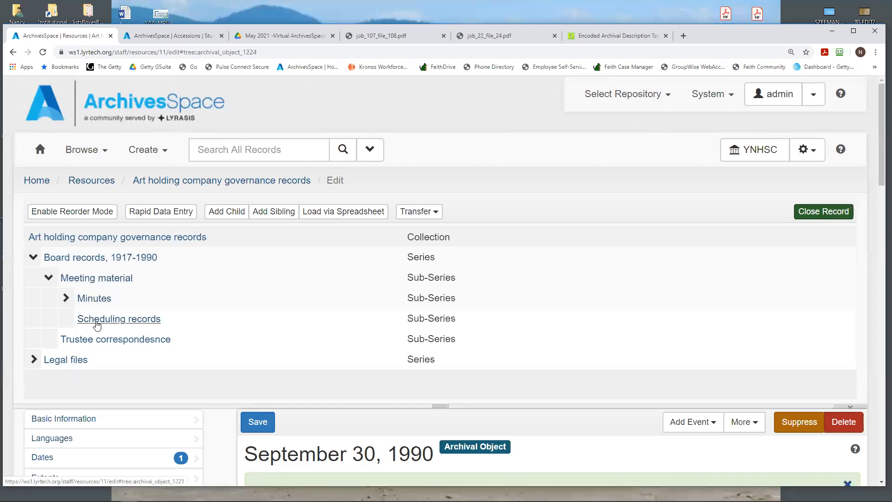
click(65, 297)
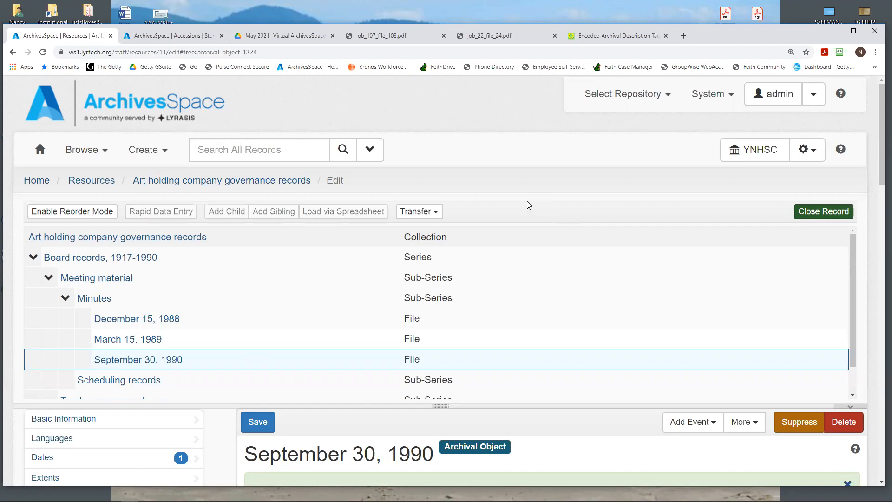
scroll(514, 193, down, 5)
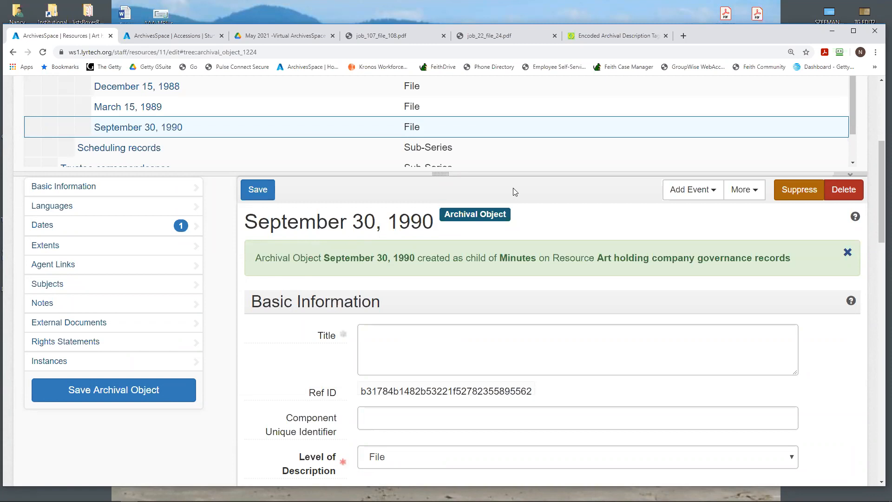
scroll(223, 255, up, 4)
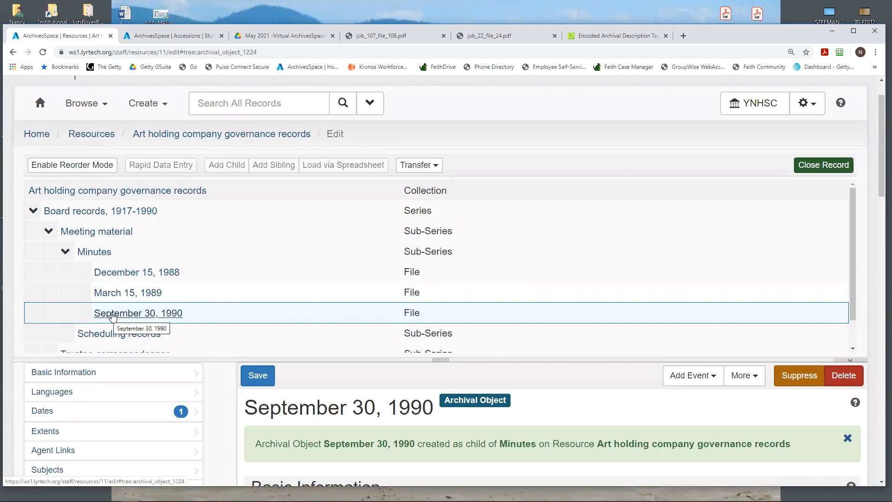
scroll(274, 348, down, 1)
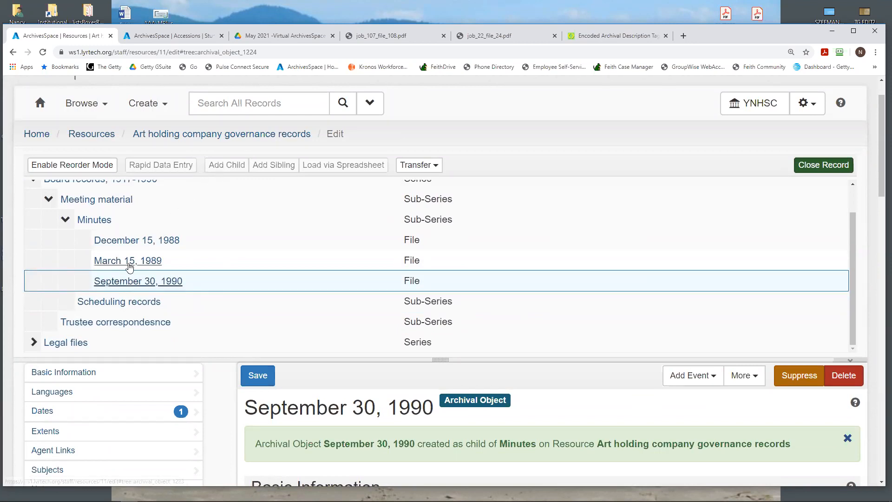
- Add a sibling of the March 15, 1989 file and title it "Another meeting"
click(128, 262)
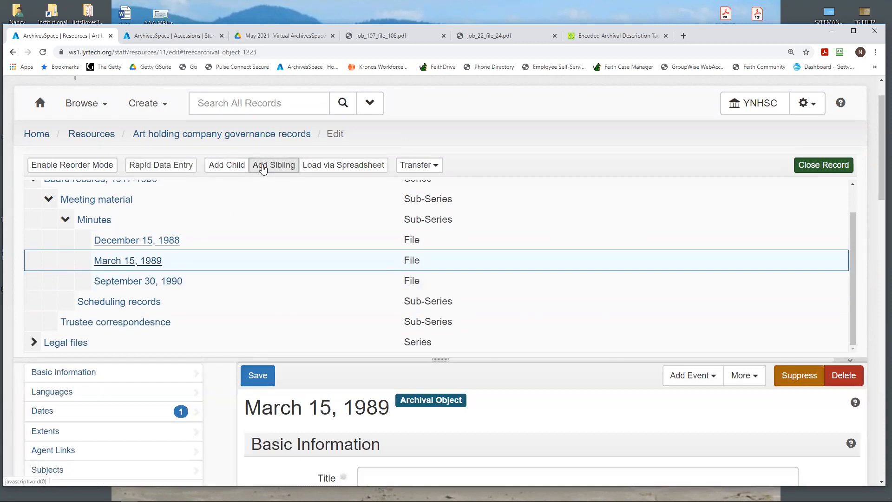
click(262, 166)
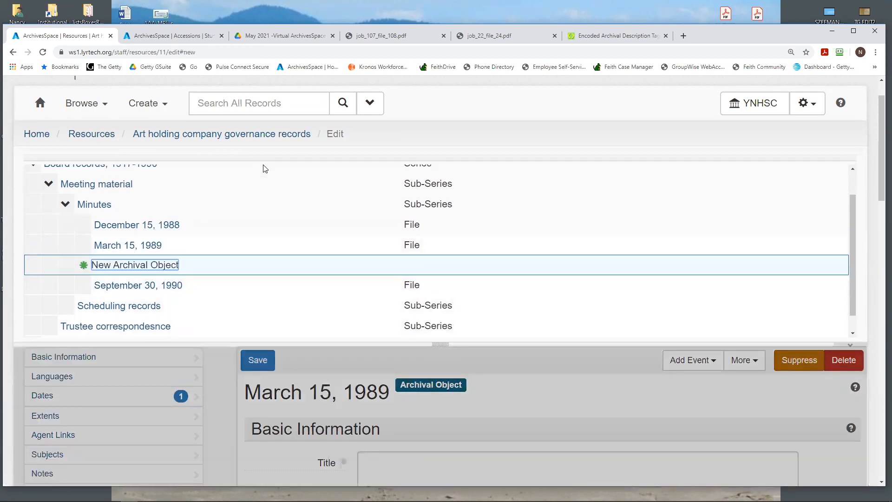
scroll(513, 412, down, 6)
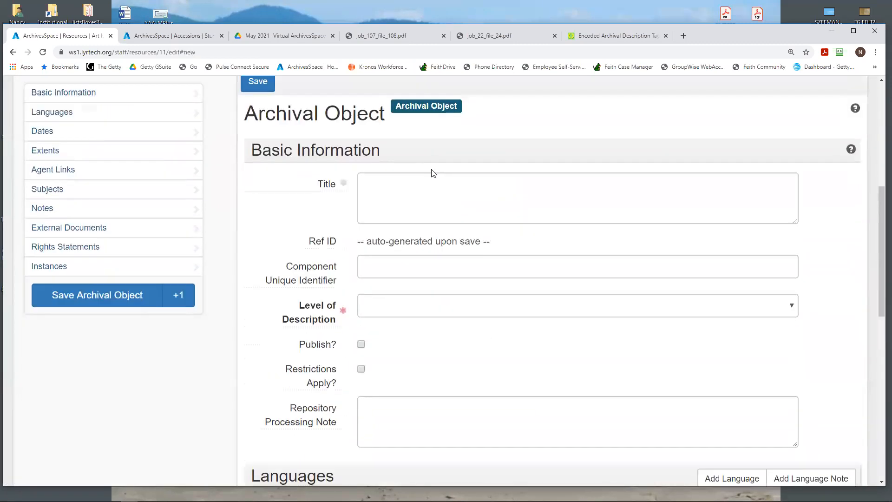
click(414, 197)
text(A)
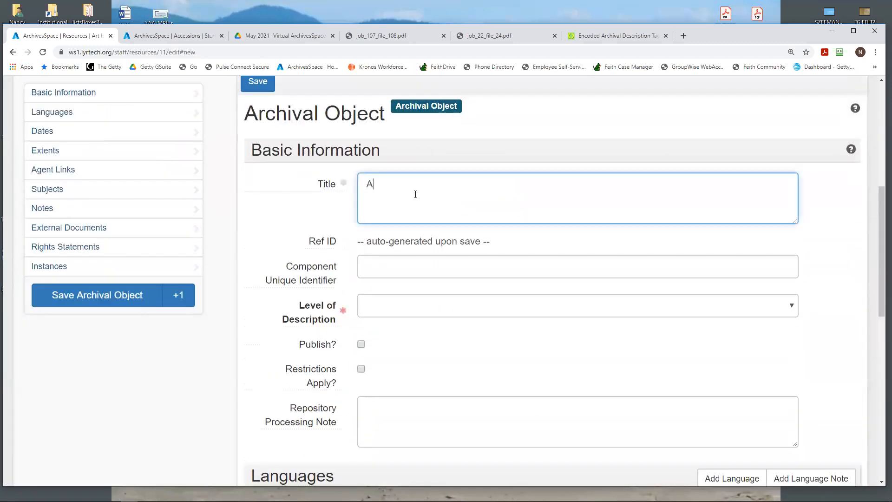
text(nother meeting)
- Set the level of description of "Another meeting" to File and save it while starting another archival object
click(401, 304)
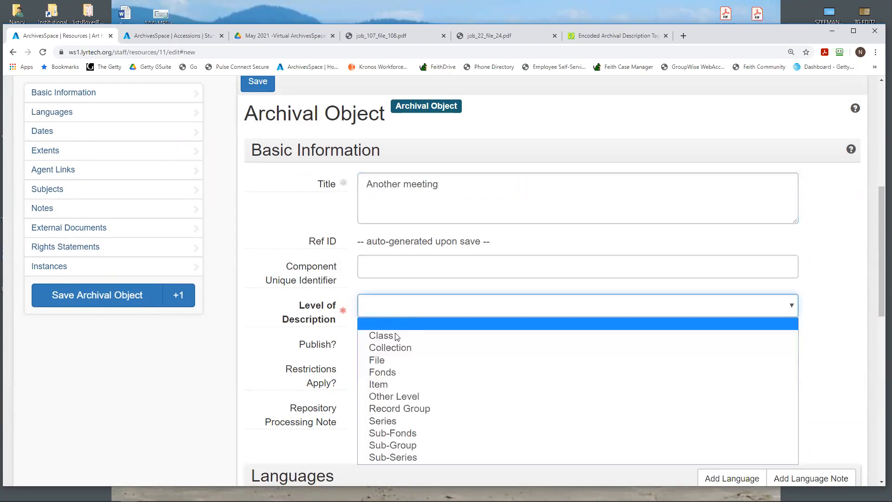
click(392, 357)
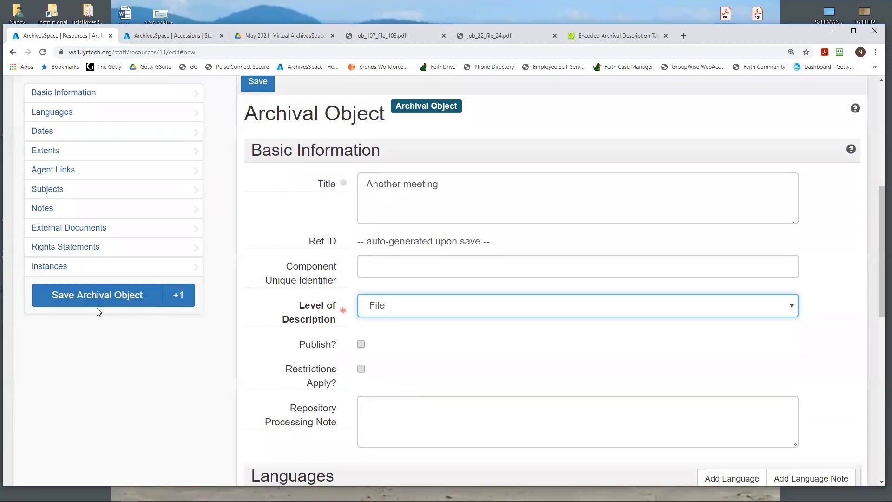
drag(877, 268, 878, 176)
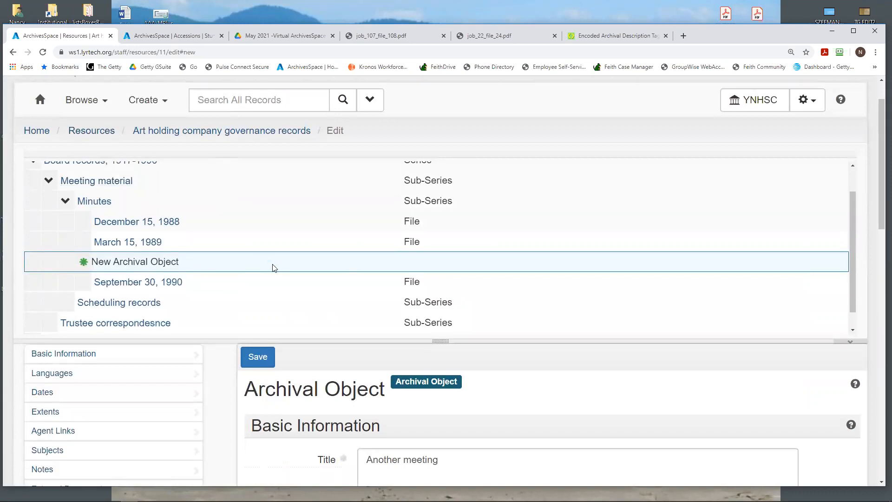
scroll(259, 228, down, 1)
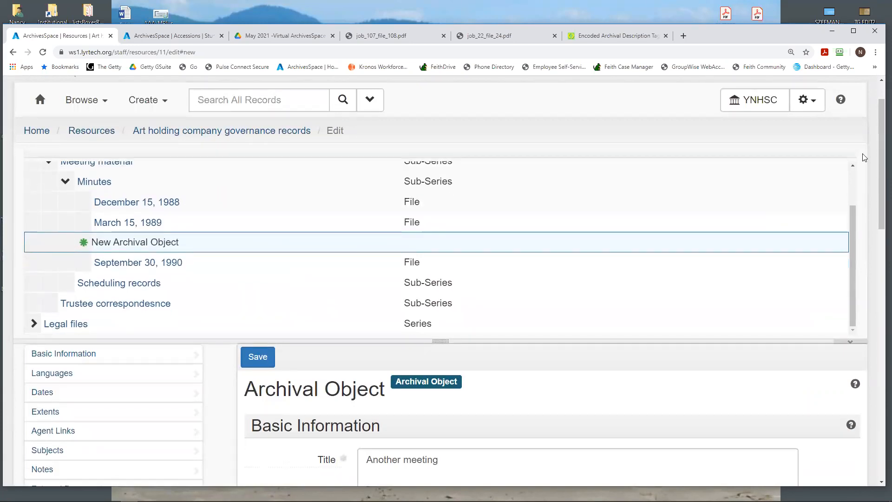
drag(878, 143, 878, 247)
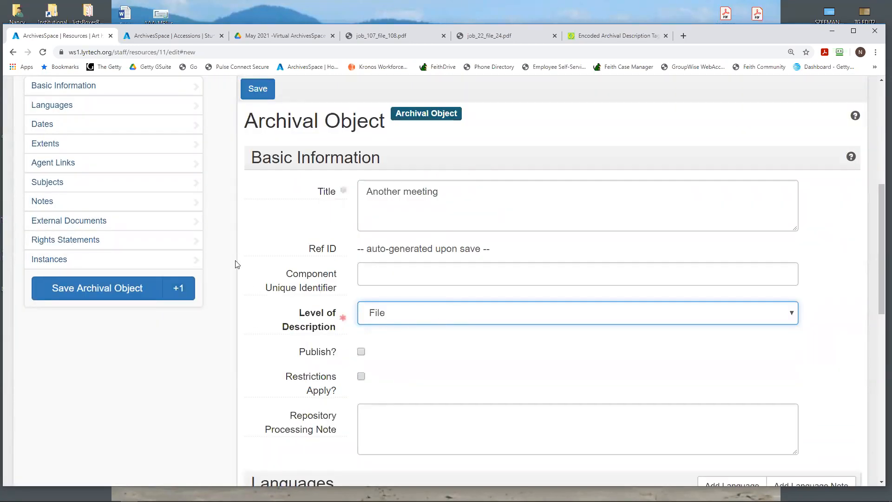
click(177, 295)
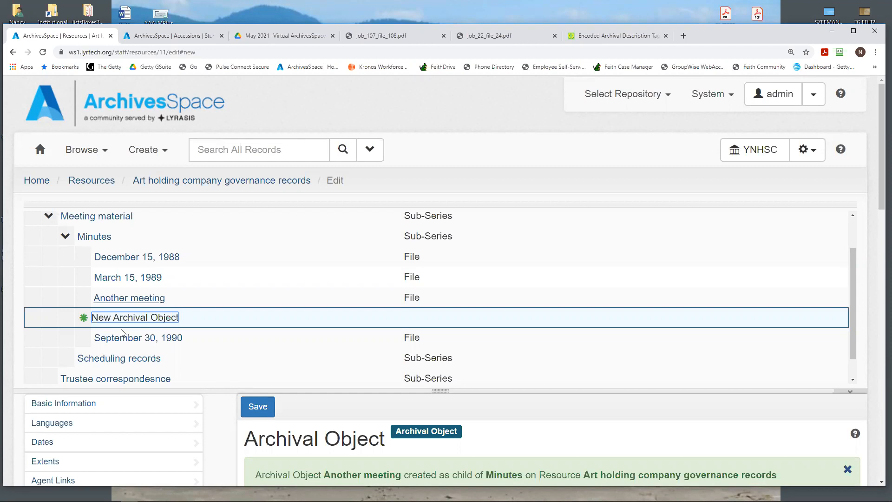
- Review the file order under Minutes, and go back from the blank new archival object, dismissing its outstanding changes
scroll(211, 339, down, 1)
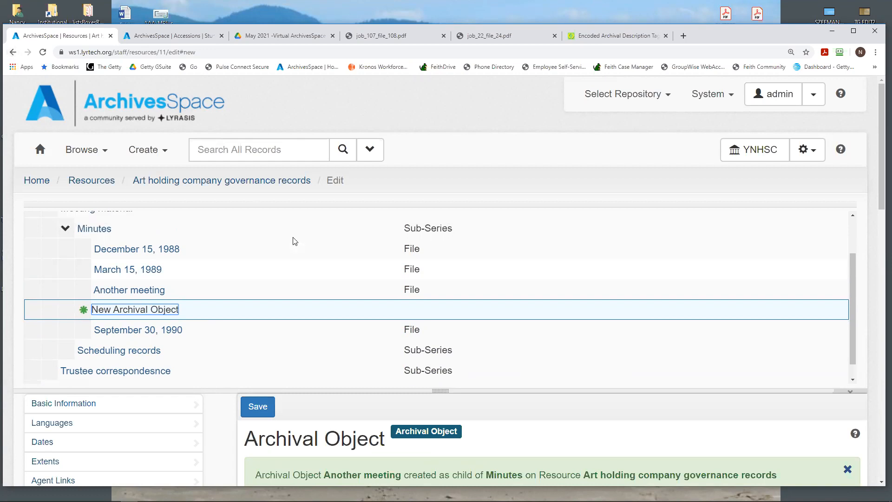
scroll(296, 240, up, 3)
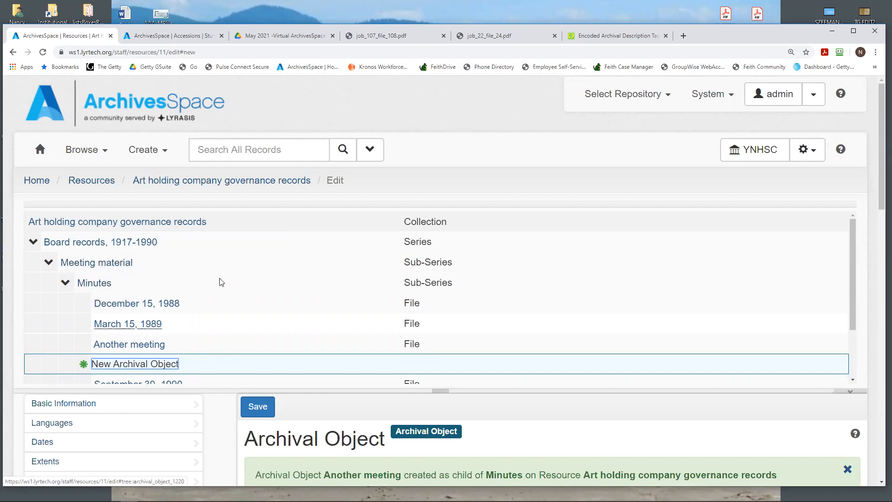
scroll(219, 281, down, 3)
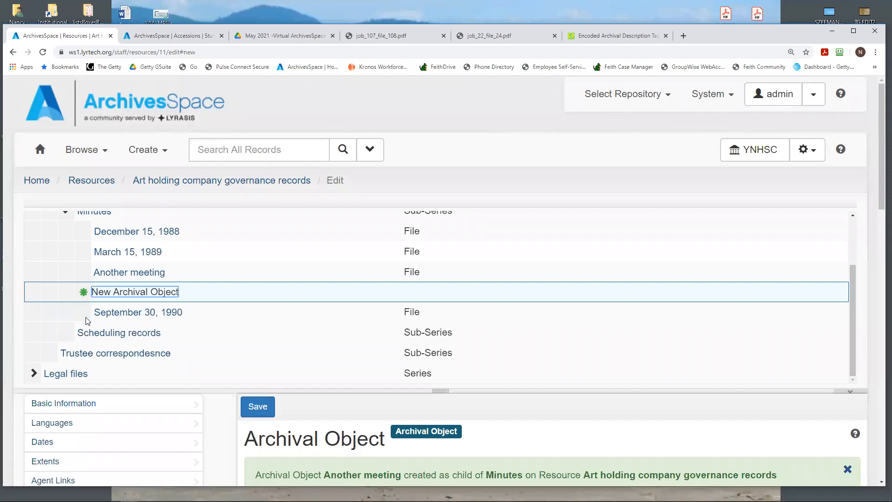
click(13, 54)
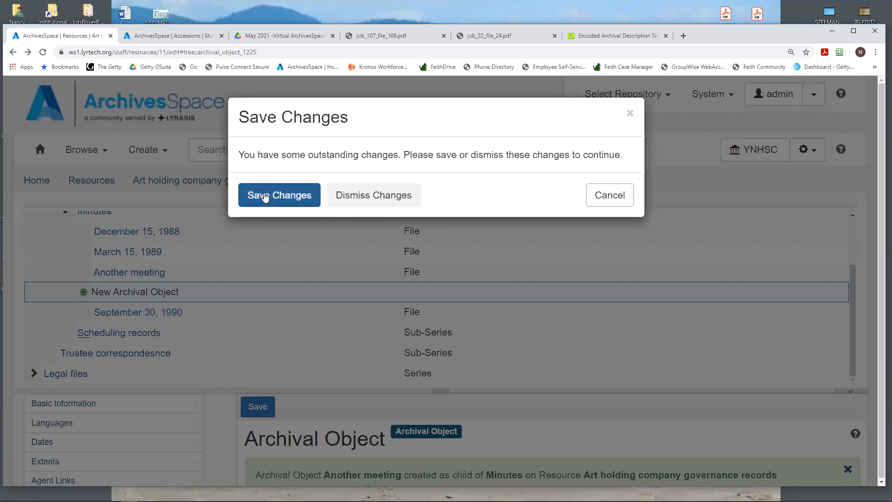
click(346, 195)
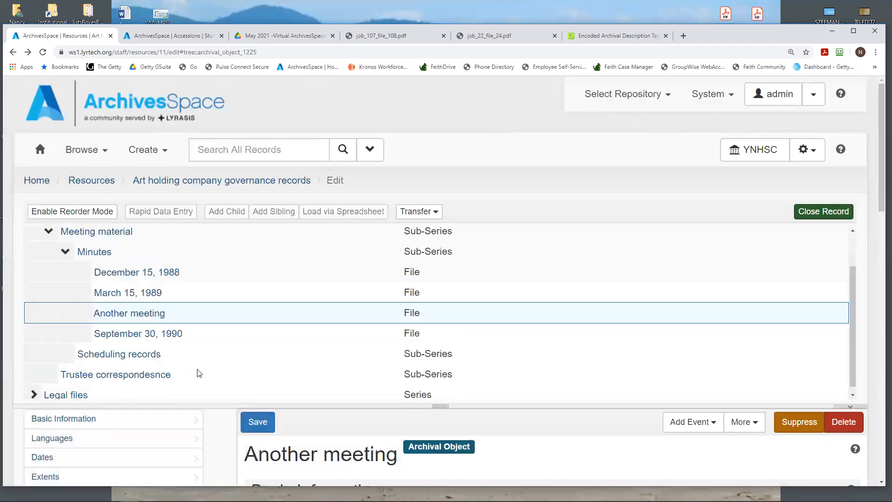
- Collapse Minutes, Meeting material and the Board records series in the component tree
scroll(200, 356, down, 1)
scroll(201, 355, down, 1)
scroll(186, 320, up, 1)
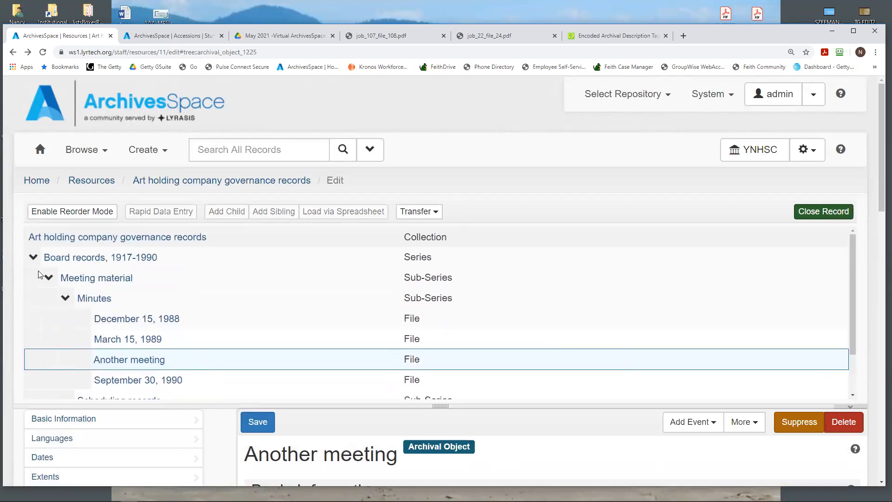
click(66, 299)
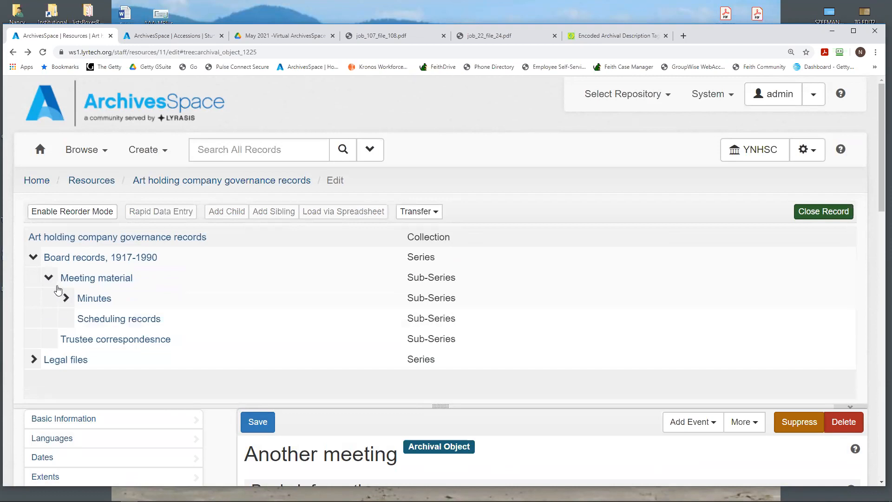
click(48, 277)
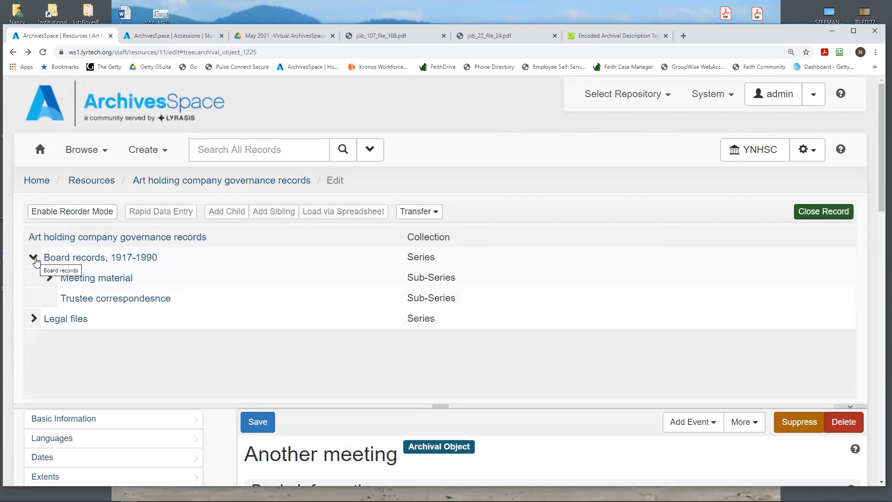
click(36, 260)
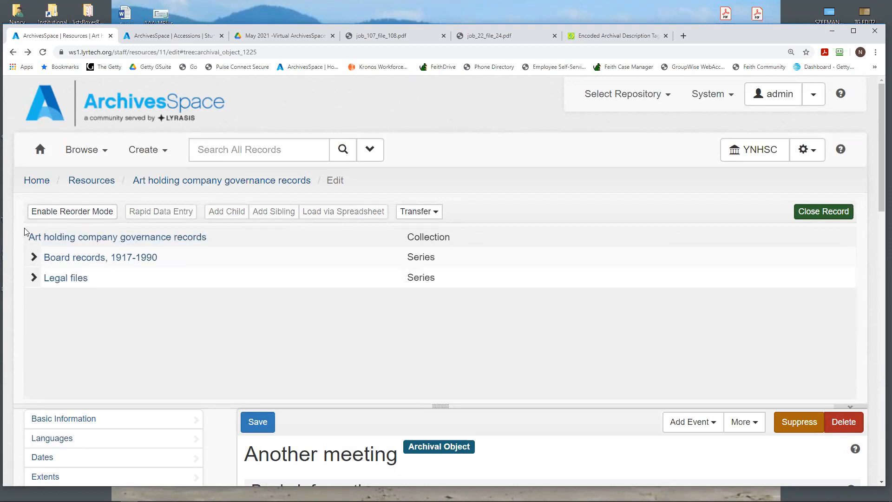
- Enable reorder mode and expand the Board records, 1917-1990 series in the enlarged resource tree
click(61, 213)
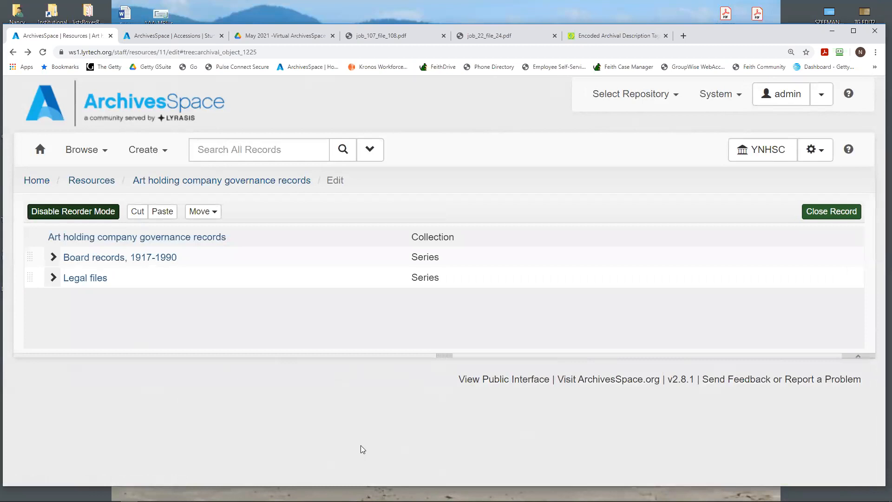
click(101, 258)
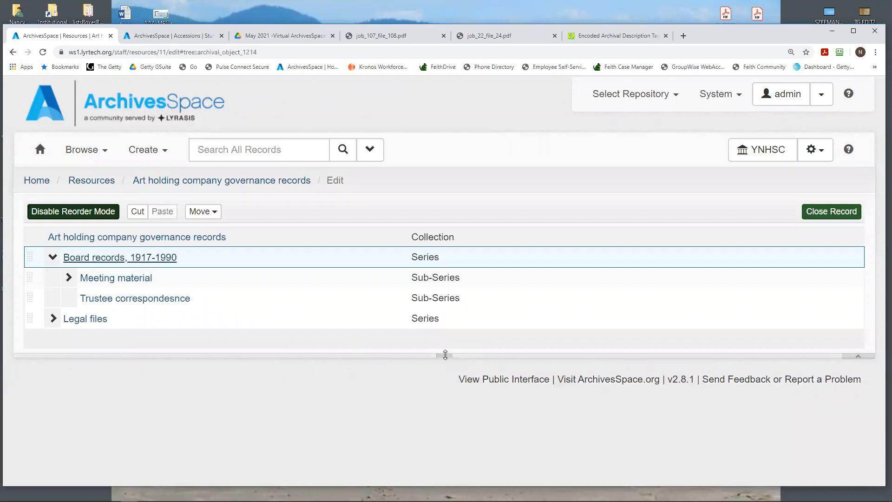
click(446, 356)
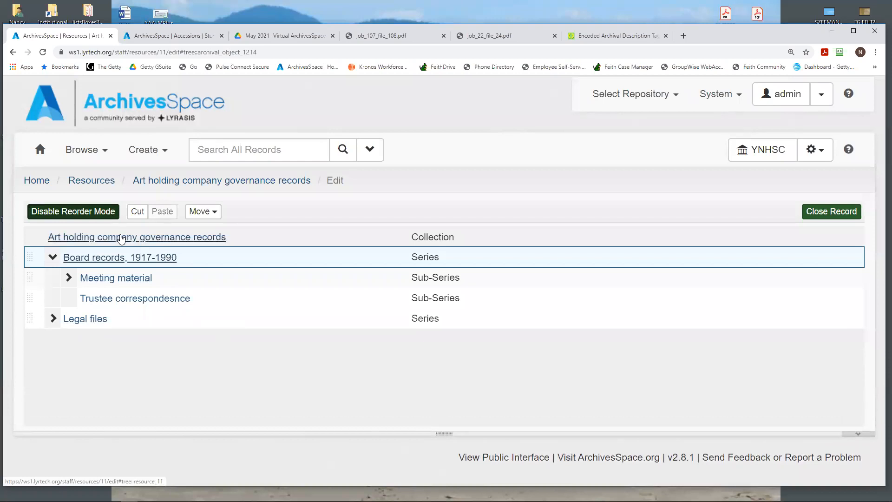
click(29, 319)
drag(29, 319, 31, 256)
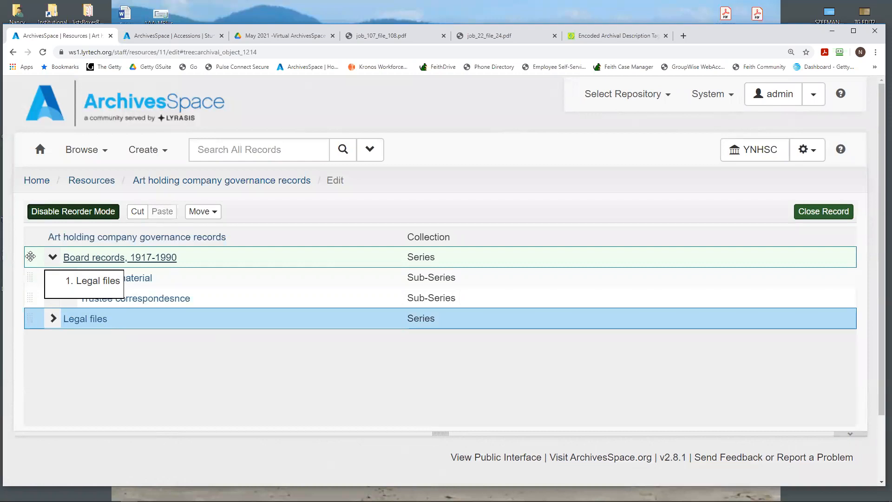
drag(30, 256, 31, 256)
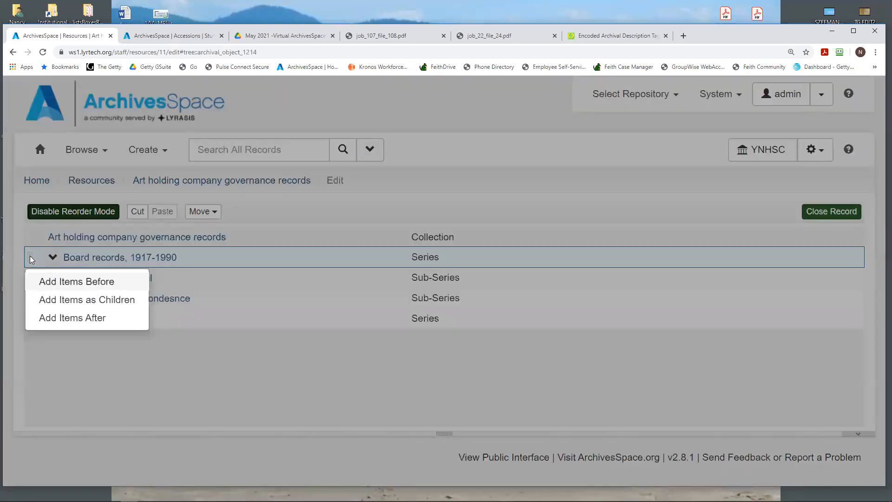
click(130, 364)
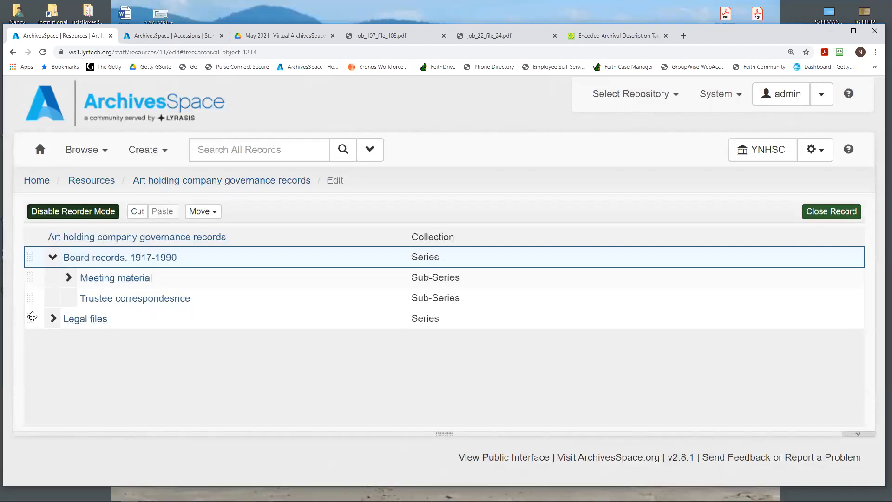
- Move the Legal files series ahead of the Board records, 1917-1990 series by adding it before that series
click(32, 317)
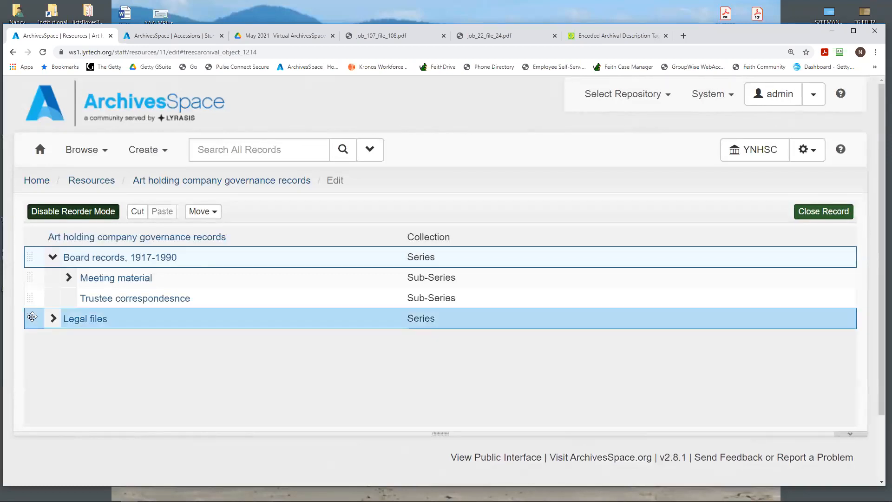
drag(32, 316, 34, 261)
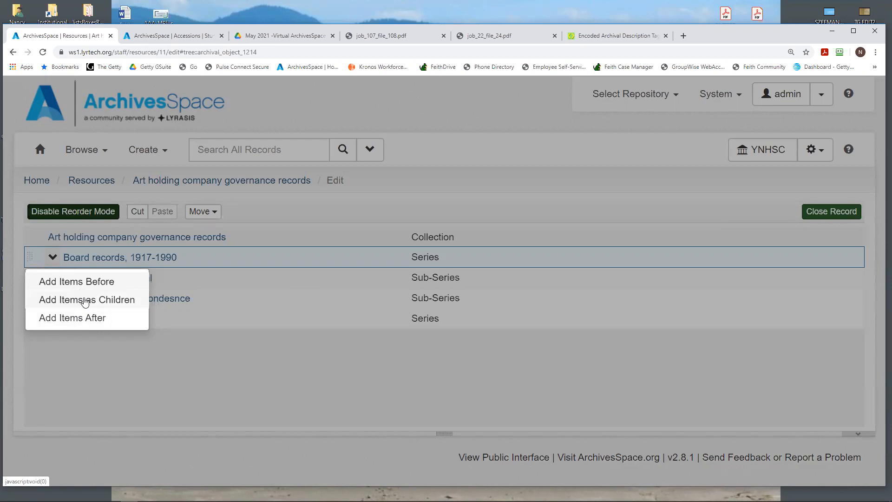
click(73, 282)
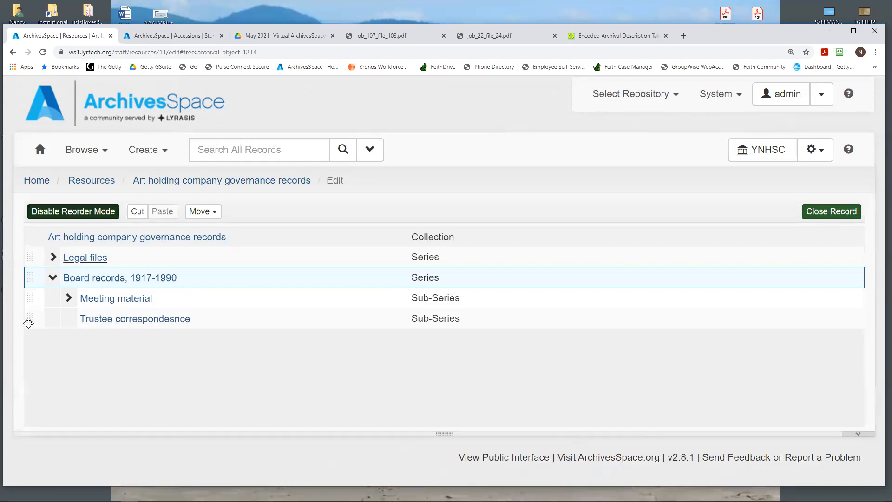
- Move the Board records, 1917-1990 series down into the Legal files series
click(32, 257)
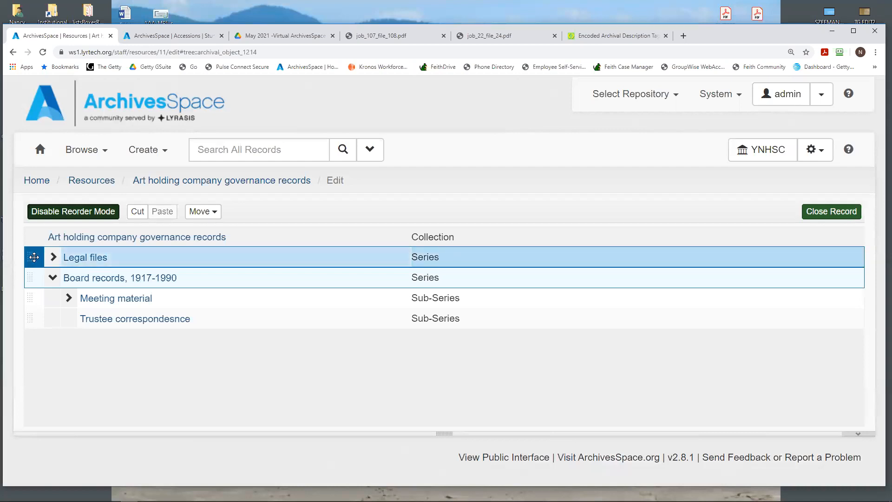
click(210, 213)
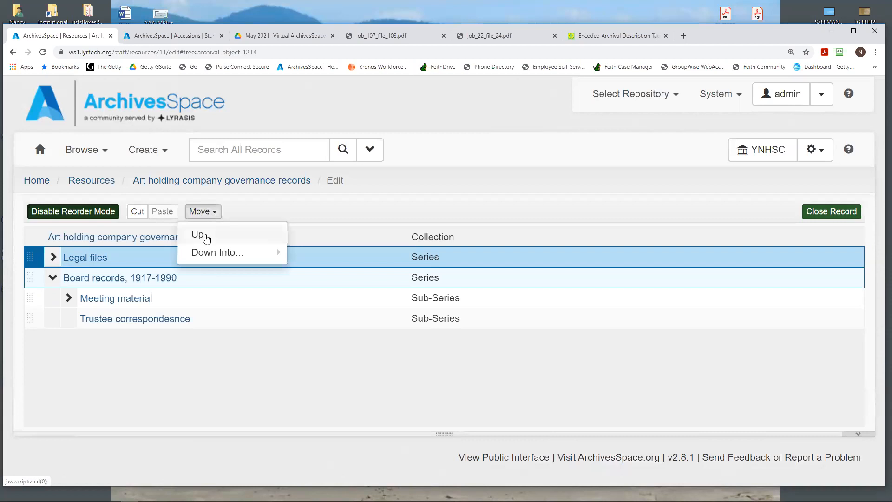
mouse_move(210, 252)
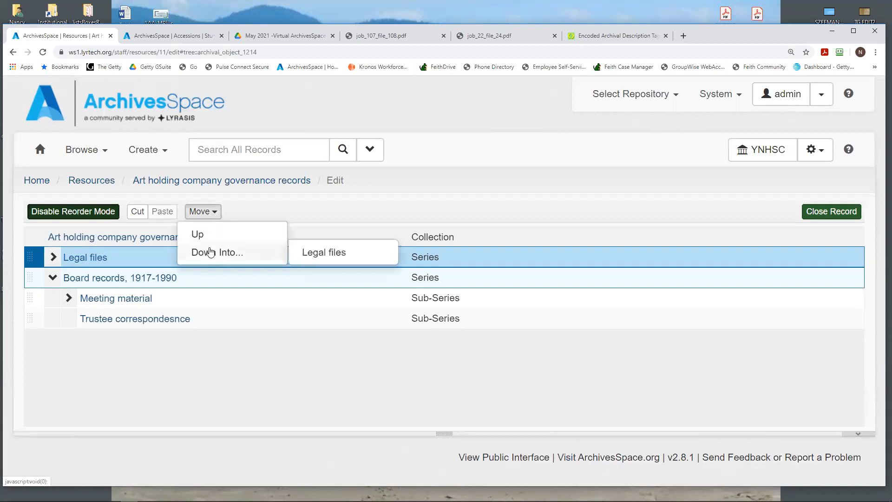
click(310, 255)
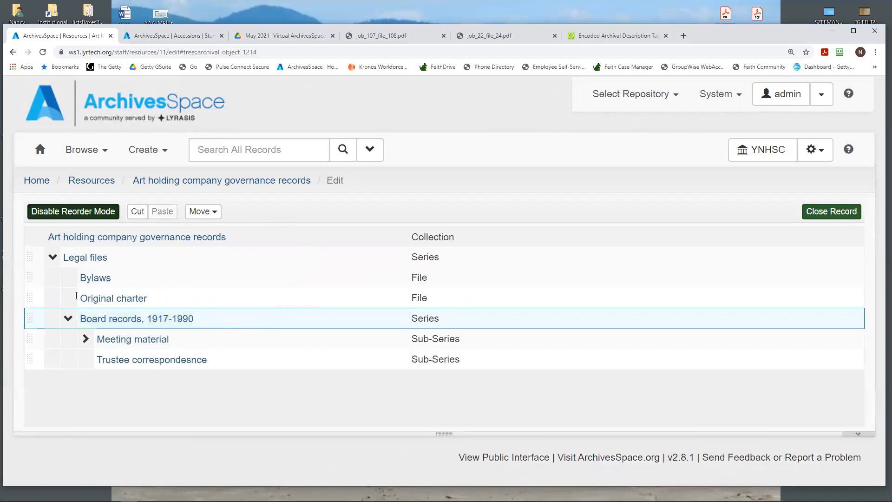
- Move the Trustee correspondence sub-series up a level and add it back as a child of Board records, 1917-1990
click(122, 357)
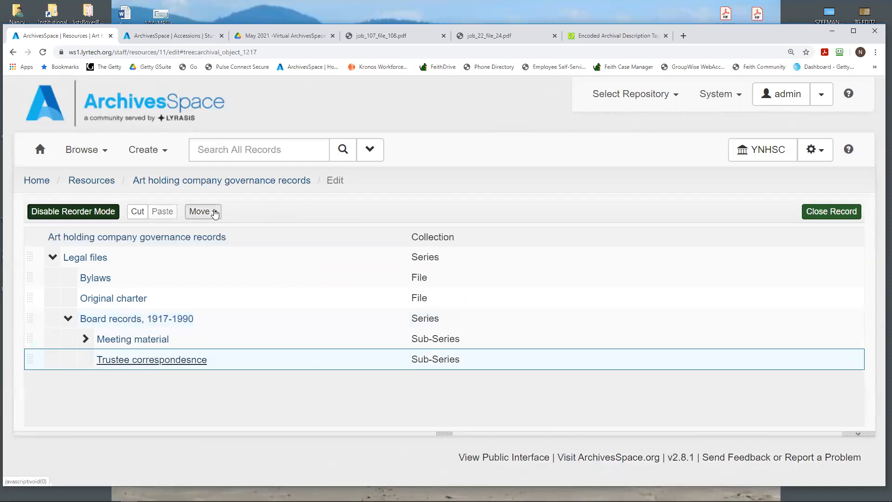
click(29, 359)
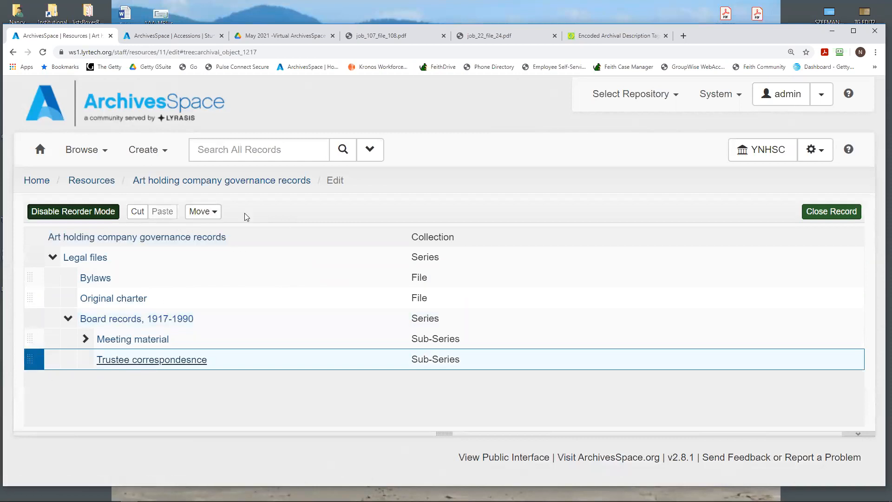
click(214, 216)
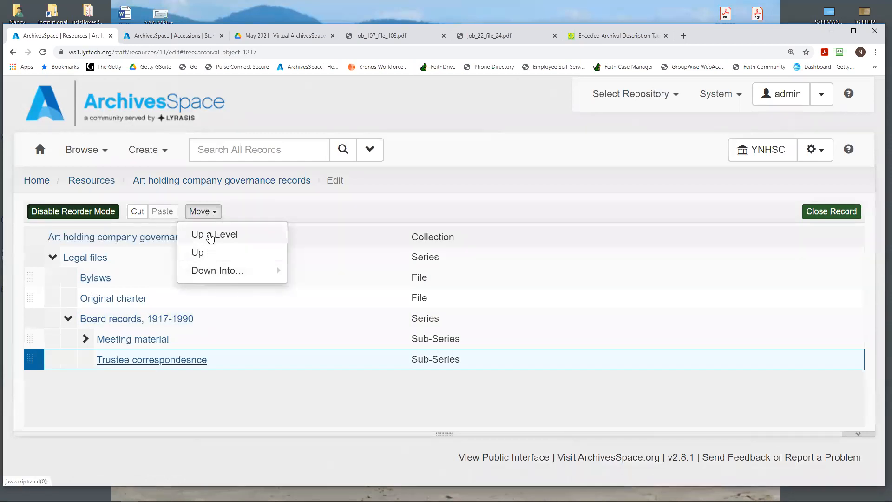
click(210, 235)
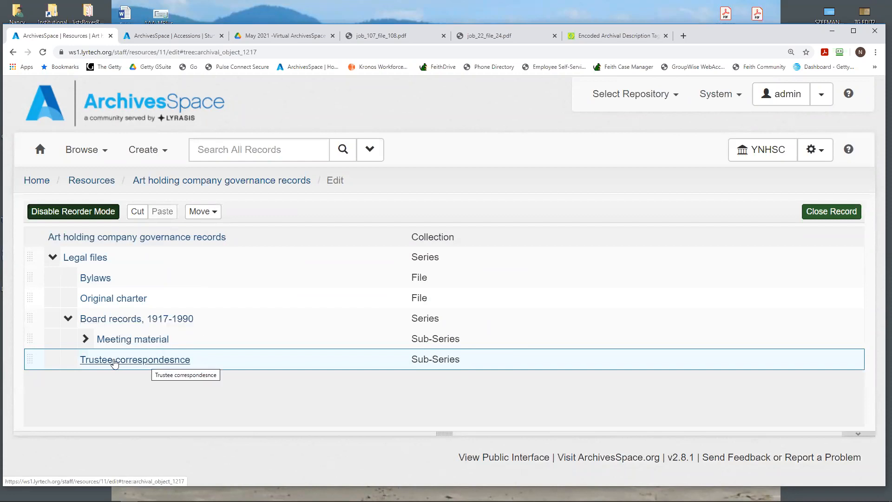
drag(31, 361, 36, 320)
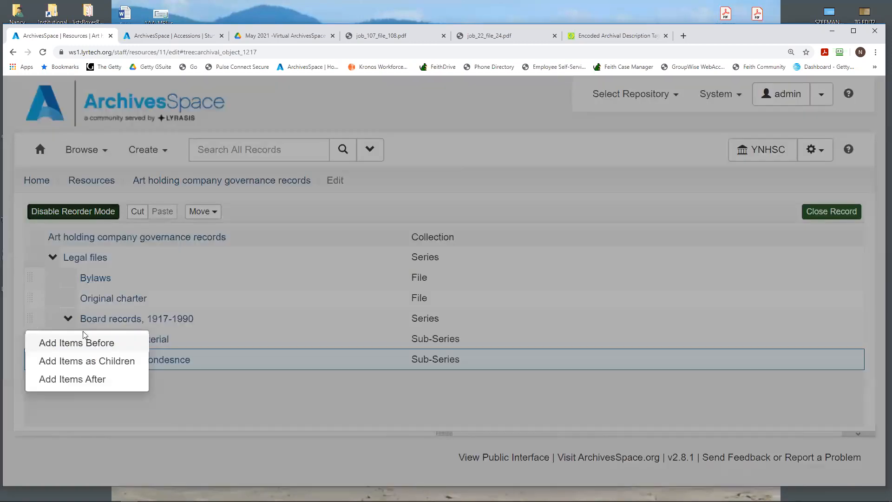
click(87, 365)
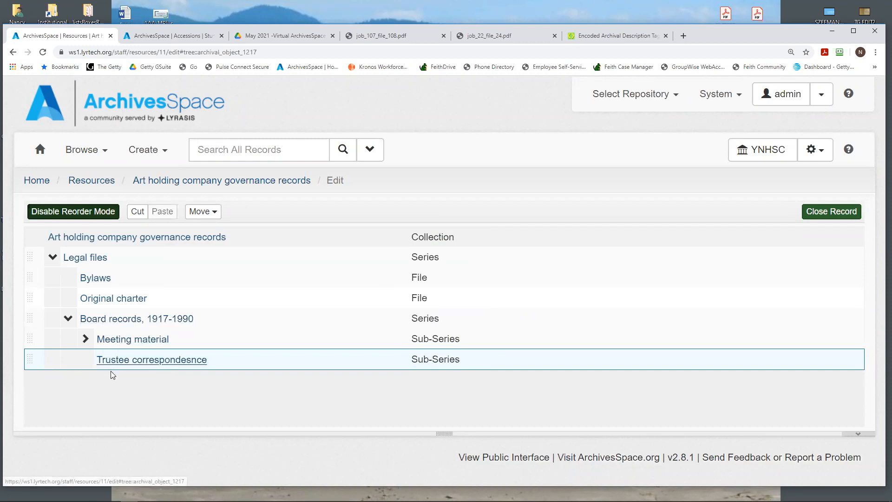
- Try to move the Legal files series down onto the Trustee correspondence sub-series
click(32, 255)
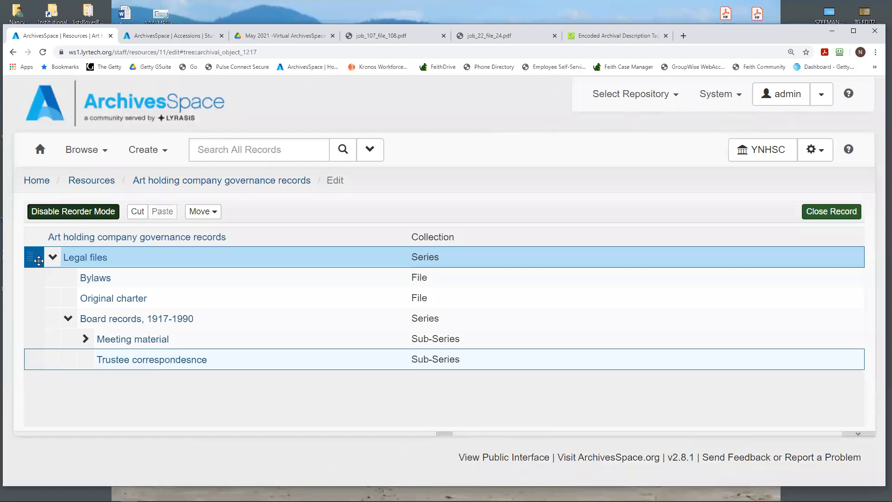
drag(36, 257, 33, 364)
drag(30, 261, 35, 356)
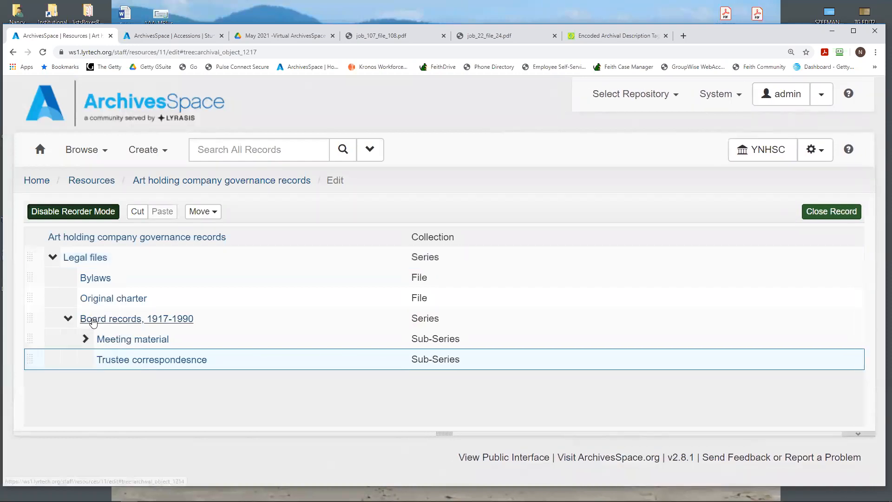
- Move the Board records, 1917-1990 series up a level, out of the Legal files series
click(92, 321)
drag(31, 317, 39, 269)
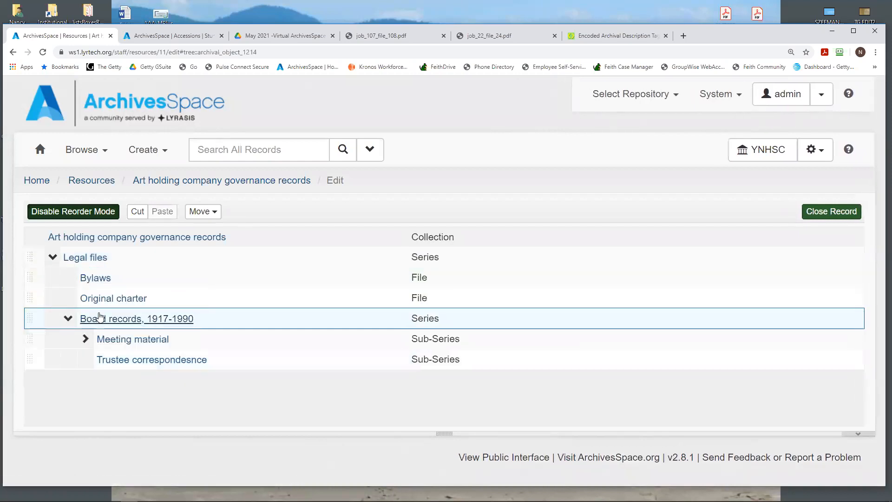
right_click(36, 317)
click(31, 318)
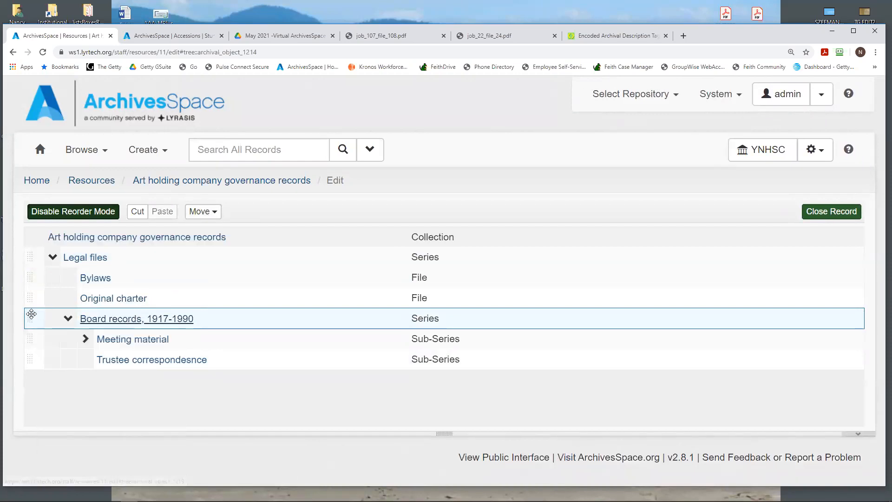
click(32, 314)
click(200, 212)
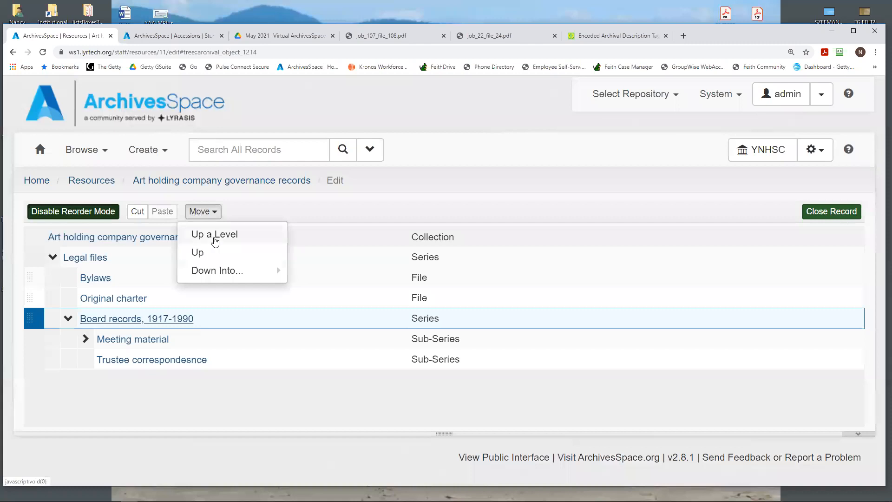
click(215, 235)
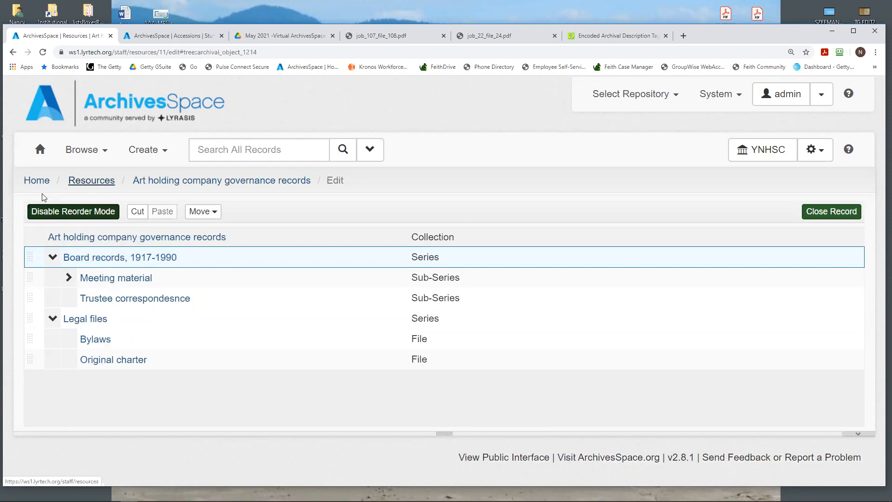
- Disable reorder mode and shrink the resource tree to make room for the Board records series form
click(82, 213)
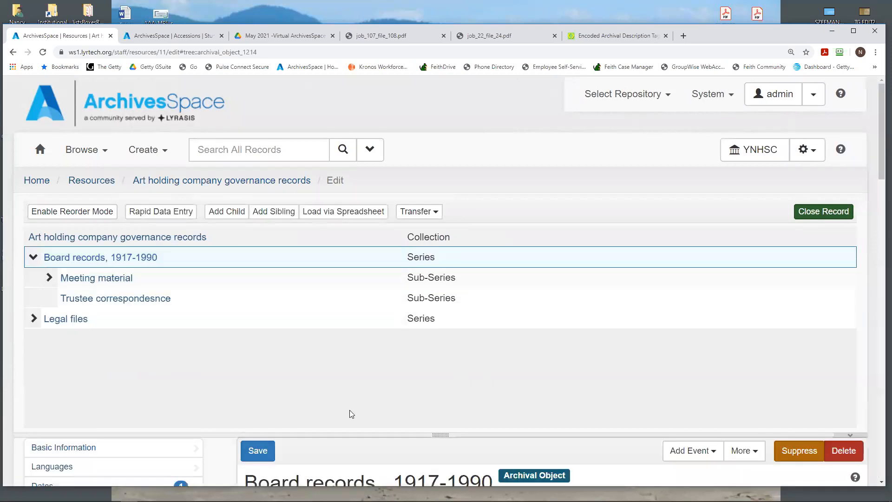
drag(441, 433, 435, 341)
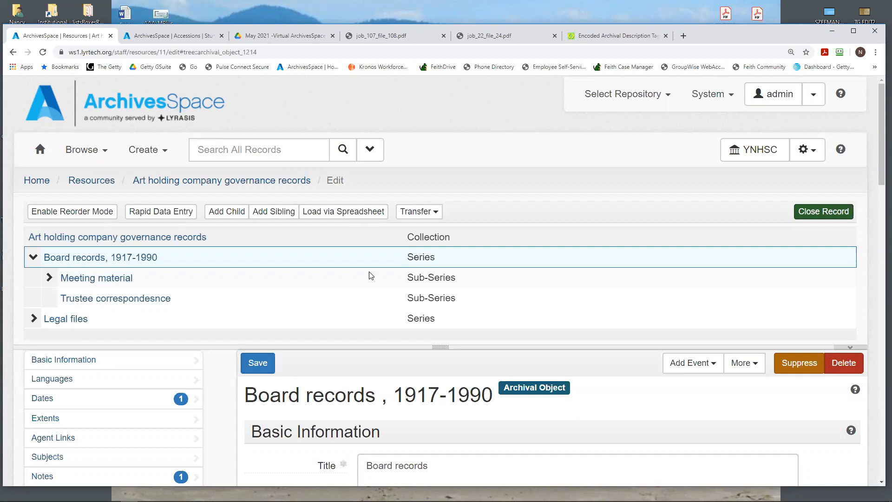
- Examine the Dates section of the Board records series, including the Expression, Begin and End fields and the Expression field's help
scroll(432, 343, down, 2)
scroll(435, 346, down, 8)
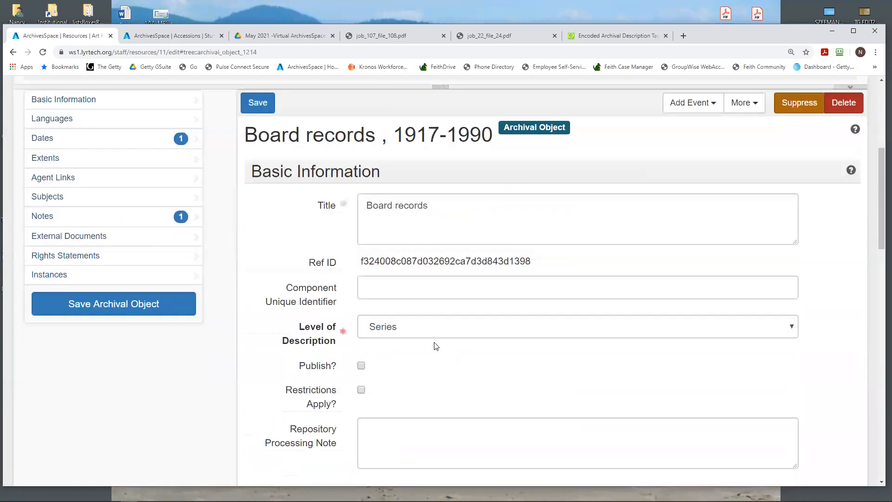
scroll(433, 376, down, 1)
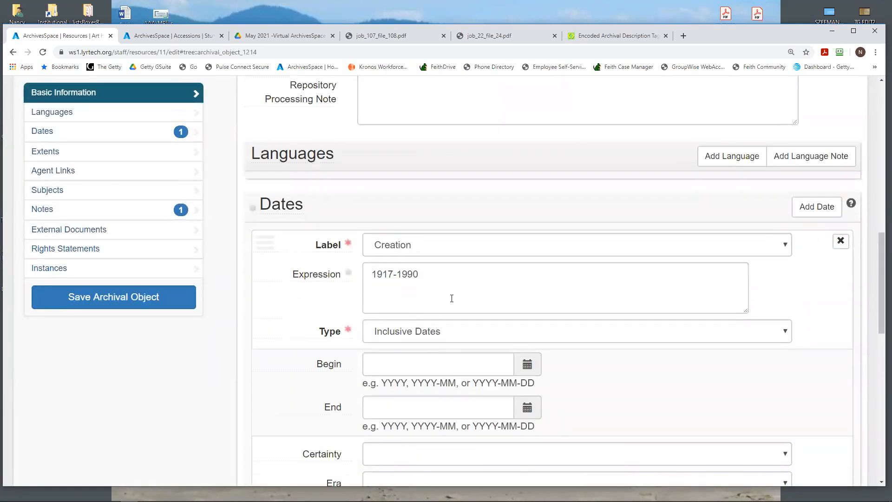
scroll(449, 298, down, 1)
scroll(422, 272, up, 1)
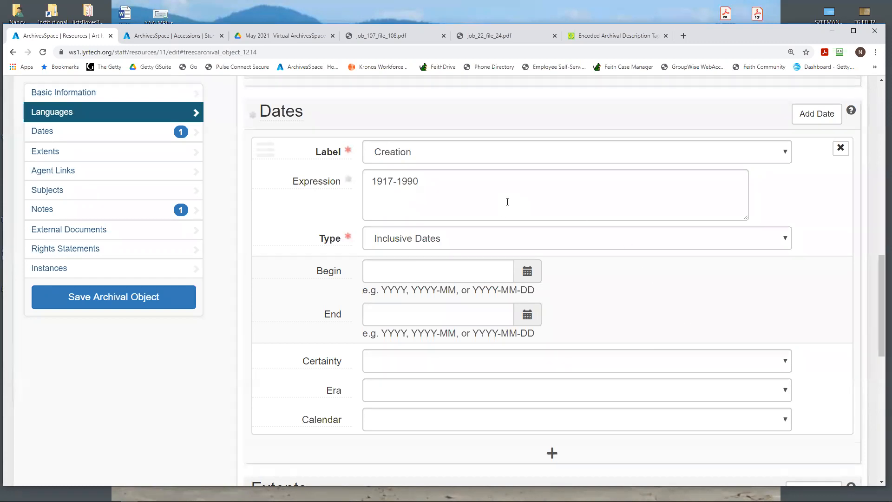
drag(425, 184, 370, 181)
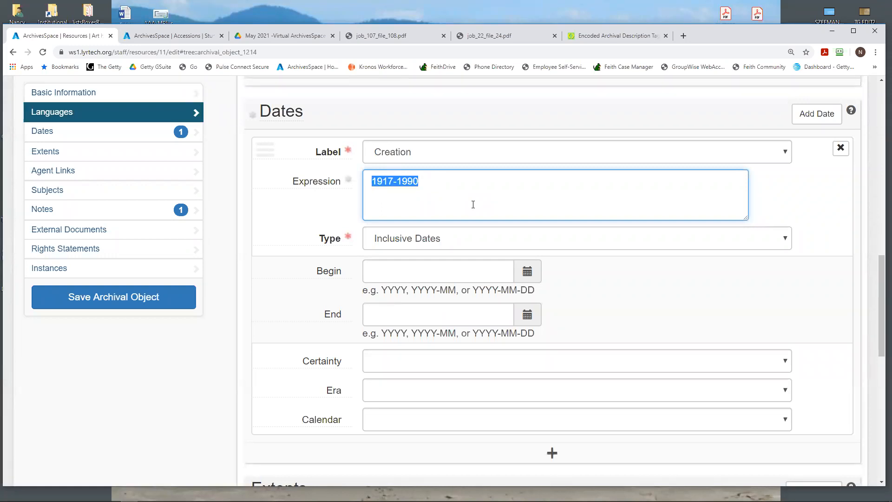
click(450, 270)
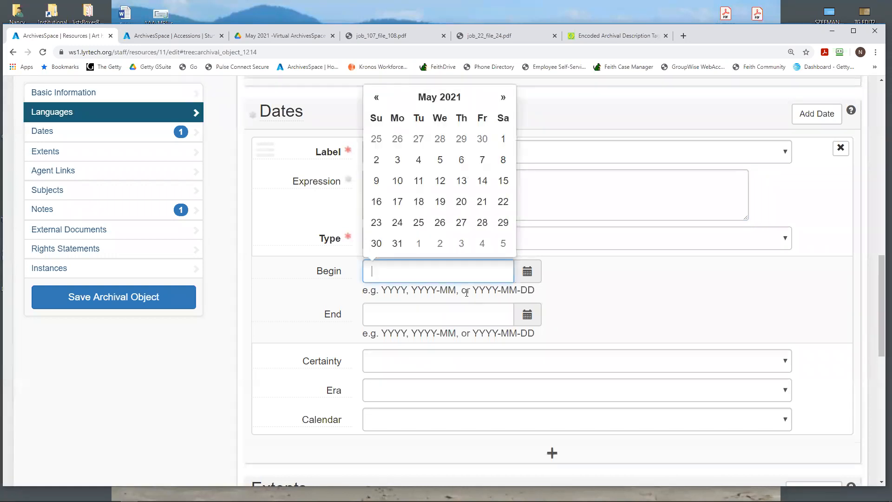
click(602, 292)
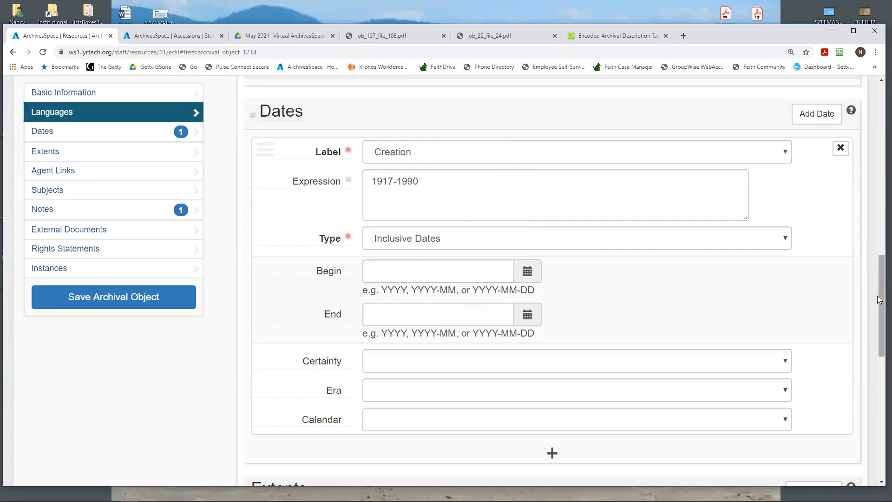
scroll(878, 287, up, 1)
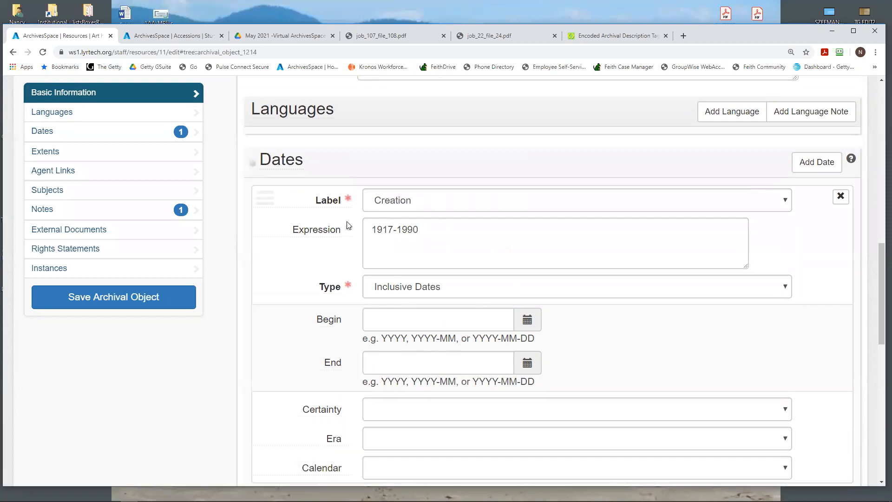
mouse_move(348, 226)
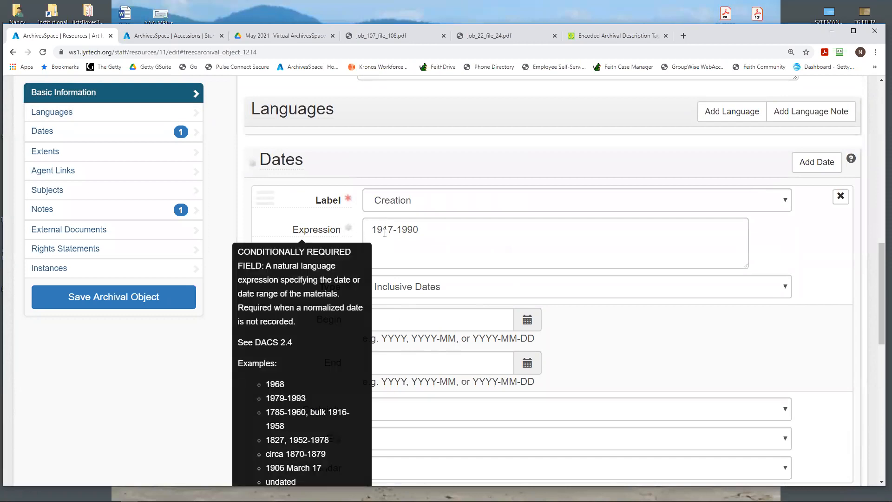
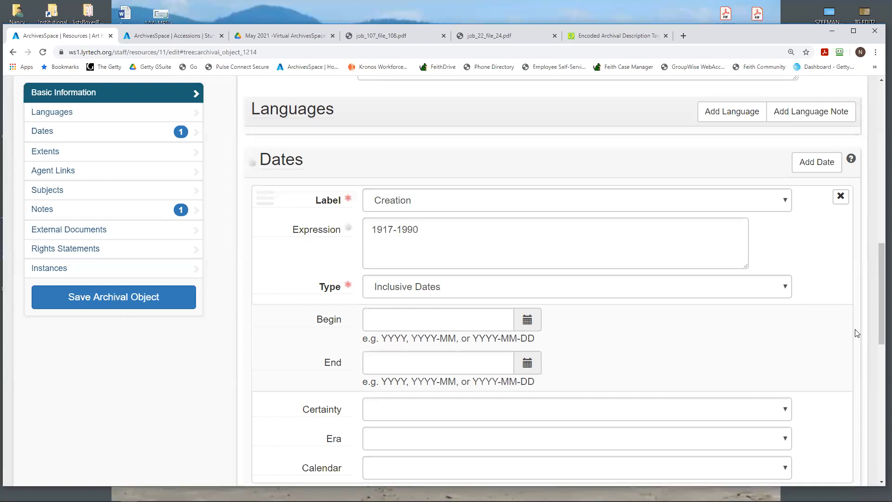
- Examine how series headings, dates and box and folder instances are laid out in the job_22_file_24.pdf and job_107_file_108.pdf finding aids
drag(877, 307, 878, 159)
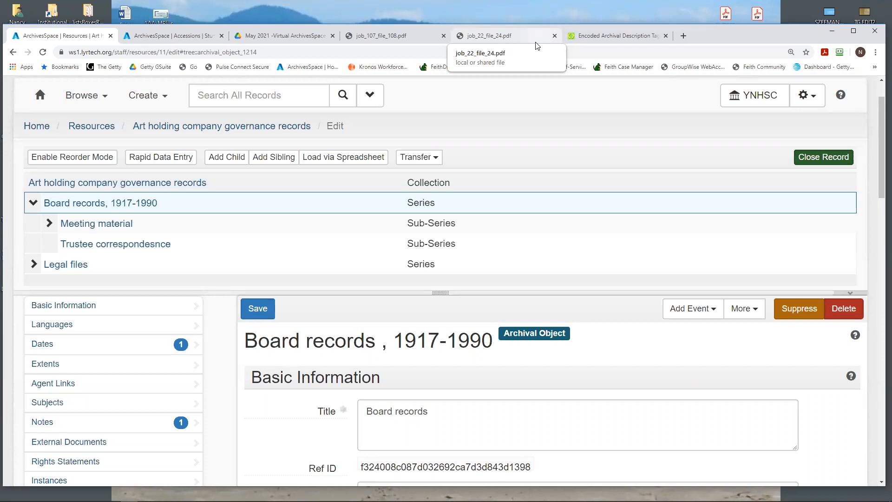
click(415, 44)
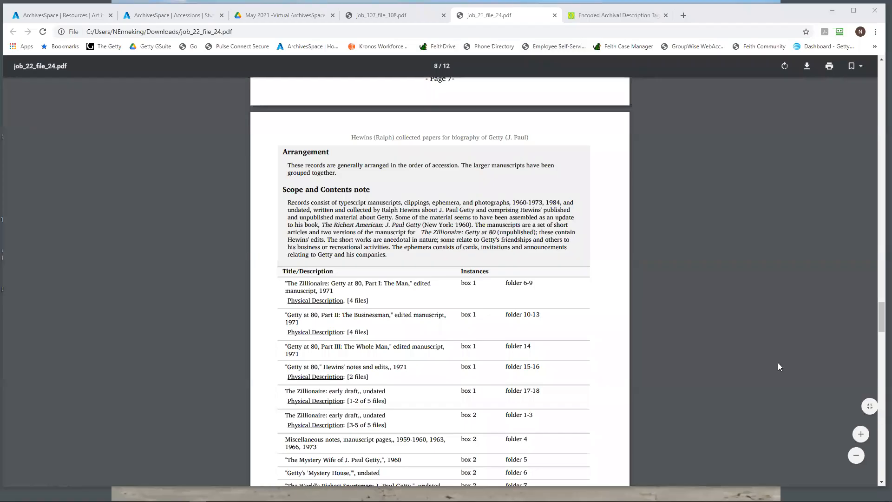
scroll(742, 308, down, 2)
scroll(738, 305, up, 2)
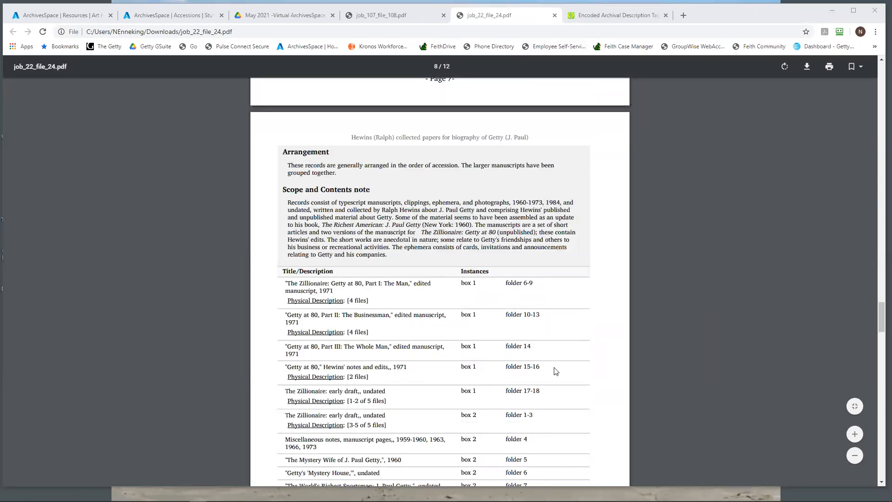
scroll(555, 369, up, 7)
scroll(556, 371, down, 4)
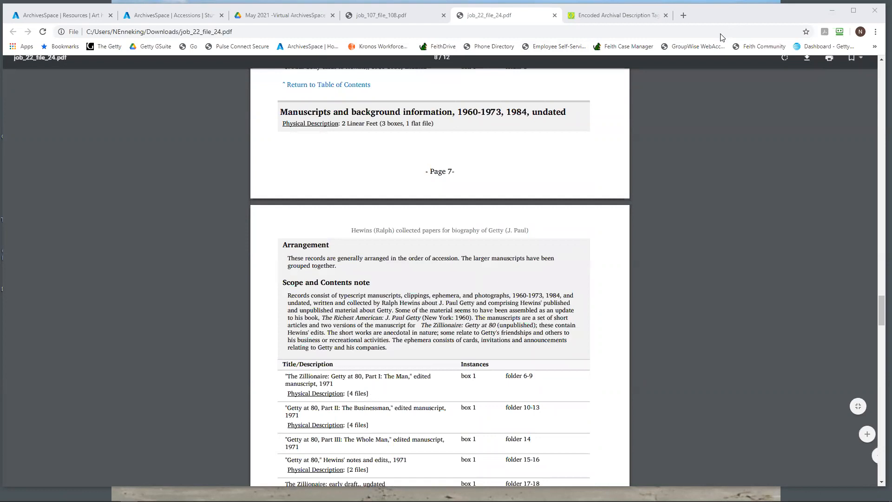
drag(738, 6, 738, 33)
click(423, 42)
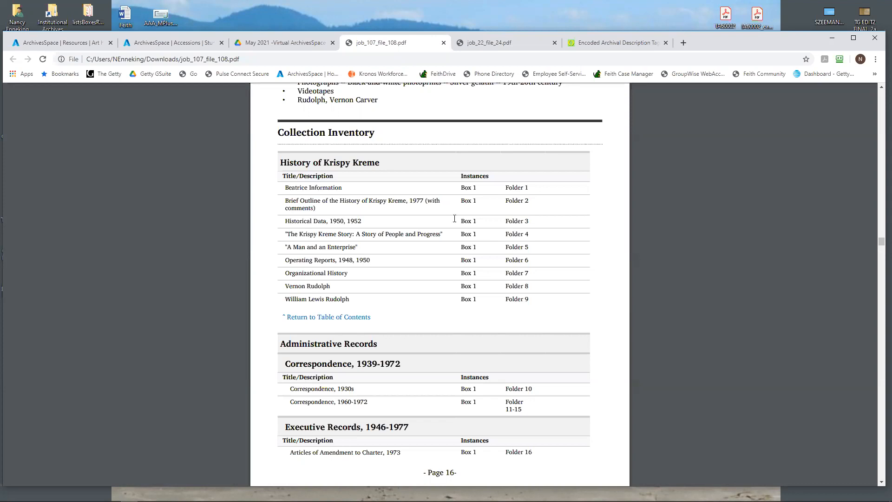
- Return to the Art holding company governance records resource, expand Meeting material and Minutes, and enlarge the resource tree
click(73, 43)
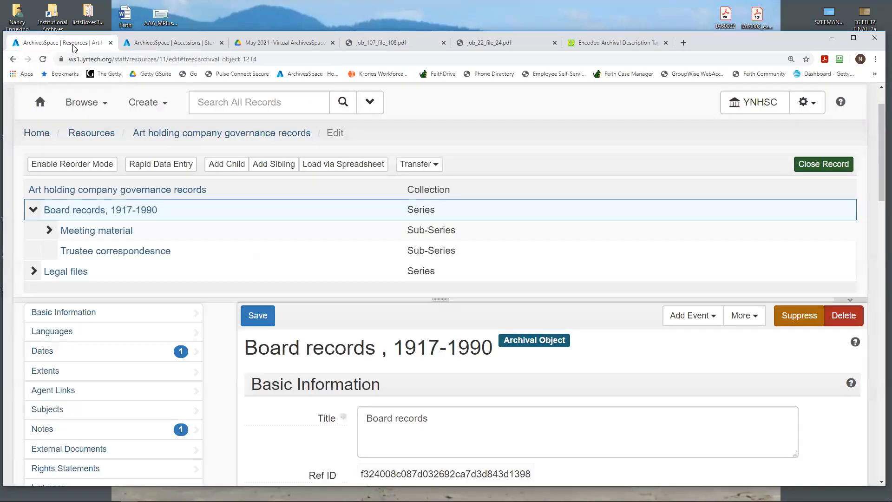
click(48, 231)
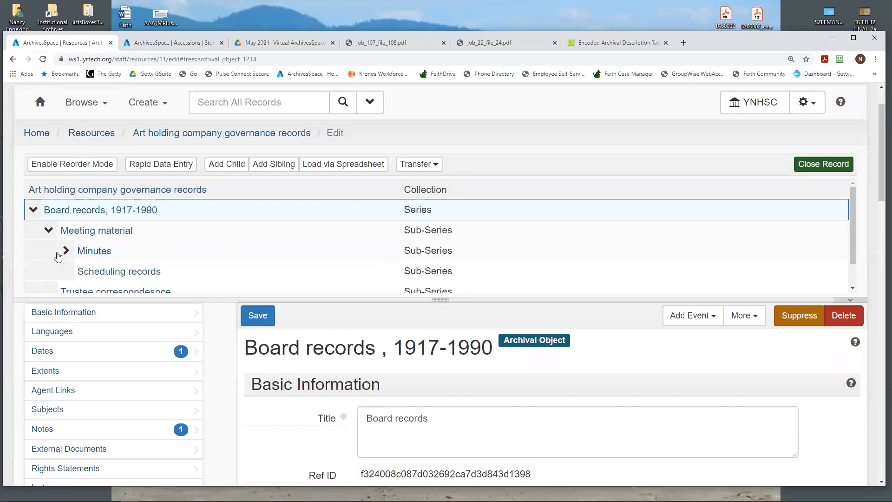
click(66, 252)
scroll(219, 233, down, 3)
scroll(242, 242, up, 2)
drag(440, 300, 435, 332)
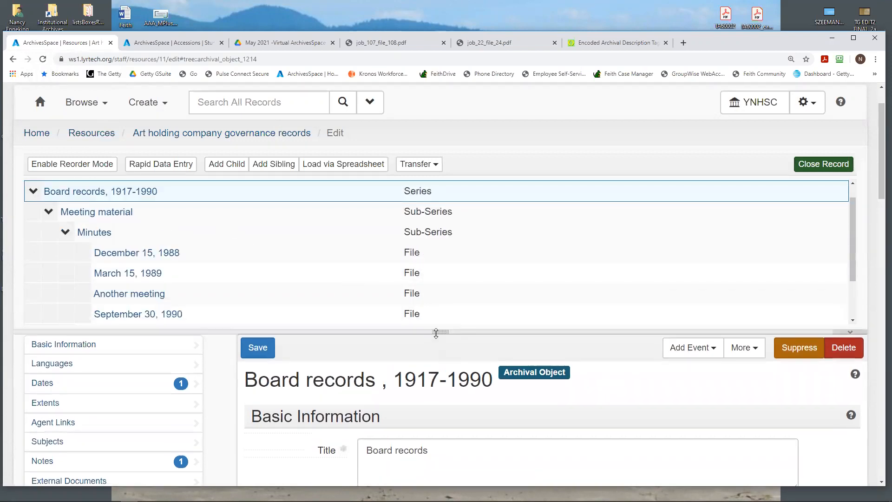
- Open the December 15, 1988 file under Minutes and go to its Instances section
click(100, 255)
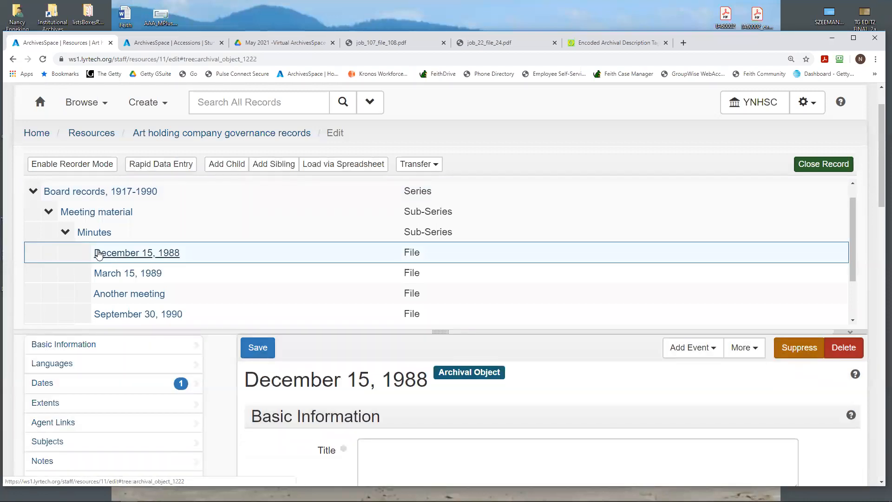
scroll(98, 261, down, 1)
scroll(269, 295, down, 2)
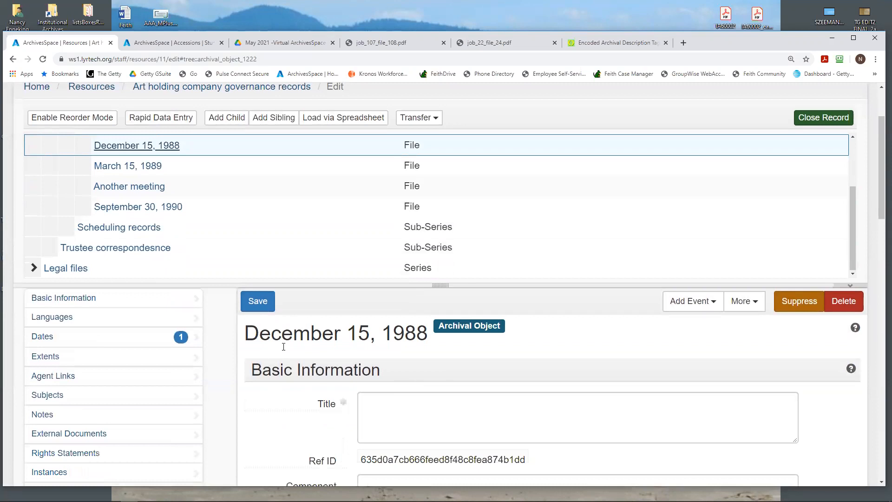
scroll(286, 363, down, 1)
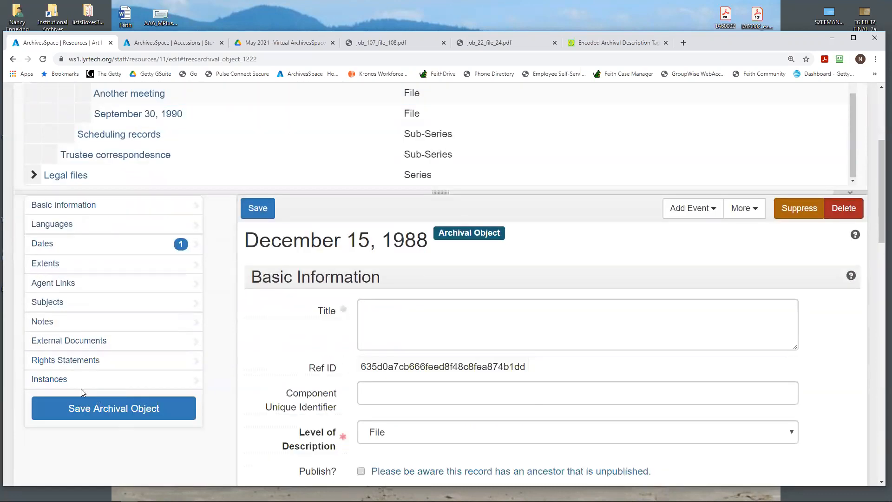
click(41, 382)
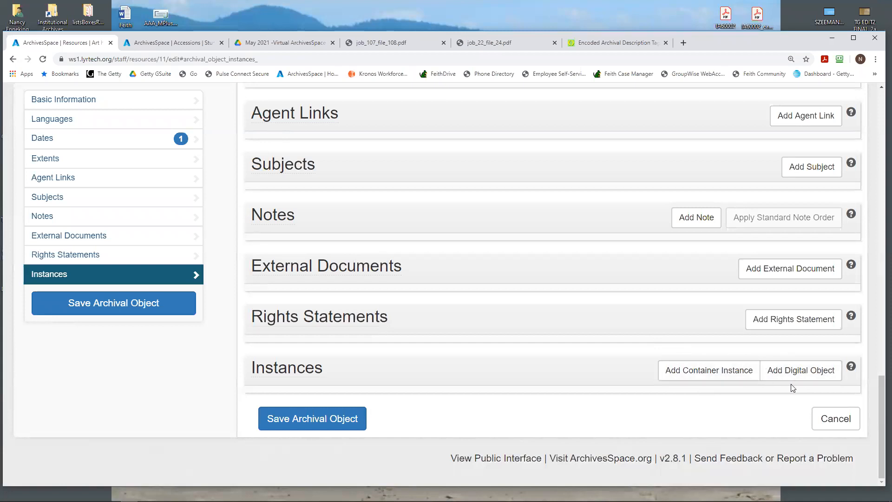
- Add a container instance of type Mixed Materials to the December 15, 1988 file
click(694, 374)
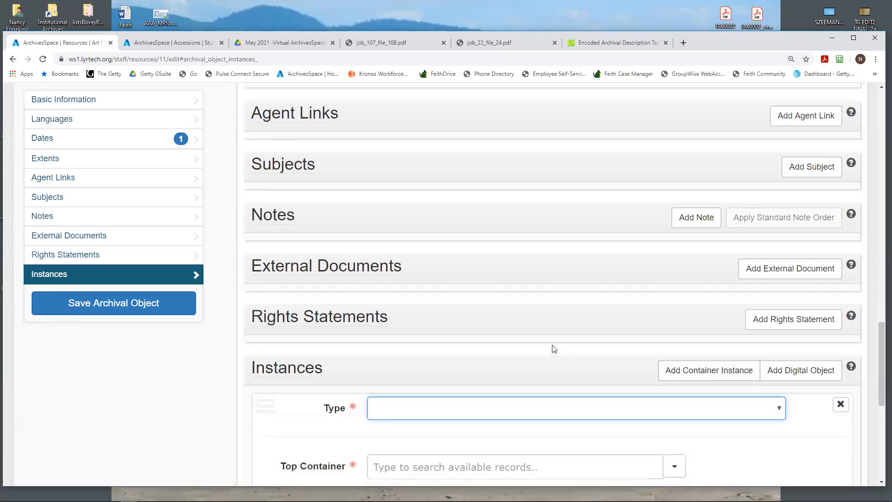
scroll(553, 346, down, 3)
scroll(553, 345, down, 2)
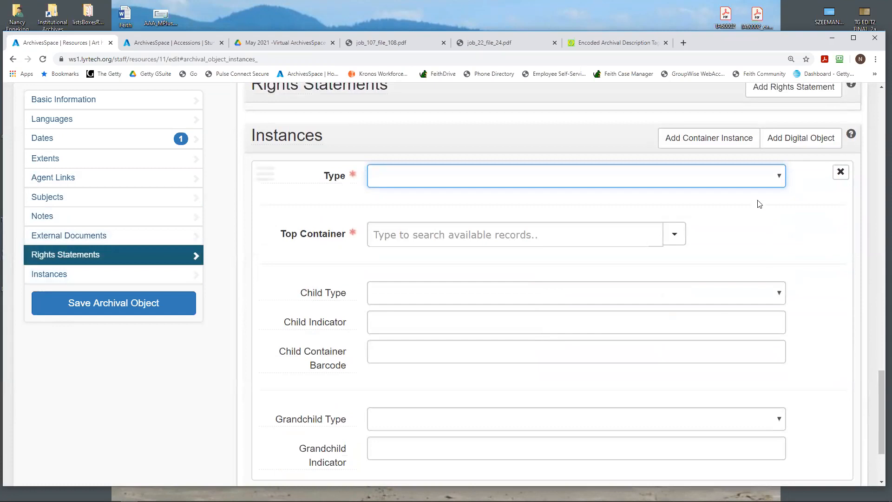
click(684, 181)
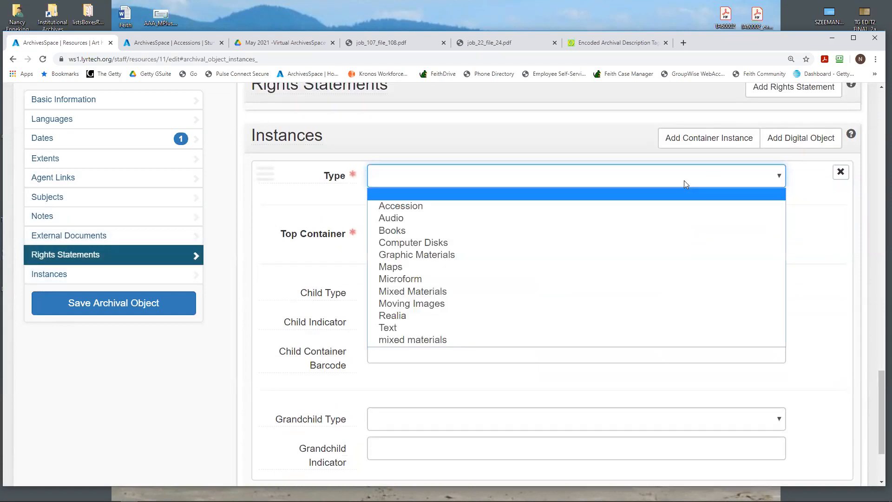
click(418, 290)
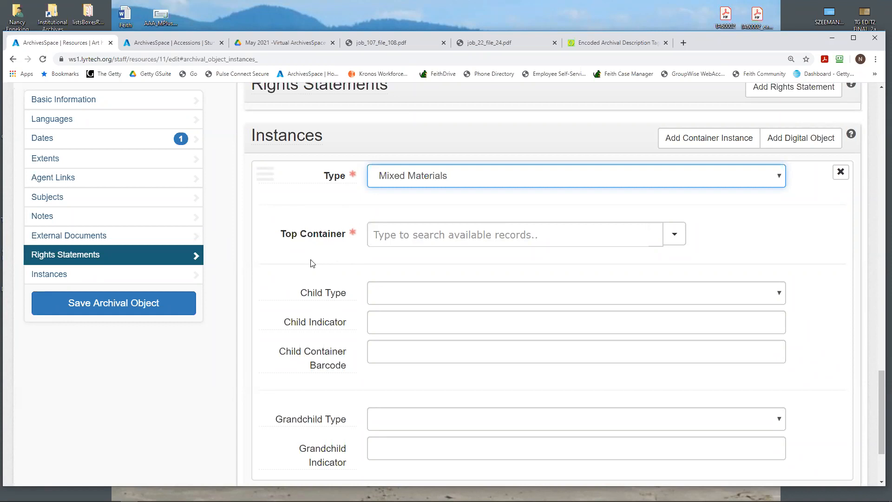
- Review the available Child Type and Grandchild Type options of the container instance without choosing any
click(386, 298)
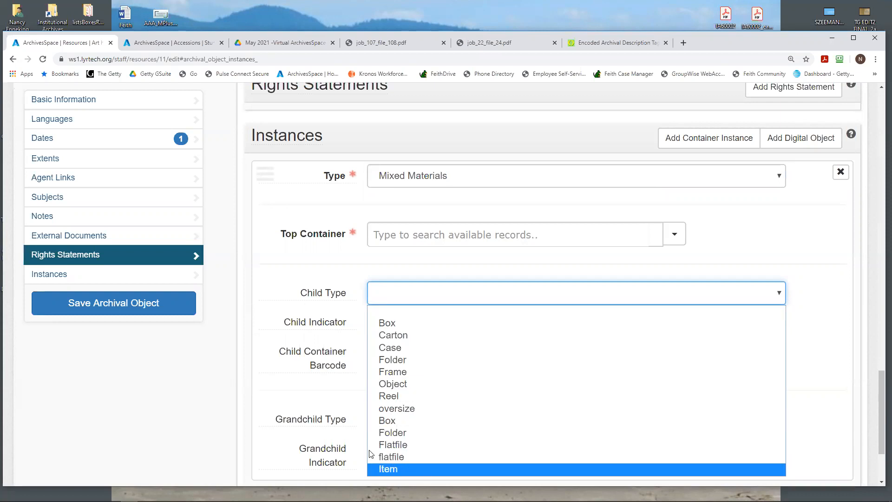
click(410, 293)
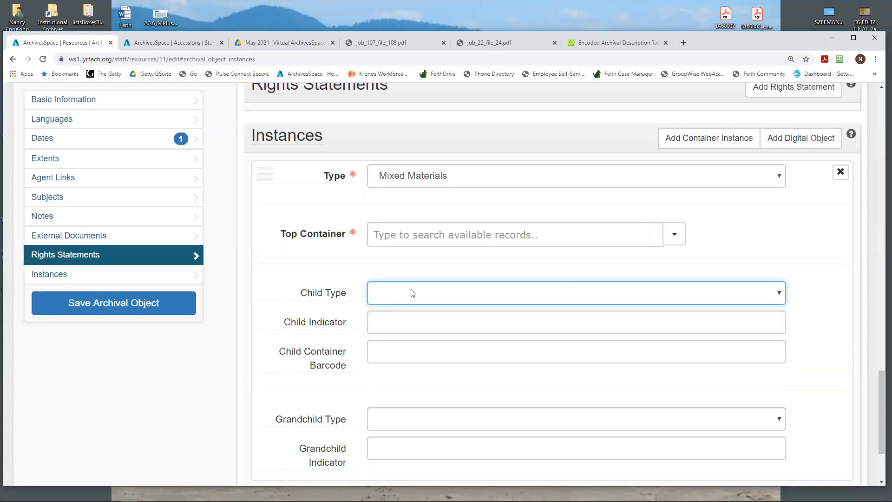
click(418, 422)
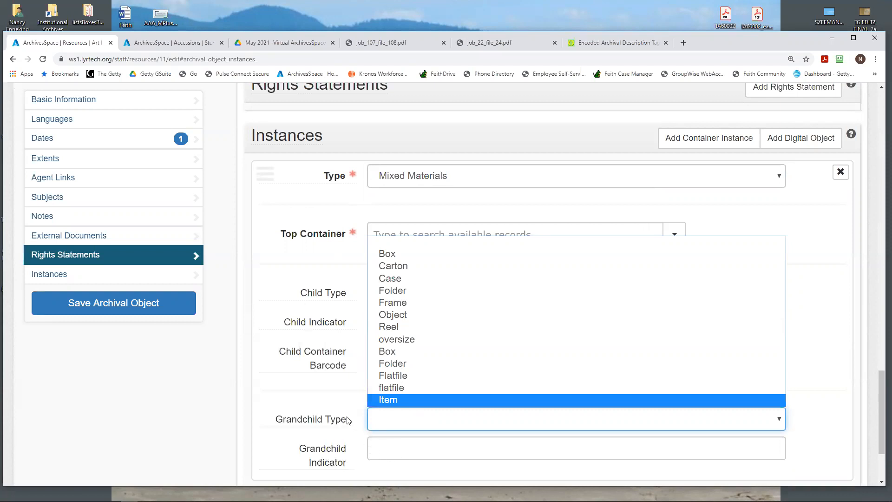
click(296, 397)
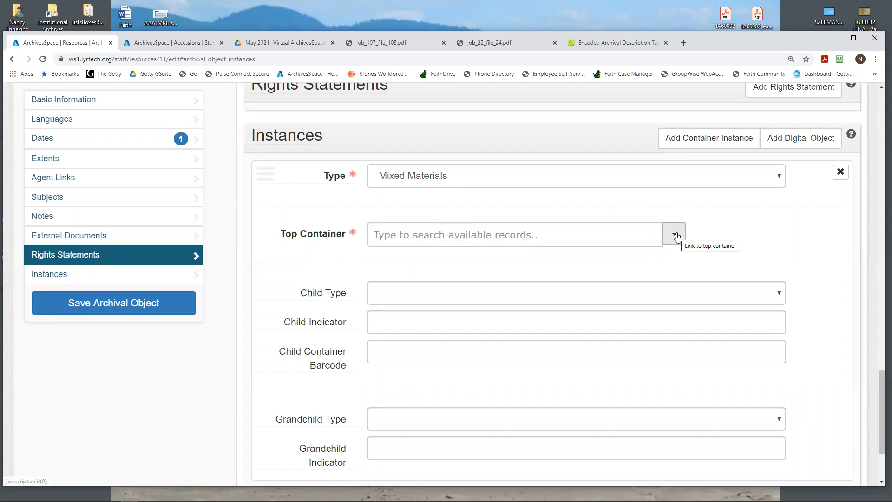
- Create a new top container of type Box with indicator 20 and link it to the instance
click(671, 238)
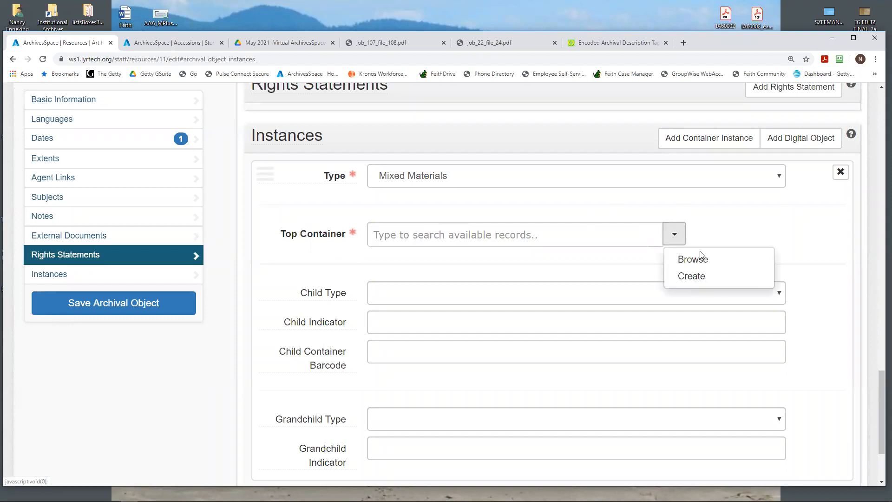
click(691, 277)
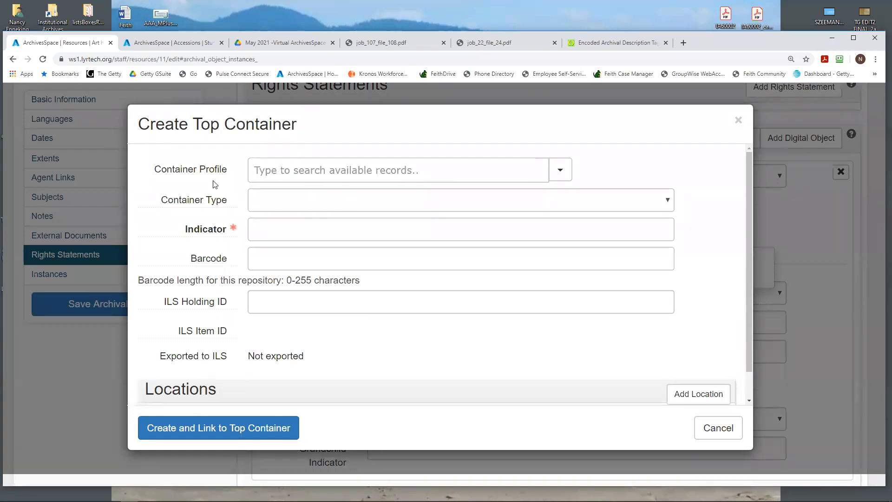
click(331, 205)
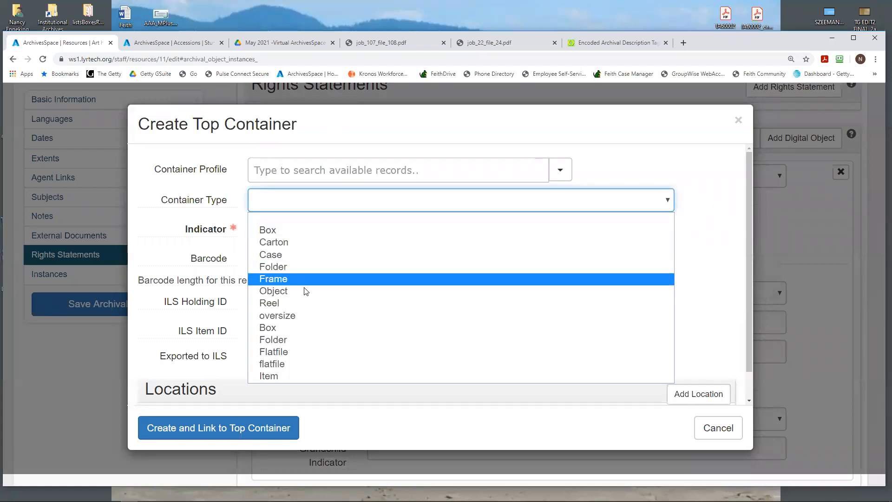
click(266, 233)
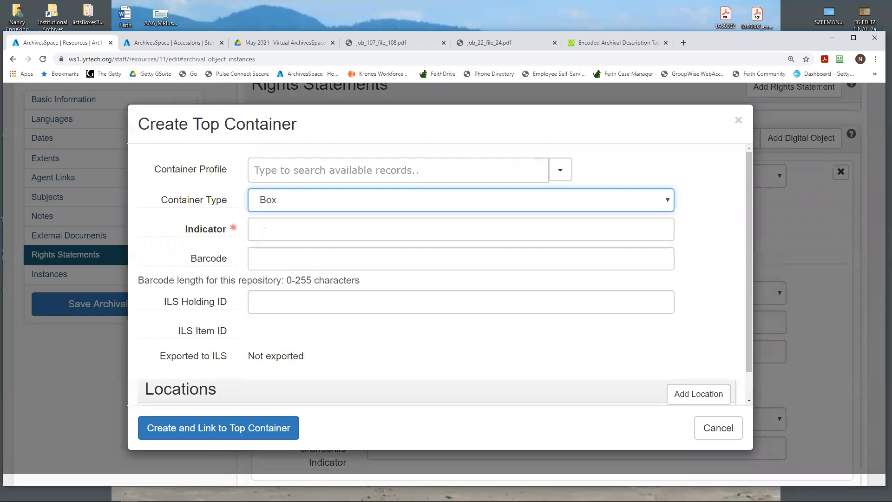
click(265, 230)
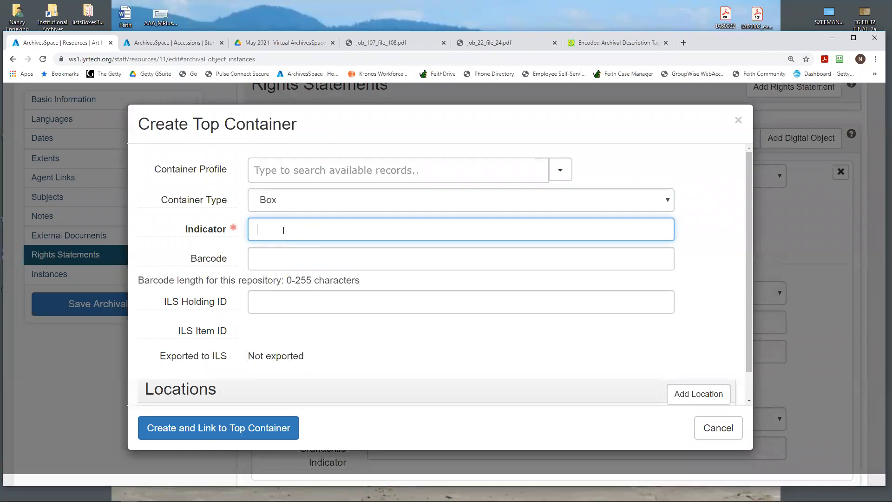
text(20)
click(186, 428)
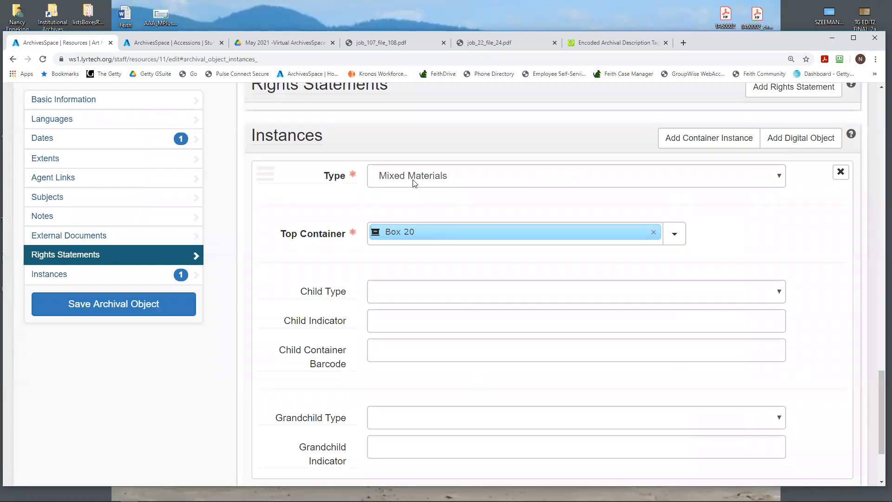
- Set the instance's child type to Folder with child indicator 2-5 and save the archival object
click(390, 296)
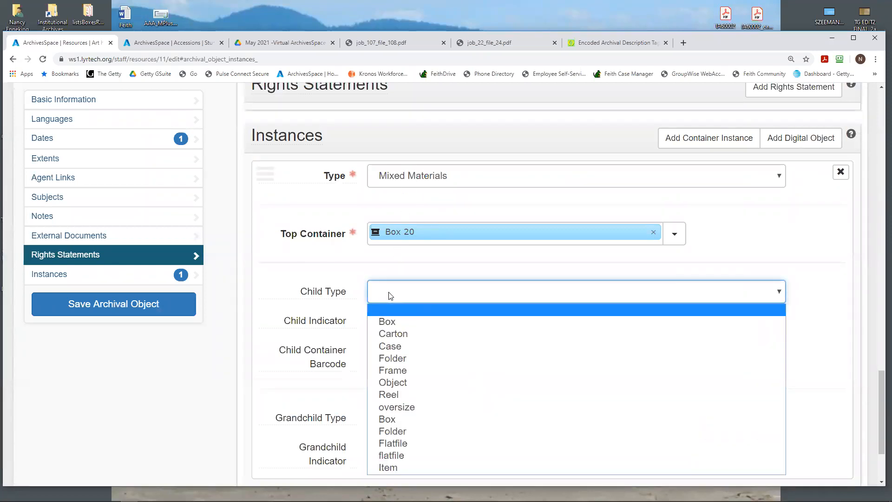
click(394, 358)
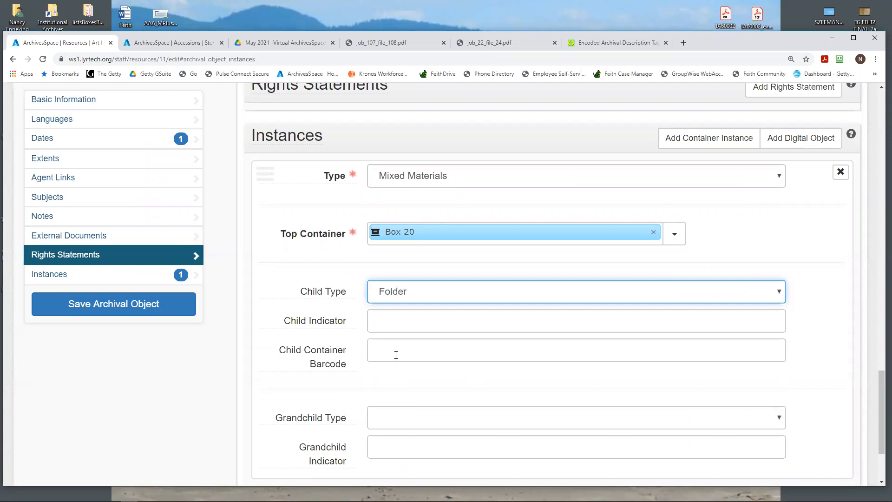
click(391, 323)
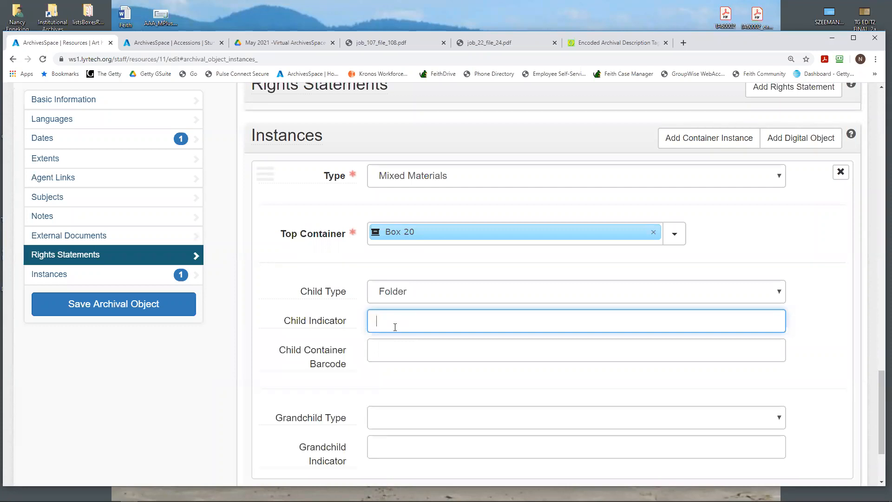
text(2-5)
scroll(670, 250, down, 2)
scroll(664, 249, up, 1)
click(77, 310)
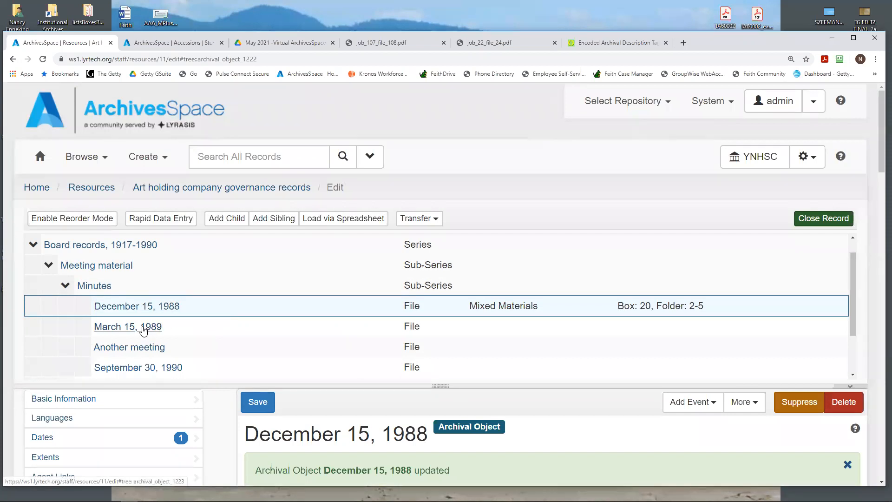
- Add a container instance of type Mixed Materials to the March 15, 1989 file
click(144, 327)
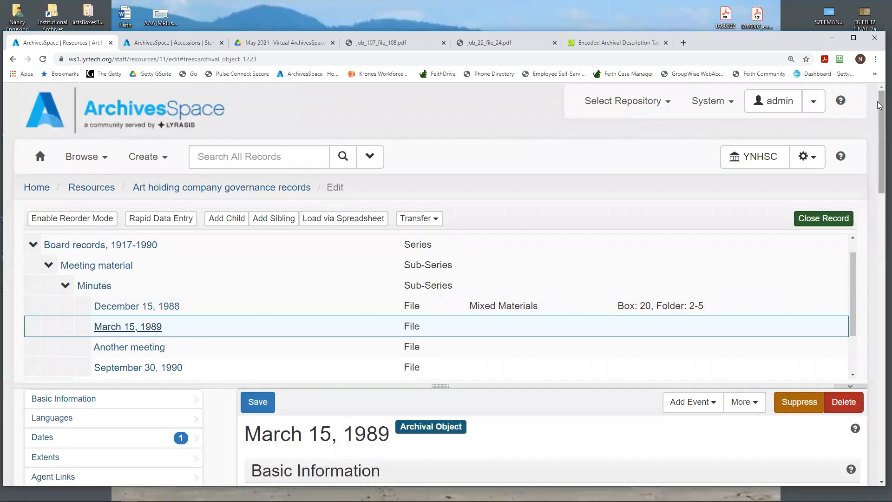
drag(880, 93, 879, 123)
scroll(123, 392, down, 3)
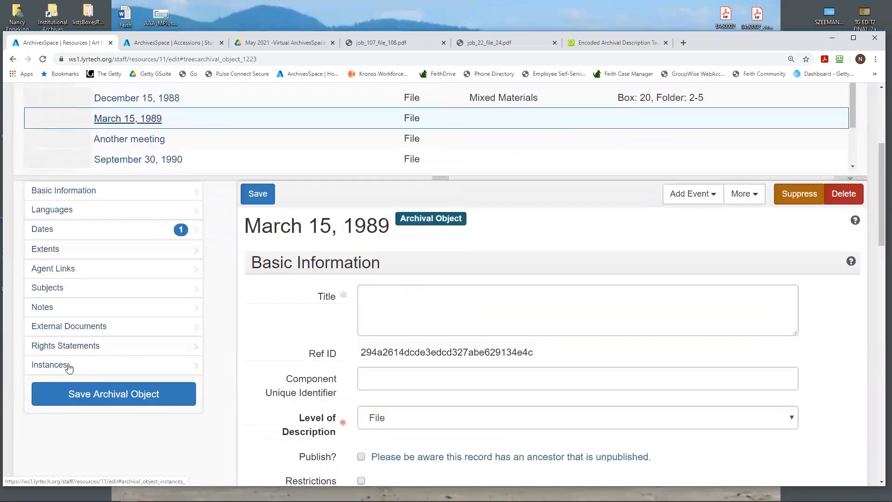
click(67, 364)
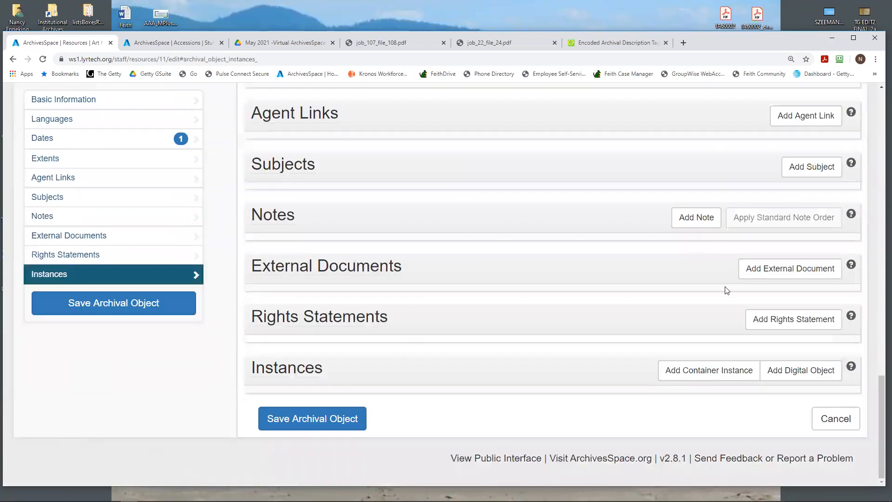
click(714, 370)
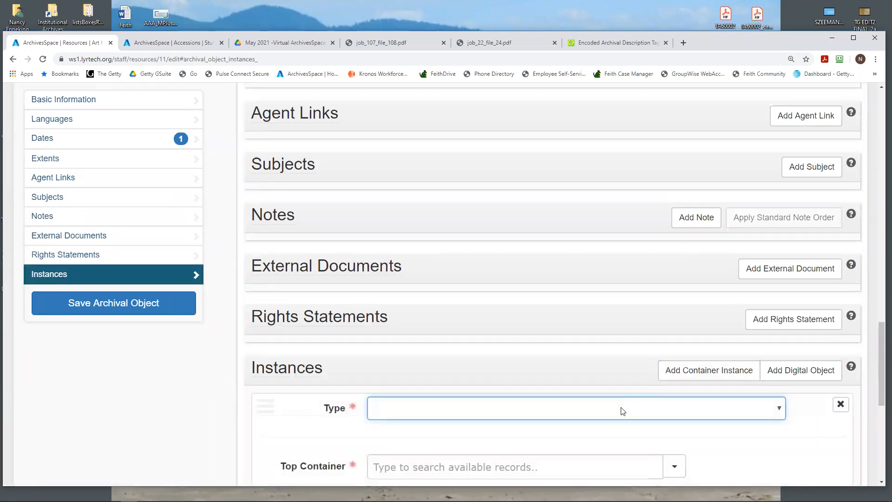
click(618, 411)
click(429, 342)
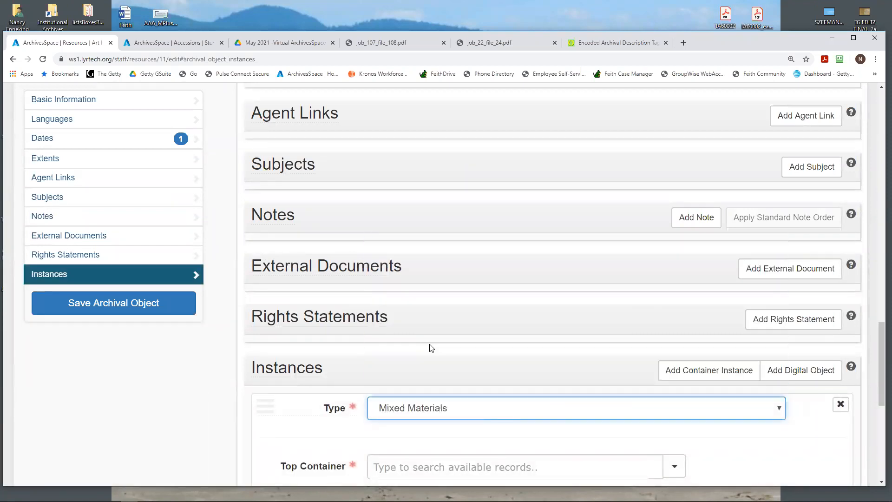
- Search for 20 as the instance's top container and link the existing Box 20
scroll(233, 376, down, 4)
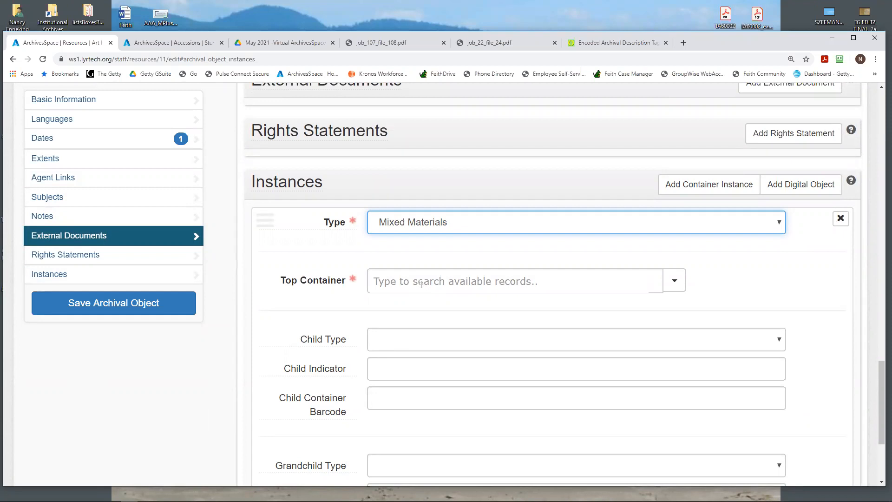
click(421, 285)
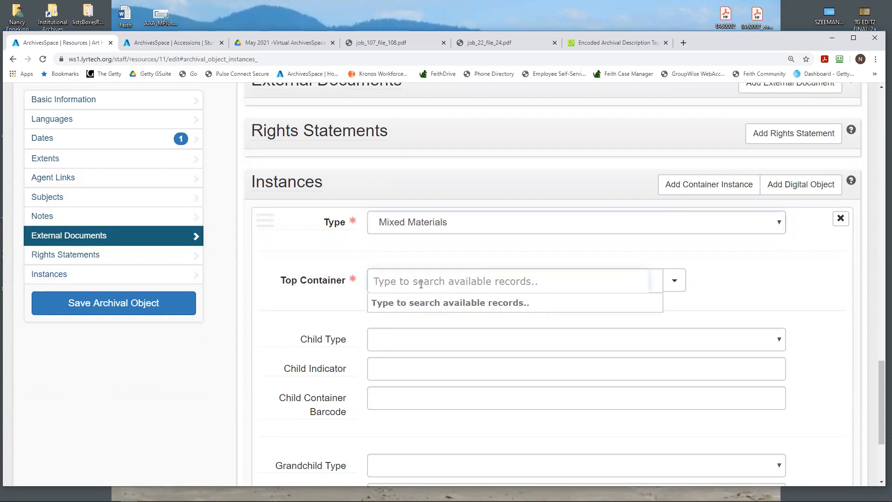
text(20)
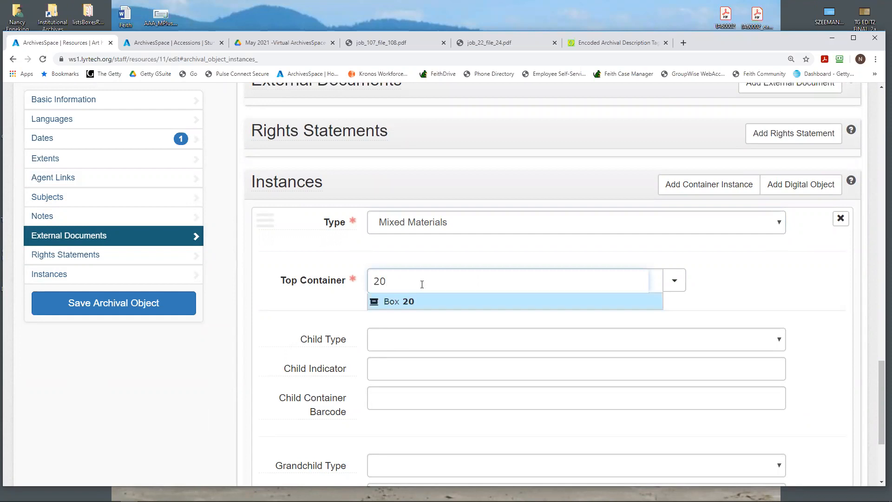
click(391, 302)
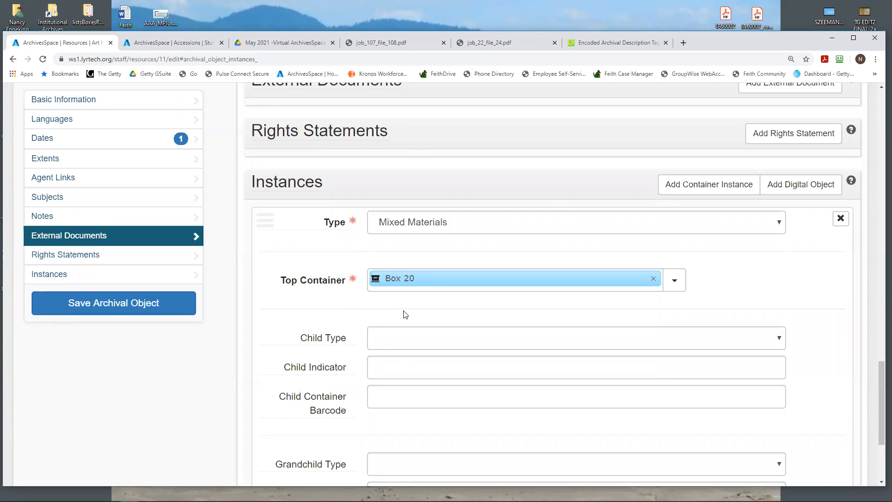
- Set the instance's child type to Folder with child indicator 6-7 and save the archival object
click(403, 337)
click(402, 285)
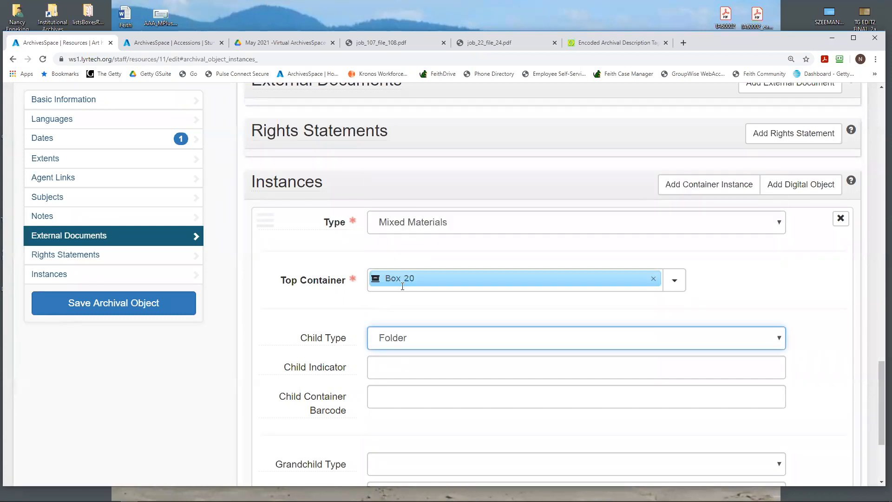
click(409, 367)
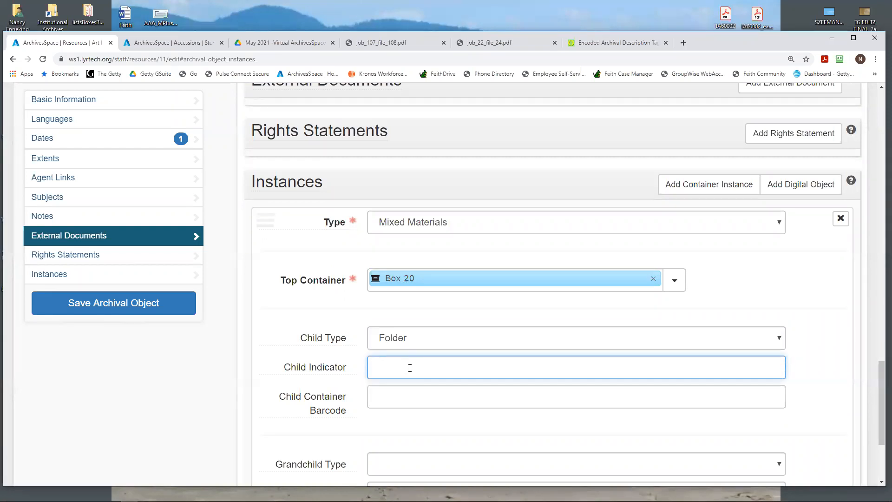
text(6-7)
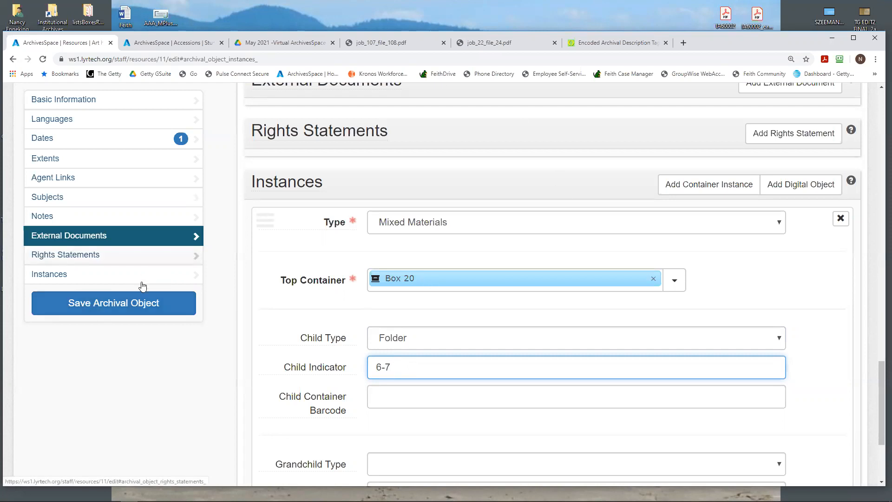
click(116, 307)
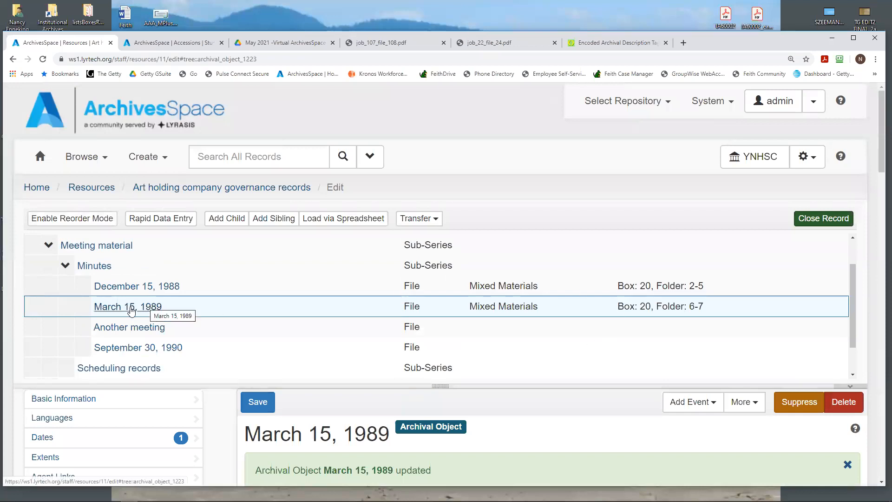
- Add a second container instance, of type Graphic Materials, to the March 15, 1989 file
scroll(130, 310, down, 1)
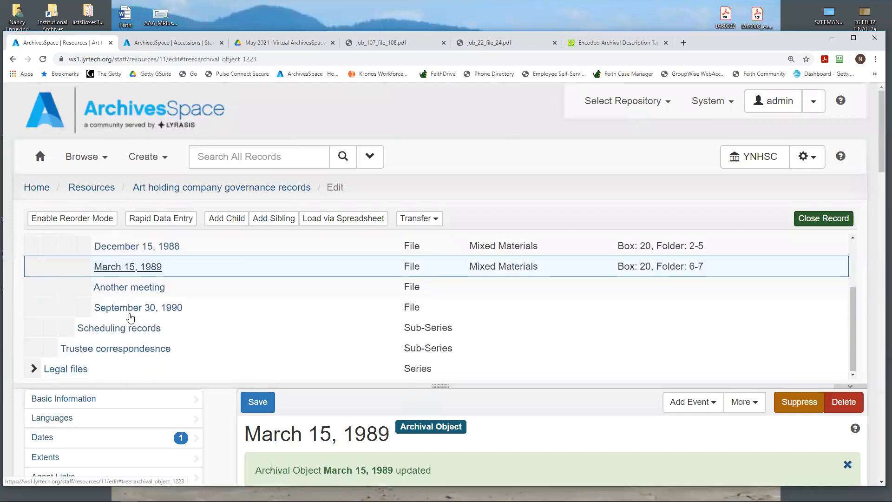
scroll(113, 401, down, 1)
scroll(93, 353, down, 5)
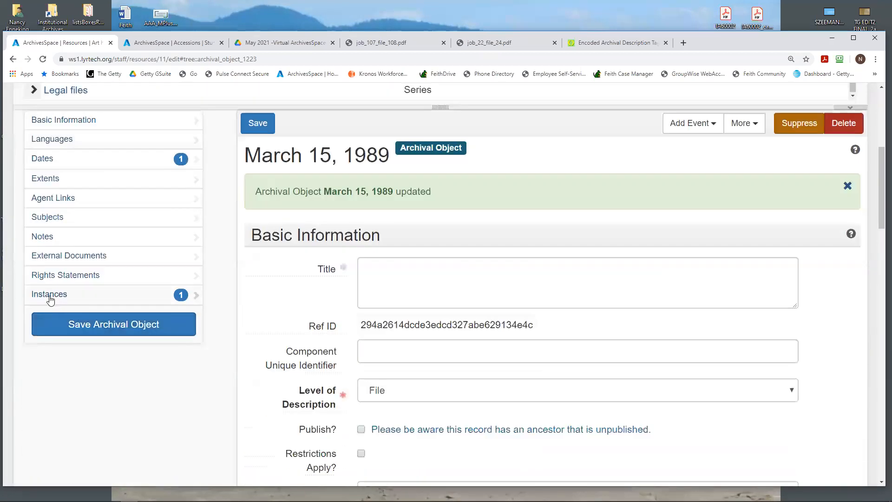
click(52, 296)
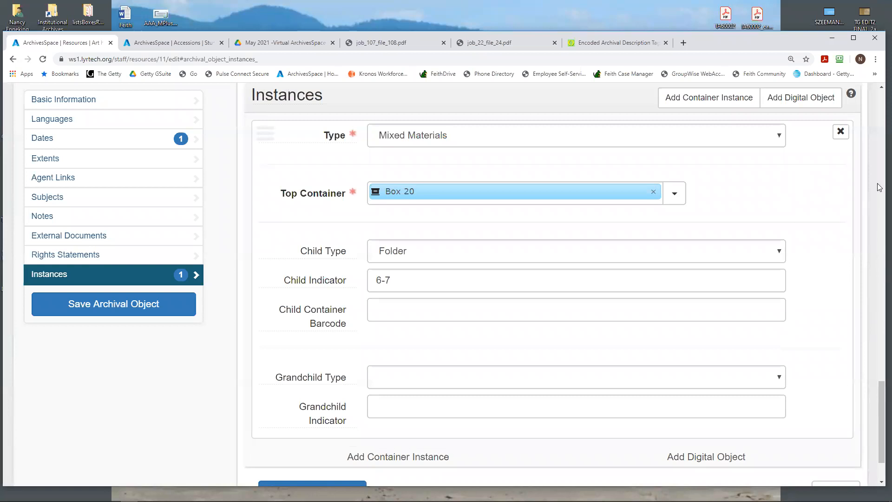
scroll(877, 416, down, 2)
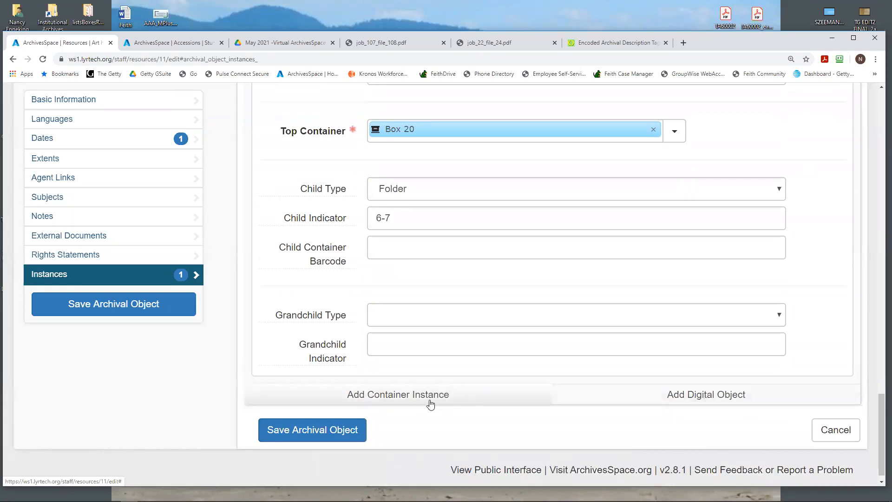
click(349, 396)
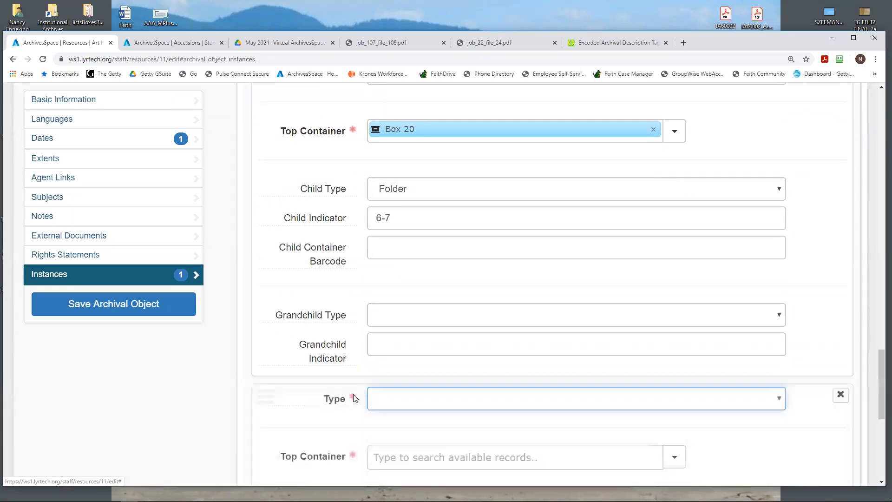
click(406, 406)
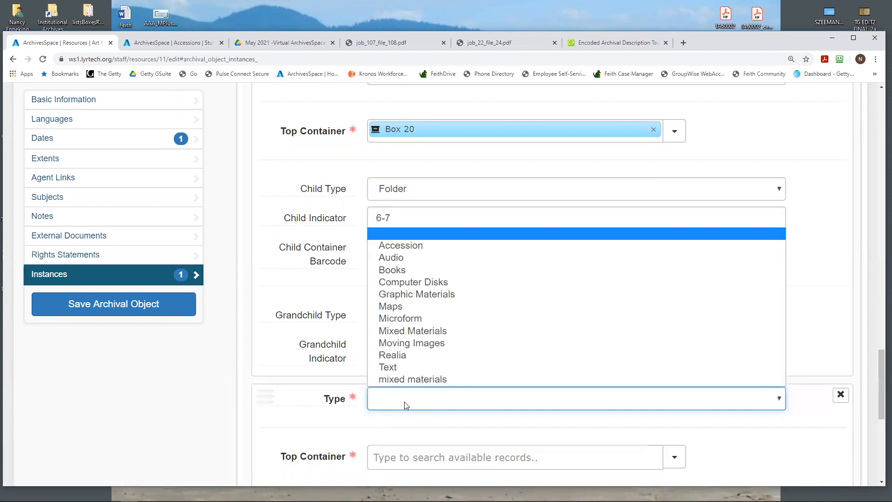
click(429, 294)
- Create and link a new top container of type Flatfile with indicator 12 for the Graphic Materials instance, and save the archival object
scroll(427, 311, down, 3)
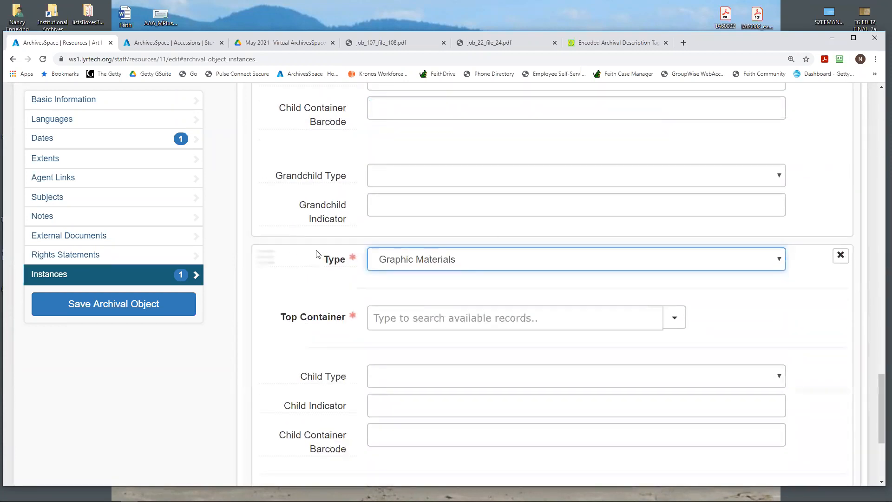
mouse_move(319, 255)
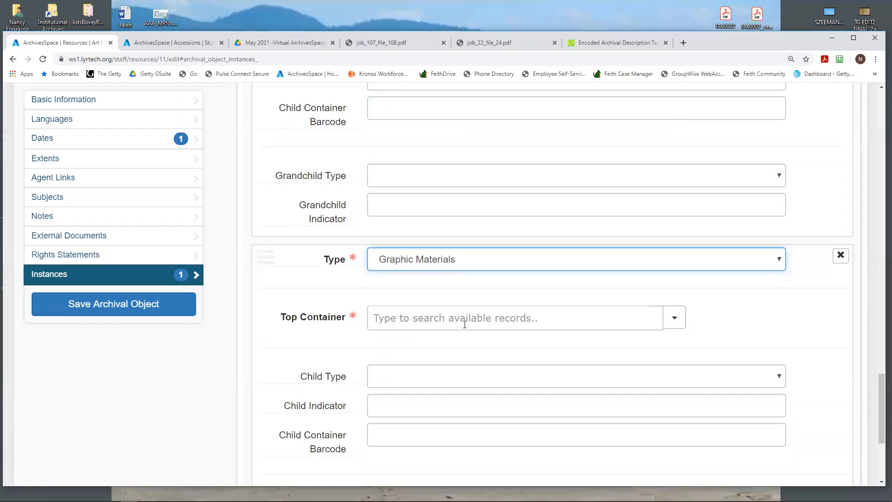
click(675, 320)
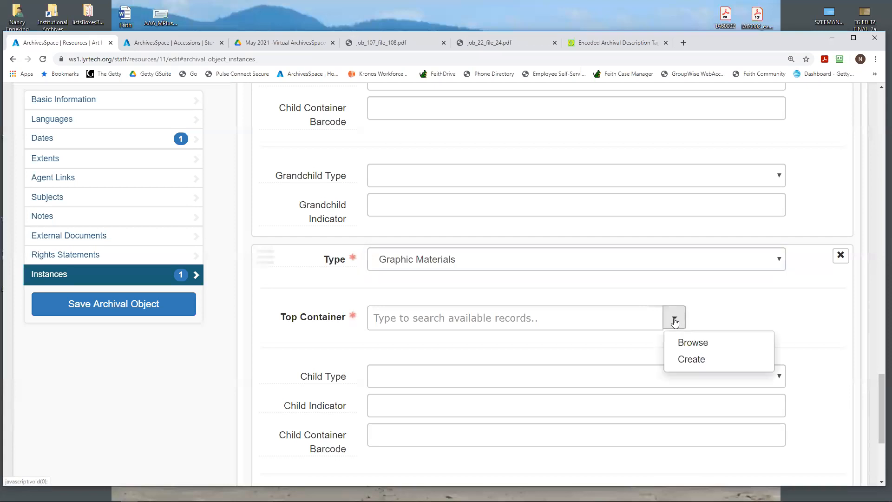
click(690, 361)
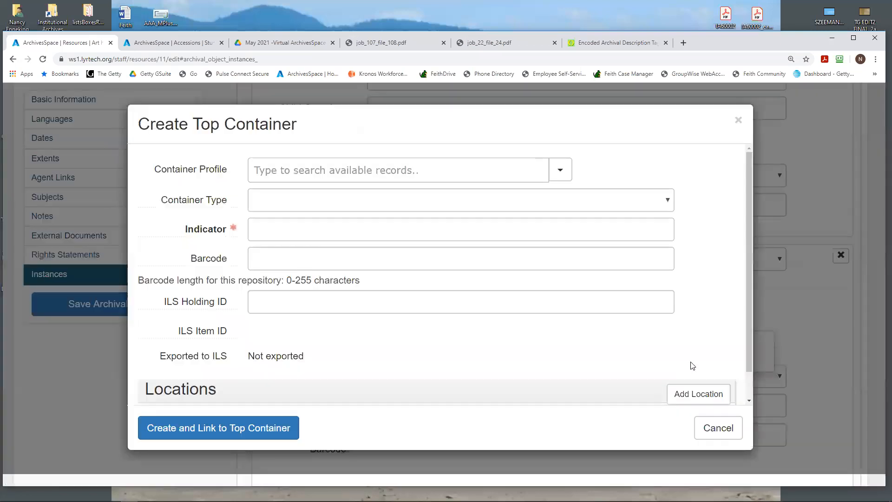
click(315, 200)
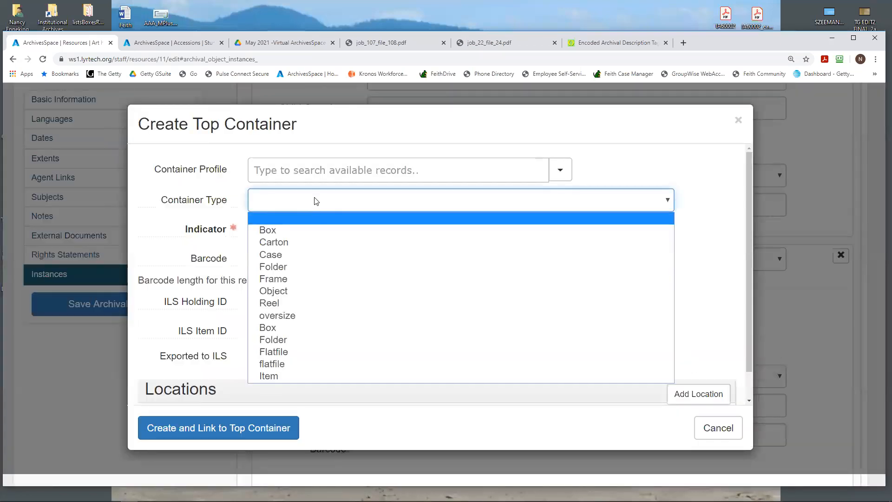
click(294, 351)
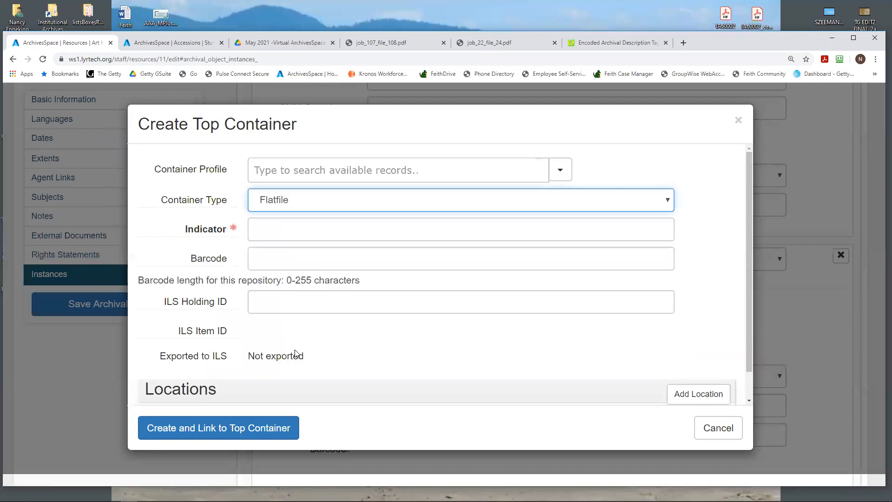
click(291, 233)
text(12)
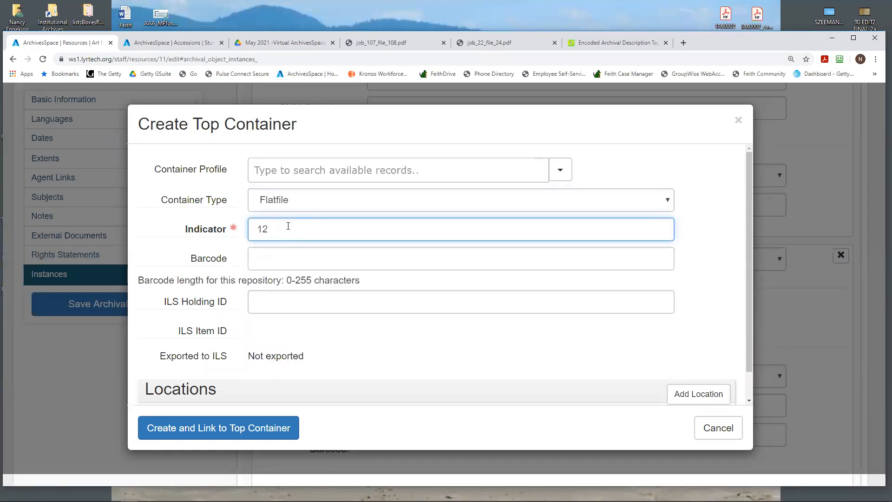
click(269, 427)
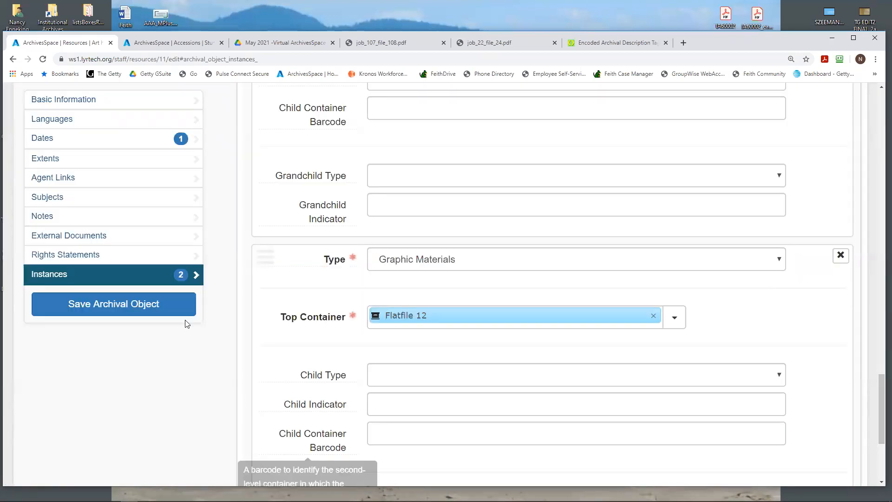
click(151, 304)
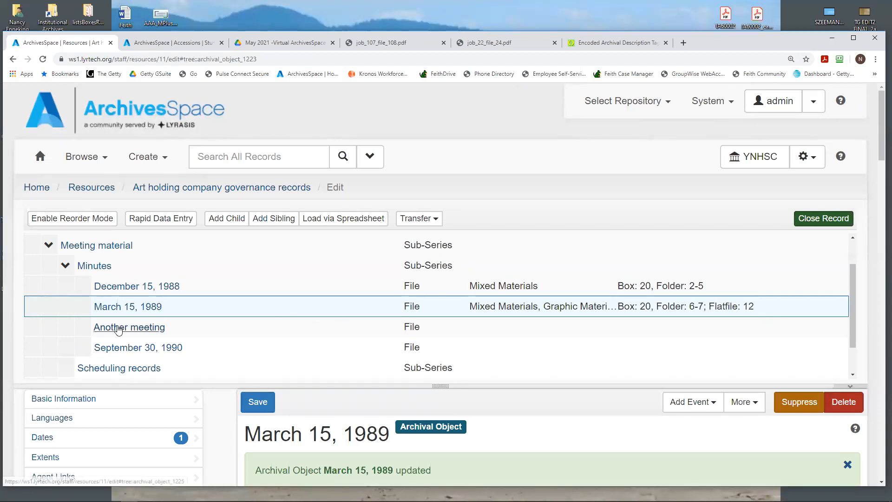
- Add a container instance of type Mixed Materials to the Another meeting file
click(119, 328)
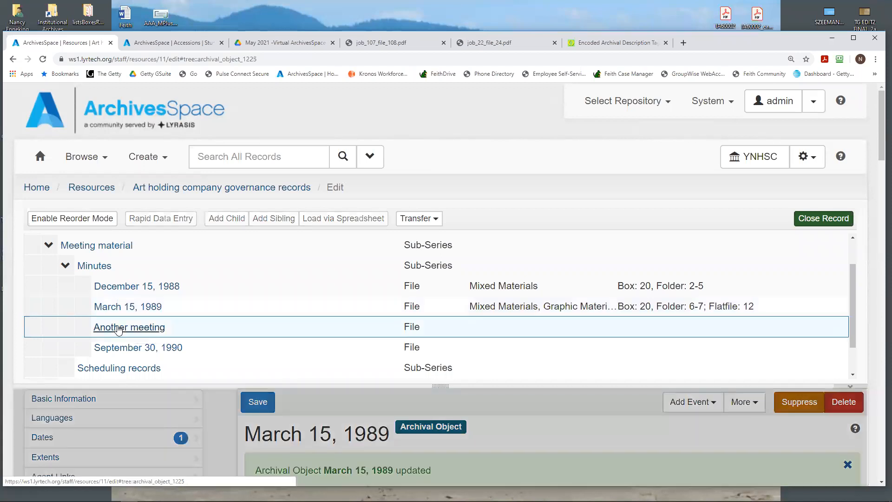
scroll(162, 309, down, 1)
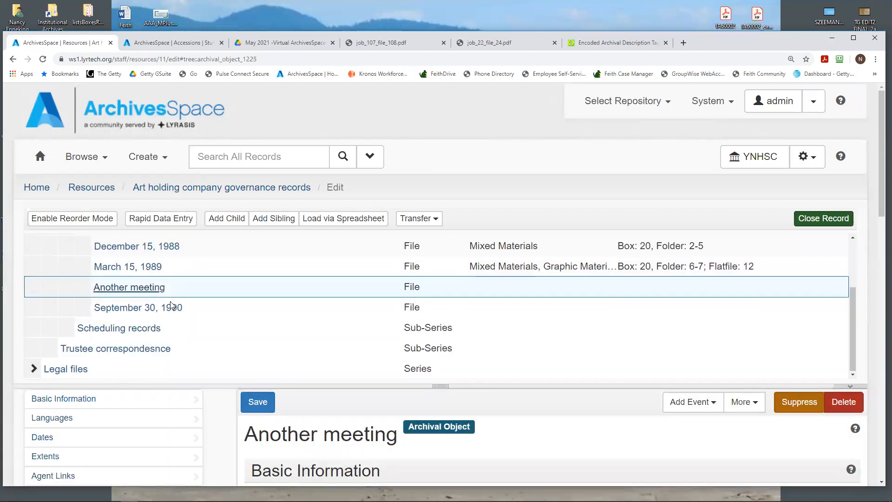
scroll(153, 430, down, 6)
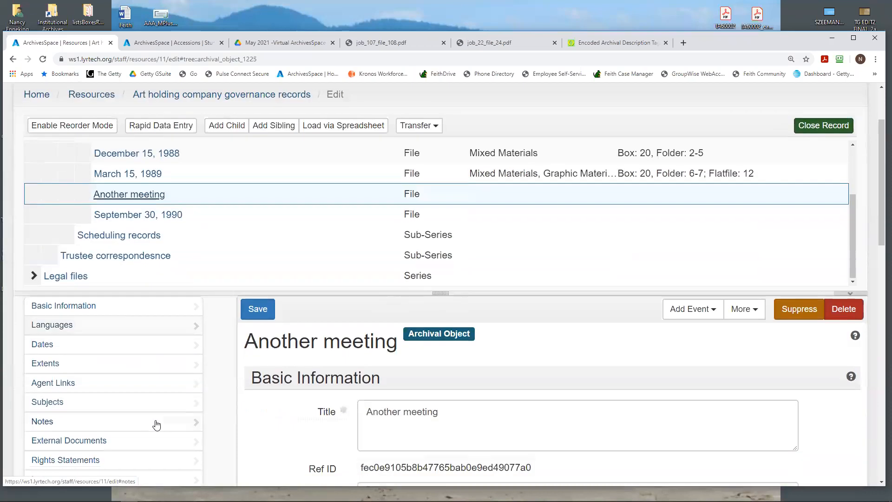
click(89, 295)
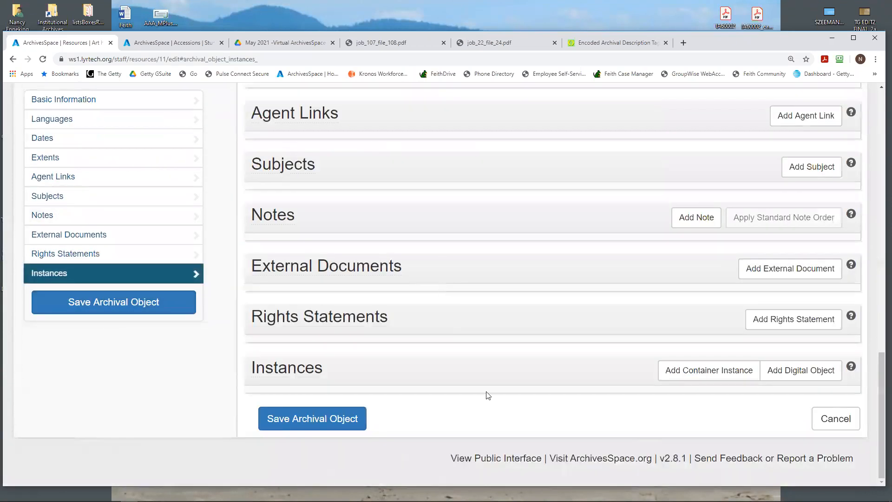
click(702, 374)
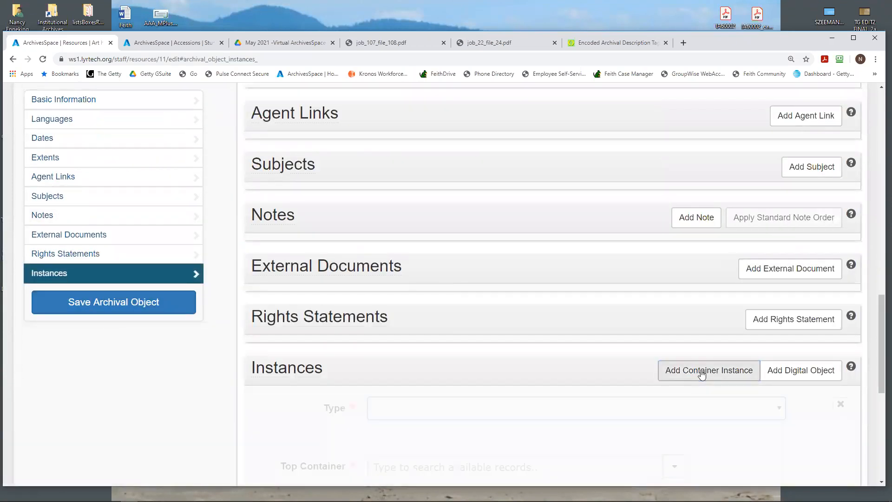
click(599, 269)
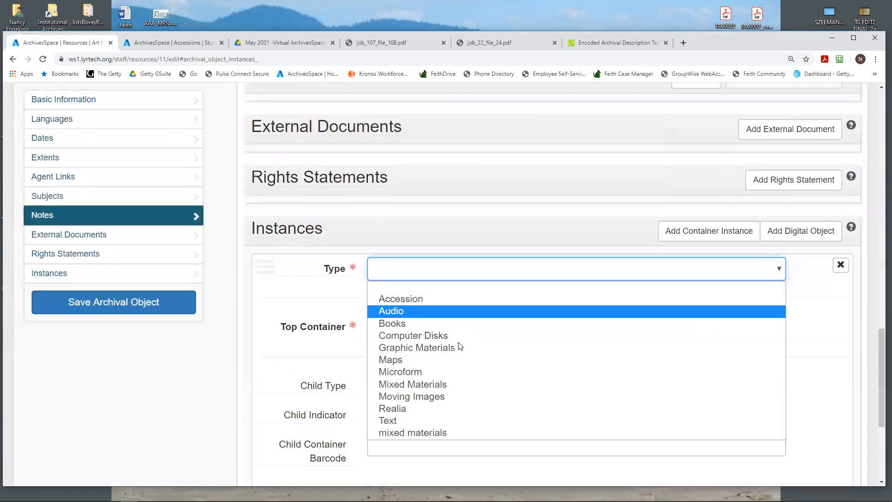
click(453, 386)
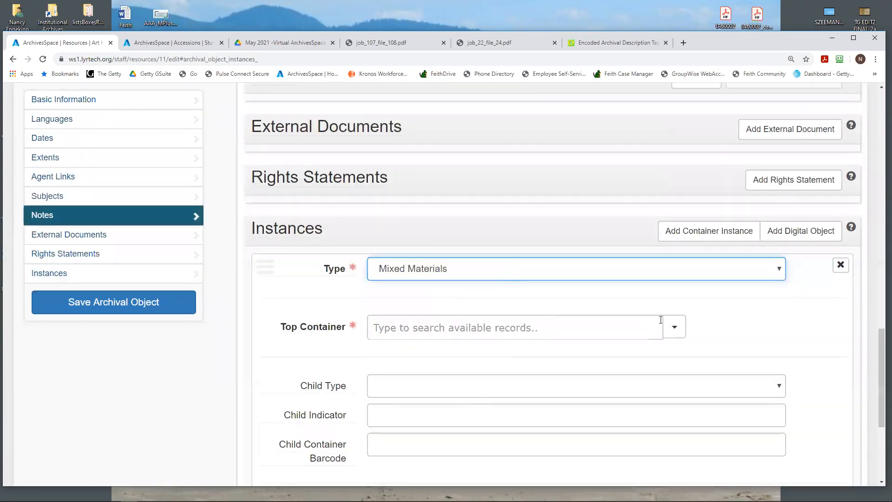
- Create and link a new top container of type Box with indicator 21 for the Mixed Materials instance
click(675, 334)
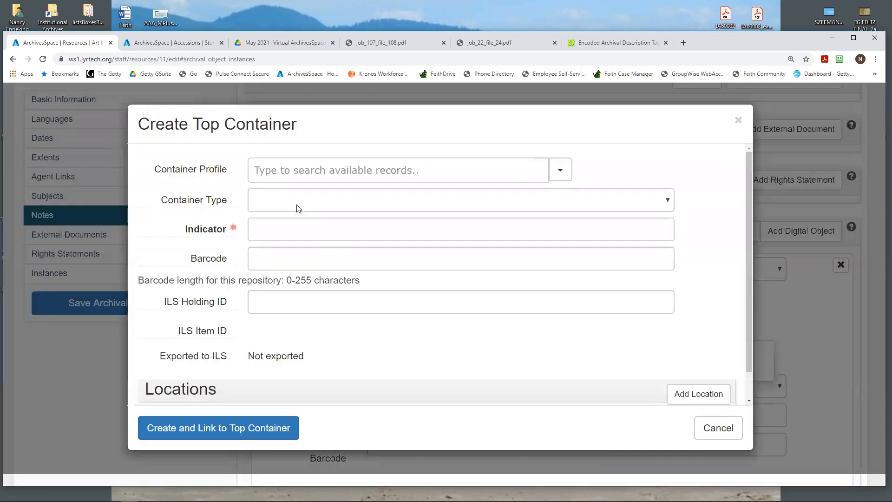
click(295, 204)
click(306, 229)
click(306, 230)
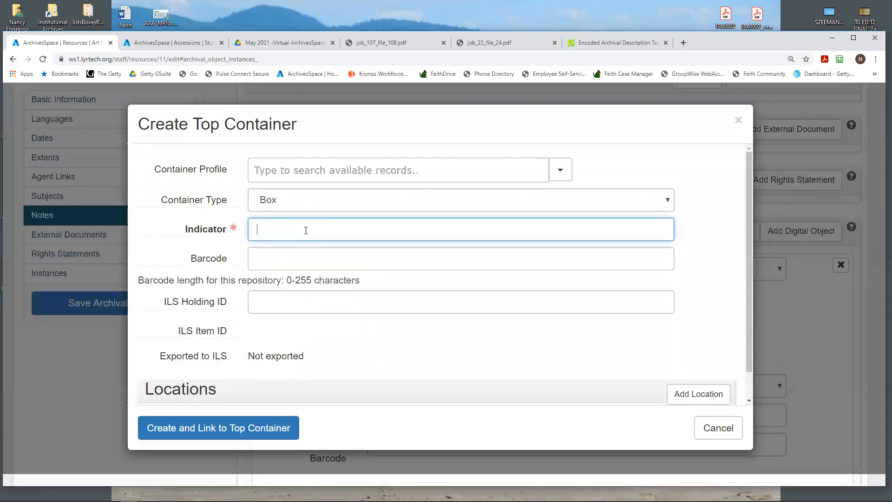
click(209, 427)
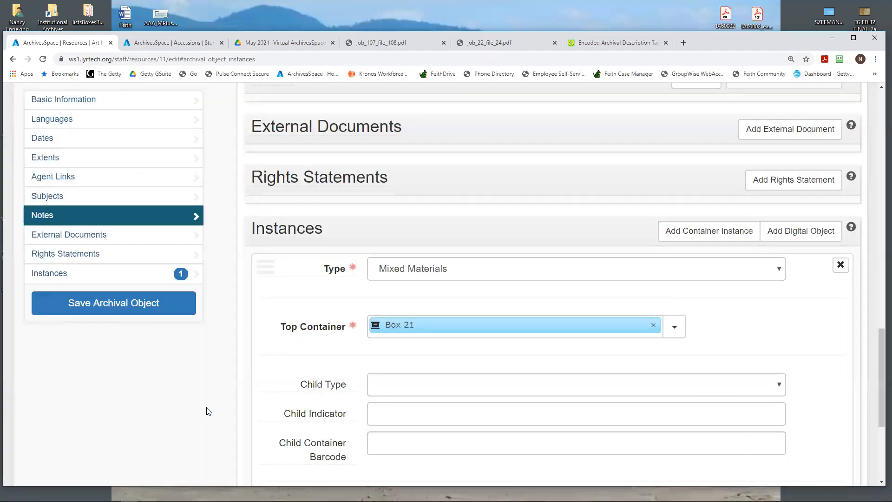
scroll(417, 319, down, 2)
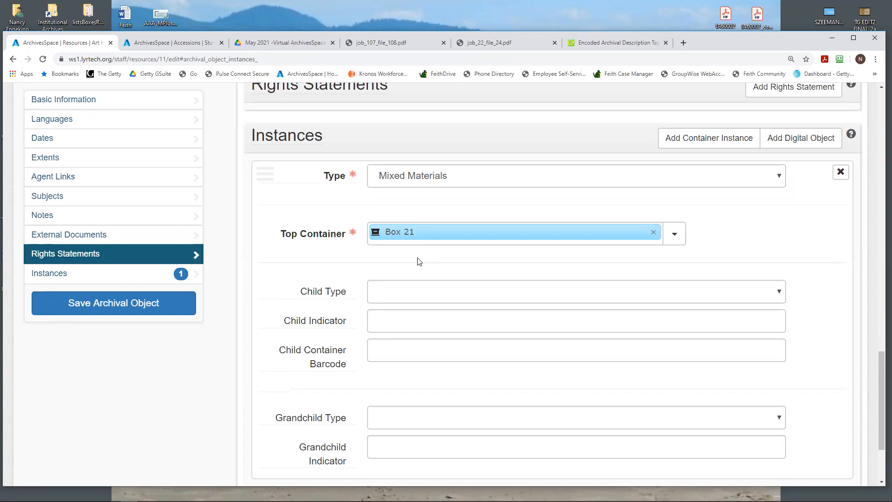
click(450, 294)
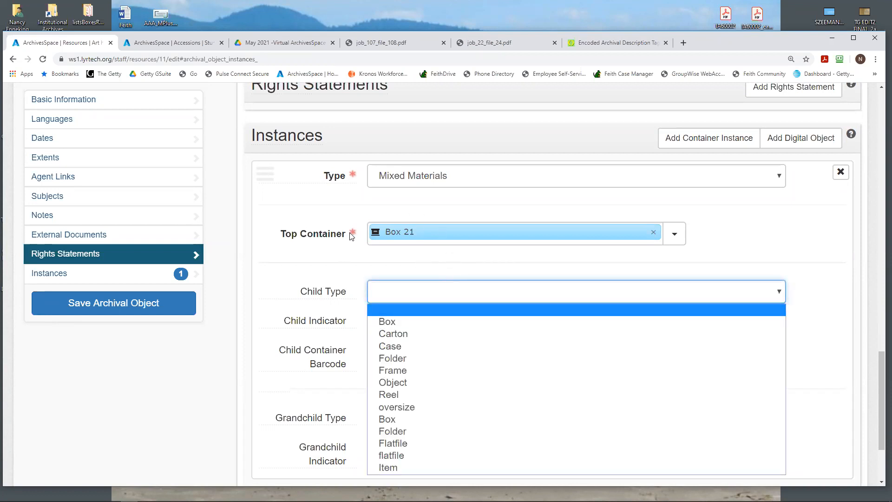
click(373, 255)
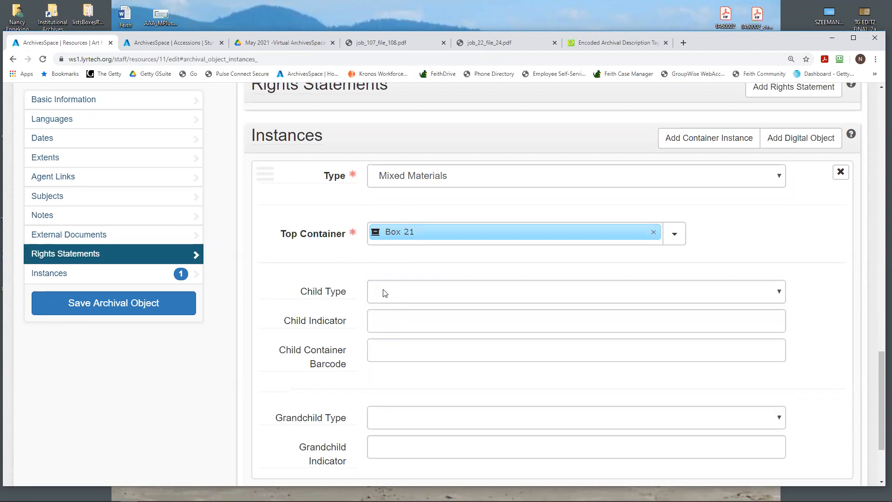
- Add a second container instance, of type Microform, to the Another meeting file
scroll(433, 260, down, 3)
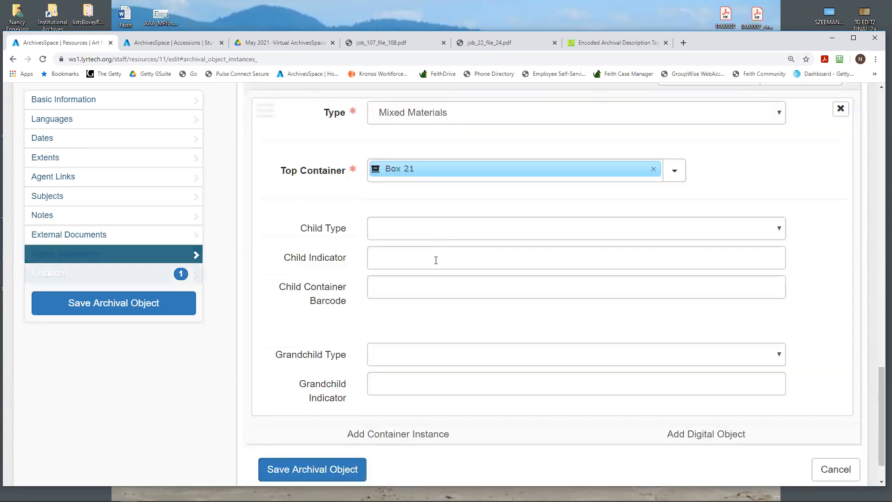
click(396, 382)
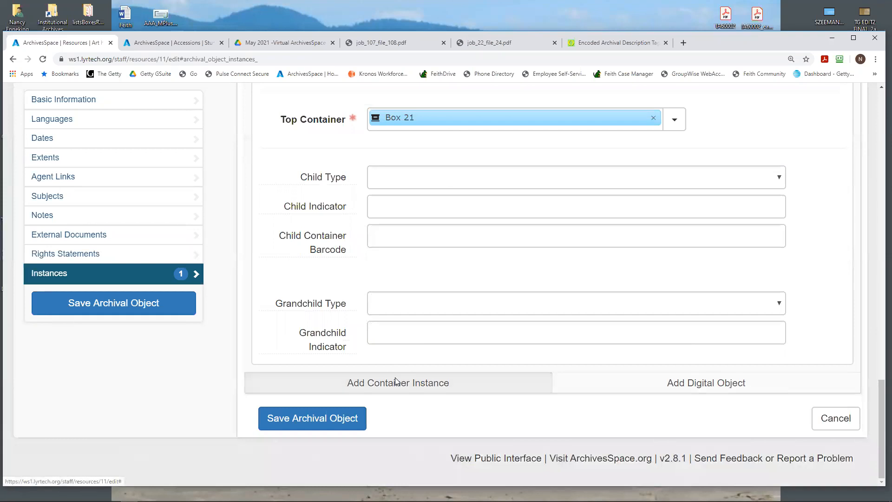
click(393, 386)
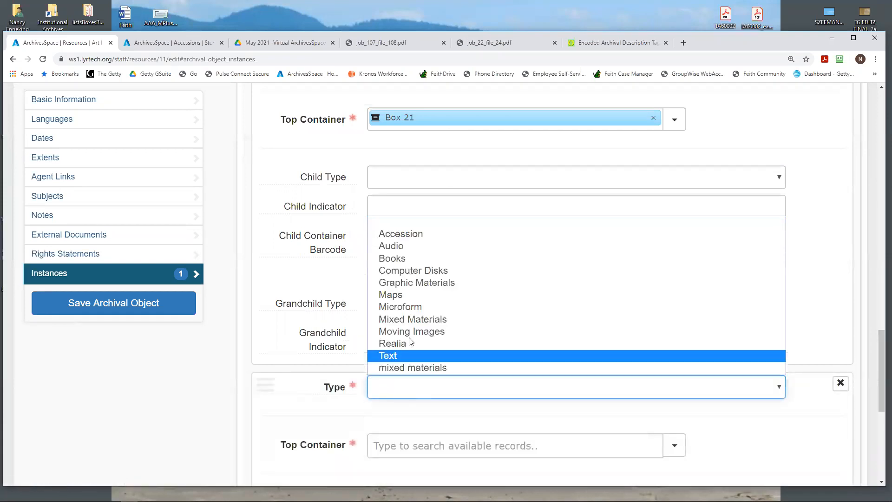
click(410, 308)
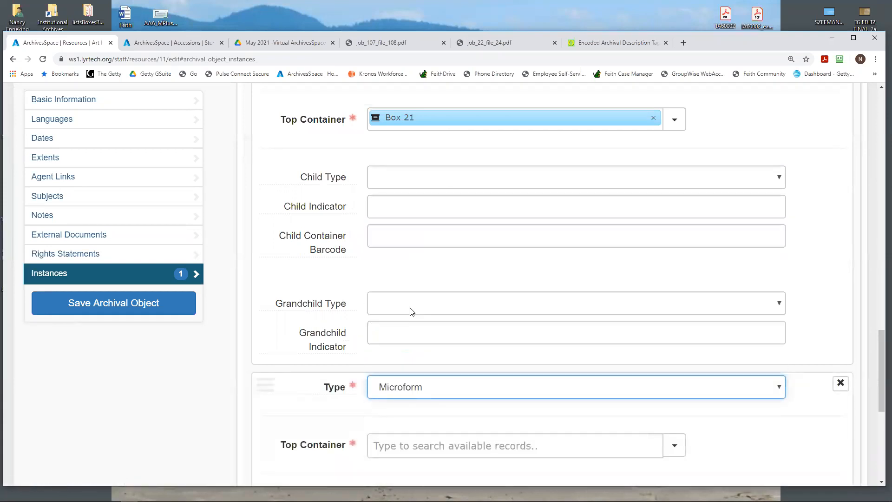
- Create and link a new top container of type Reel with indicator 153 for the Microform instance
scroll(512, 328, down, 3)
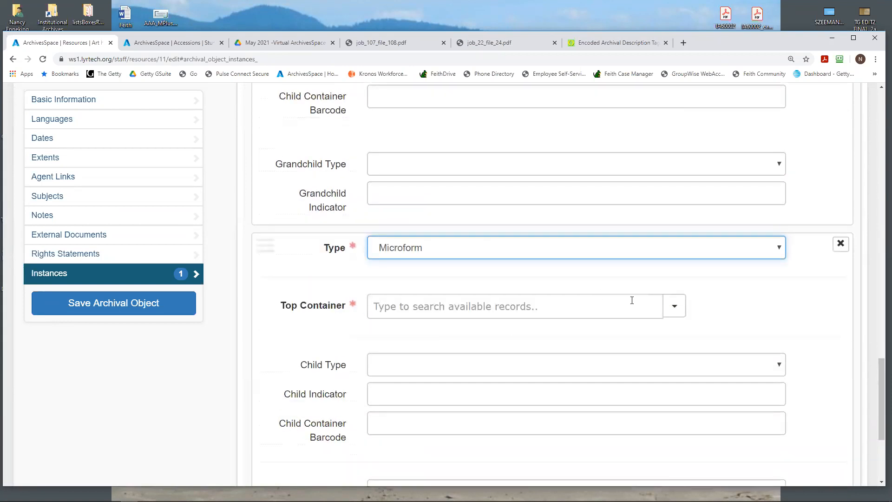
click(673, 308)
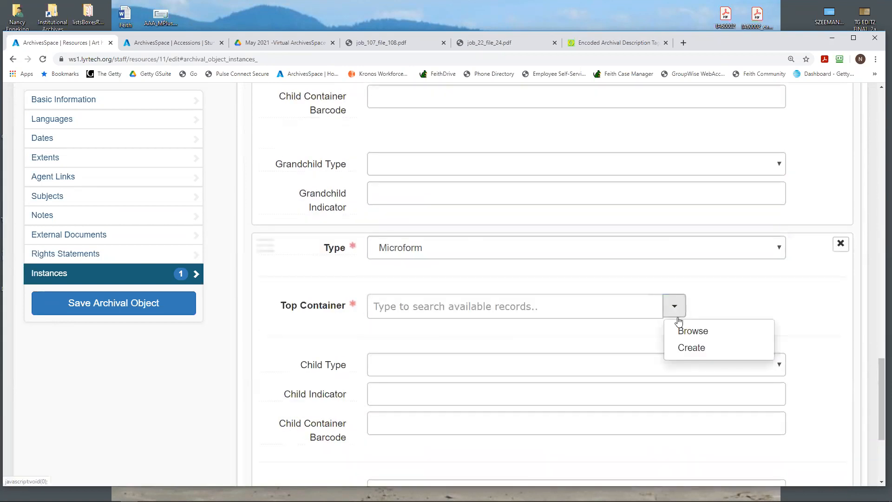
click(700, 348)
click(324, 204)
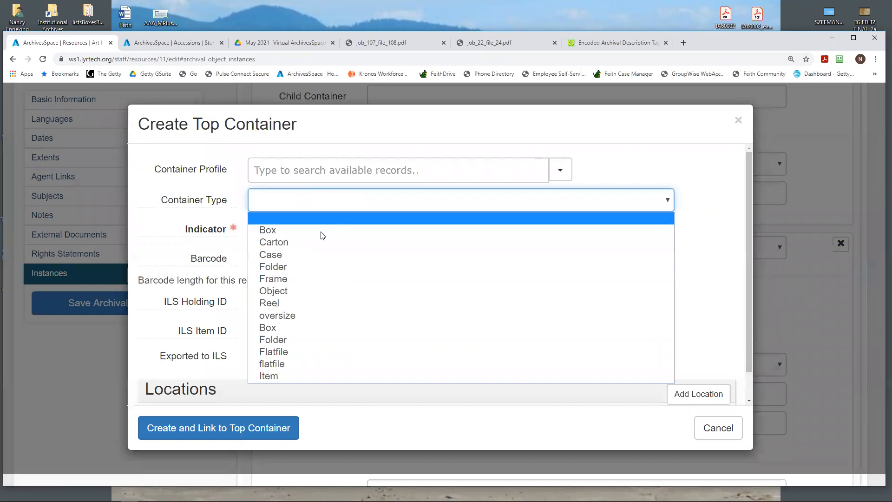
click(308, 303)
click(292, 233)
text(153)
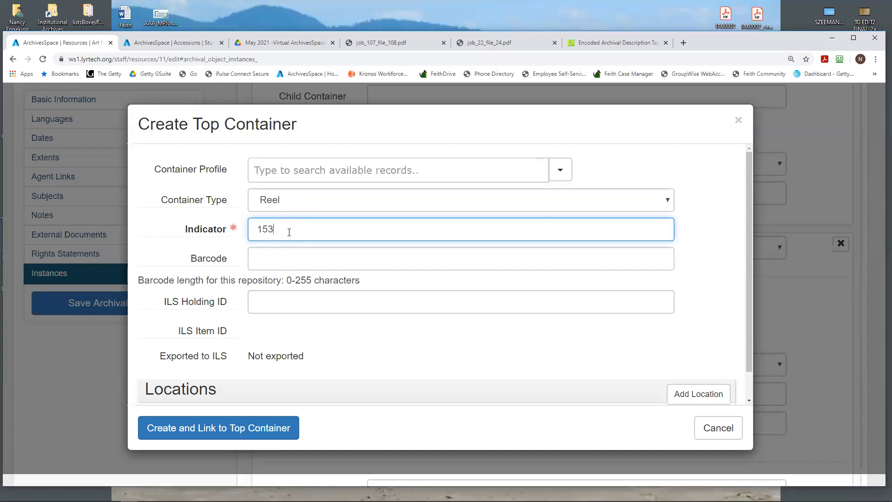
click(220, 434)
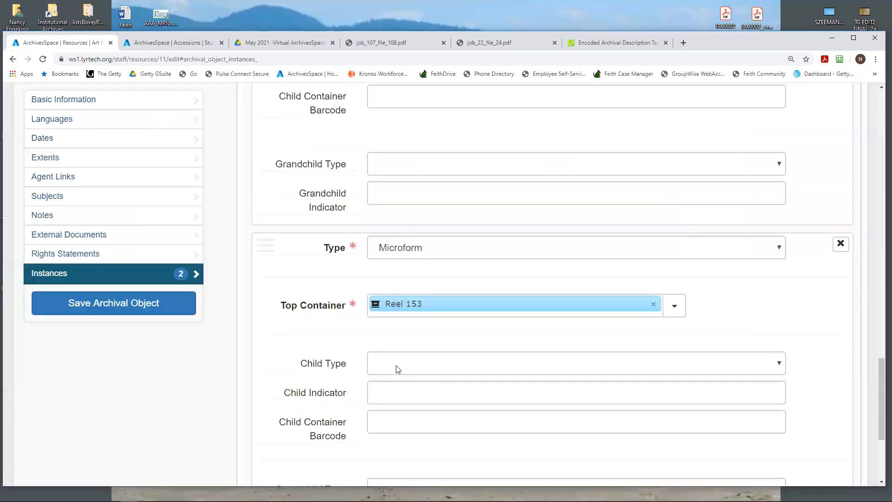
- Set the Microform instance's child type to Frame with child indicator 100-591 and save the archival object
click(397, 368)
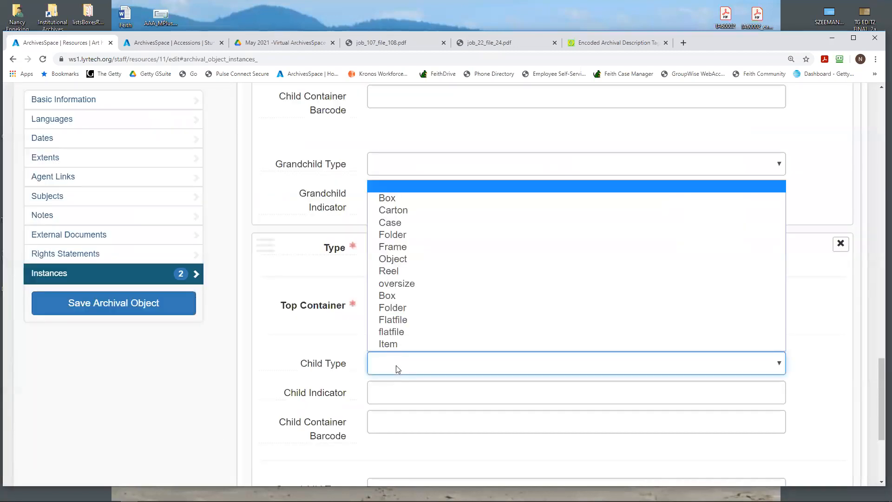
click(405, 247)
click(404, 398)
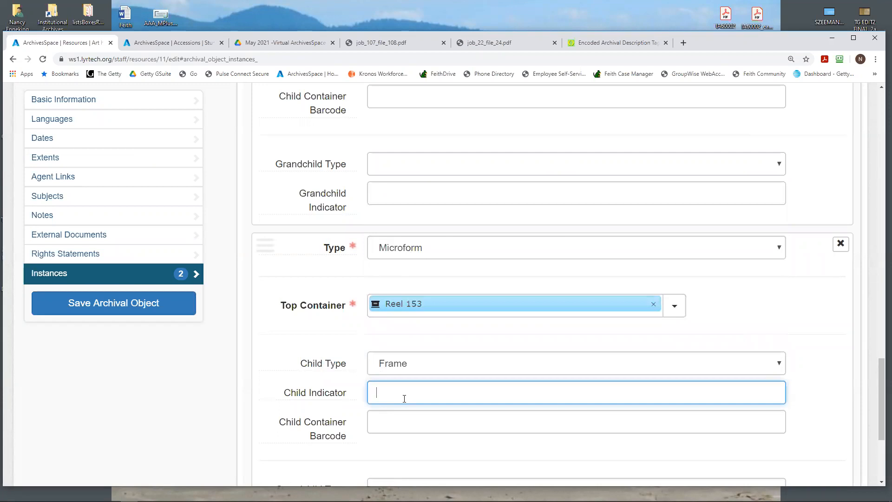
text(100-591)
click(120, 309)
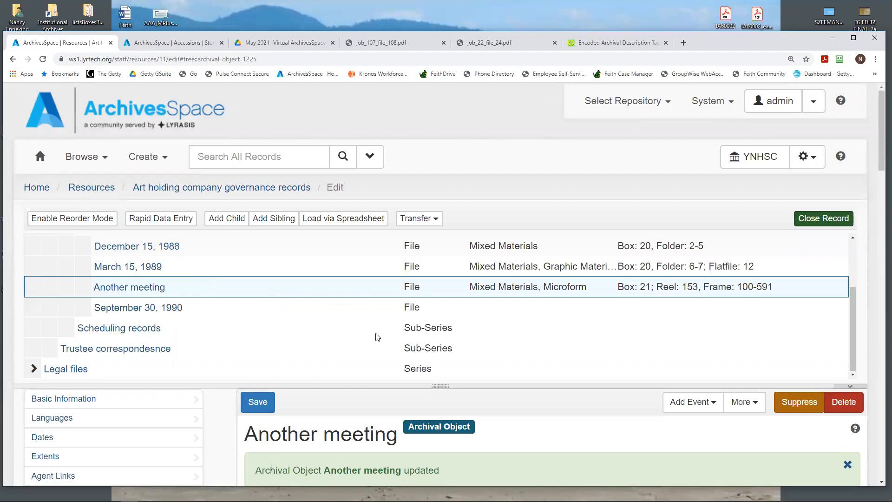
- Add a container instance of type Mixed Materials to the September 30, 1990 file
click(114, 311)
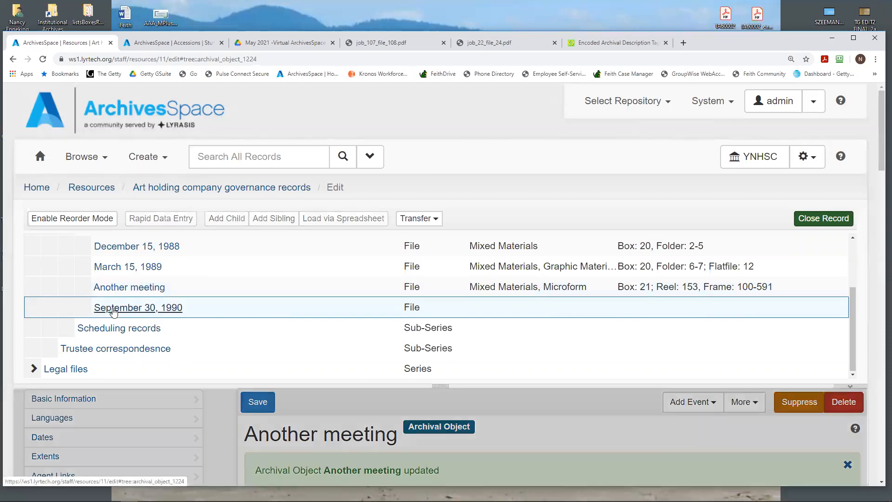
scroll(148, 432, down, 1)
scroll(151, 420, down, 4)
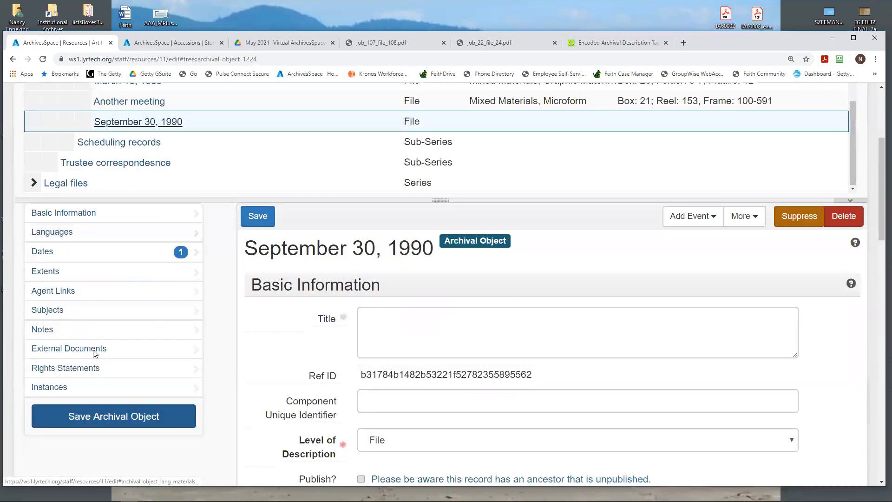
click(53, 294)
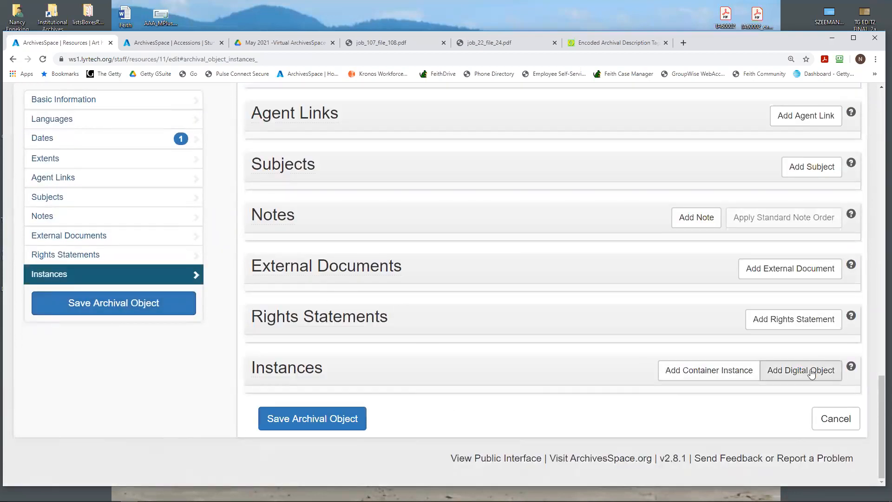
click(677, 378)
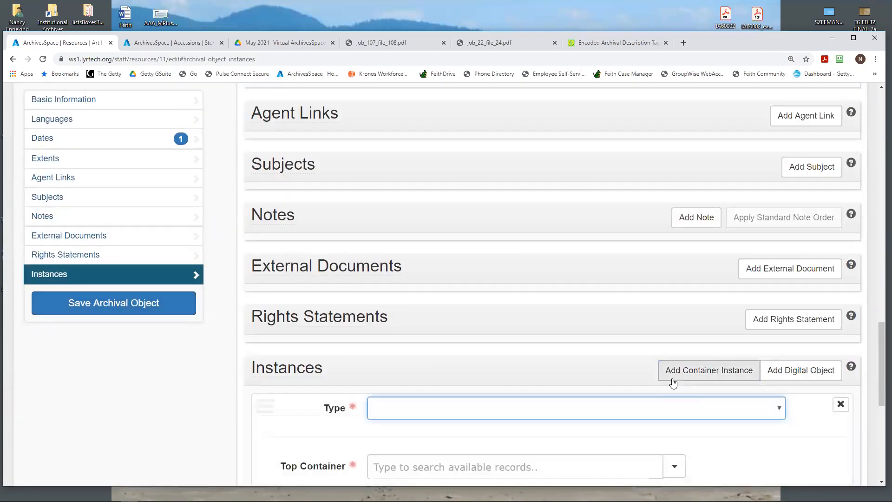
scroll(211, 417, down, 2)
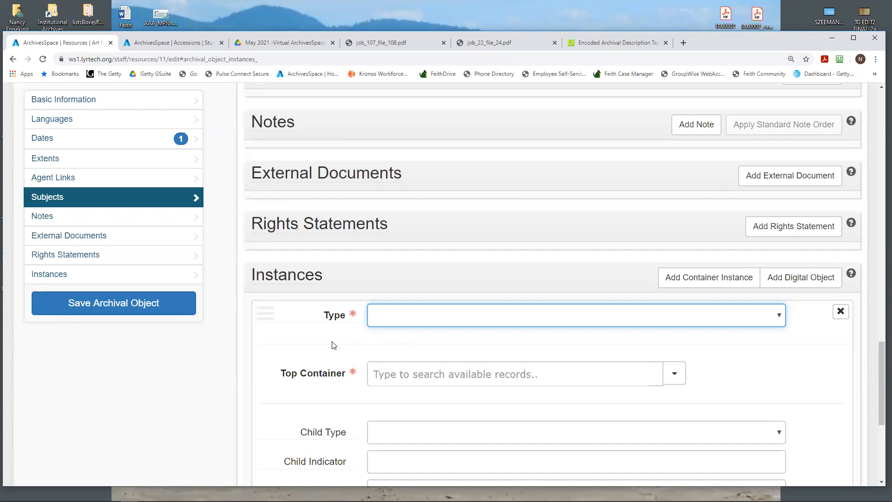
click(398, 318)
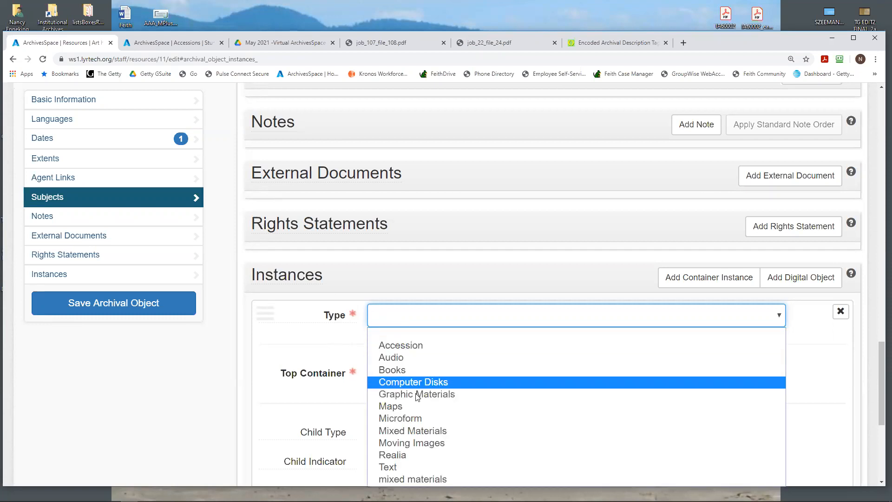
click(416, 431)
- Search for 21 and link the existing Box 21 as the Mixed Materials instance's top container
scroll(456, 395, down, 1)
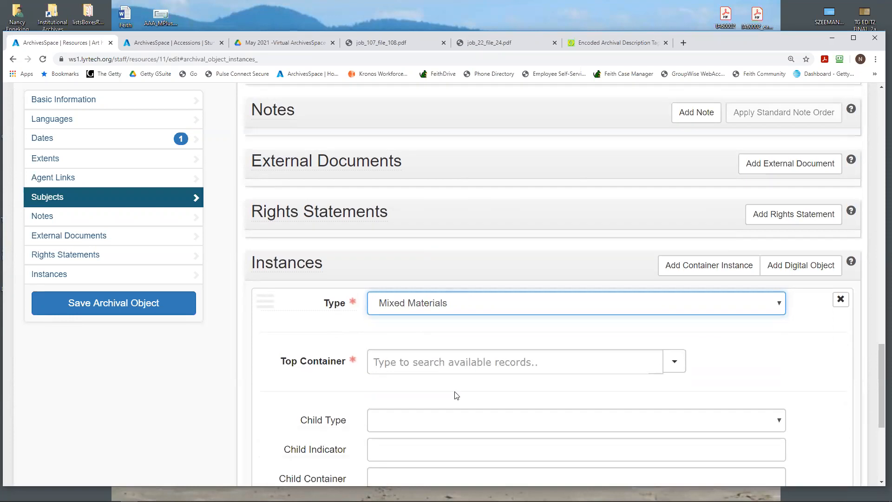
scroll(456, 396, down, 3)
click(674, 234)
click(553, 239)
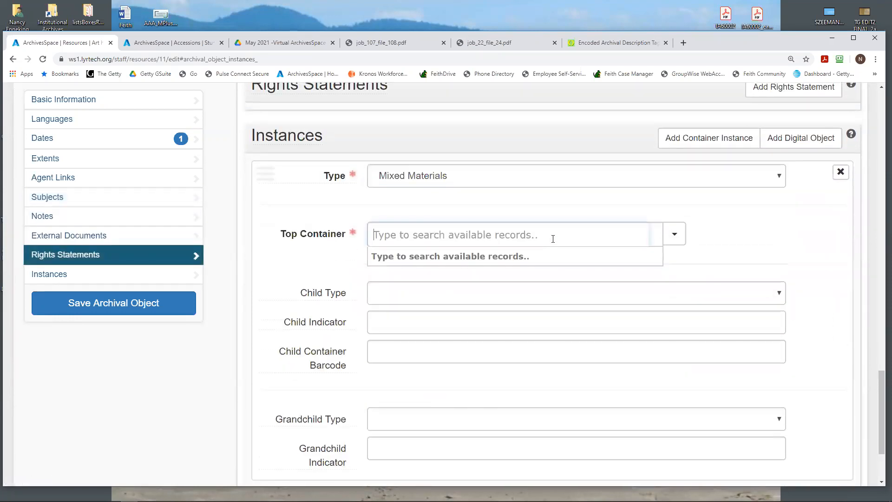
text(21)
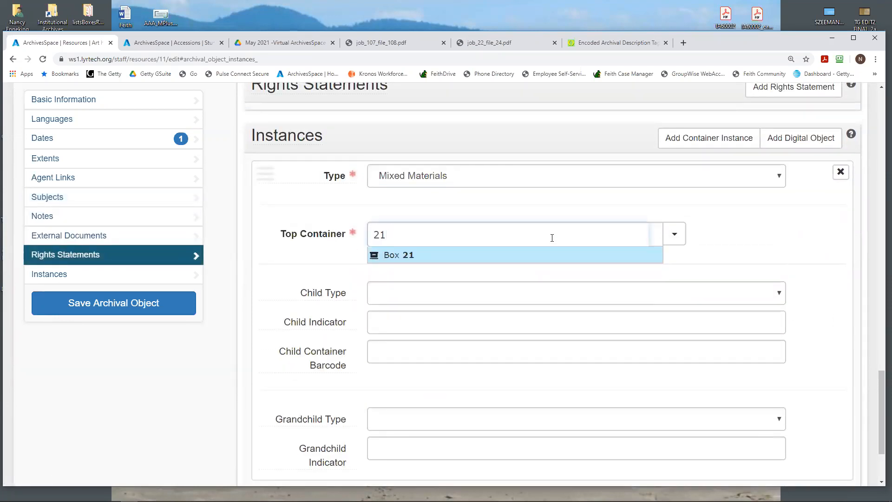
click(392, 253)
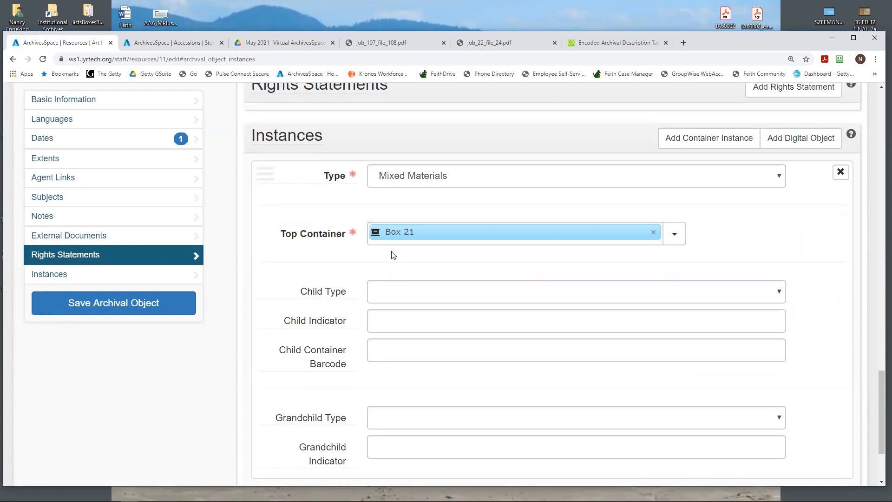
- Set the Mixed Materials instance's child type to Folder with child indicator 1-3
click(412, 292)
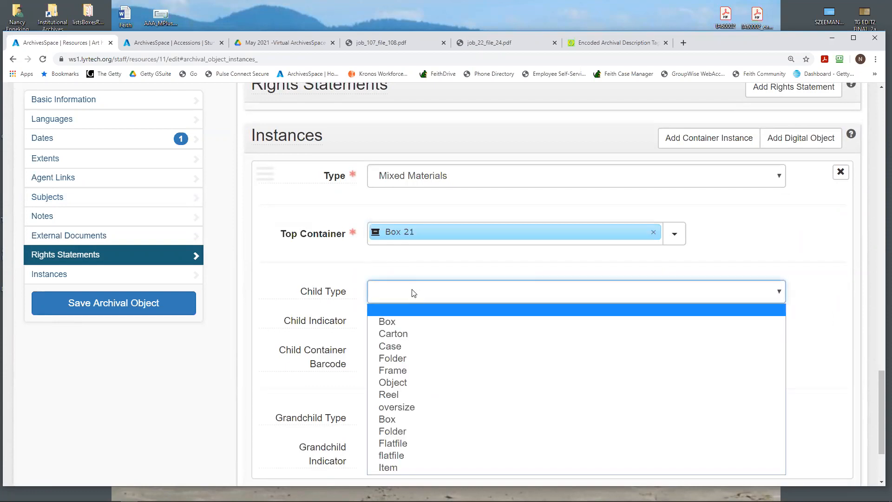
click(401, 359)
click(389, 323)
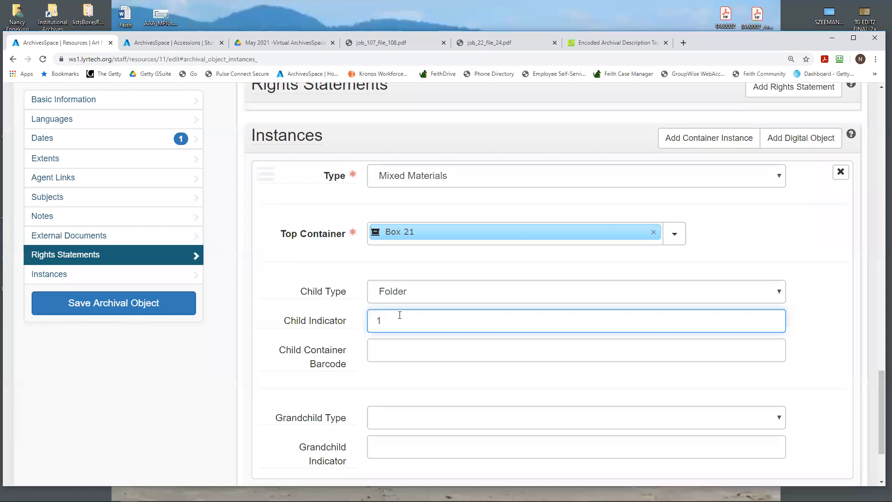
text(1-3)
- Add a second container instance, of type Computer Disks, to the September 30, 1990 file
scroll(397, 318, down, 3)
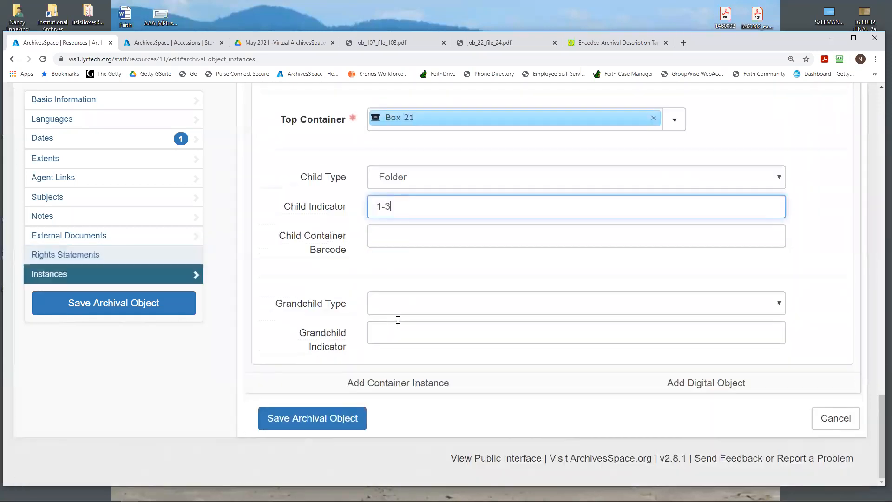
click(394, 384)
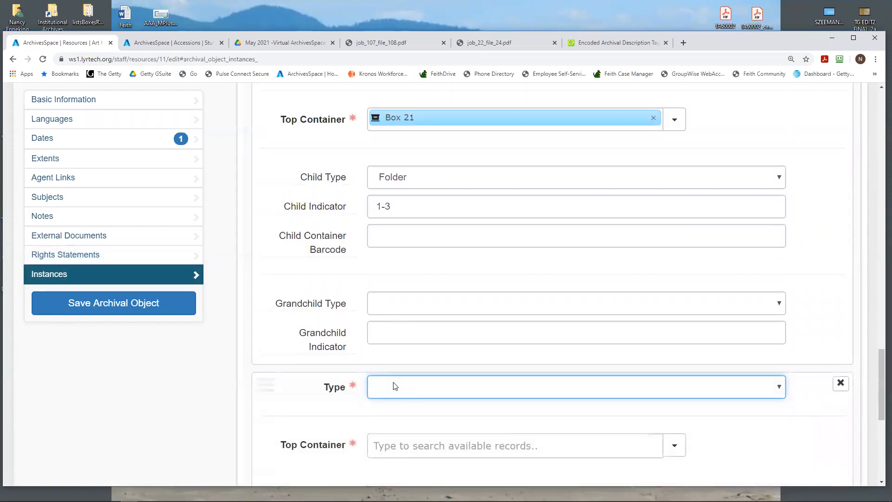
click(393, 386)
click(422, 271)
- Browse top containers for the Computer Disks instance and search by the keyword floppy
scroll(483, 323, down, 4)
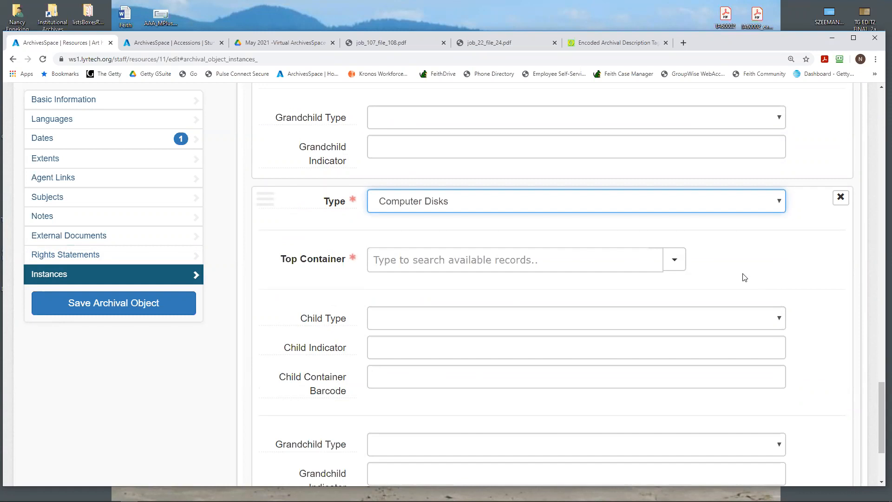
click(675, 262)
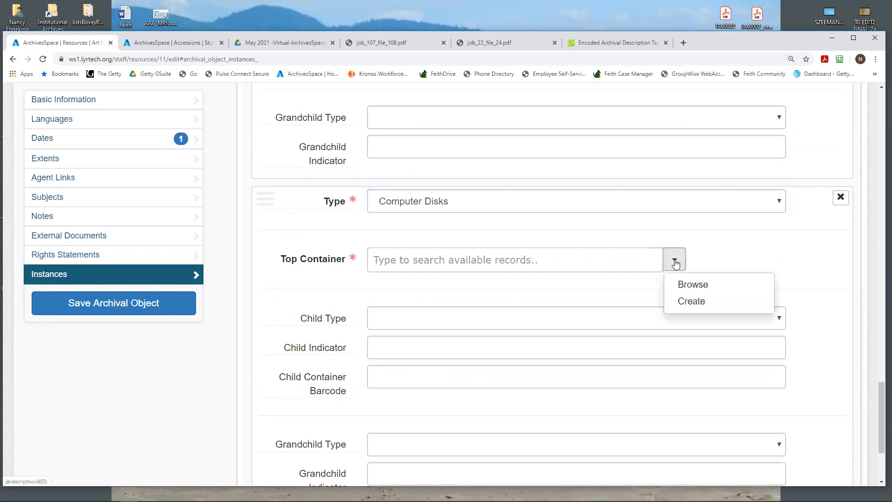
click(688, 286)
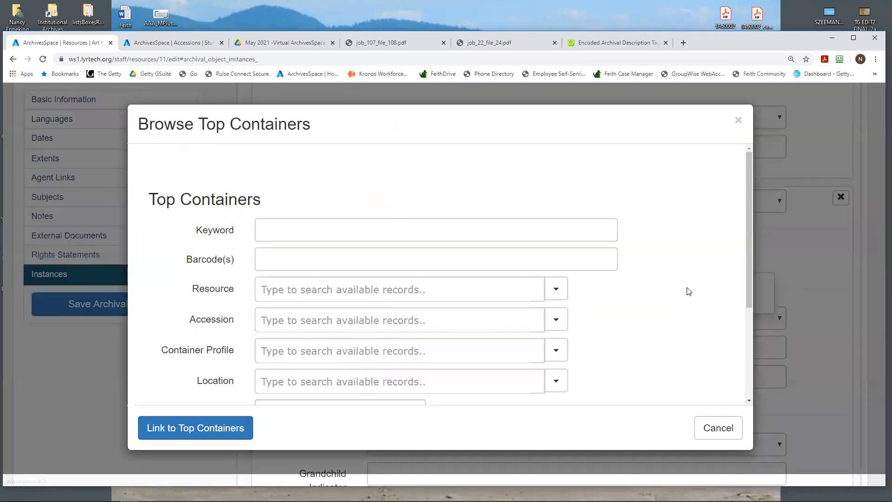
click(352, 229)
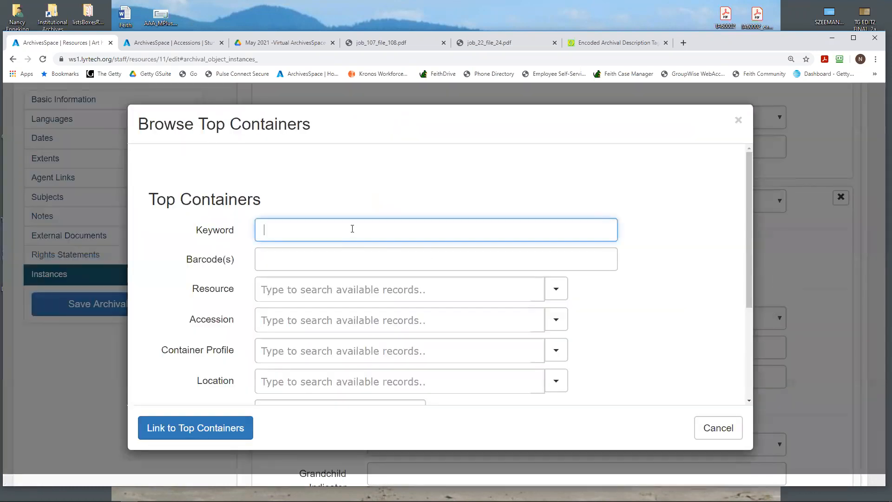
text(floppy)
drag(748, 186, 748, 244)
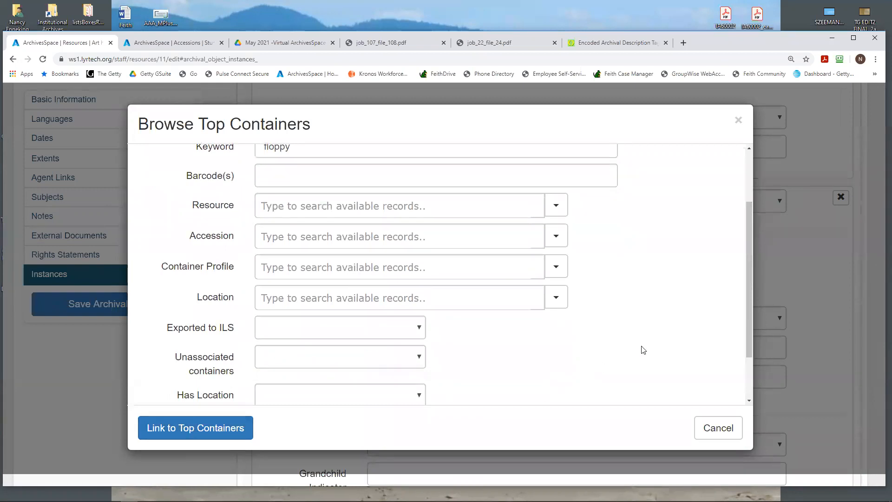
mouse_move(746, 241)
mouse_down()
mouse_move(748, 217)
mouse_move(747, 239)
mouse_up()
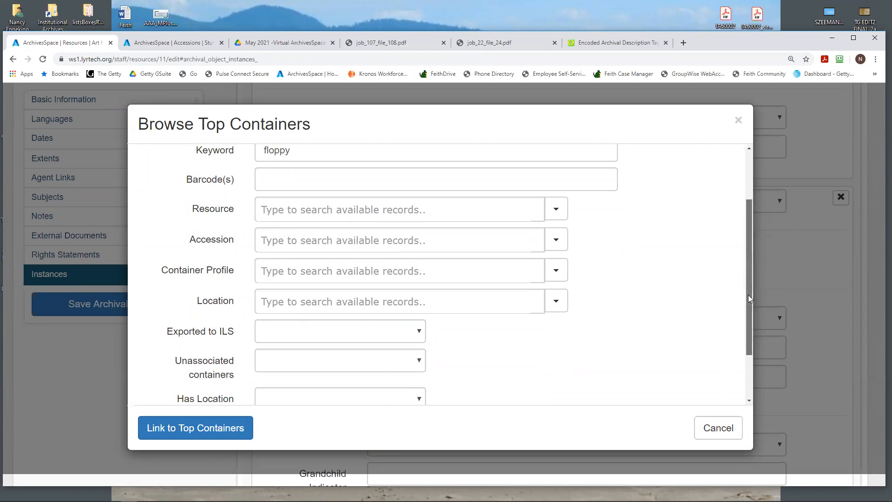
scroll(748, 294, down, 1)
scroll(749, 338, down, 1)
click(700, 363)
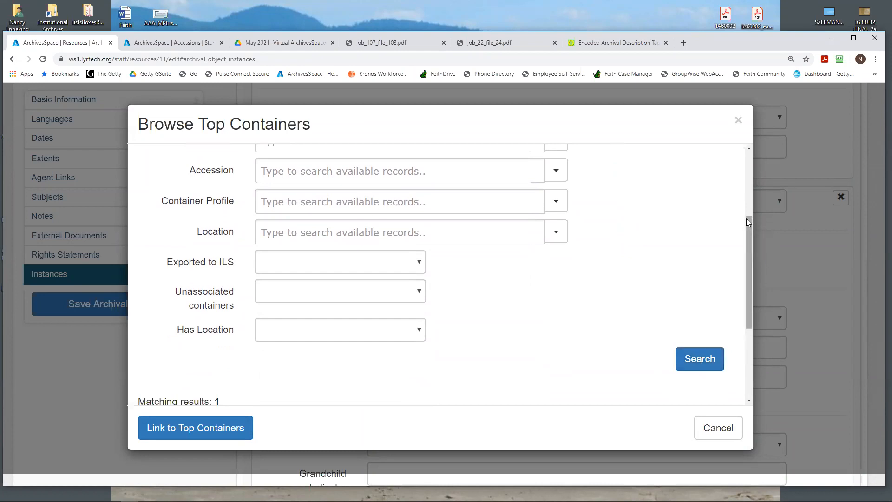
- Link Floppy disc box 10 from the Krispy Kreme Corporation Records as the Computer Disks instance's top container
scroll(749, 279, down, 1)
scroll(750, 278, down, 3)
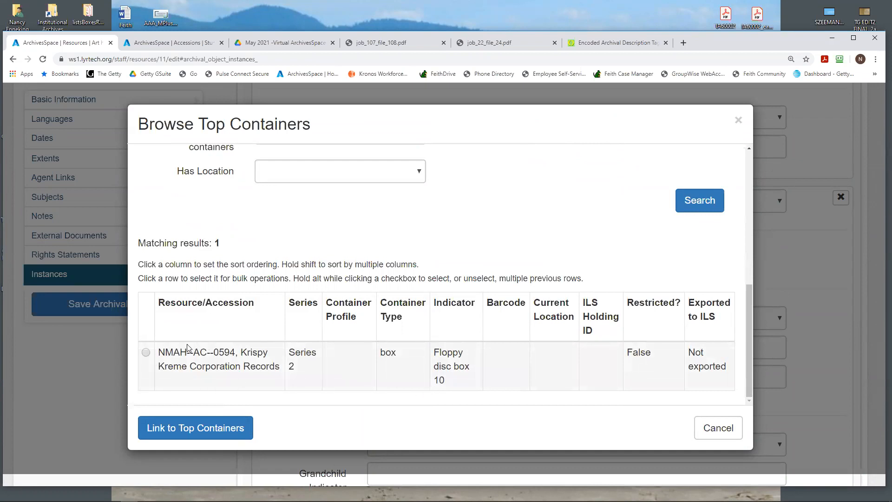
click(146, 353)
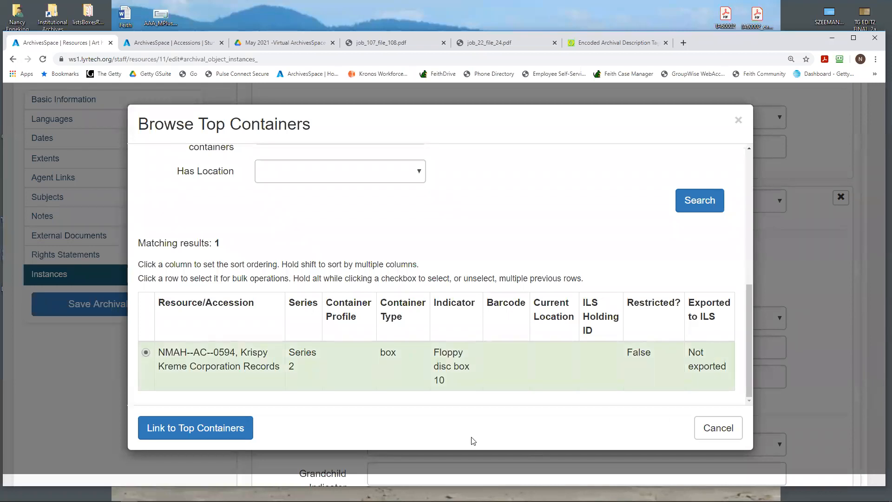
click(223, 428)
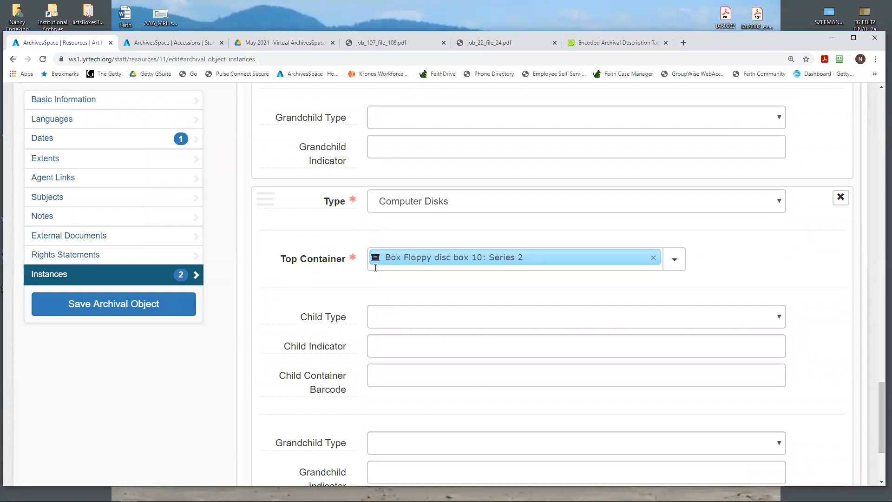
- Set the Computer Disks instance's child type to Item with child indicator 25 and save the September 30, 1990 file
click(395, 324)
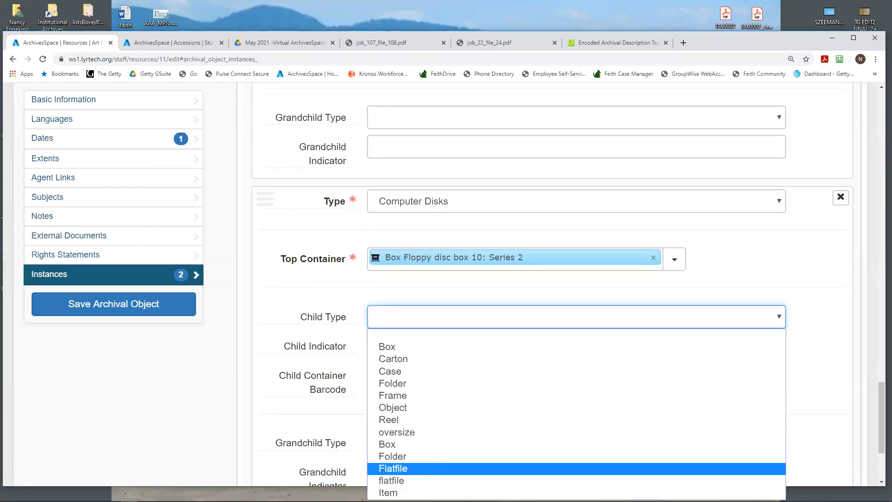
click(388, 492)
click(392, 347)
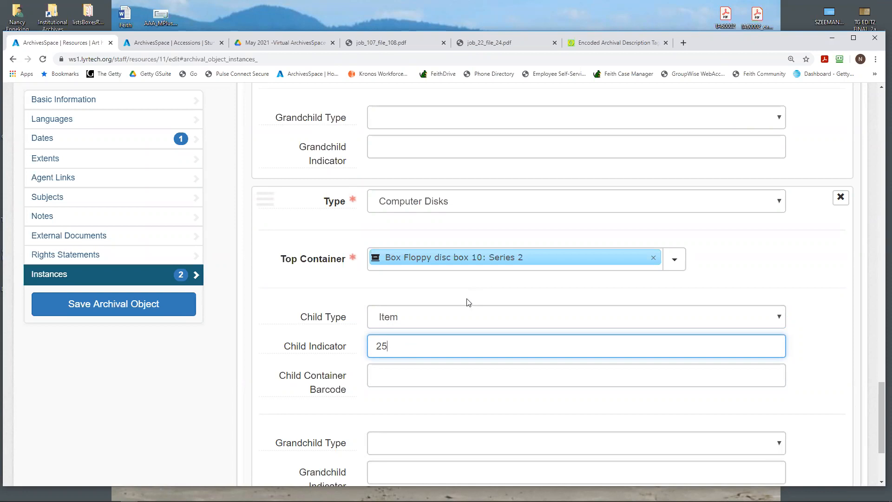
mouse_move(877, 407)
mouse_down()
mouse_move(877, 372)
mouse_move(877, 421)
mouse_up()
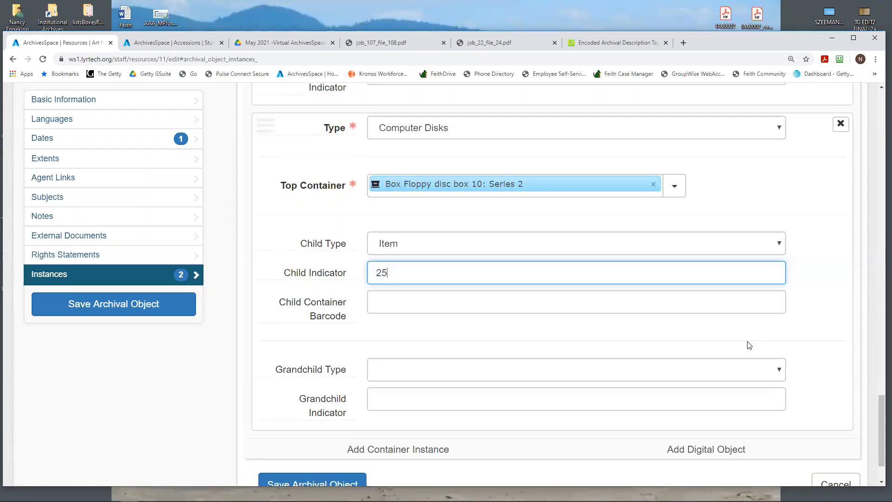
click(67, 310)
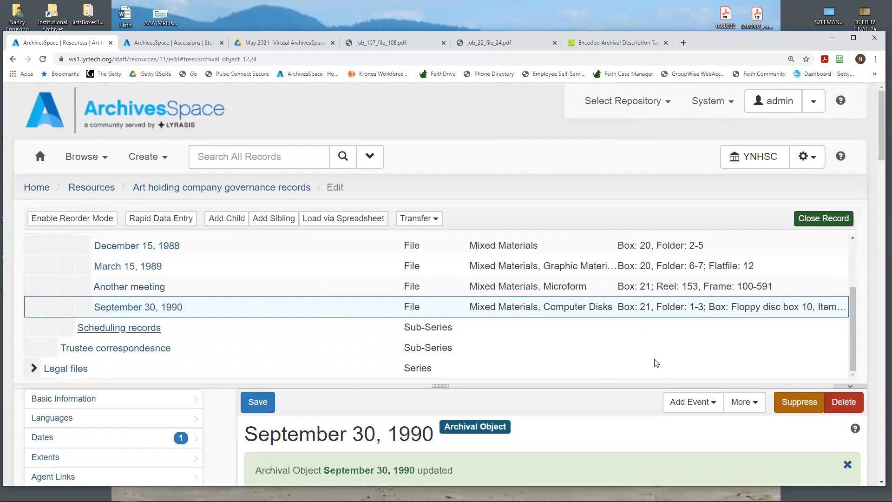
drag(853, 321, 853, 301)
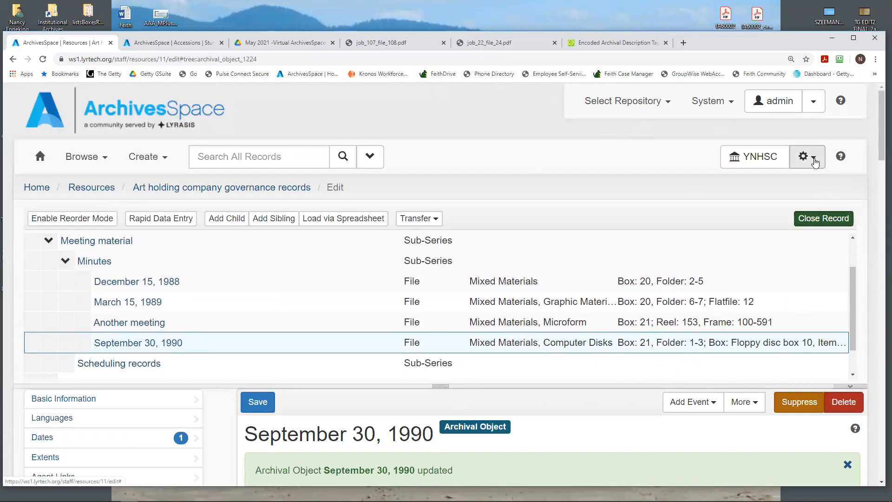
- Open top container management for the repository and search by the keyword "floppy"
click(814, 161)
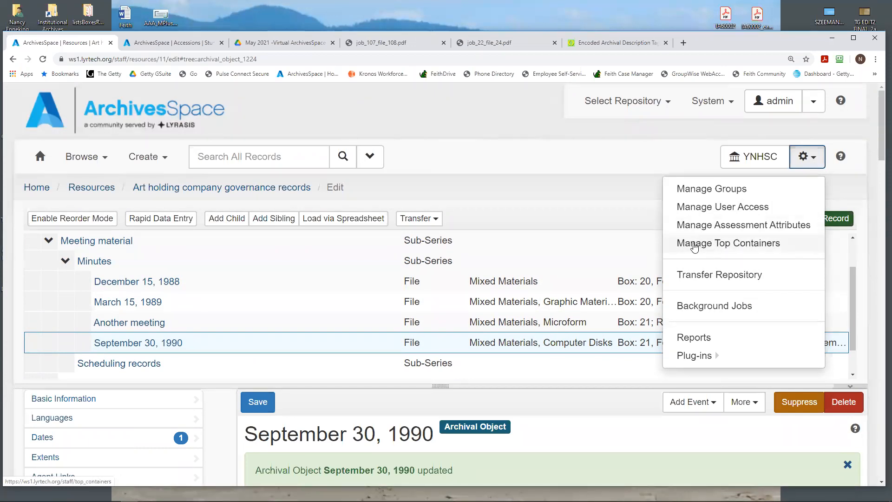
click(694, 246)
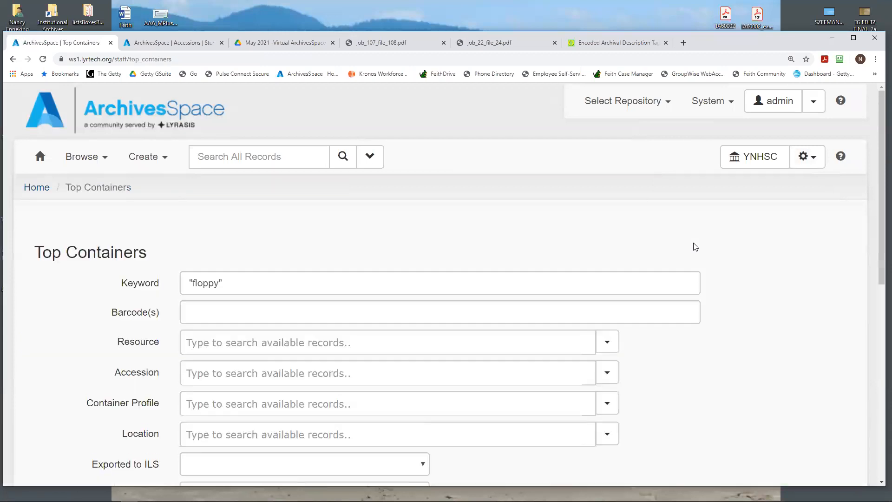
scroll(265, 271, down, 2)
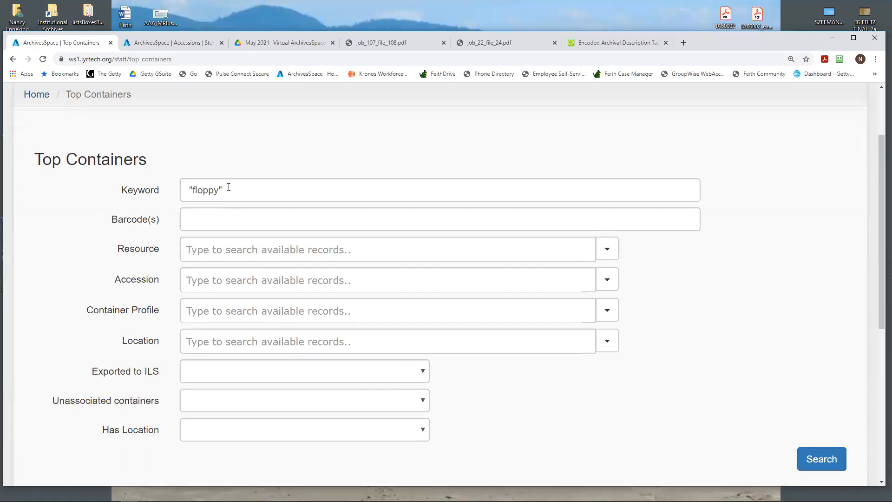
drag(241, 189, 145, 181)
key(BackSpace)
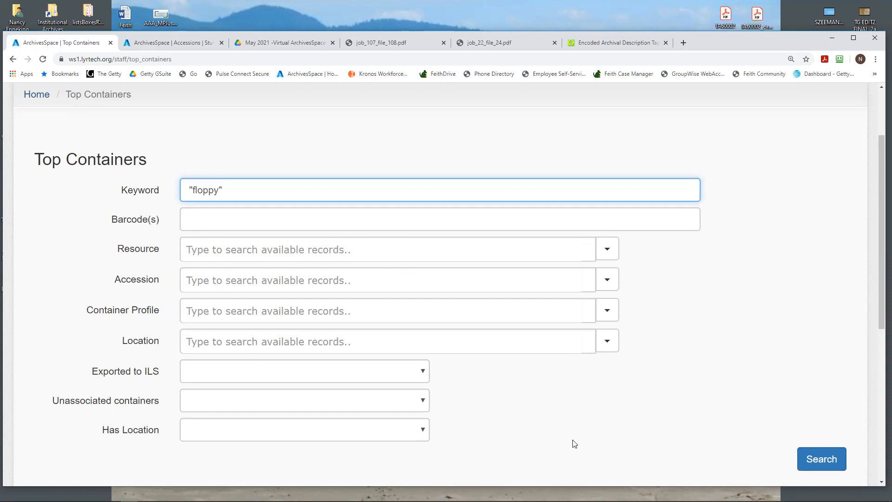
click(819, 459)
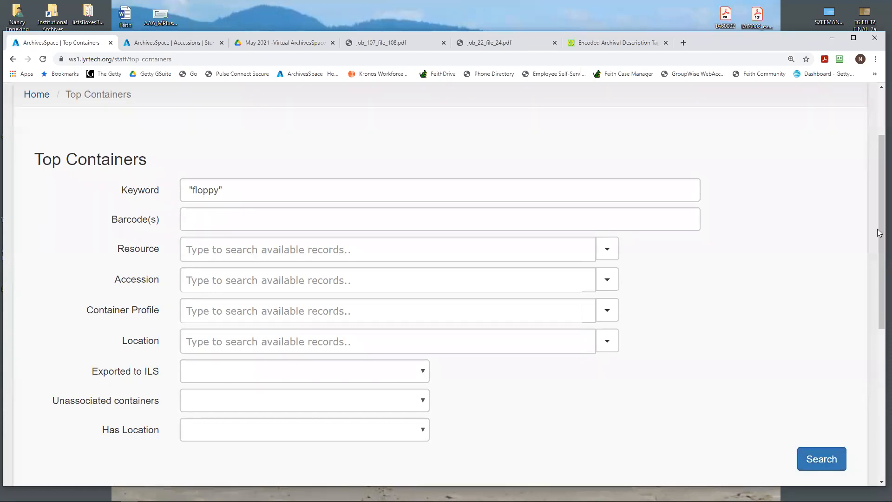
drag(877, 164, 877, 346)
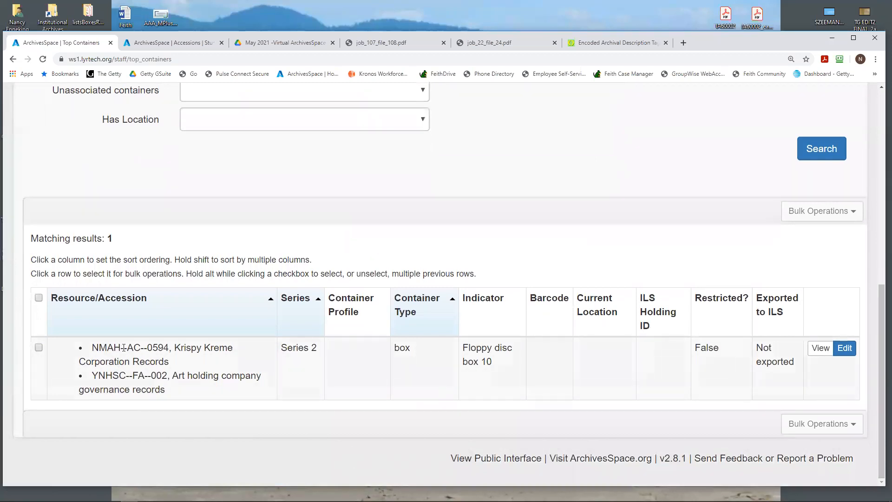
- Clear the keyword and search for top containers belonging to the Krispy Kreme Corporation Records resource
drag(878, 326, 879, 234)
scroll(306, 148, up, 1)
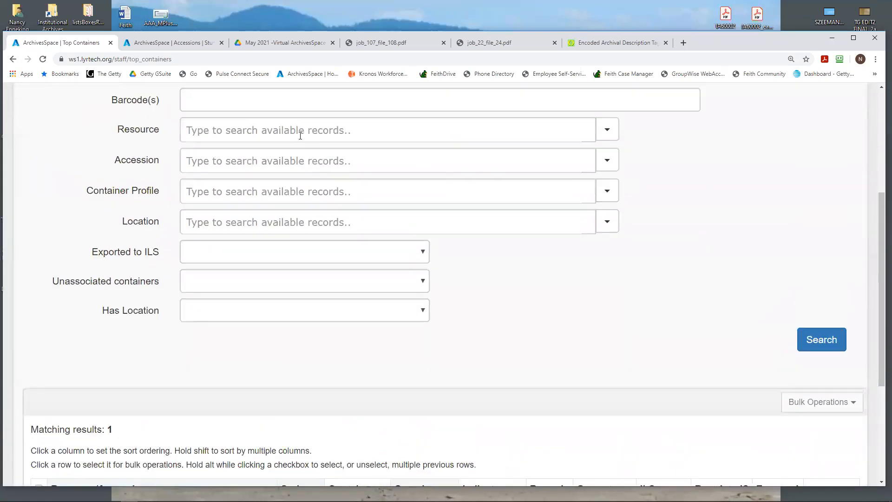
click(300, 136)
drag(880, 231, 454, 91)
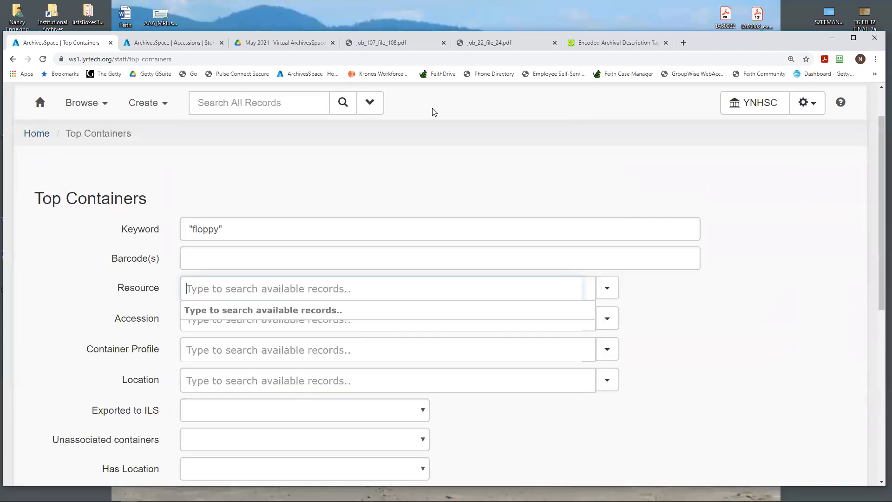
click(131, 229)
key(BackSpace)
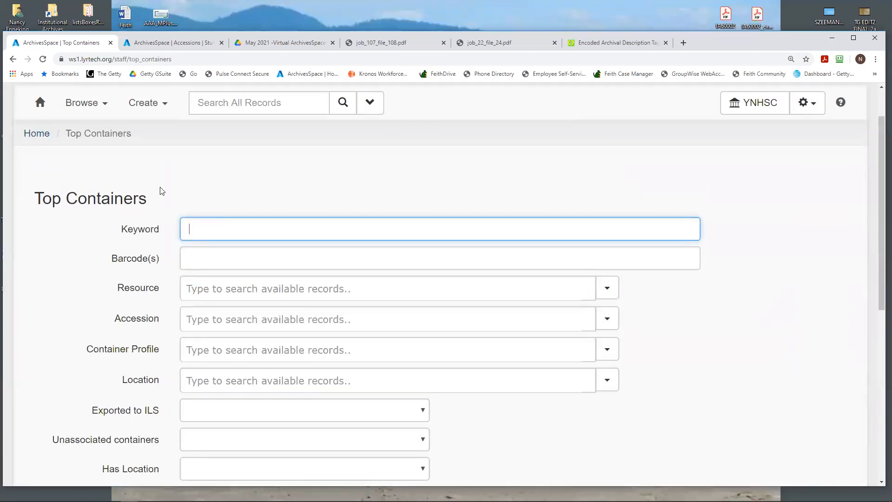
click(204, 289)
text(k)
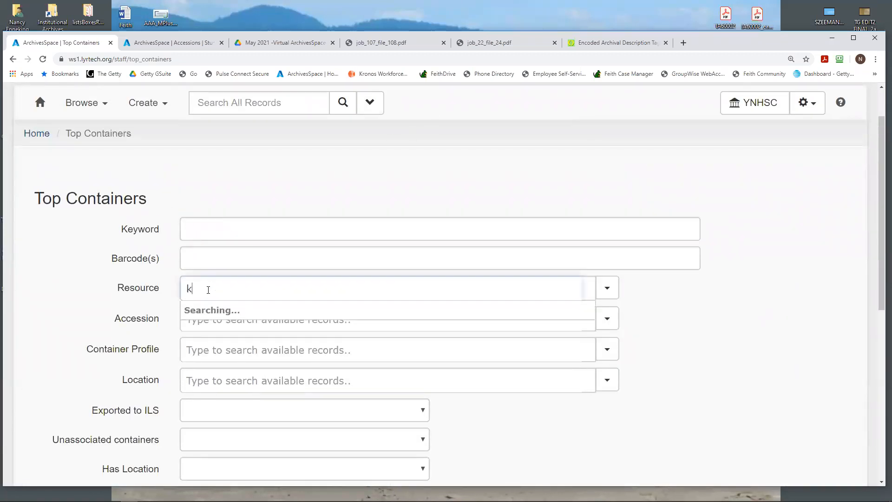
text(ri)
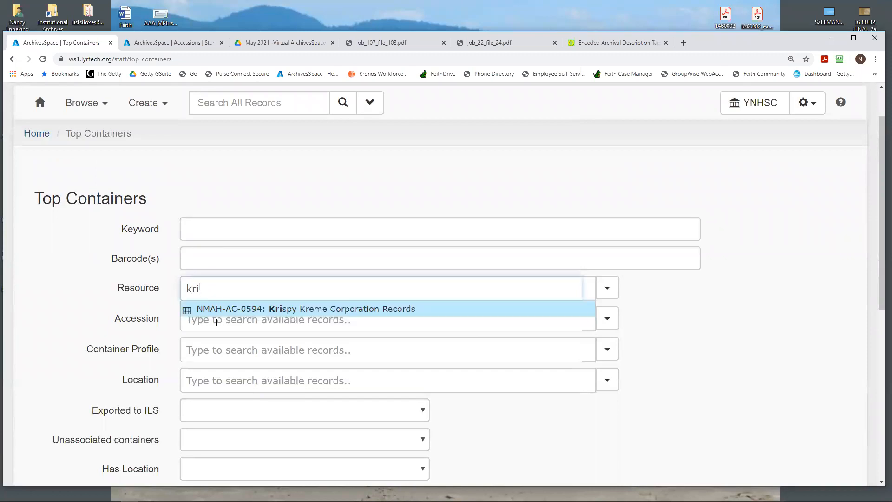
click(216, 309)
scroll(878, 242, down, 3)
click(829, 366)
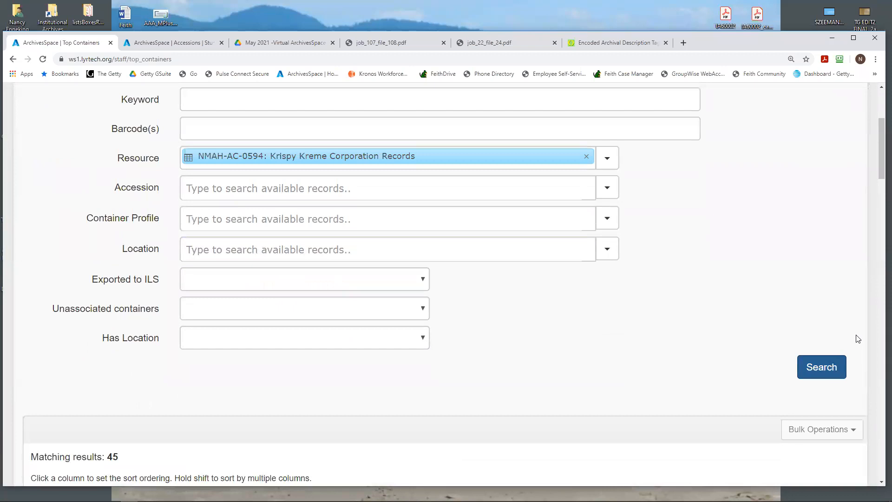
- Sort the Krispy Kreme top containers by indicator and review the list through its end
drag(877, 136, 879, 204)
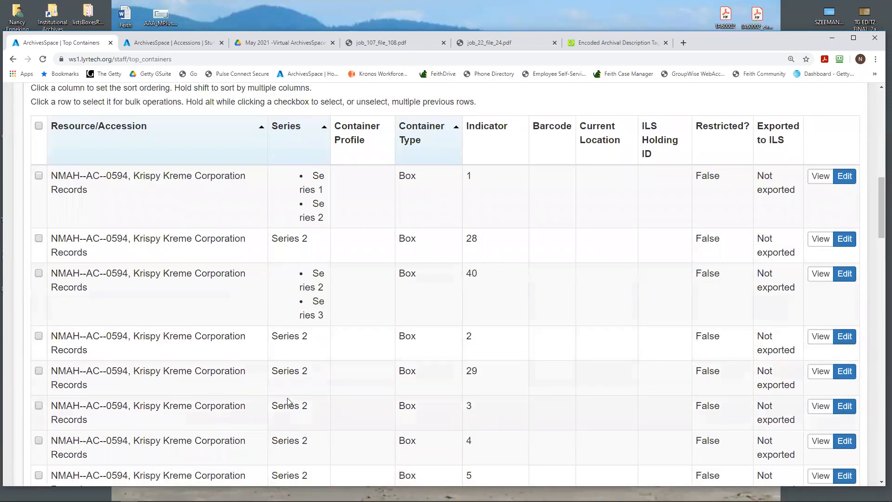
click(491, 130)
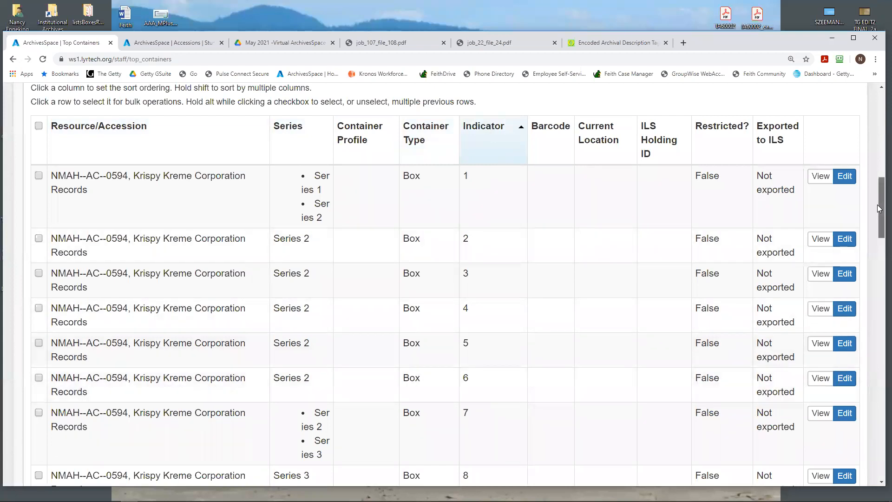
scroll(877, 214, down, 1)
drag(877, 221, 877, 438)
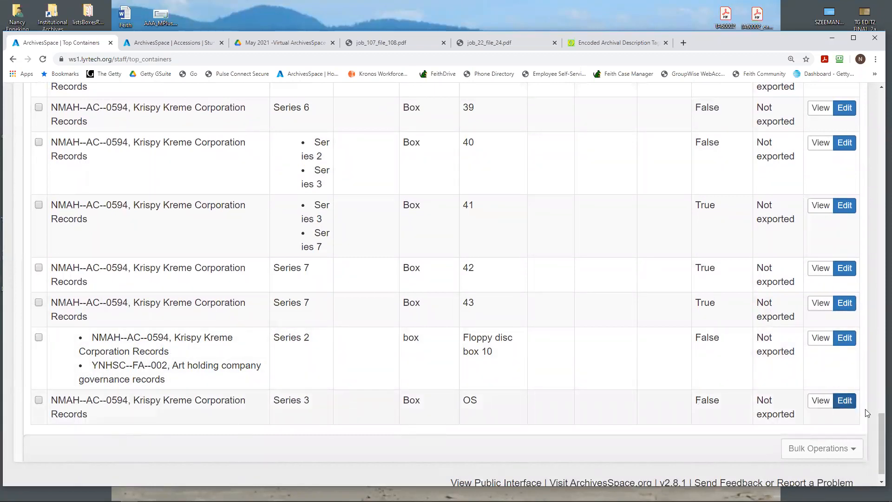
- Change the resource filter to Art Holding Company Governance Records, 1917-1995, search again, and review the listed top containers
drag(877, 427, 876, 108)
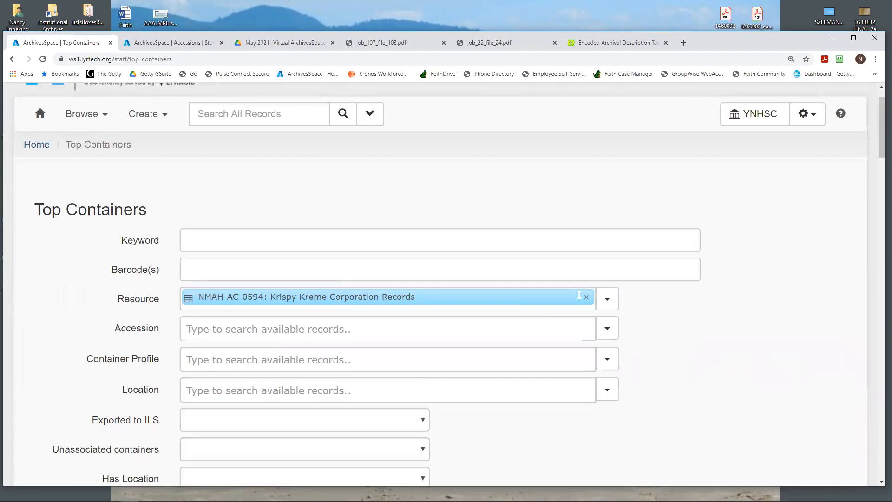
click(586, 297)
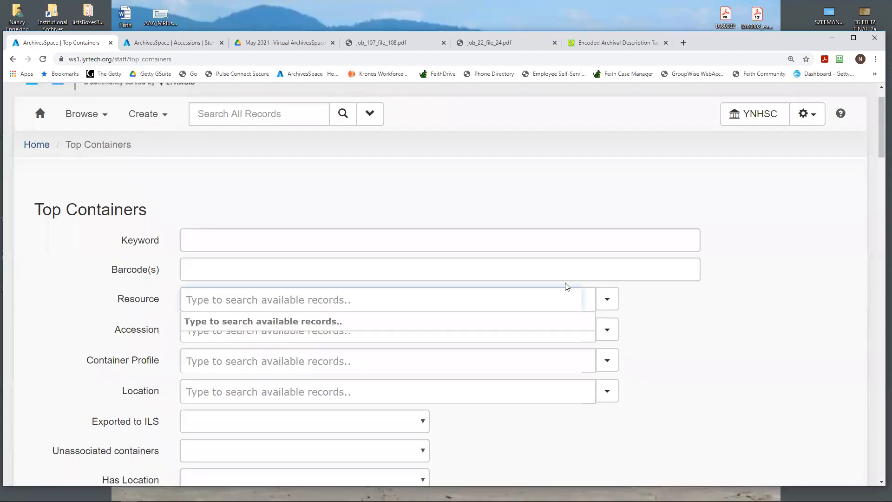
text(art)
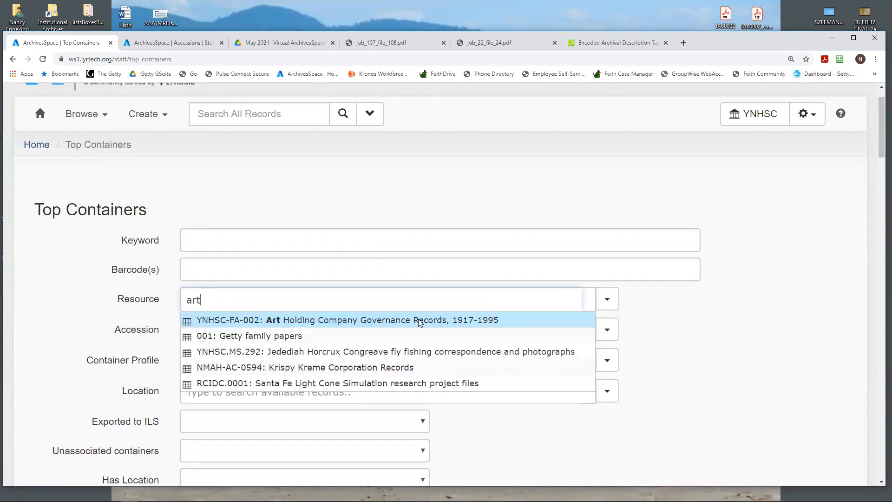
click(419, 319)
drag(881, 136, 880, 176)
click(820, 241)
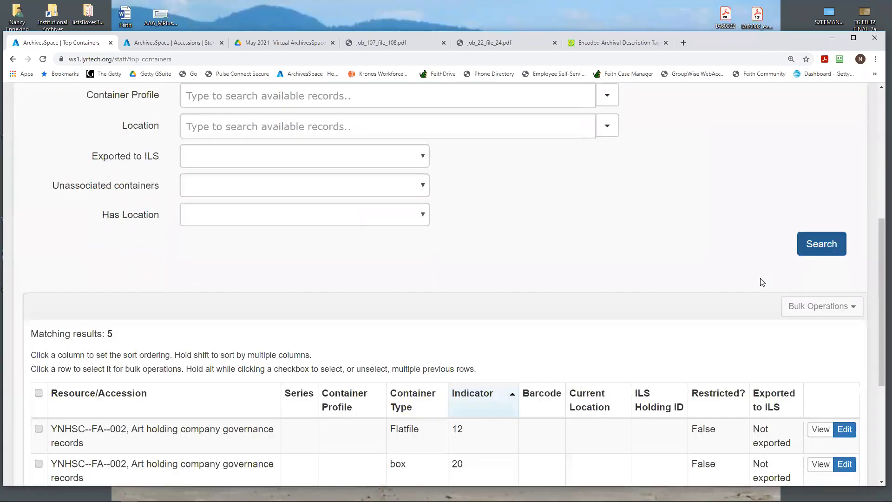
scroll(606, 318, down, 2)
scroll(606, 320, down, 2)
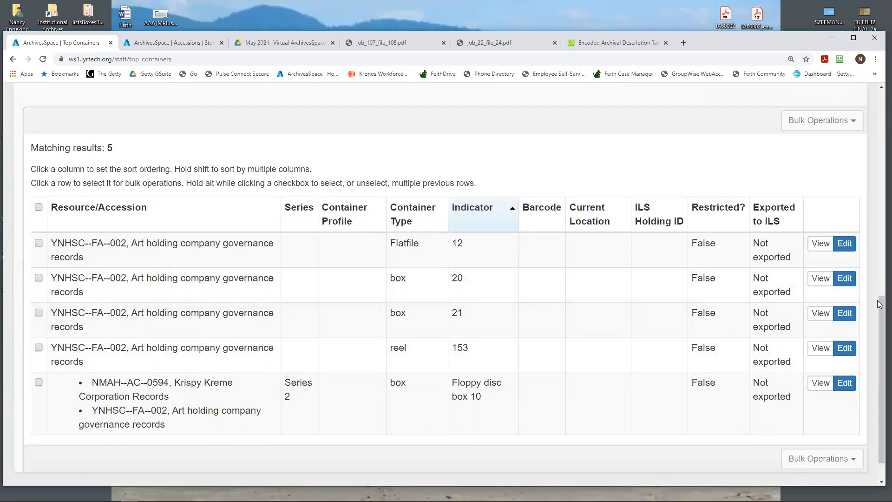
- Select the box 20 and box 21 top containers and review the bulk operations, including Update Locations: Multiple Locations, without updating anything
drag(878, 310, 878, 307)
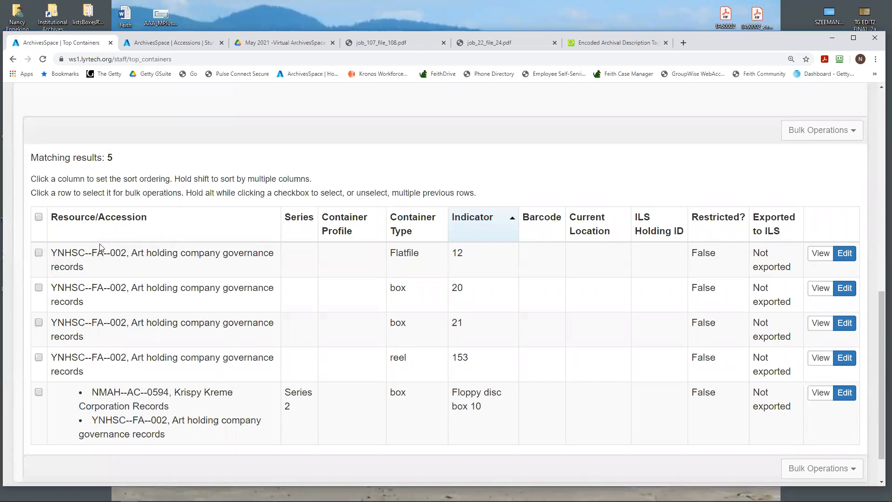
click(60, 262)
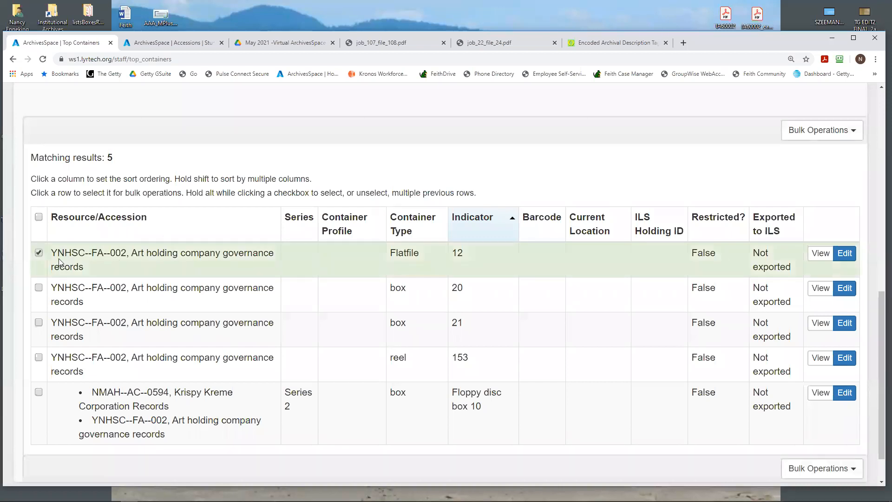
click(52, 295)
click(59, 320)
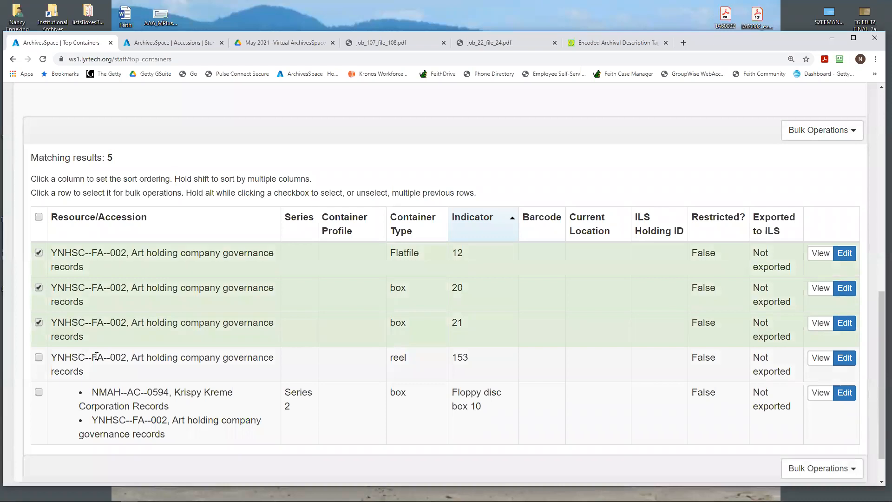
click(129, 263)
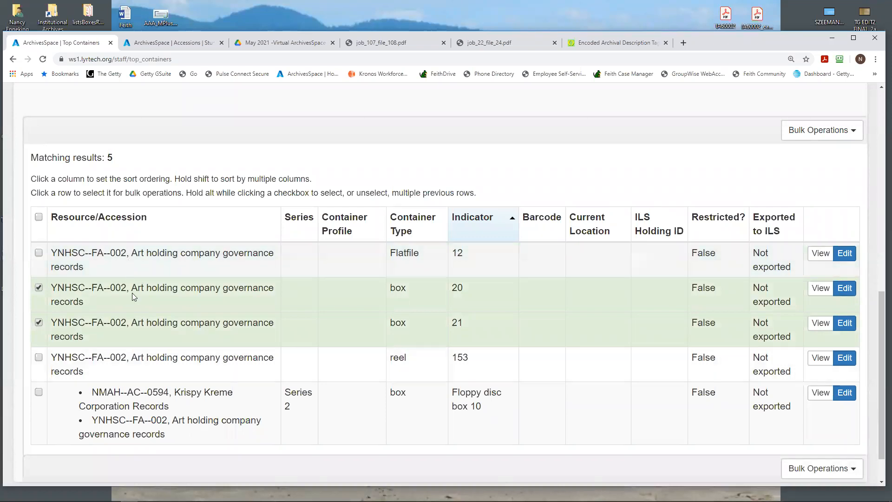
click(855, 132)
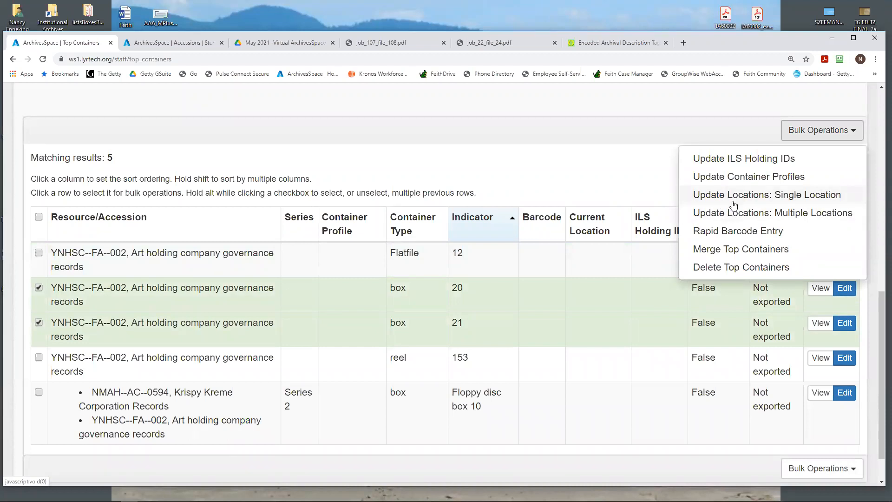
click(732, 216)
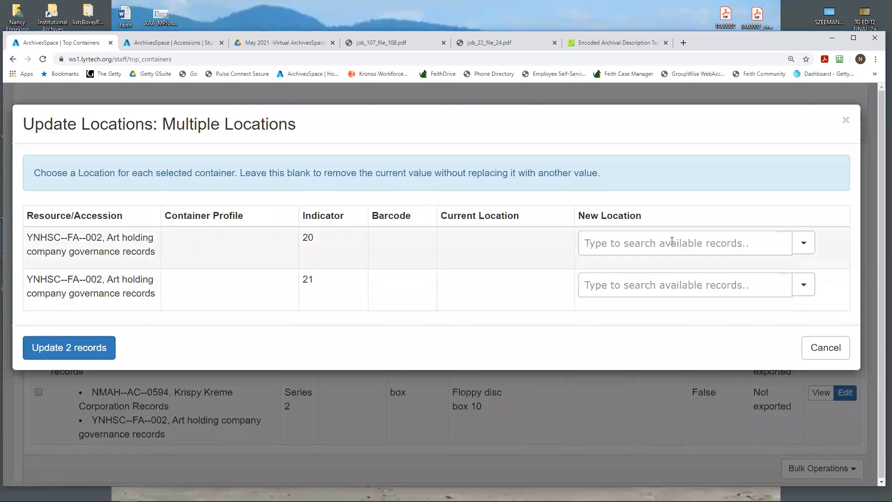
click(825, 348)
click(832, 132)
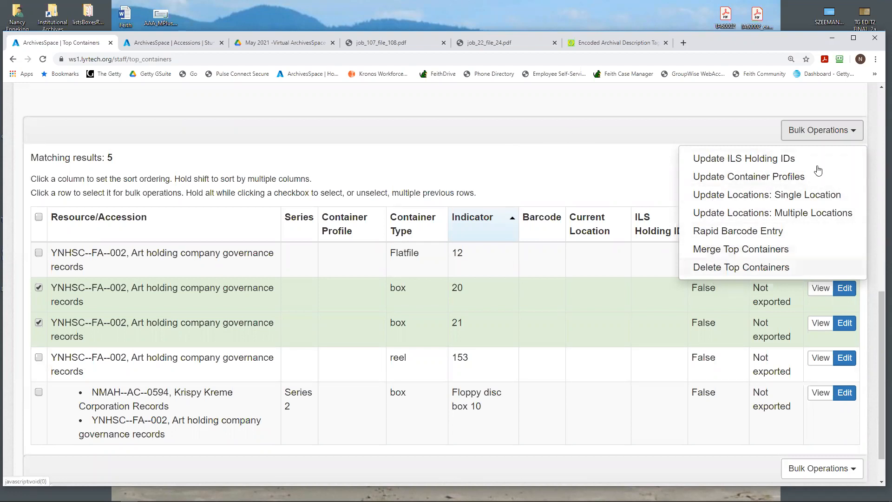
click(720, 126)
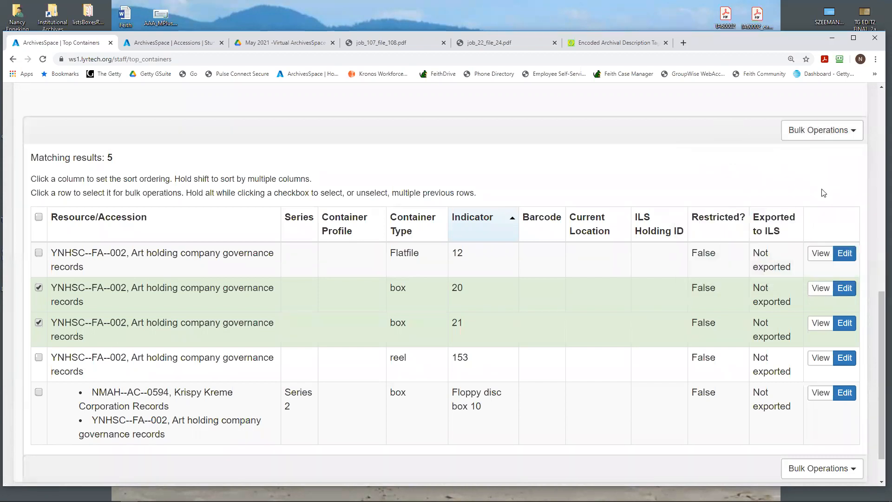
- Return to the Art holding company governance records resource and reload its edit page
click(13, 59)
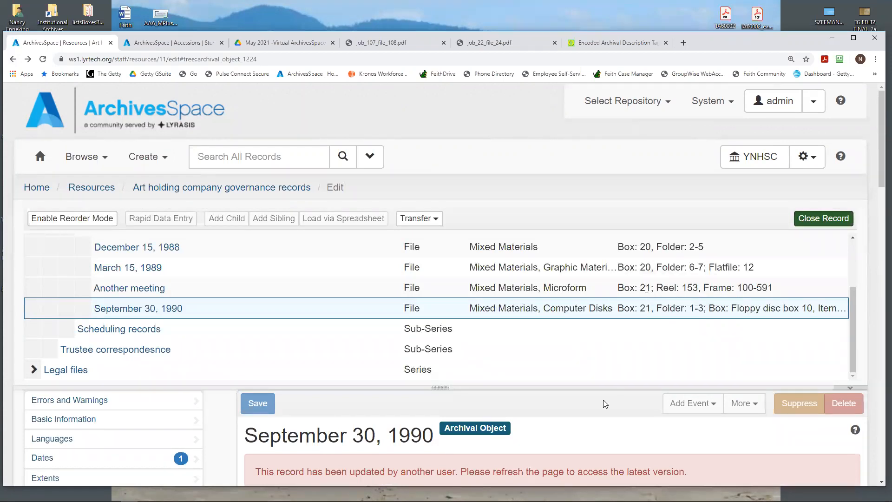
click(43, 59)
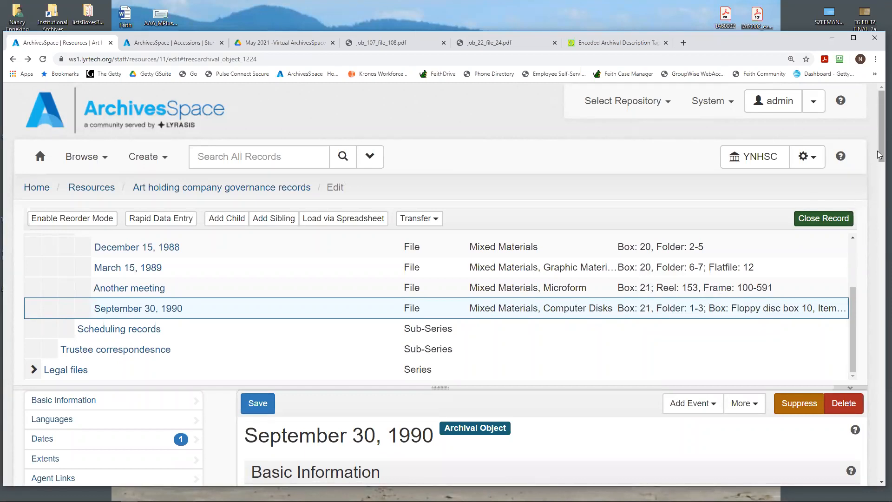
scroll(247, 303, down, 5)
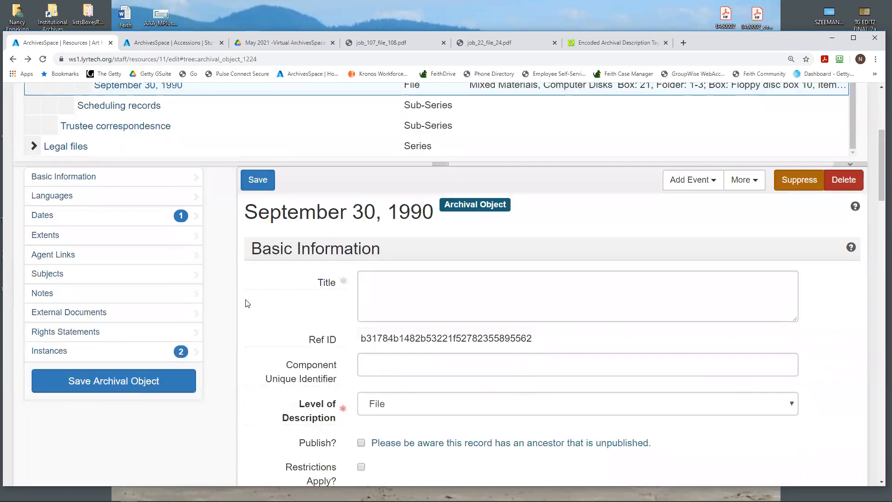
drag(880, 157, 879, 148)
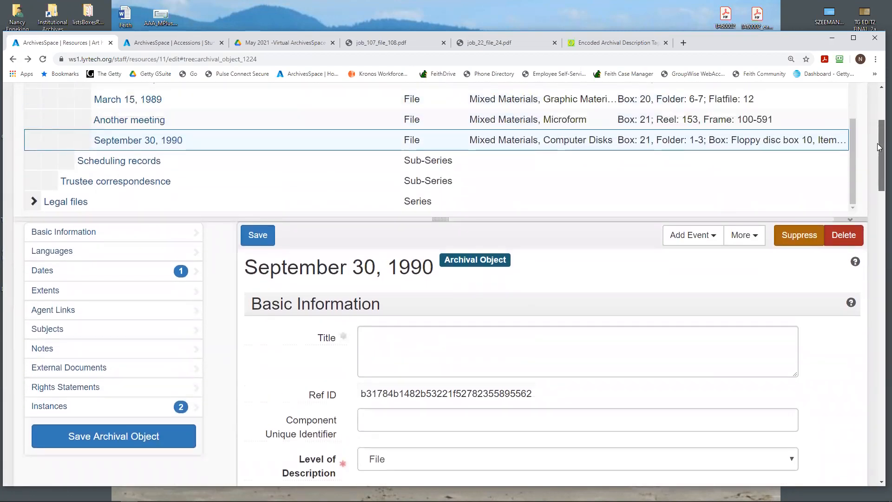
- Open the Another meeting file's instances and view the record of its Box 21 top container
click(135, 120)
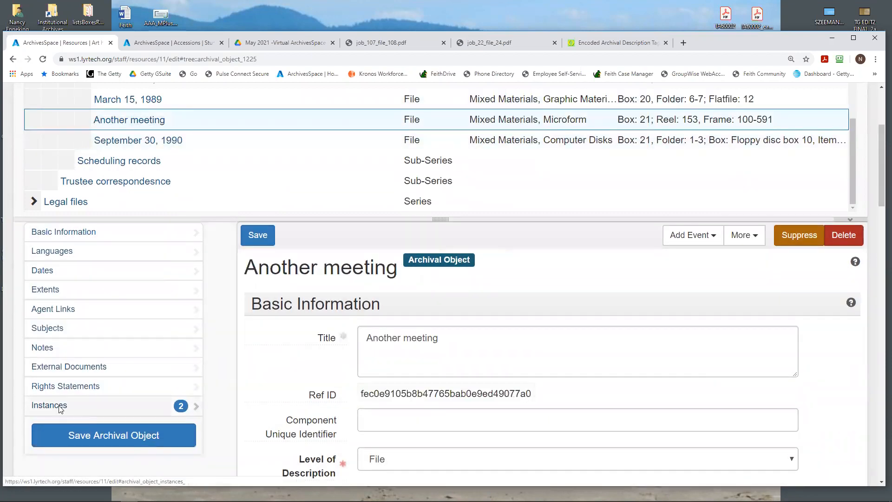
click(49, 405)
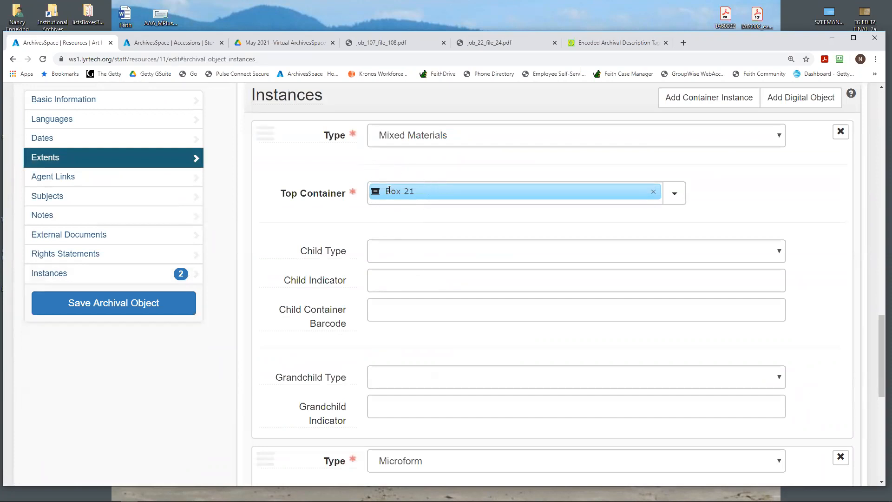
click(439, 192)
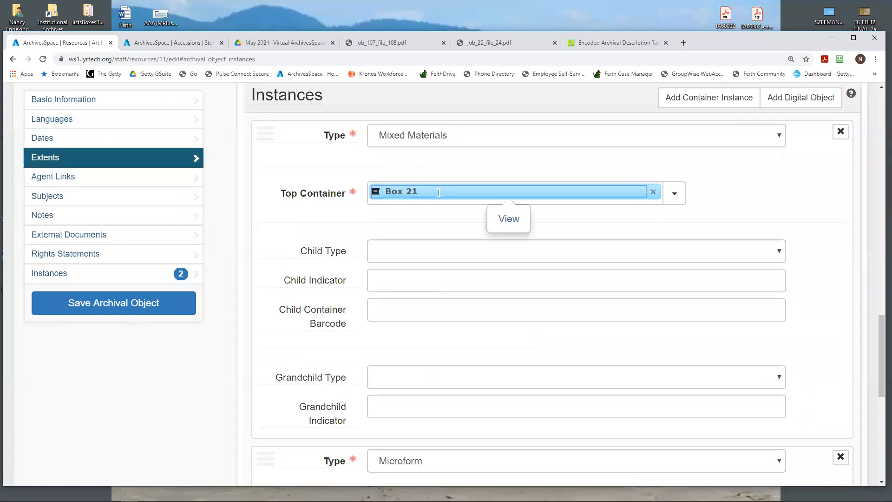
click(510, 224)
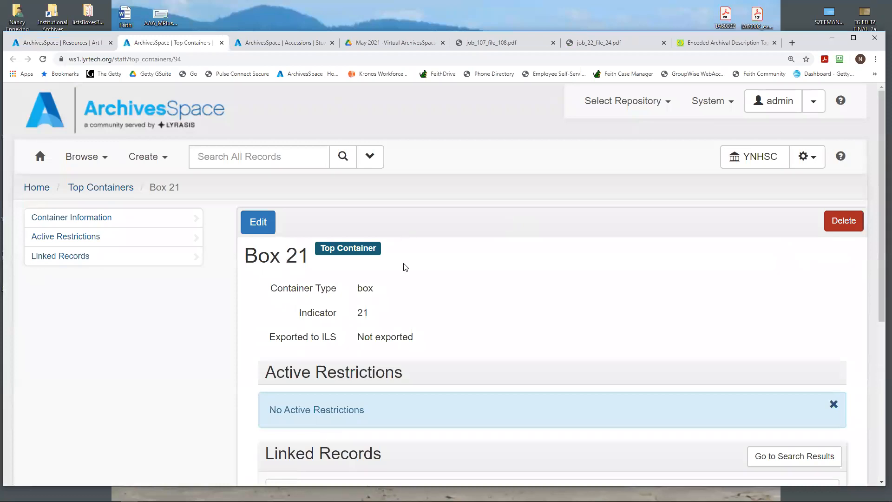
scroll(402, 264, down, 3)
scroll(398, 259, up, 2)
- Set the Box 21 top container's indicator to 20, save it, and save the Another meeting file again
click(251, 179)
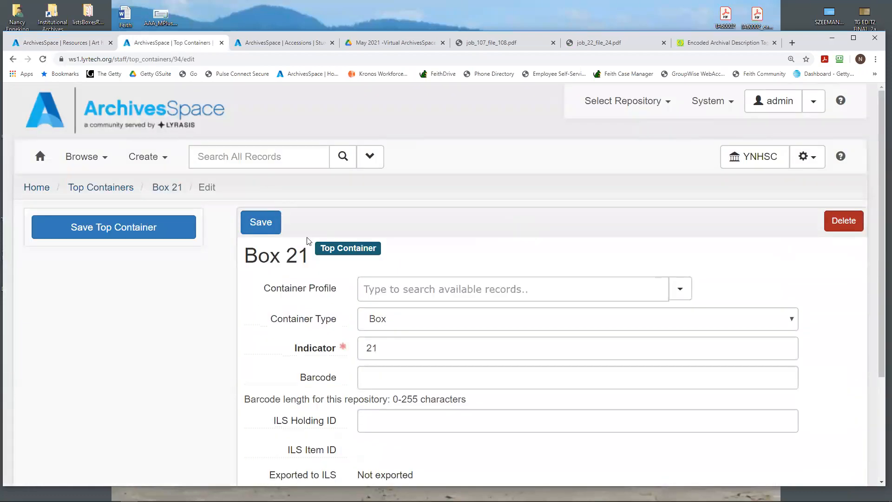
click(397, 349)
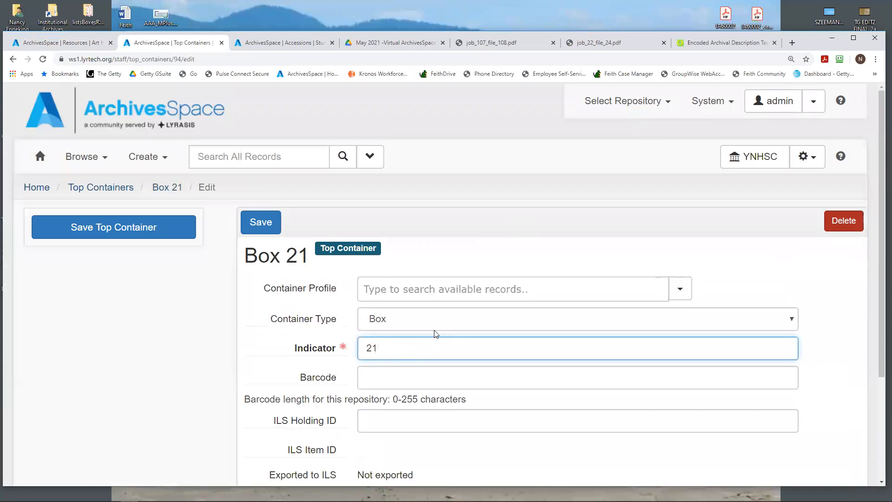
key(BackSpace)
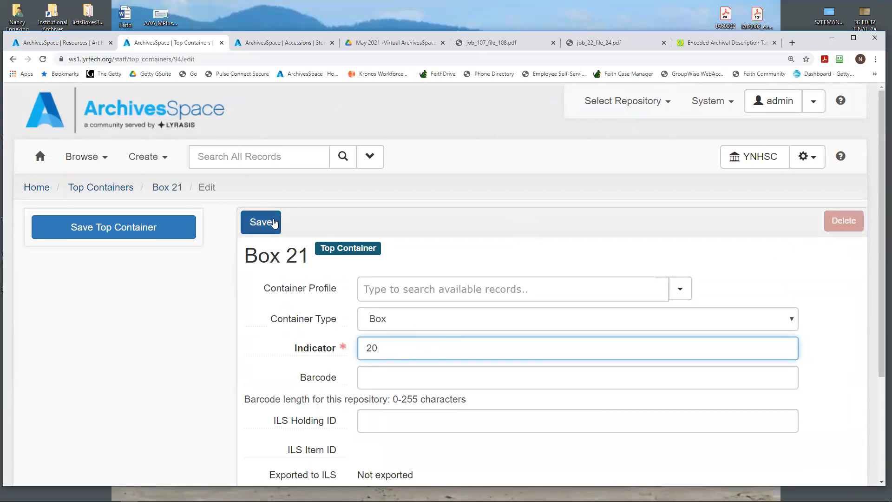
click(259, 221)
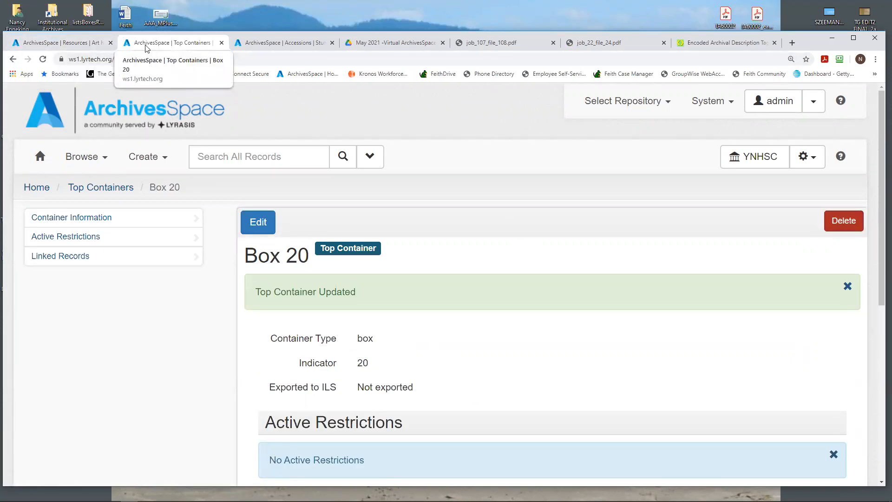
click(70, 45)
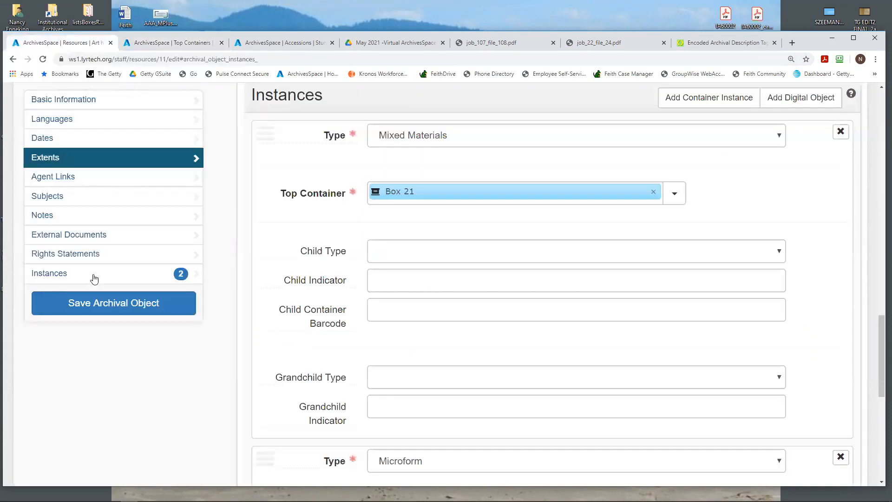
click(96, 307)
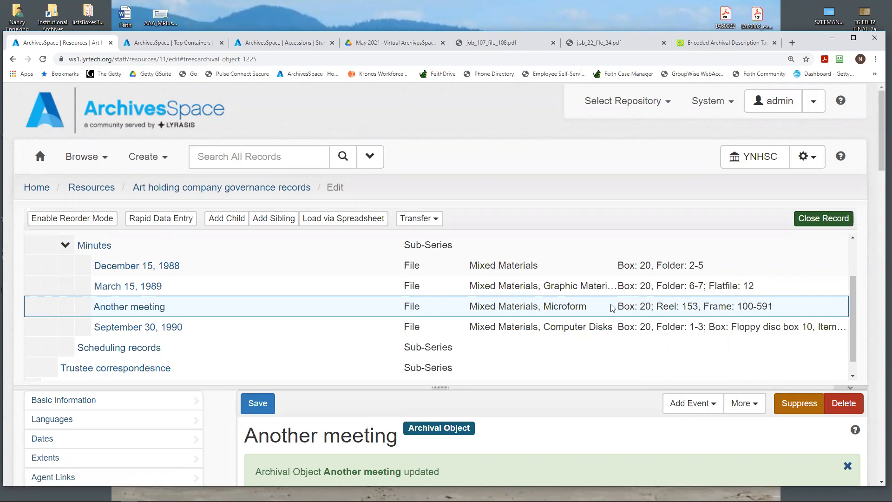
- Change the same top container's indicator back to 21, save it, and resave the Another meeting file
click(179, 43)
click(250, 225)
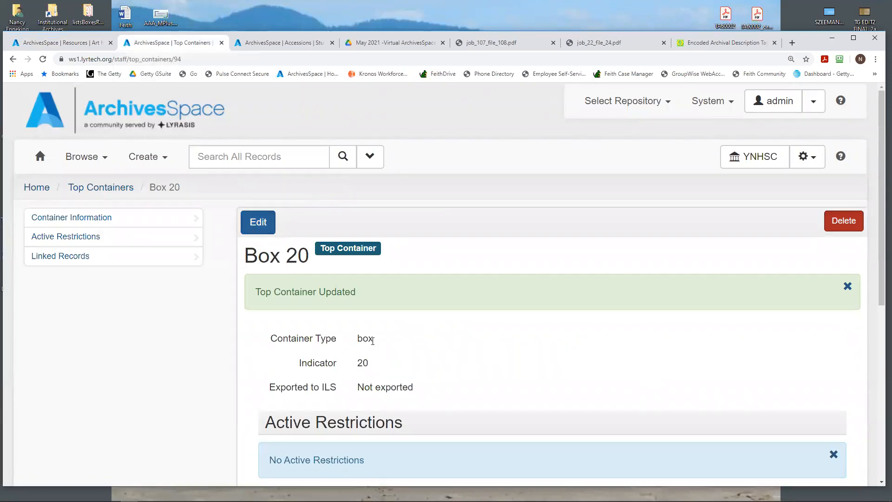
click(262, 223)
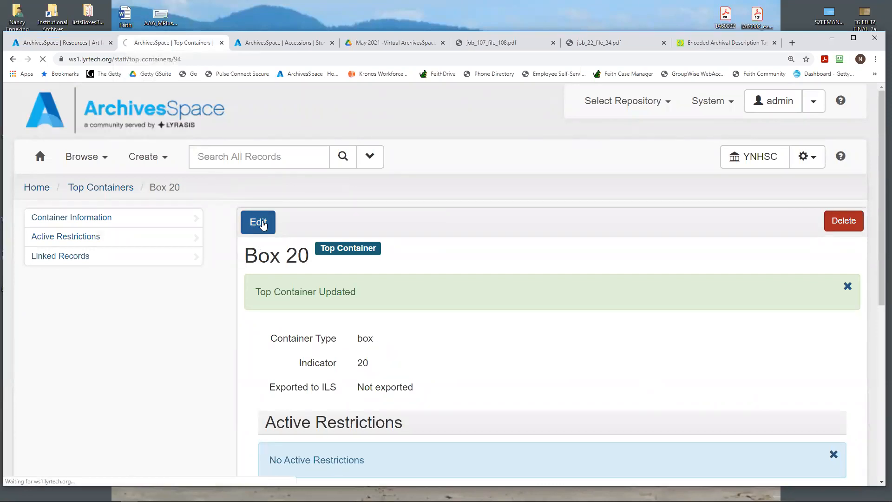
click(386, 341)
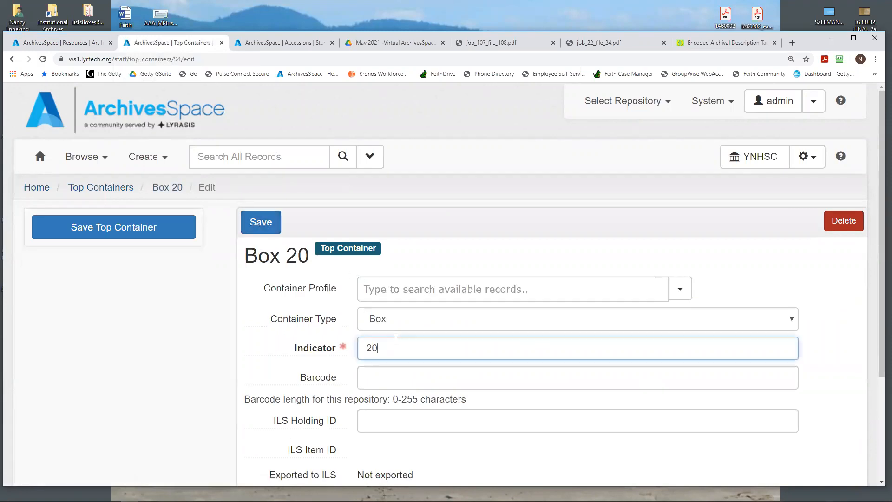
key(BackSpace)
text(1)
click(255, 221)
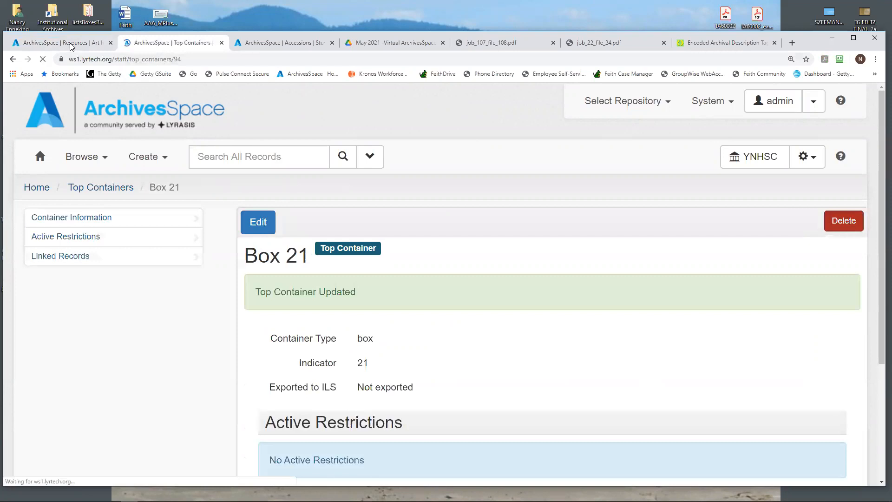
click(72, 46)
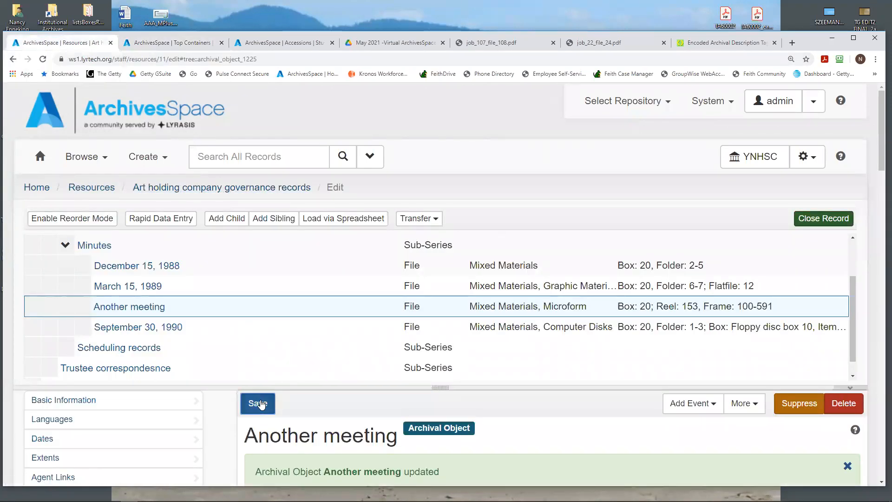
click(260, 404)
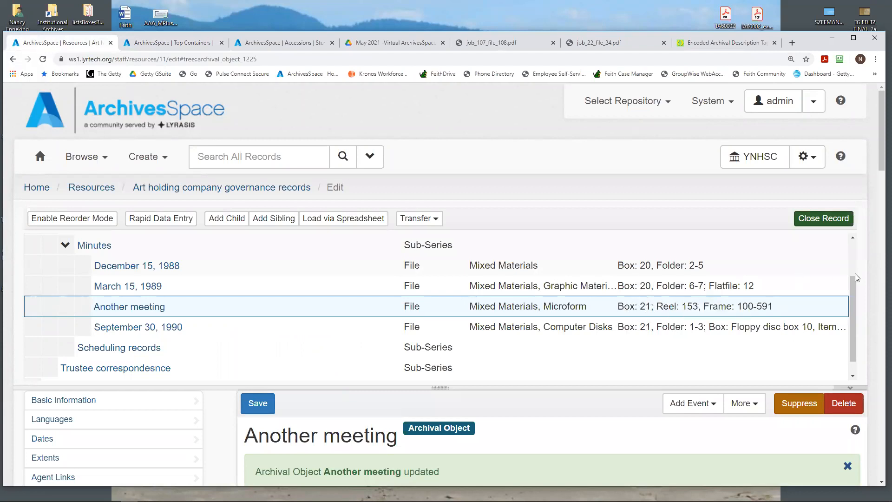
- Replace the top container in the Another meeting file's Mixed Materials instance with Box 20 and save the archival object
scroll(240, 367, down, 1)
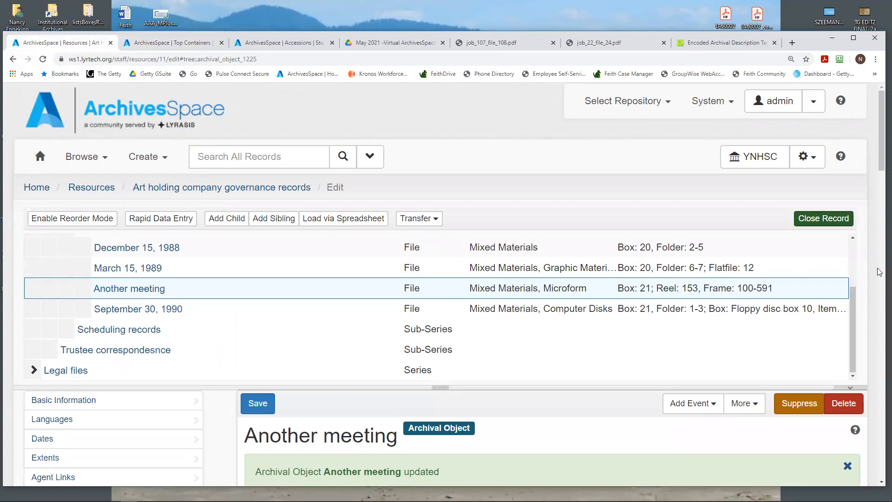
scroll(879, 162, down, 10)
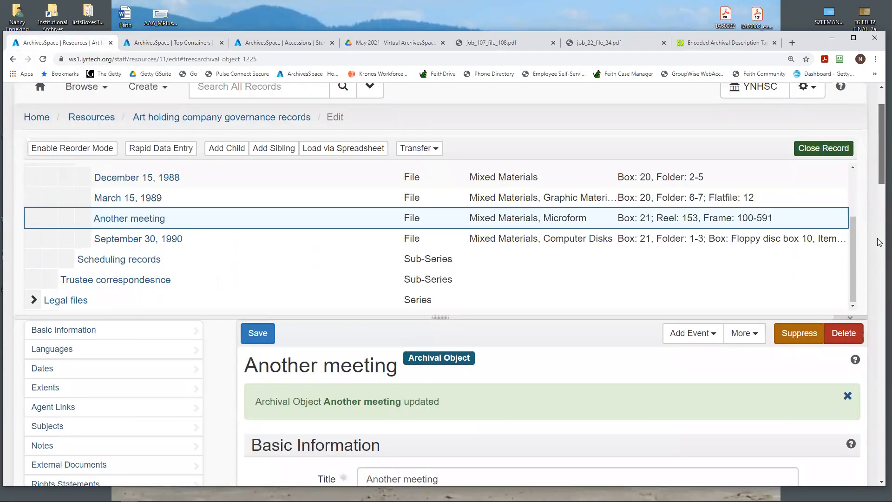
scroll(238, 282, up, 1)
click(91, 272)
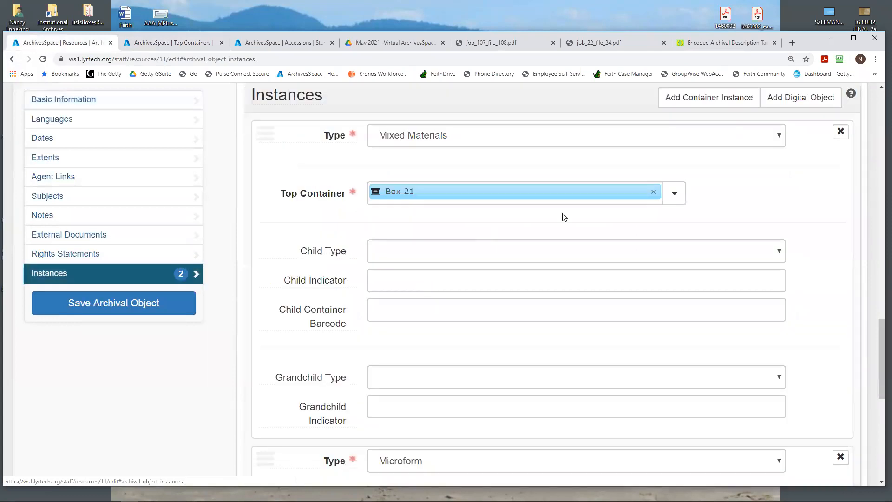
click(652, 192)
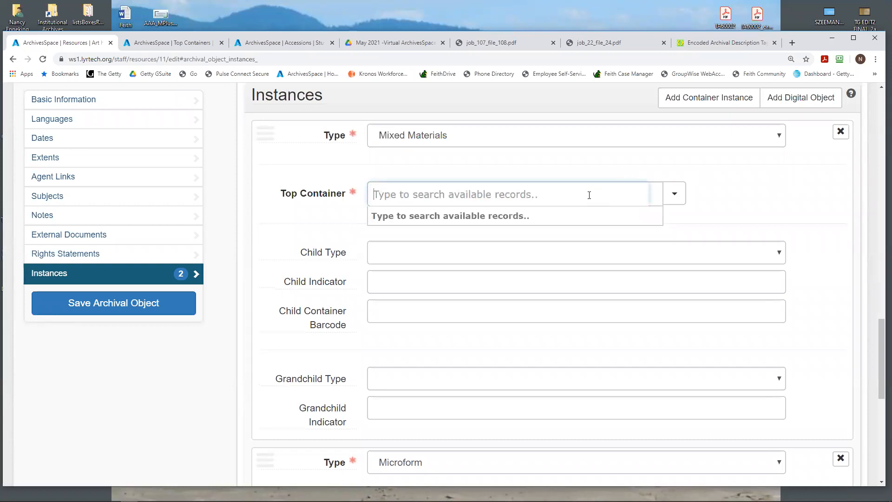
text(20)
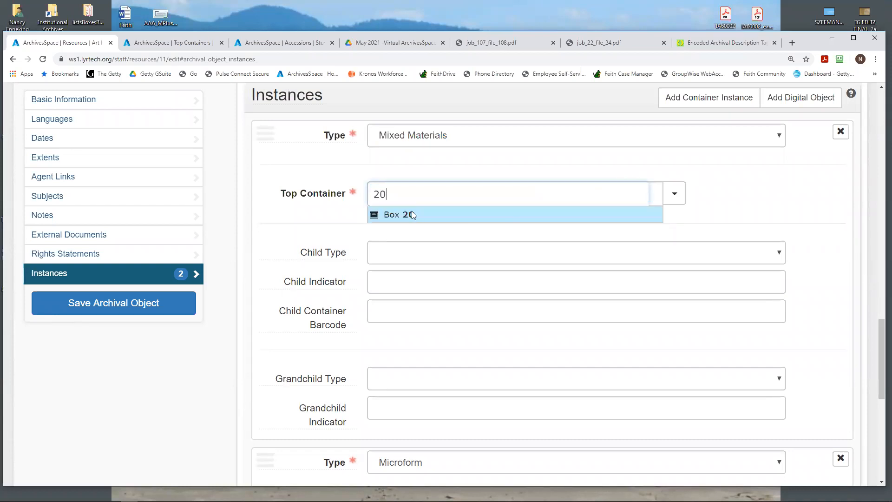
click(411, 214)
click(152, 305)
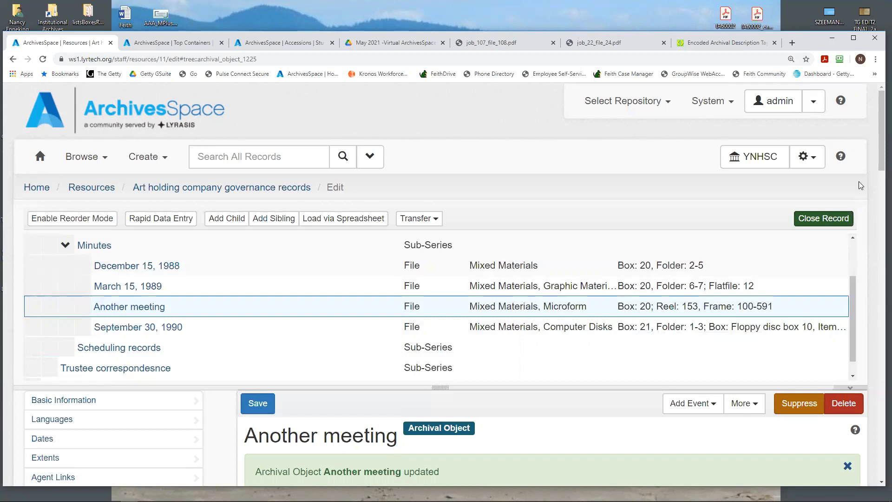
drag(877, 146, 877, 163)
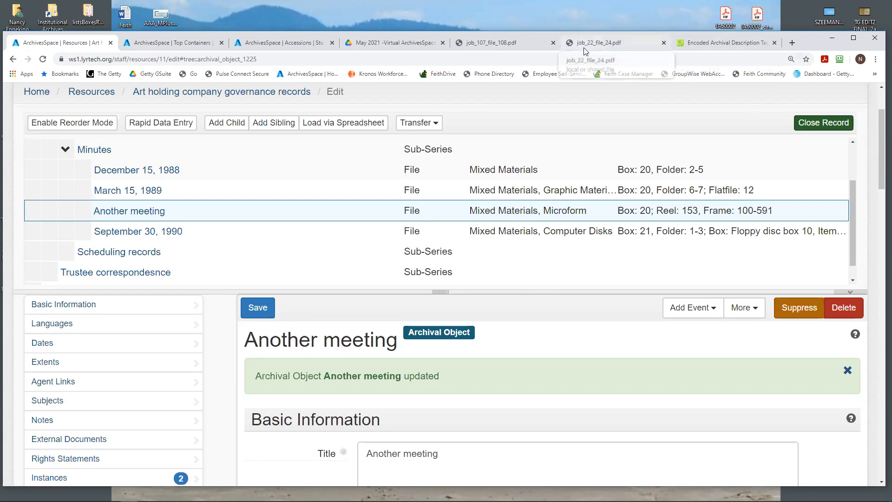
- Open the repository's top container management, remove the Resource filter, and enter "december 15" in quotation marks as the keyword
click(159, 45)
click(822, 158)
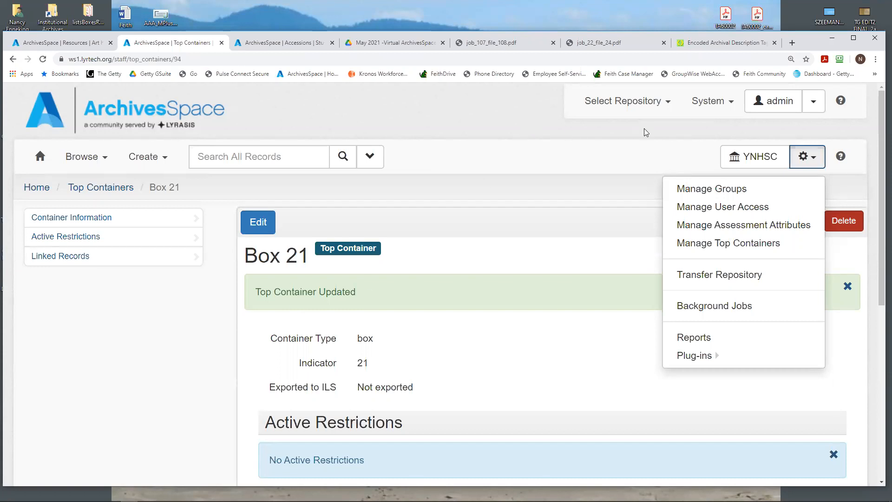
click(720, 243)
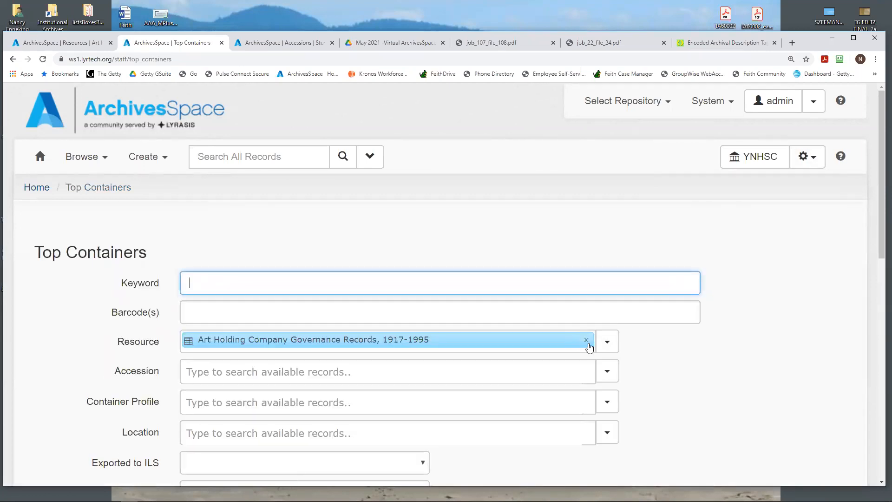
click(587, 340)
click(486, 284)
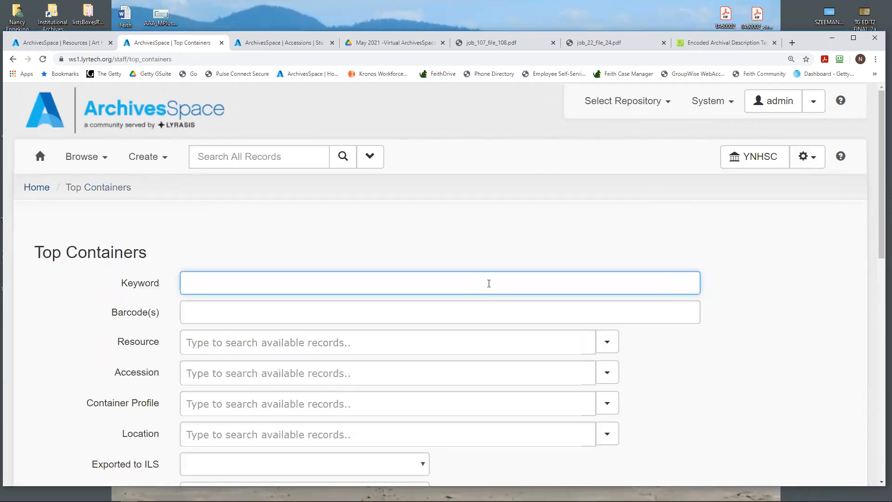
text("december 15")
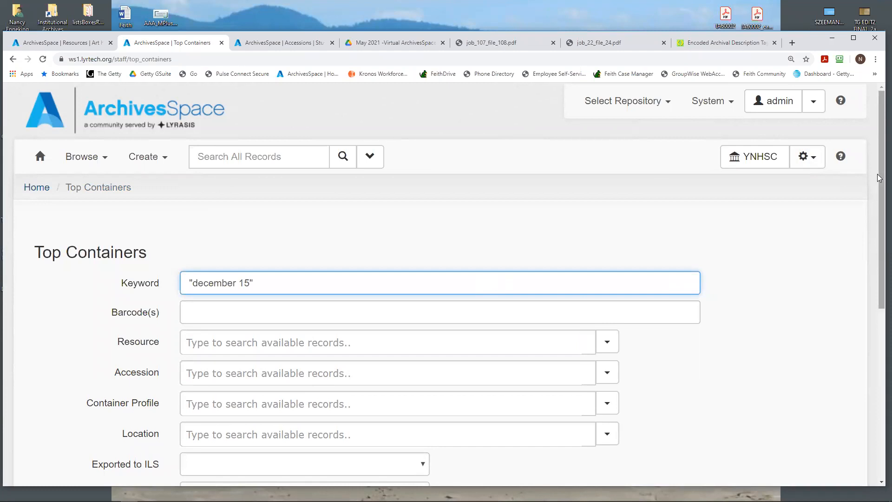
scroll(879, 234, down, 1)
drag(879, 235, 879, 325)
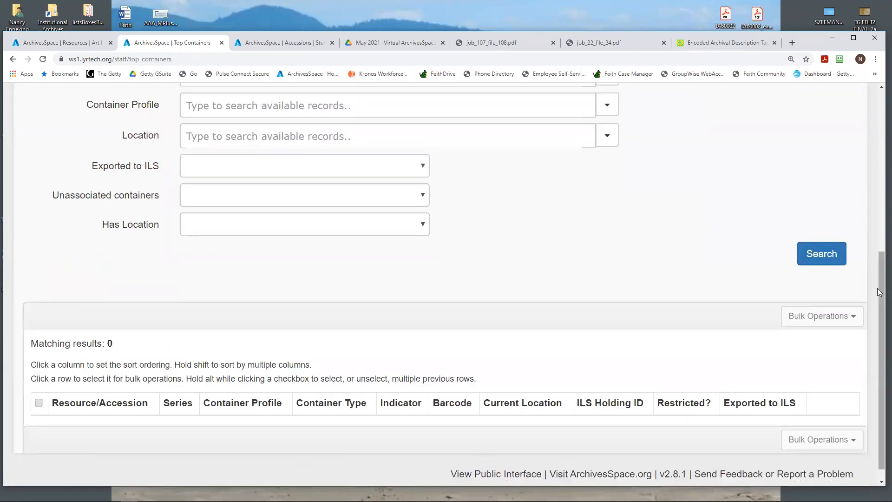
scroll(880, 291, up, 1)
scroll(879, 187, up, 4)
scroll(322, 216, down, 1)
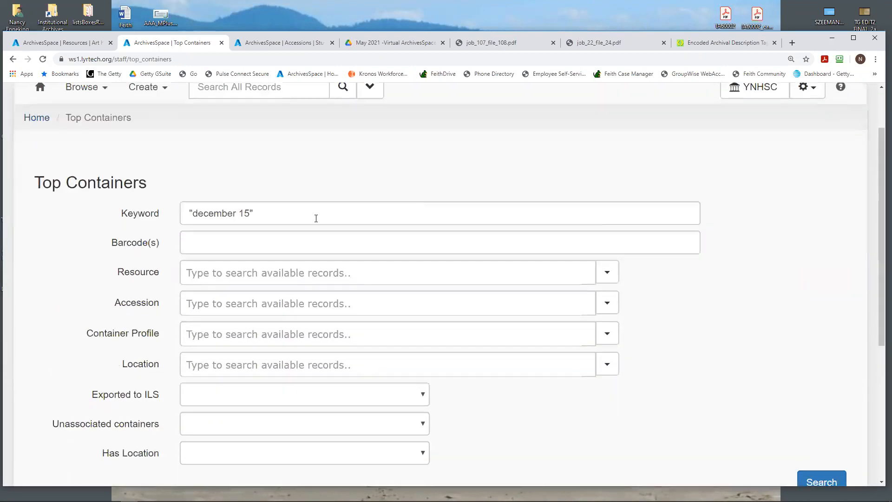
- Shorten the keyword to december without quotation marks and search the top containers
drag(250, 214, 236, 214)
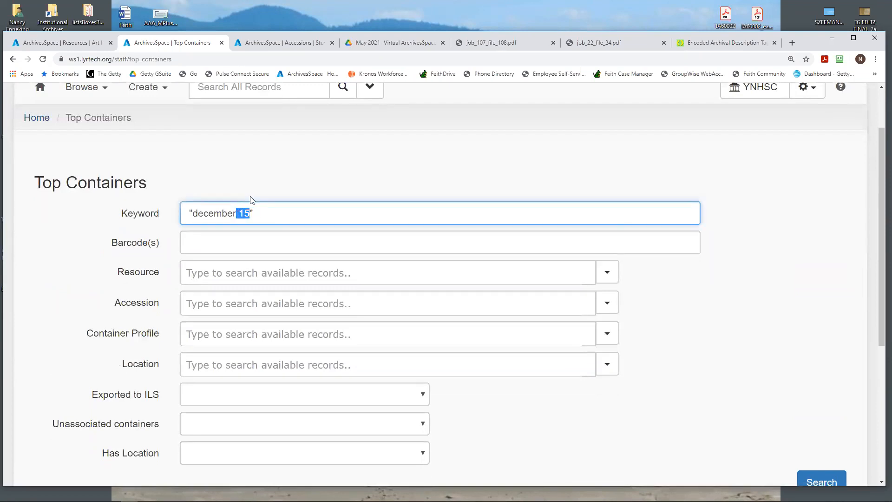
key(BackSpace)
click(248, 214)
click(194, 217)
key(BackSpace)
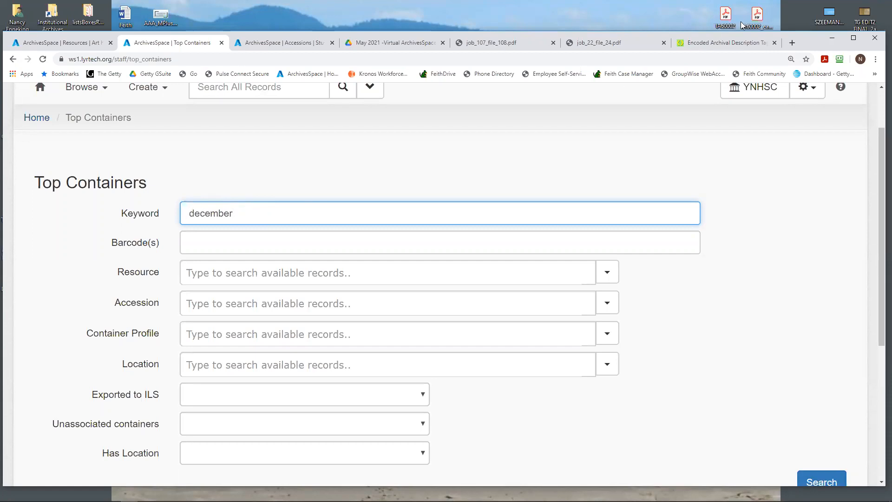
scroll(879, 227, down, 1)
scroll(879, 228, down, 5)
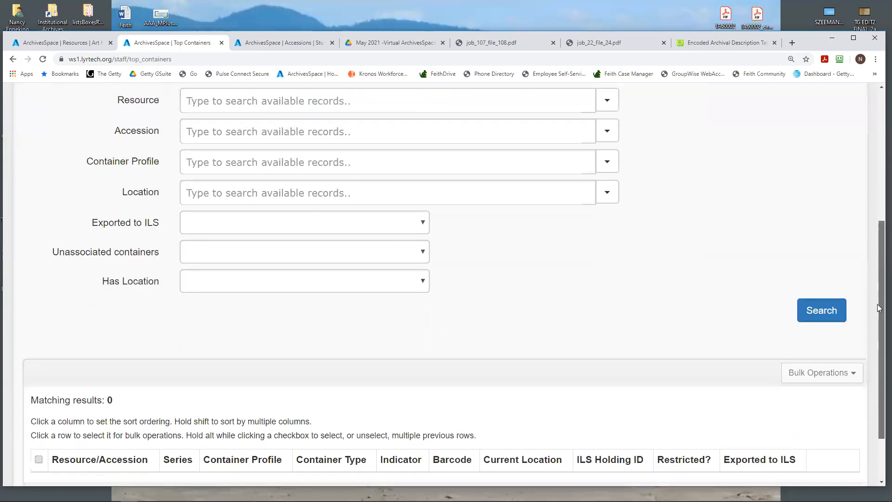
click(819, 253)
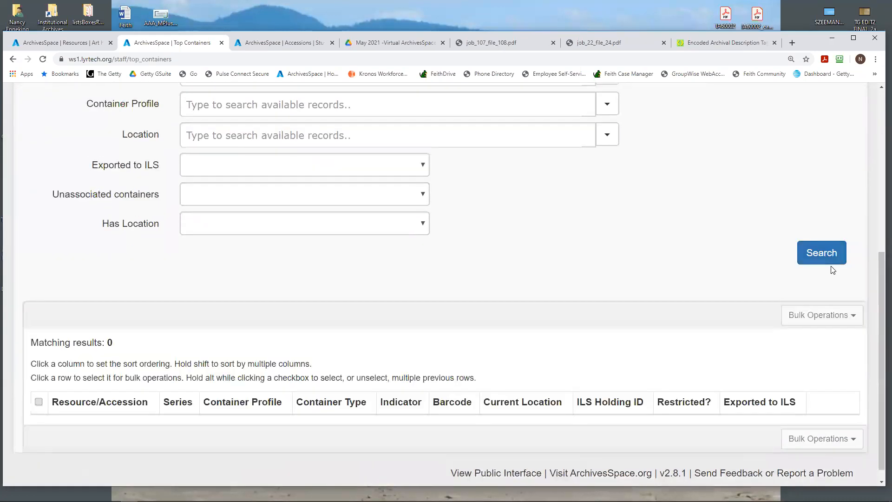
- Clear the top container search keyword and close that page to return to the Another meeting record
scroll(879, 200, up, 6)
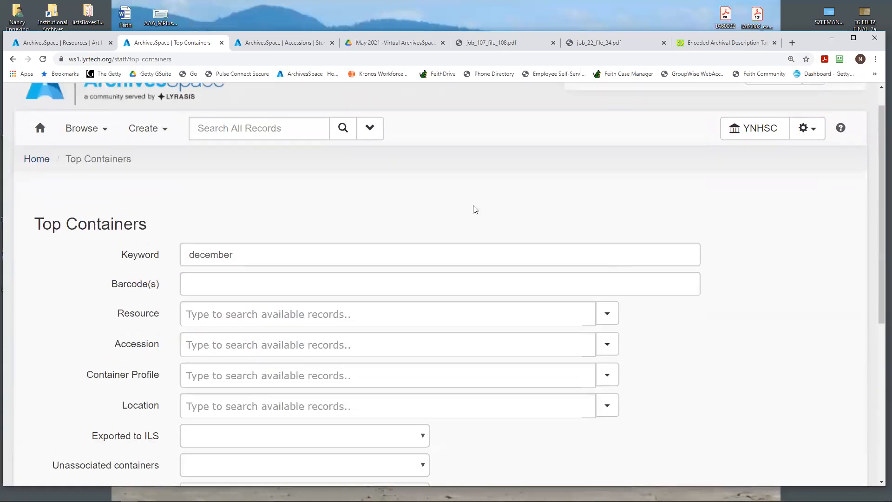
click(149, 260)
key(BackSpace)
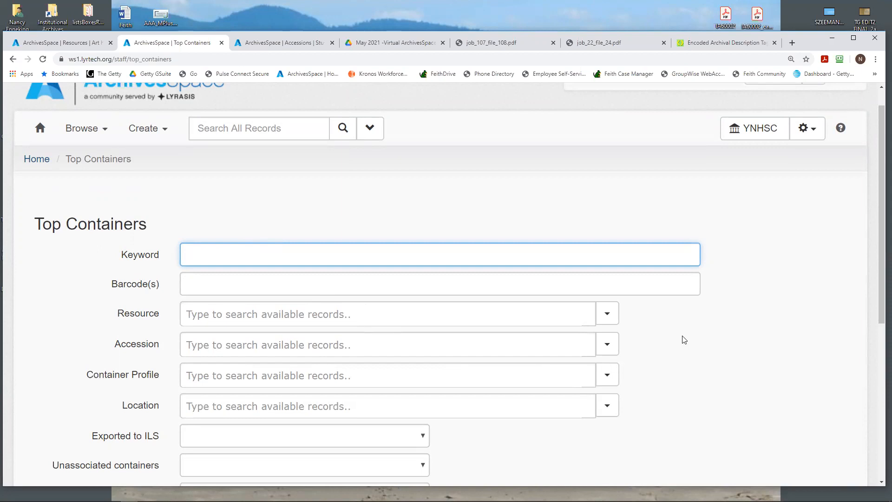
scroll(684, 340, down, 1)
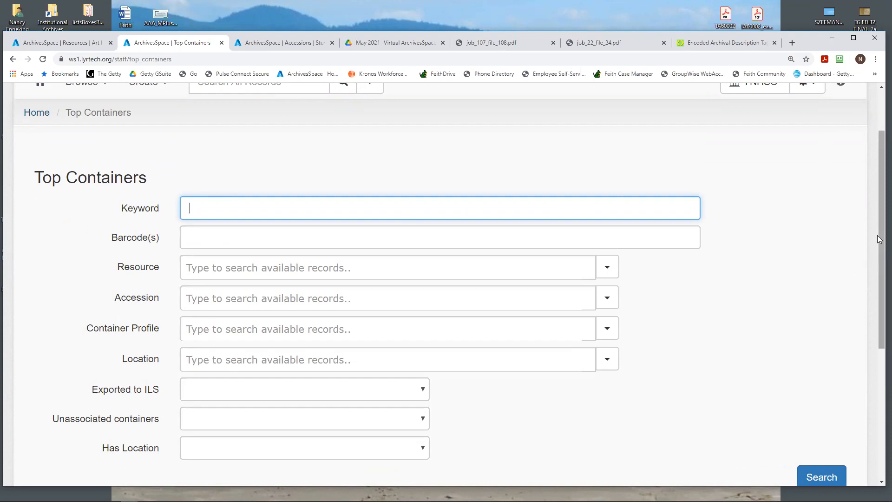
scroll(880, 244, up, 2)
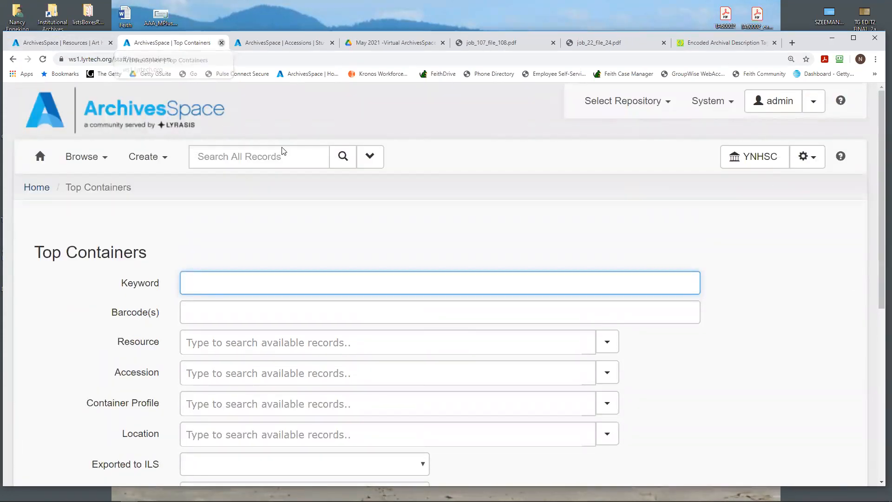
key(ctrl+w)
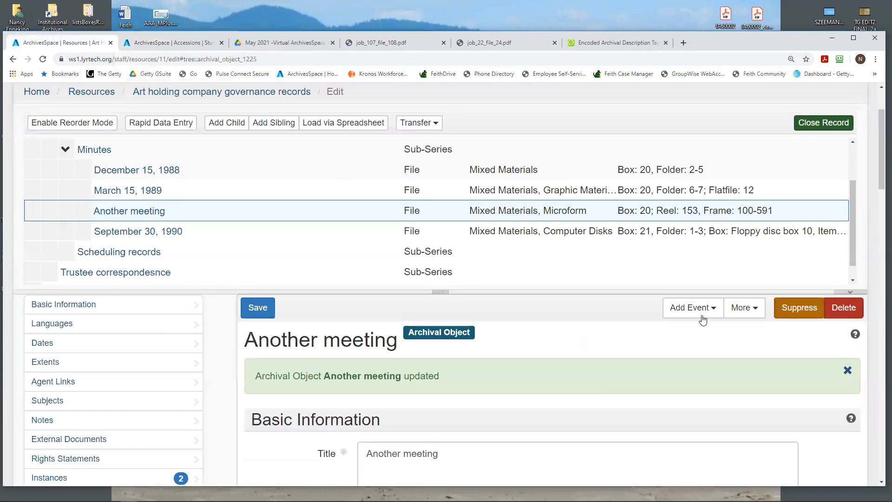
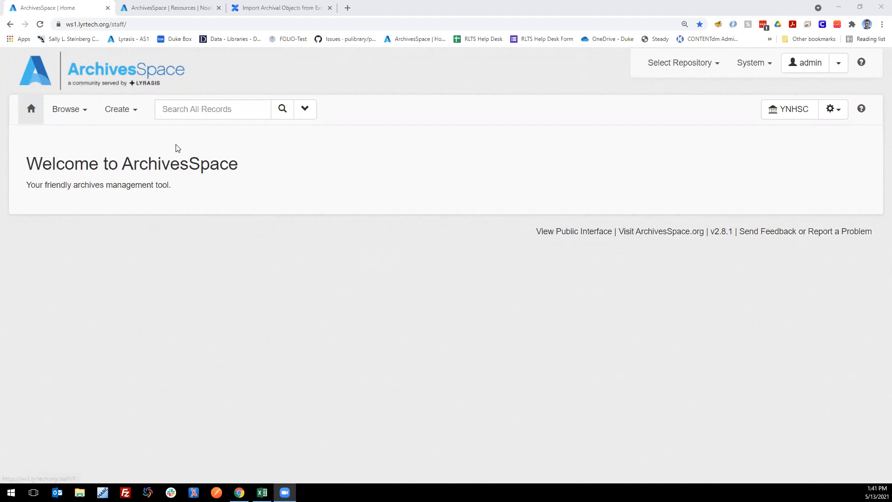
- Browse the resources, open Wayward Family papers for editing, and adjust the height of its hierarchy tree
click(65, 111)
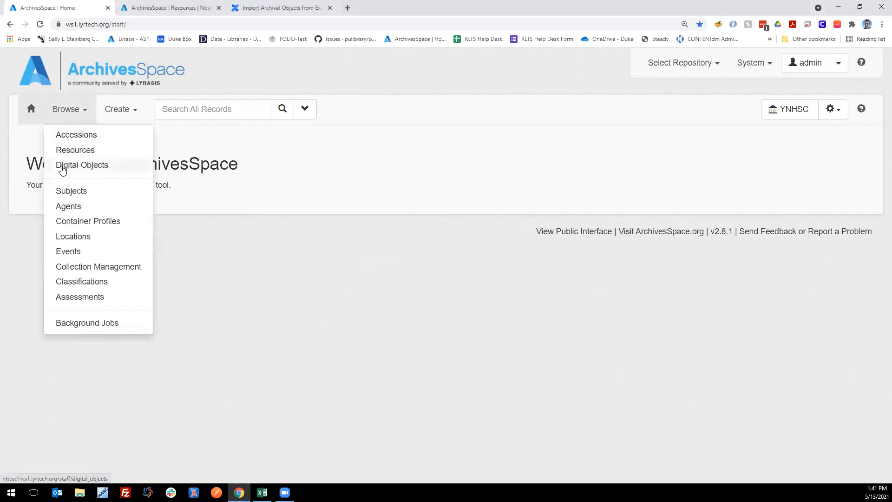
click(85, 154)
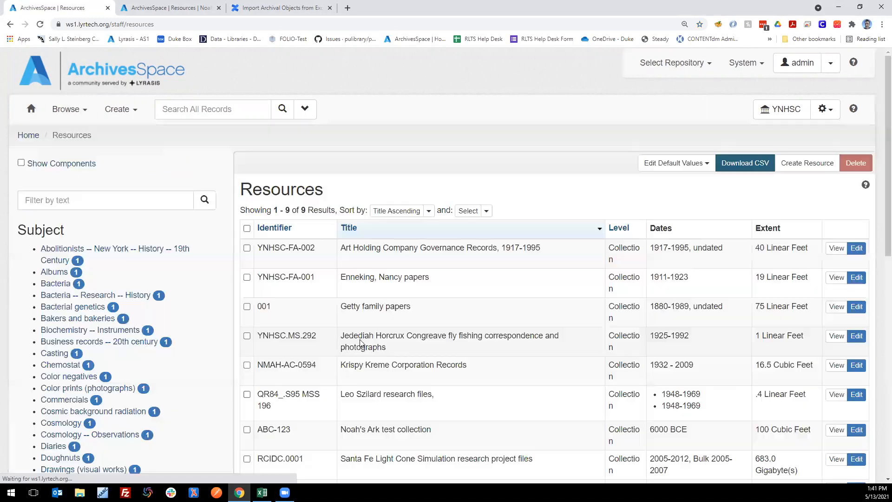
scroll(367, 349, down, 2)
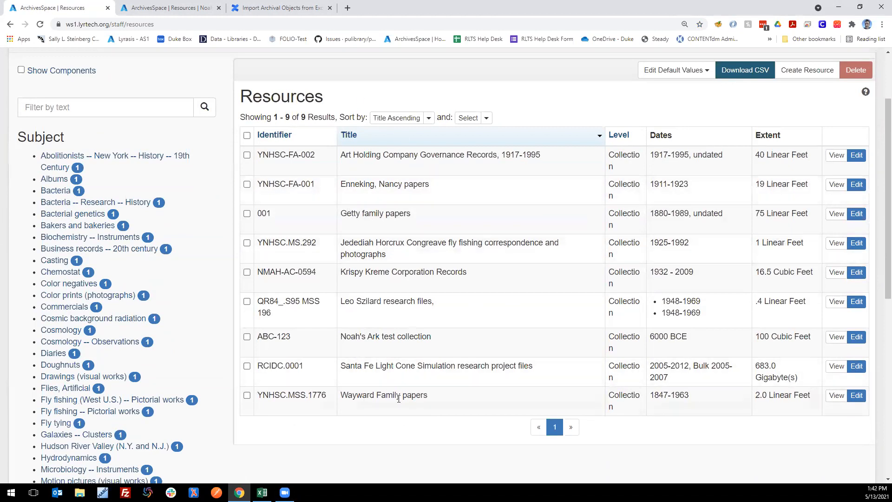
click(857, 397)
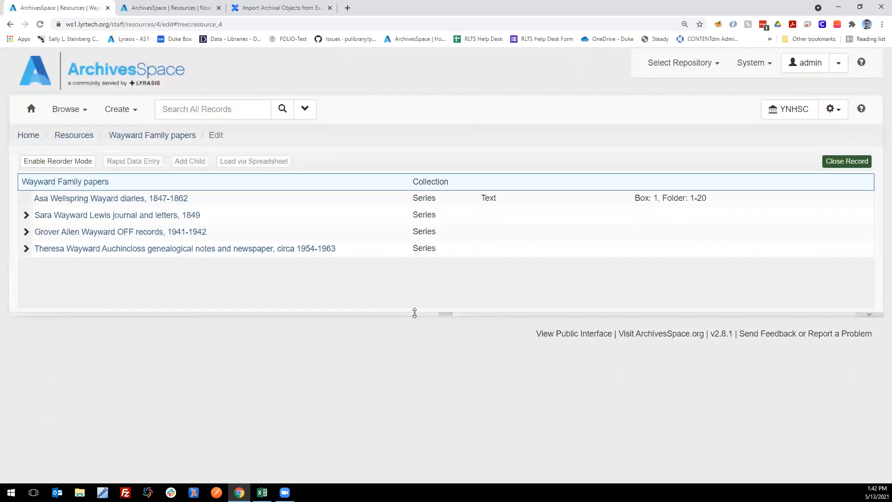
drag(442, 324, 417, 289)
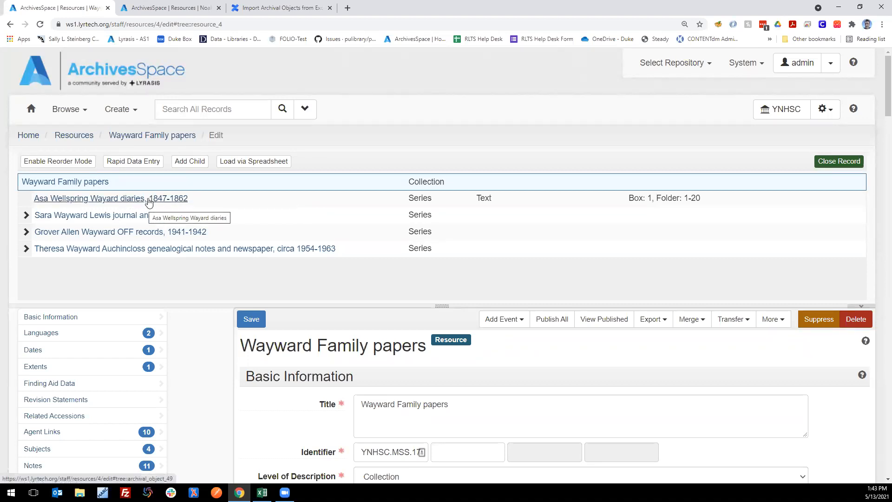
- Select the 1847-1862 diaries series, start Rapid Data Entry for it, and examine the available columns from Basic Information through Notes
click(117, 200)
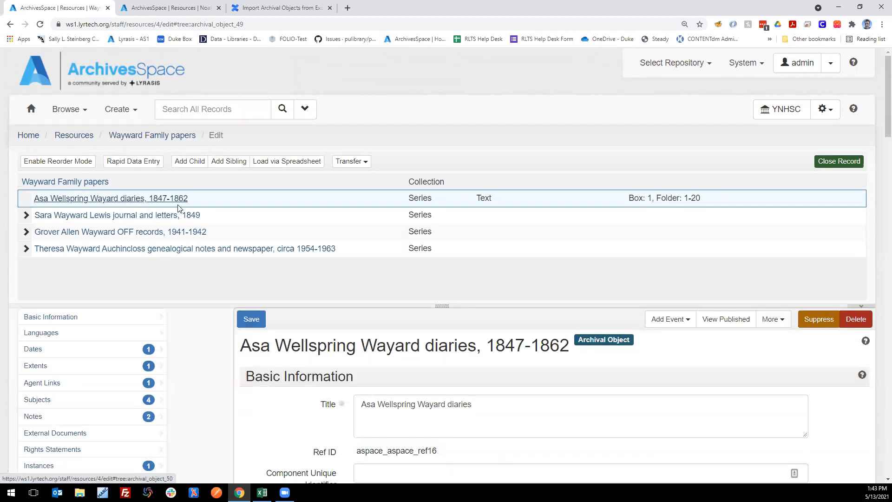
click(137, 163)
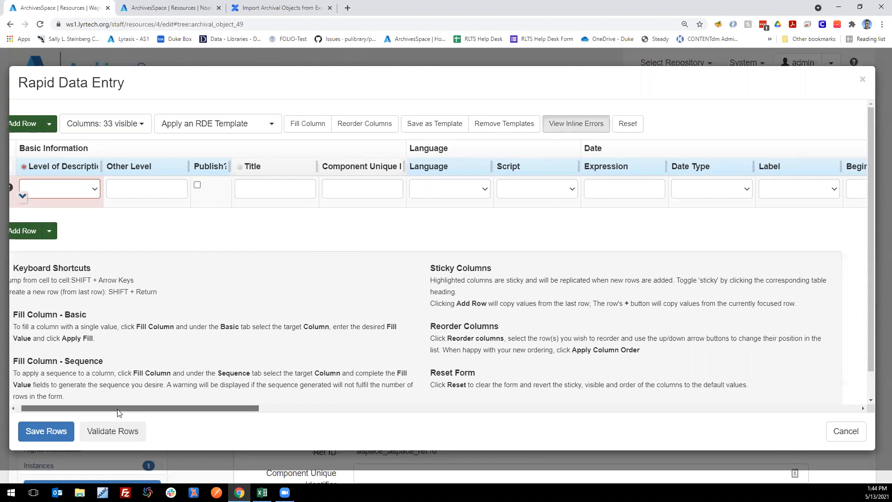
drag(120, 412, 412, 410)
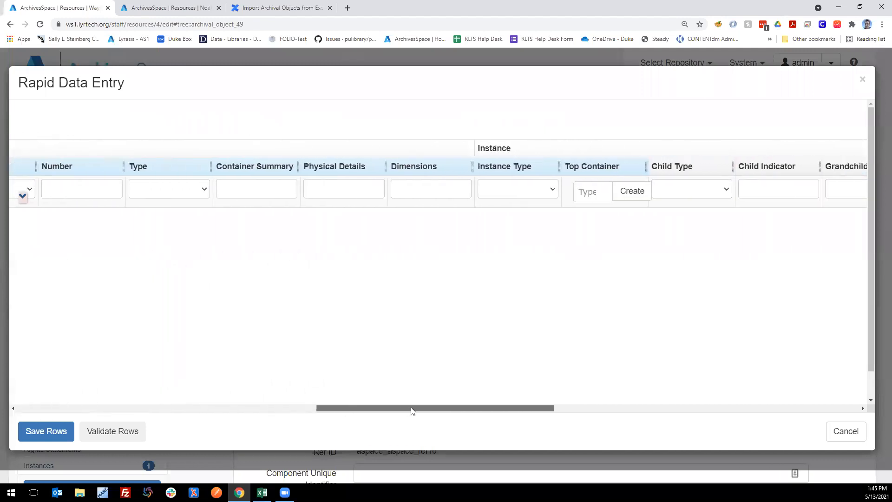
drag(495, 410, 760, 432)
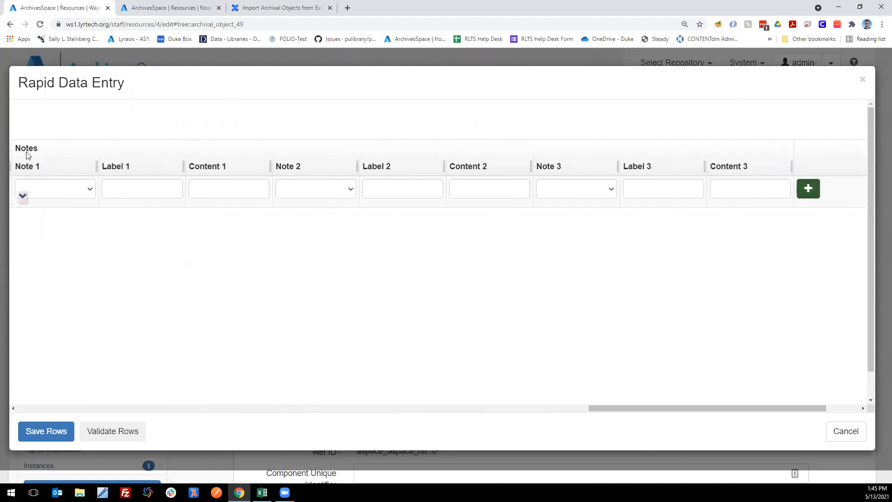
drag(643, 407, 54, 425)
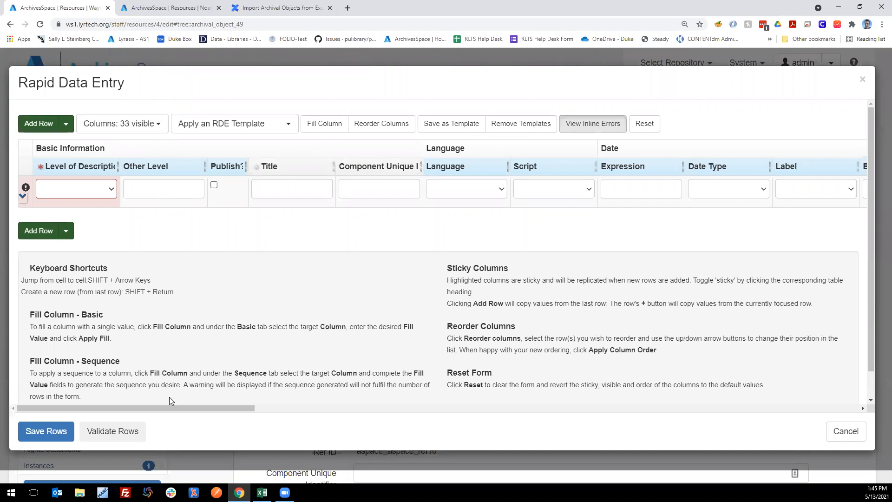
drag(172, 408, 133, 358)
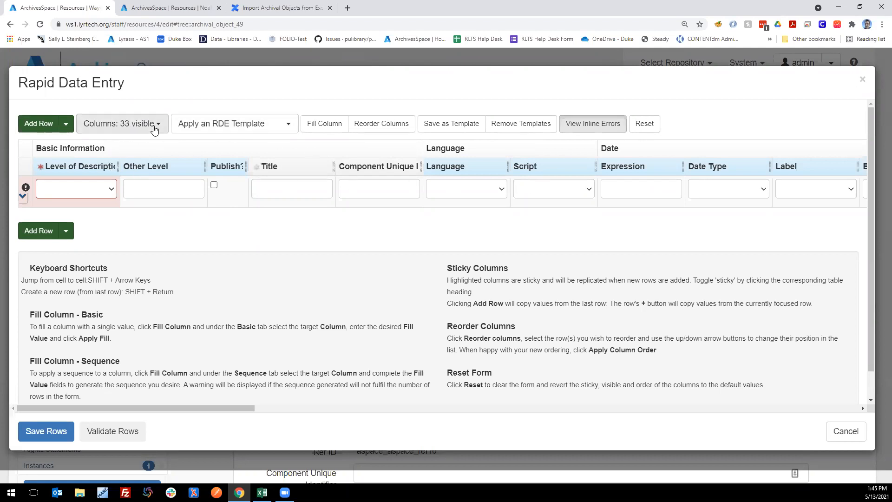
- Hide the Other Level and Publish? columns in Rapid Data Entry and review the remaining columns that can be hidden
click(155, 127)
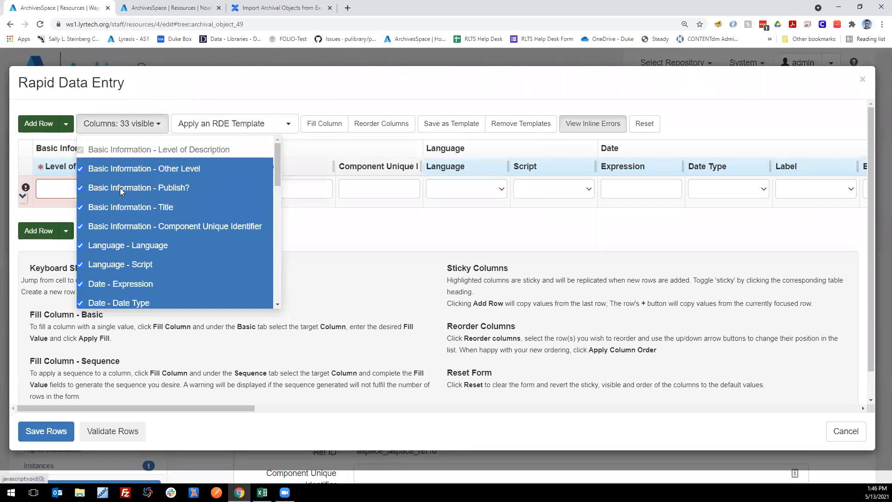
click(80, 170)
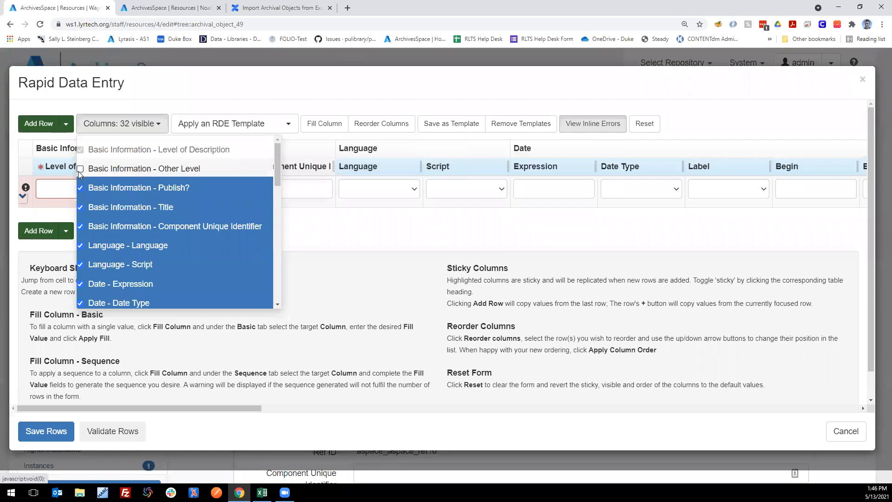
click(80, 187)
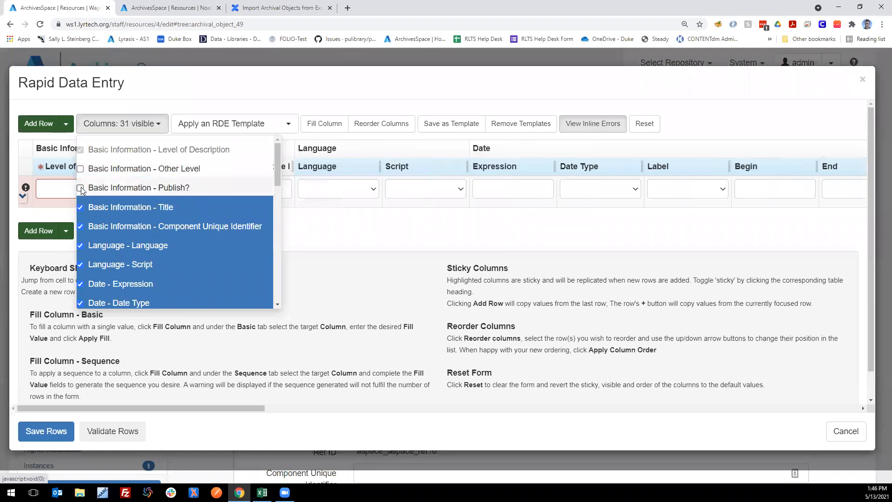
scroll(90, 263, down, 3)
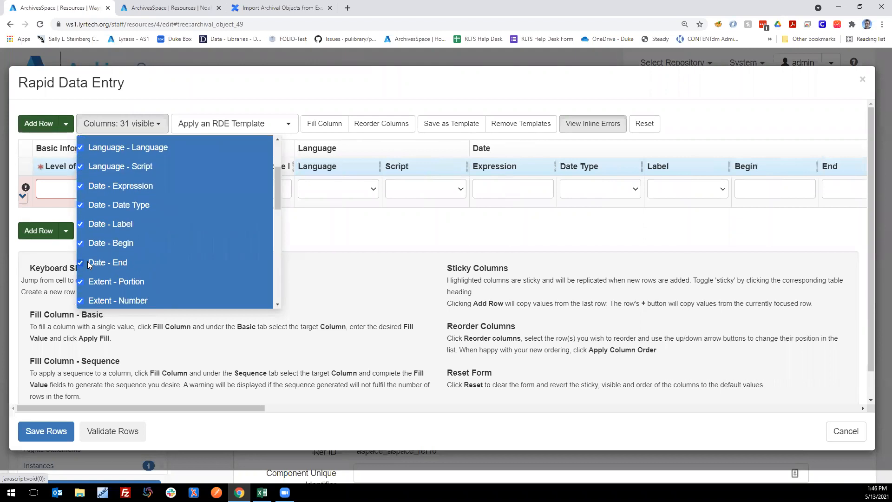
scroll(81, 270, down, 5)
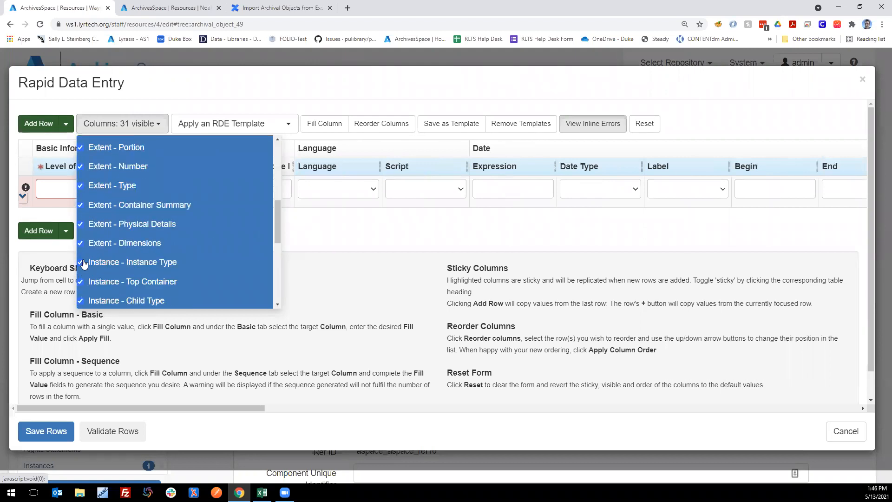
scroll(84, 260, down, 2)
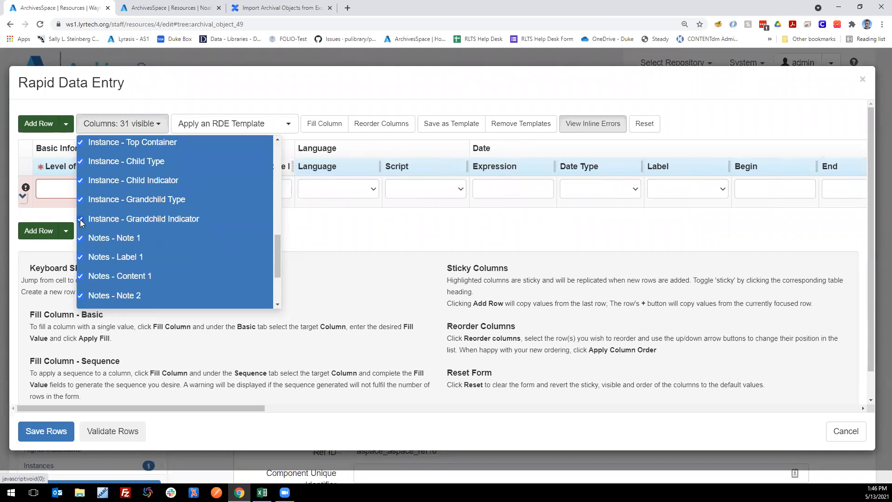
scroll(81, 222, up, 10)
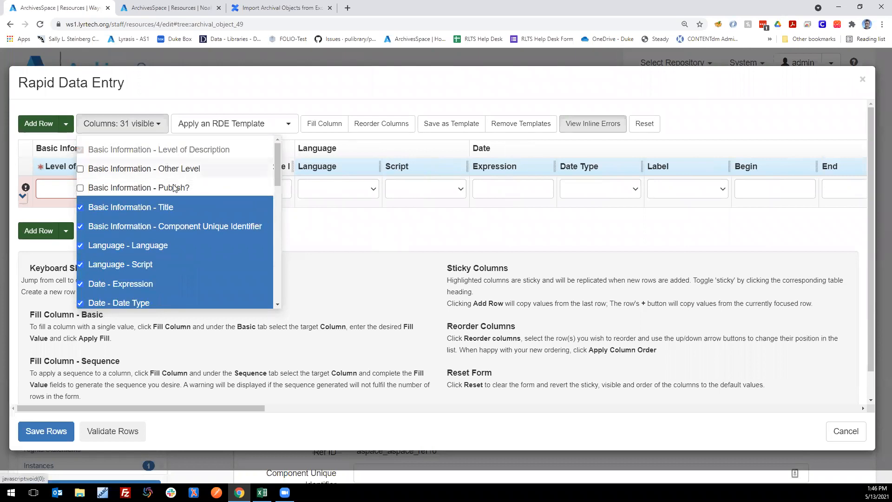
scroll(116, 260, down, 2)
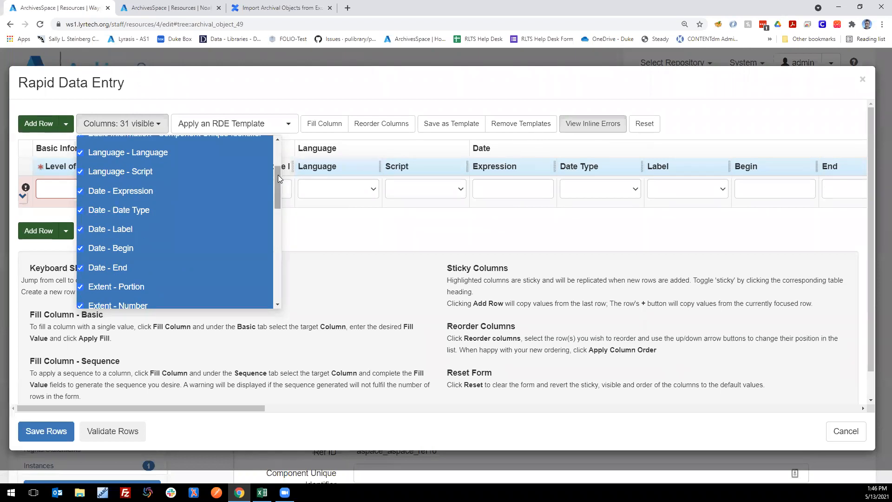
click(163, 105)
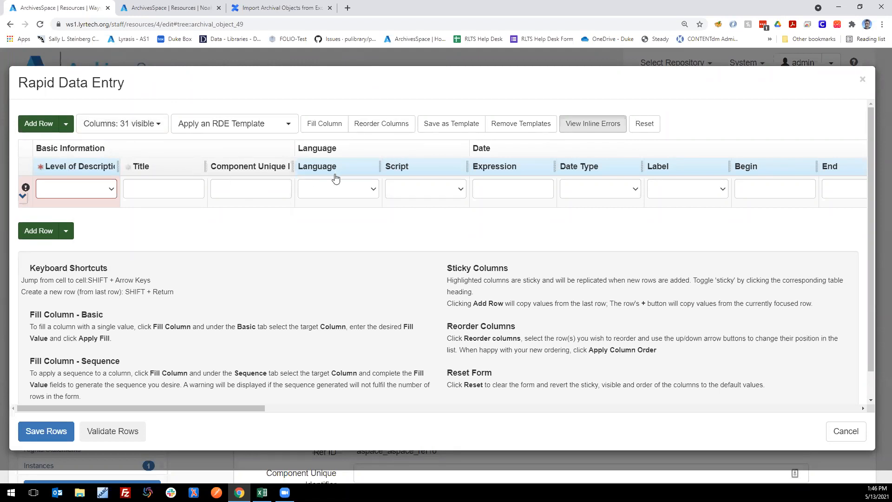
- Reorder the Rapid Data Entry columns so that Title comes first, ahead of Level of Description, and apply the order
click(388, 129)
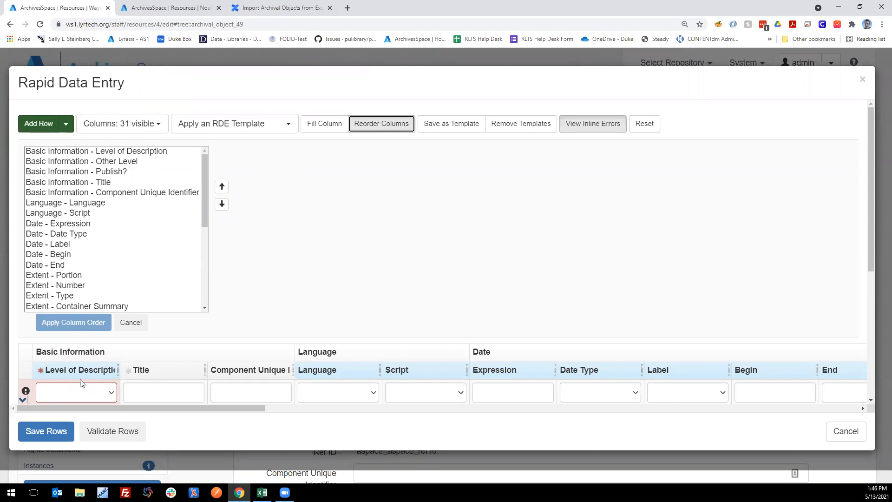
click(84, 183)
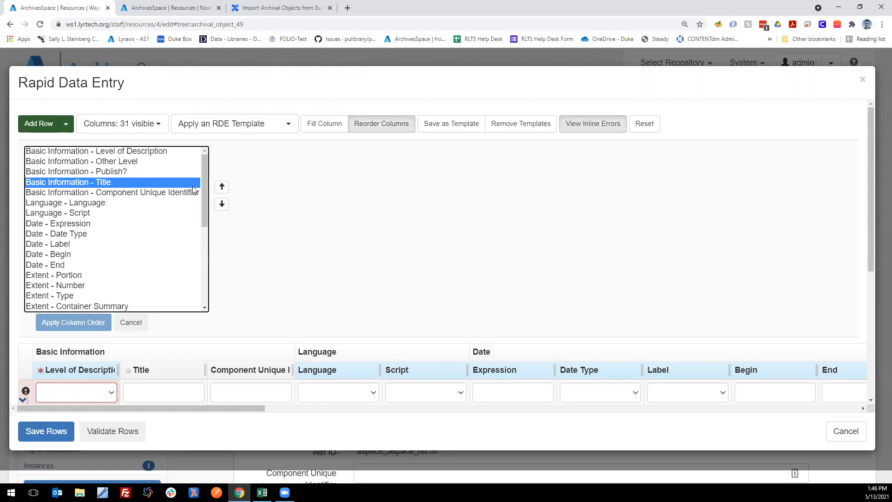
click(222, 187)
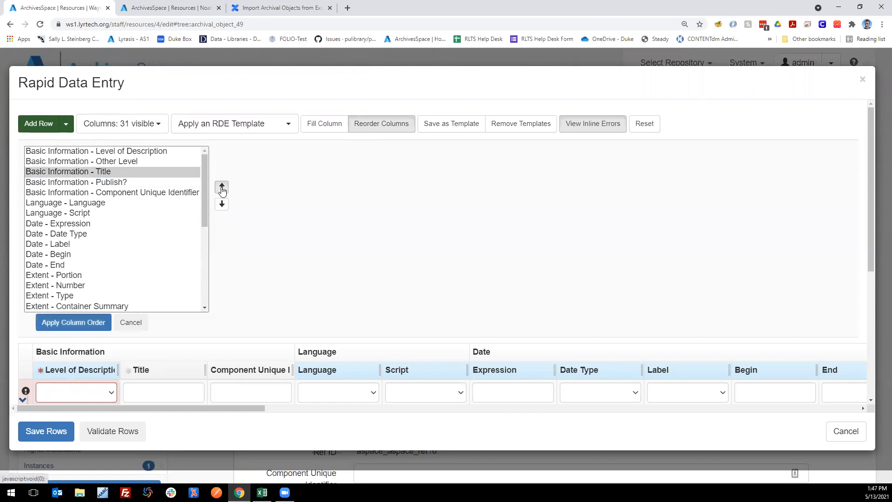
click(222, 188)
click(221, 188)
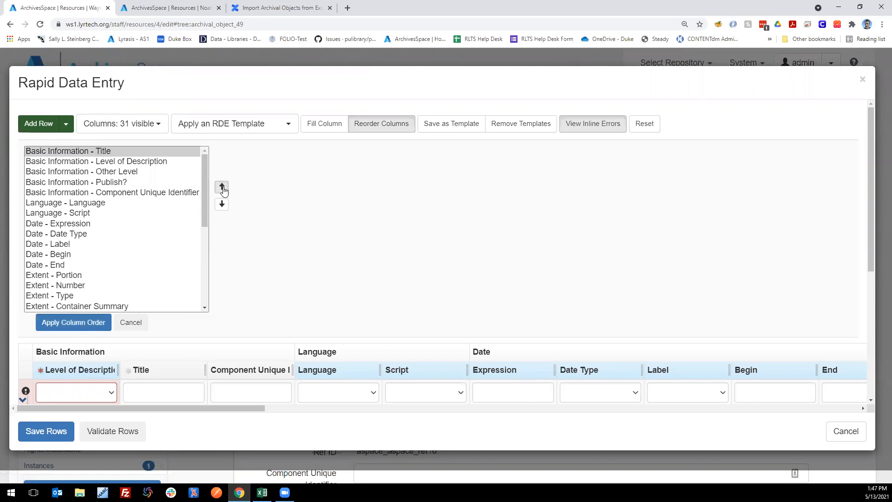
click(89, 325)
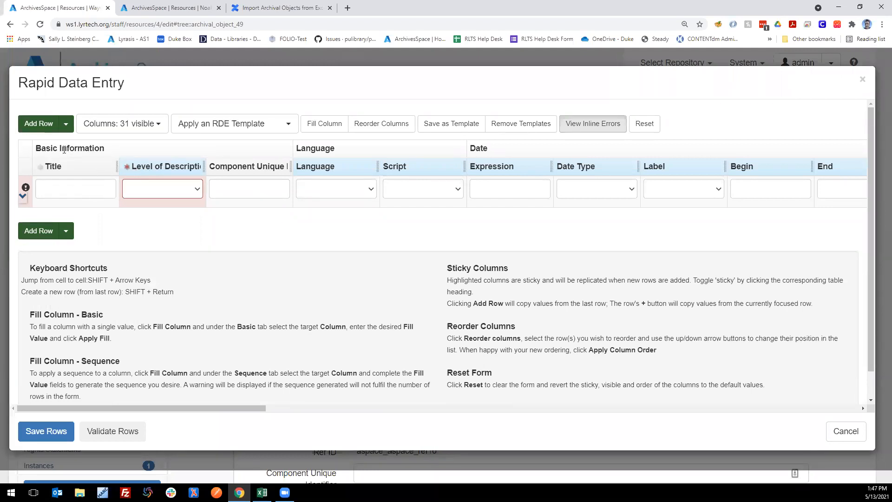
- Move the five Date columns, Expression through End, directly after Title, apply the order, and widen the Expression column
click(378, 125)
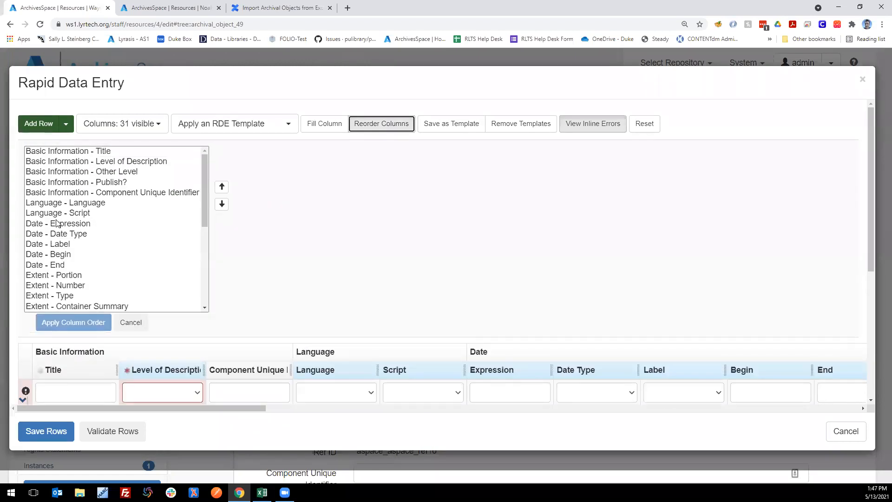
click(52, 225)
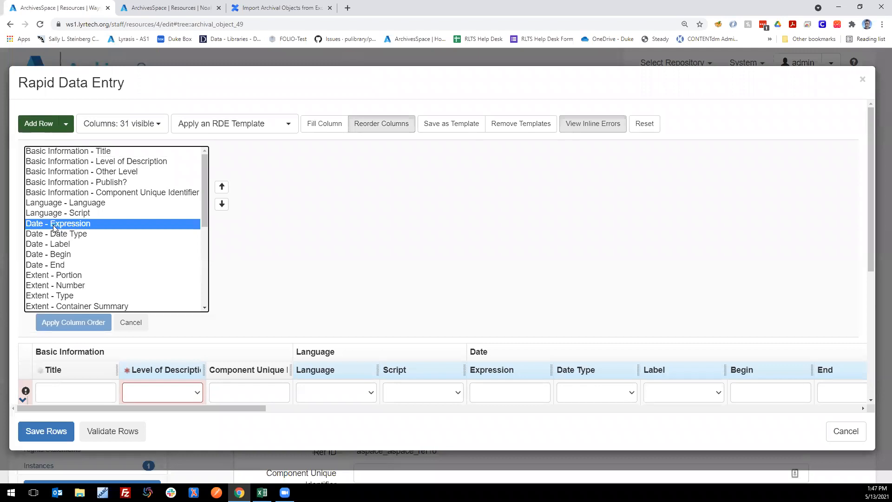
shift+click(52, 265)
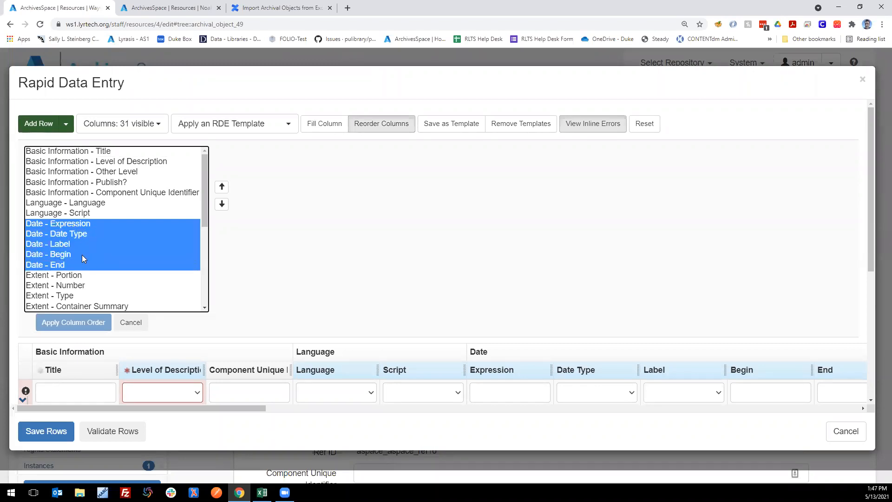
click(222, 188)
click(222, 188)
click(222, 188)
click(222, 188)
click(222, 188)
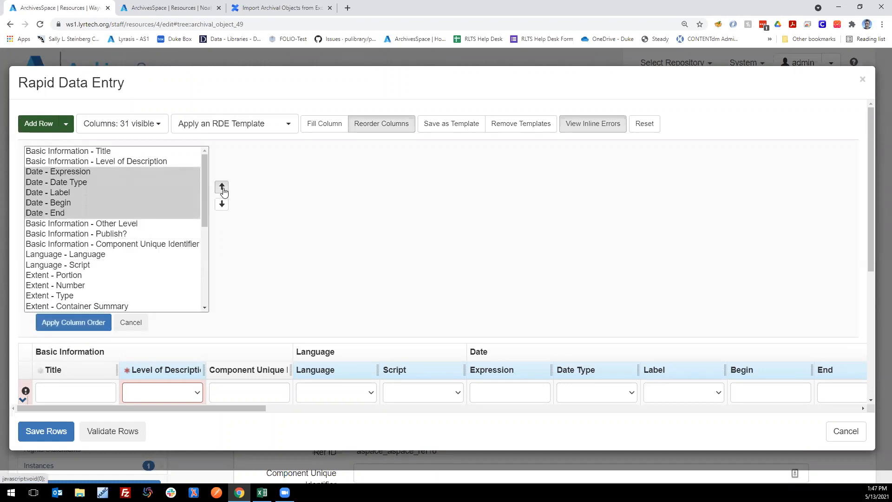
click(222, 188)
click(74, 322)
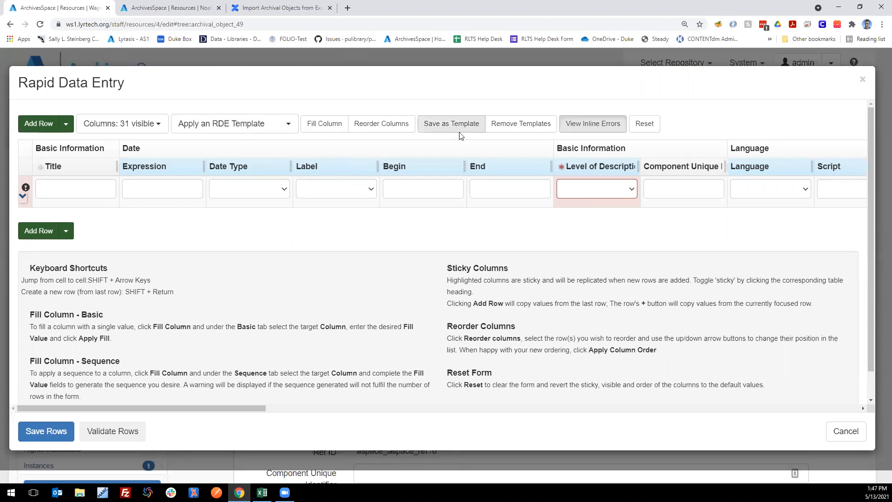
drag(202, 169, 254, 182)
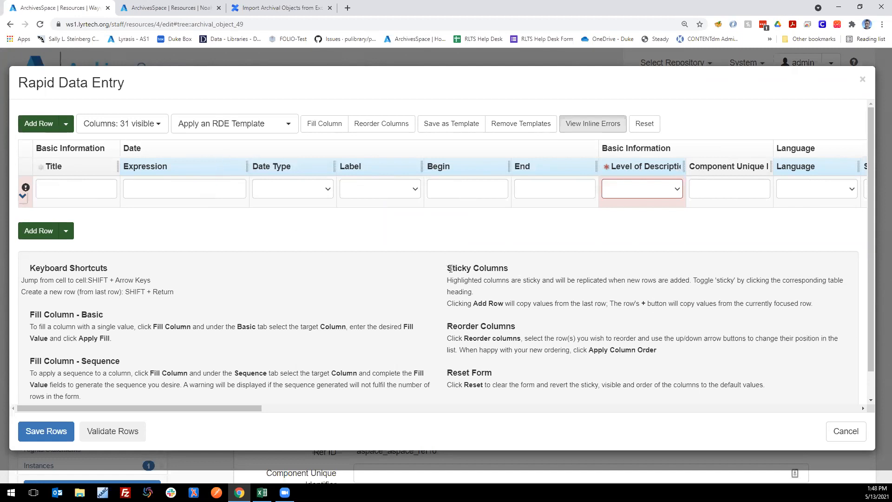
- Enter 1900 as the first row's date expression and add a second row that copies the sticky column's value
drag(448, 269, 513, 276)
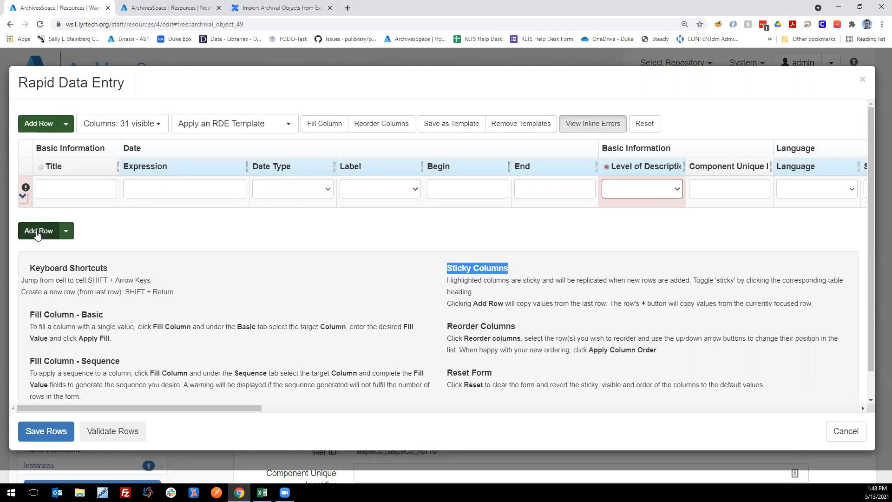
click(165, 188)
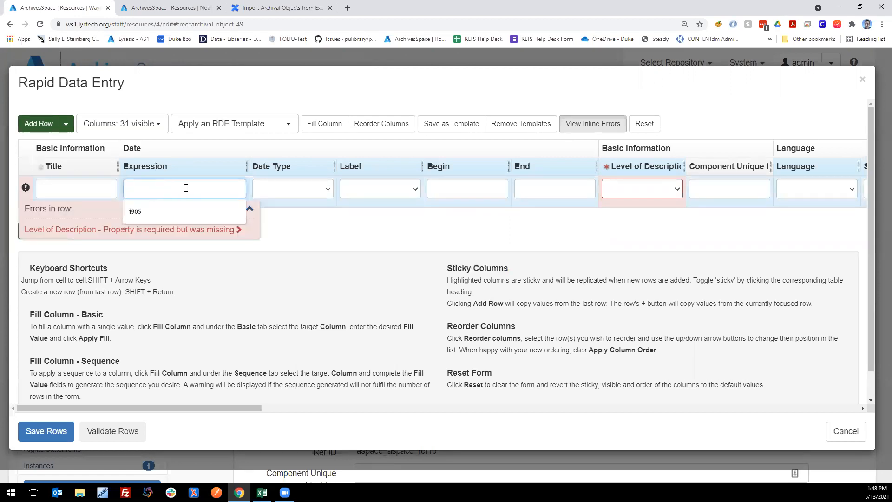
text(1900)
click(303, 238)
click(245, 208)
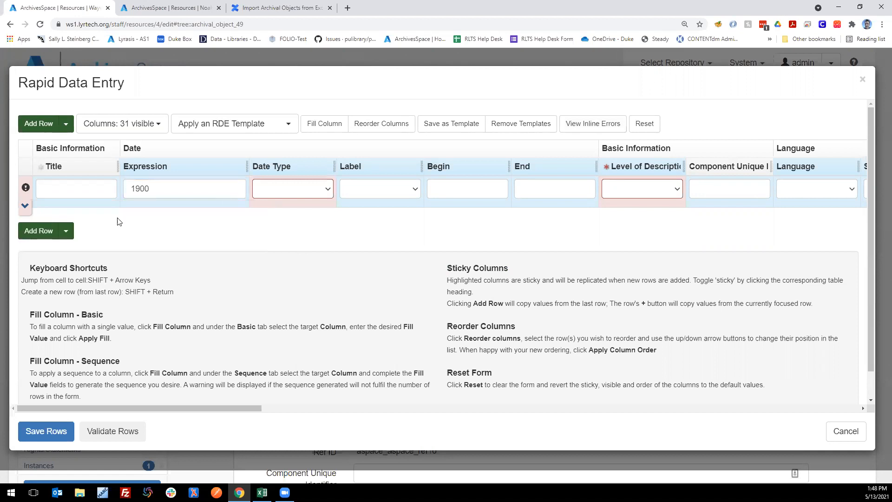
double_click(183, 171)
click(67, 232)
click(69, 233)
click(40, 231)
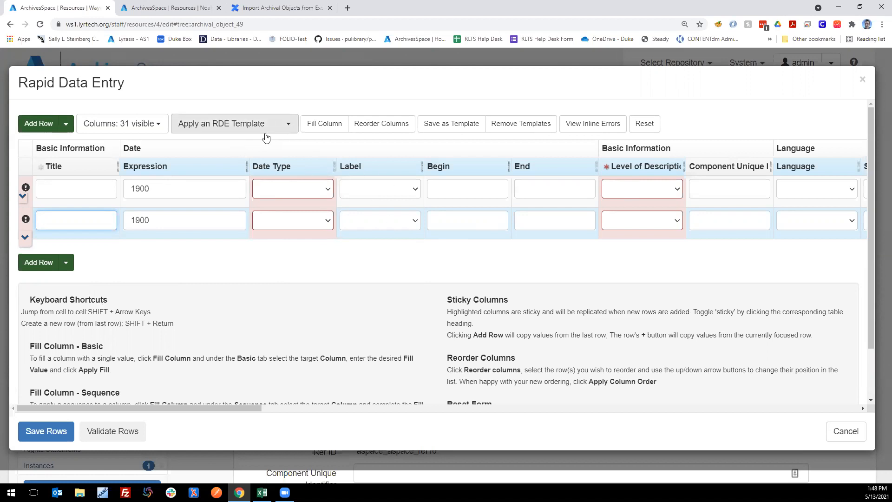
- Save the current column layout as an RDE template, named with the owner's first name in the possessive followed by "box list"
click(129, 133)
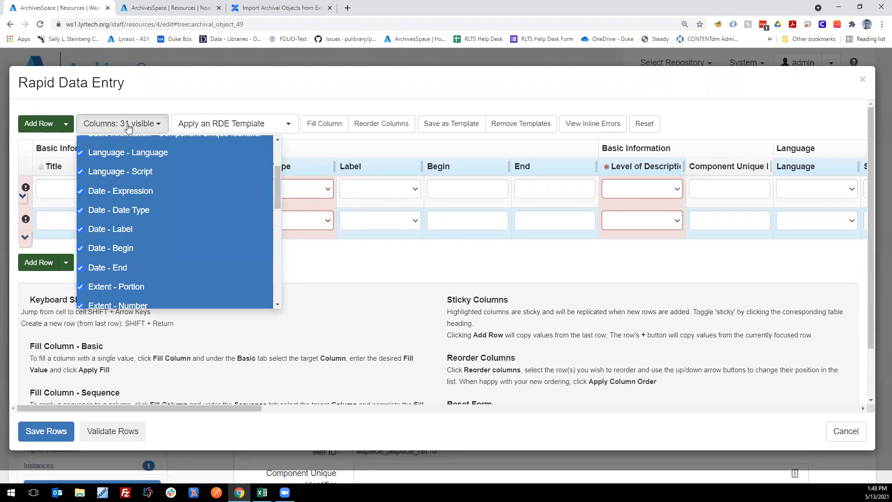
click(129, 126)
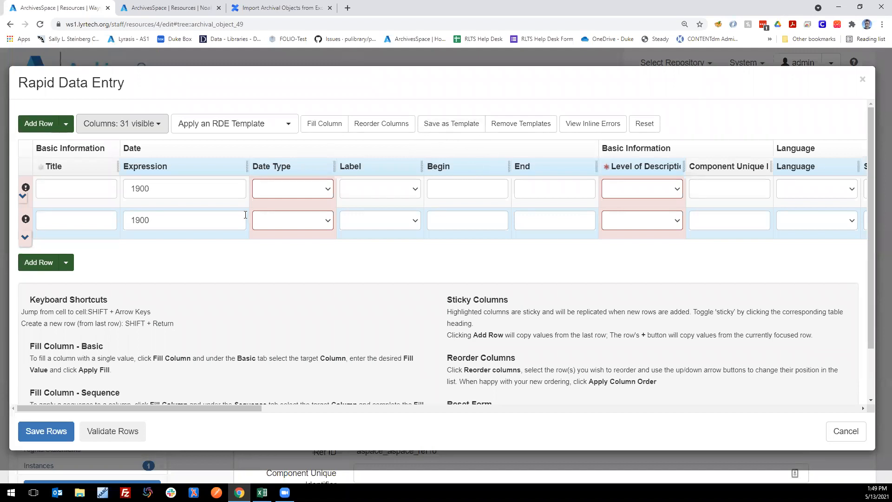
click(450, 123)
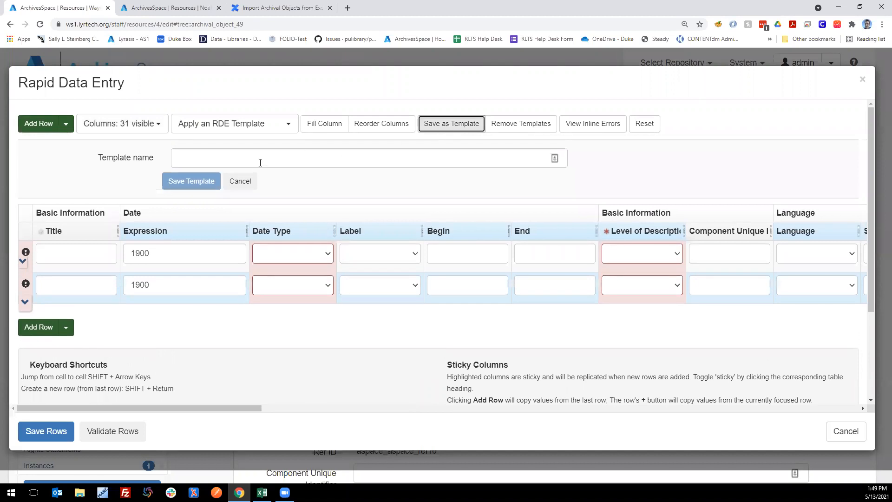
click(253, 163)
text(noah's box)
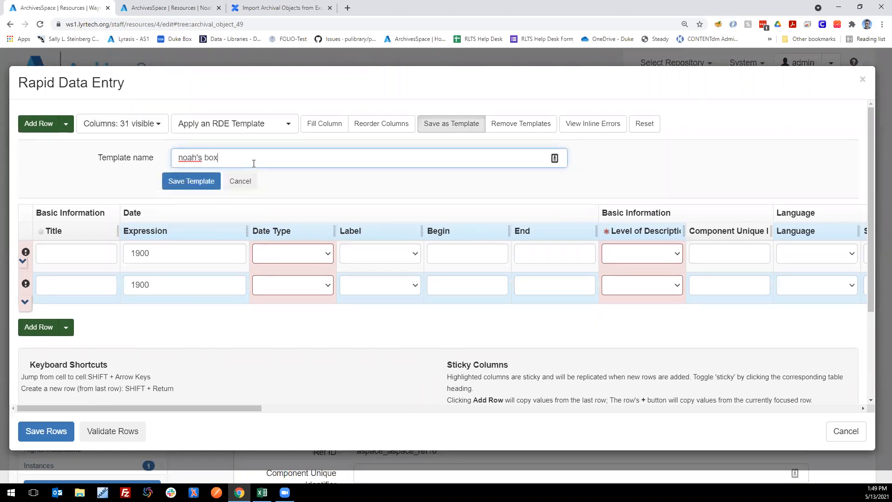
text( list)
click(191, 182)
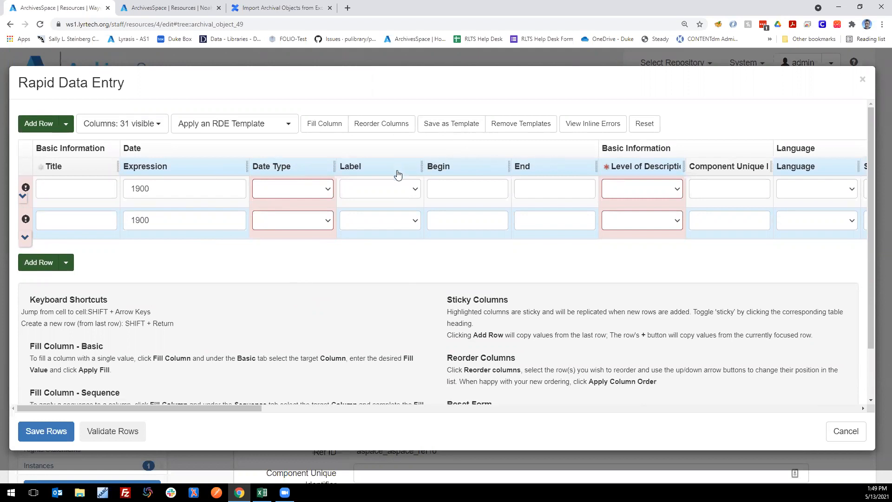
- Look through the list of available RDE templates, and cancel Rapid Data Entry without saving its rows
click(221, 126)
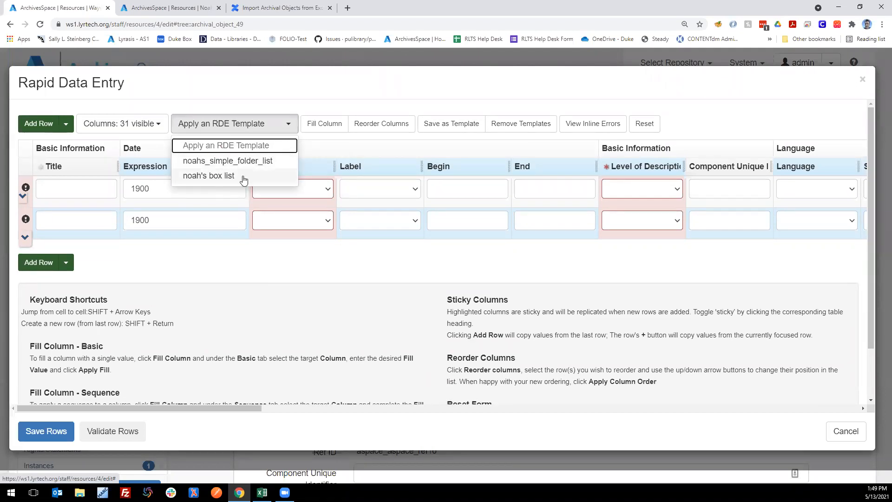
drag(869, 246, 871, 259)
click(842, 431)
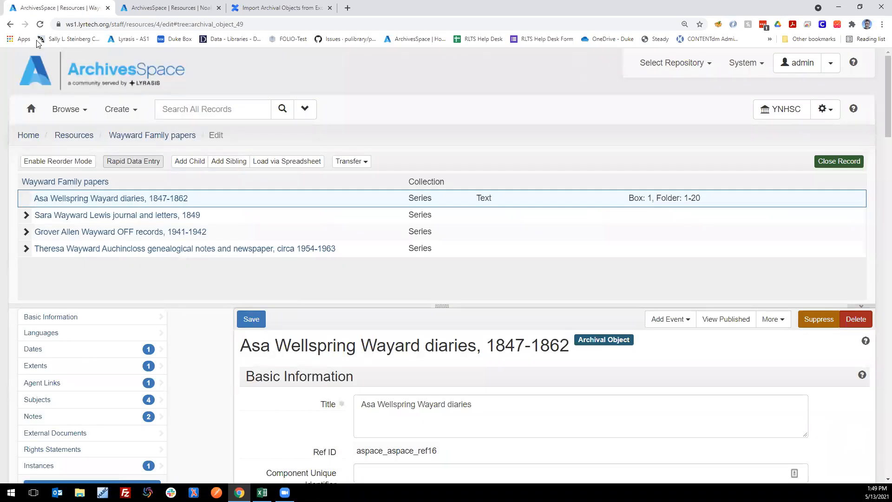
- Reopen Wayward Family papers for editing from the resources list and start Rapid Data Entry on the 1847-1862 diaries series
click(31, 114)
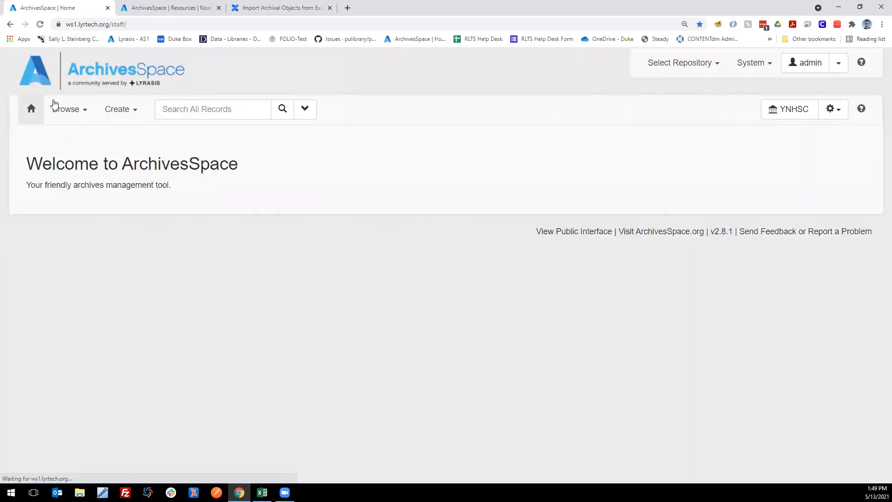
click(65, 111)
click(72, 151)
scroll(246, 360, down, 7)
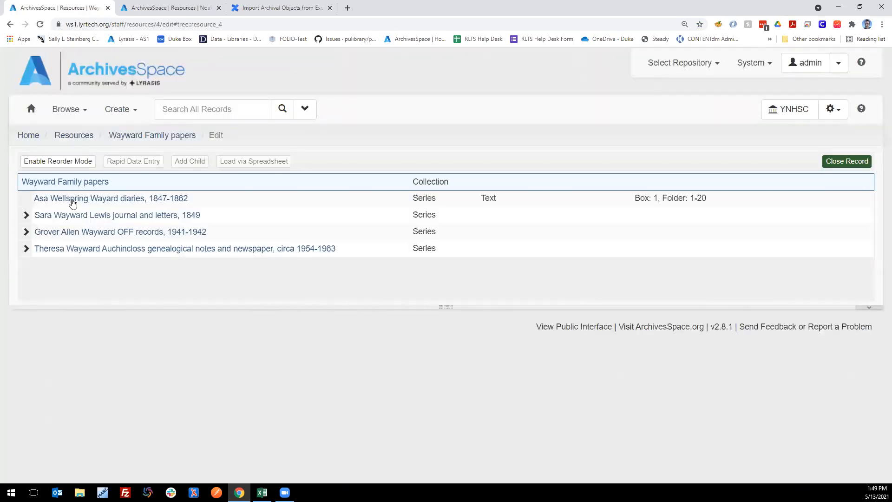
click(122, 200)
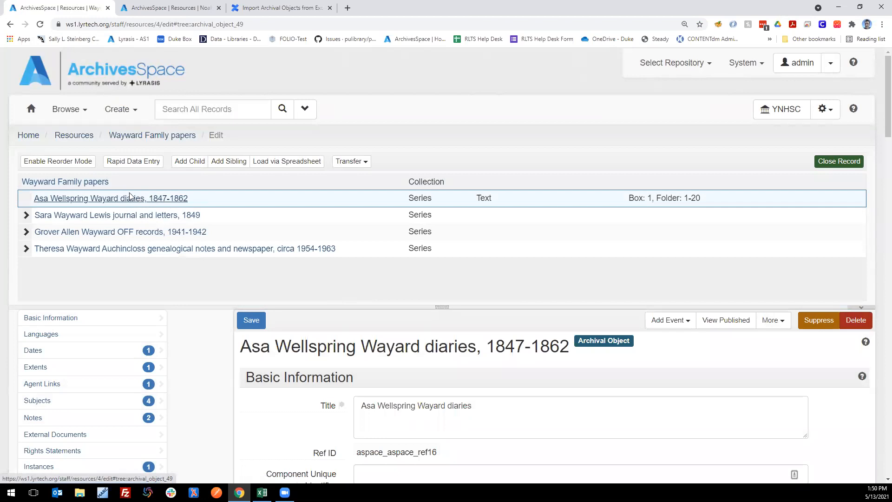
click(136, 161)
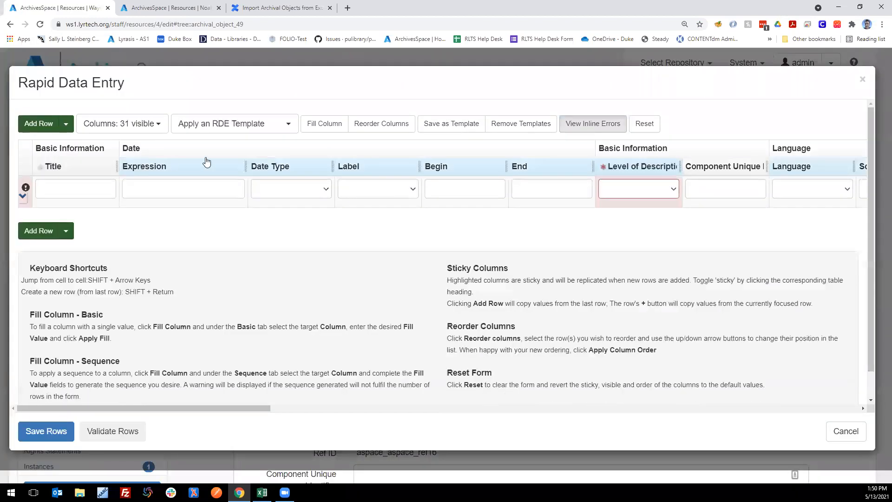
- Apply the saved simple folder list RDE template and widen the Top Container column
click(241, 127)
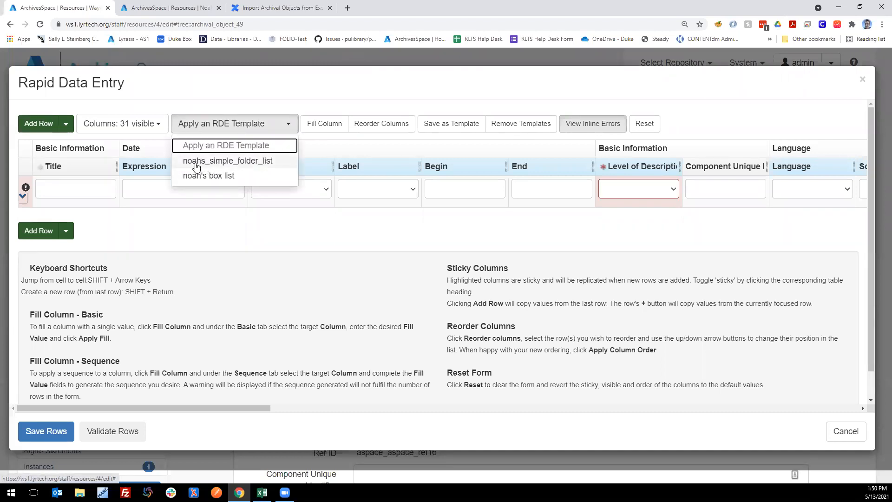
click(255, 166)
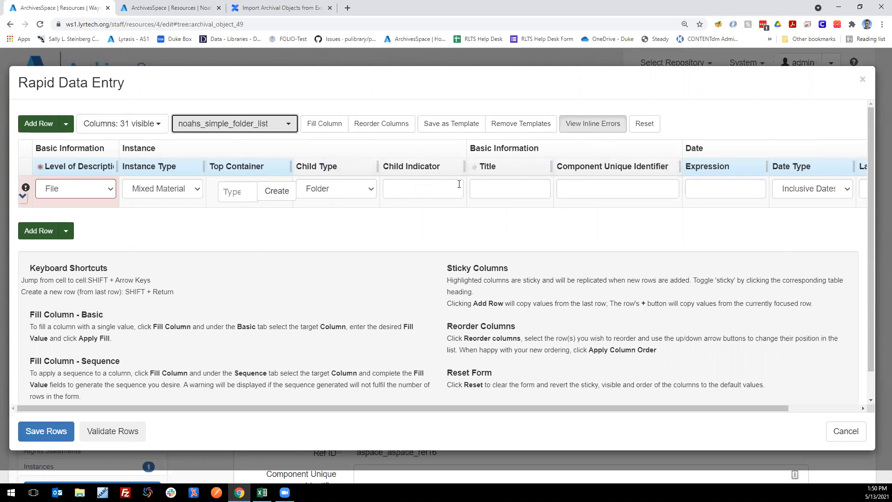
drag(205, 407, 276, 409)
drag(388, 424, 180, 403)
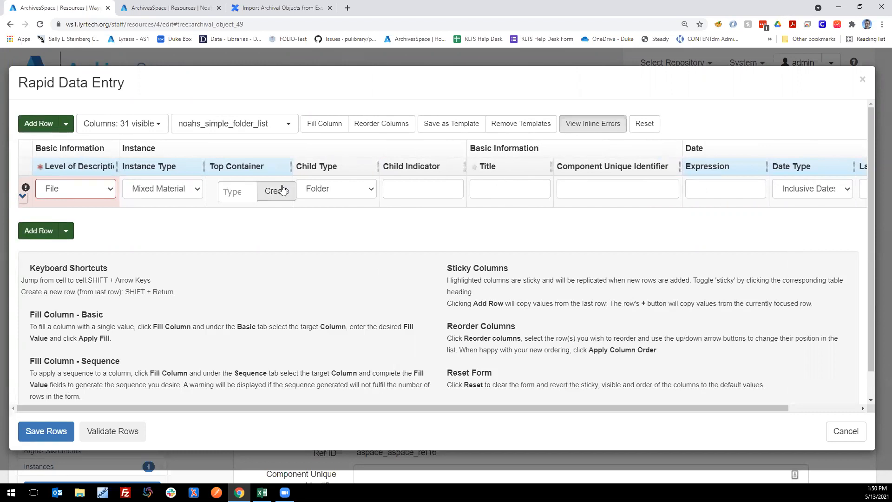
drag(291, 165, 394, 168)
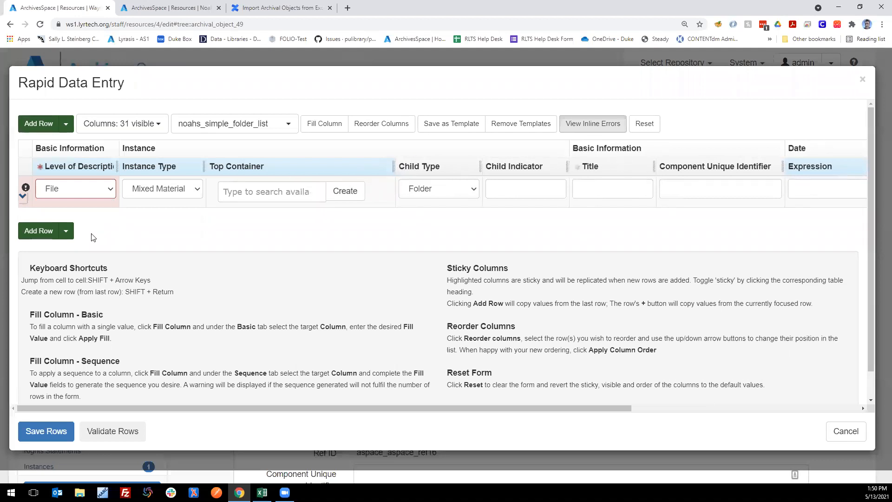
- Set the first row's level of description to File and its instance type to Mixed Materials
click(110, 189)
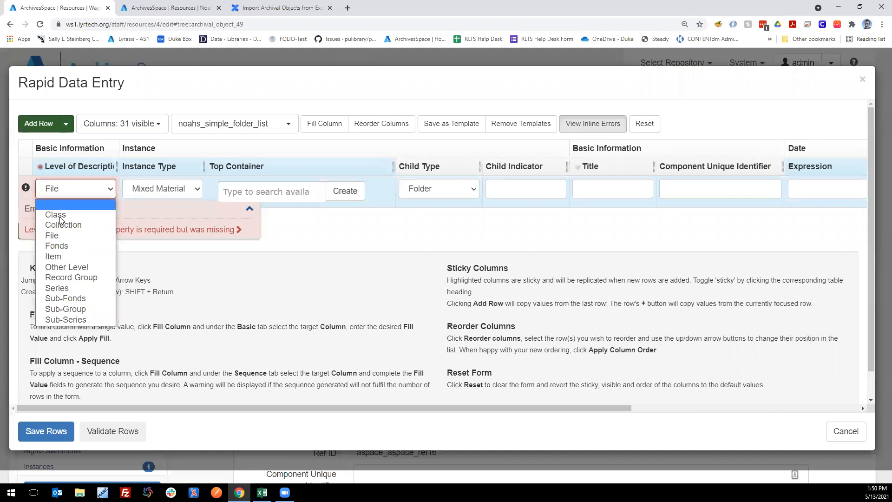
click(59, 239)
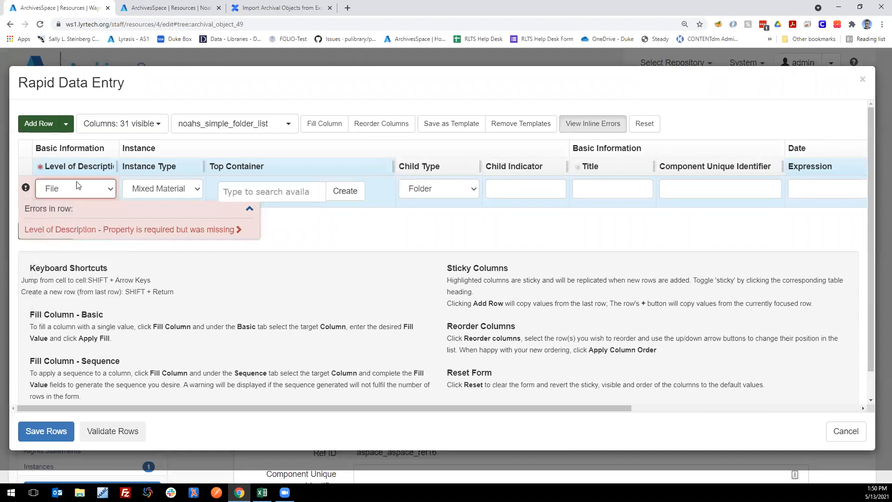
click(110, 192)
click(109, 192)
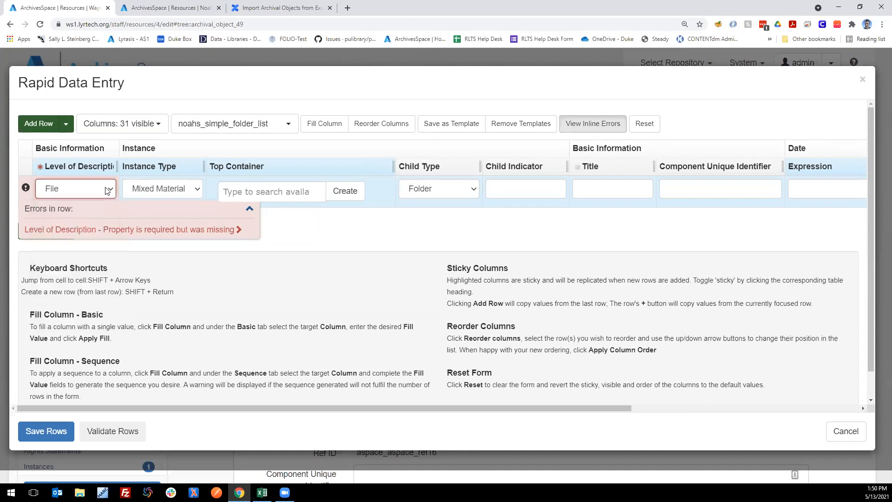
click(198, 192)
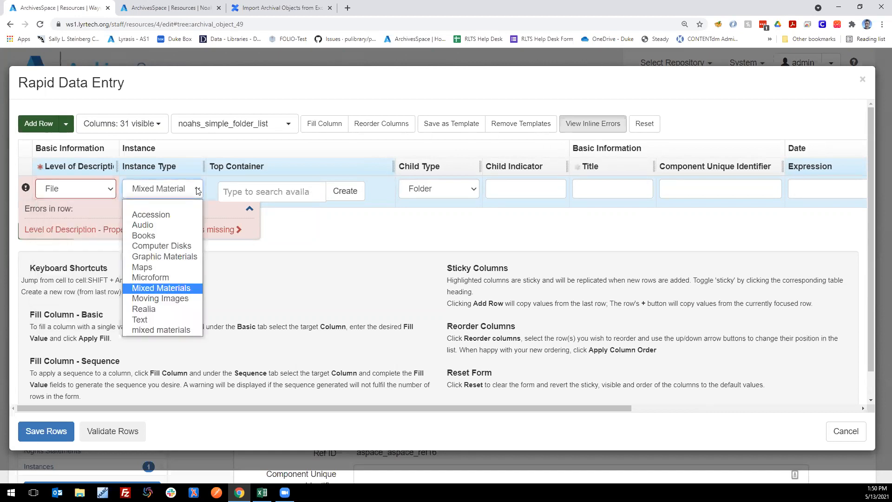
click(159, 289)
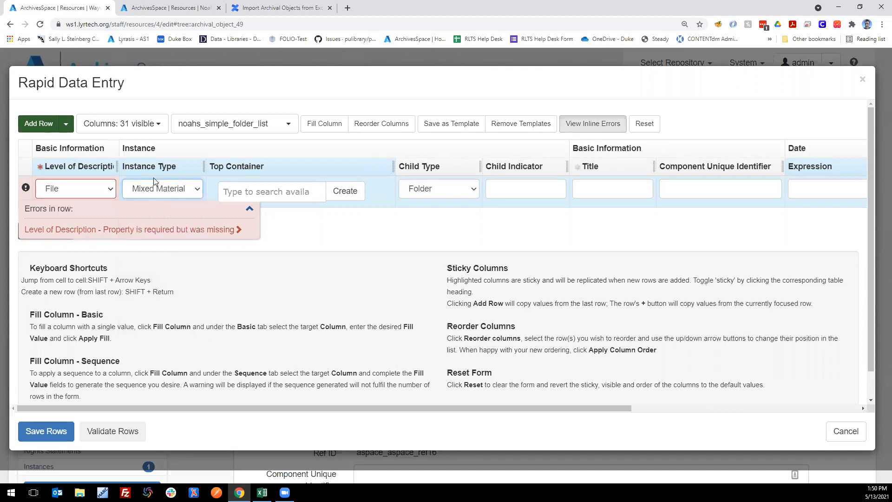
- Search the existing top containers for 1 and link Box 1 to the first row
click(273, 192)
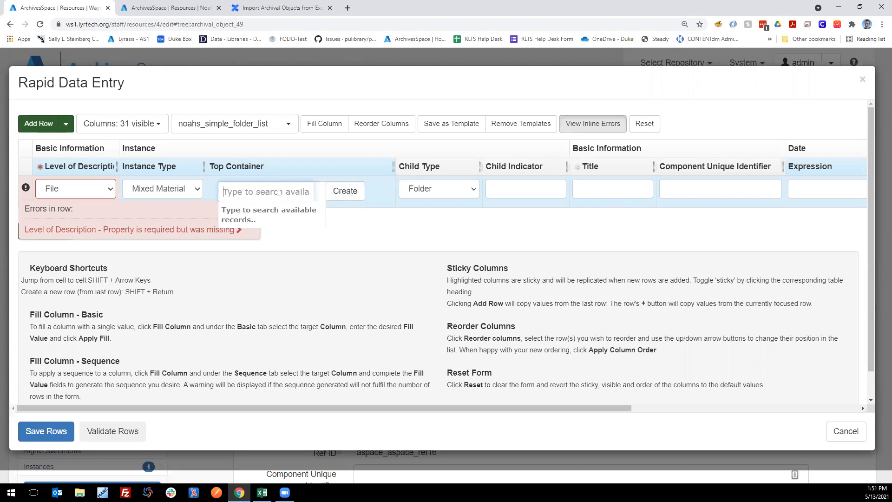
text(1)
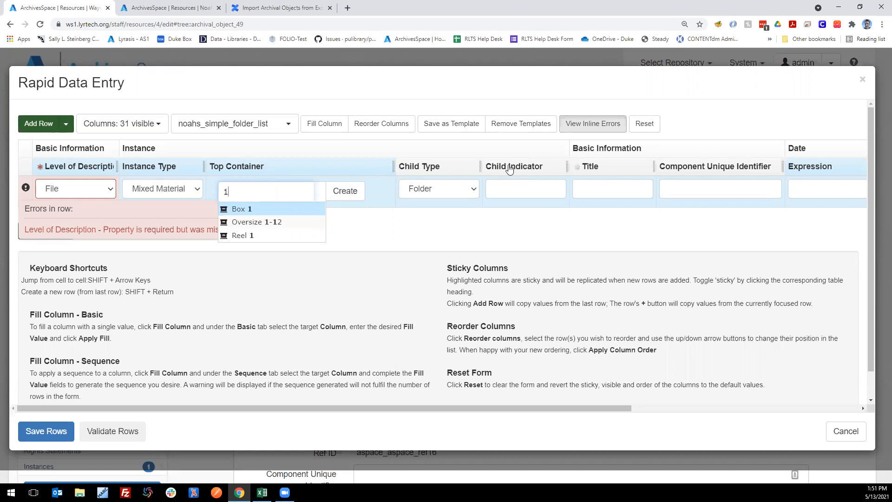
key(BackSpace)
text(1)
click(251, 209)
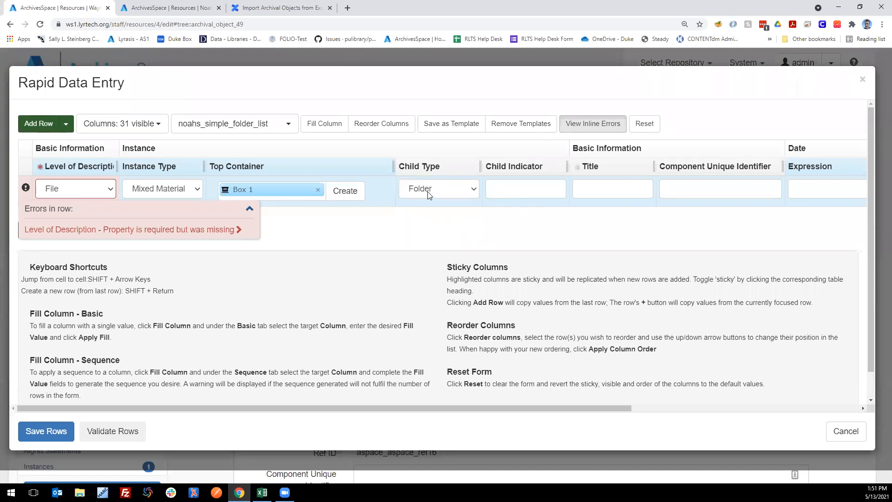
- Enter 1 as the first row's child indicator and Diary as its title
click(512, 190)
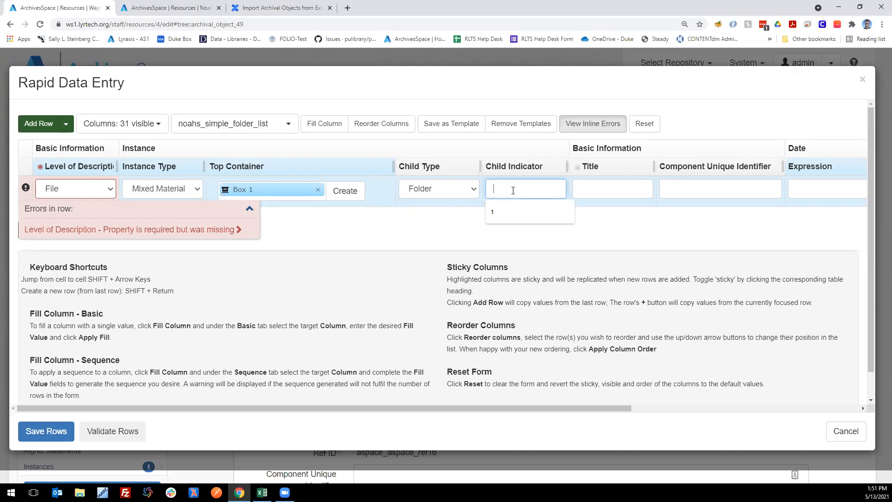
text(1)
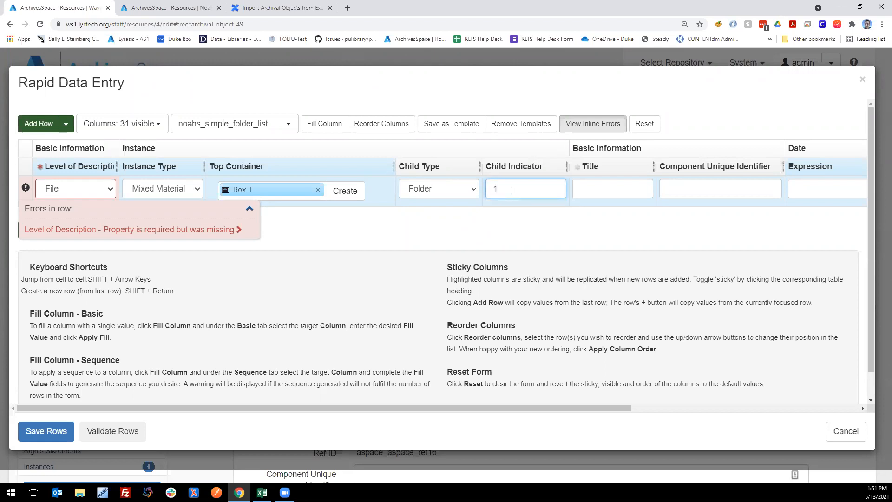
click(605, 195)
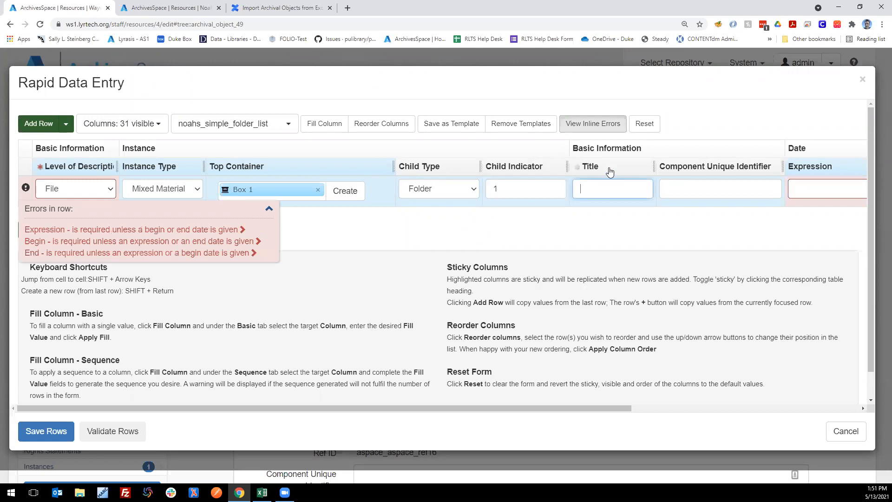
click(613, 189)
text(Diary)
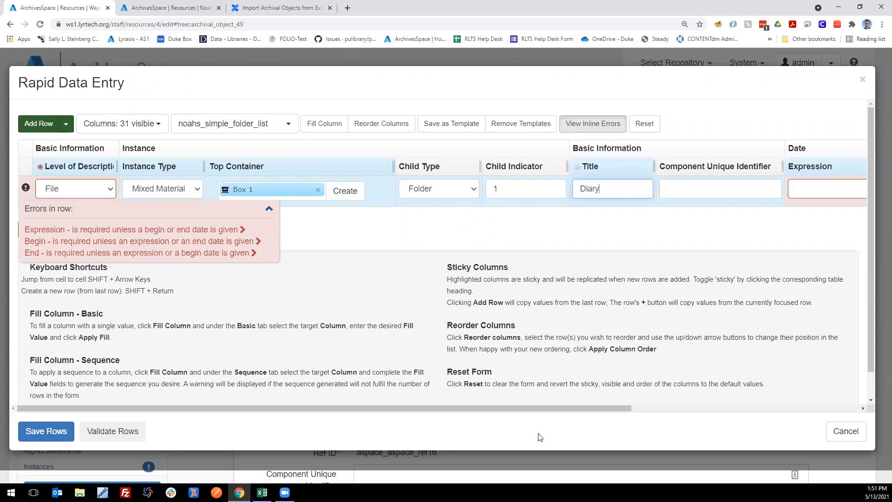
- Enter 1847 as the first row's date expression, with date type Inclusive Dates and label Creation
drag(546, 409, 624, 409)
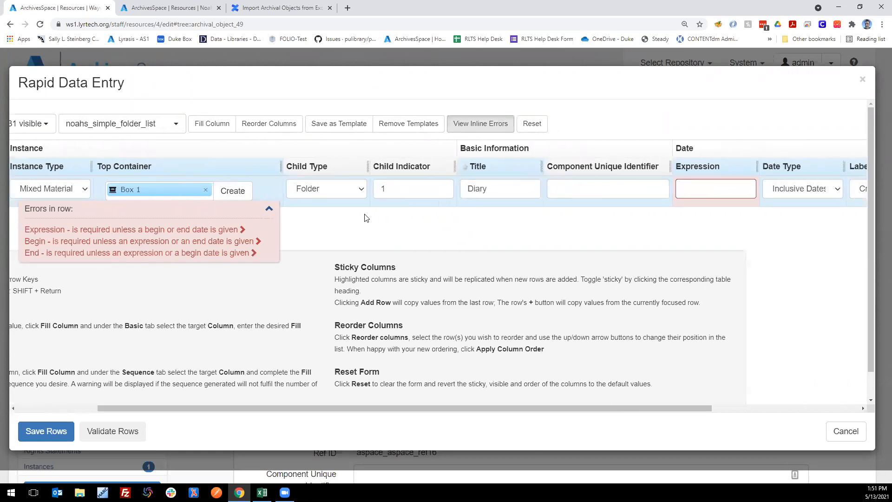
drag(540, 408, 692, 421)
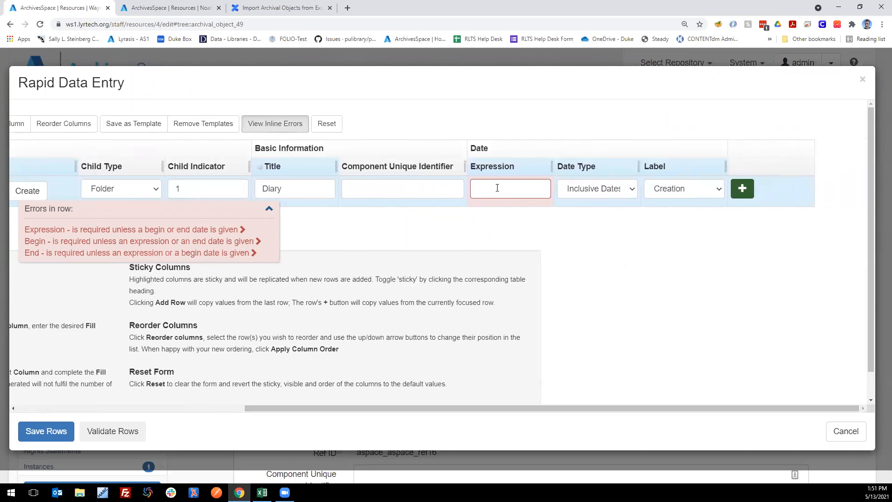
click(521, 191)
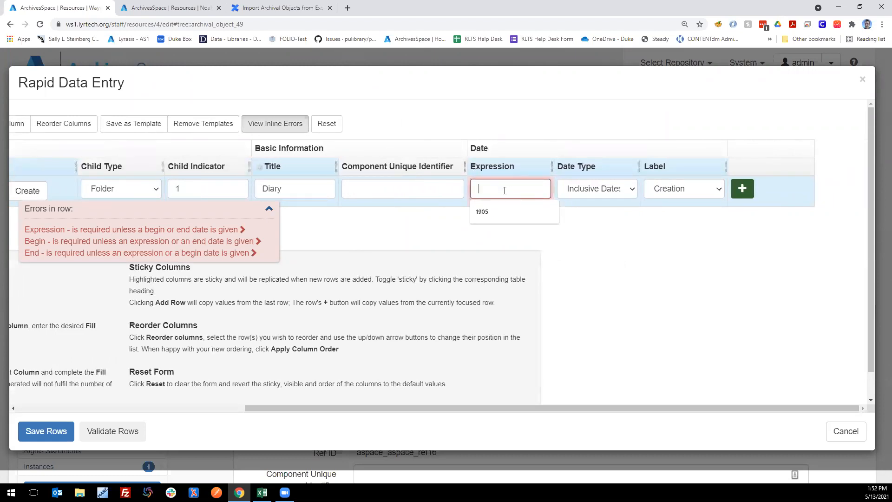
text(1847)
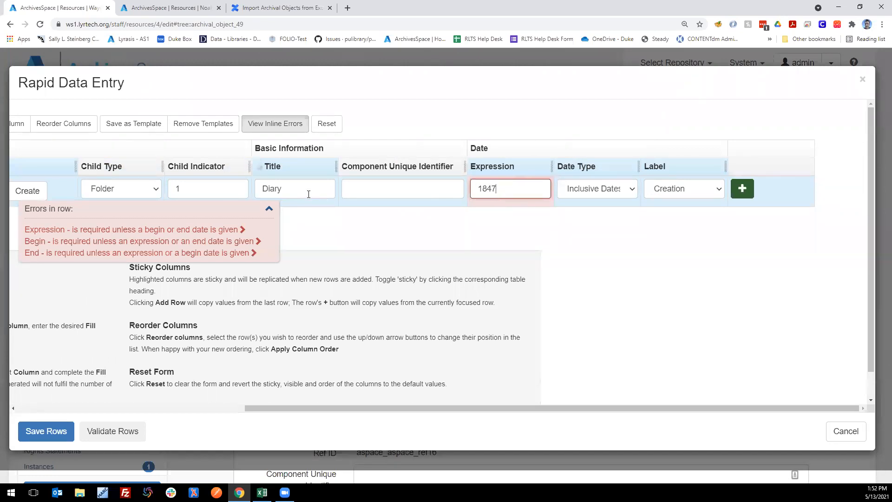
click(620, 190)
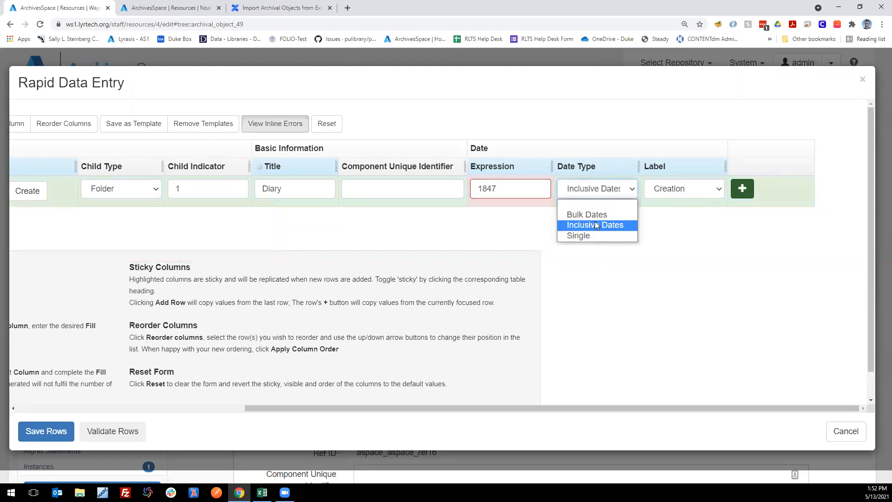
click(596, 225)
click(681, 191)
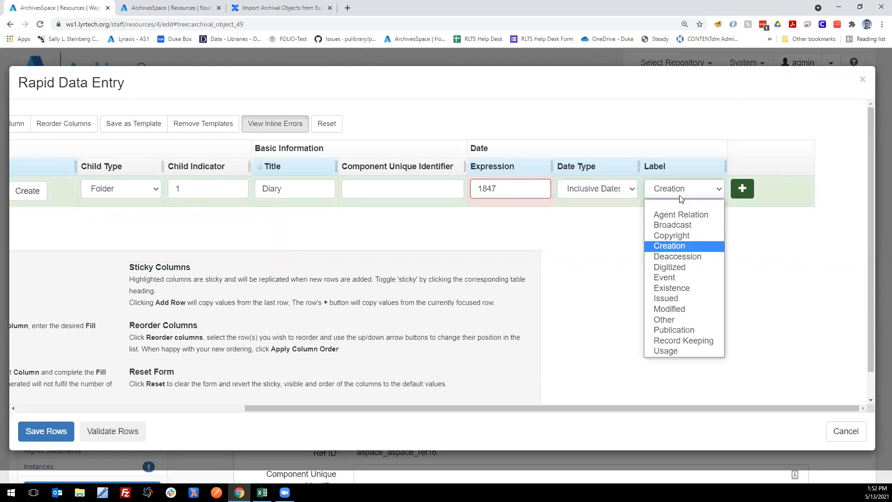
click(680, 245)
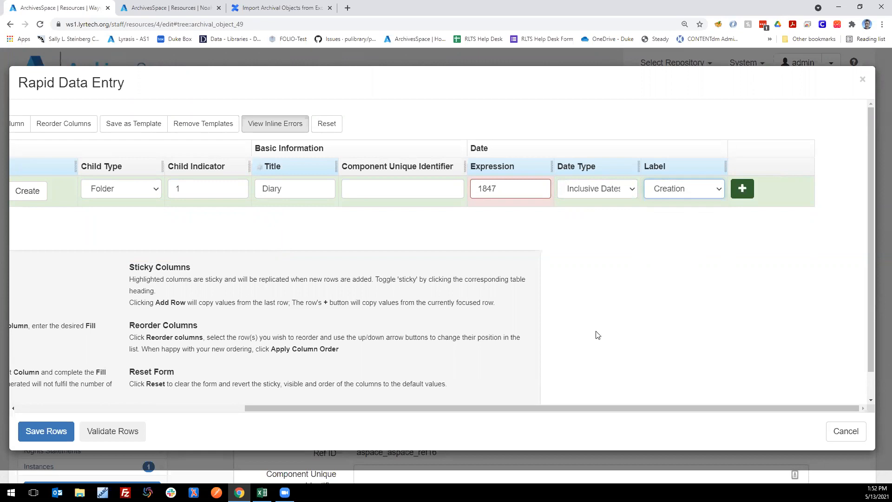
- Add 14 more rows that copy the sticky values of the first row
drag(549, 409, 305, 410)
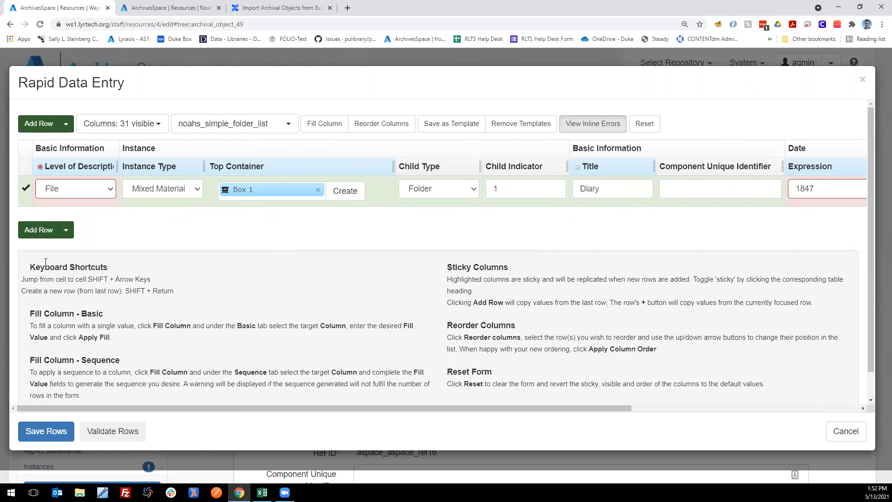
click(66, 231)
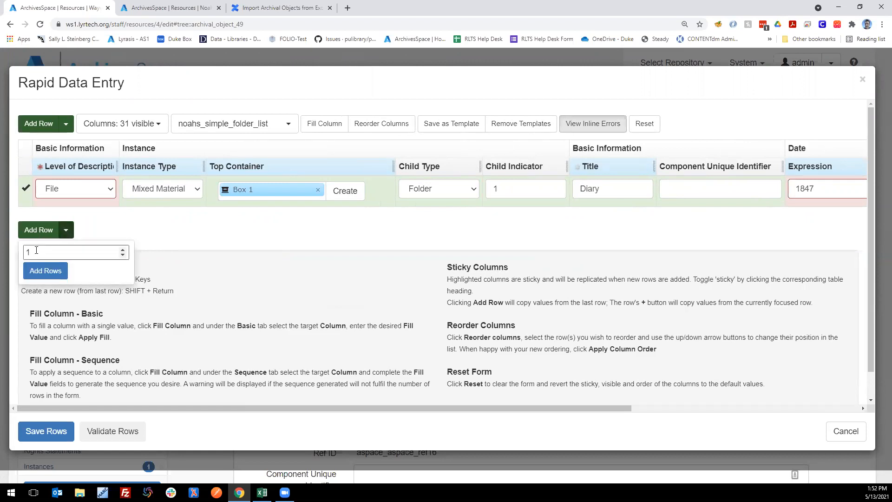
click(66, 231)
click(66, 232)
click(42, 255)
text(1)
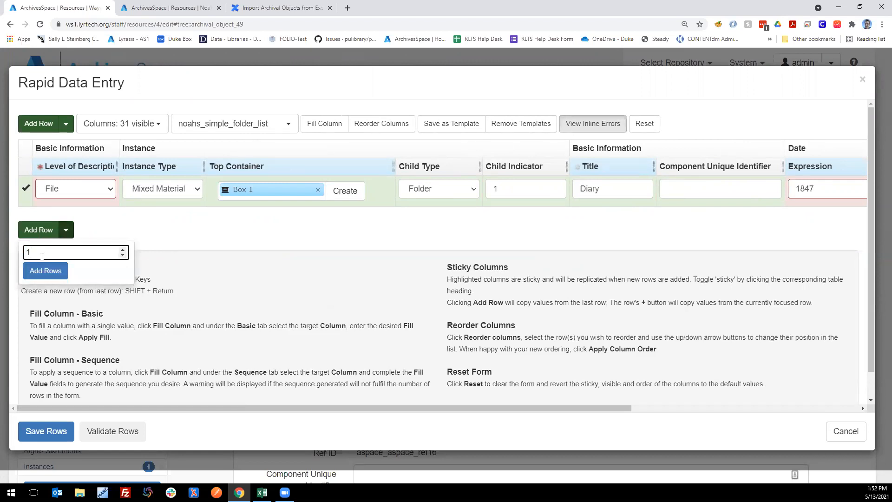
text(14)
click(45, 271)
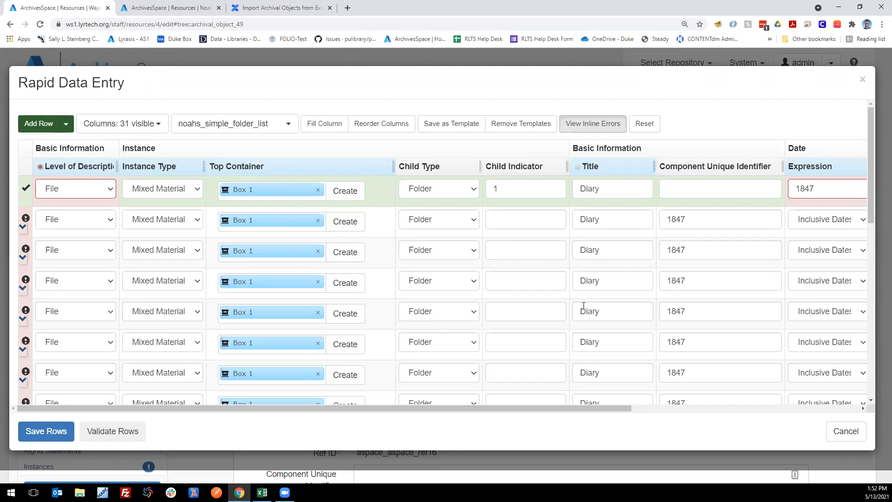
- Start a sequence fill on the rapid entry rows with Instance - Child Indicator as the target column
scroll(728, 286, down, 1)
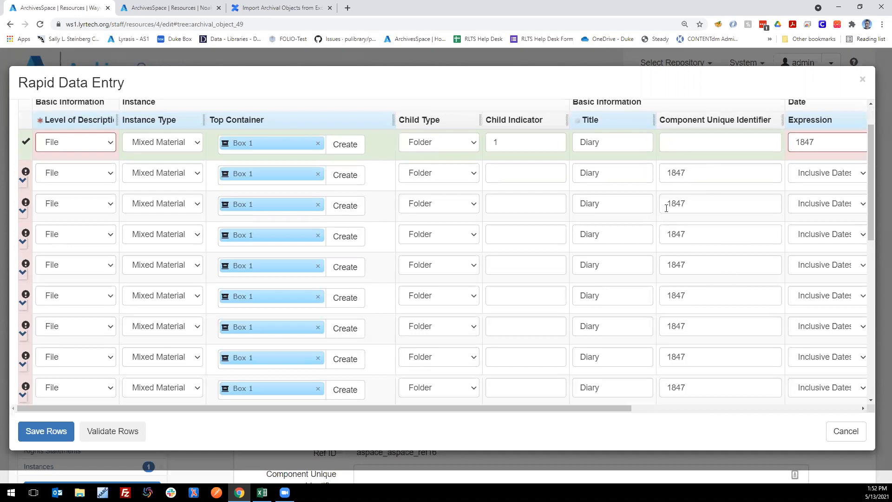
scroll(682, 285, up, 1)
drag(623, 408, 758, 428)
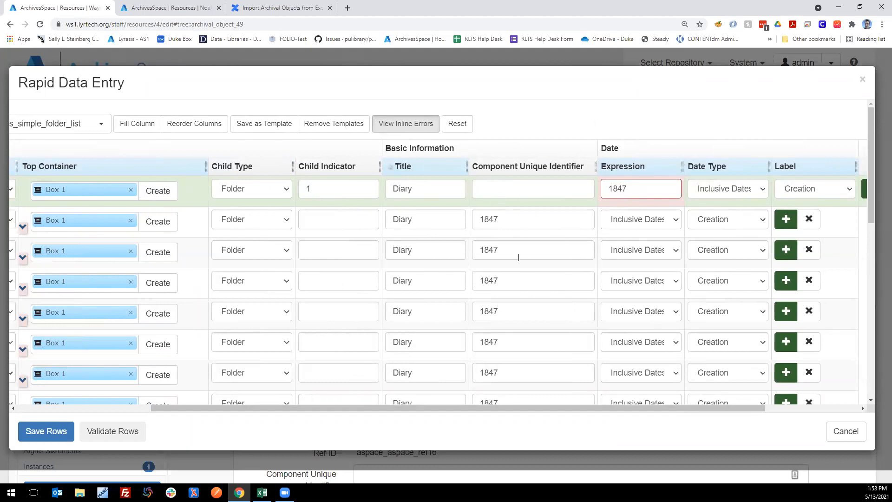
drag(510, 407, 381, 408)
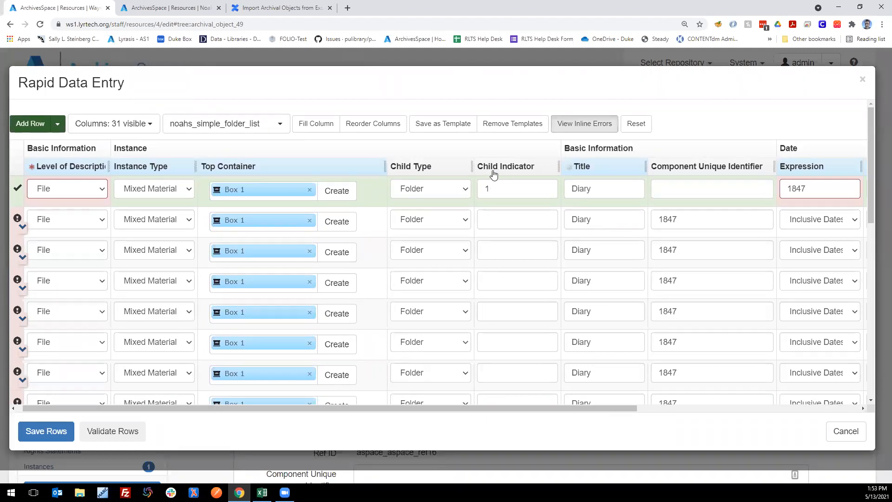
click(510, 193)
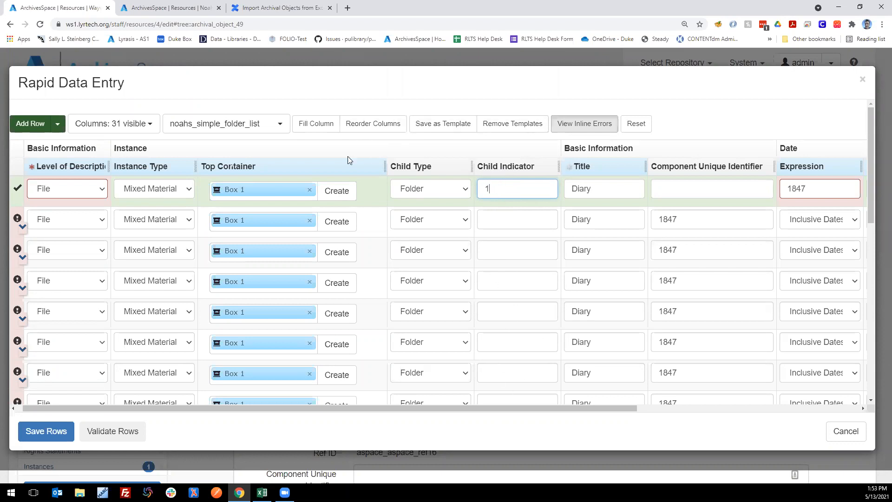
click(319, 127)
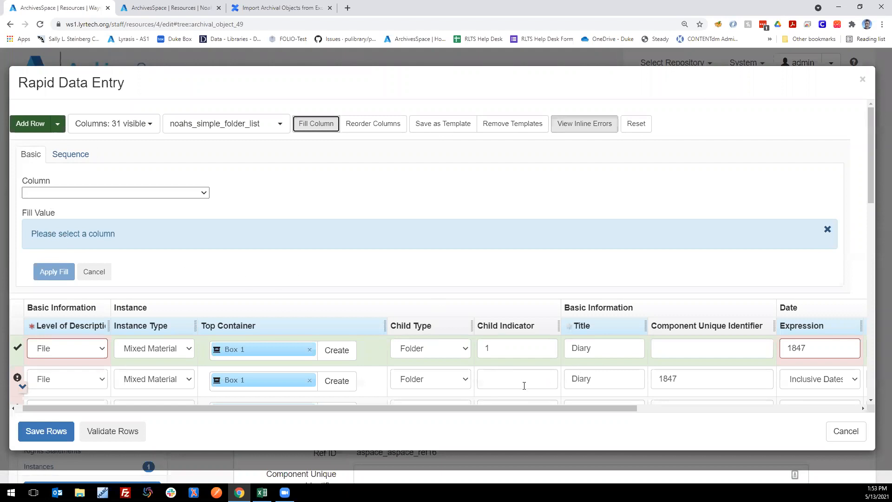
click(79, 158)
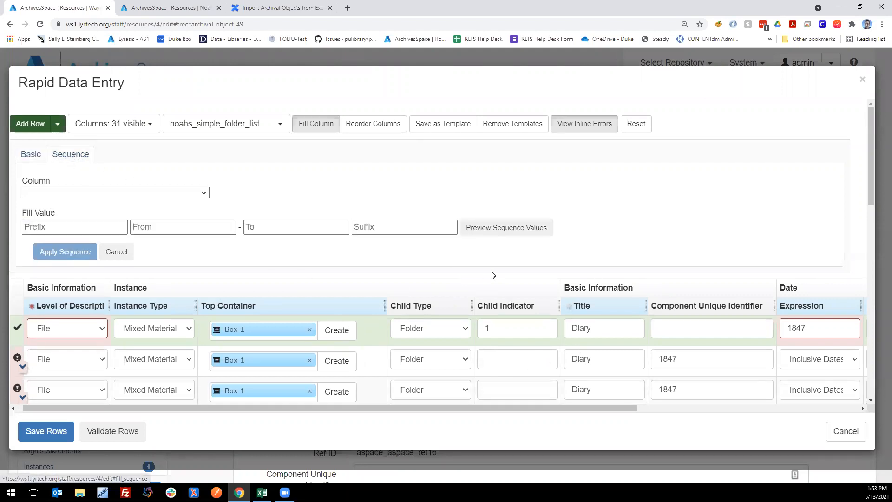
scroll(492, 274, down, 2)
scroll(116, 167, up, 1)
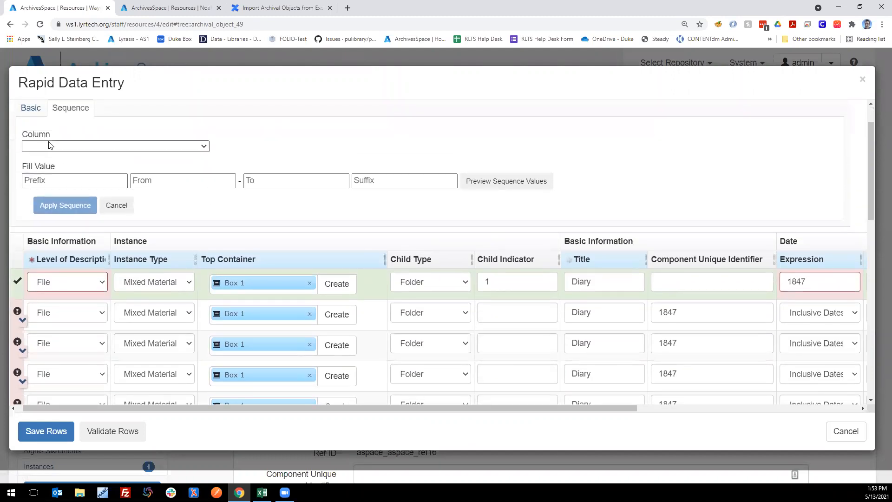
scroll(98, 135, up, 1)
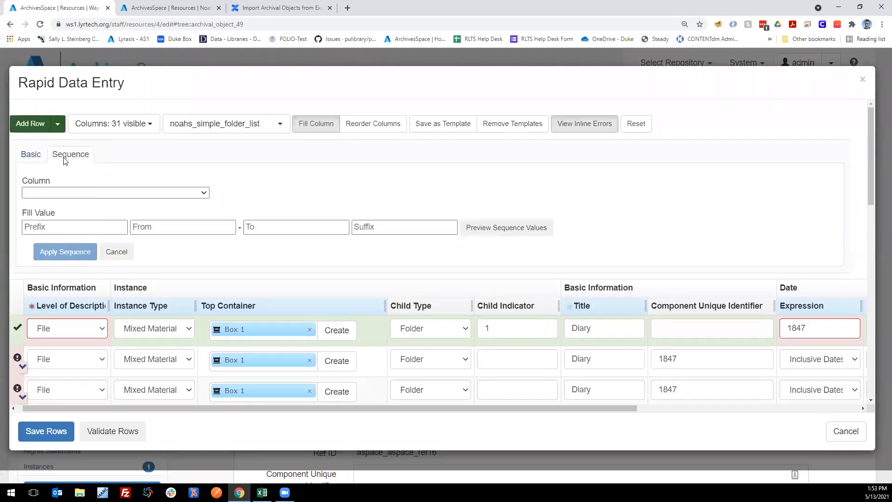
click(73, 198)
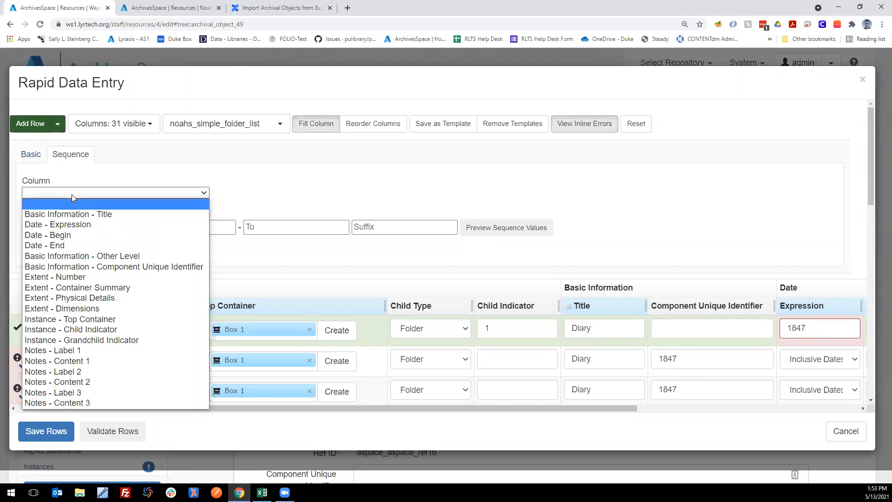
click(99, 329)
- Preview and apply a sequence from 1 to 15 to the child indicator column
click(150, 226)
click(150, 226)
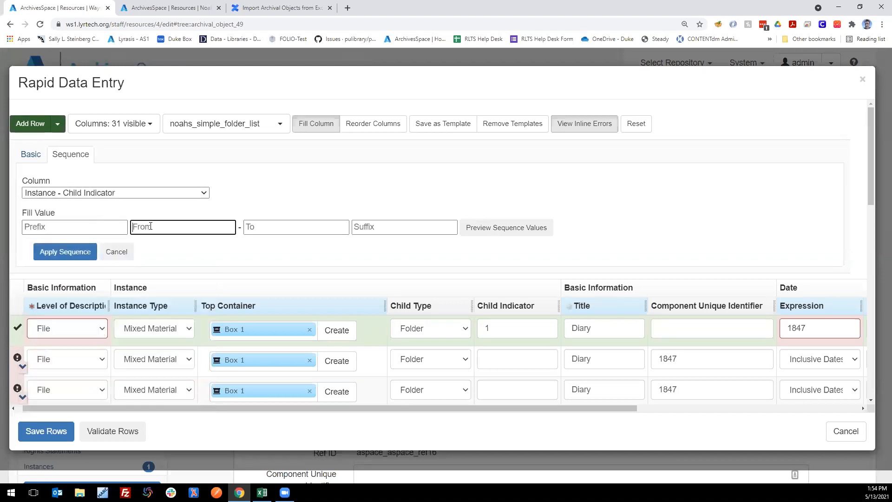
text(1)
click(302, 227)
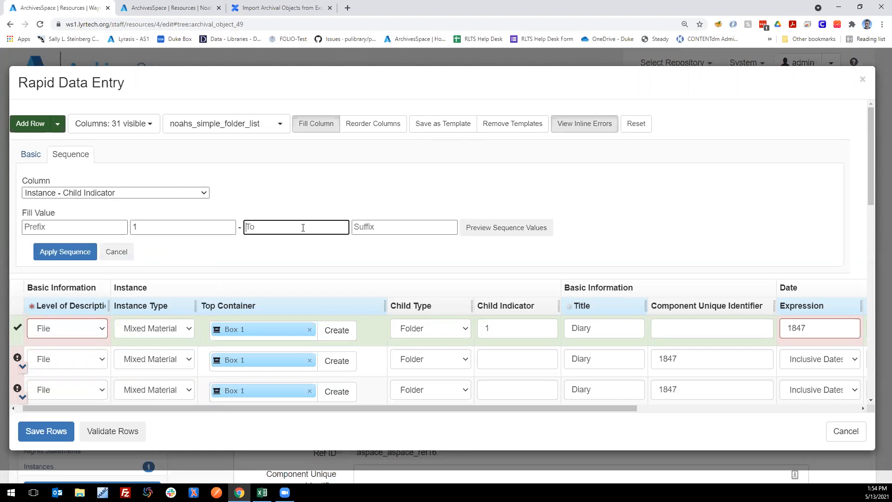
text(15)
click(497, 228)
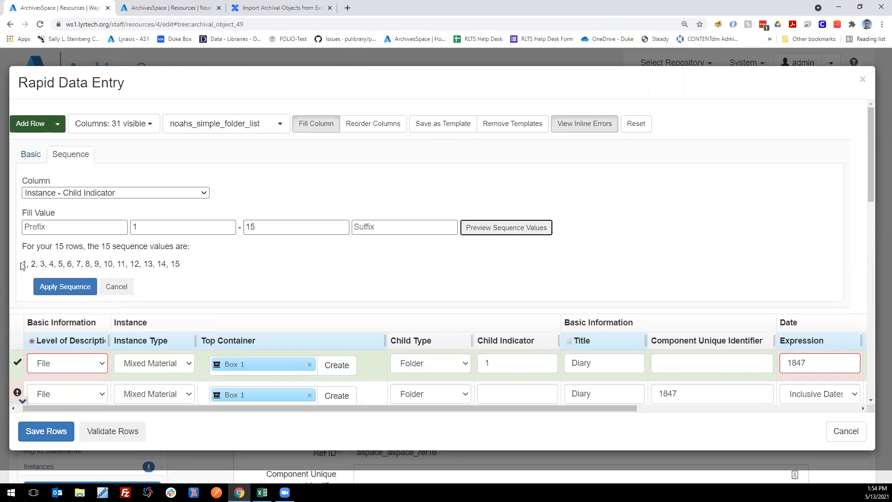
drag(20, 264, 183, 263)
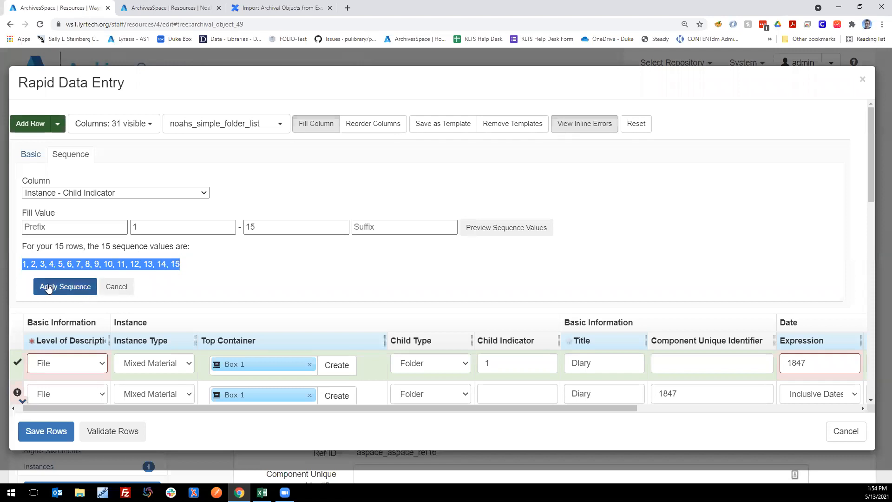
click(72, 287)
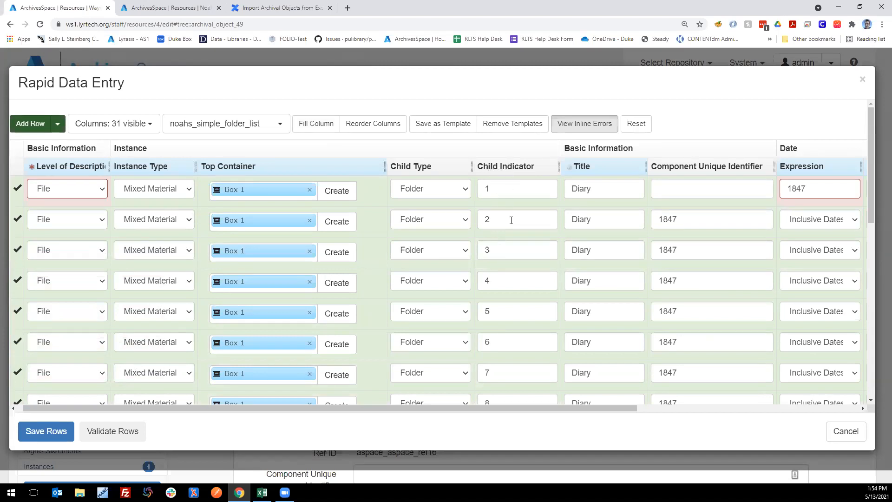
- Check the child indicators and date columns of the filled rows, and save the rows to the diaries series
scroll(513, 268, down, 2)
scroll(506, 324, down, 3)
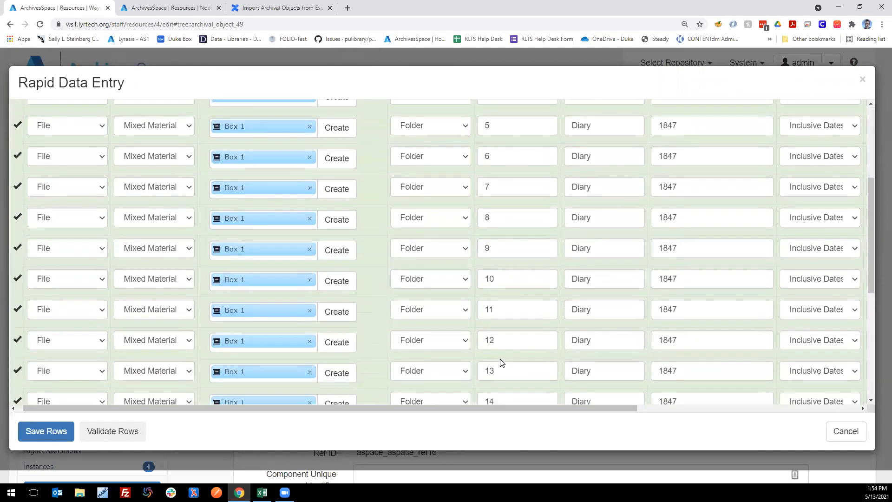
scroll(523, 348, up, 6)
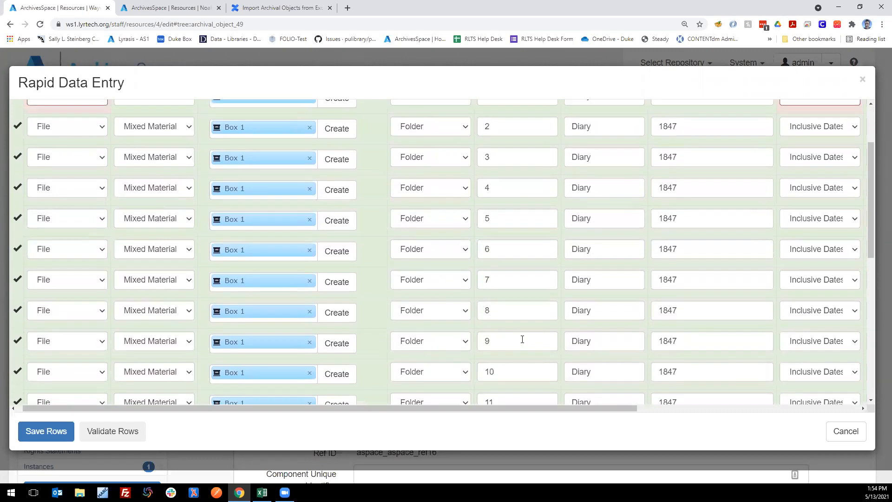
drag(543, 404, 731, 403)
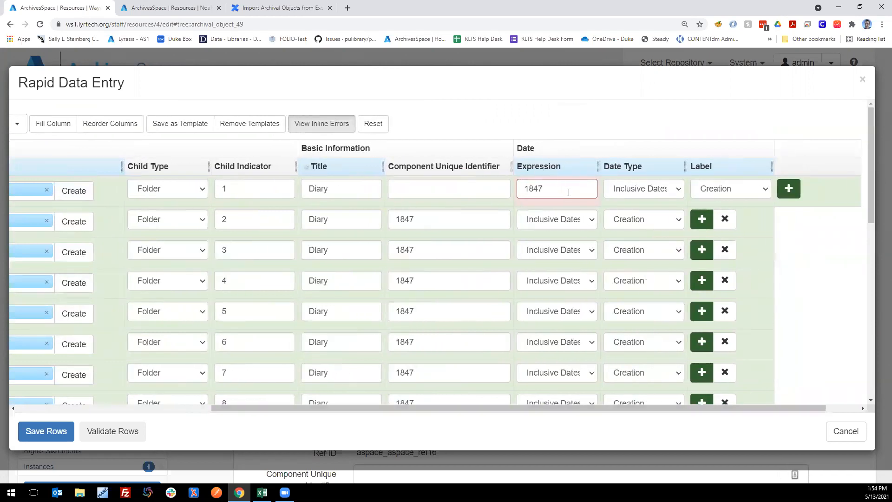
click(549, 225)
click(557, 224)
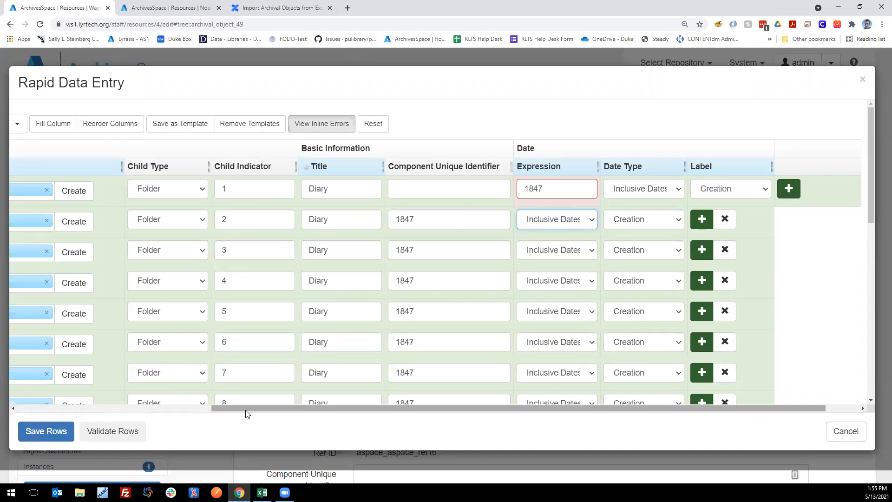
drag(248, 413, 142, 416)
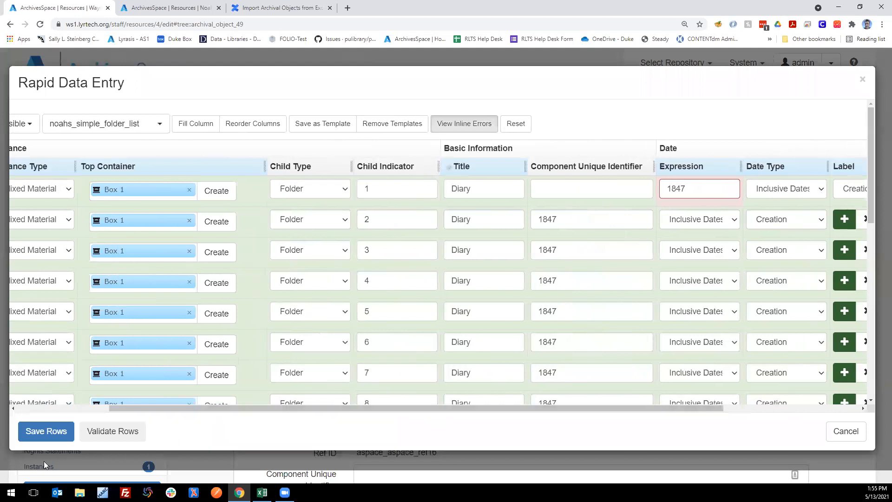
click(44, 432)
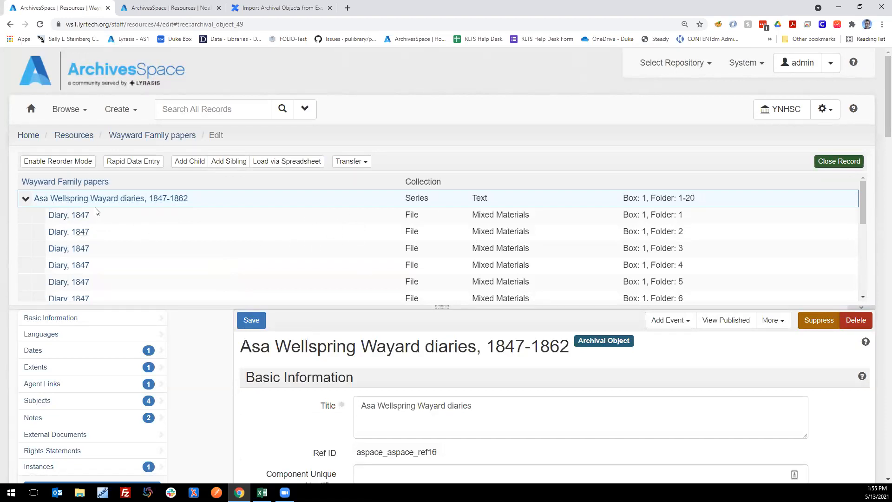
- Examine the new diary files and their folder numbers under the diaries series, enlarging the resource tree to show them together
scroll(99, 232, down, 1)
scroll(93, 227, up, 1)
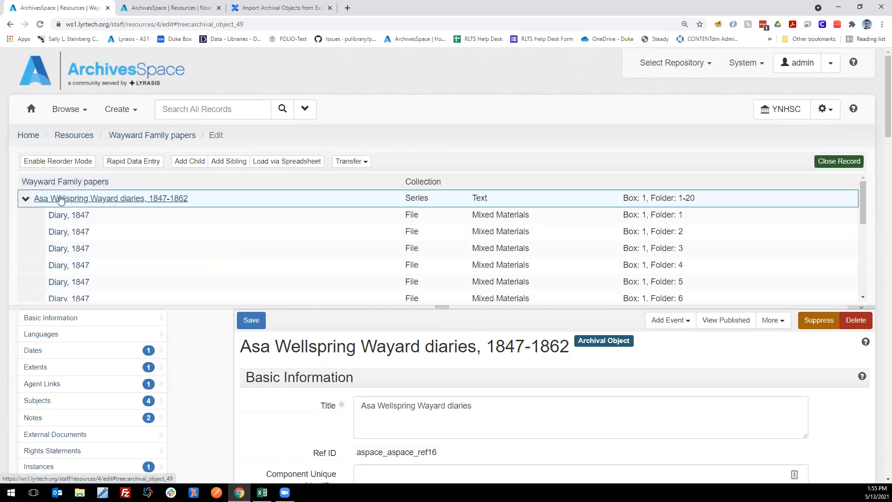
scroll(70, 235, down, 2)
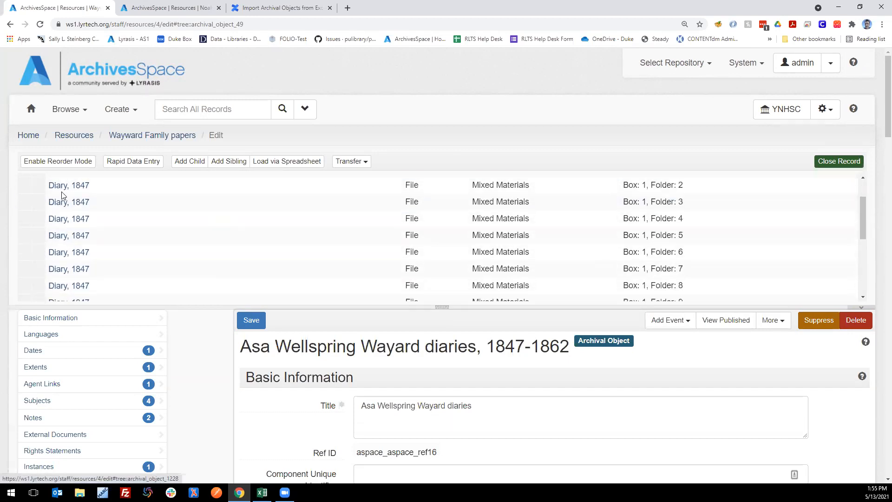
scroll(82, 230, up, 3)
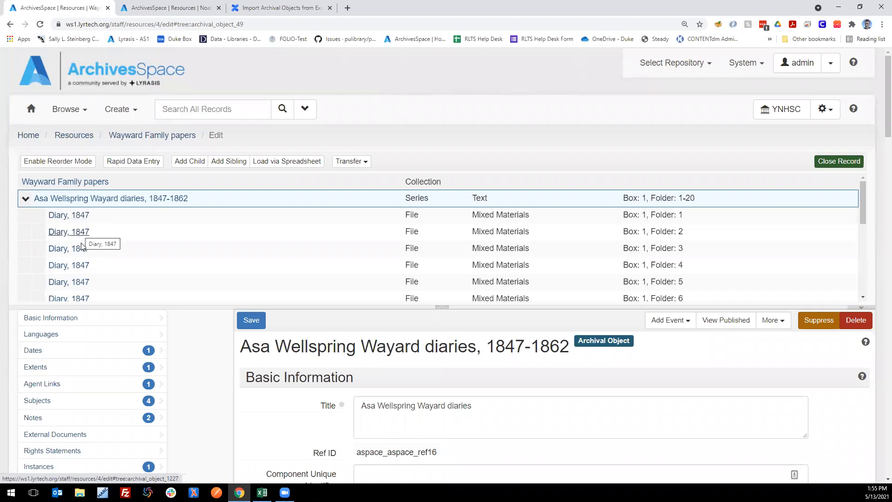
scroll(87, 281, down, 1)
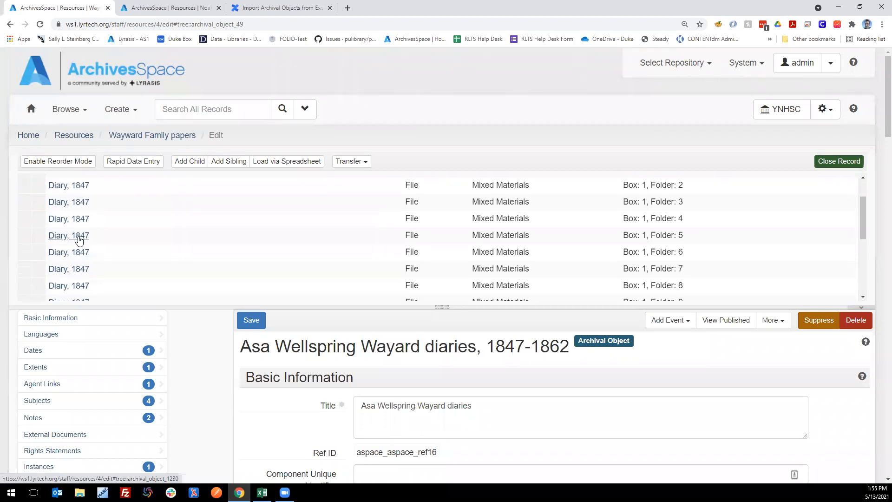
scroll(90, 281, down, 2)
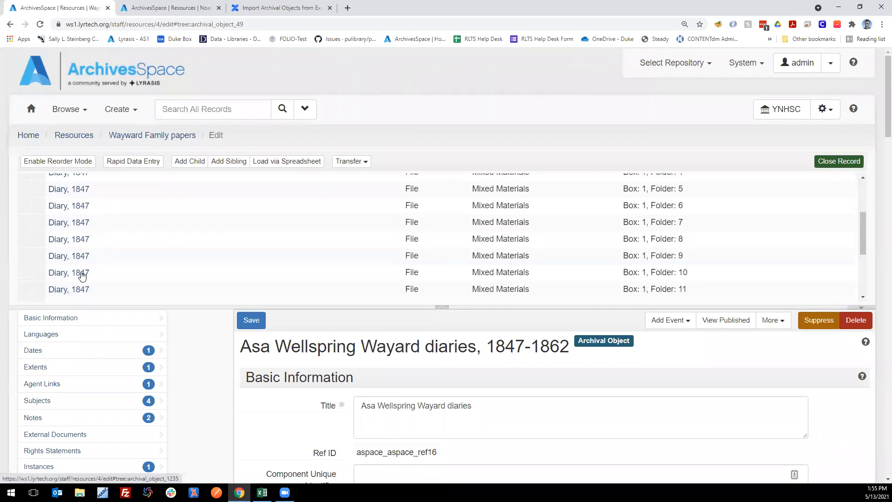
scroll(90, 279, down, 1)
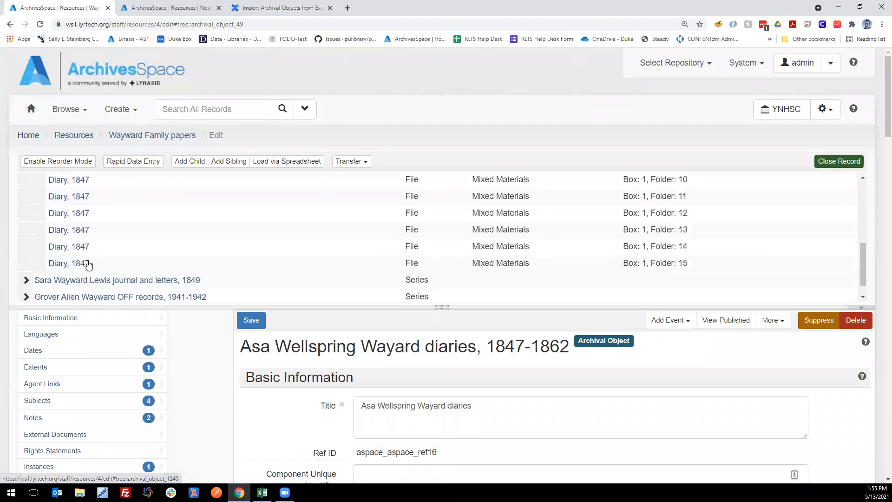
scroll(84, 266, up, 4)
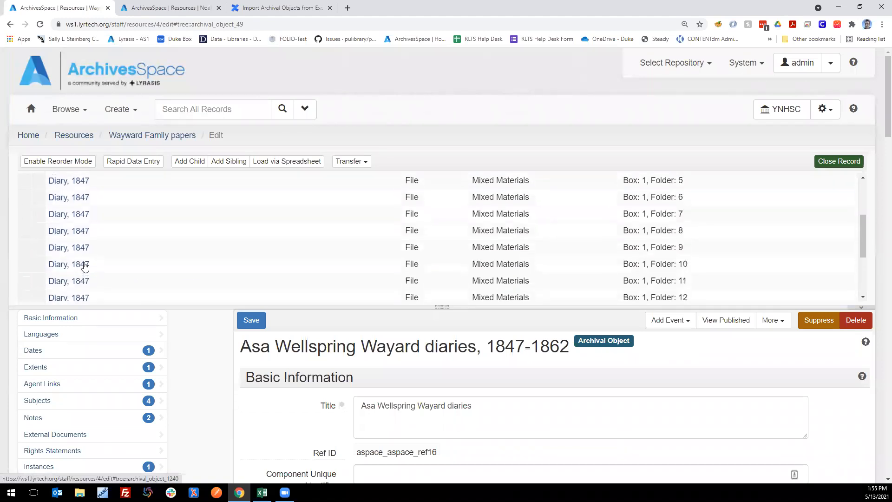
scroll(205, 305, down, 2)
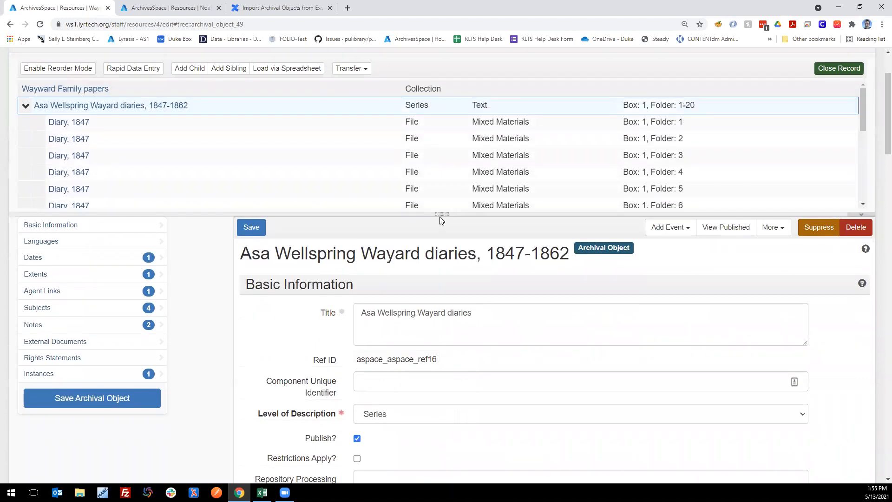
drag(441, 215, 434, 412)
scroll(96, 90, up, 2)
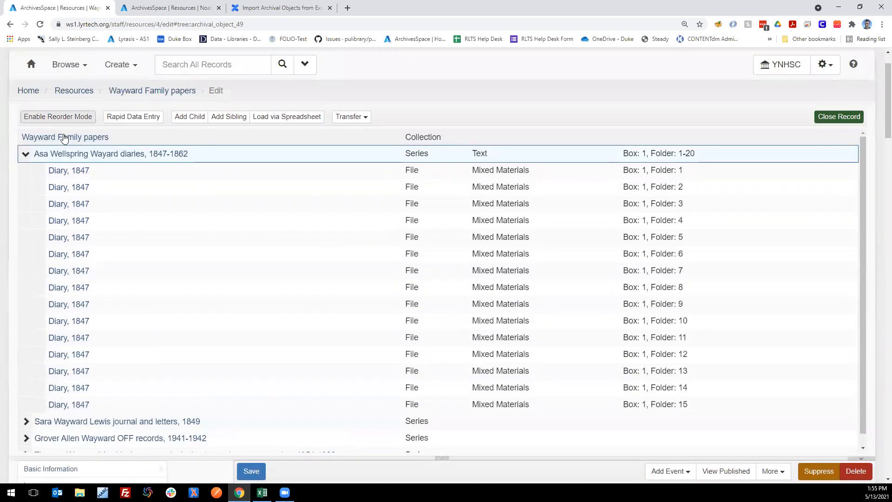
- Open the Krispy Kreme Corporation Records resource for editing from the list of resources
click(57, 109)
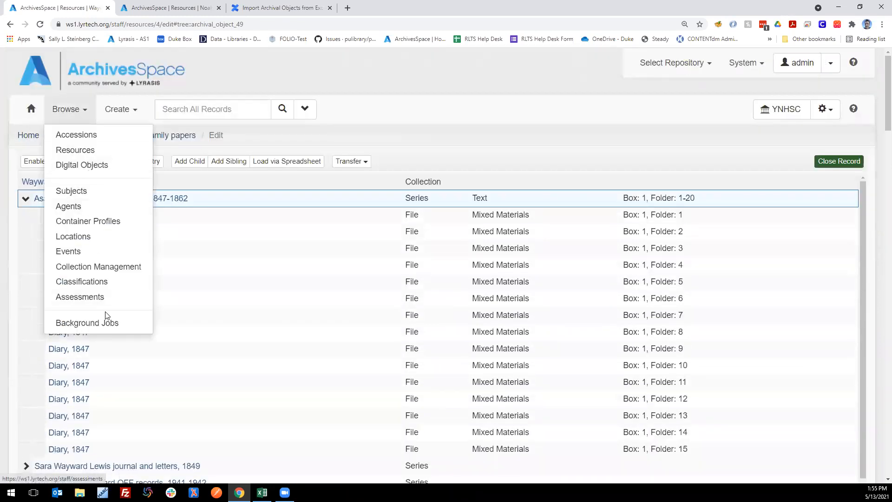
click(68, 155)
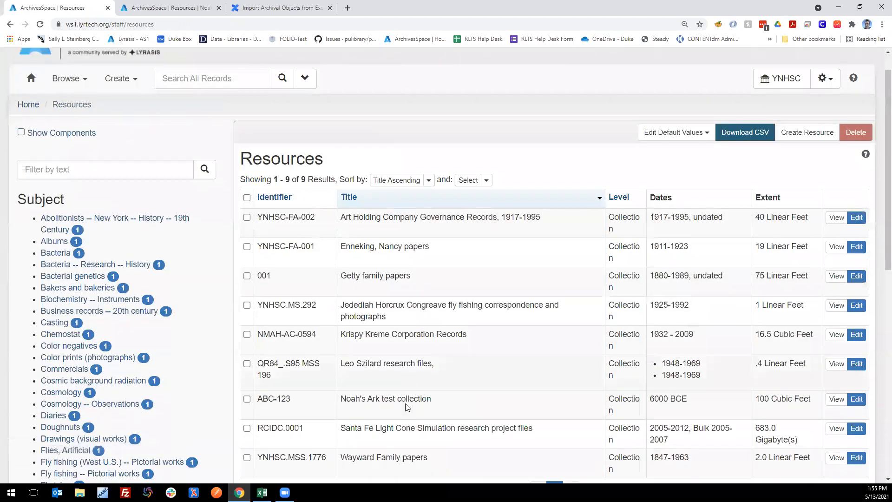
scroll(406, 407, down, 3)
click(856, 179)
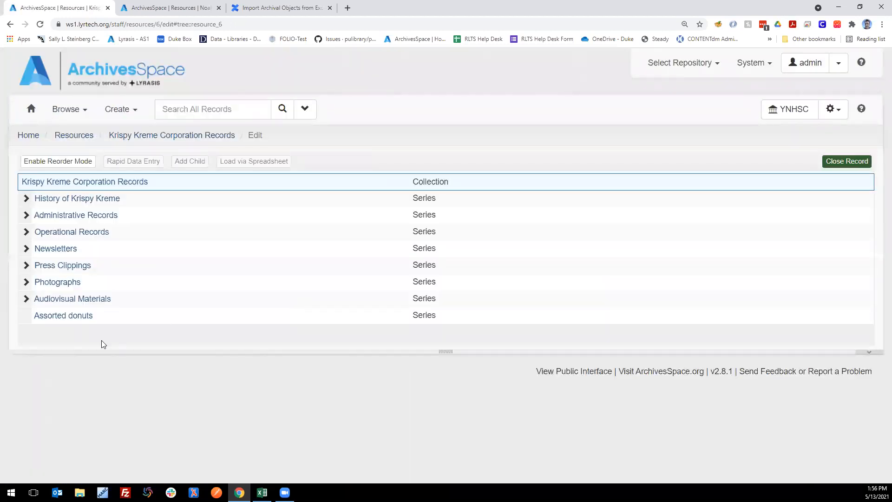
- Select the Assorted donuts series and open Rapid Data Entry for it
click(74, 317)
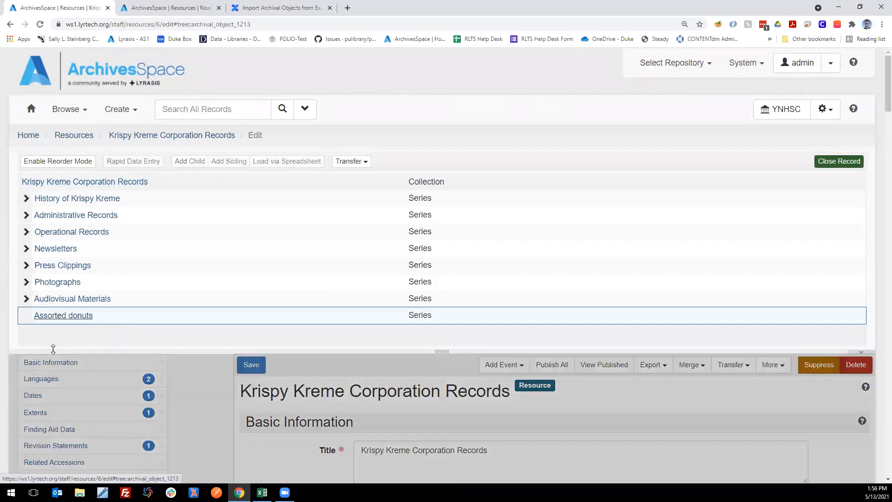
drag(443, 351, 442, 346)
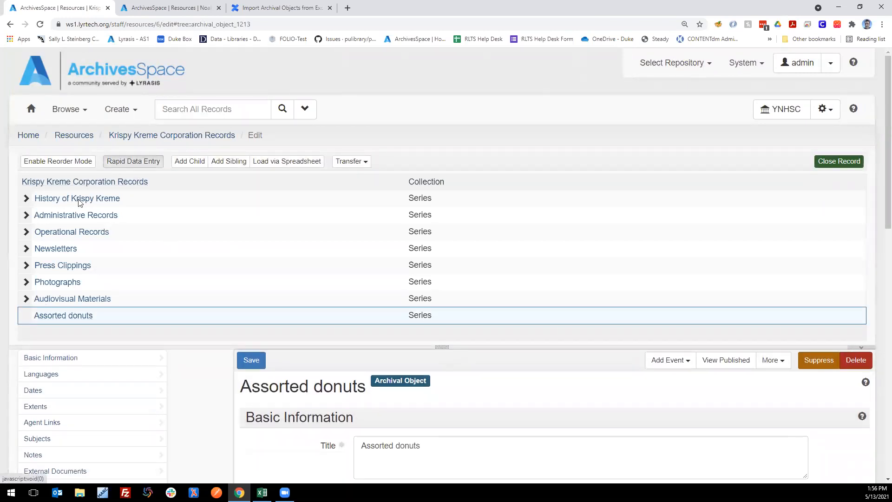
click(133, 161)
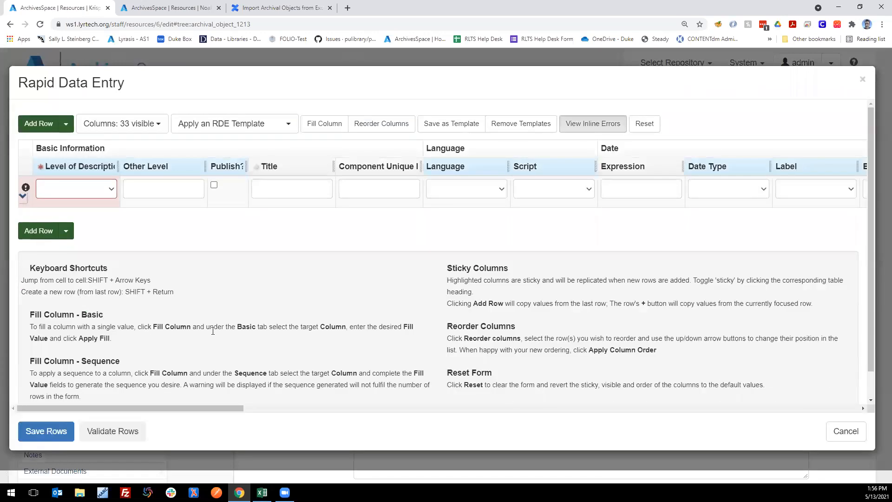
- Apply the noahs_simple_folder_list template to the Rapid Data Entry form
click(228, 124)
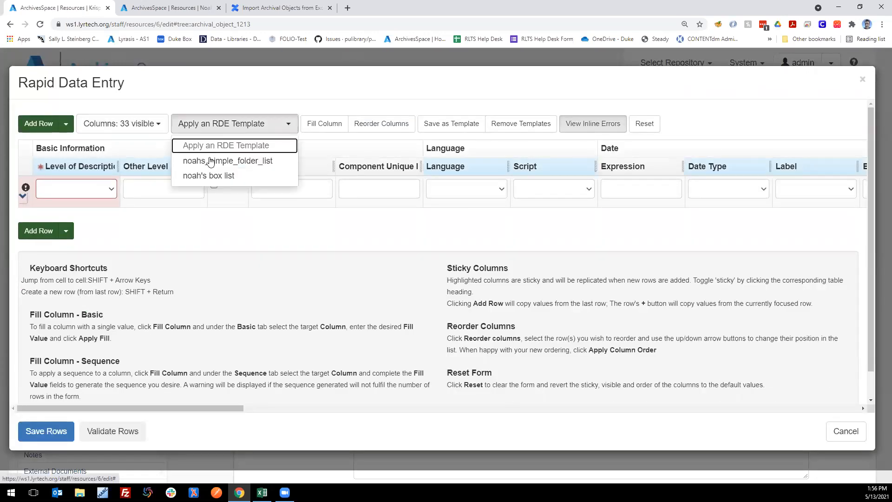
click(218, 161)
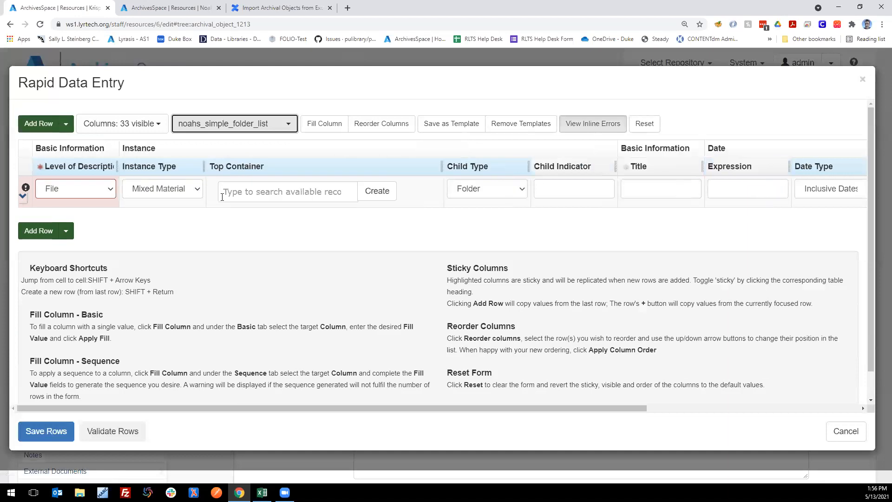
drag(551, 408, 534, 421)
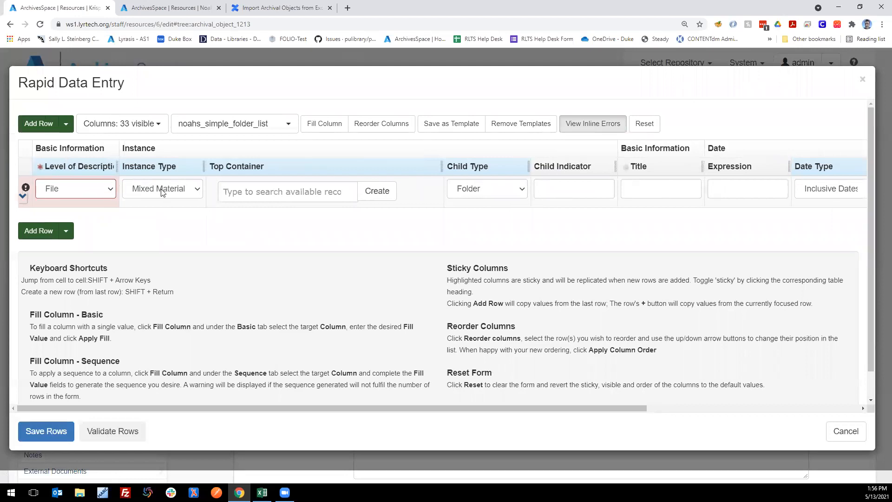
- Link the first row to the Box 1 top container and set its child indicator to 1
click(251, 191)
text(1)
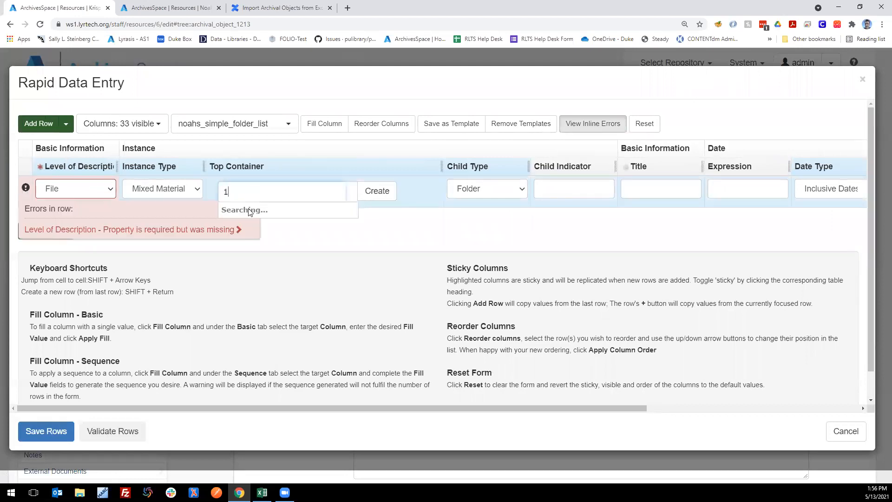
click(250, 209)
click(557, 188)
text(1)
- Title the first row Chocolate and give it the date expression 1905
drag(559, 407, 629, 410)
click(557, 191)
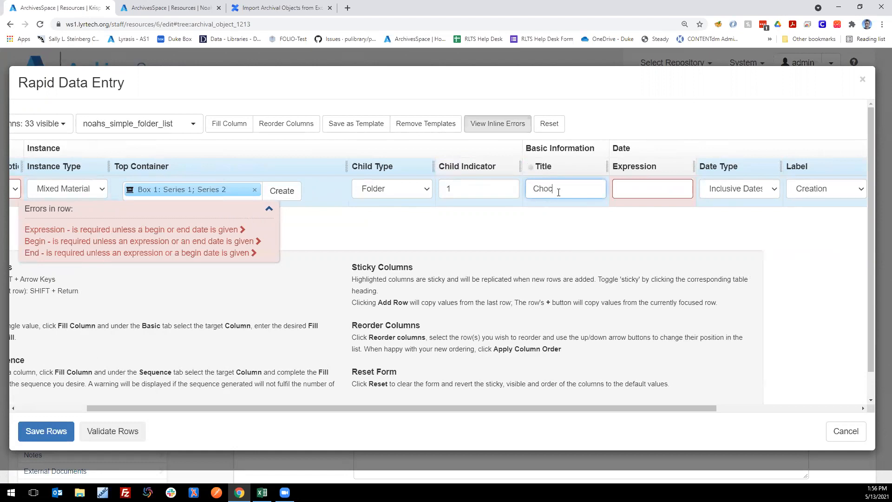
click(656, 183)
click(661, 214)
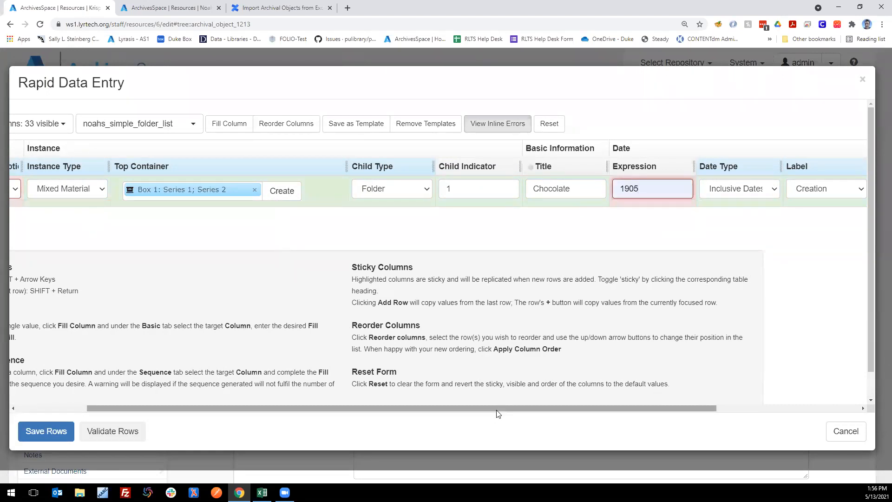
- Add 20 more rows to the Rapid Data Entry form below the Chocolate row
drag(498, 407, 429, 408)
click(69, 229)
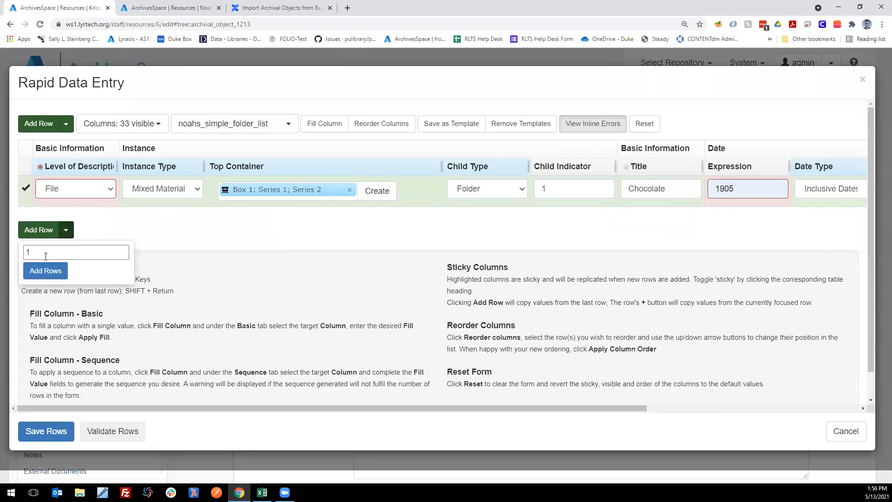
click(68, 229)
click(63, 231)
click(54, 251)
text(20)
click(51, 273)
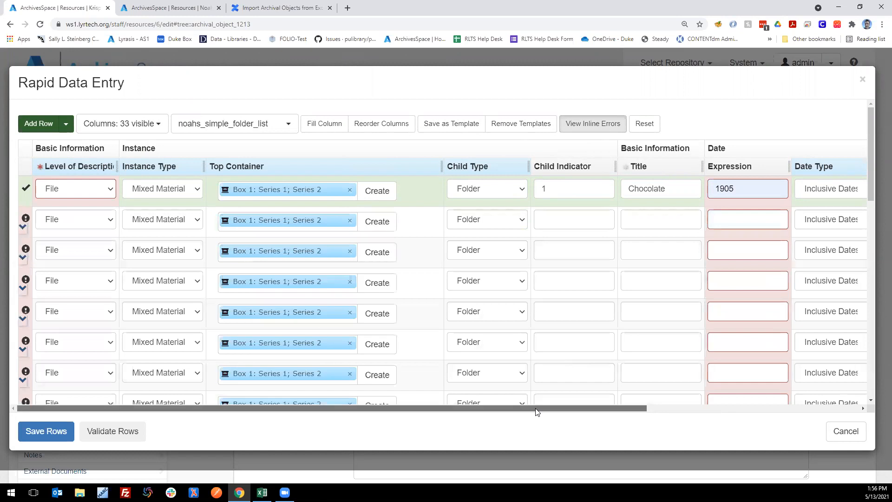
- Set up a sequence fill for the Instance - Child Indicator column, starting from 1
drag(537, 411, 591, 412)
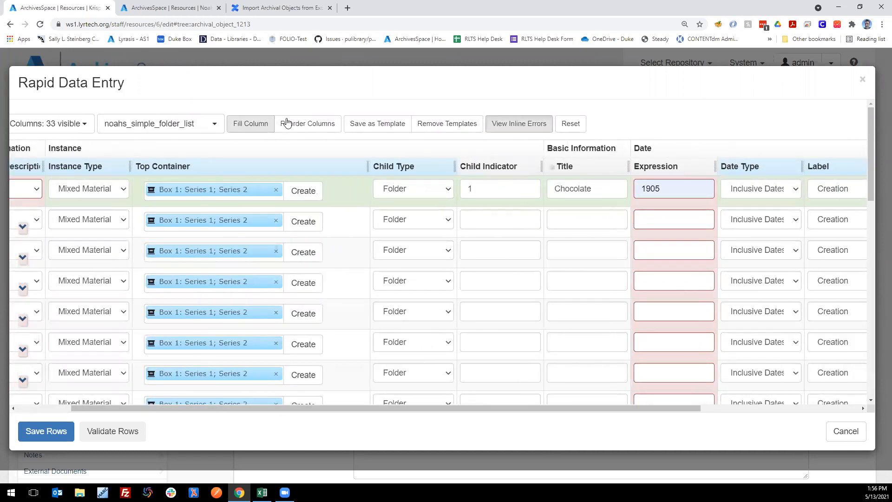
click(254, 123)
drag(149, 411, 94, 412)
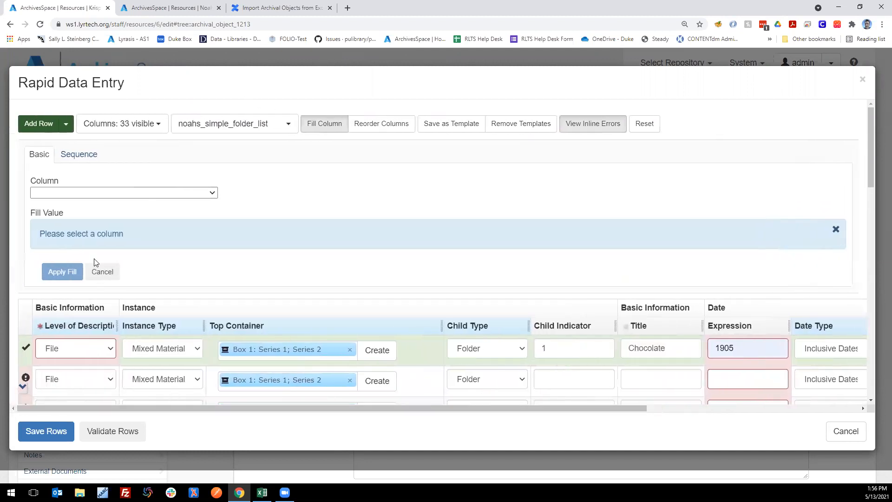
click(75, 156)
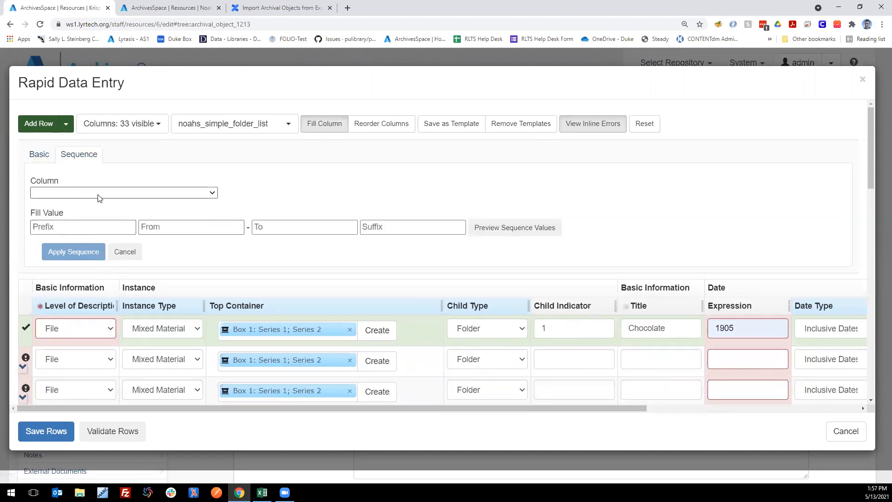
click(80, 193)
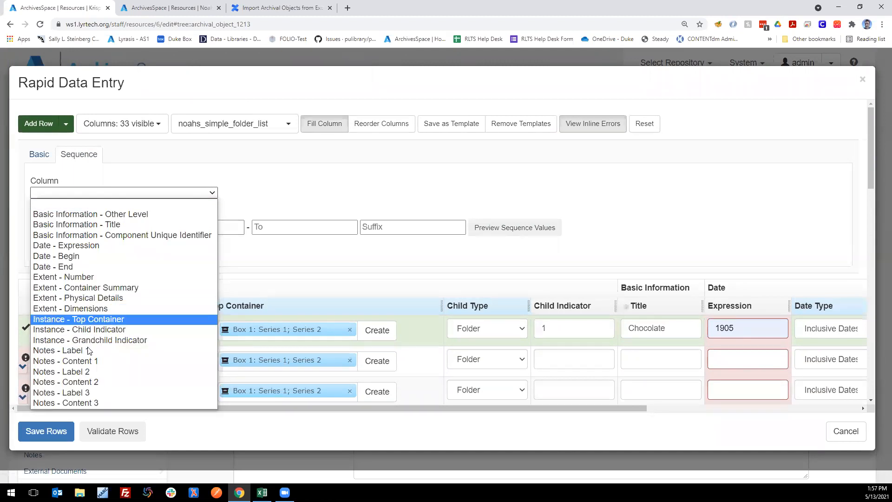
click(91, 330)
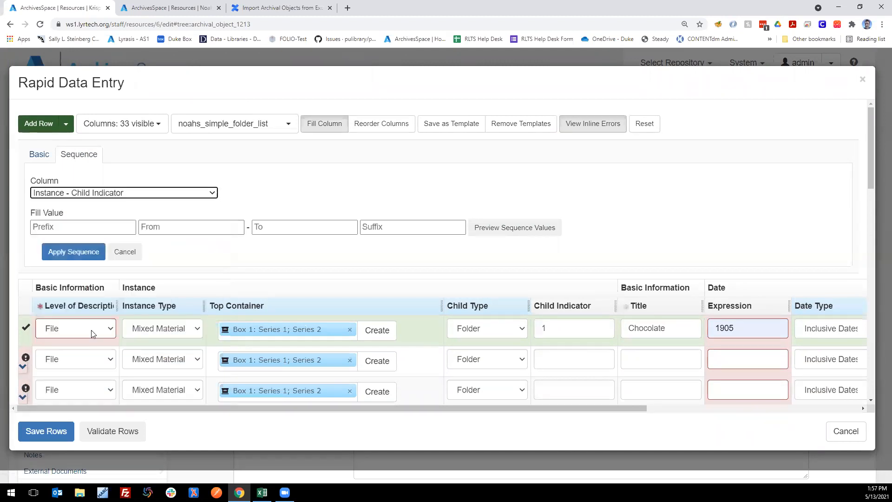
click(164, 228)
text(1)
click(267, 227)
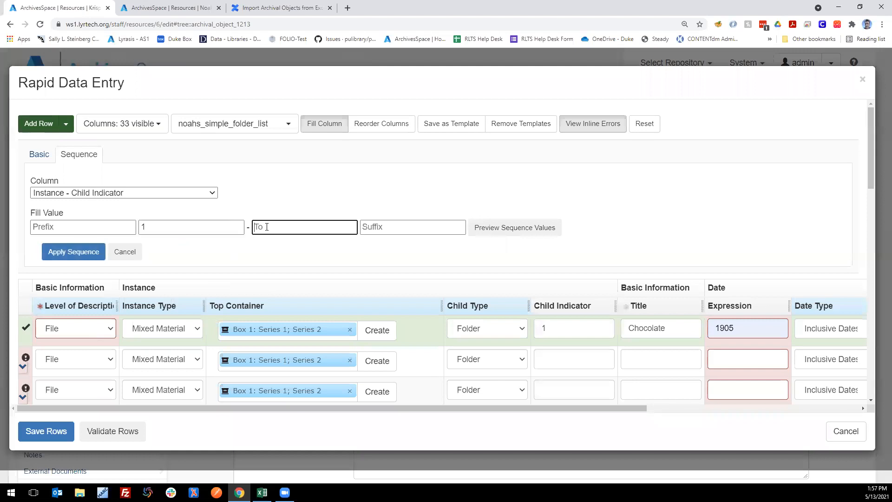
- Try to fill the Instance - Child Indicator column with the sequence 1 to 20 and preview its values
click(74, 253)
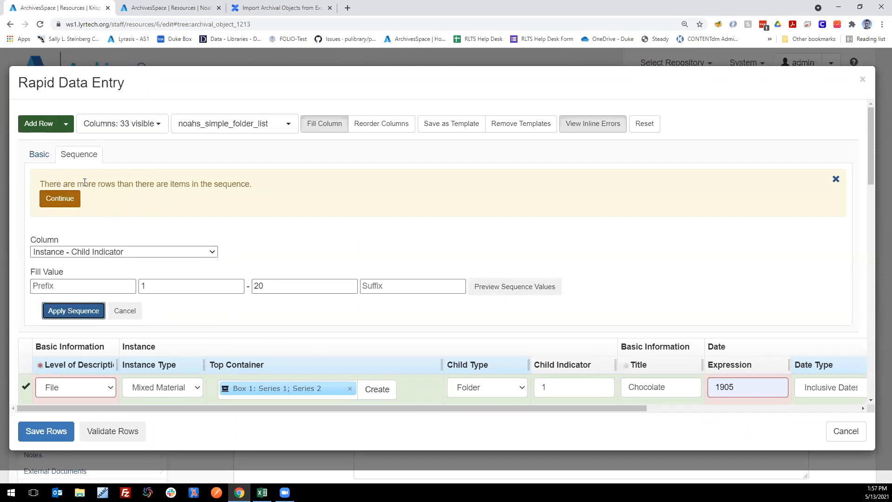
drag(48, 182, 240, 181)
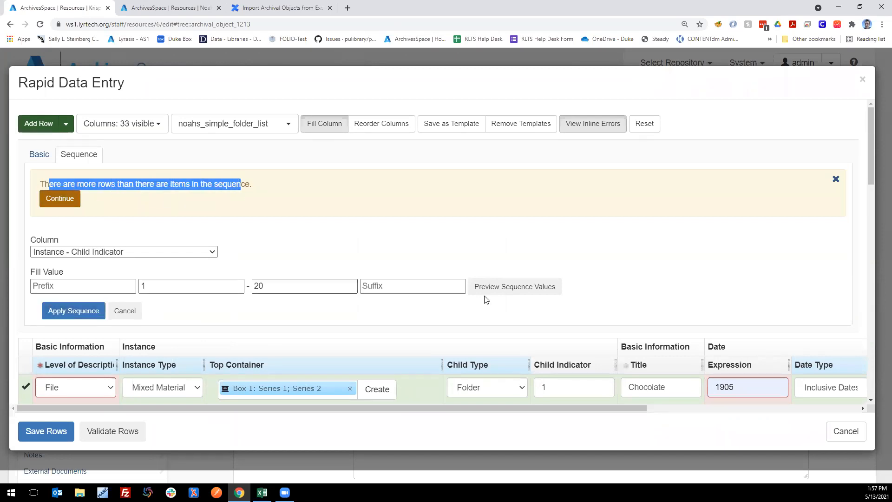
click(524, 285)
scroll(171, 346, down, 1)
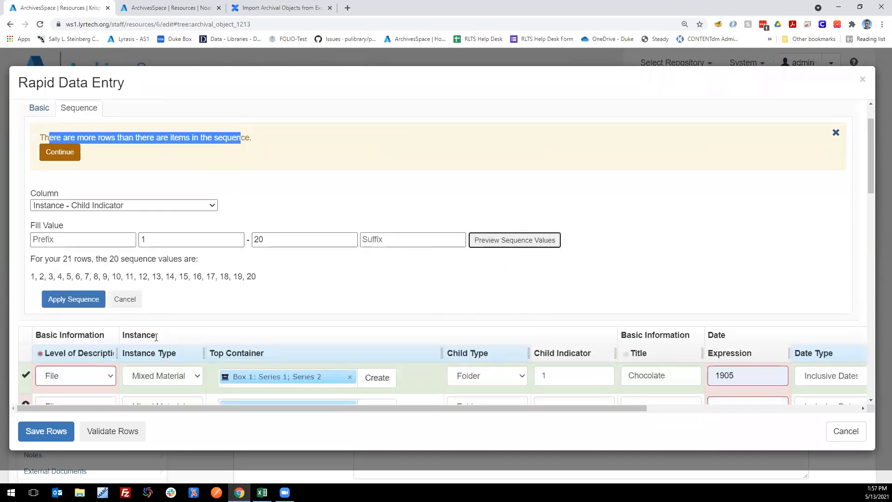
drag(41, 259, 149, 259)
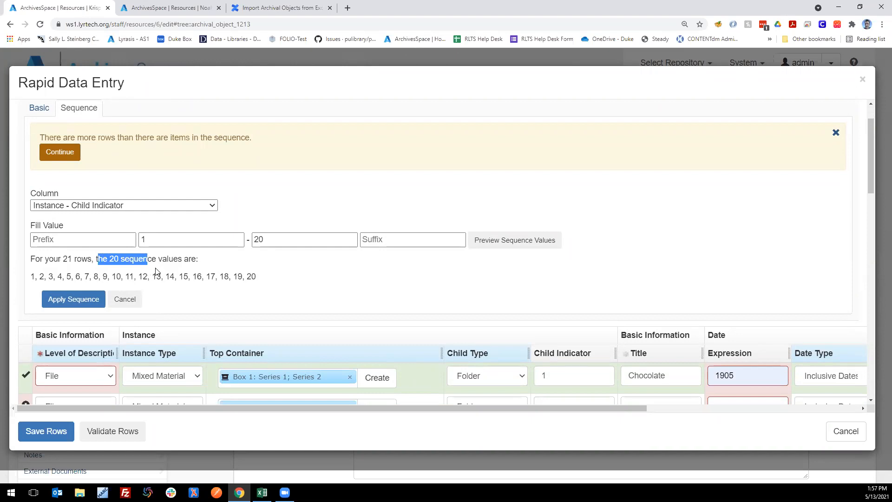
- Extend the child indicator sequence to end at 21, preview its values, and apply it to the rows
click(279, 235)
key(BackSpace)
text(1)
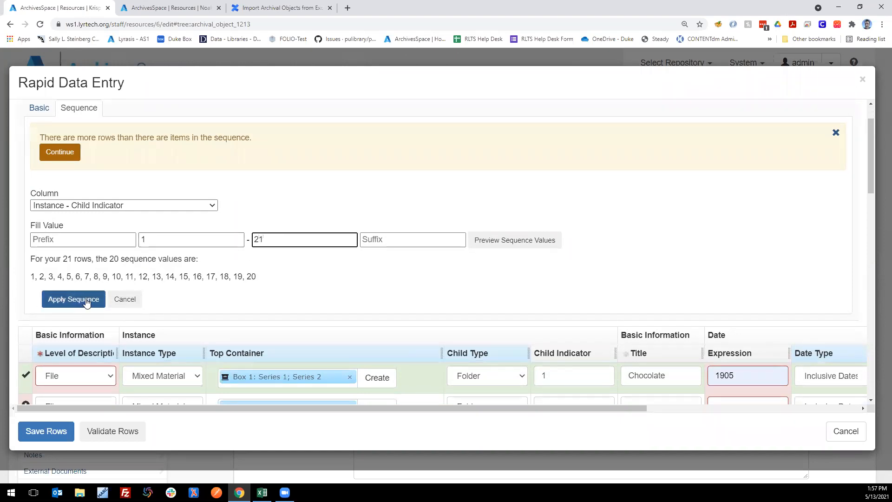
click(520, 239)
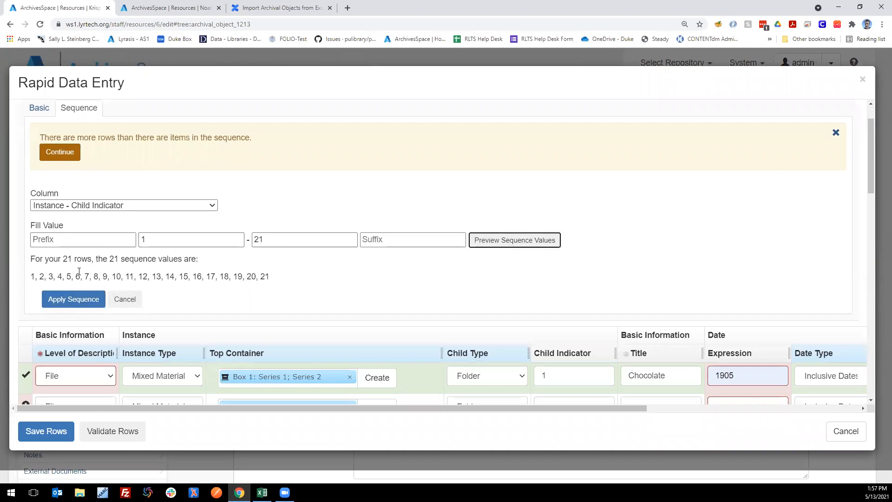
drag(34, 277, 295, 281)
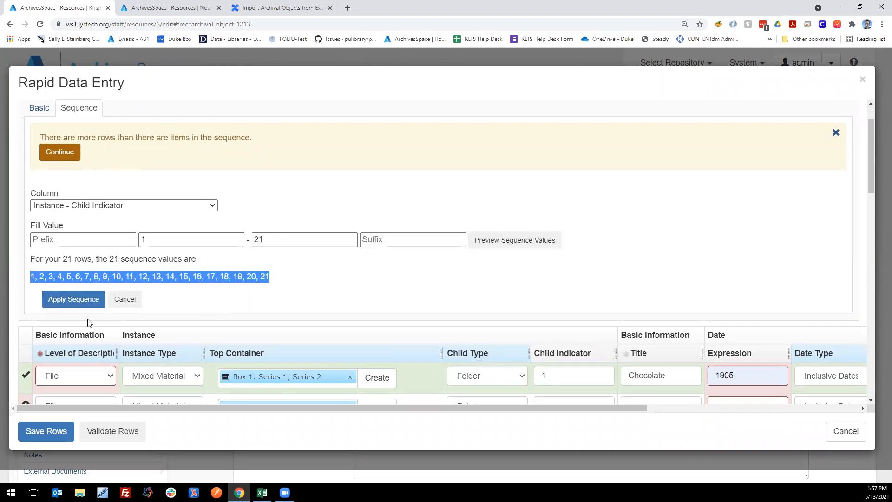
click(61, 299)
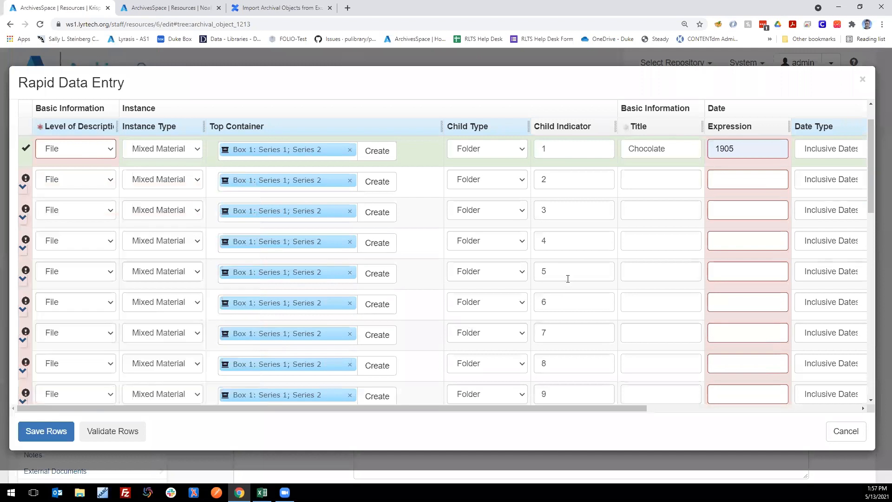
scroll(568, 282, down, 3)
scroll(604, 367, down, 2)
scroll(621, 354, up, 7)
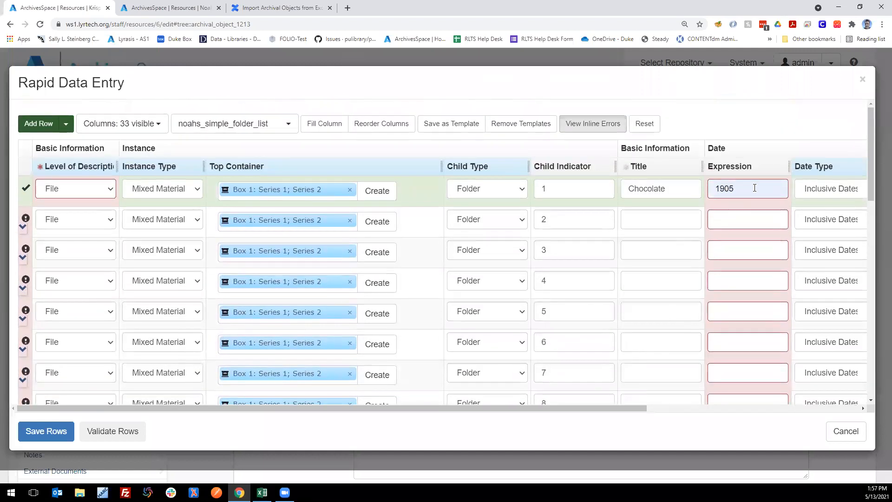
- Fill the Basic Information - Title column of all rows with the single value "Chocolate"
drag(633, 408, 724, 409)
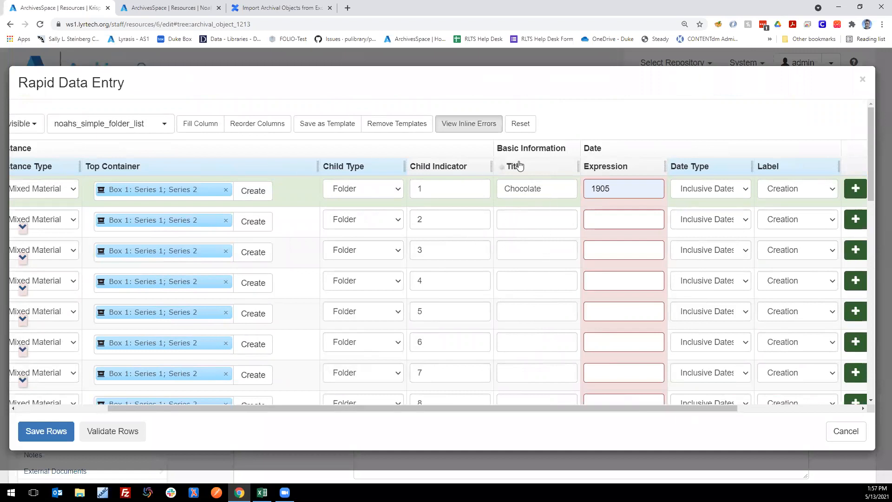
click(201, 125)
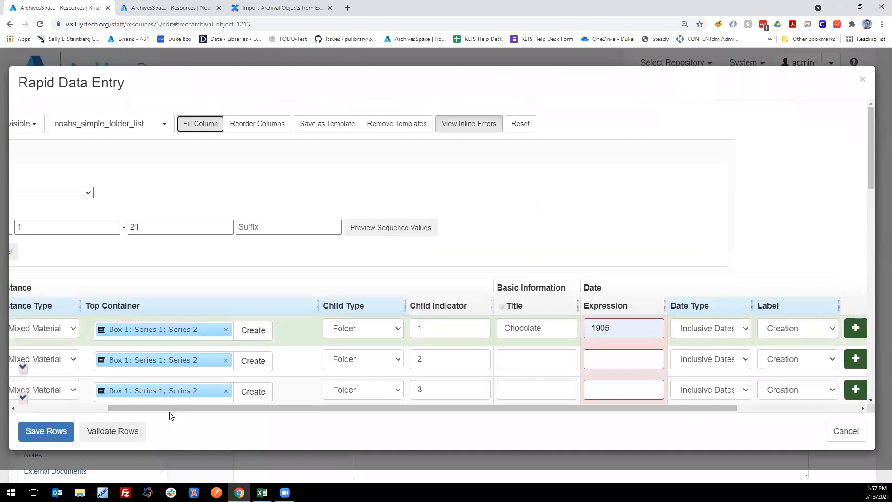
drag(170, 412, 79, 411)
click(40, 157)
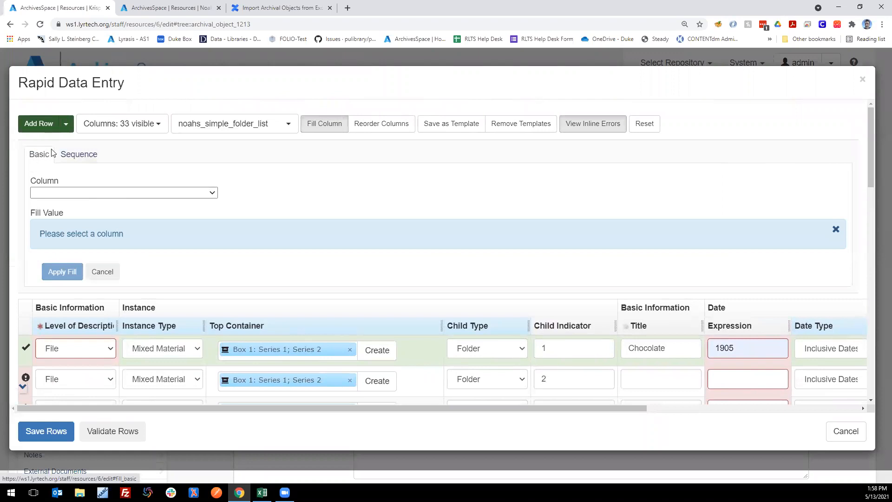
click(75, 192)
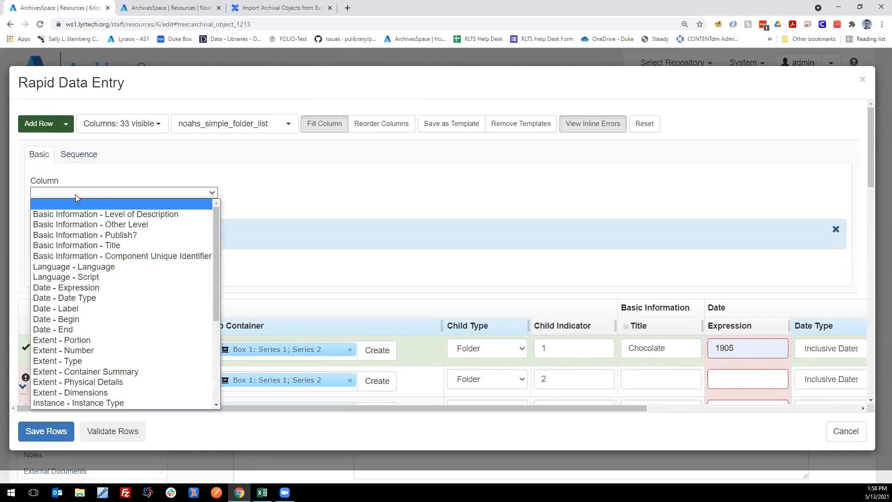
click(99, 246)
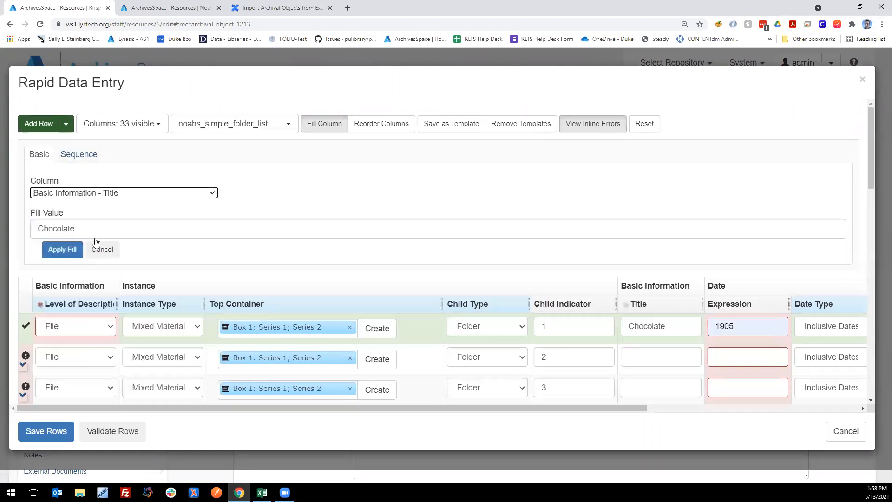
drag(78, 232, 16, 229)
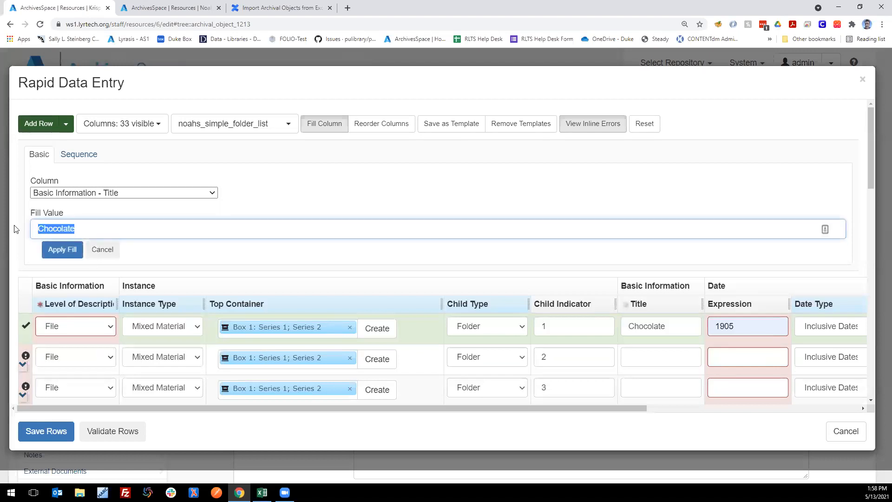
key(BackSpace)
click(60, 252)
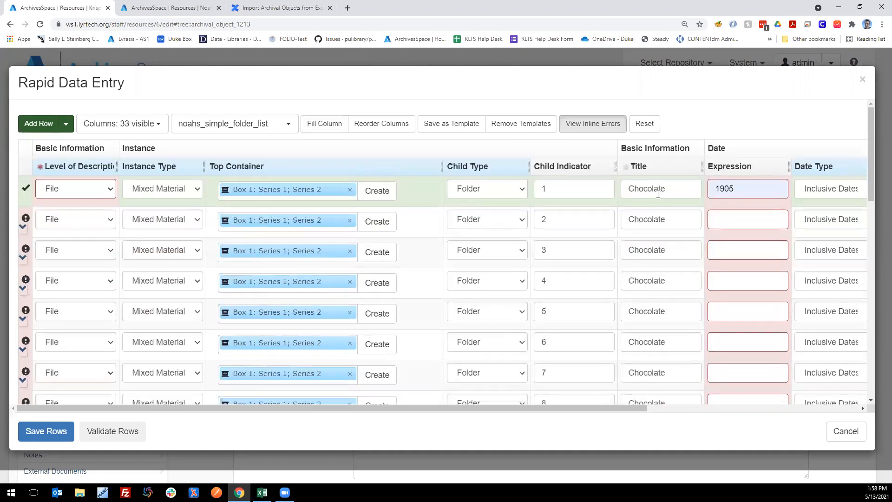
scroll(657, 207, down, 1)
scroll(664, 356, down, 1)
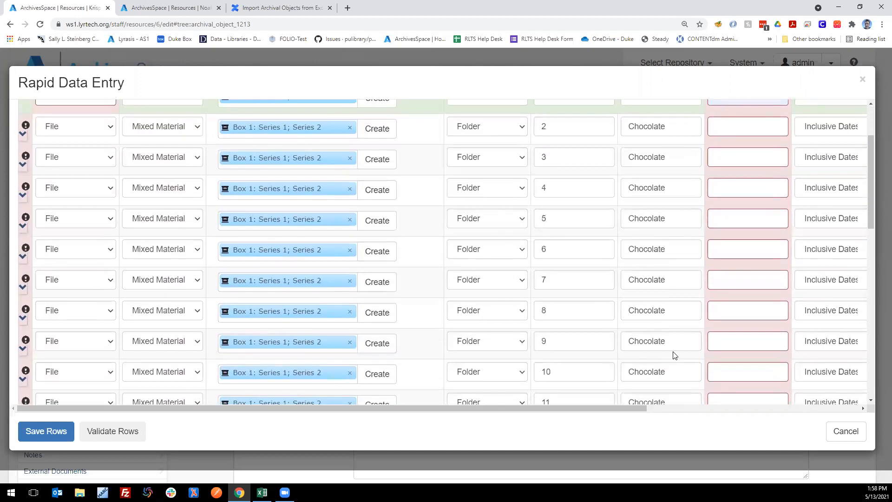
scroll(674, 355, up, 2)
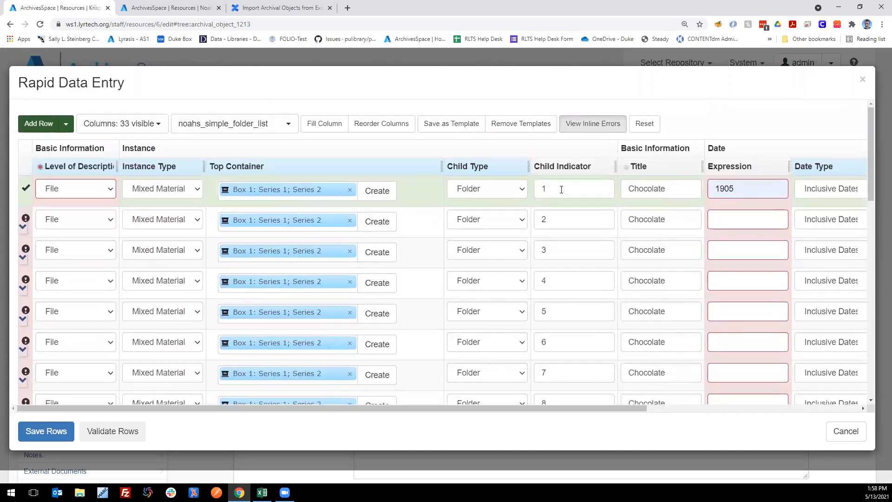
- Set up a sequence fill for the Date - Expression column running from 1905 to 1926
click(320, 123)
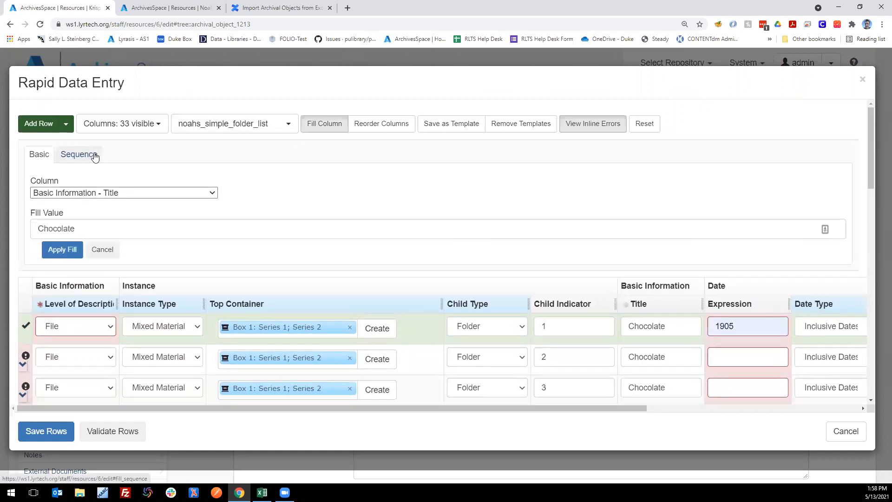
click(92, 154)
click(90, 192)
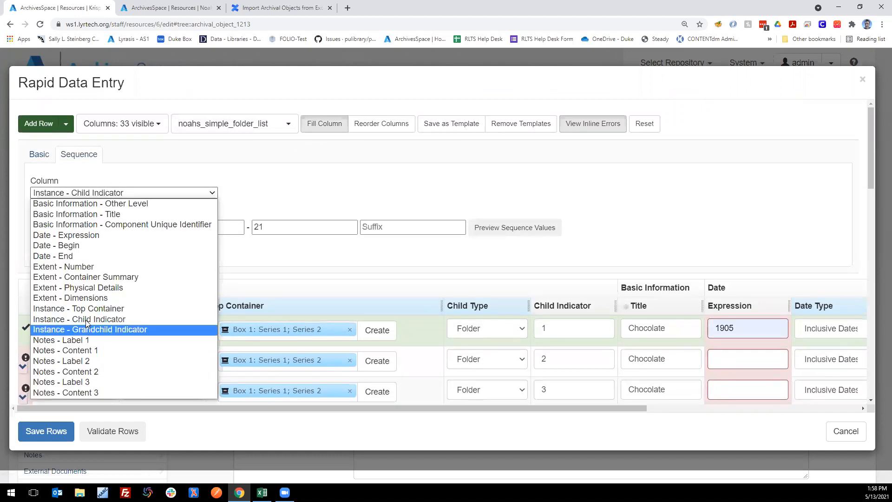
click(72, 236)
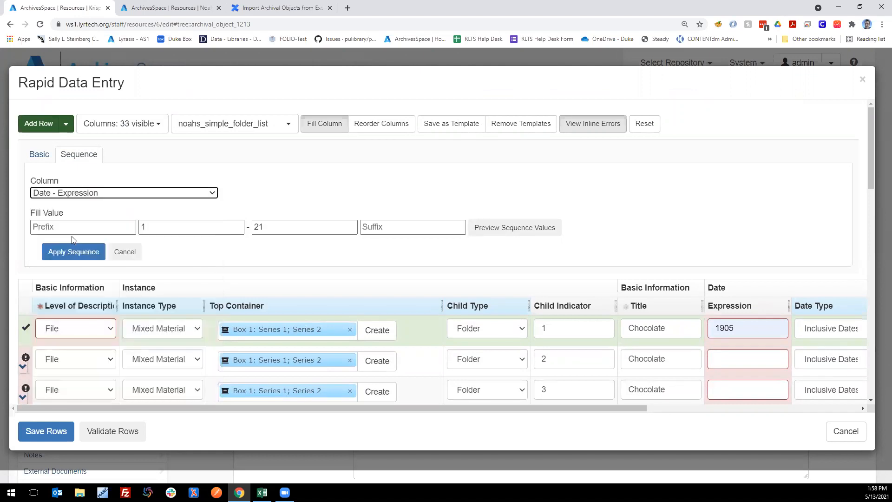
double_click(162, 226)
text(1905)
double_click(305, 227)
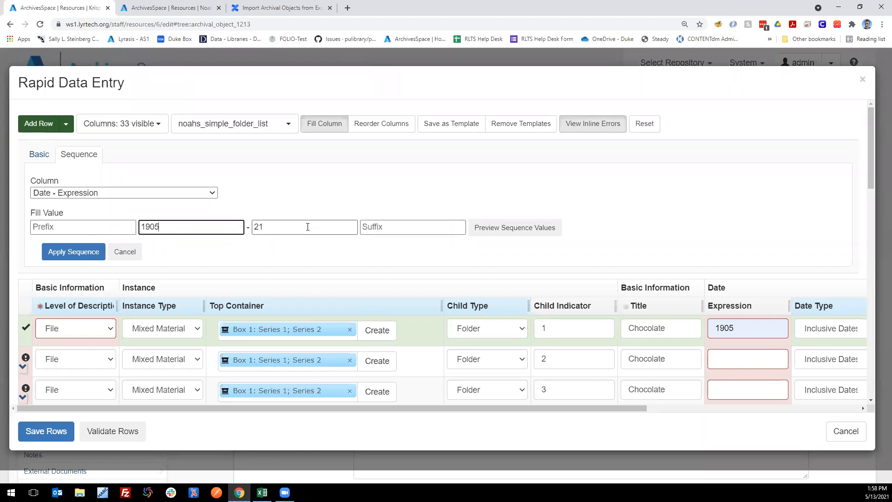
text(19)
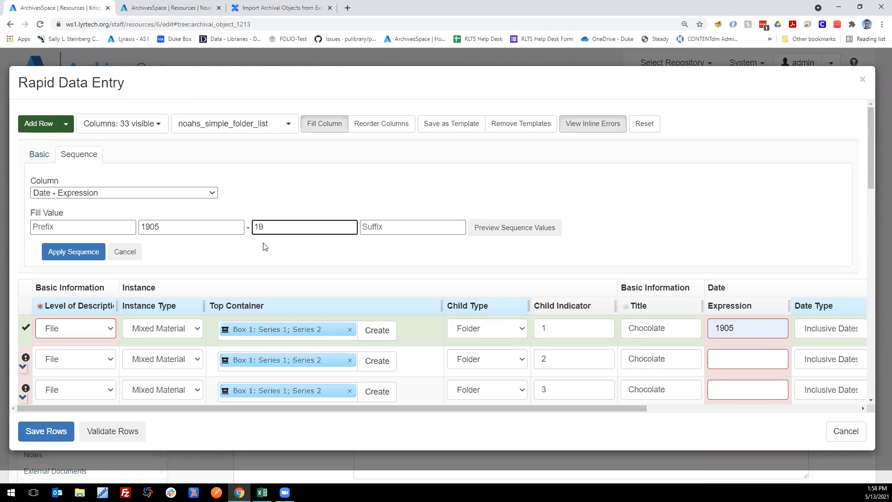
text(26)
- Preview the date expression sequence values and apply the sequence to the column
click(501, 227)
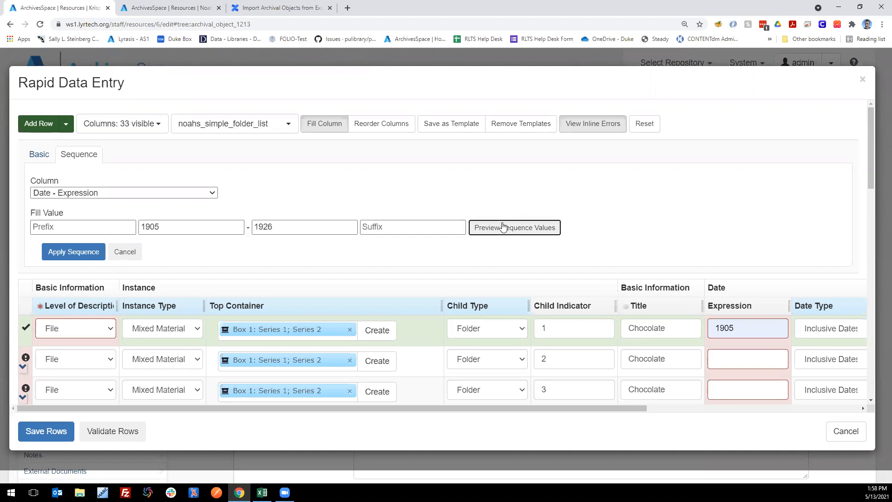
drag(45, 246, 181, 257)
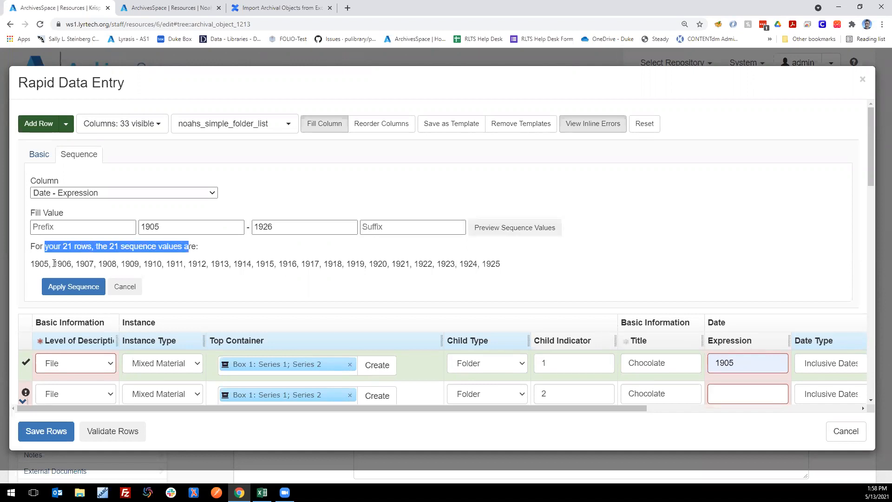
drag(35, 263, 522, 267)
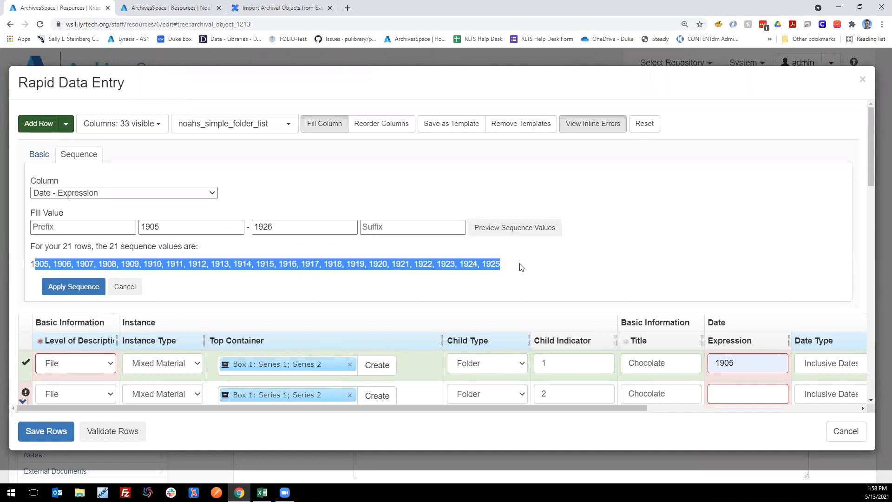
click(139, 274)
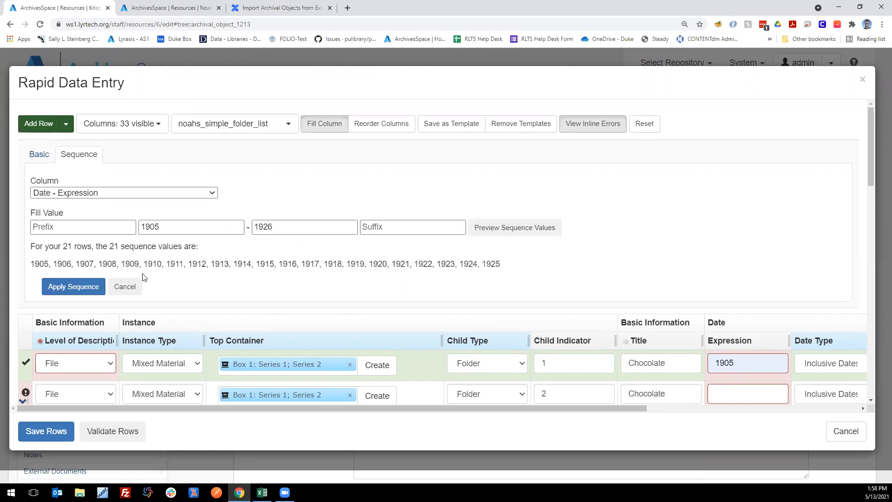
click(66, 288)
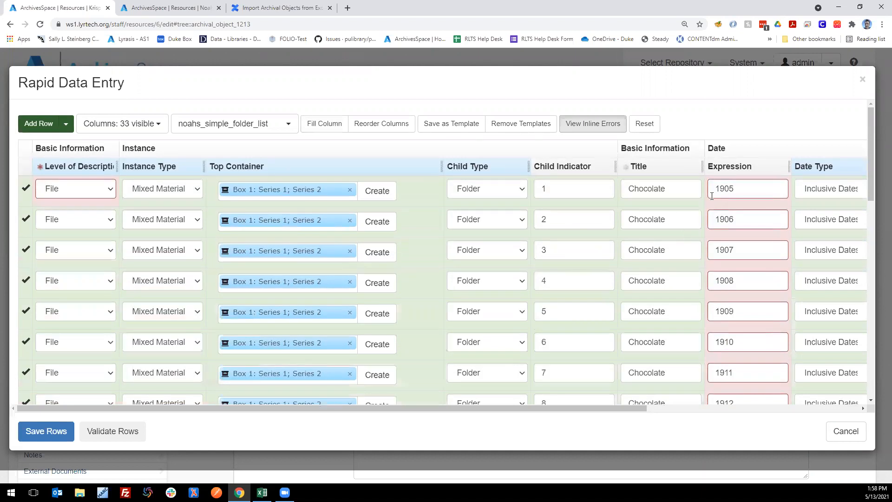
- Review the child indicators, titles and dates filled in down to the last row, along with the help notes below
scroll(745, 302, down, 6)
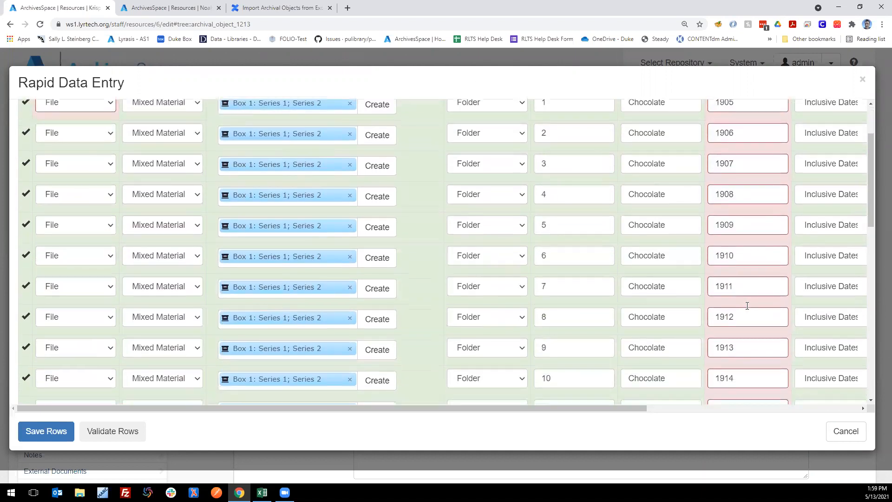
scroll(748, 329, down, 1)
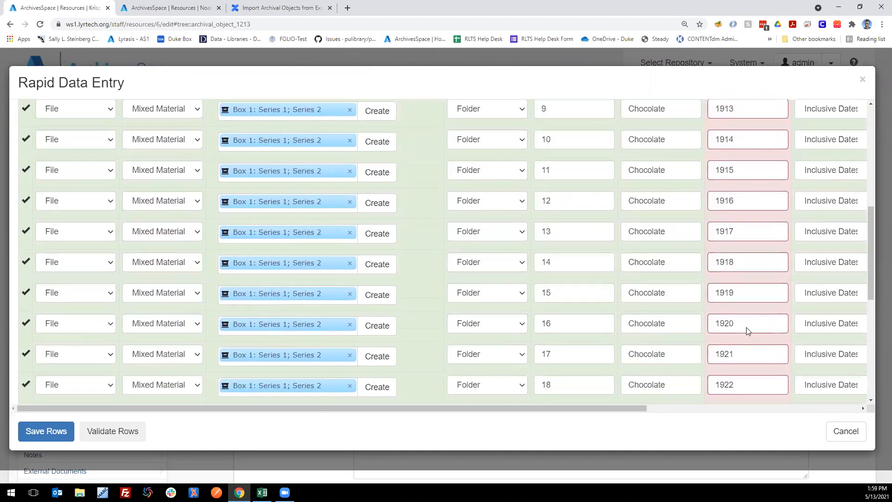
drag(648, 410, 549, 411)
scroll(447, 324, down, 4)
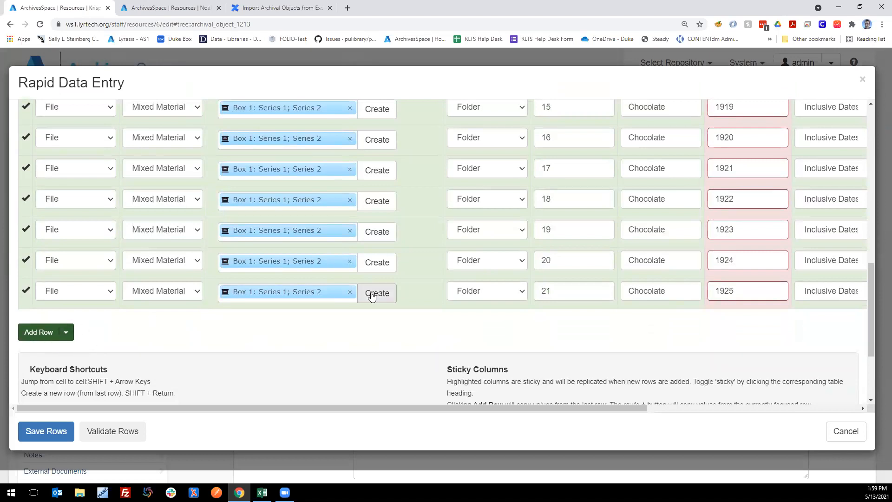
scroll(372, 295, up, 1)
scroll(372, 296, down, 2)
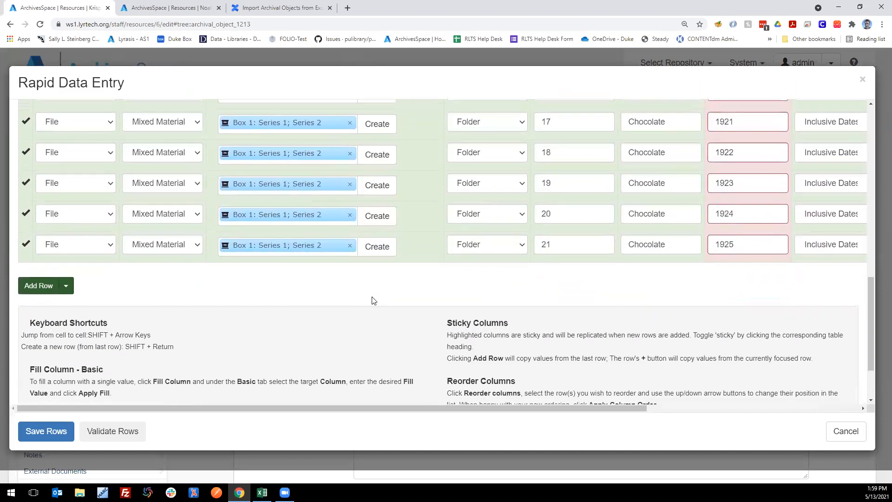
scroll(371, 301, down, 1)
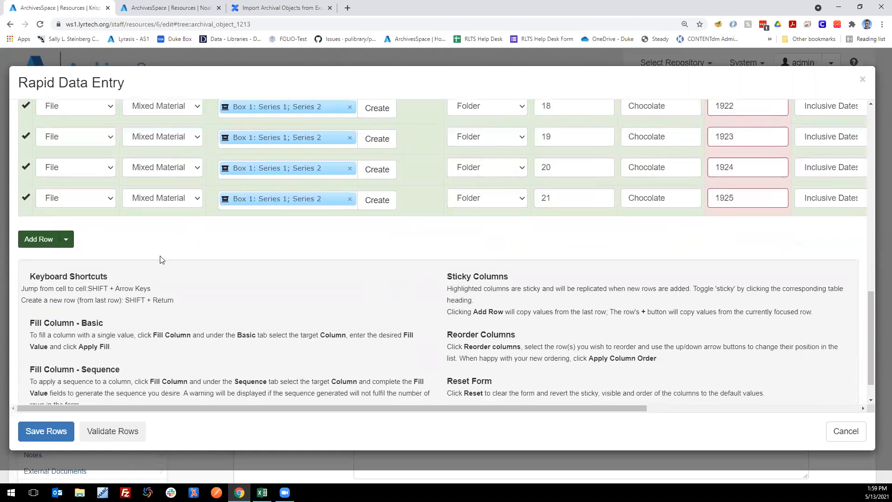
scroll(291, 197, up, 1)
scroll(291, 197, down, 1)
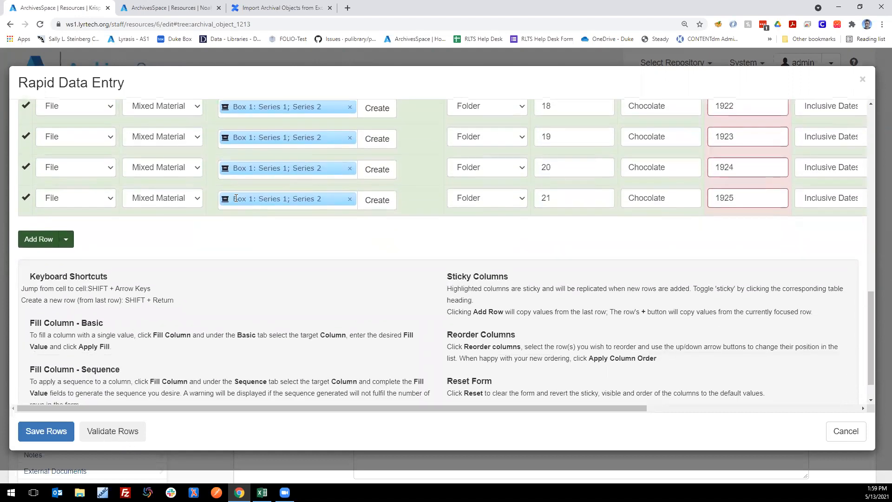
- Validate all the rapid data entry rows and check the validation result above the table
click(112, 431)
scroll(260, 327, up, 2)
scroll(259, 327, up, 3)
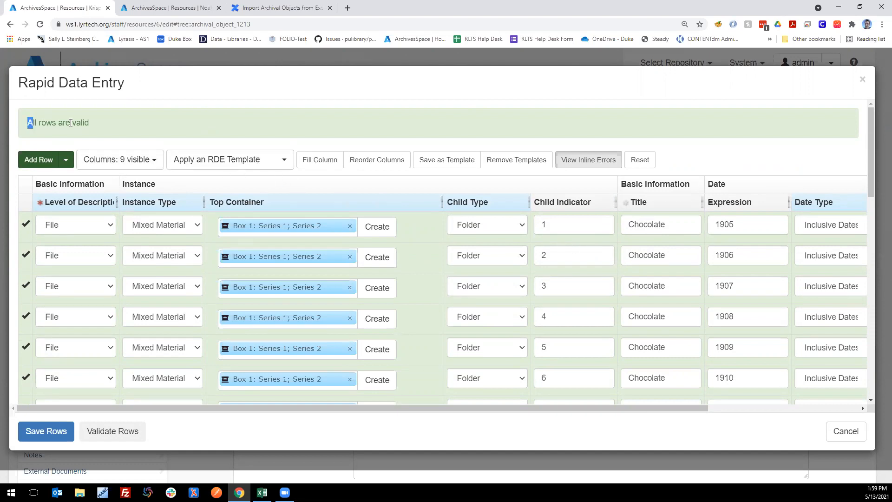
- Check the validated rows down to the last one and save them as archival objects under the Assorted donuts series
triple_click(53, 123)
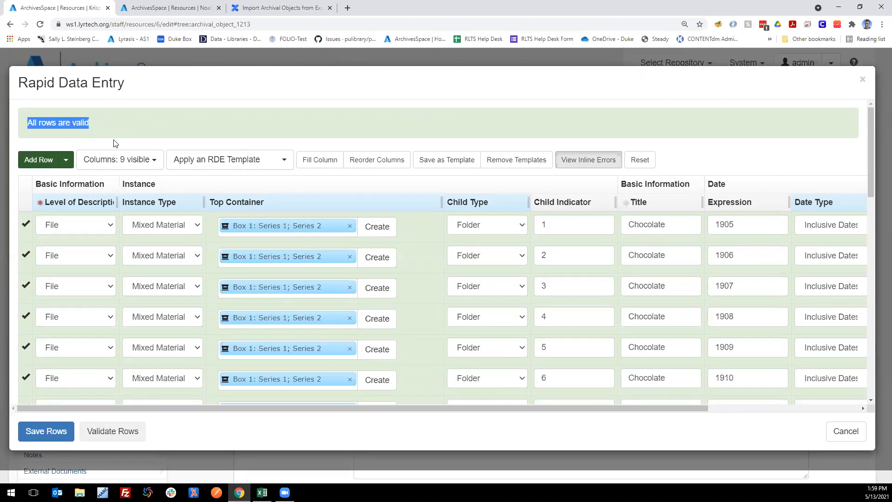
scroll(41, 294, down, 2)
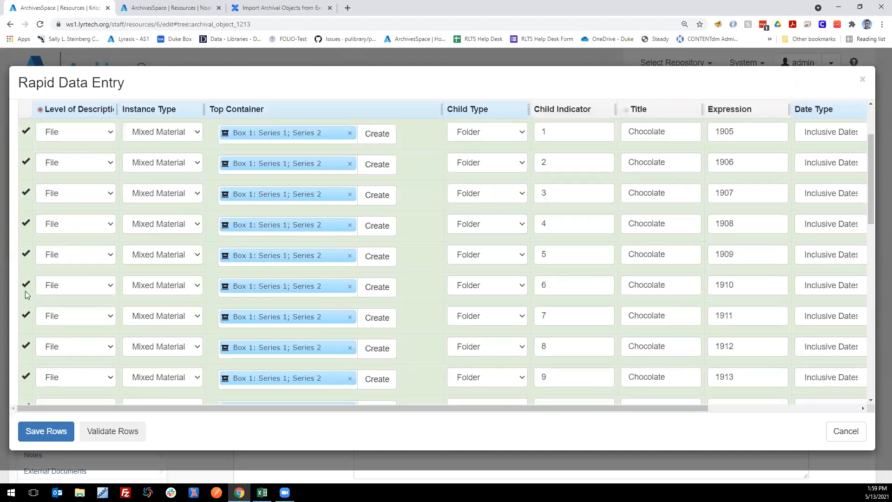
scroll(30, 330, down, 1)
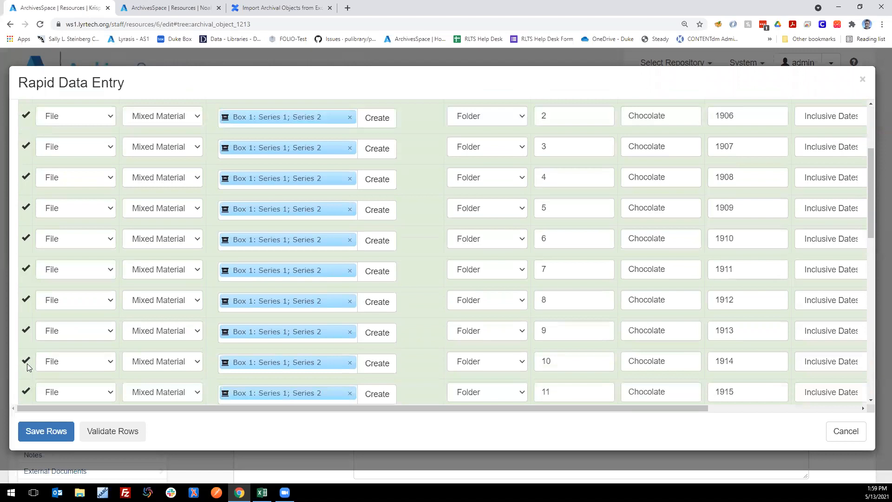
scroll(488, 293, down, 9)
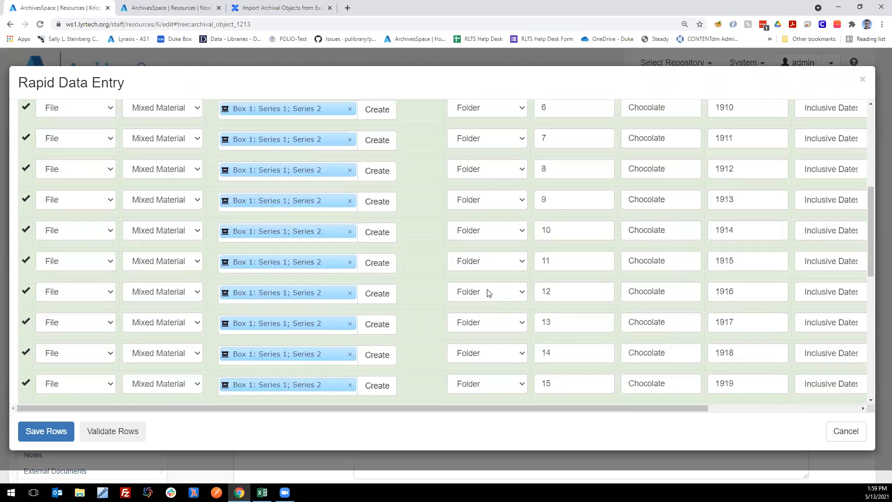
scroll(485, 295, down, 2)
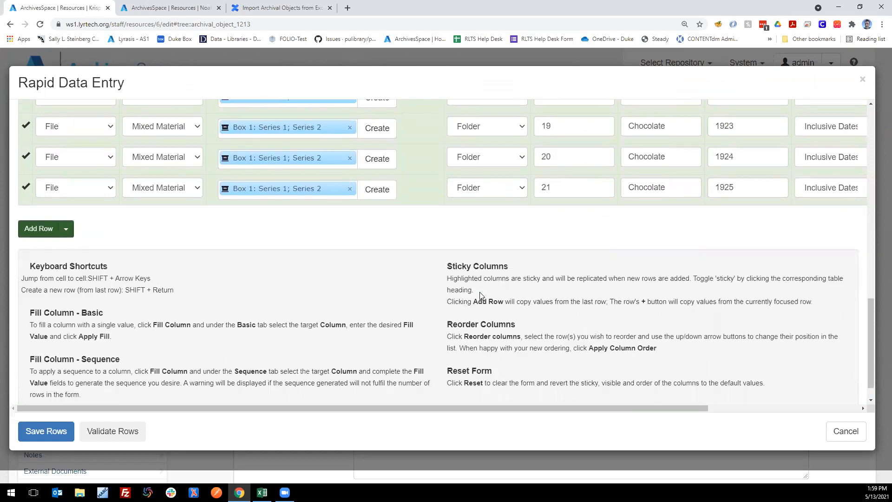
scroll(479, 292, up, 2)
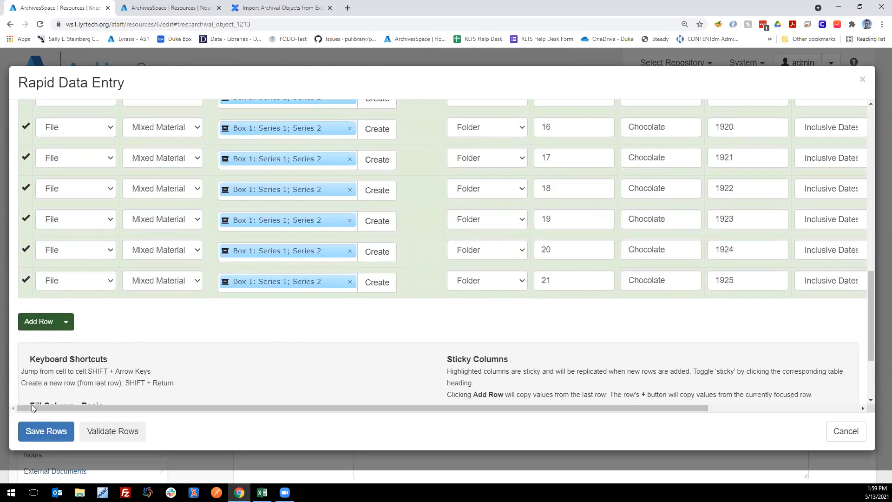
click(43, 432)
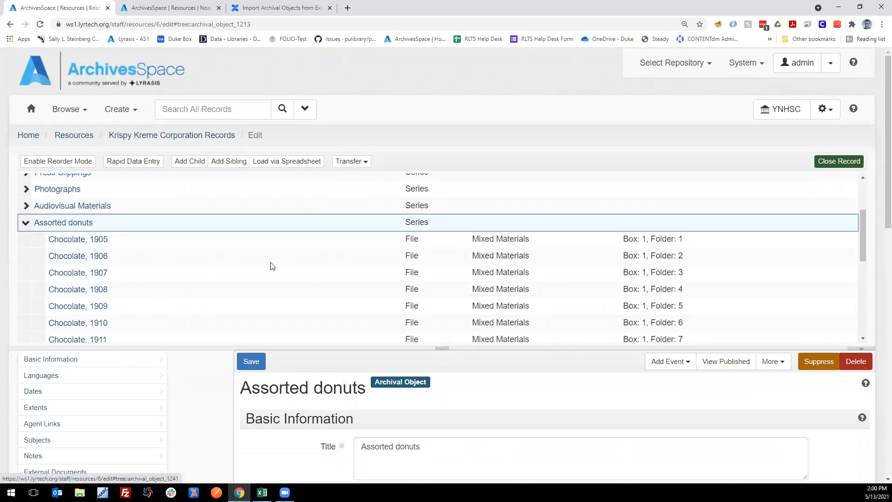
- Open the Chocolate, 1905 record from the tree and check the title in its basic information
click(78, 239)
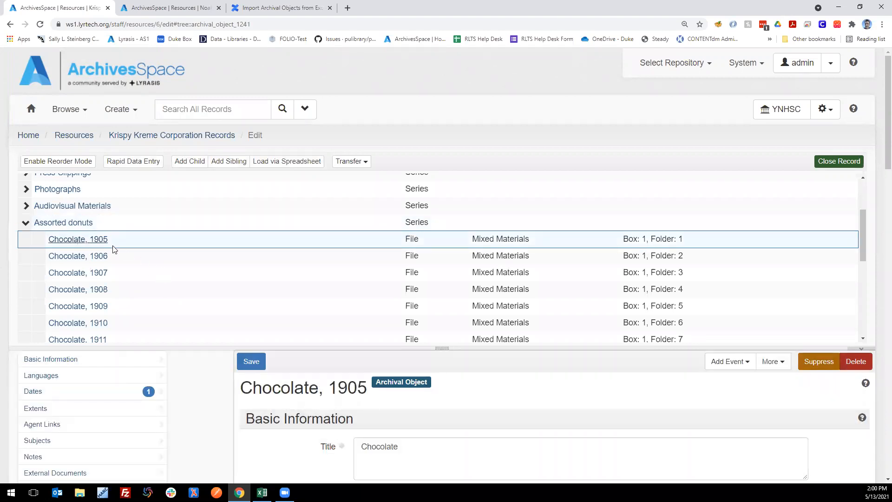
scroll(179, 378, down, 3)
scroll(219, 376, down, 1)
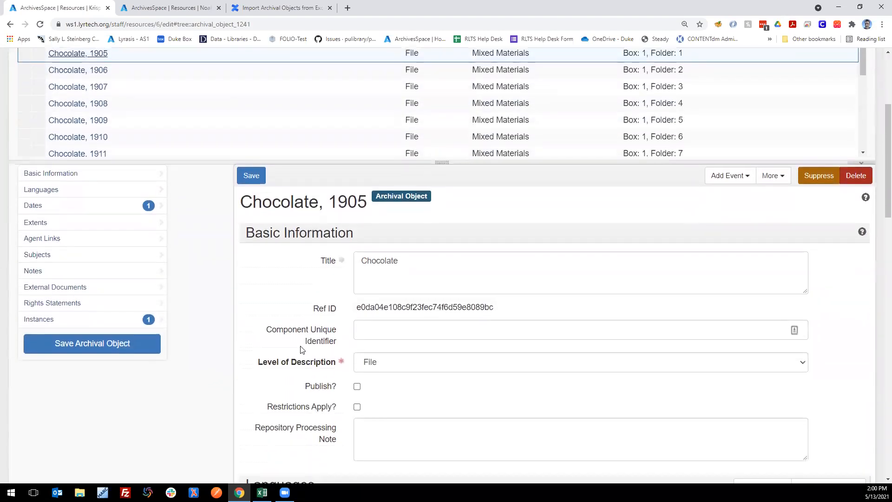
drag(420, 262, 356, 258)
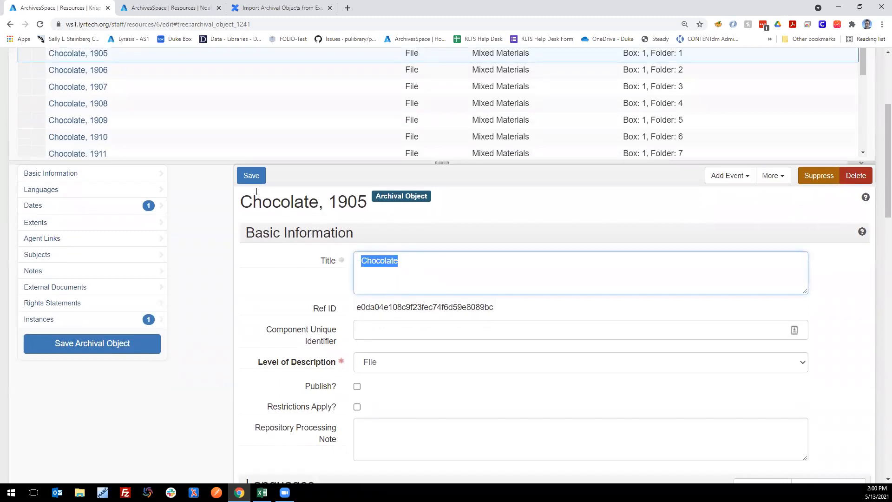
scroll(416, 279, down, 1)
click(406, 215)
double_click(412, 213)
- Check the record's date expression and the top container and child indicator of its instance
scroll(400, 309, down, 7)
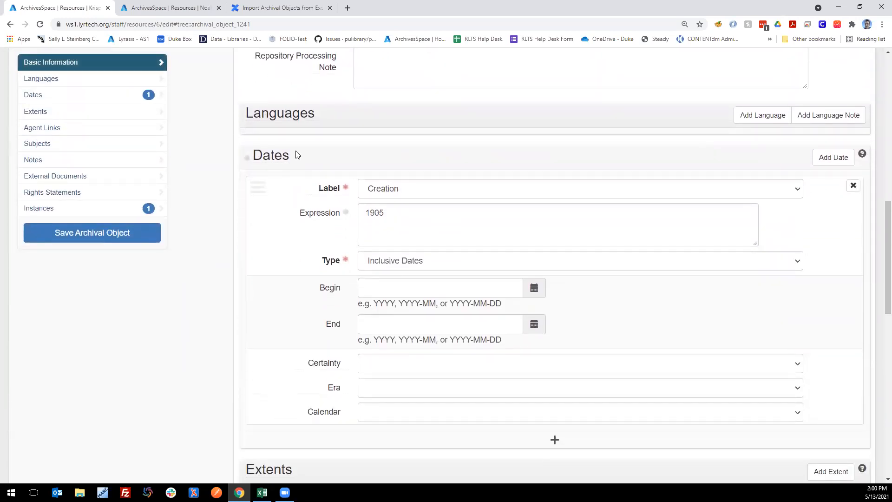
drag(398, 215, 358, 233)
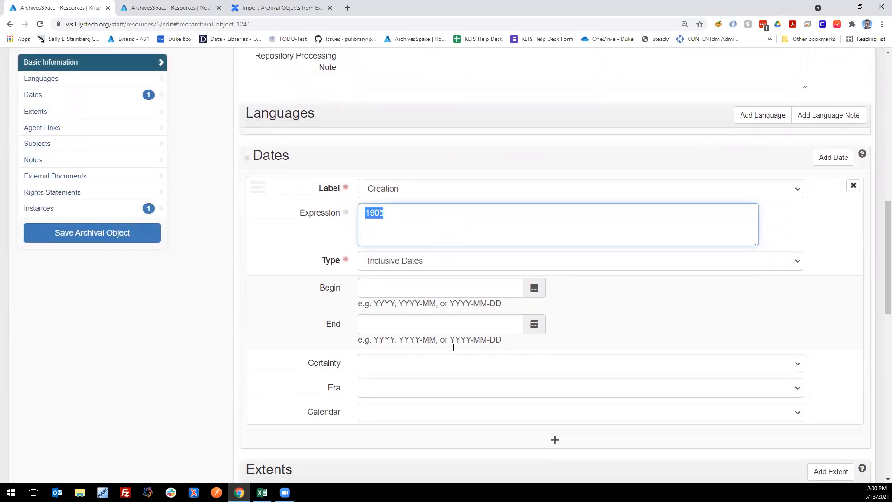
scroll(411, 383, down, 12)
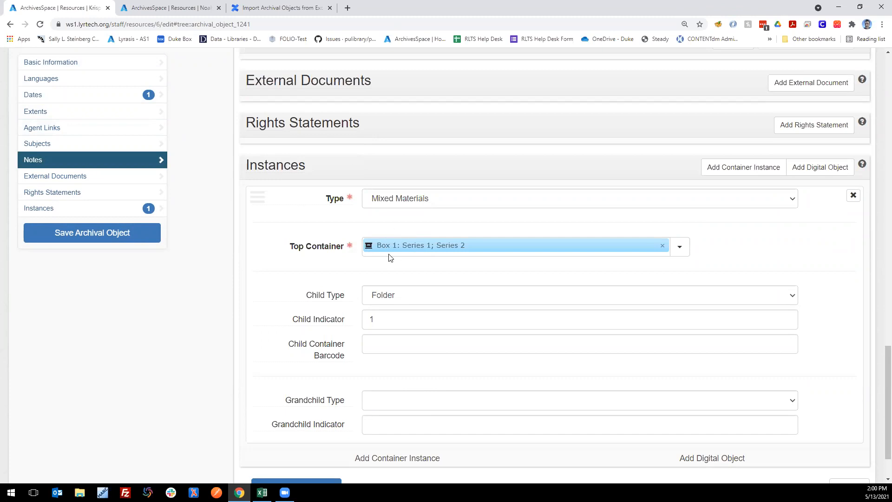
click(387, 323)
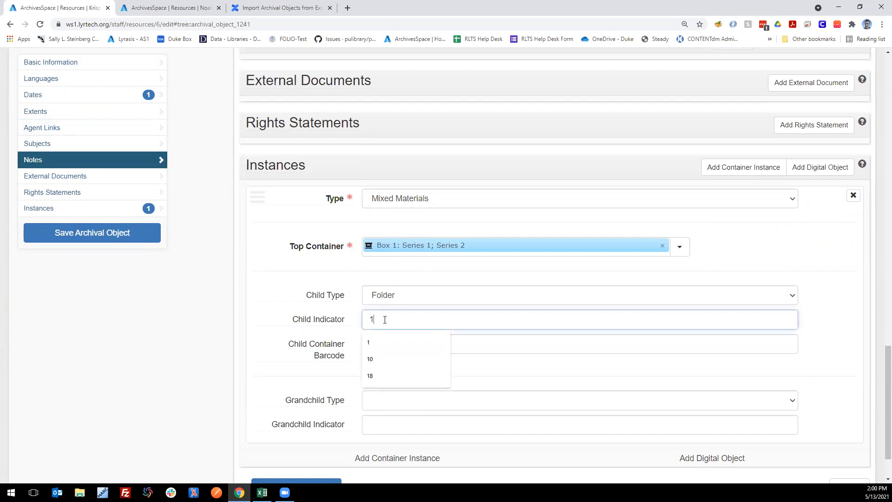
click(230, 357)
scroll(231, 360, up, 12)
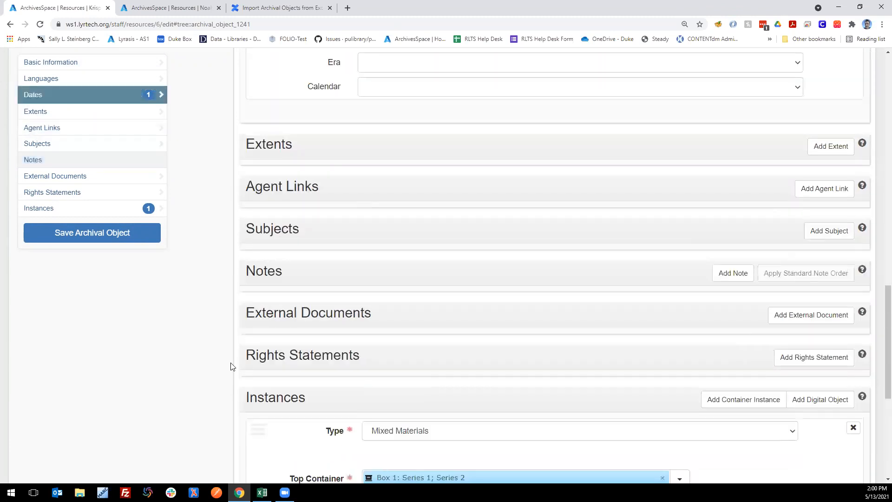
scroll(231, 366, up, 10)
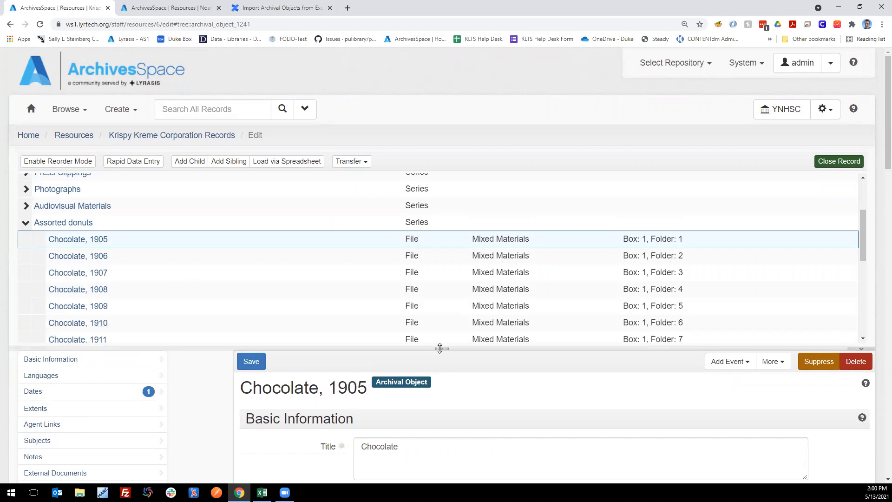
- Look through the Chocolate files in an enlarged tree area, collapse the Assorted donuts series and shrink the area again
drag(439, 348, 440, 388)
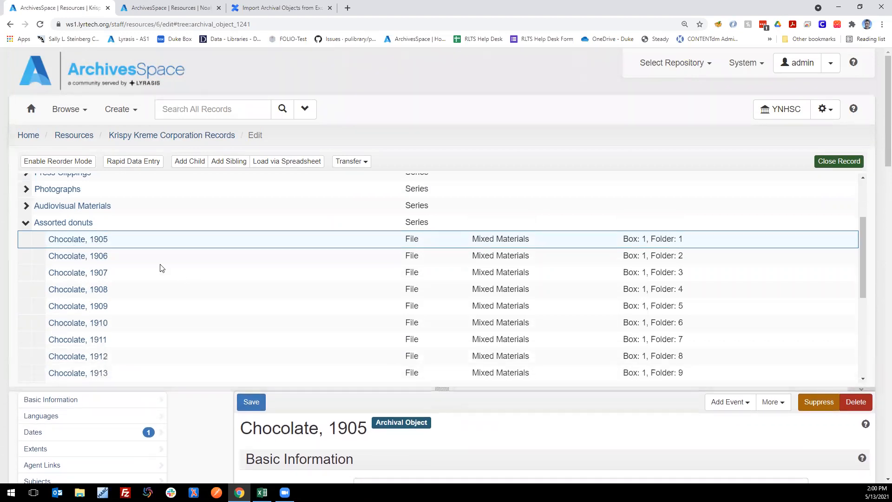
scroll(161, 268, down, 3)
scroll(161, 268, up, 5)
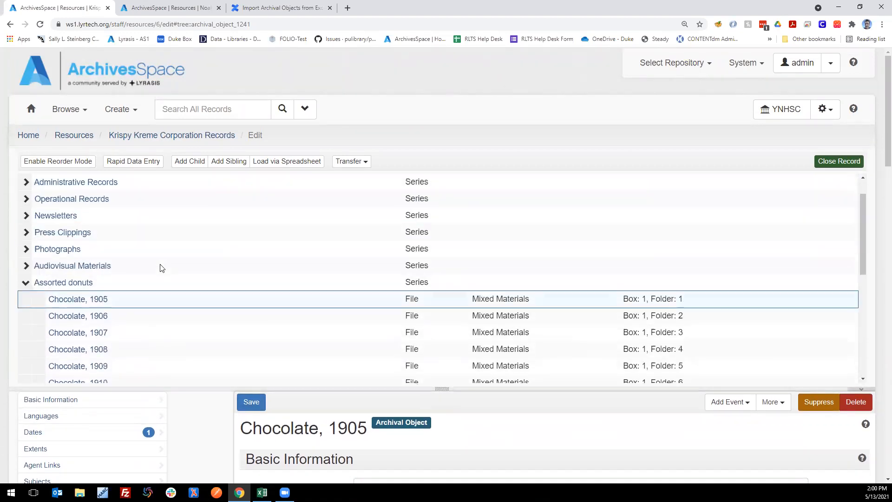
click(25, 316)
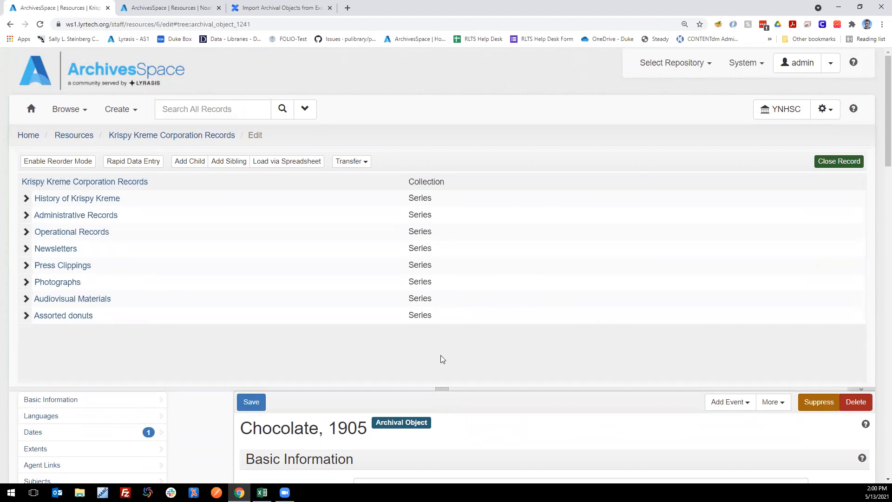
drag(441, 387, 441, 357)
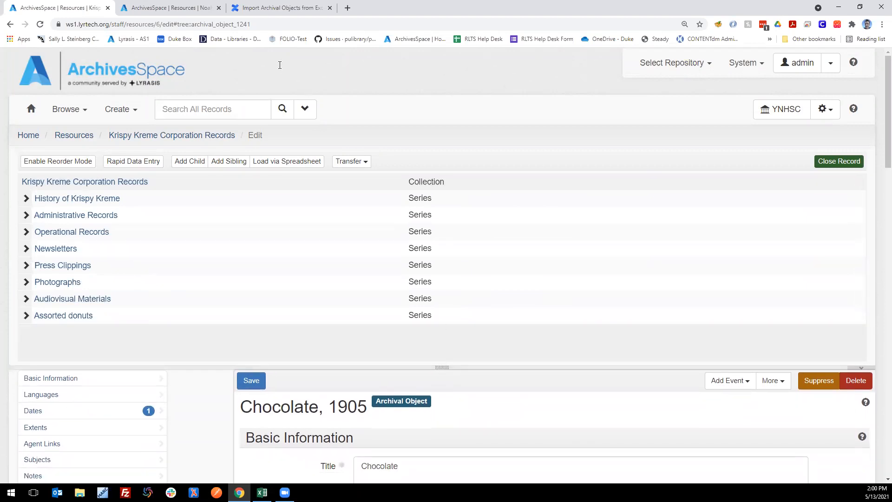
click(71, 112)
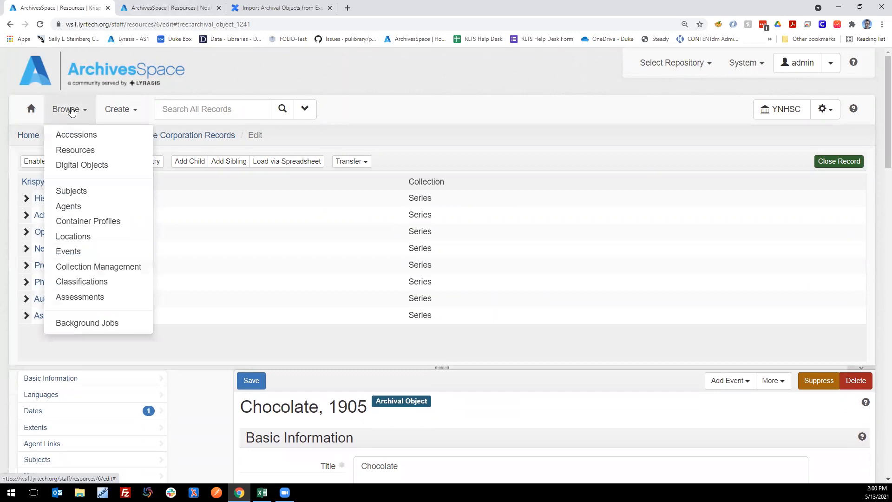
click(411, 124)
click(144, 161)
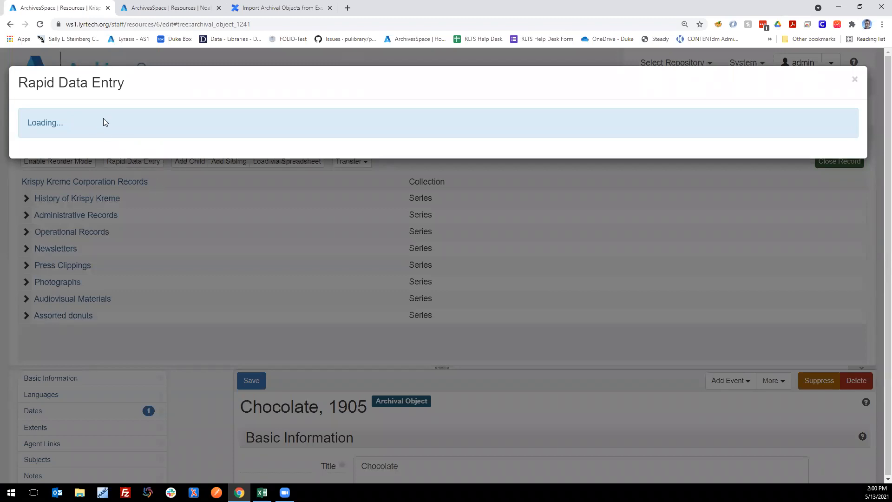
key(Escape)
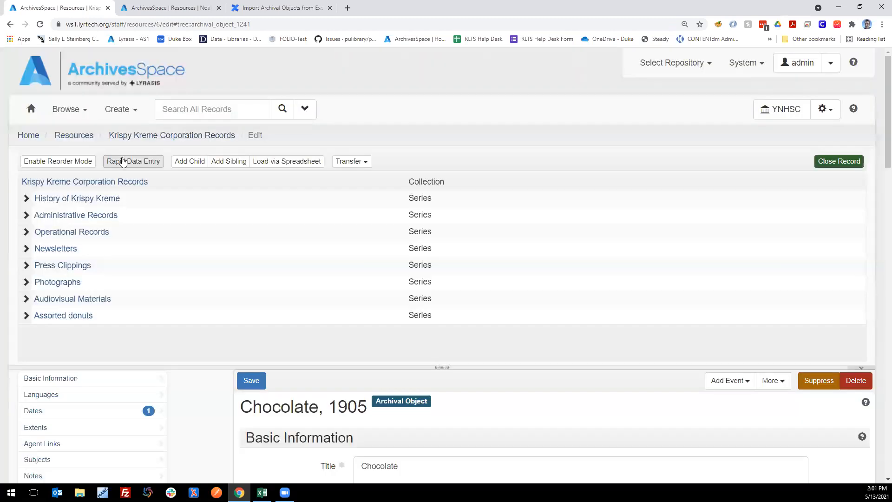
- Open Rapid Data Entry for the History of Krispy Kreme series, view the available RDE templates and cancel the form
click(74, 181)
click(42, 201)
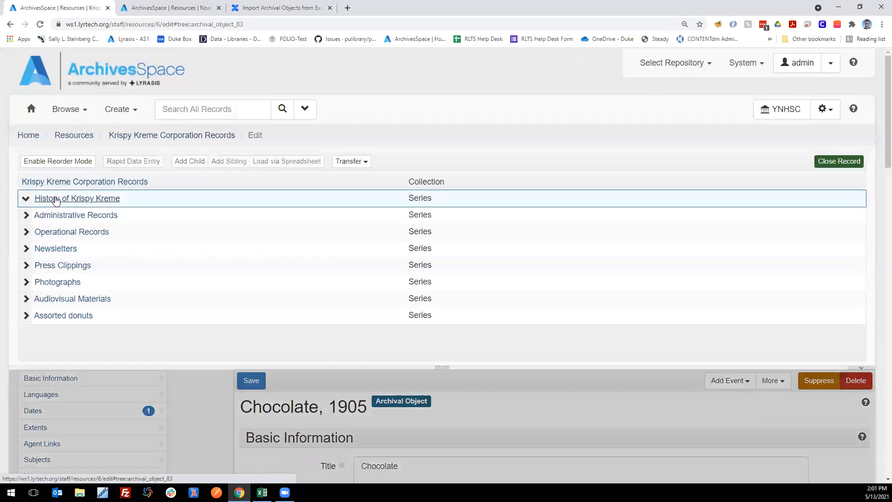
click(130, 162)
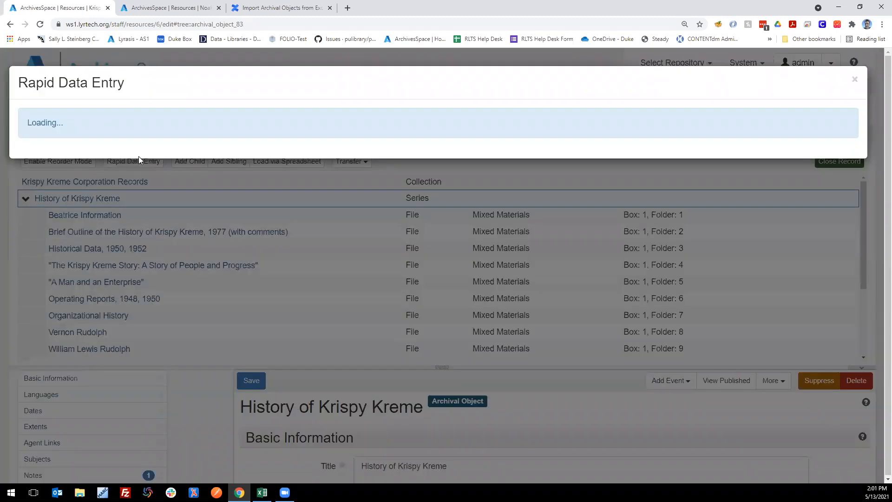
click(204, 124)
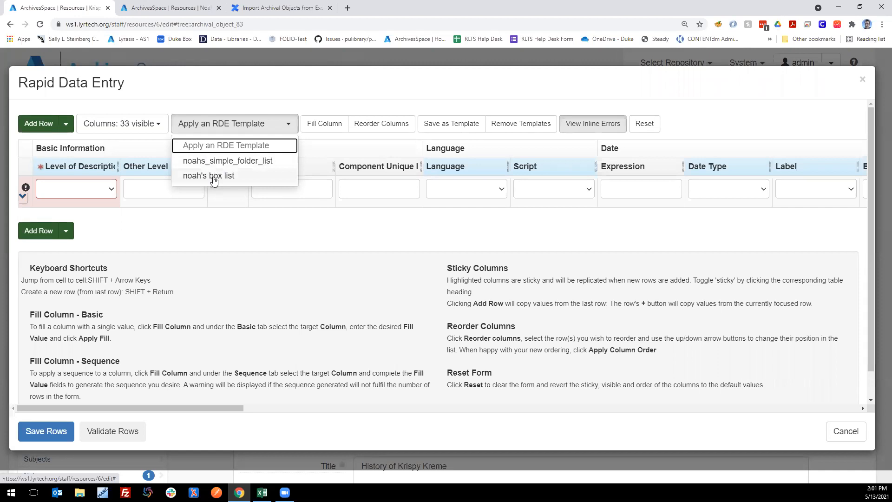
click(293, 98)
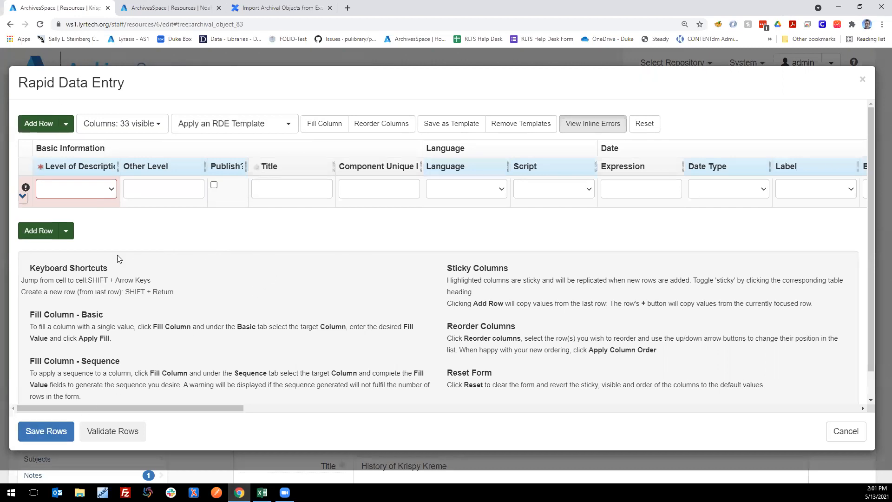
click(10, 24)
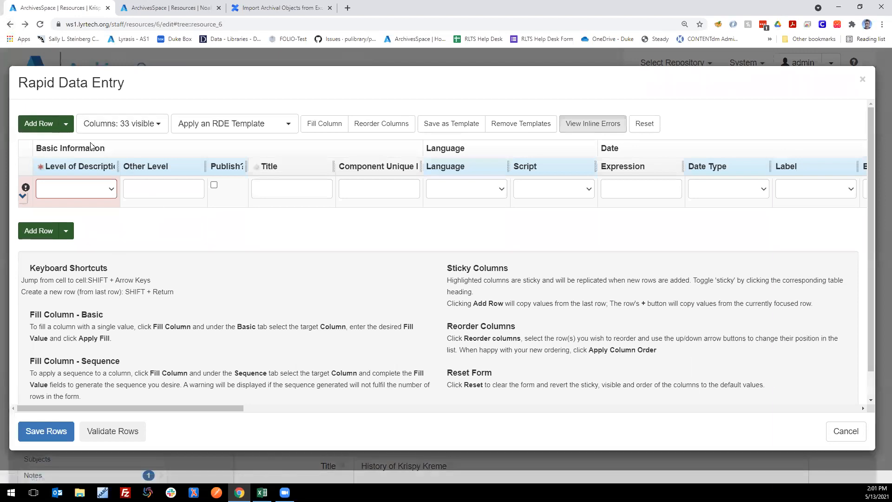
click(10, 24)
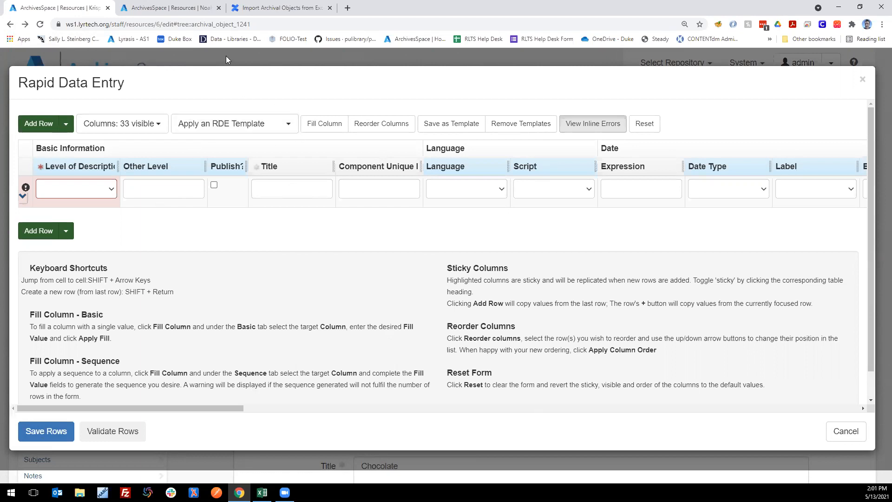
click(846, 437)
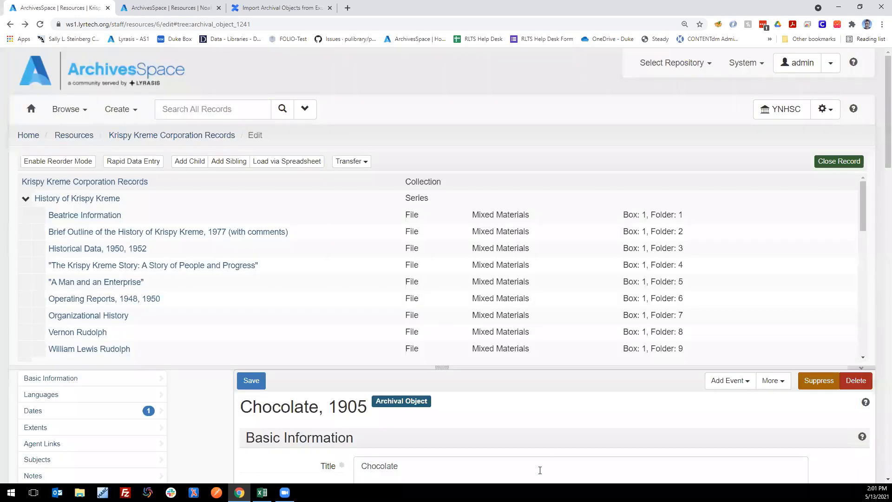
- Collapse the History of Krispy Kreme and Assorted donuts series and slightly reduce the tree area's height
click(26, 199)
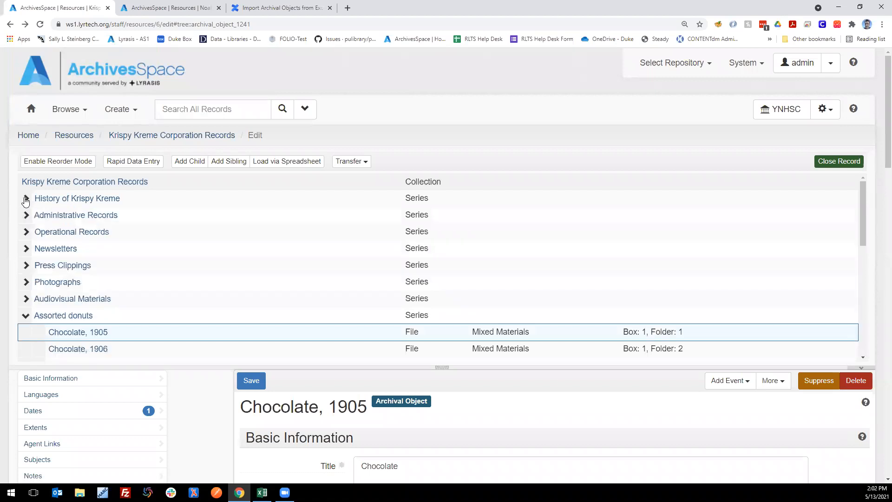
click(25, 316)
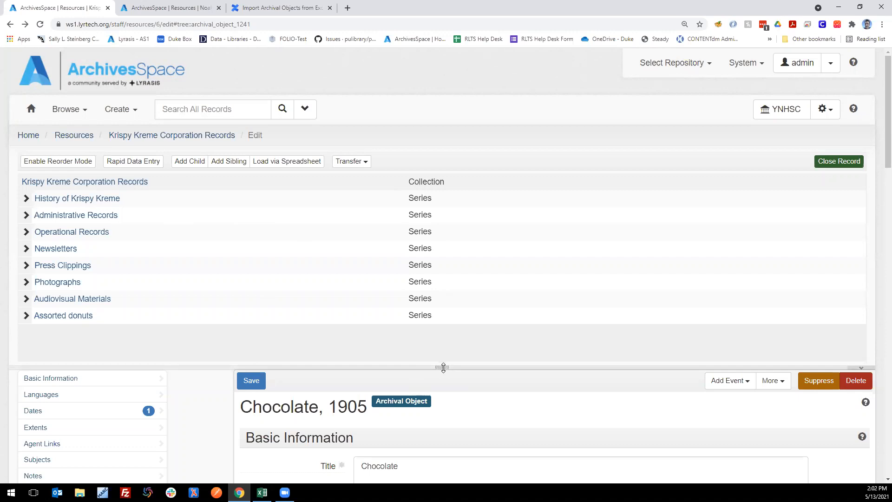
drag(443, 368, 441, 356)
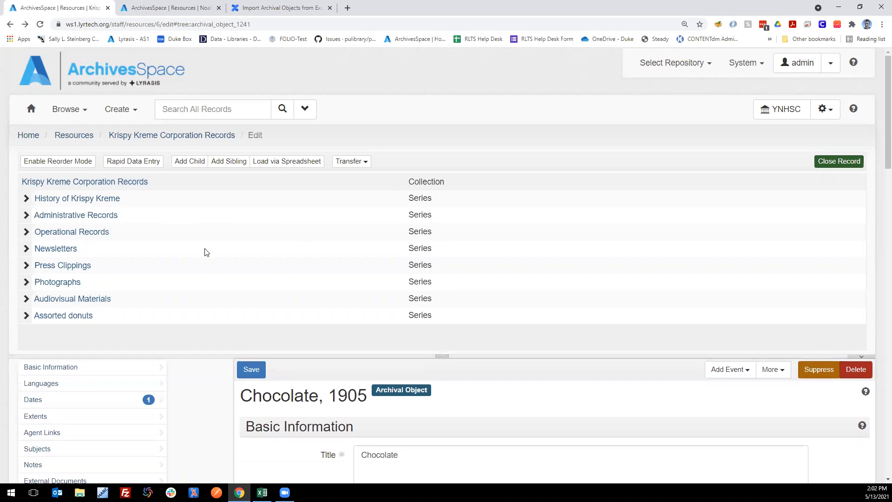
- Browse the repository's resources and open the Noah's Ark test collection for editing
click(31, 110)
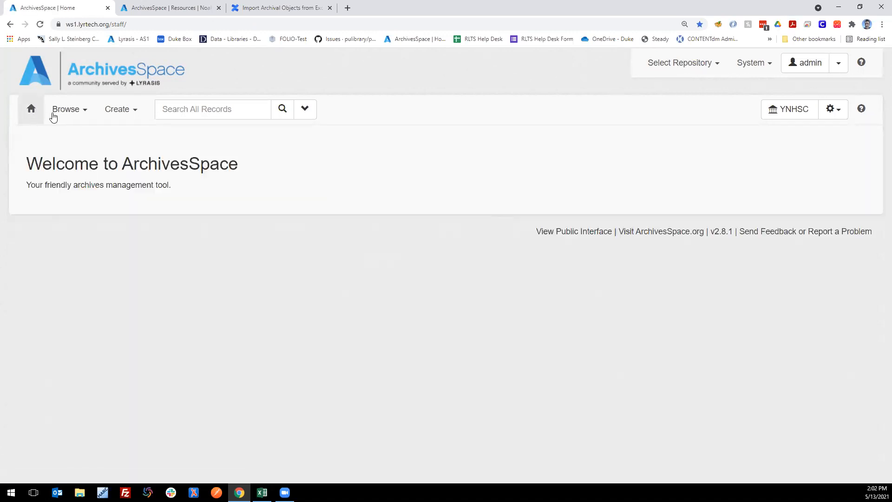
click(66, 115)
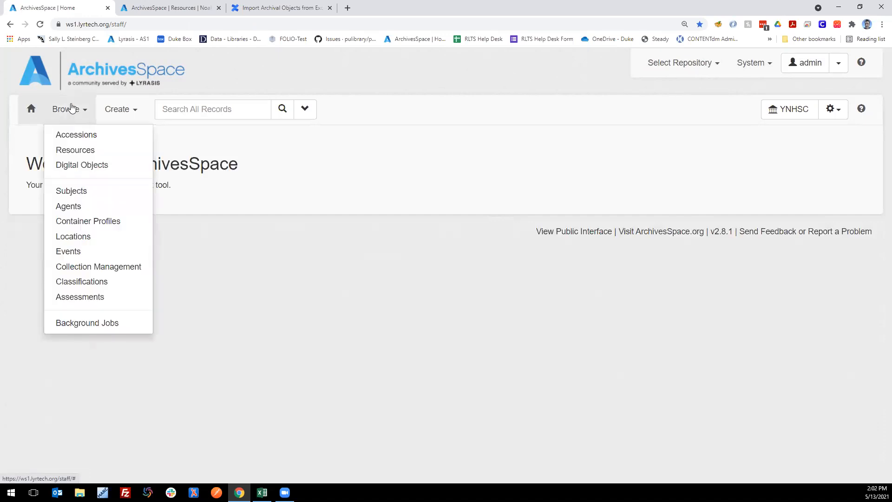
click(69, 150)
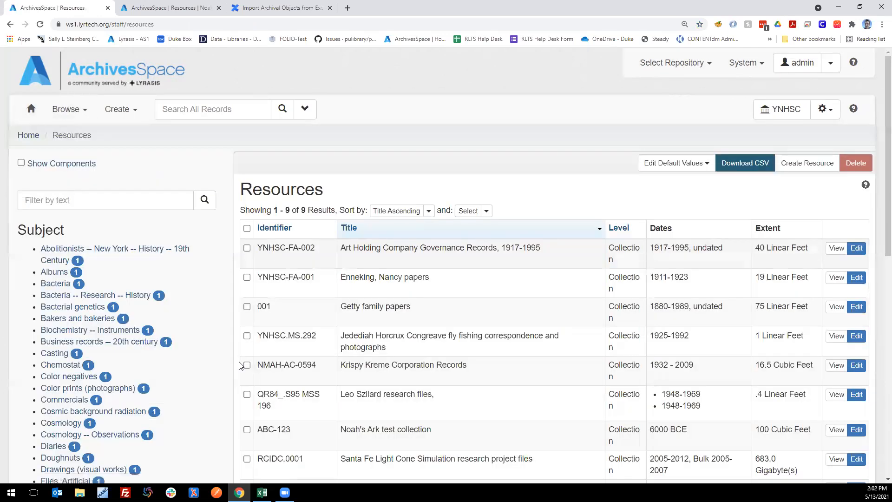
scroll(260, 364, down, 2)
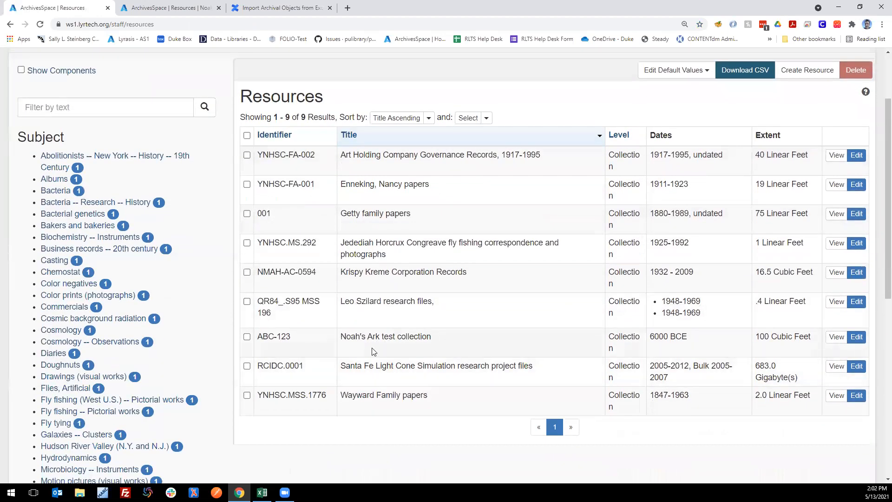
drag(342, 337, 441, 339)
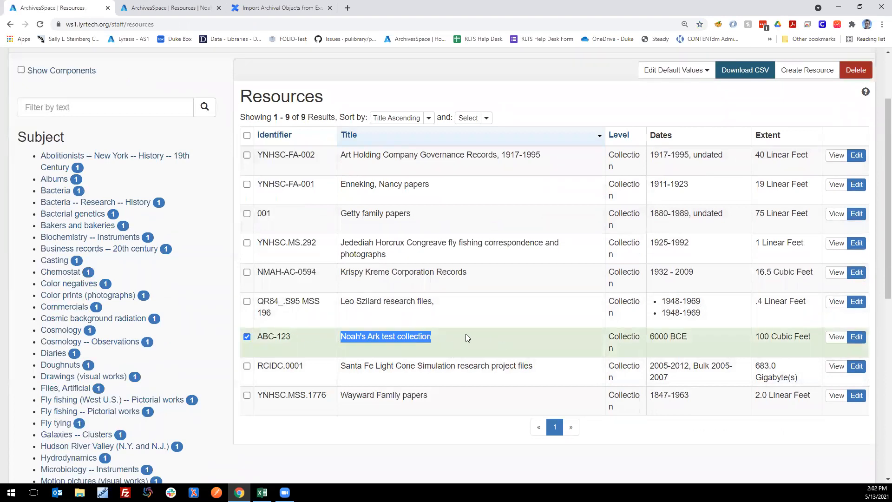
click(856, 339)
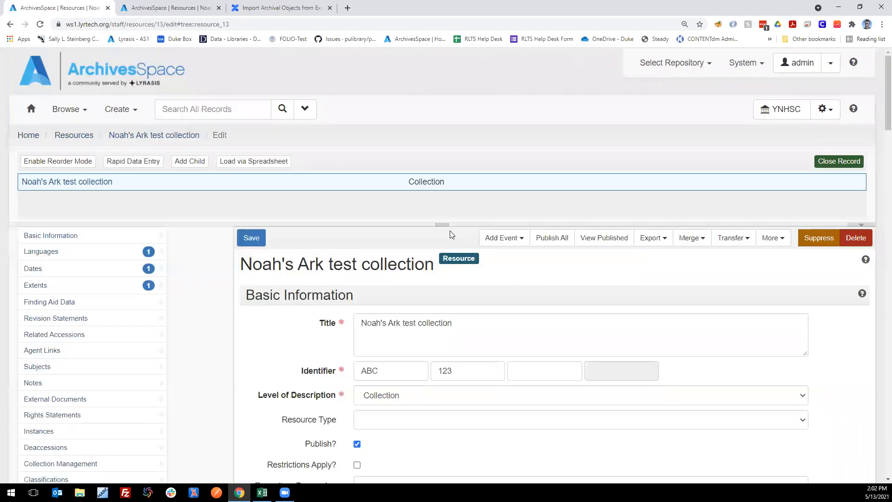
- Enlarge the collection's tree area, view the options for loading a spreadsheet and cancel the dialog
drag(442, 225, 428, 275)
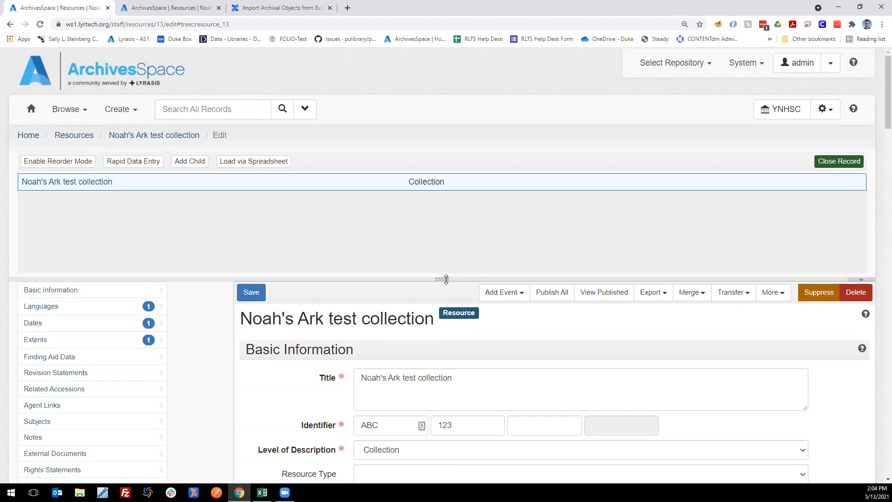
mouse_move(442, 278)
mouse_down()
mouse_move(442, 251)
mouse_move(441, 265)
mouse_up()
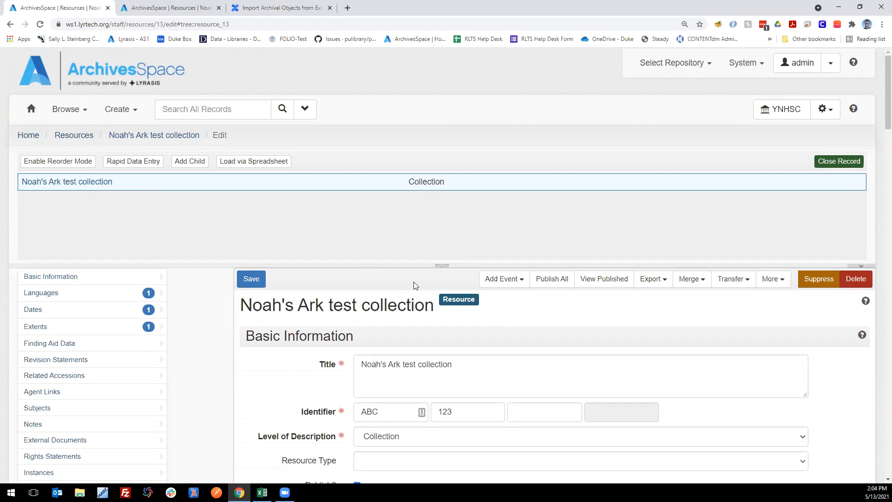
drag(436, 267, 438, 292)
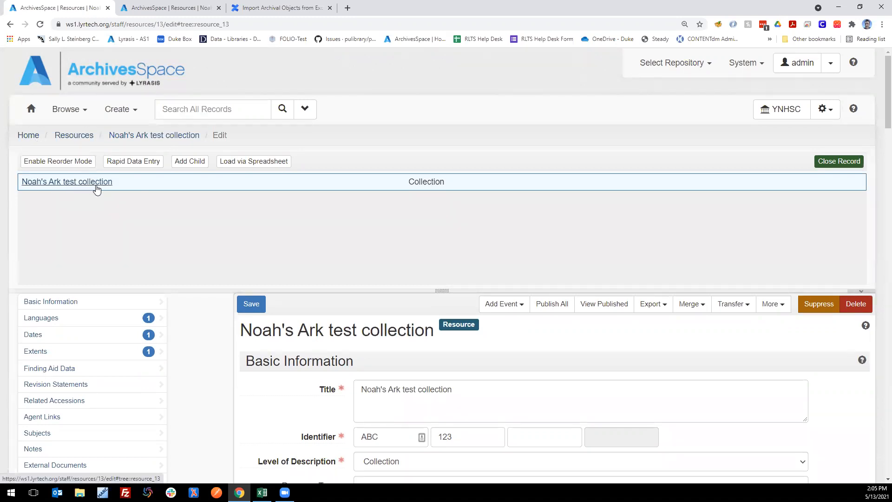
click(268, 163)
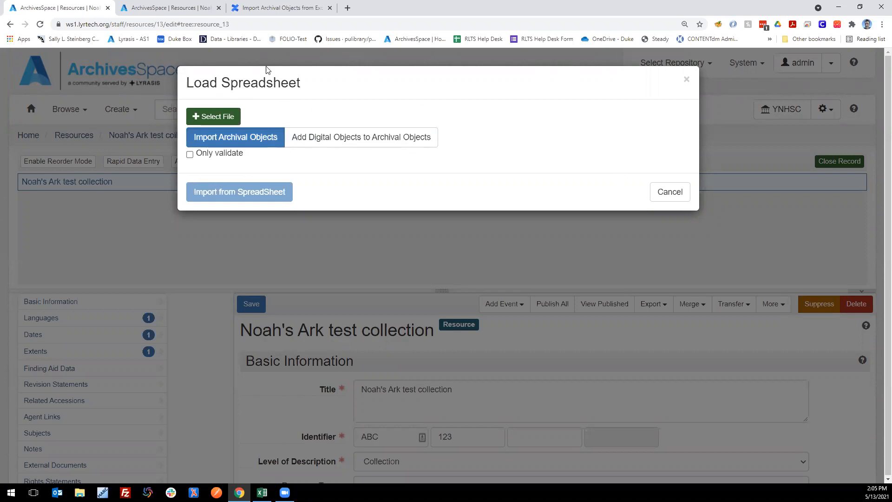
click(669, 193)
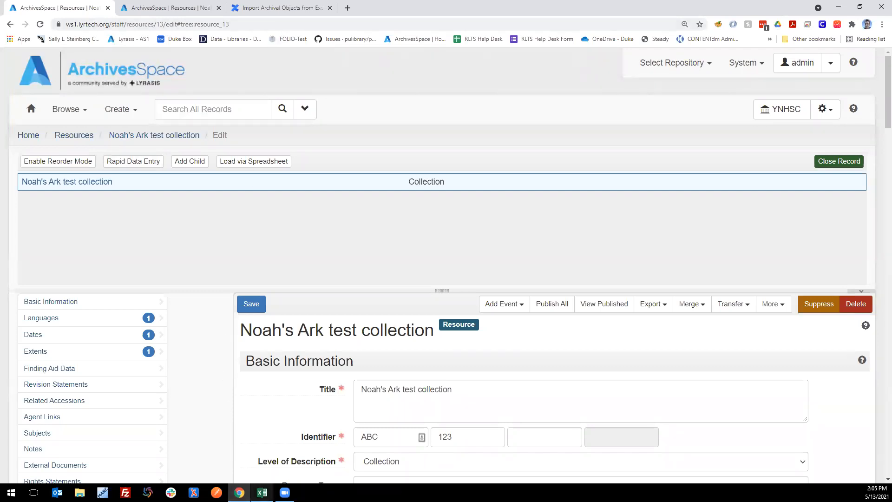
- Switch to Excel, view the import template test_import_excel_to_aspace_v2.8.xlsx at 130% zoom and minimize the workbook
click(262, 493)
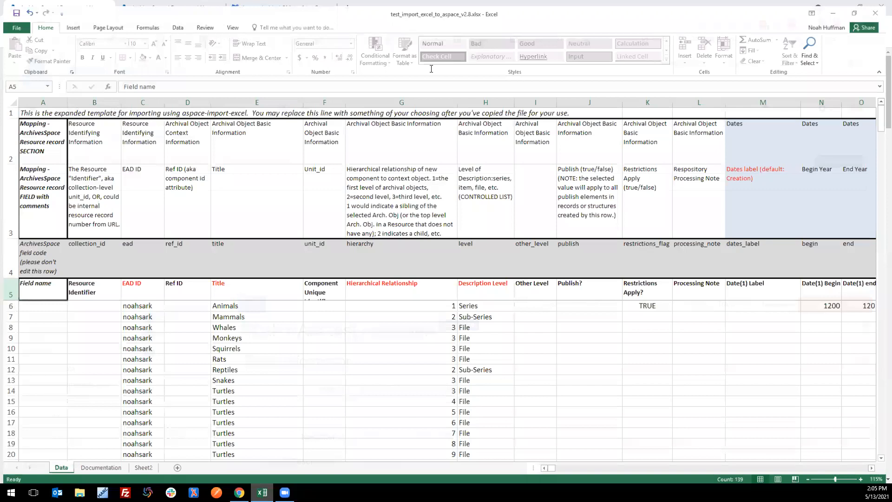
ctrl+scroll(419, 304, up, 1)
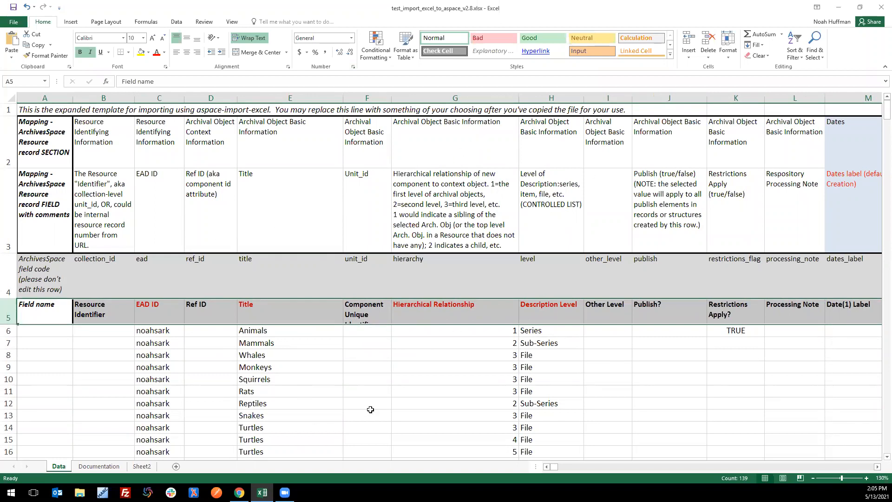
mouse_move(551, 467)
mouse_down()
mouse_move(577, 470)
mouse_move(543, 470)
mouse_up()
click(838, 7)
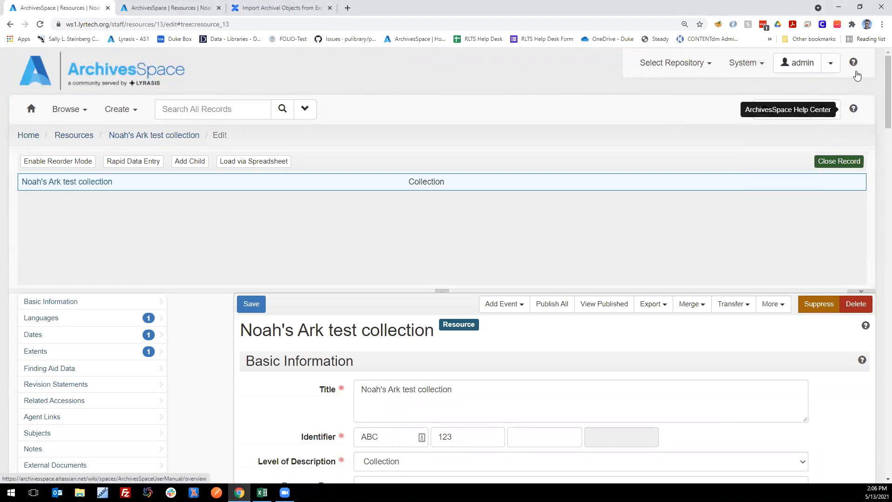
- Open the Help Center's user manual page "Import Archival Objects from Excel or CSV File (from v2.8.1)" within Importing and Exporting Data
click(855, 112)
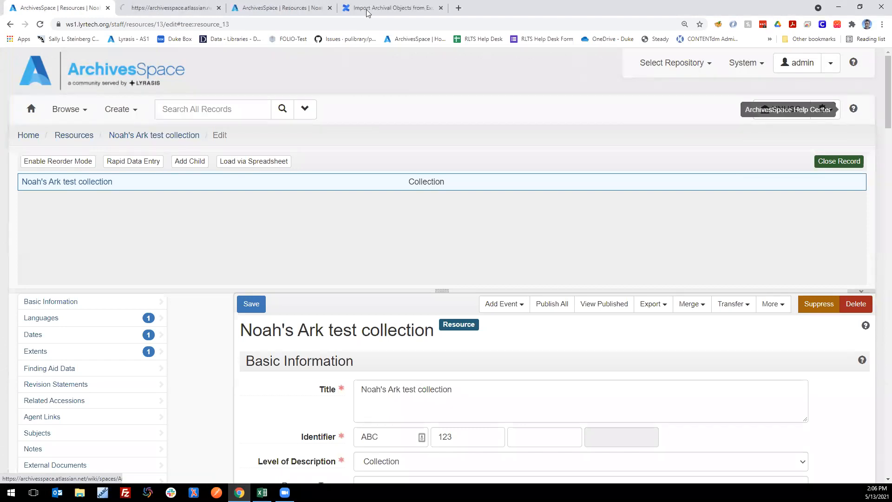
click(185, 8)
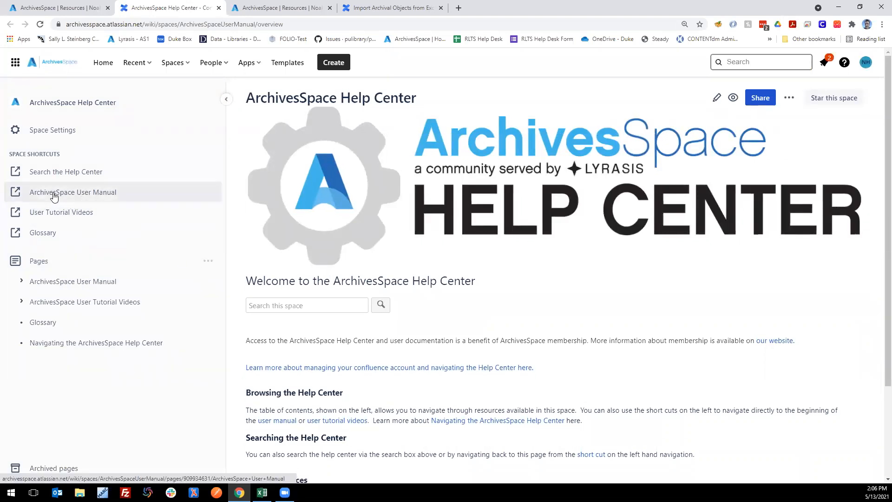
click(72, 195)
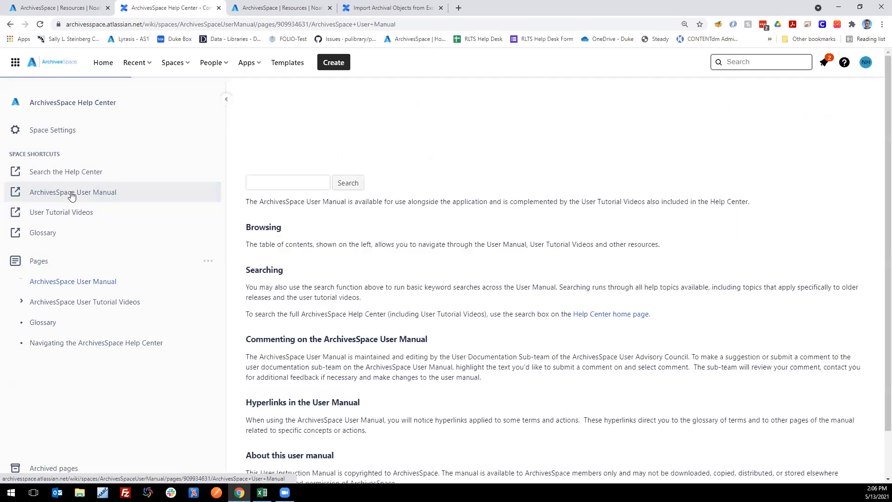
scroll(77, 326, down, 2)
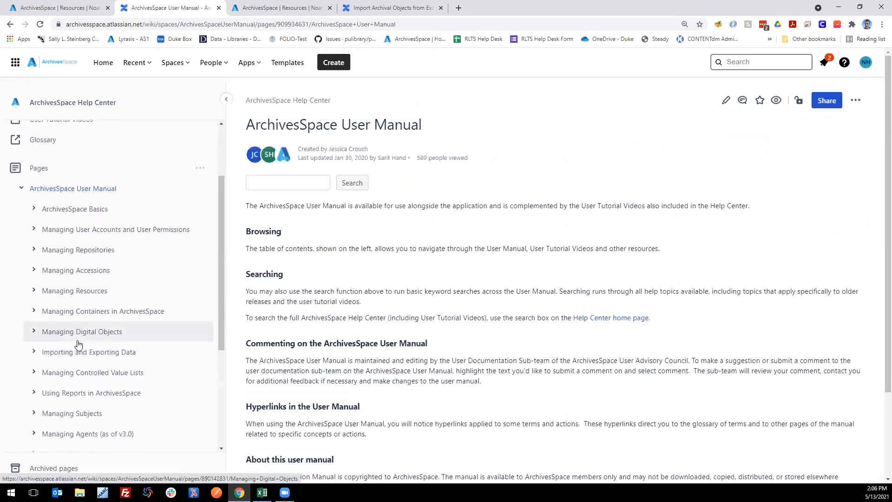
click(102, 356)
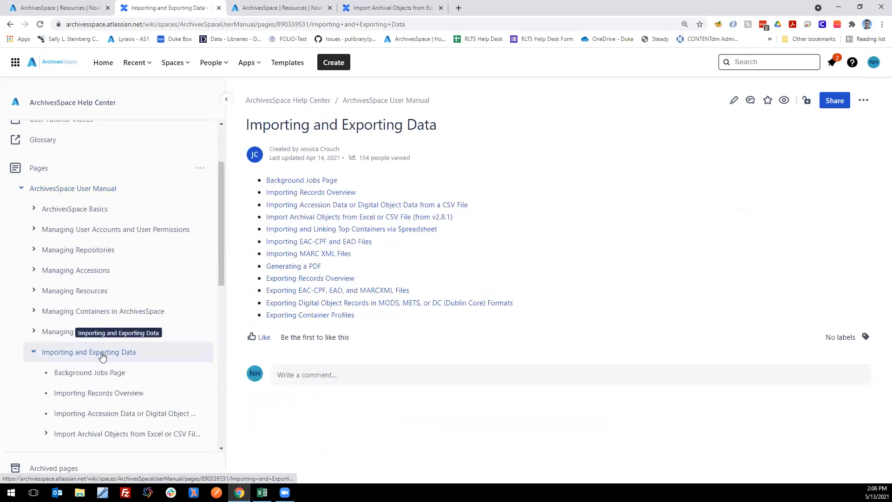
scroll(103, 357, down, 2)
scroll(102, 357, down, 2)
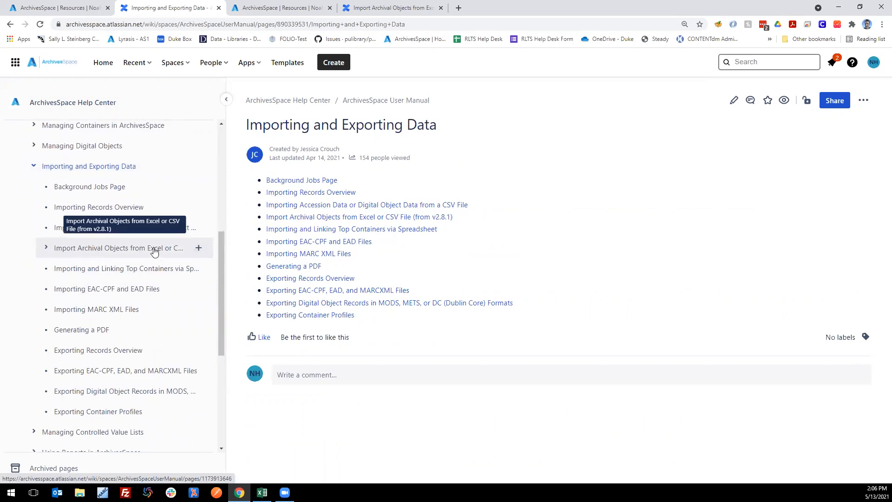
click(127, 253)
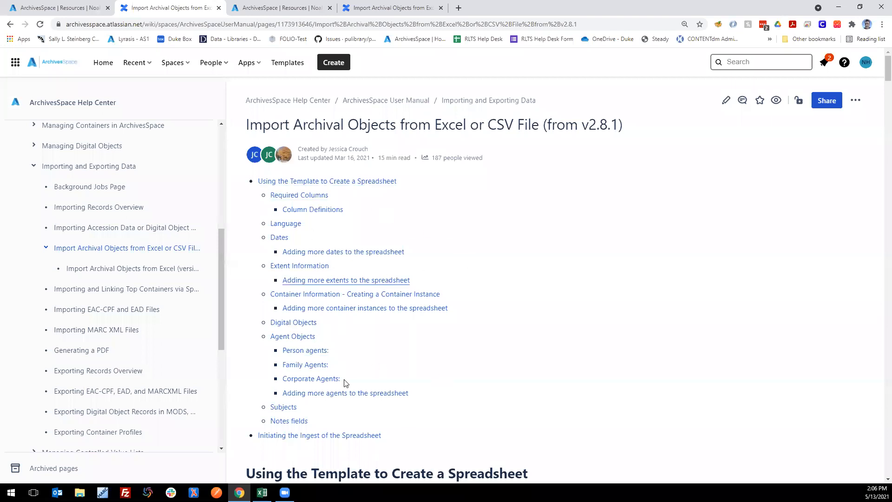
- Read the manual's sections on using the spreadsheet template and on the required columns
scroll(424, 410, down, 2)
scroll(423, 411, down, 5)
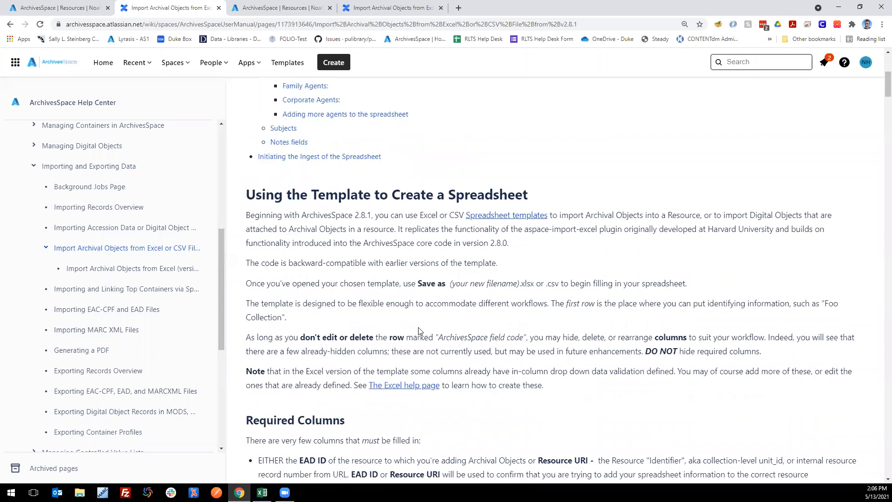
scroll(430, 259, up, 1)
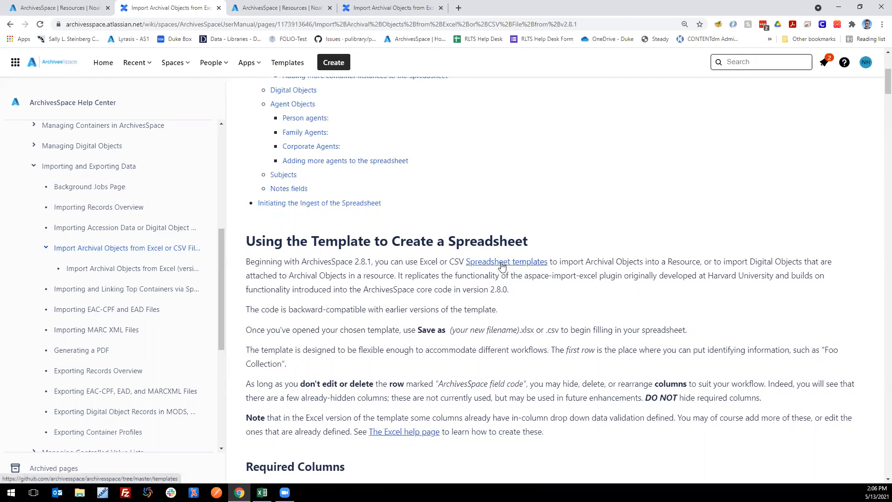
scroll(494, 270, down, 5)
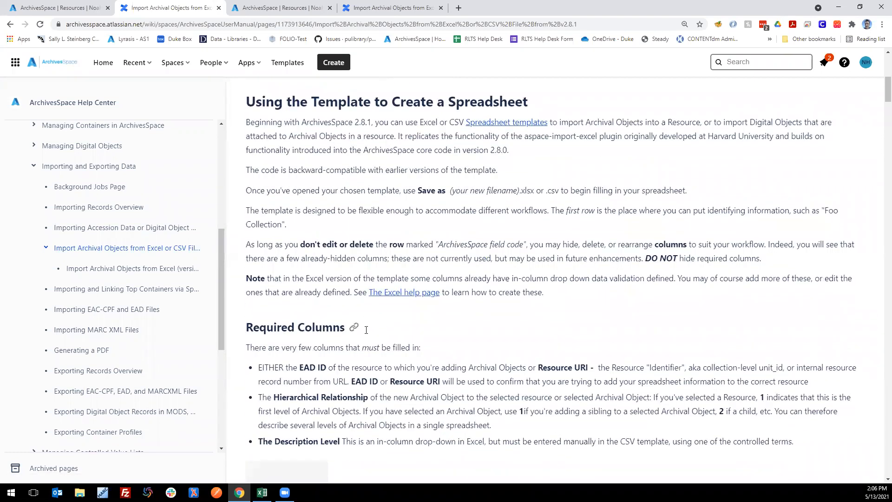
scroll(269, 158, down, 2)
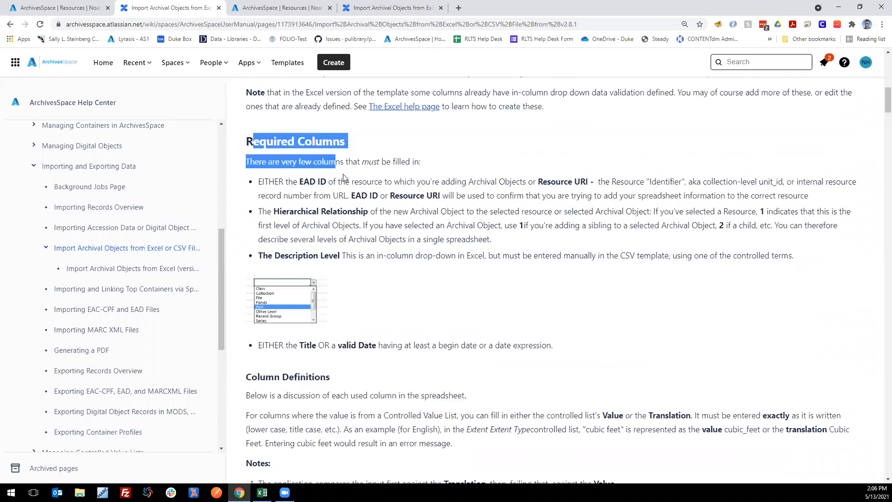
- Skim the column definitions for languages, dates, extents, containers, digital objects and agents, and return to the page's table of contents
scroll(420, 361, down, 12)
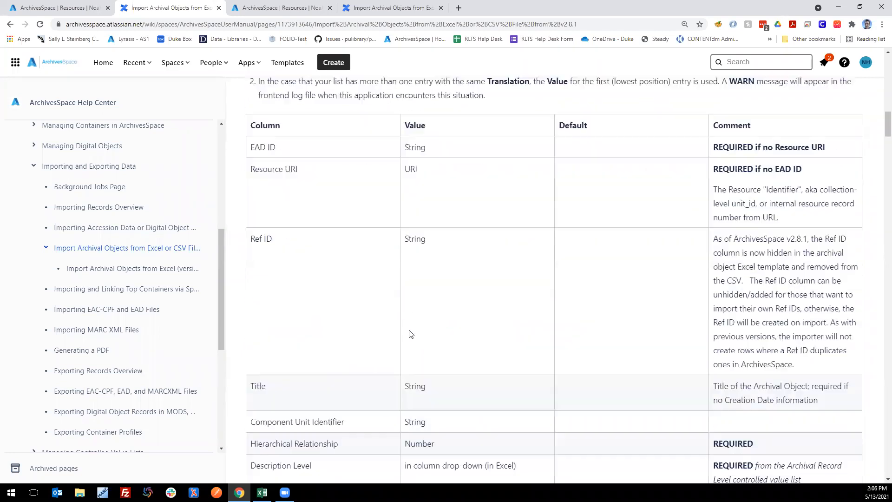
scroll(380, 293, down, 13)
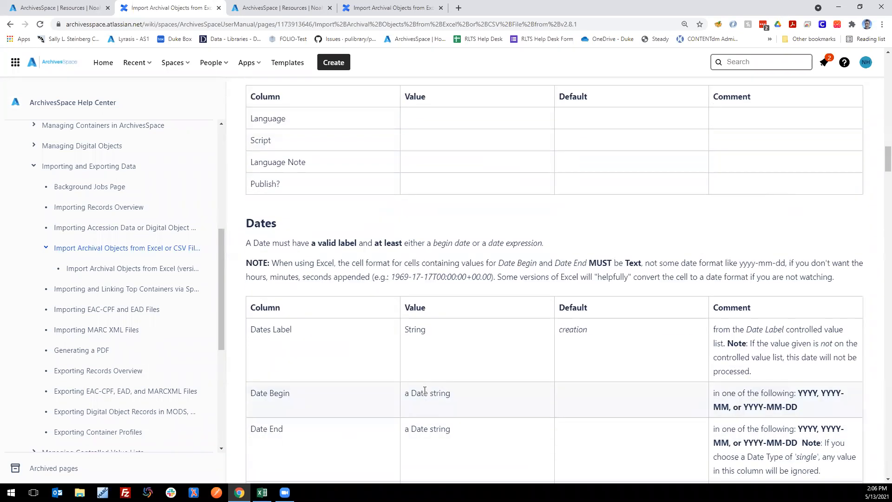
scroll(426, 393, down, 16)
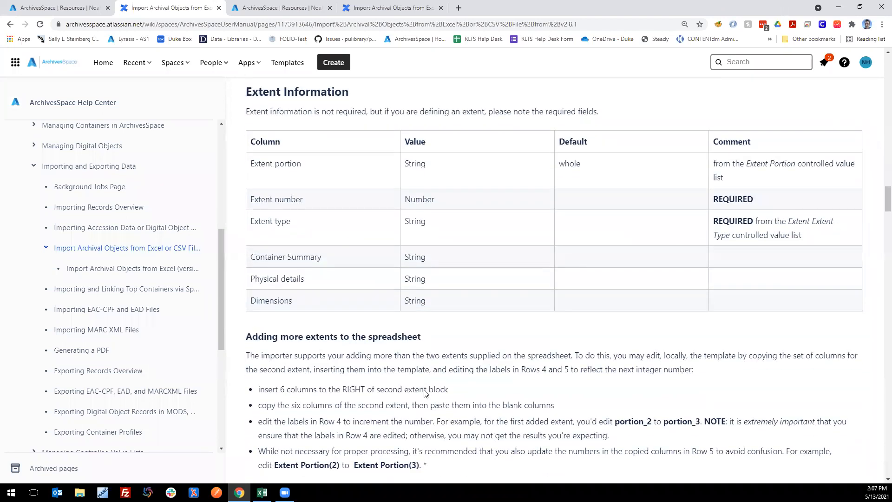
scroll(532, 384, down, 8)
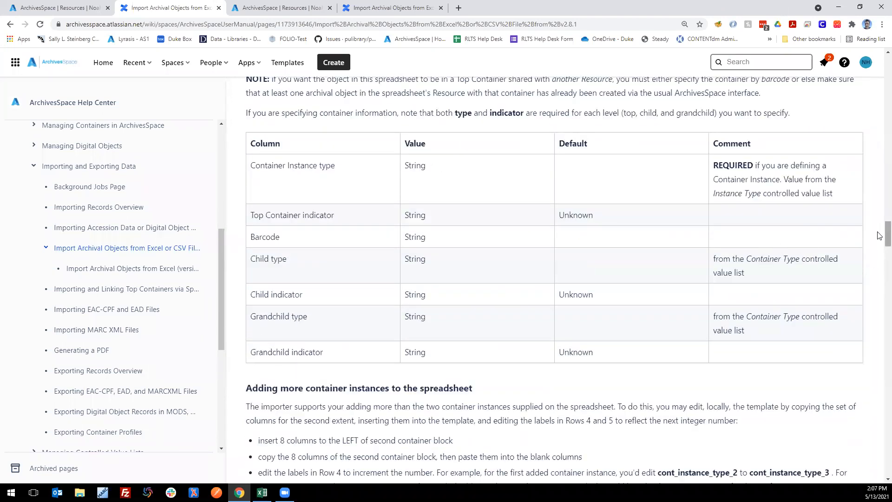
scroll(878, 251, down, 3)
scroll(878, 255, down, 5)
scroll(879, 258, down, 10)
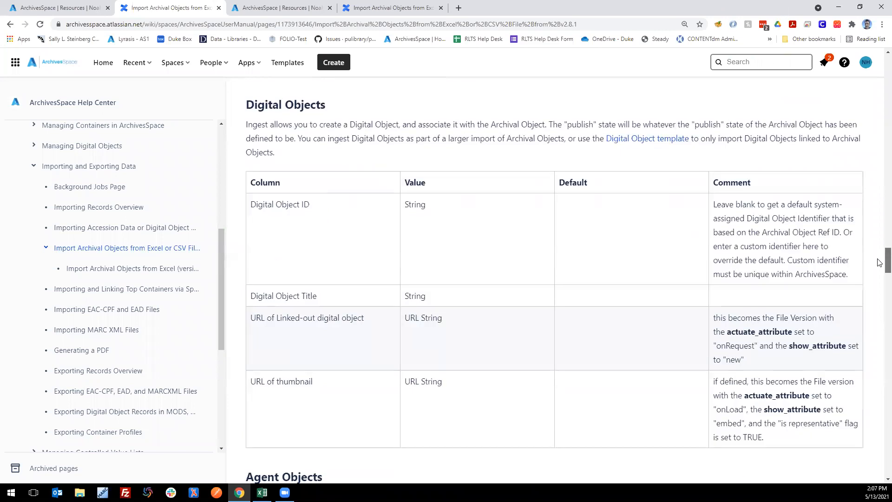
scroll(879, 287, down, 20)
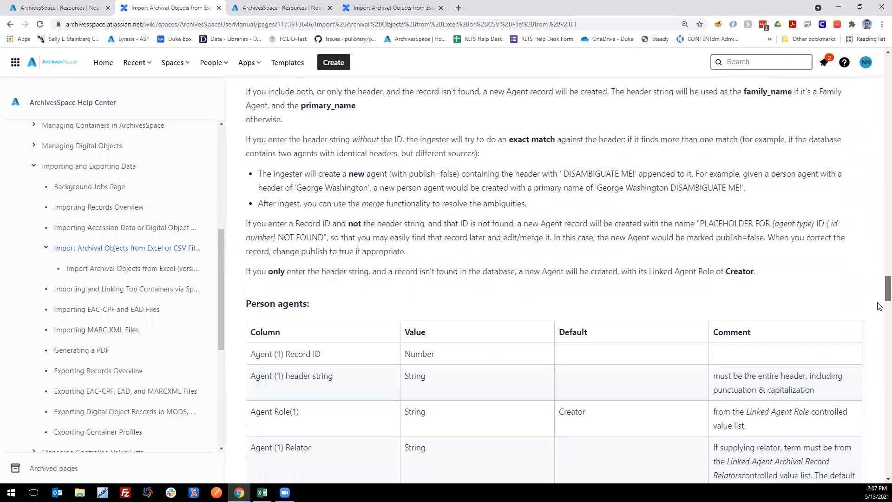
drag(879, 389, 875, 61)
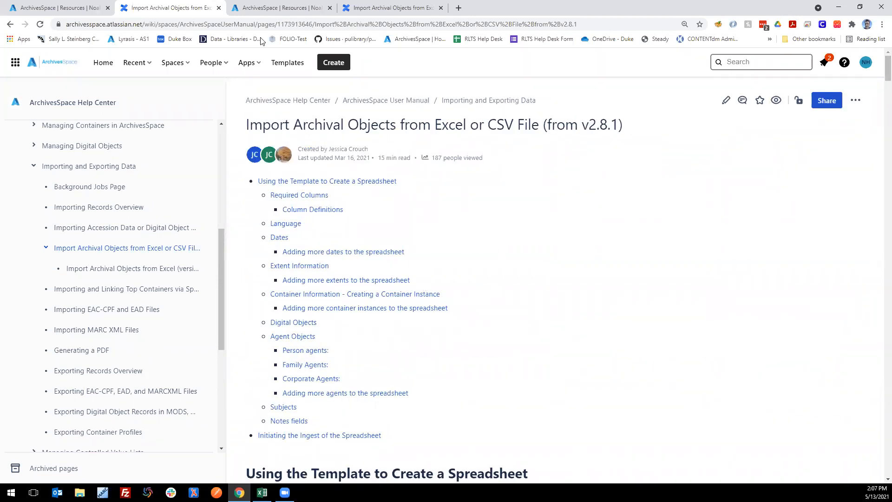
- Return to the Noah's Ark record, switch to the import workbook in Excel and select its header rows 1 to 5
click(78, 5)
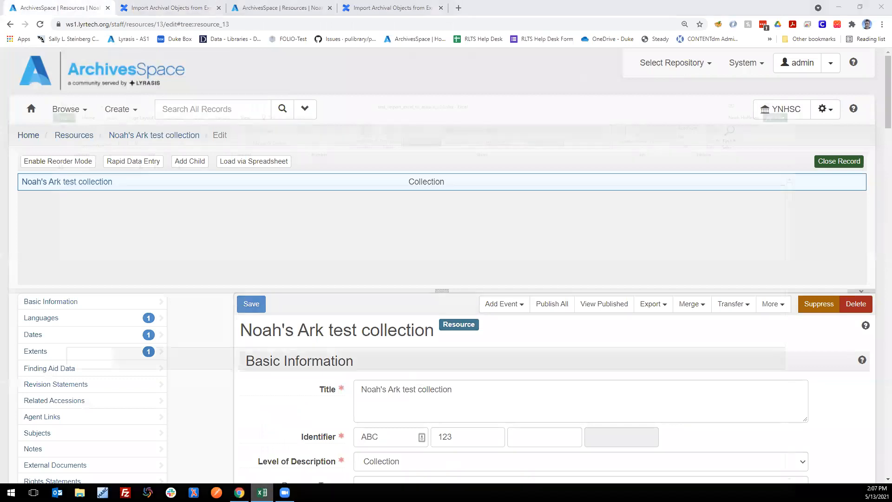
click(262, 492)
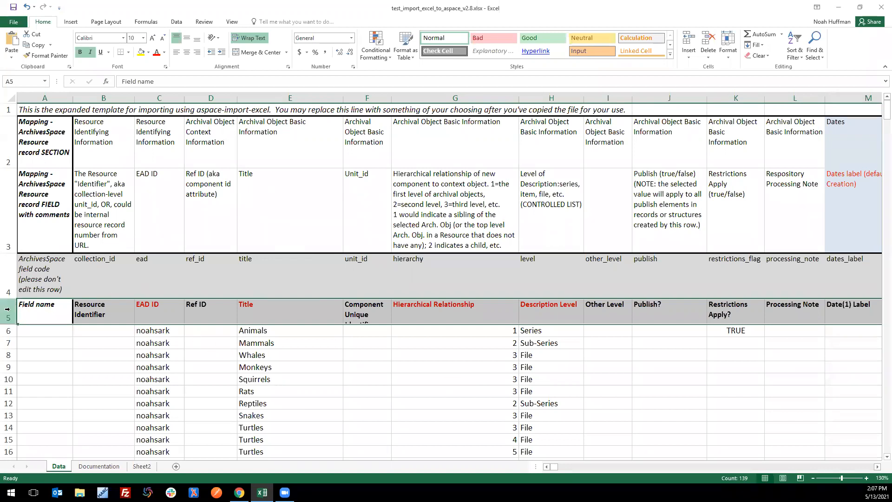
drag(9, 309, 3, 111)
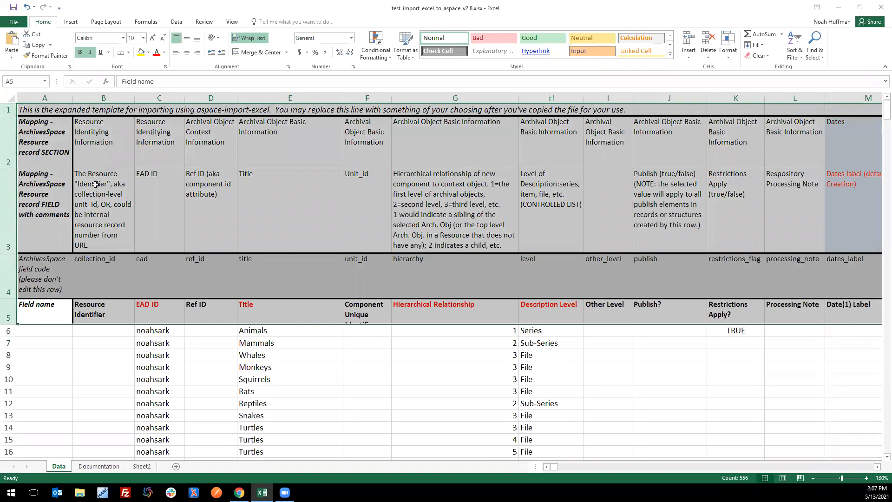
- Examine the template's field-mapping comments in row 3 and the ArchivesSpace field codes in row 4
click(125, 197)
click(125, 197)
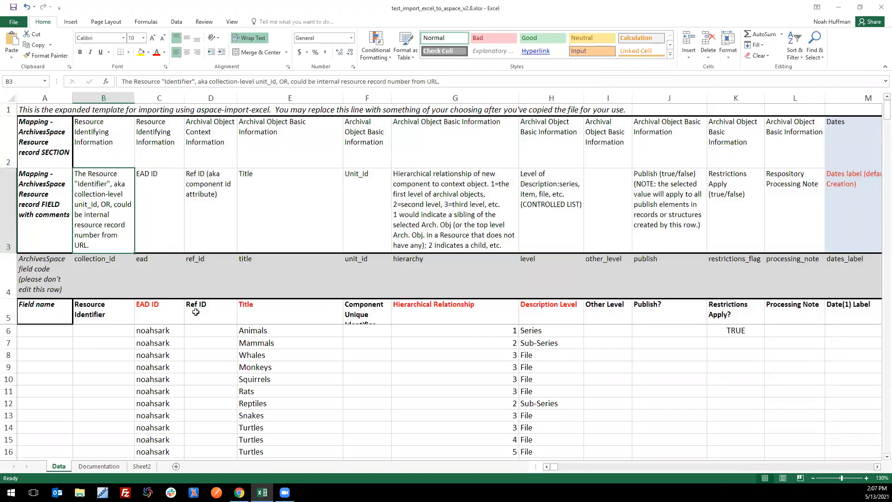
click(7, 281)
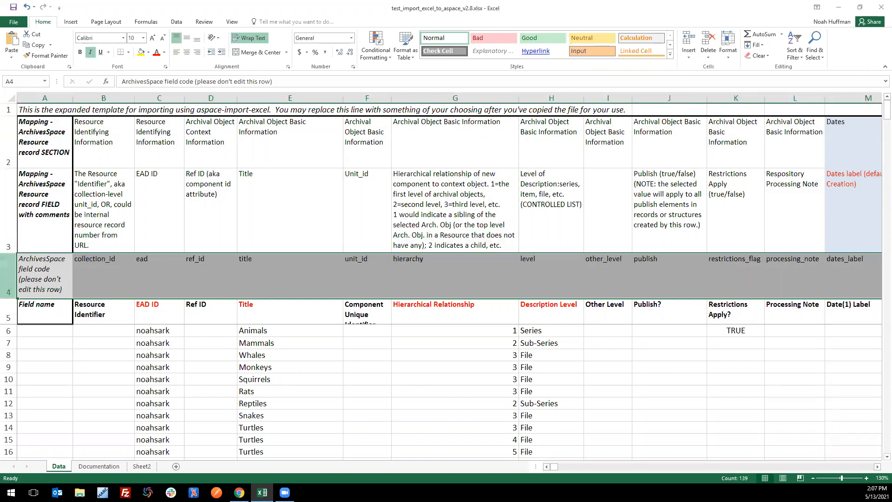
click(218, 269)
click(143, 264)
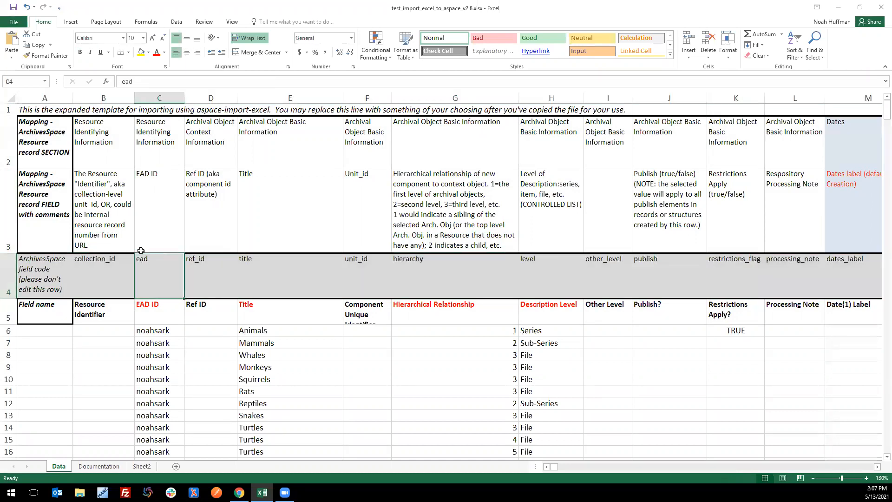
click(201, 263)
click(158, 263)
click(153, 346)
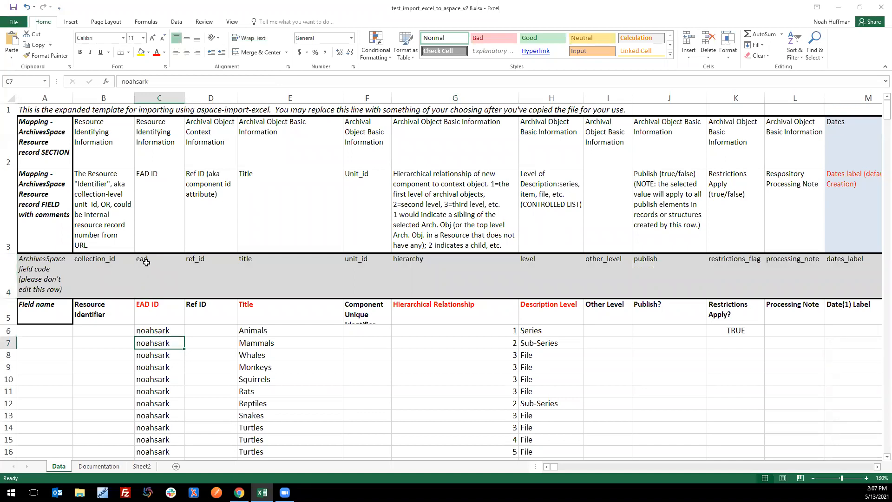
click(147, 264)
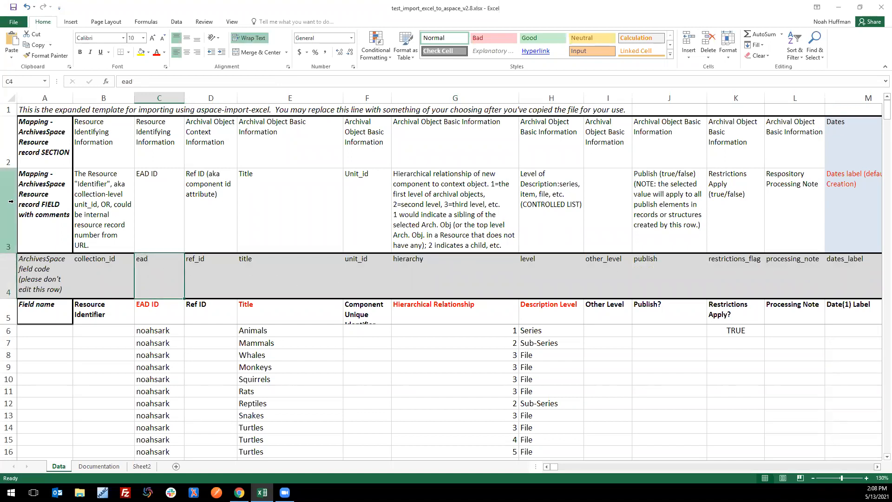
click(85, 200)
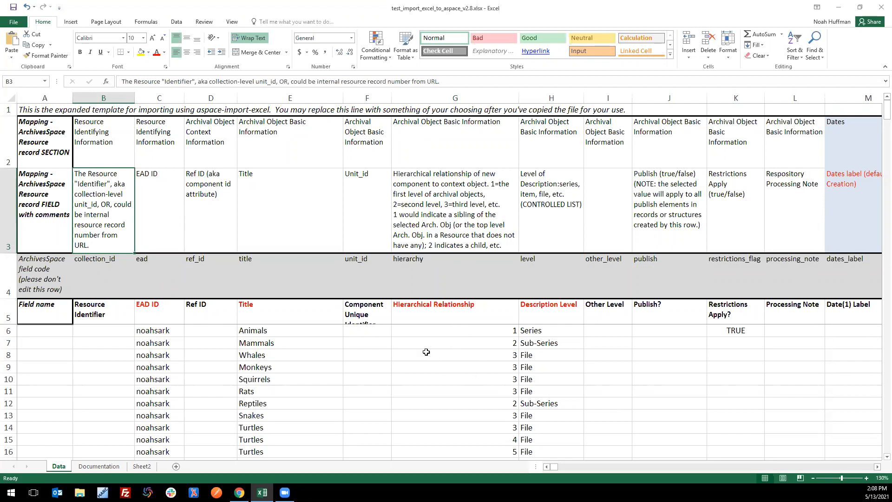
- Review the row 5 field names across to the Extent columns, checking row 6's extent number and type, and return to the first columns
scroll(426, 351, down, 1)
scroll(325, 345, up, 1)
click(10, 311)
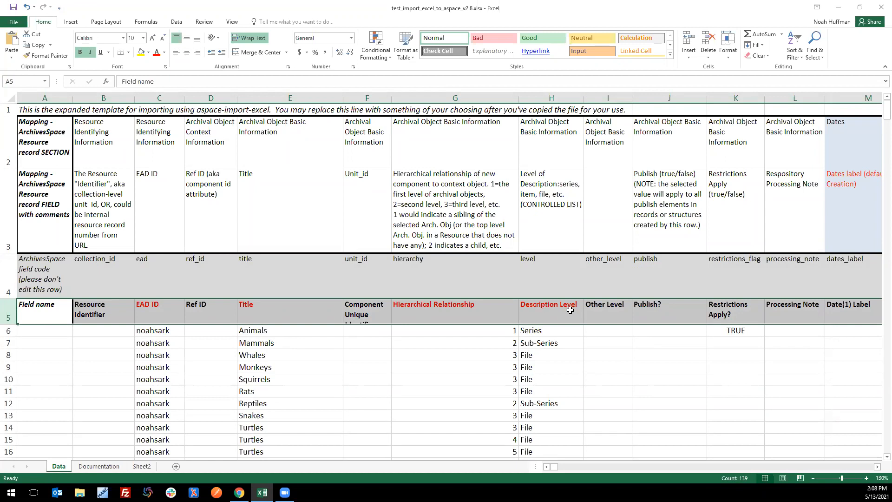
drag(554, 467, 561, 467)
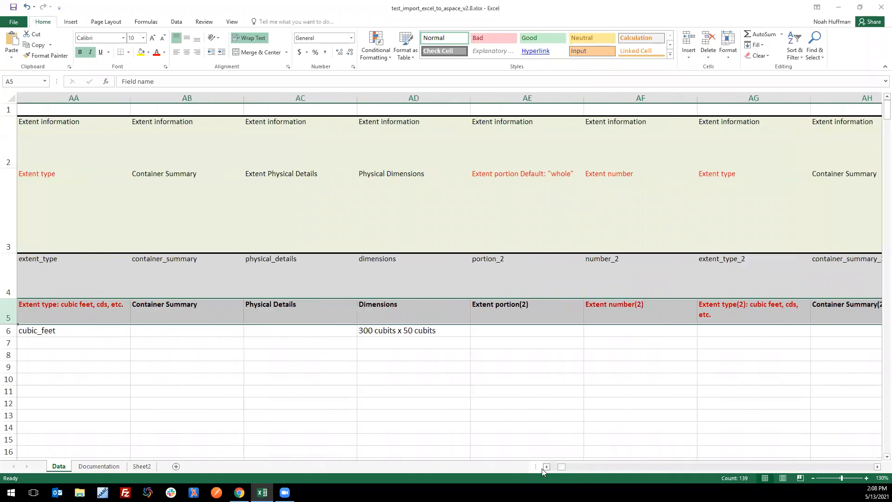
click(547, 466)
click(546, 466)
click(547, 466)
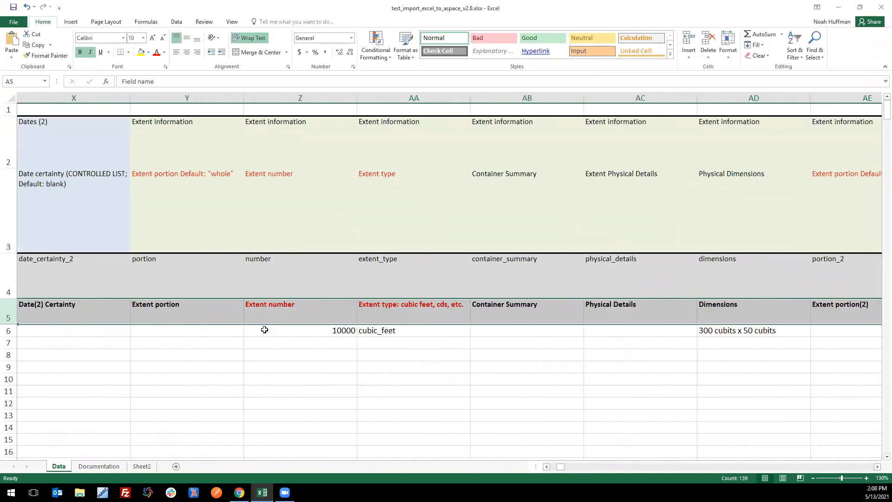
click(318, 329)
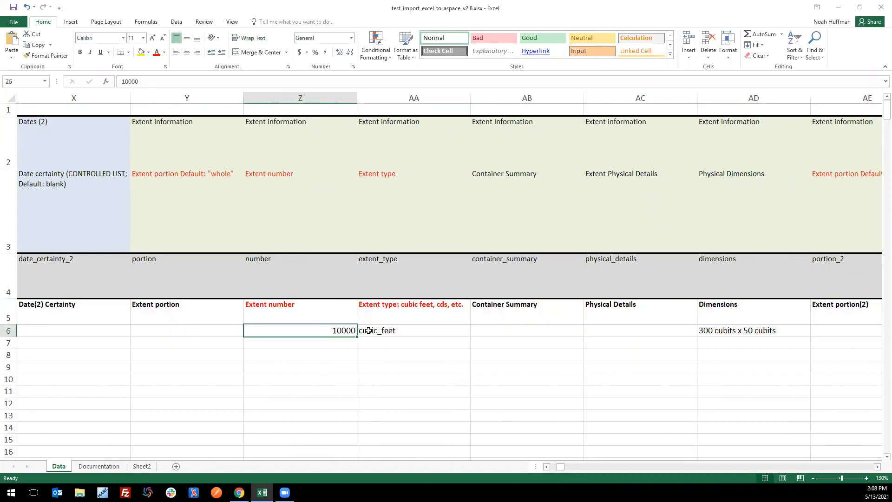
click(367, 331)
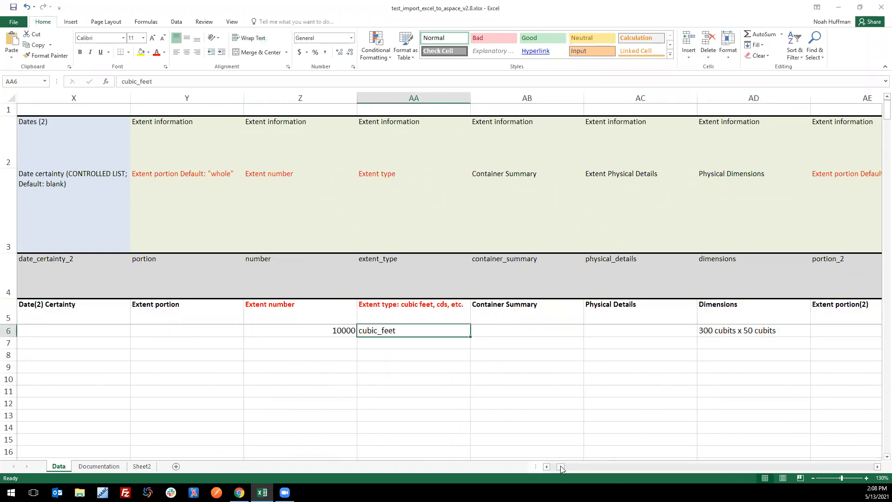
drag(560, 466, 551, 466)
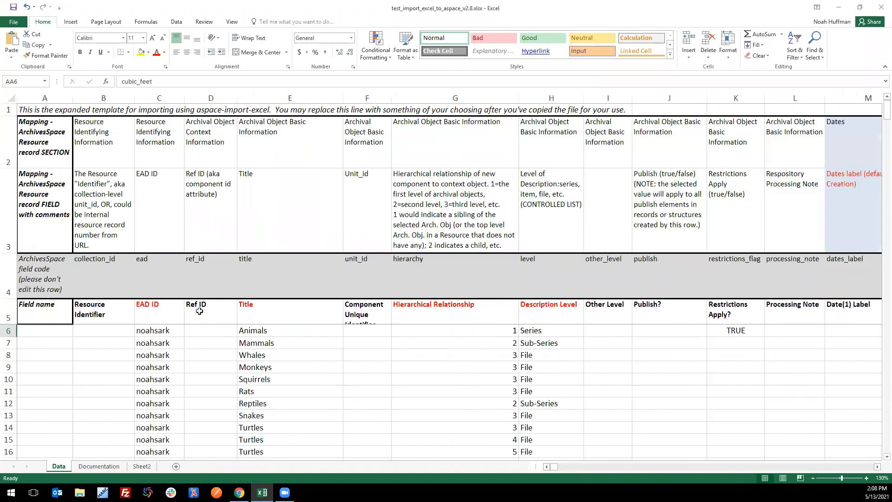
- Inspect the first data row and select the EAD ID values in C6:C12
scroll(260, 344, down, 1)
scroll(281, 354, up, 1)
drag(885, 109, 885, 109)
click(6, 331)
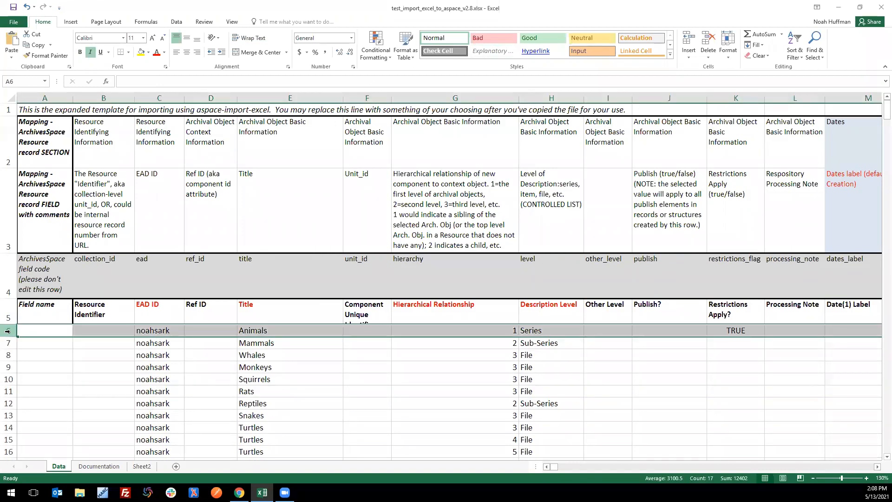
click(145, 330)
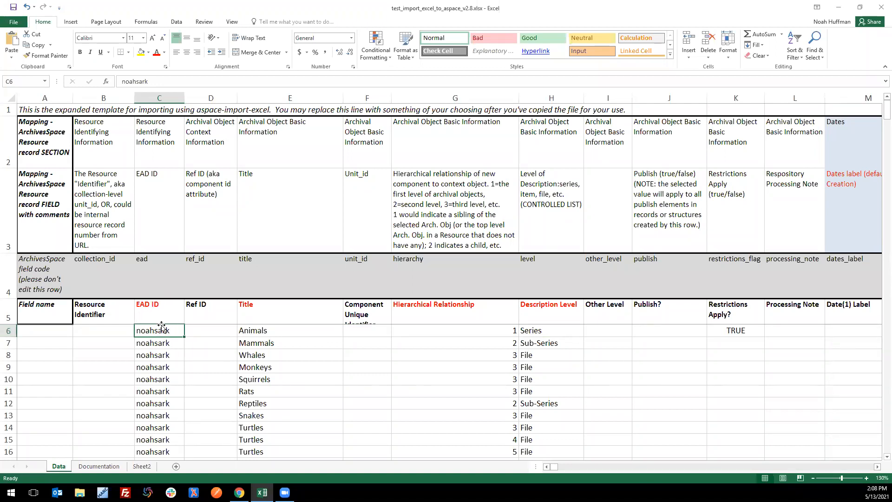
drag(157, 330, 154, 407)
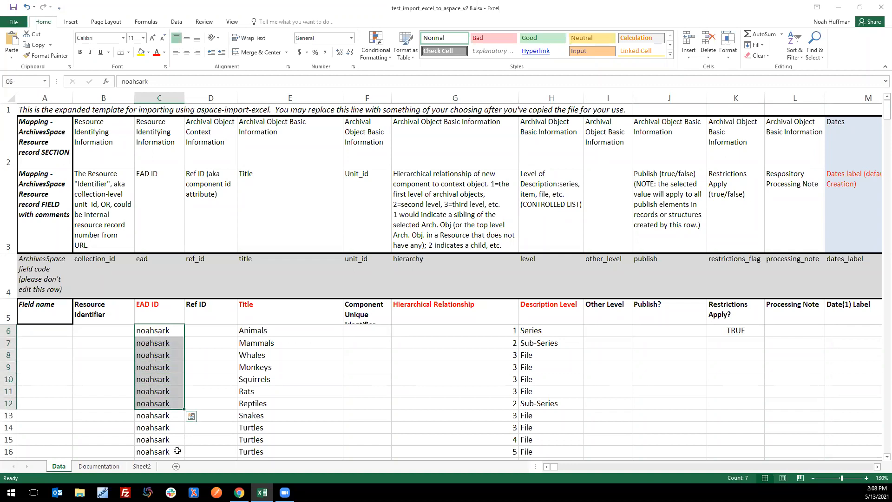
- Switch to the Noah's Ark test collection in ArchivesSpace and check its EAD ID under Finding Aid Data
click(239, 493)
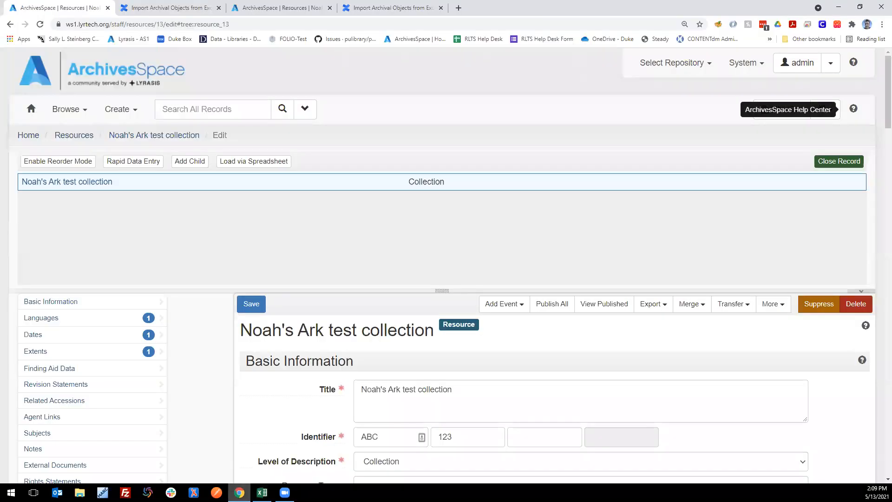
drag(439, 290, 440, 214)
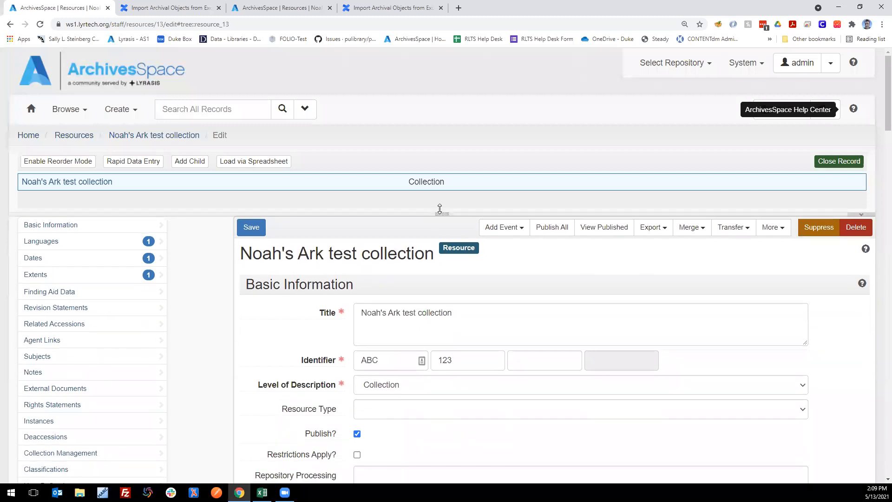
scroll(195, 349, down, 1)
scroll(195, 348, down, 15)
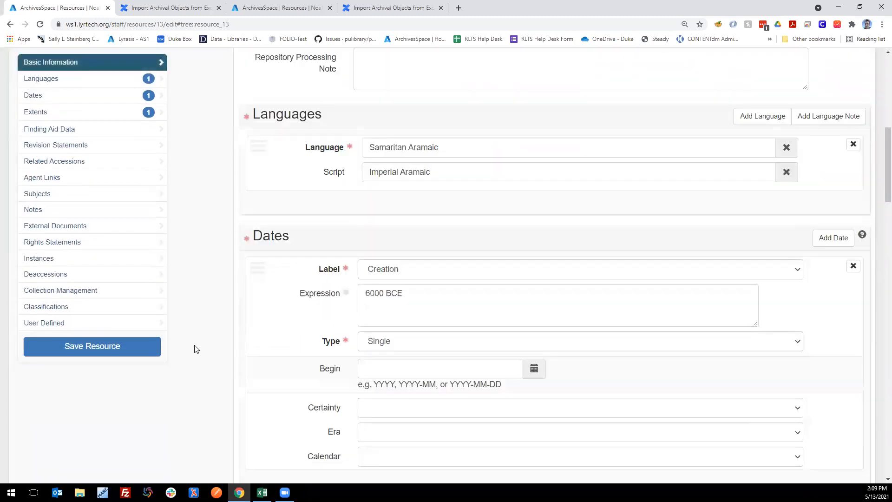
scroll(195, 349, down, 5)
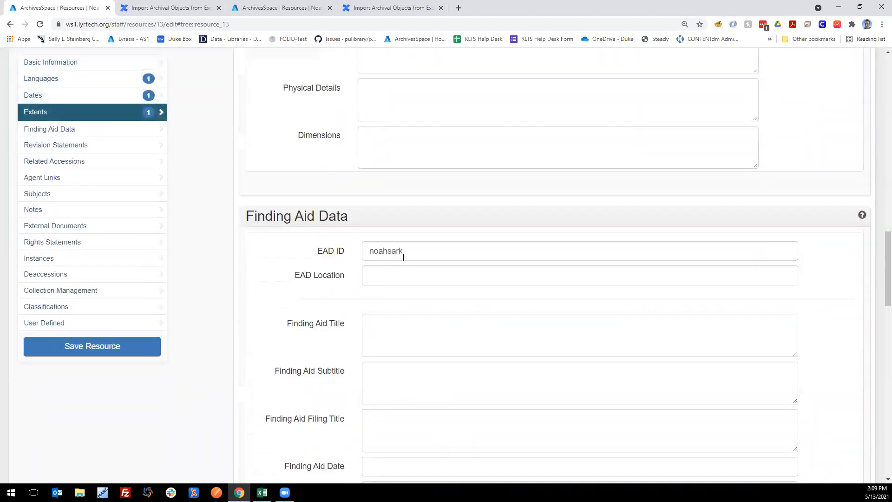
drag(418, 253, 368, 253)
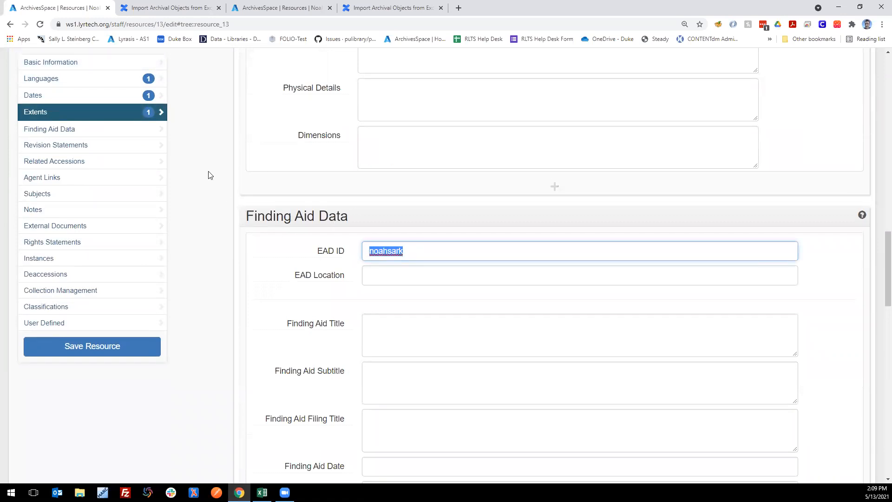
click(411, 252)
double_click(388, 252)
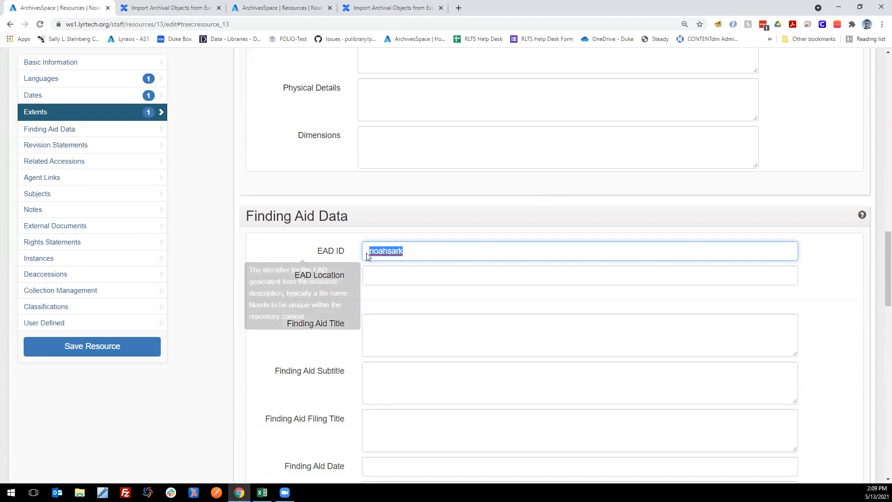
click(402, 252)
drag(371, 251, 419, 250)
- Return to the import workbook in Excel and review the EAD ID values in C6:C15 and the Title column
click(262, 492)
click(234, 342)
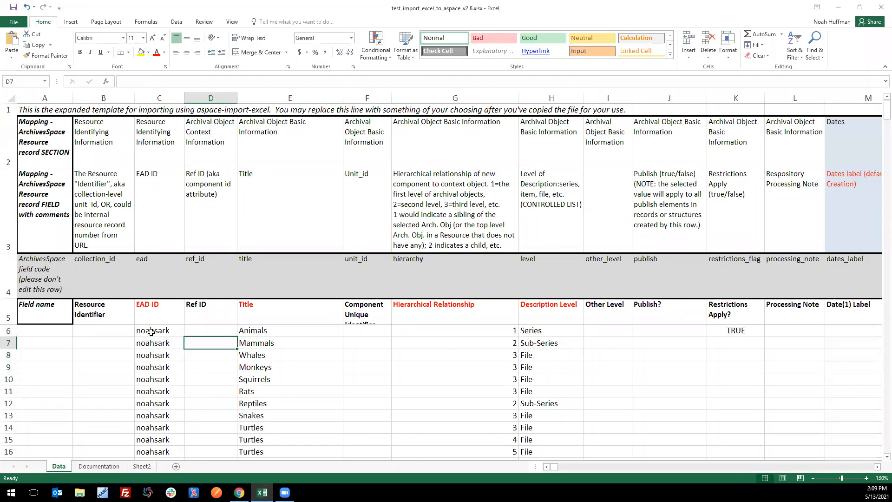
drag(151, 330, 150, 439)
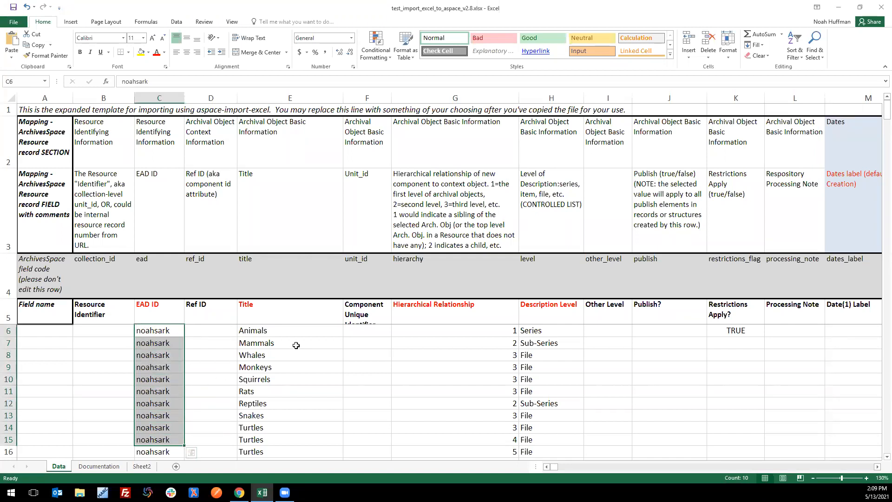
click(316, 342)
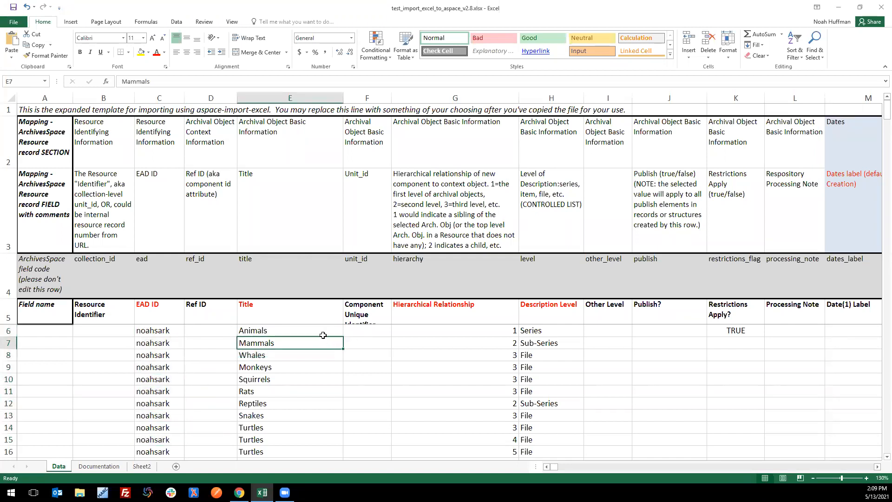
click(324, 330)
click(256, 98)
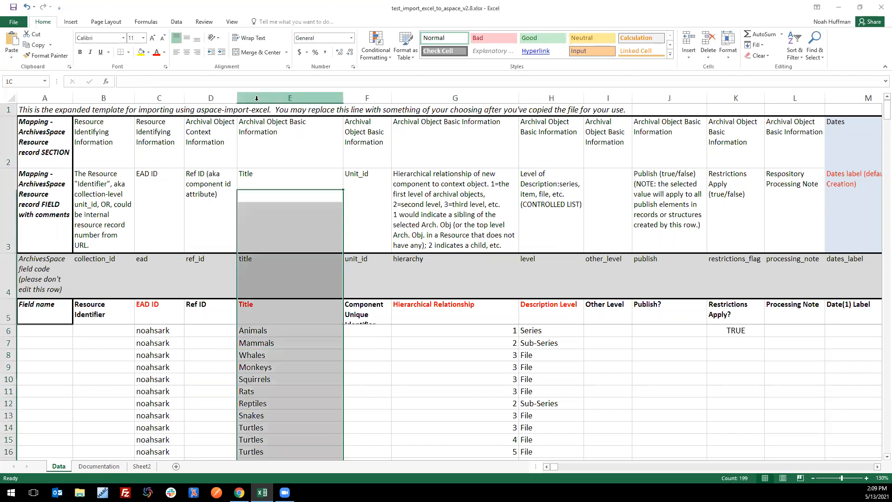
click(288, 331)
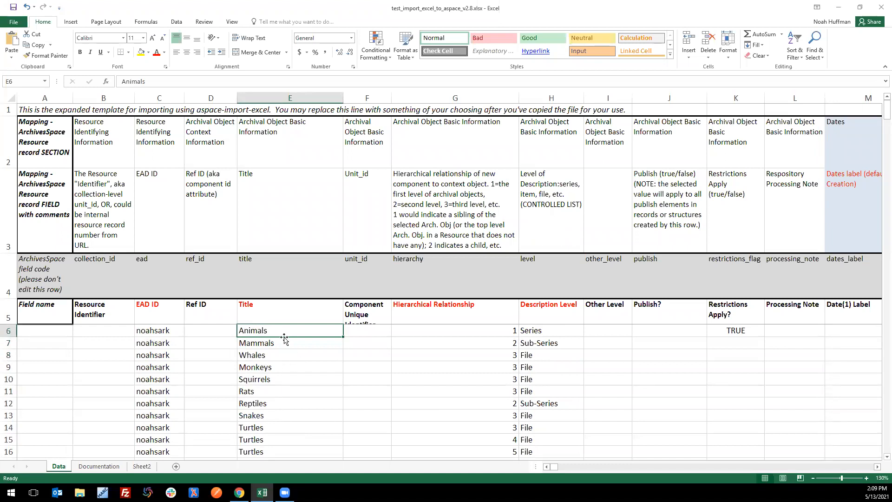
- Examine the Hierarchical Relationship column and select the data from EAD ID through Description Level, C6:H13
click(486, 330)
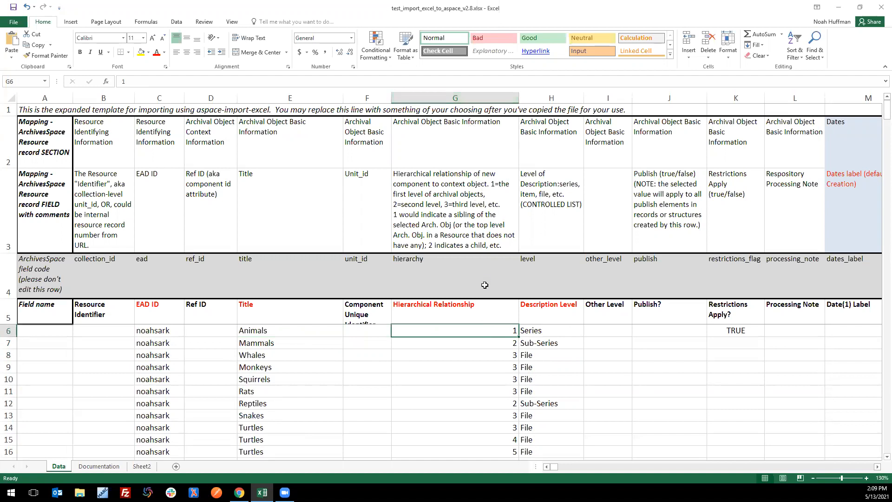
scroll(484, 285, up, 1)
drag(553, 468, 551, 469)
scroll(603, 370, down, 1)
scroll(599, 368, up, 1)
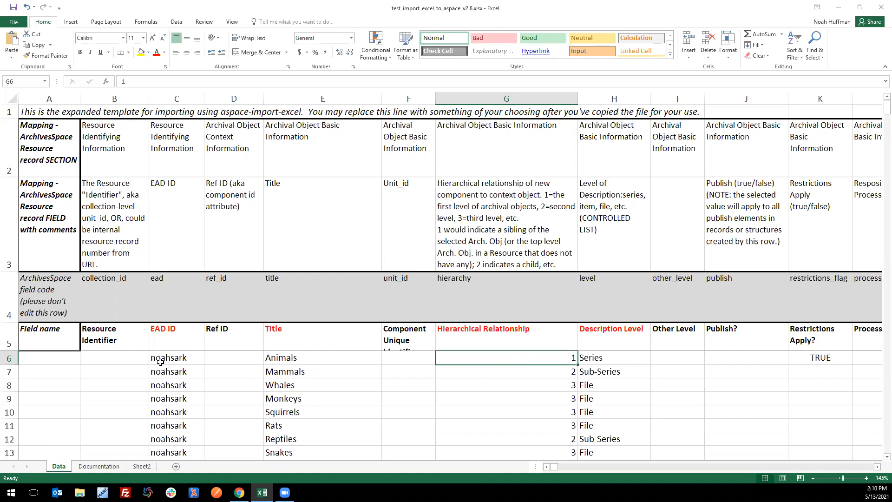
drag(161, 356, 310, 452)
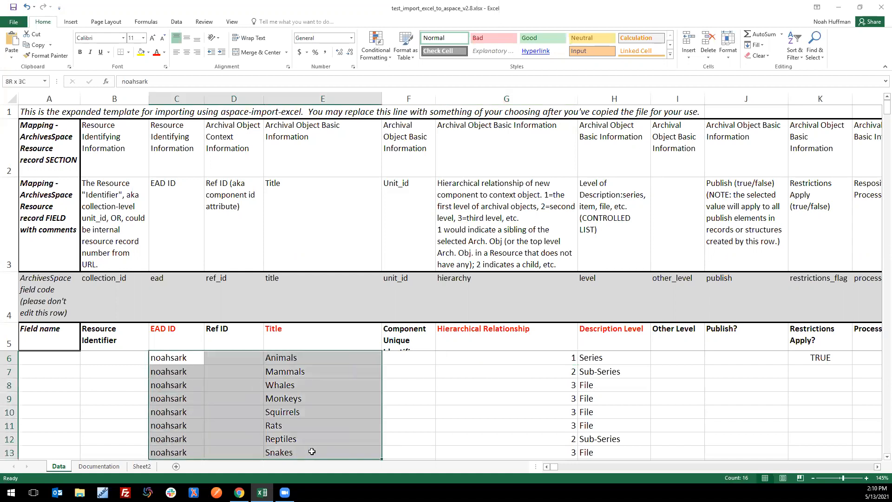
click(279, 398)
drag(182, 355, 603, 450)
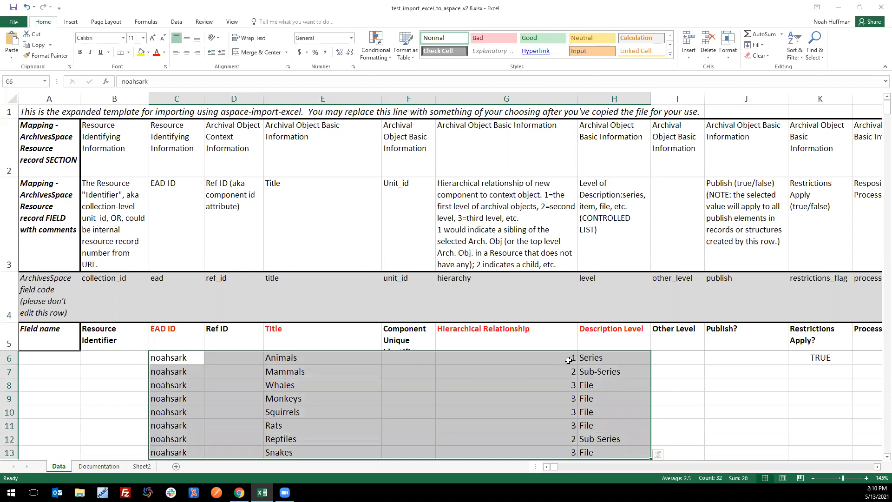
- Compare the titles and hierarchical relationship values of the Animals and Mammals rows
click(571, 358)
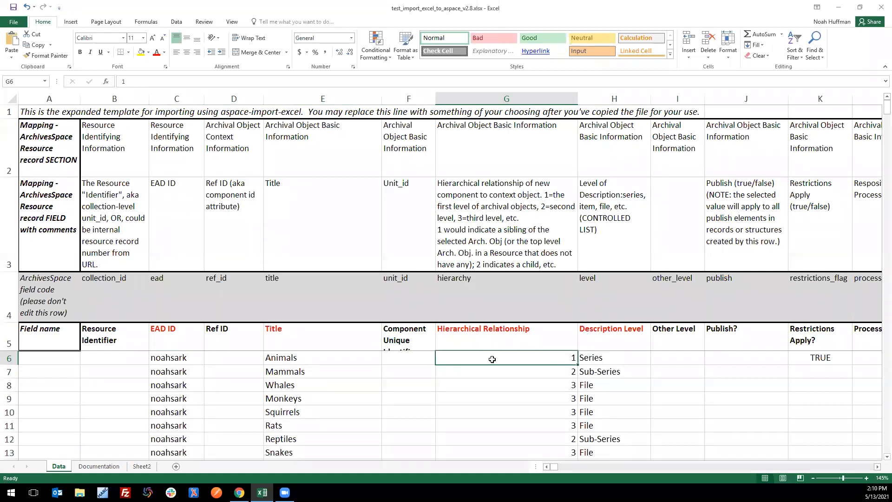
click(553, 371)
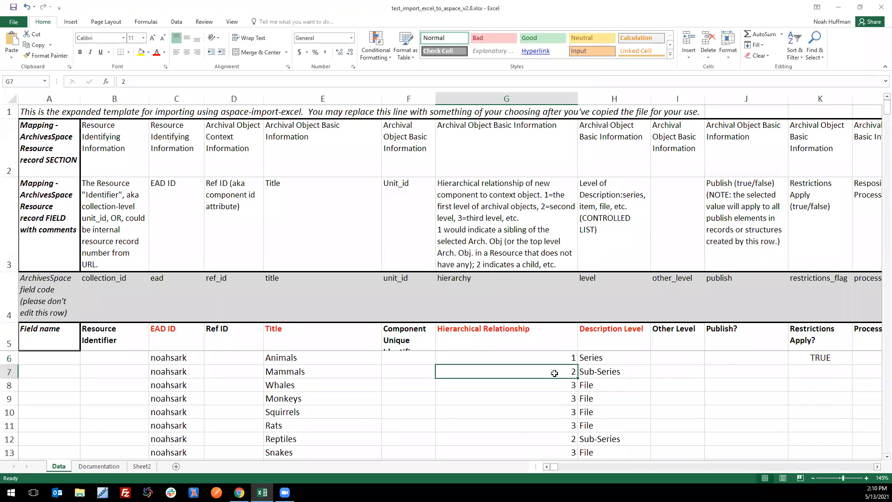
click(305, 374)
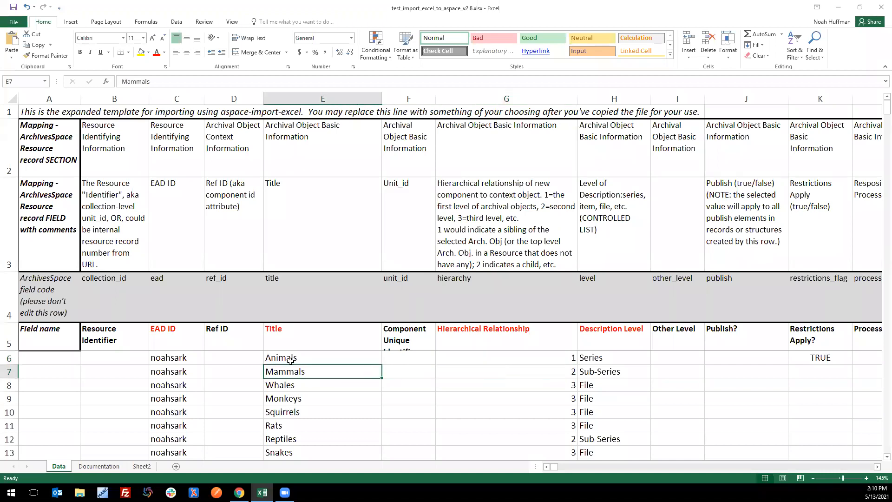
click(291, 360)
click(293, 373)
click(554, 373)
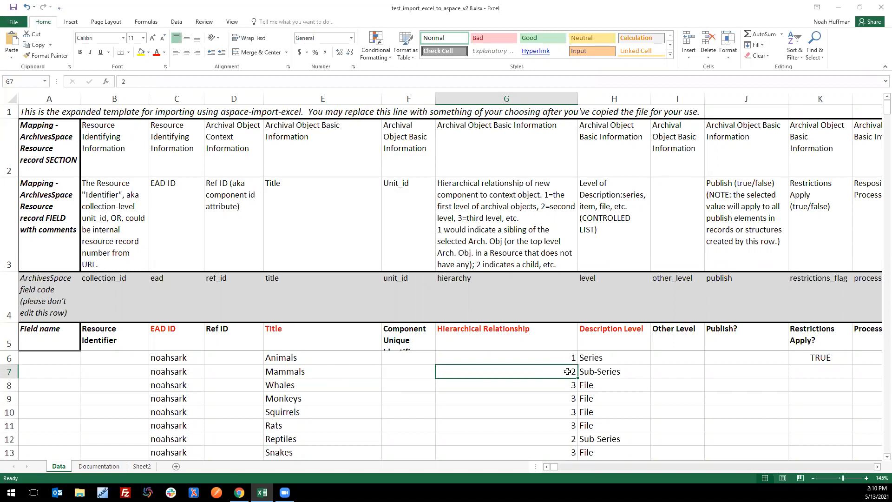
click(309, 358)
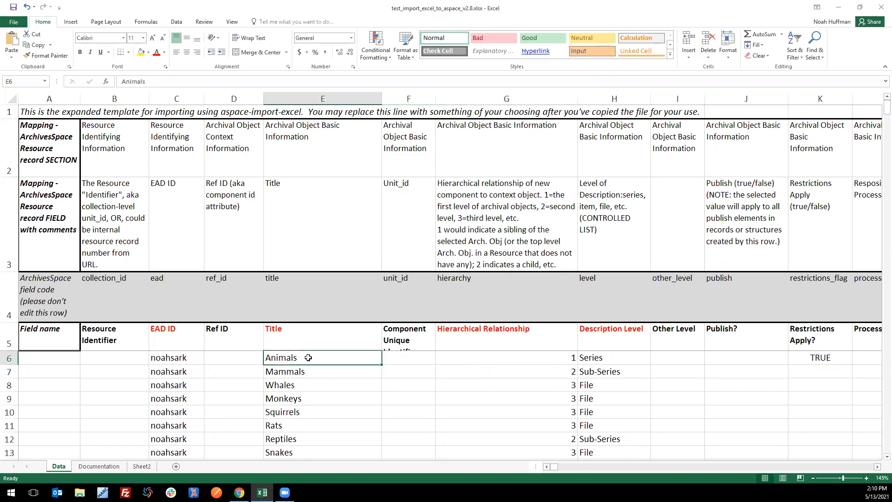
- Check the Mammals row's hierarchical relationship in G7 and review the Description Level options offered in H7
click(552, 372)
scroll(595, 361, down, 1)
scroll(597, 358, up, 2)
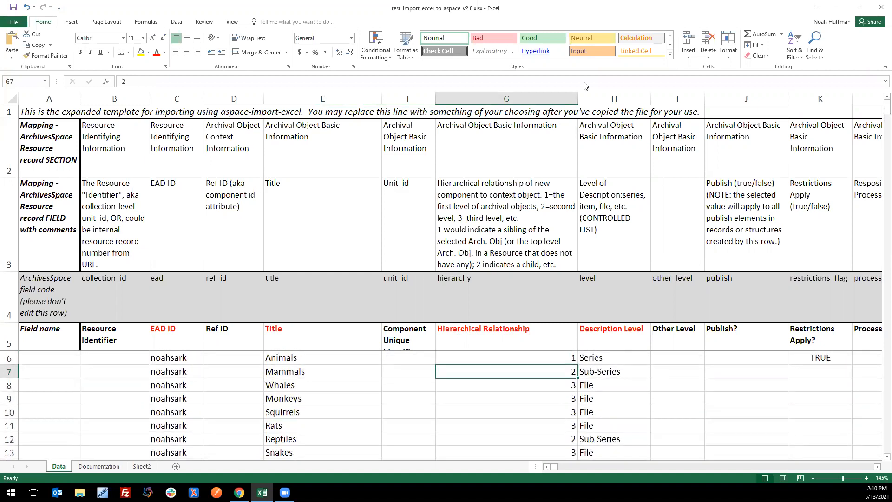
click(602, 100)
click(618, 370)
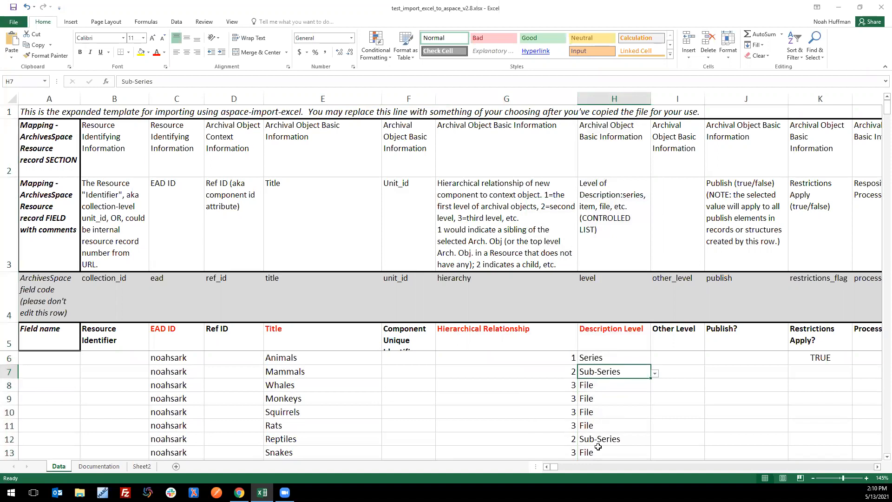
click(655, 375)
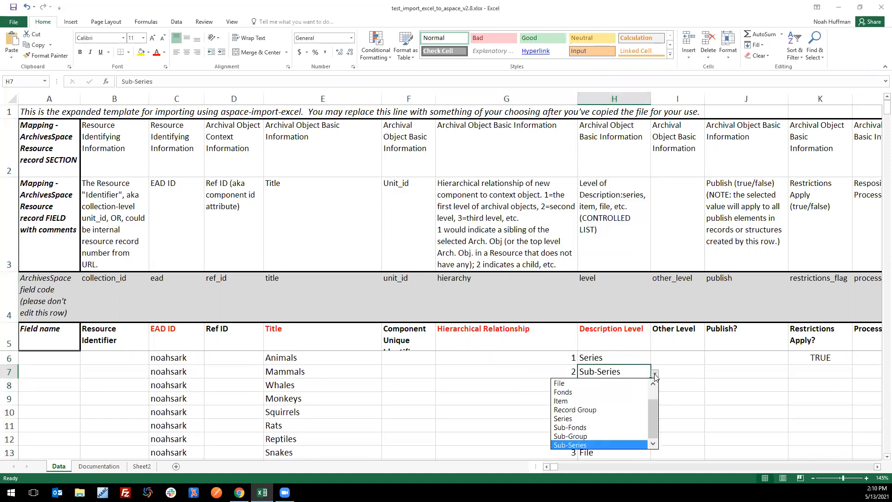
mouse_move(655, 414)
mouse_down()
mouse_move(652, 401)
mouse_move(651, 418)
mouse_up()
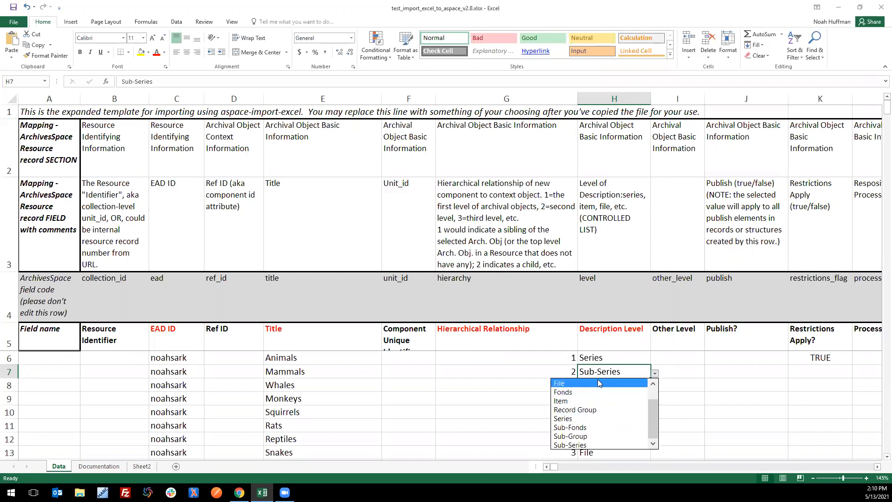
key(Escape)
scroll(572, 393, down, 1)
scroll(572, 393, up, 1)
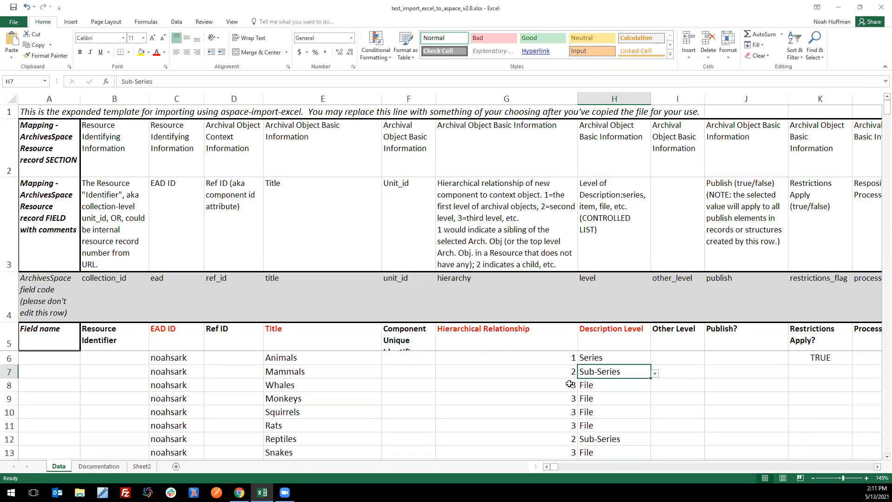
- Review the description levels in H8:H11 and the hierarchical relationships in G8:G11 for the files under Mammals
drag(585, 385, 586, 426)
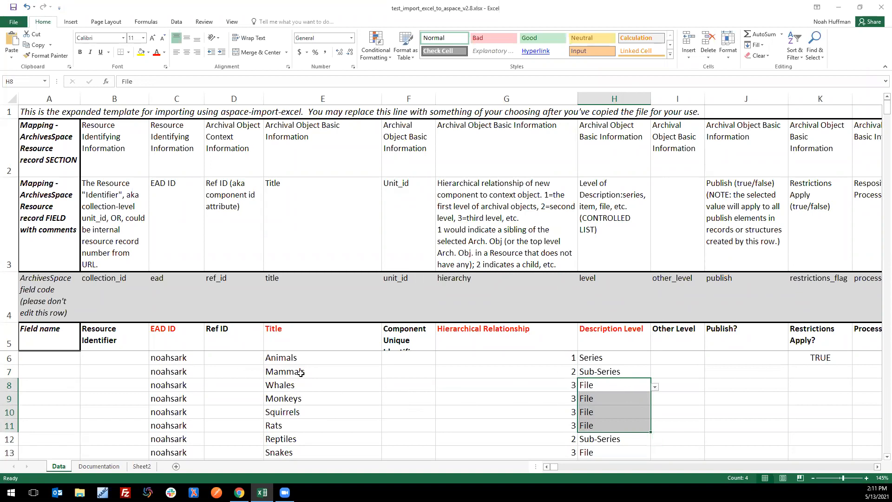
drag(572, 386, 570, 425)
scroll(570, 425, down, 1)
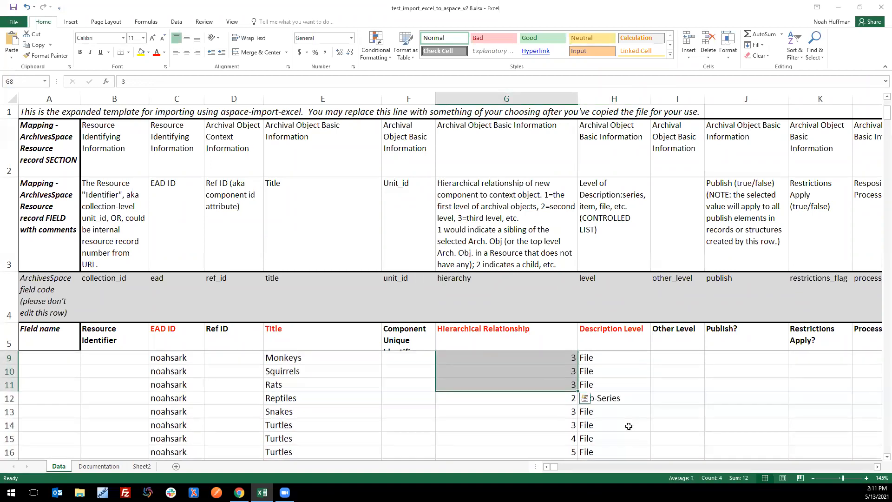
- Compare the hierarchical relationship of the Reptiles row with those of the first Turtles rows beneath it
click(309, 398)
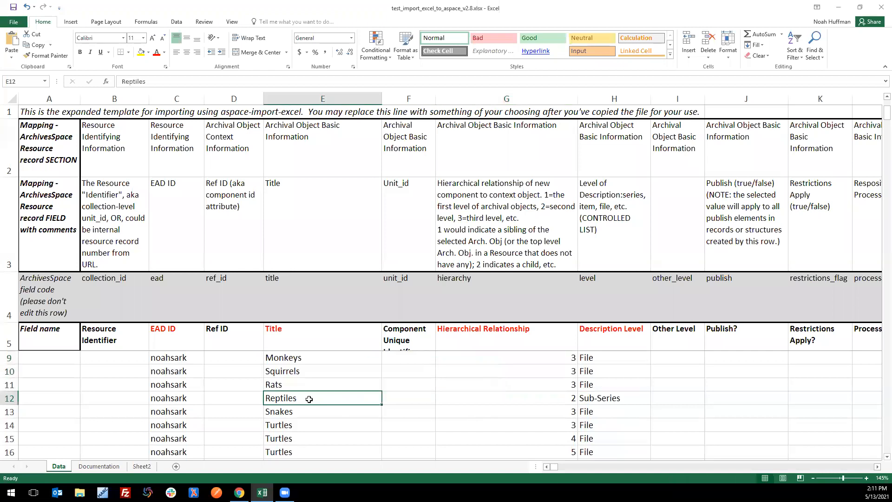
click(566, 401)
scroll(567, 400, down, 1)
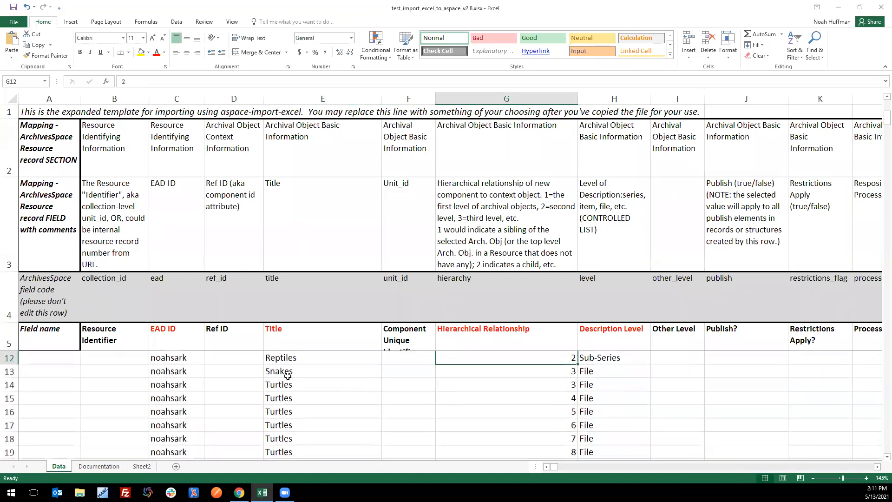
click(566, 387)
click(566, 399)
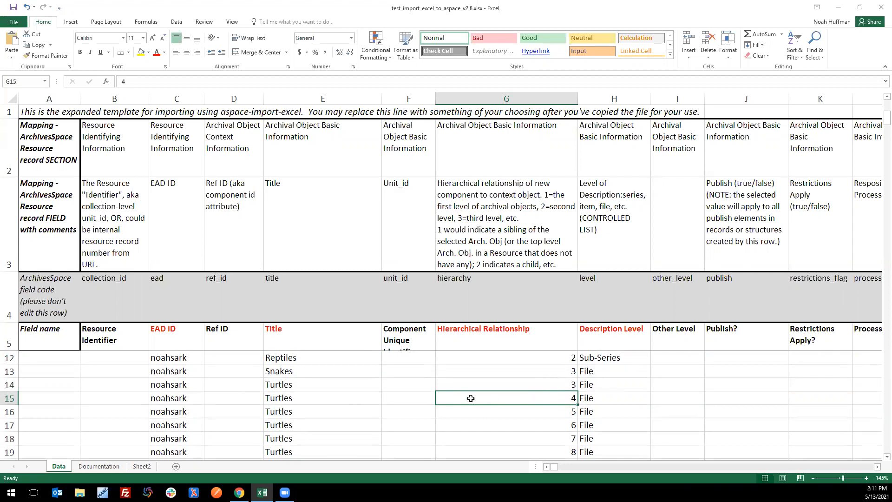
- Examine the nested Turtles rows, selecting titles E14:E18 and going through their Hierarchical Relationship values row by row
drag(282, 385, 311, 433)
scroll(310, 434, down, 1)
scroll(309, 430, up, 1)
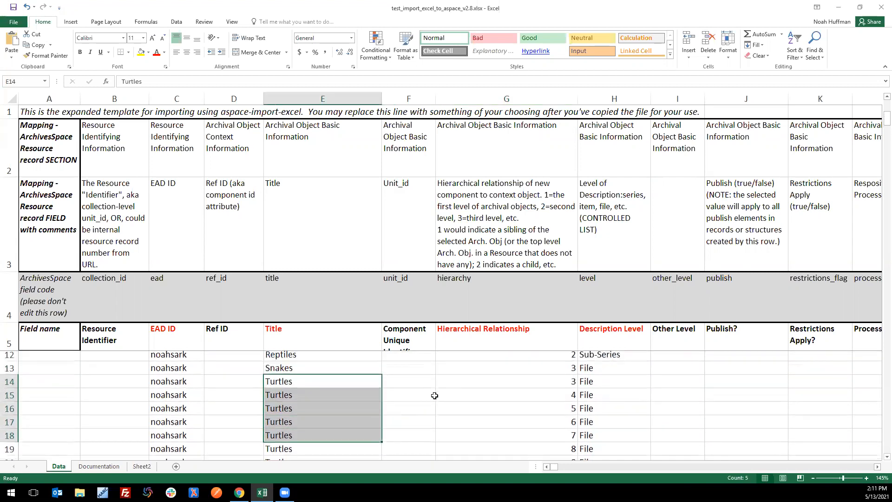
click(535, 382)
click(543, 399)
click(544, 411)
click(537, 424)
scroll(544, 429, down, 1)
click(543, 398)
click(543, 412)
click(542, 424)
scroll(542, 425, down, 1)
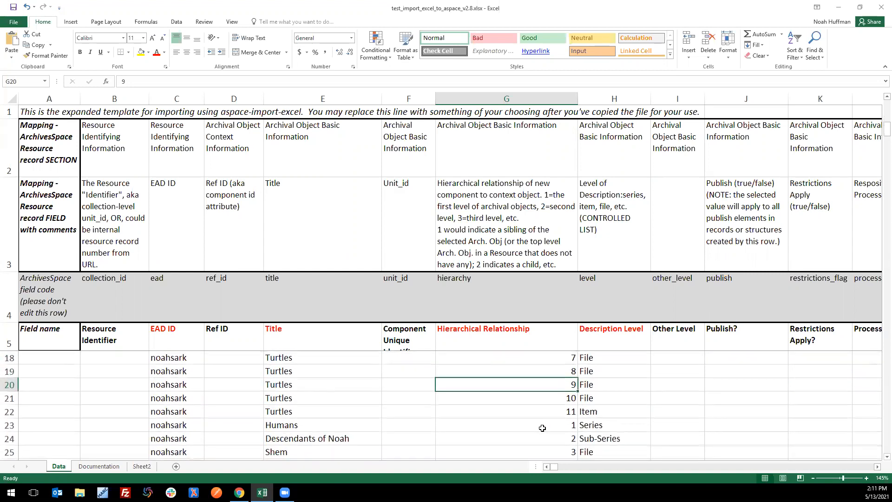
- Review the Humans and Miscellaneous human rows to the end of the data and select the last filled row, 200
scroll(542, 428, down, 2)
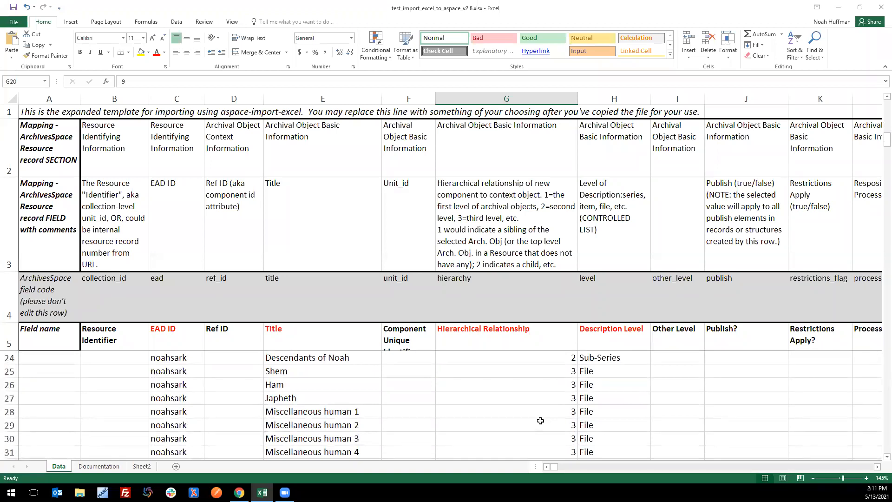
scroll(540, 421, down, 1)
scroll(365, 401, down, 3)
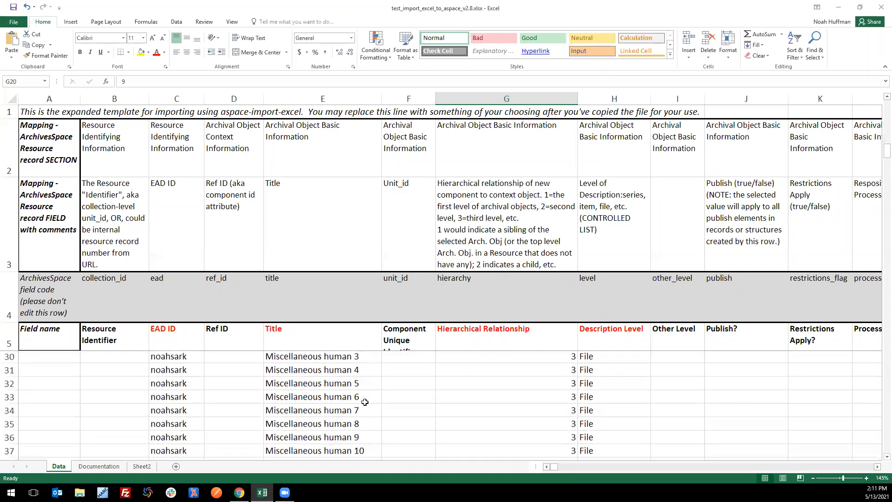
scroll(364, 402, down, 5)
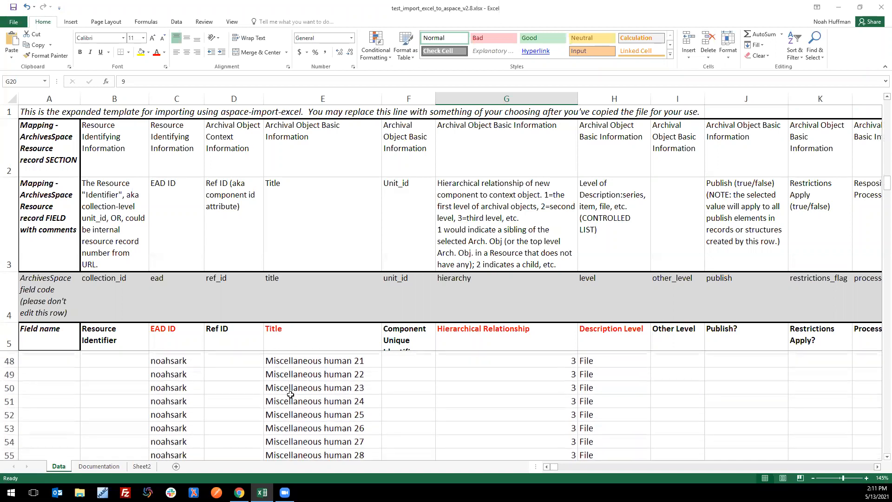
scroll(306, 393, down, 10)
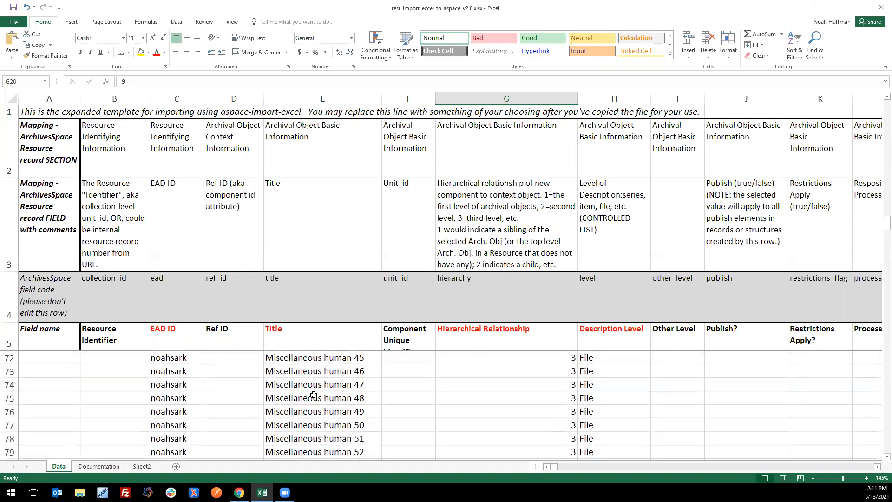
scroll(314, 394, down, 10)
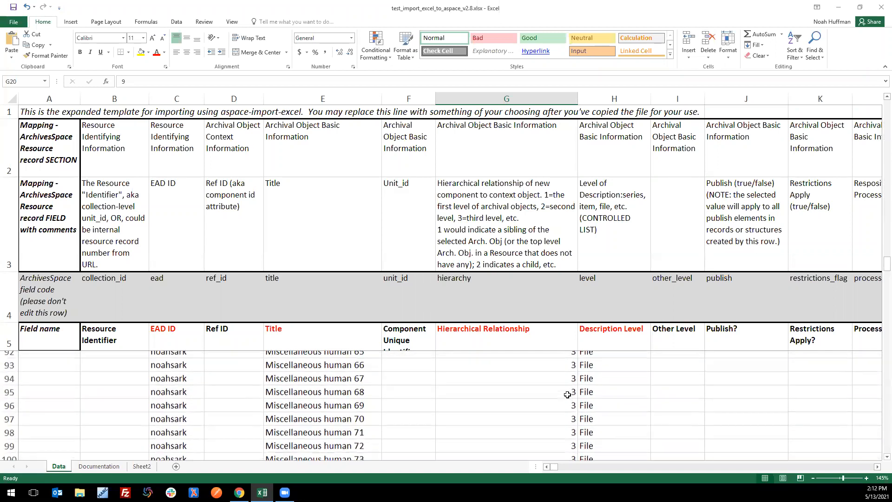
scroll(549, 400, down, 20)
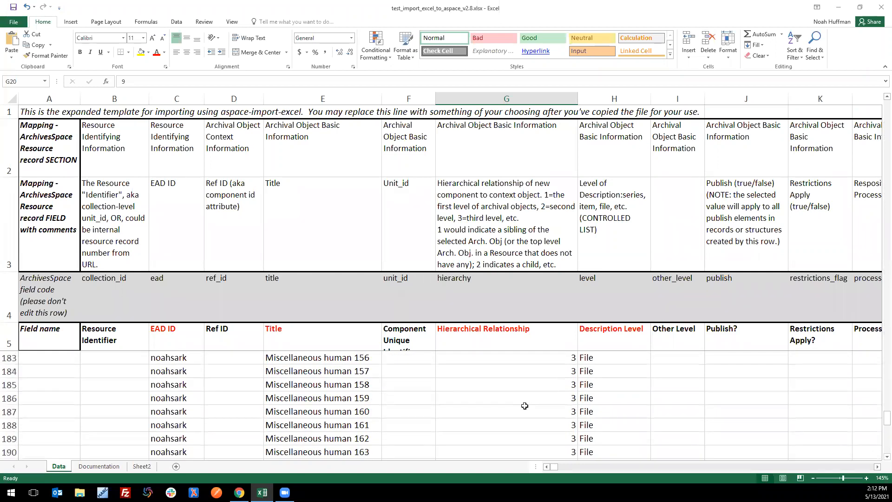
scroll(525, 406, up, 13)
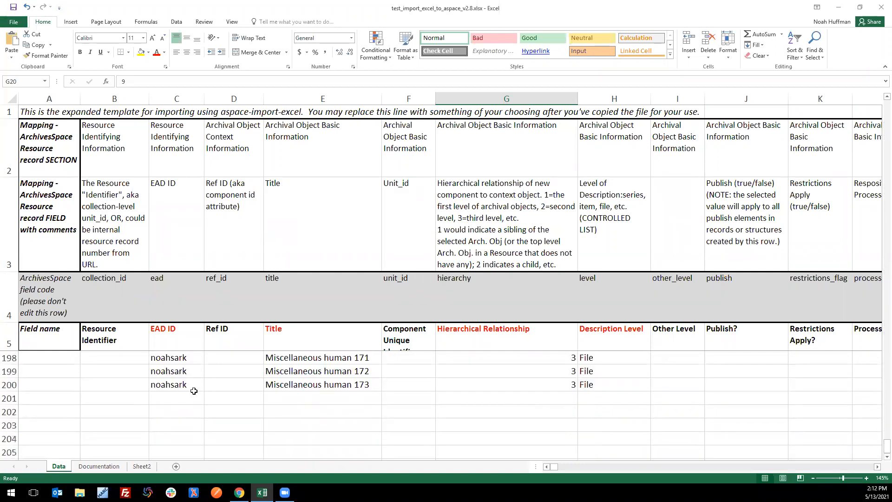
click(7, 384)
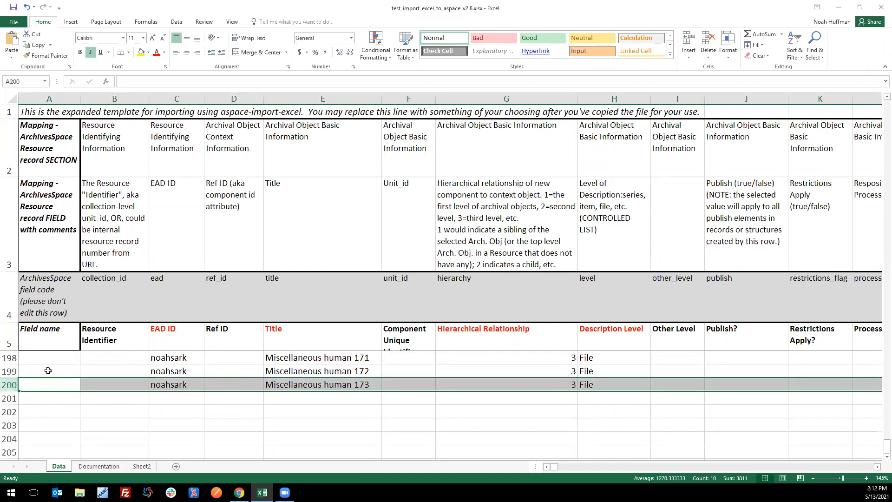
- Return to the first data row and review its date columns and the extent number and type in Z6:AA6
drag(879, 446, 880, 103)
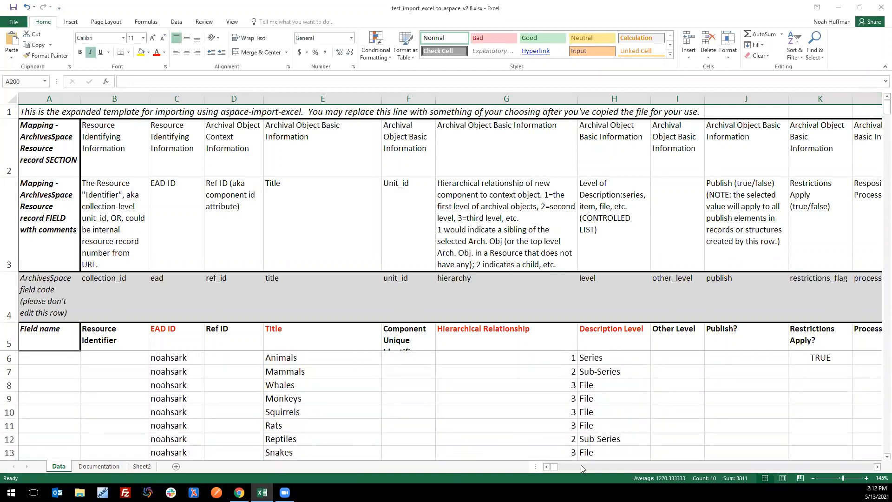
drag(553, 467, 558, 468)
drag(281, 357, 497, 359)
drag(553, 469, 560, 466)
drag(548, 356, 608, 365)
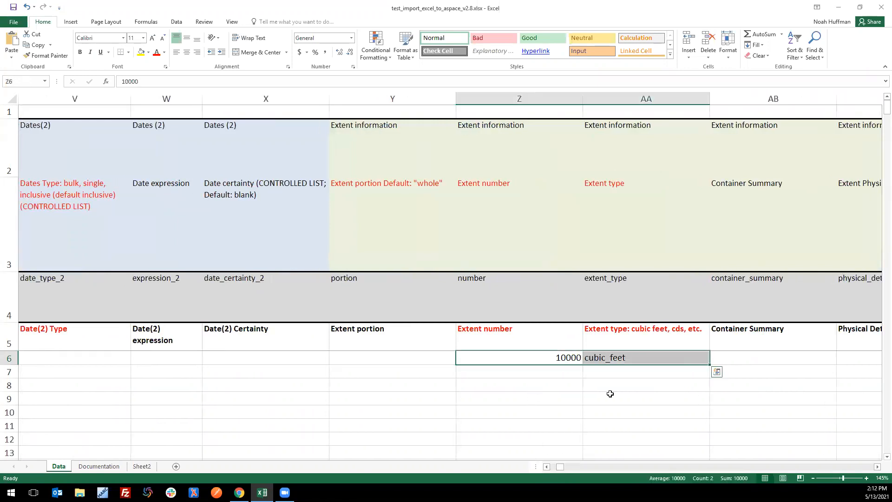
- Examine the container information in AK8:AP11 and the top container indicators in the Miscellaneous human rows farther down
drag(561, 466, 564, 466)
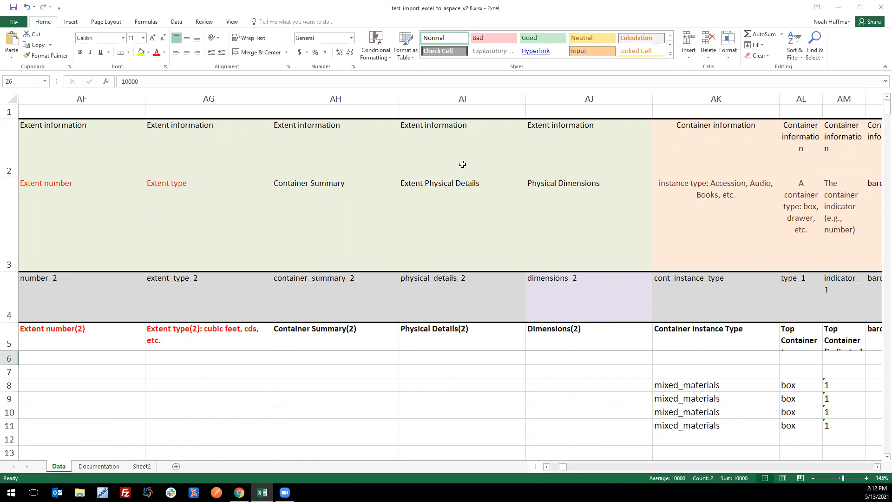
drag(569, 467, 565, 466)
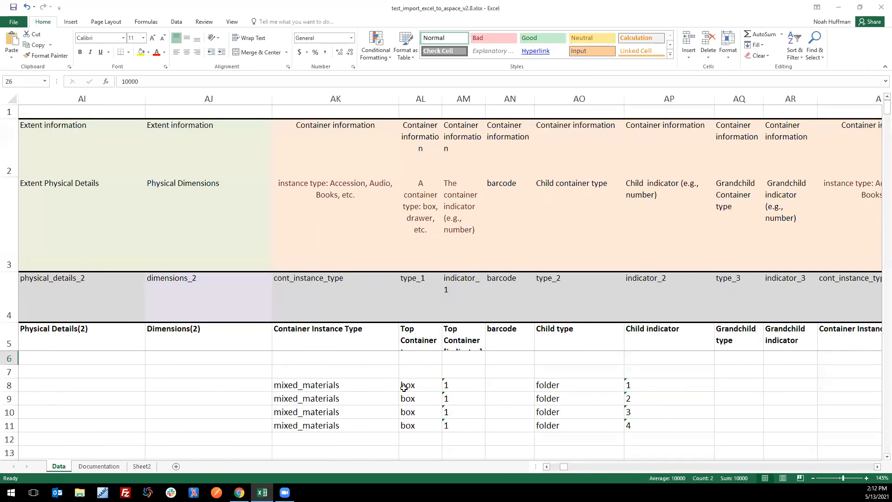
drag(323, 383, 628, 428)
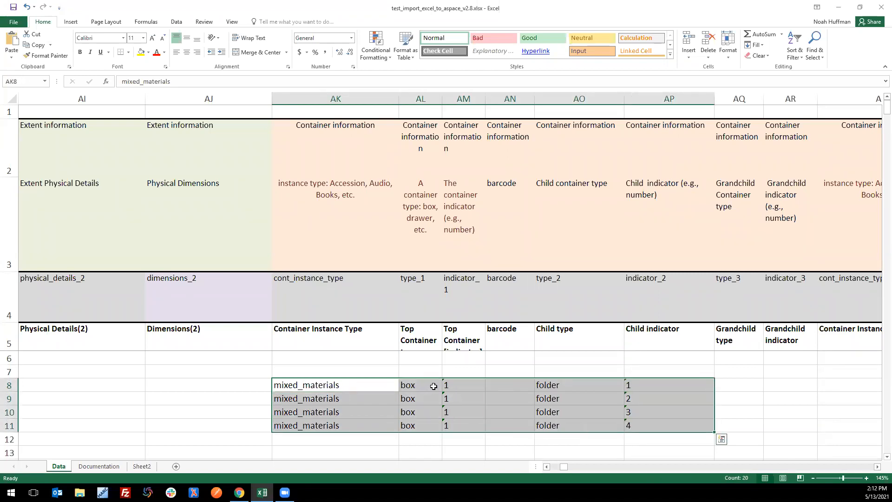
scroll(432, 387, down, 8)
scroll(388, 404, down, 12)
scroll(387, 406, down, 5)
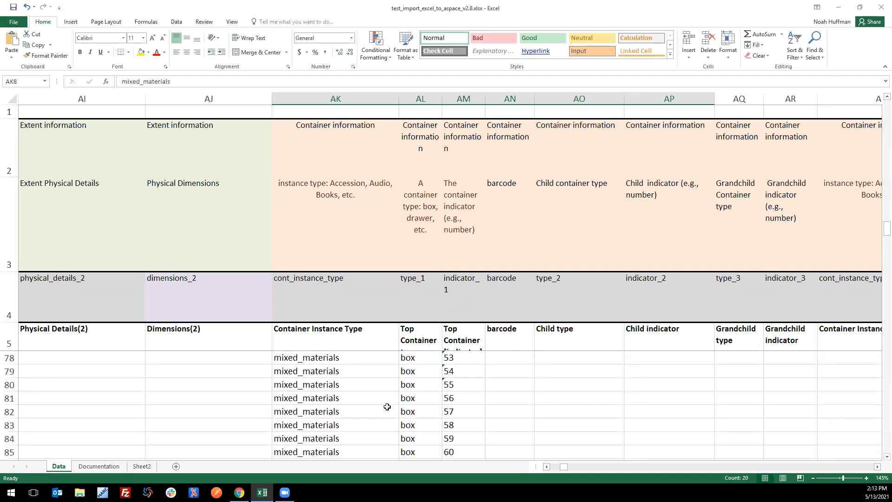
click(461, 360)
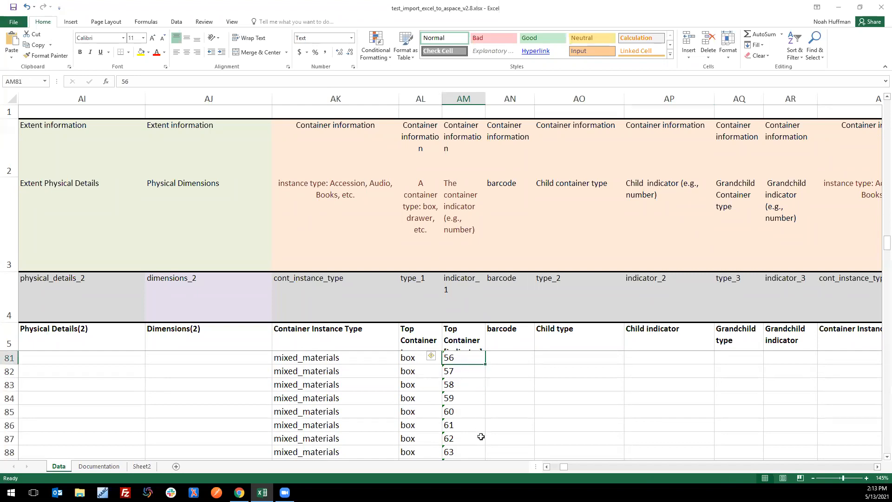
scroll(463, 395, up, 9)
scroll(464, 401, up, 16)
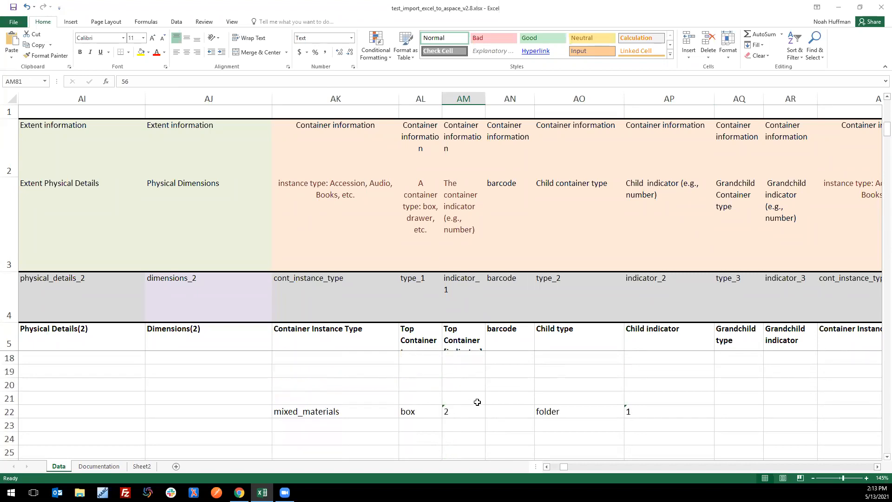
- Select the Digital Object columns BA:BC and check the digital object title in BA8
drag(565, 466, 570, 467)
drag(236, 99, 317, 101)
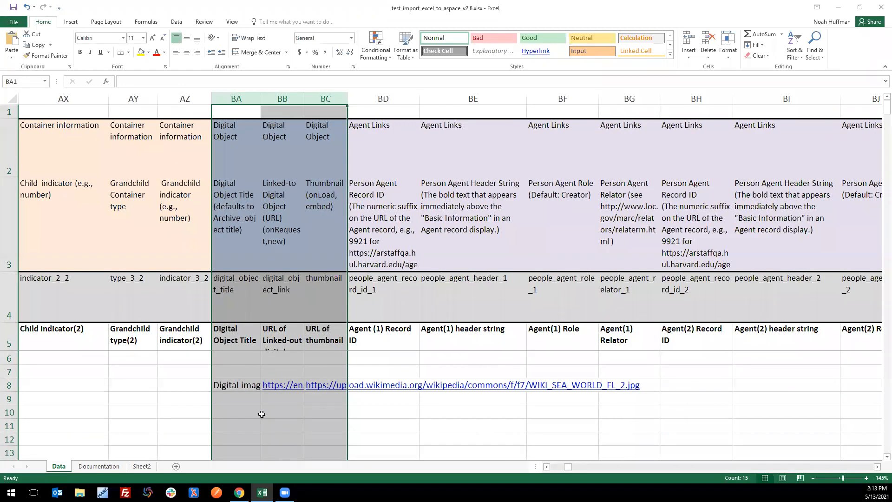
click(234, 387)
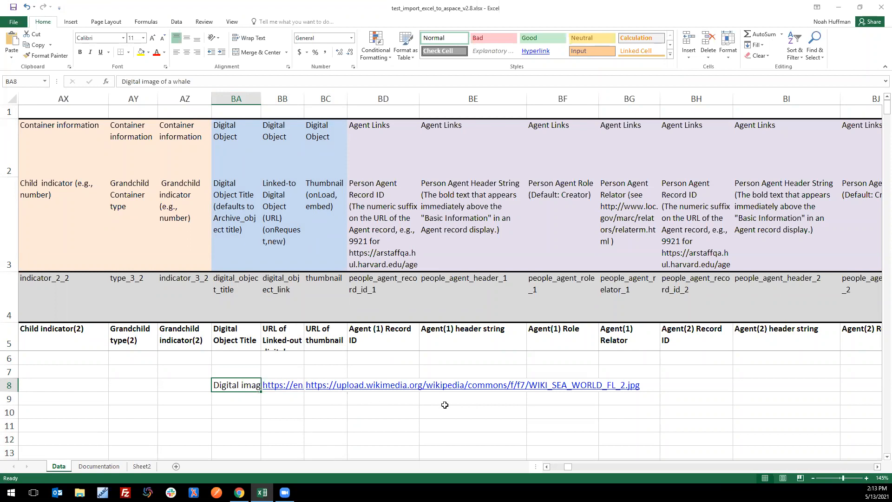
- Review the Notes columns across row 6, from Abstract and Access Restrictions to the last column, Publish Use Restrictions
drag(568, 467, 584, 467)
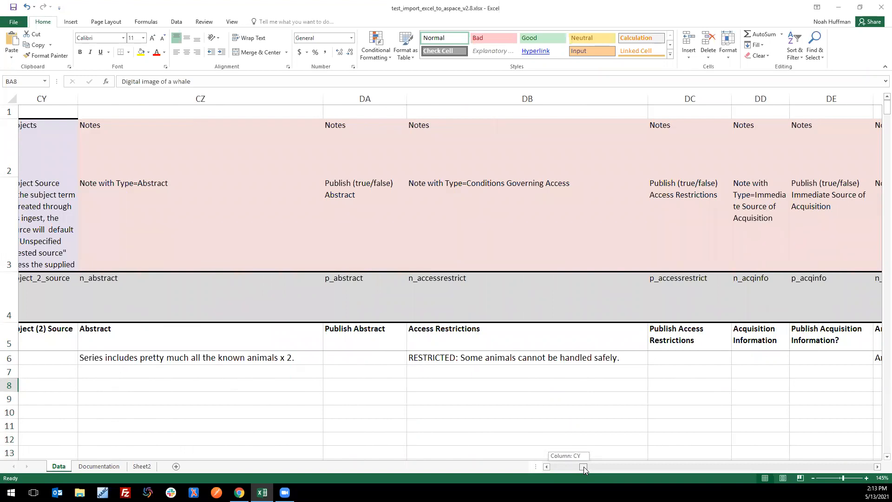
drag(584, 466, 583, 466)
click(511, 364)
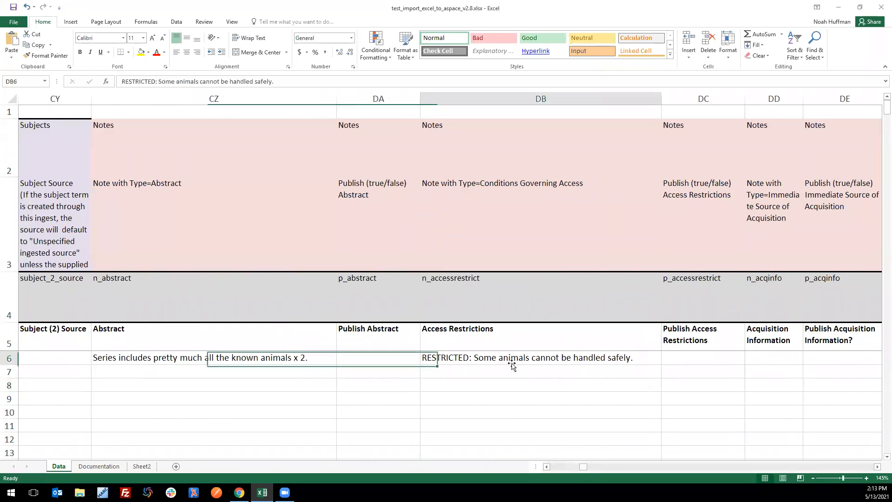
key(Right)
key(Right)
key(Right)
key(Right)
key(Right)
key(Right)
key(Right)
key(Right)
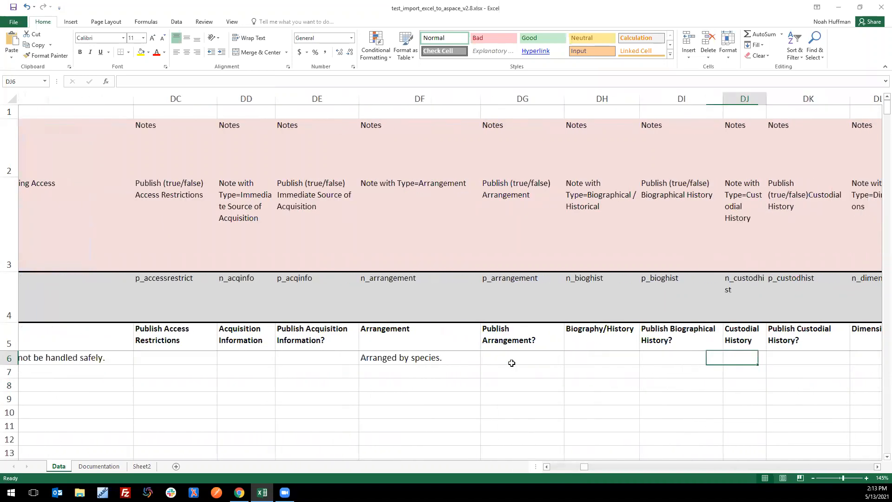
key(Right)
key(Right)
key(Right)
key(Right)
key(Right)
key(Right)
key(Right)
key(Right)
key(Right)
key(Right)
key(Right)
key(Right)
key(Right)
key(Right)
key(Right)
key(Right)
key(Right)
key(Right)
key(Right)
key(Right)
key(Right)
key(Right)
key(Right)
key(Right)
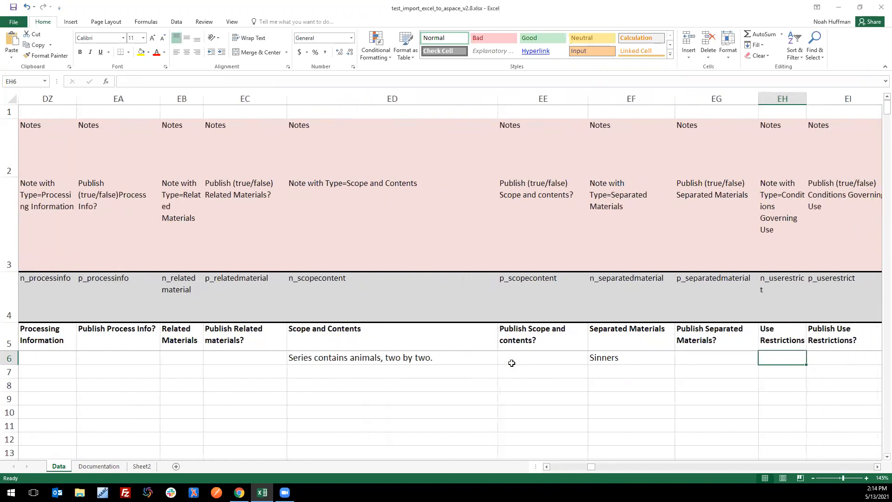
key(Right)
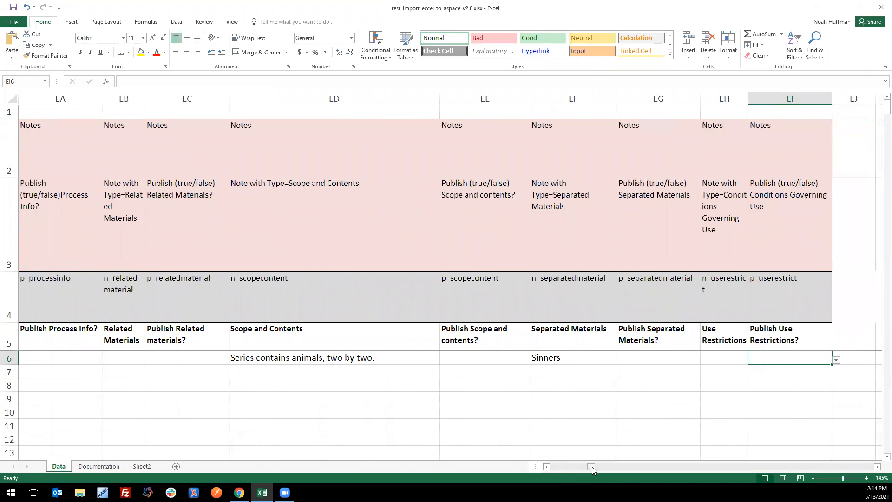
- Review the Related Materials and Scope and Contents columns EC:ED with their field codes in row 4, and return to column A
click(547, 466)
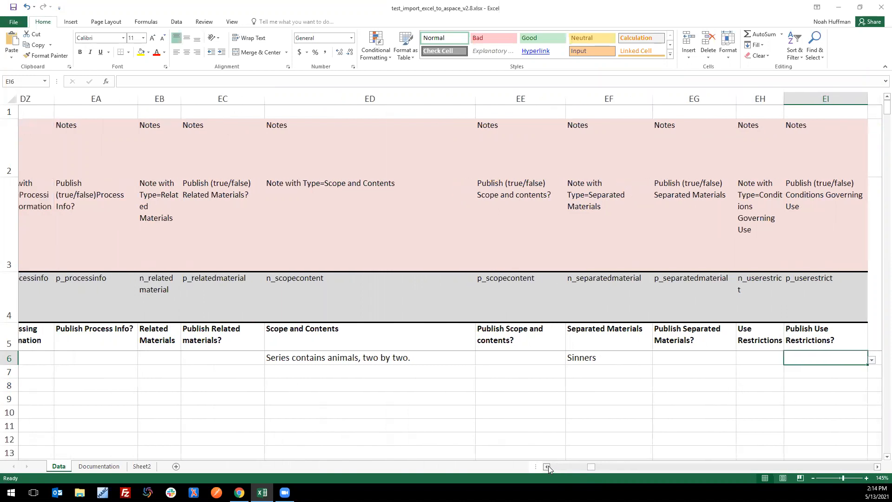
click(234, 97)
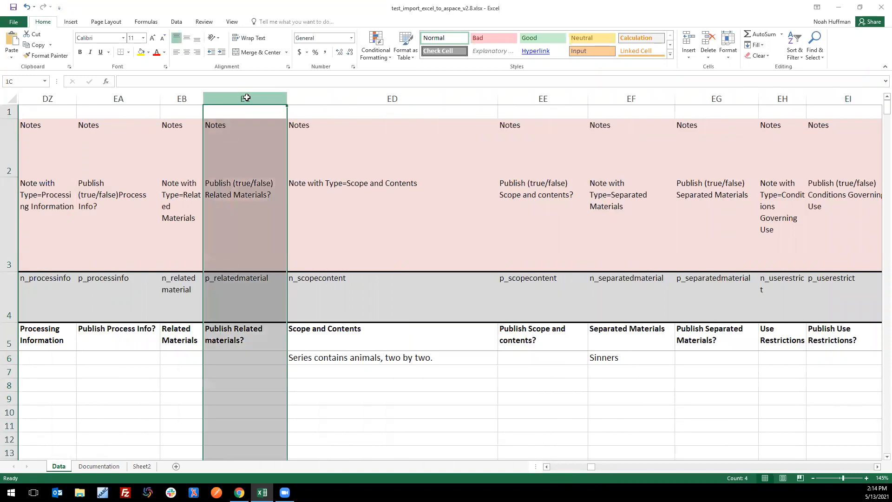
click(300, 98)
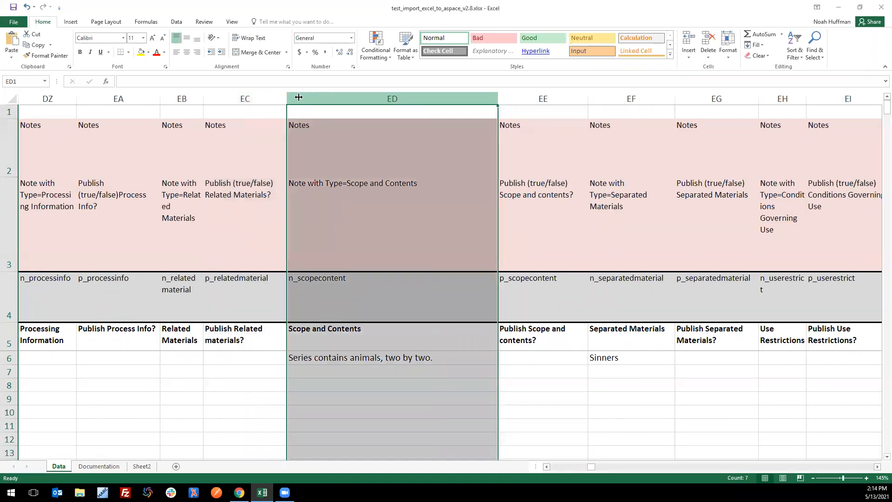
click(238, 297)
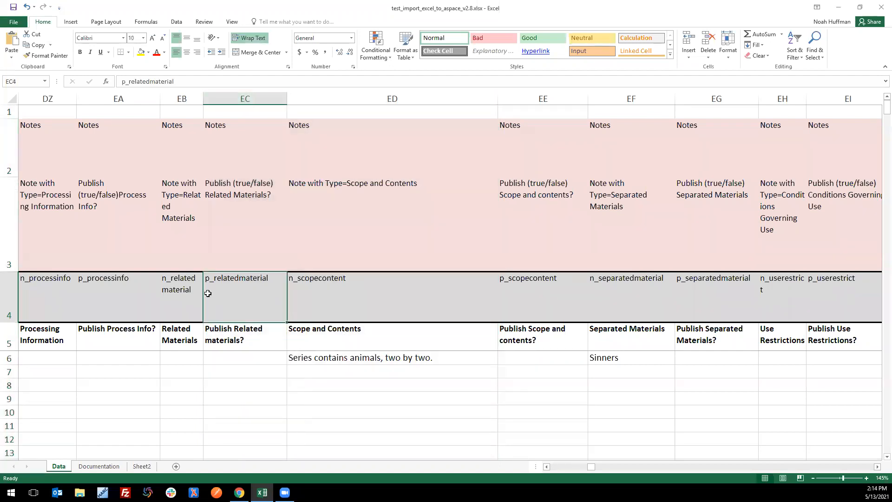
click(315, 281)
click(248, 289)
drag(592, 467, 551, 467)
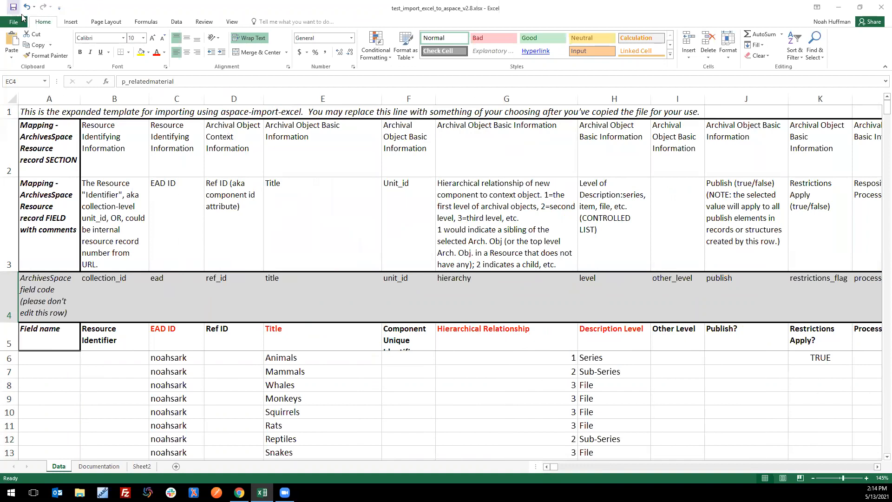
- Switch to ArchivesSpace and enlarge the tree pane of the Noah's Ark test collection
click(841, 10)
scroll(333, 400, up, 15)
scroll(333, 402, up, 4)
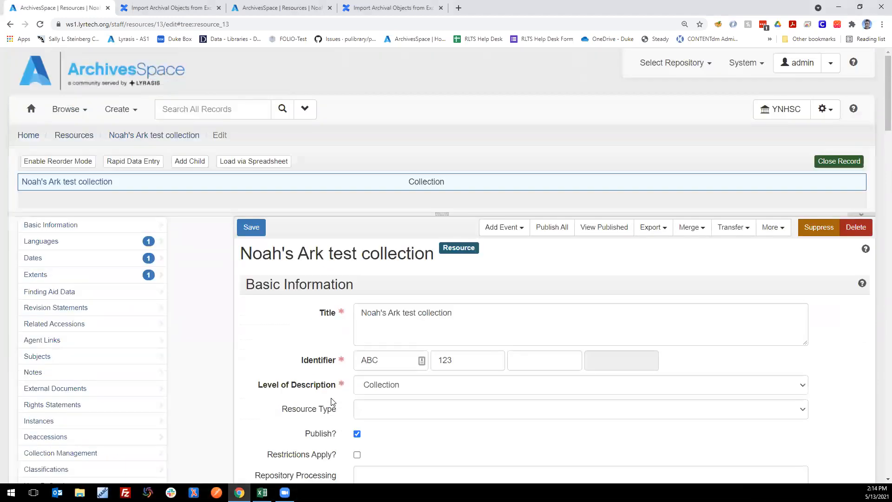
drag(431, 248, 424, 307)
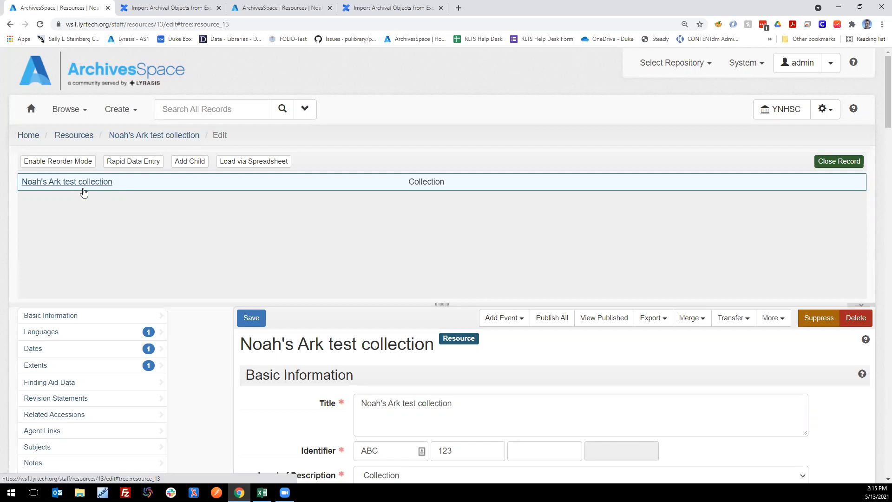
- Start loading a spreadsheet into the collection and select test_import_excel_to_aspace_v2.8.xlsx as the file
click(242, 164)
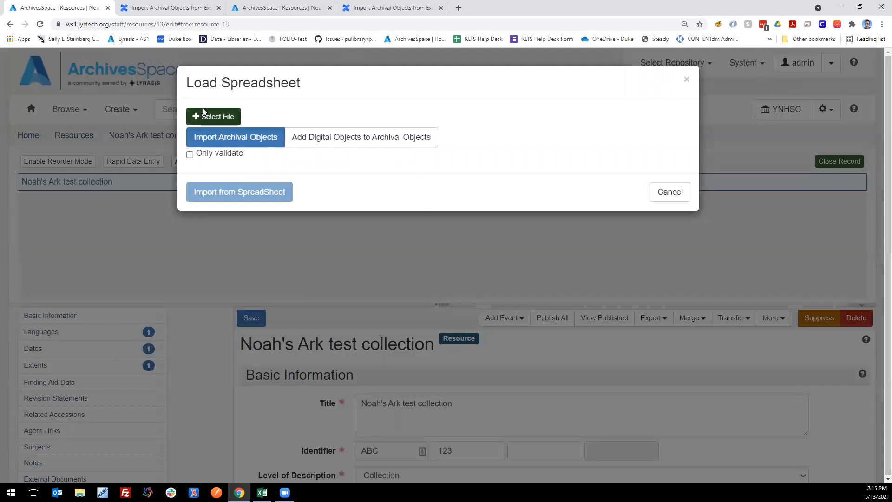
click(212, 117)
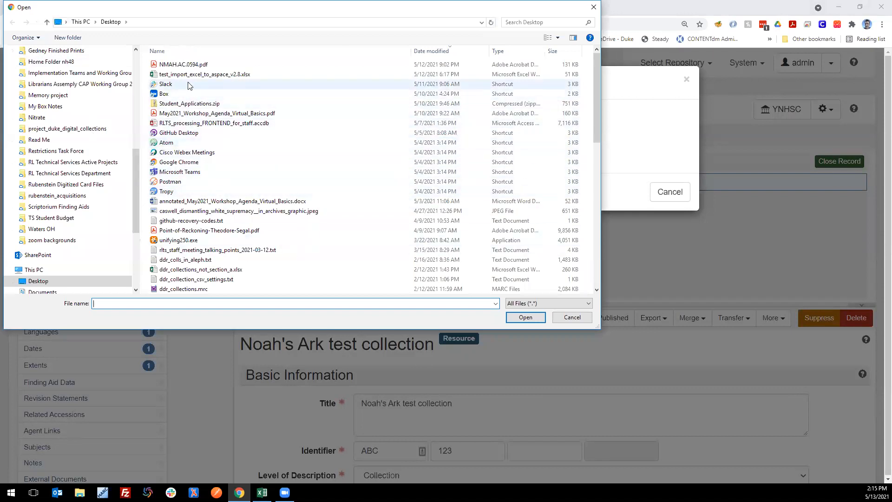
click(215, 75)
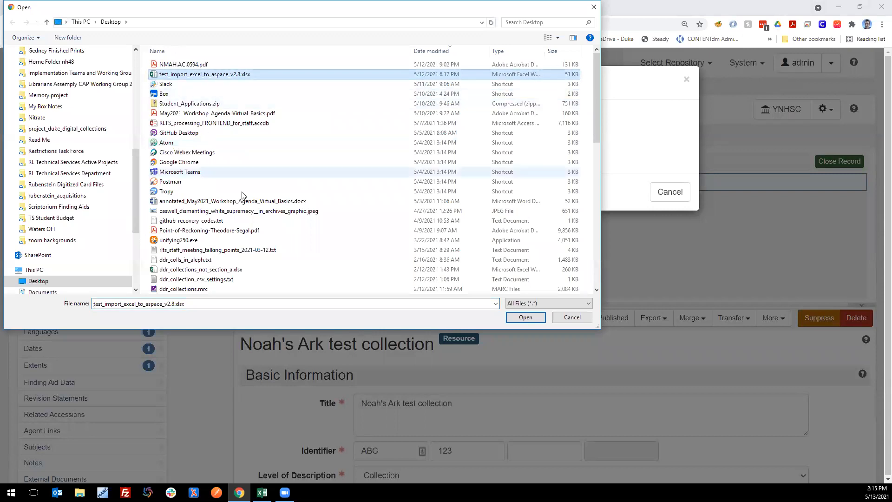
click(526, 317)
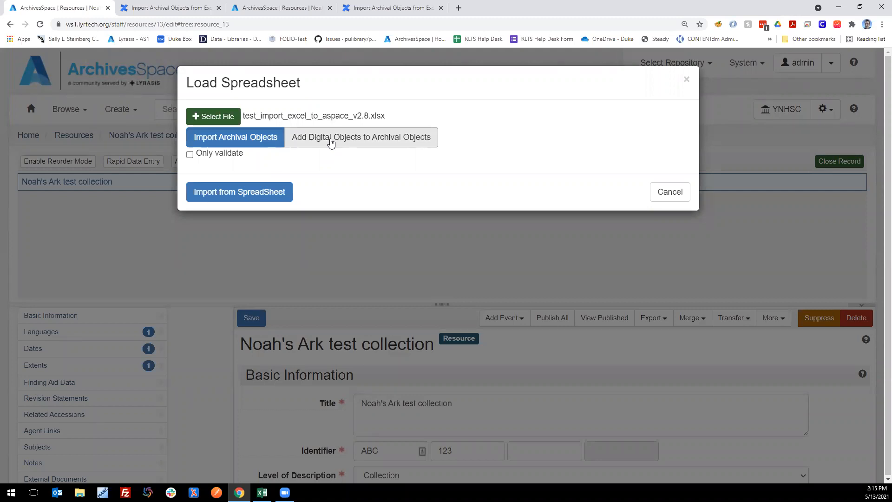
- Look over the help page on importing archival objects from Excel or CSV, and the other instance's Noah's Ark test collection
click(394, 10)
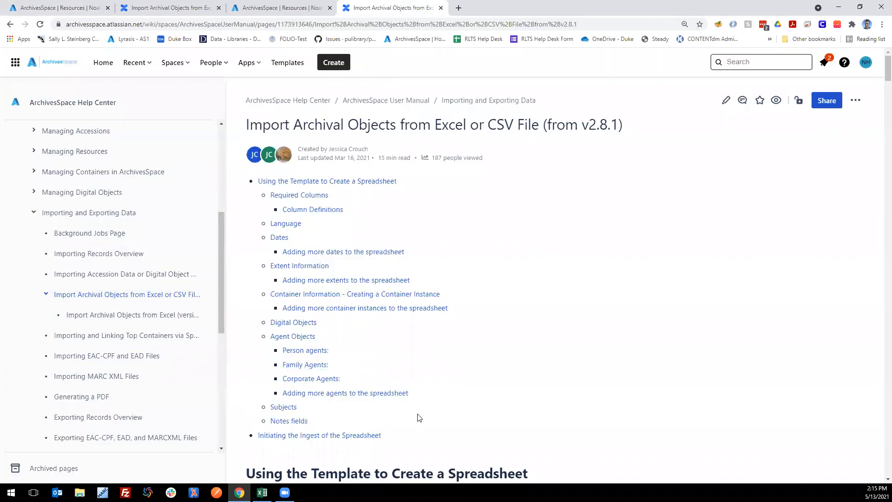
scroll(422, 383, down, 4)
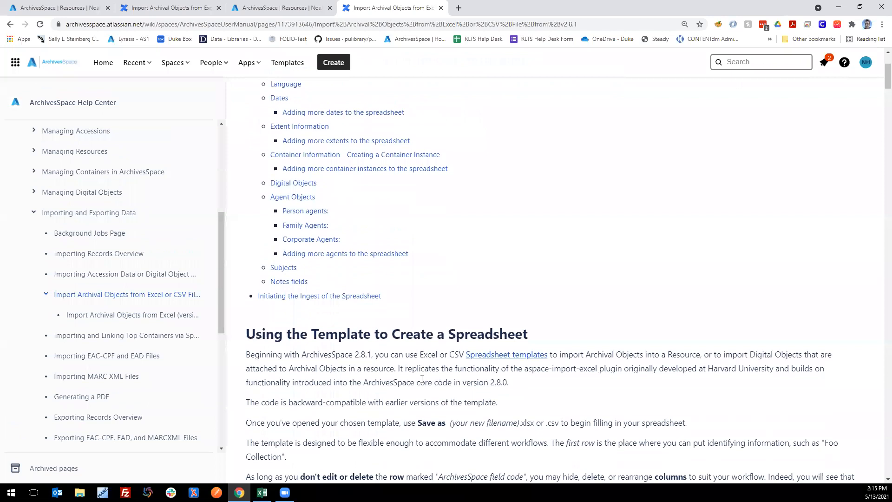
scroll(422, 381, up, 3)
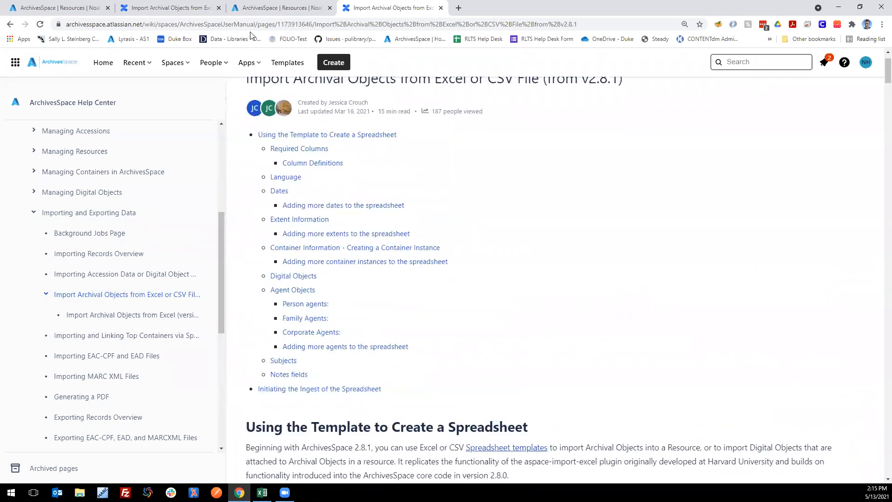
click(259, 7)
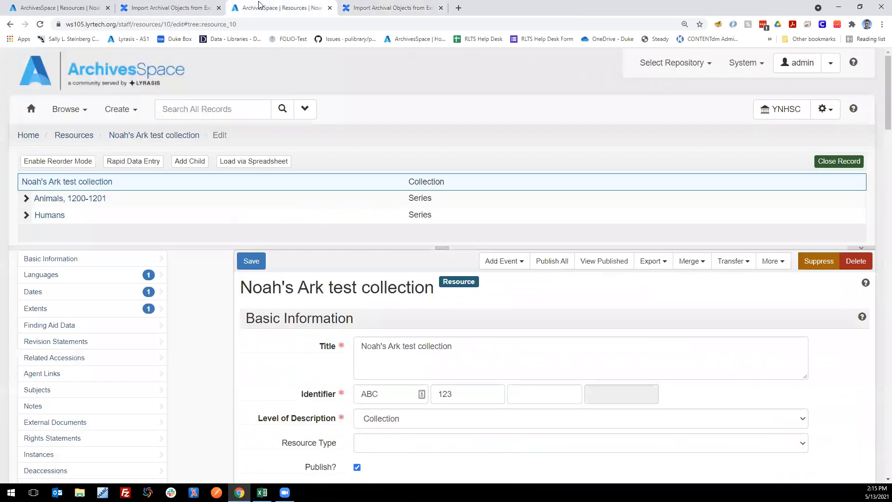
- Return to the Load Spreadsheet dialog, turn off Only validate, and import the archival objects from the spreadsheet
click(50, 9)
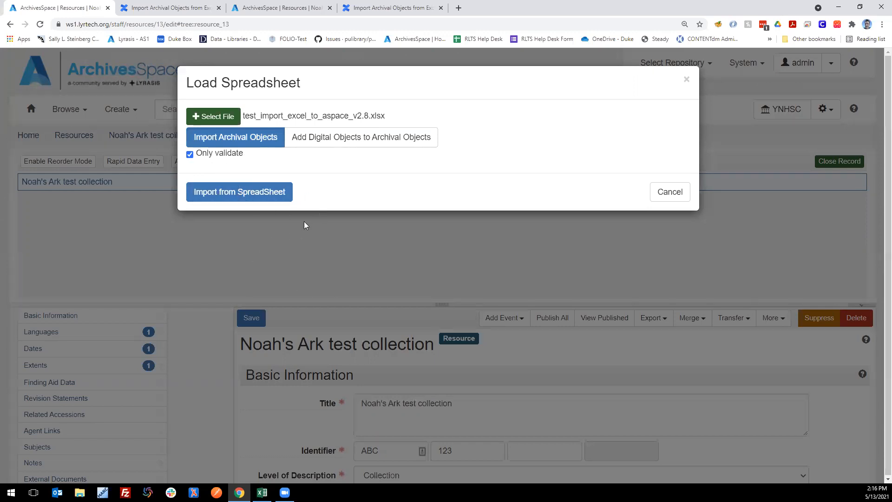
click(189, 154)
click(245, 193)
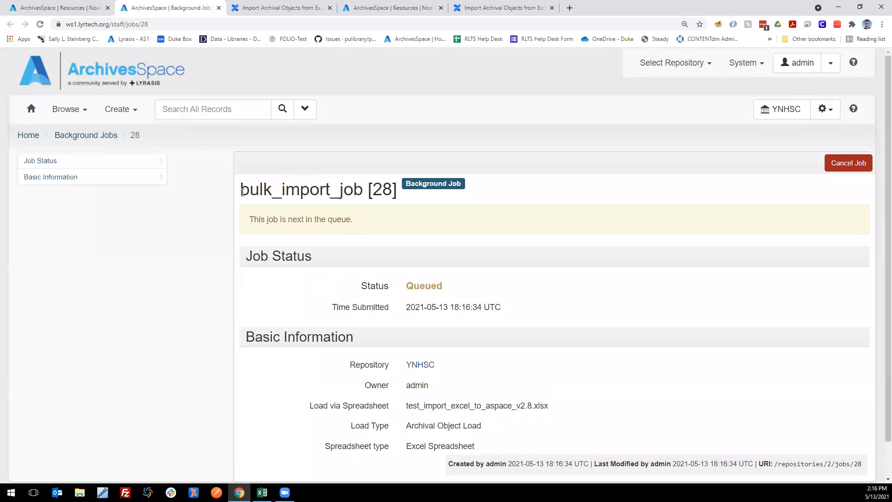
- Follow the bulk import job's status and examine its log of created archival objects and top containers
drag(242, 190, 372, 191)
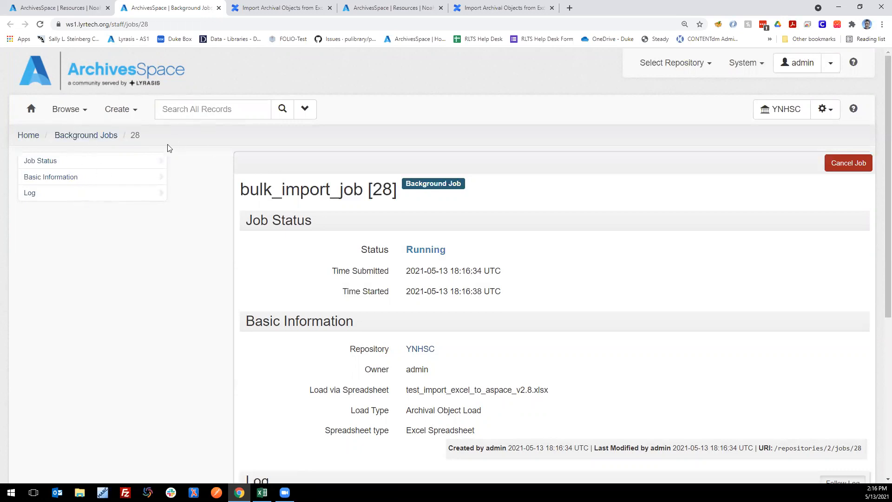
scroll(348, 316, down, 2)
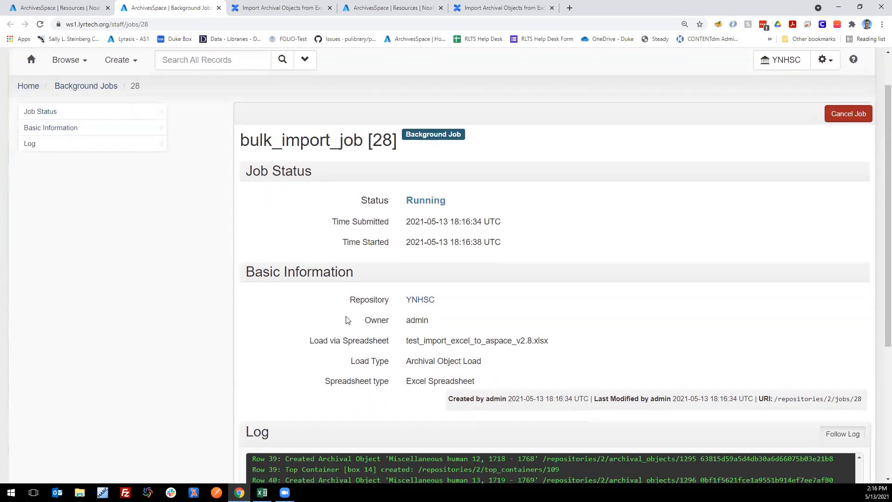
scroll(347, 319, down, 4)
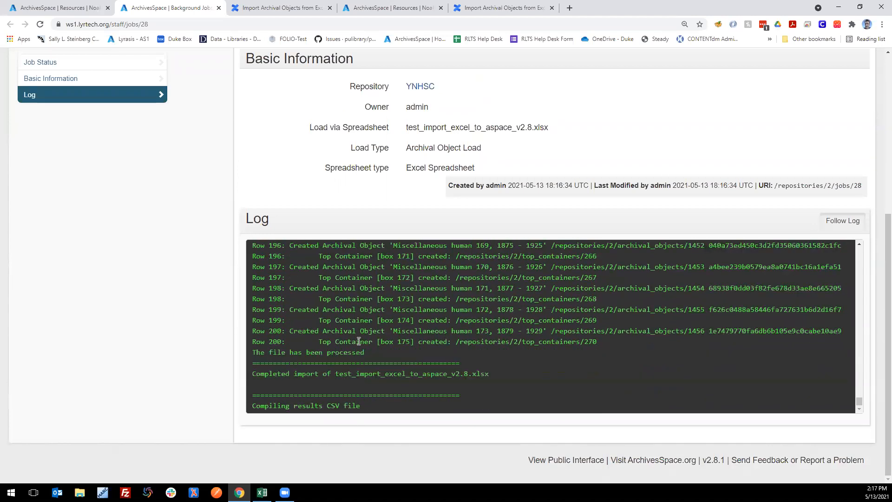
scroll(432, 344, up, 1)
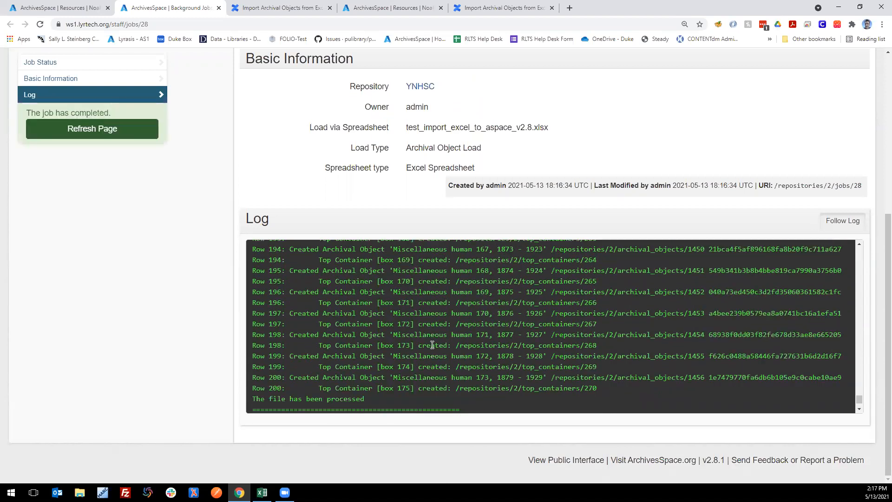
scroll(433, 361, down, 1)
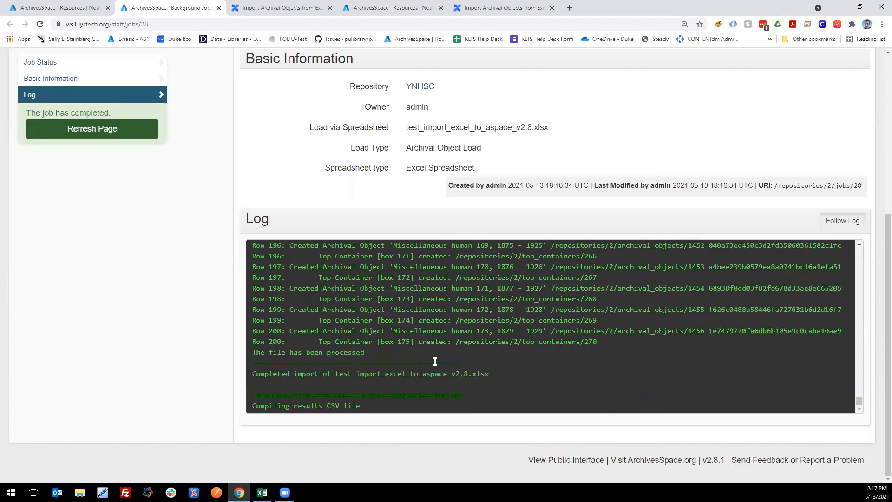
scroll(435, 361, up, 8)
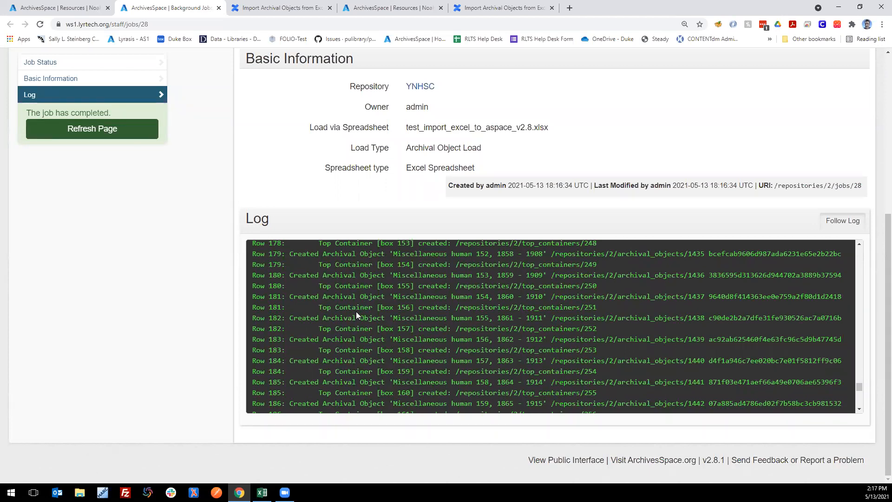
scroll(358, 355, down, 8)
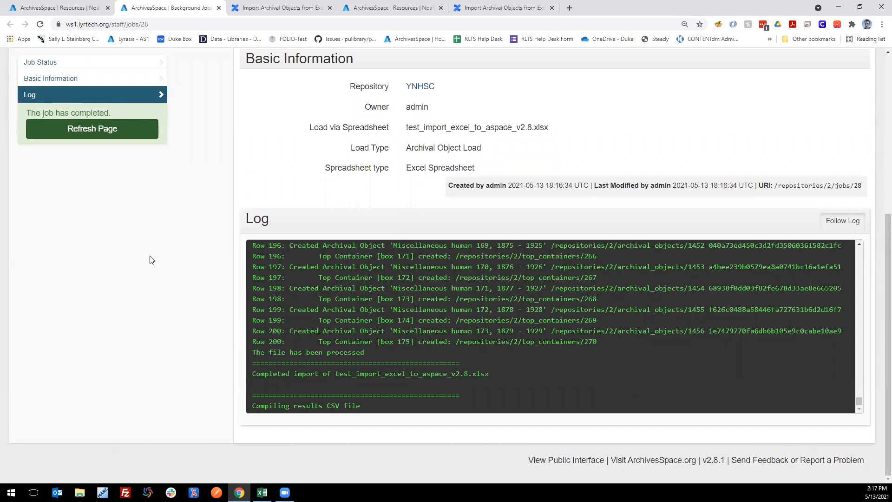
- Refresh the background job page and check its New & Modified Records list
scroll(149, 253, up, 2)
click(93, 132)
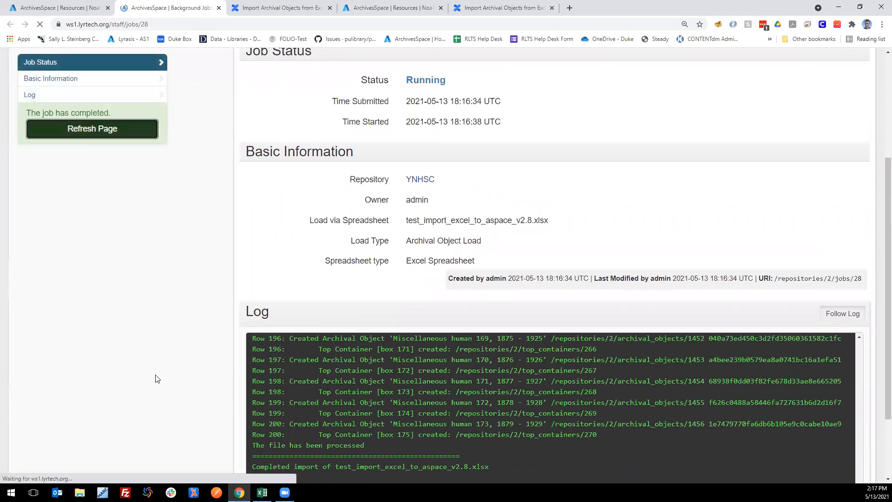
scroll(154, 389, down, 1)
scroll(155, 389, down, 6)
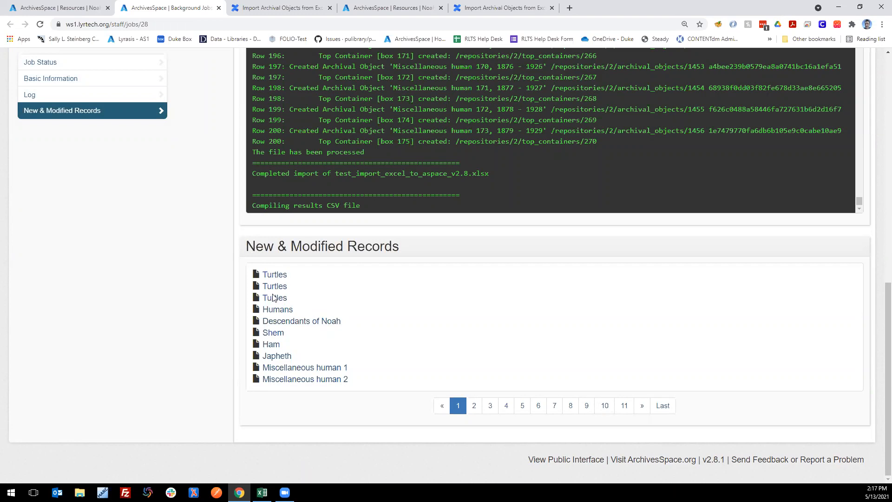
- Open the first Turtles record from the list, collapse the Animals series, and enlarge the collection tree pane
click(277, 275)
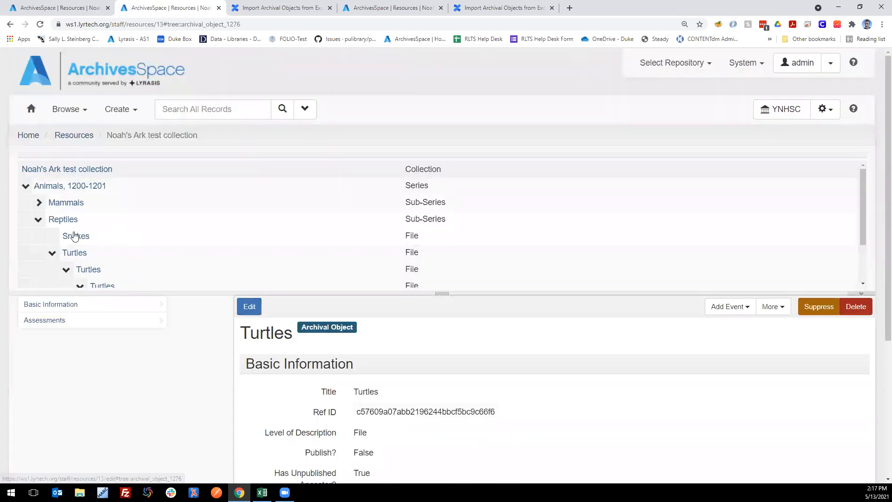
scroll(74, 220, up, 2)
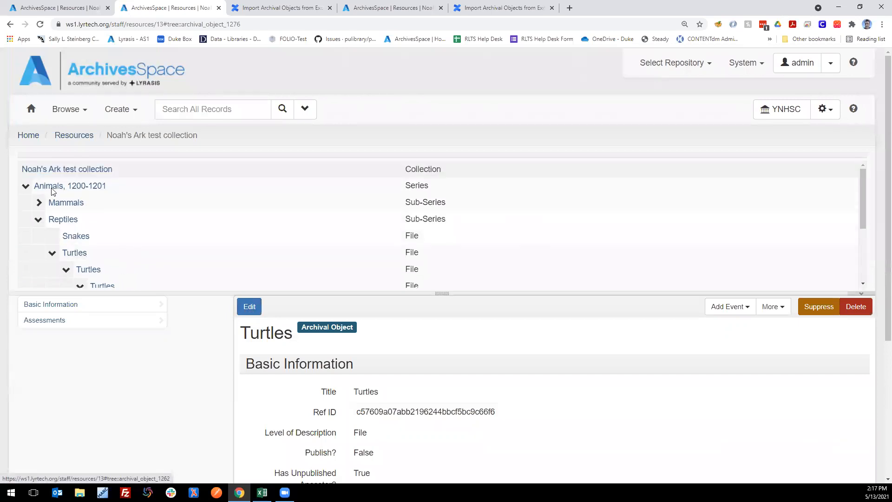
click(27, 187)
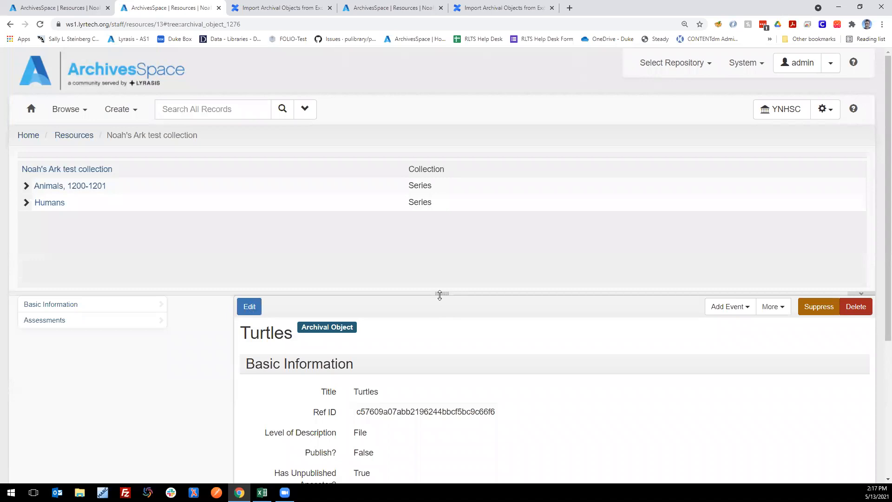
drag(439, 285, 438, 337)
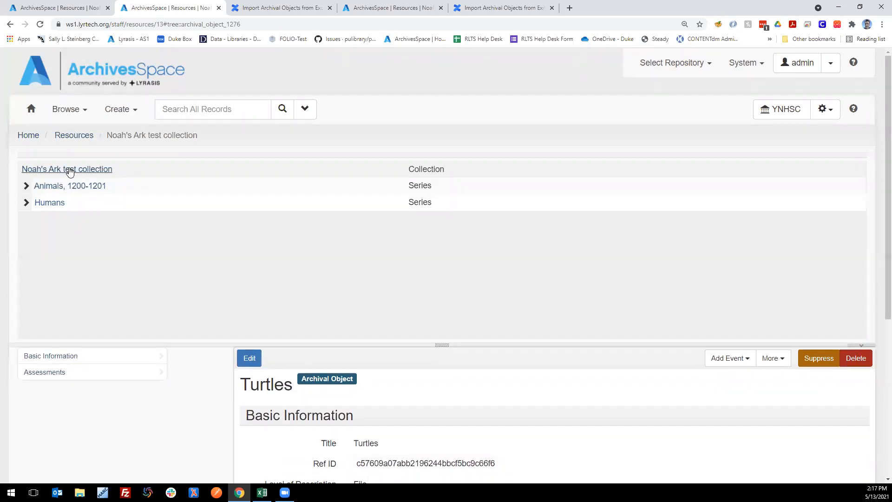
- Expand the Animals series and its Mammals sub-series to examine the imported files and their containers
click(26, 186)
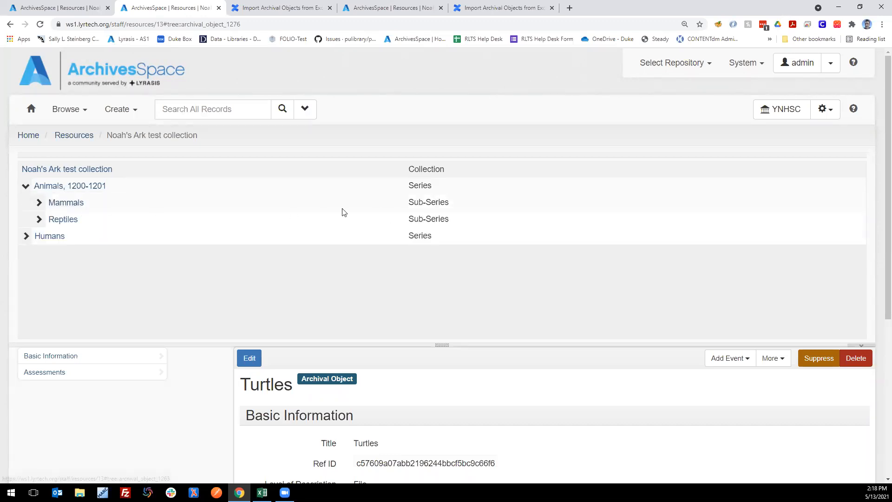
click(37, 203)
scroll(48, 258, down, 1)
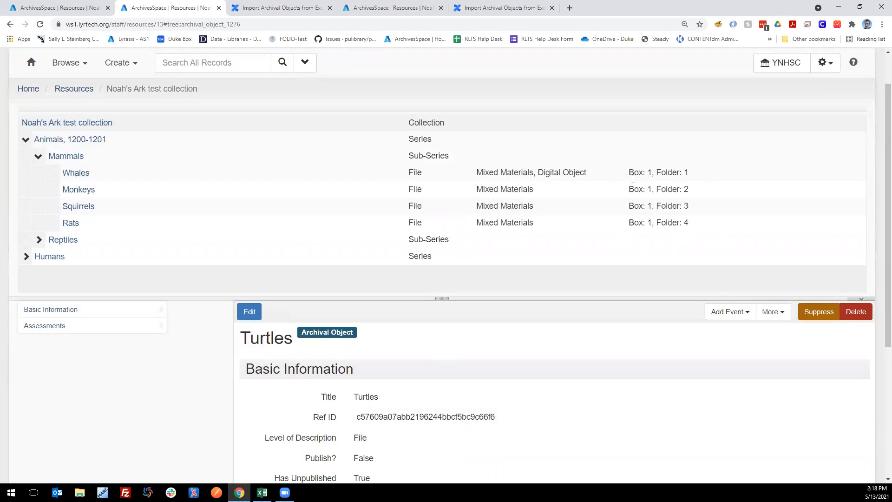
- Open the Whales file record and check its digital object and container under Instances
click(76, 175)
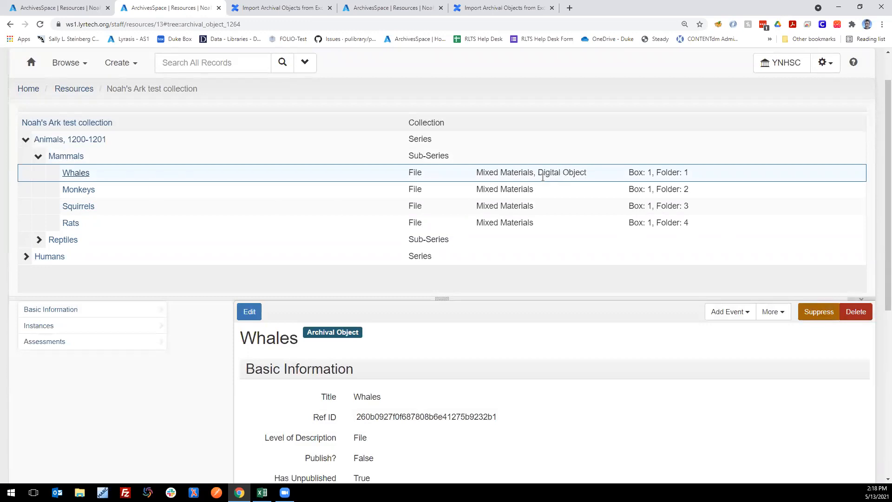
drag(538, 174, 596, 176)
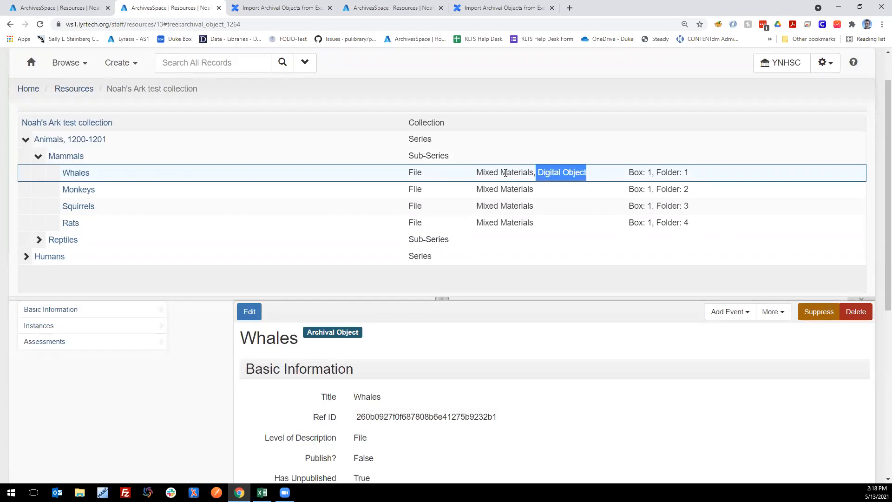
scroll(213, 406, down, 7)
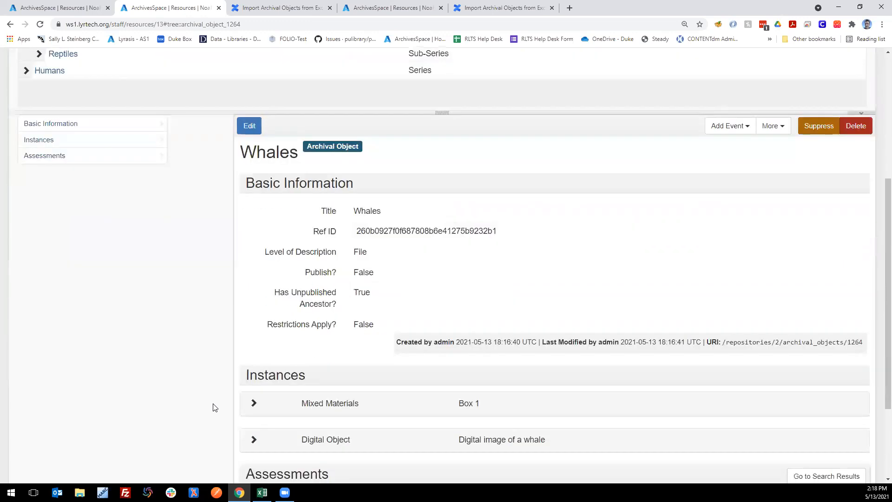
- Expand the Whales record's Digital Object instance and examine its linked digital image of a whale
click(254, 318)
scroll(254, 326, down, 2)
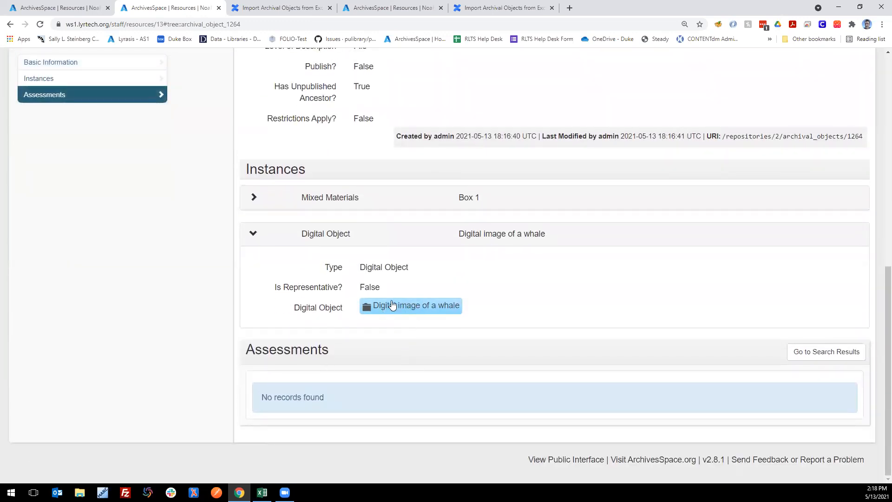
drag(294, 307, 344, 309)
scroll(436, 330, up, 6)
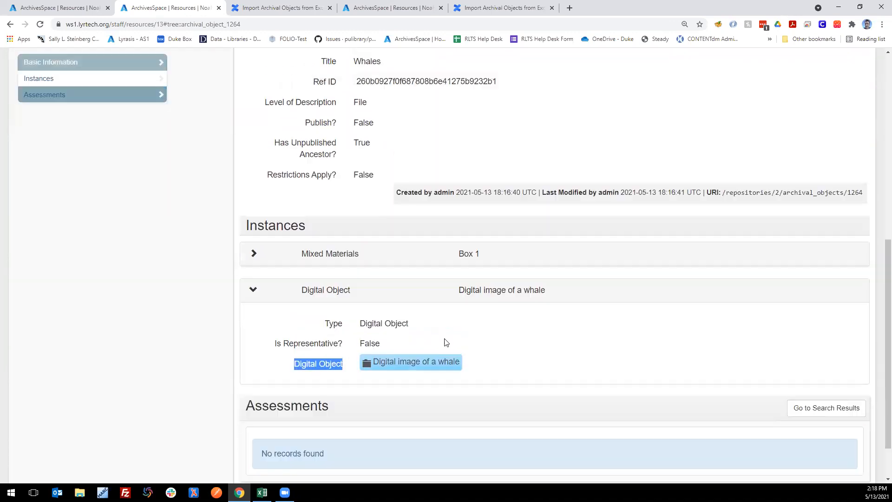
scroll(420, 388, up, 3)
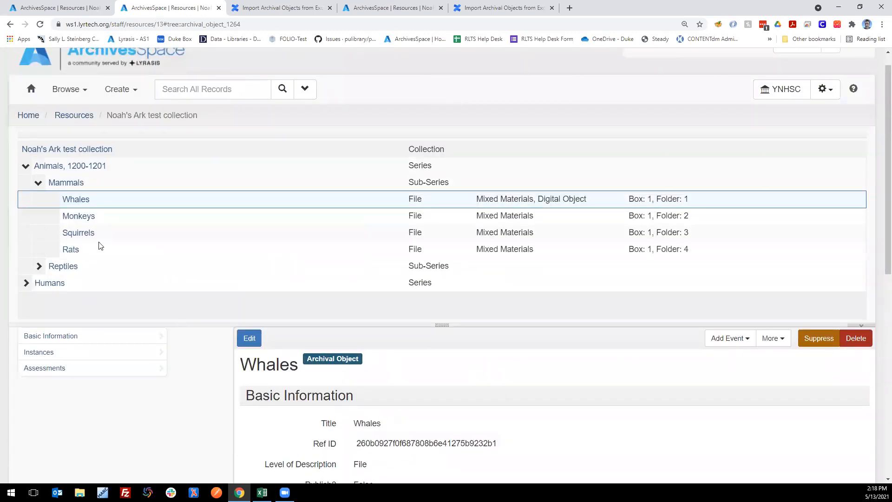
- Collapse the Mammals sub-series and expand the Reptiles sub-series in the collection tree
click(38, 182)
click(38, 199)
scroll(44, 225, down, 1)
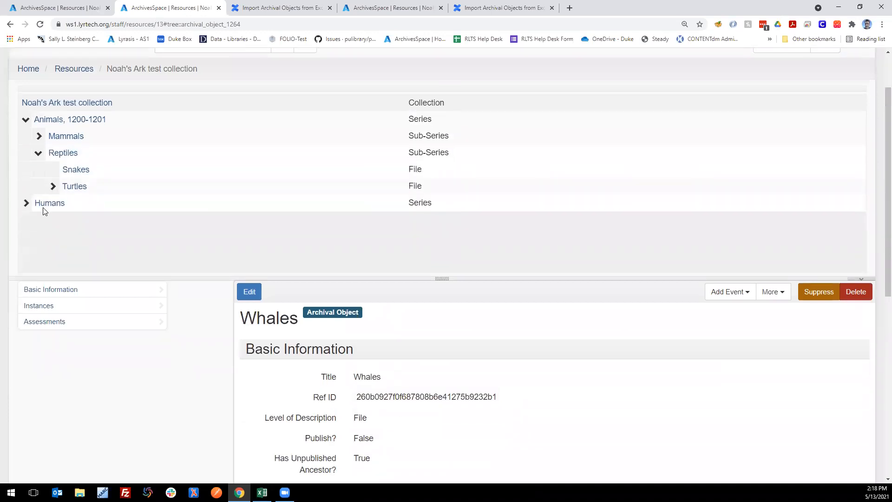
- Expand every nested Turtles level under Reptiles down to the lowest item, enlarging the tree pane to show the hierarchy
click(53, 186)
click(66, 203)
click(79, 219)
scroll(77, 232, down, 1)
click(93, 190)
click(109, 207)
scroll(444, 221, down, 1)
drag(442, 230, 442, 330)
click(122, 223)
click(136, 240)
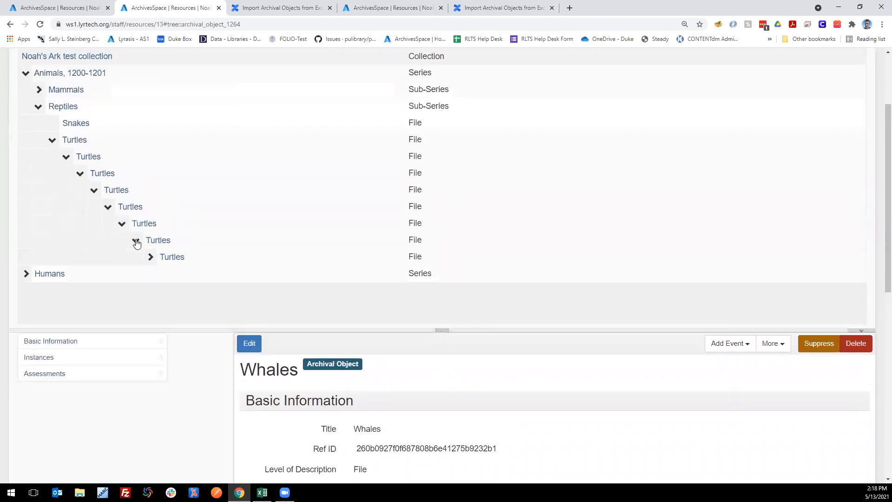
click(149, 257)
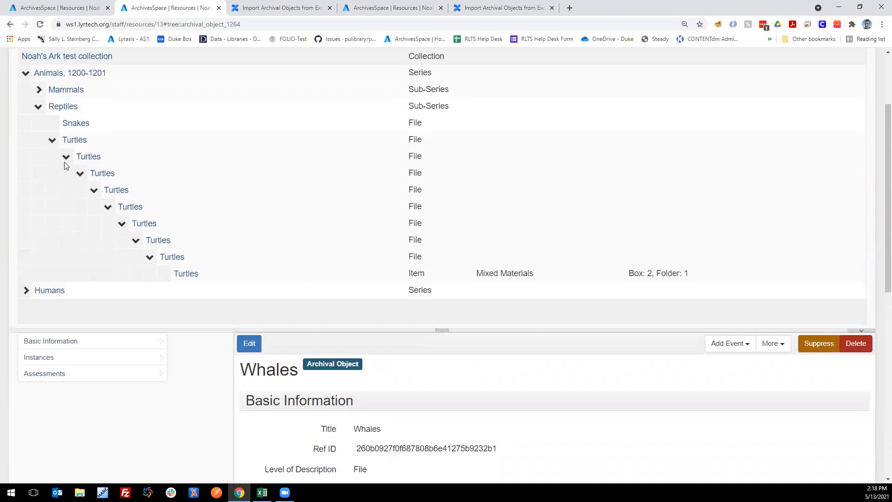
- Switch to the Excel template to check the Hierarchical Relationship values in rows 12 to 19, and return to ArchivesSpace in Chrome
click(262, 492)
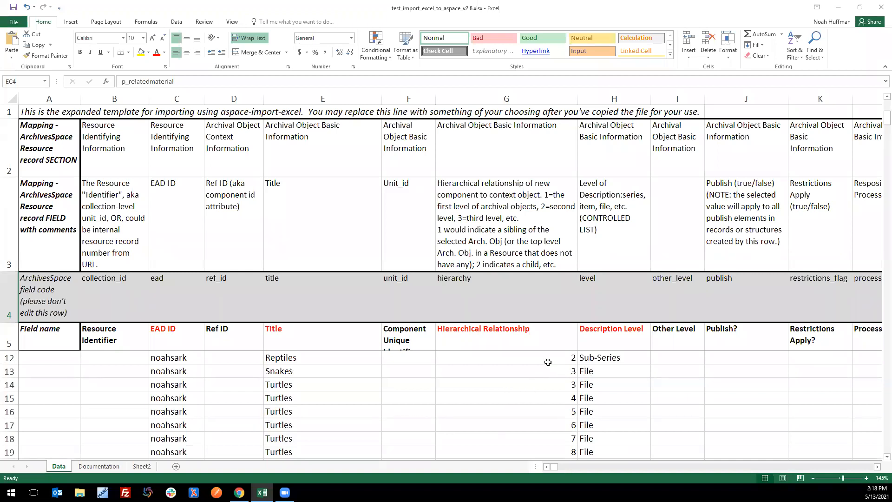
drag(548, 361, 549, 451)
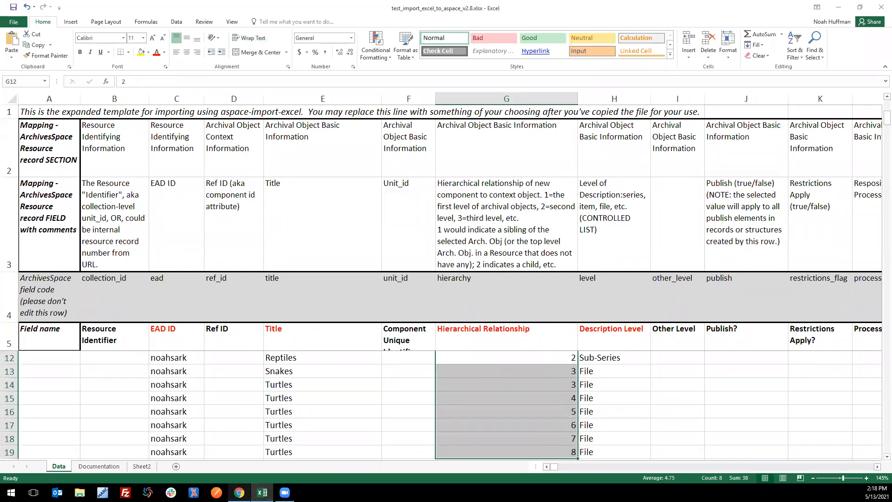
click(239, 492)
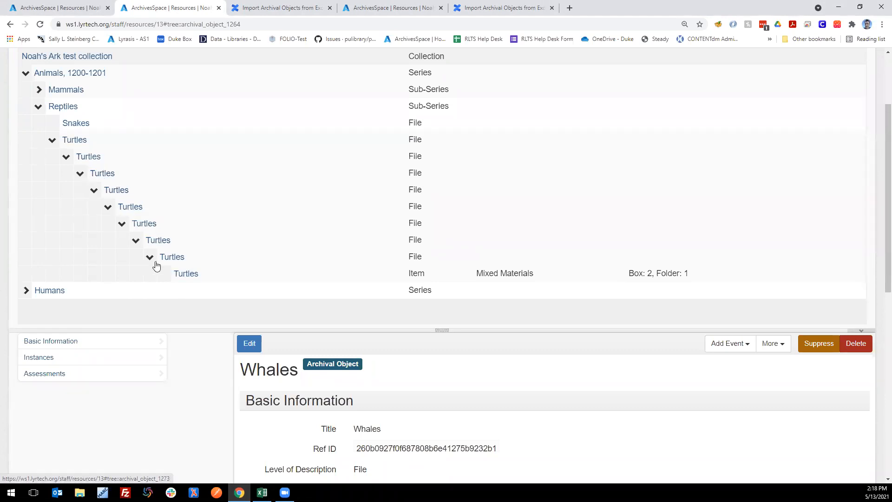
- Expand the Humans series and its Descendants of Noah sub-series in an enlarged tree pane, and examine the files and their boxes
click(26, 290)
drag(440, 339, 400, 473)
click(39, 307)
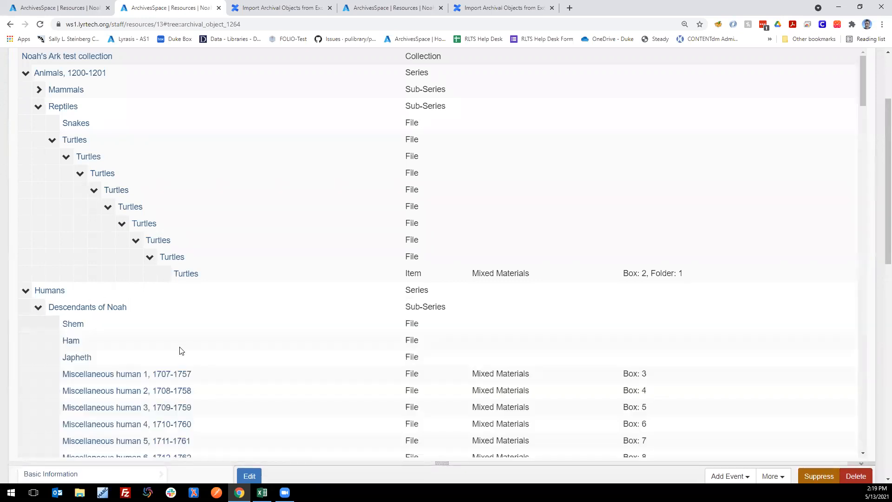
scroll(181, 346, down, 5)
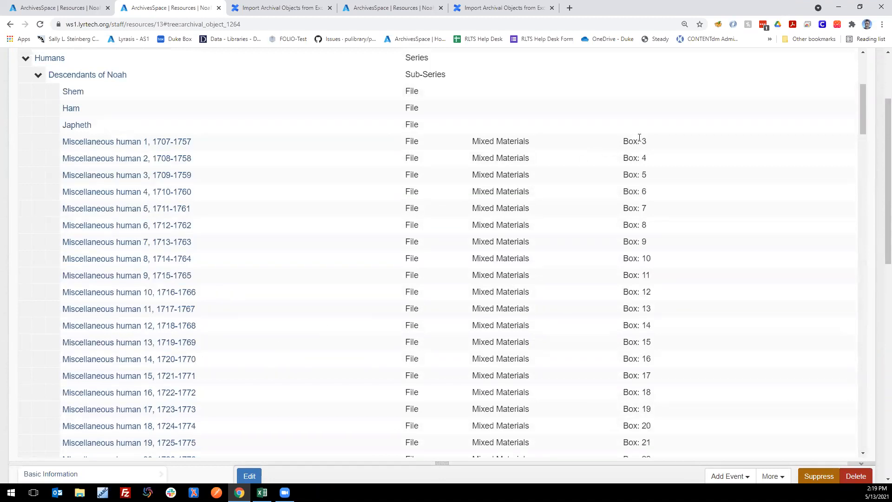
scroll(631, 385, down, 3)
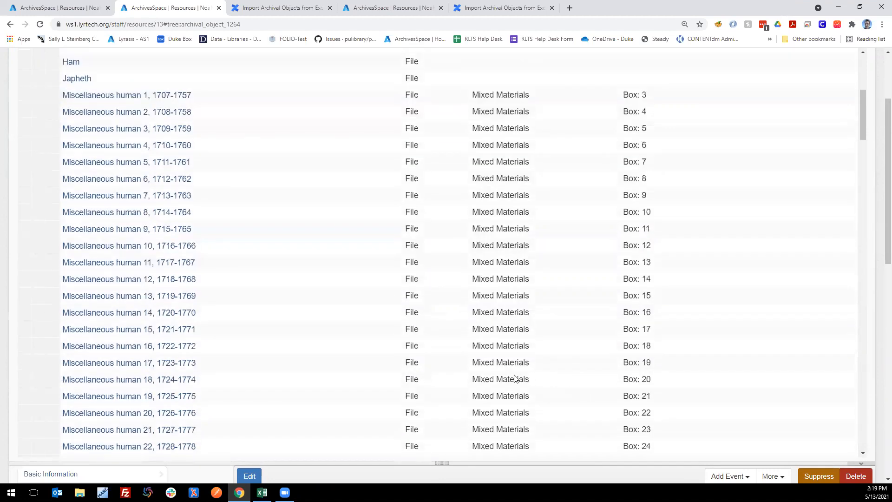
scroll(173, 339, up, 5)
scroll(173, 339, up, 3)
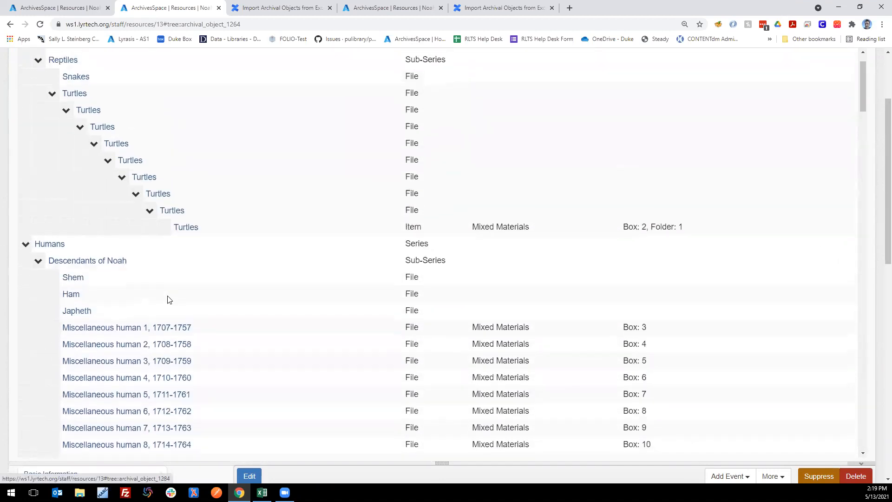
- Open the Animals series record, shrink the tree pane, and examine the basic information, dates and extents
click(51, 76)
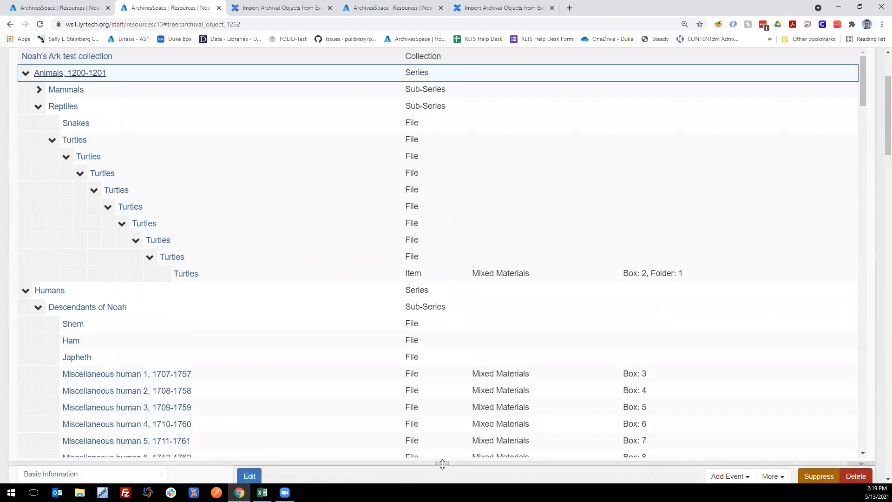
drag(442, 458, 436, 133)
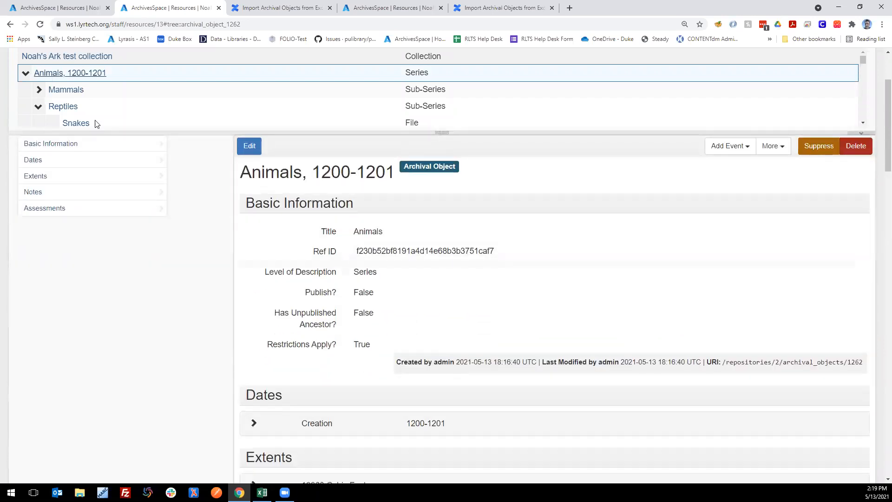
scroll(163, 351, down, 4)
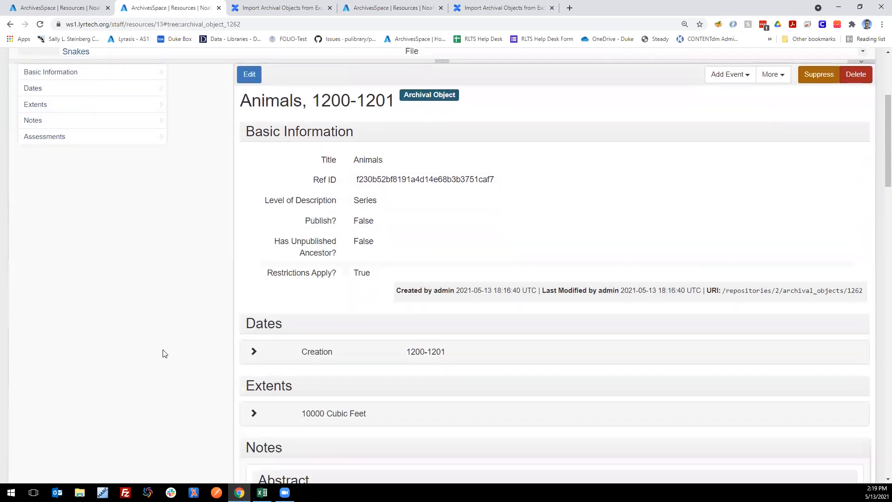
scroll(163, 352, down, 2)
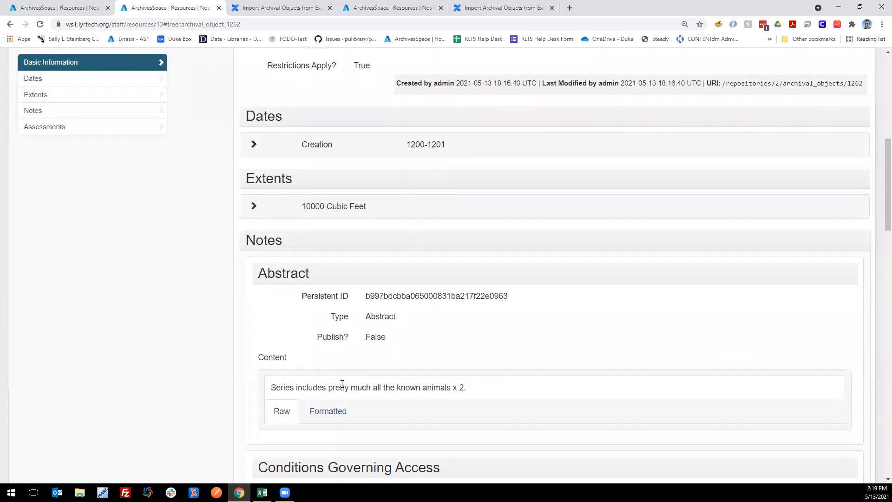
- Review the Animals series notes from Abstract and Conditions Governing Access through Arrangement, Scope and Contents, and Separated Materials
drag(331, 388, 466, 389)
scroll(173, 393, down, 5)
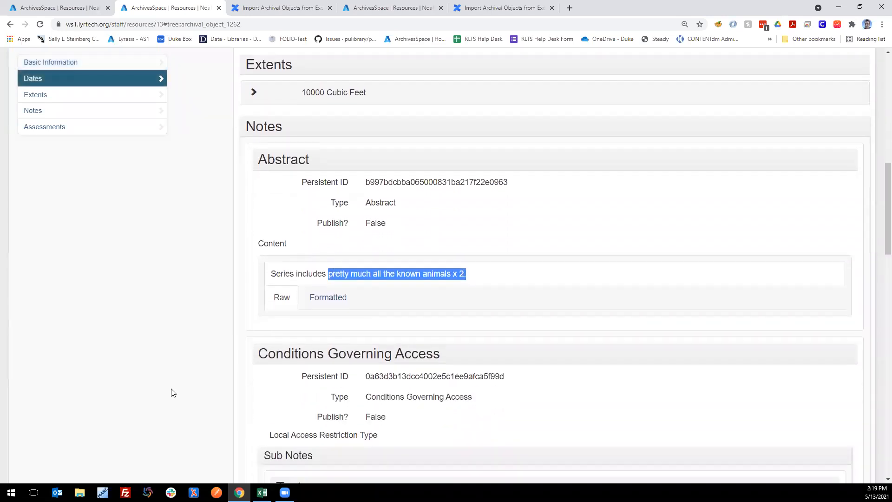
scroll(173, 392, down, 3)
drag(373, 258, 607, 261)
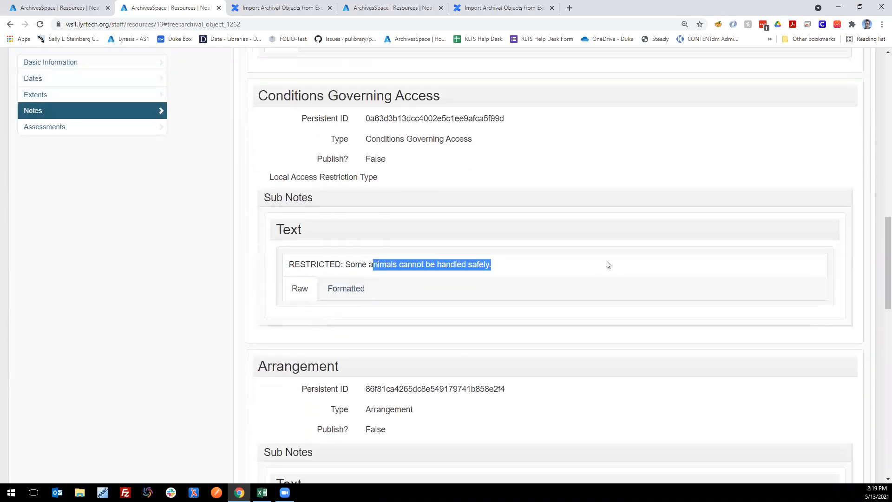
scroll(240, 413, down, 2)
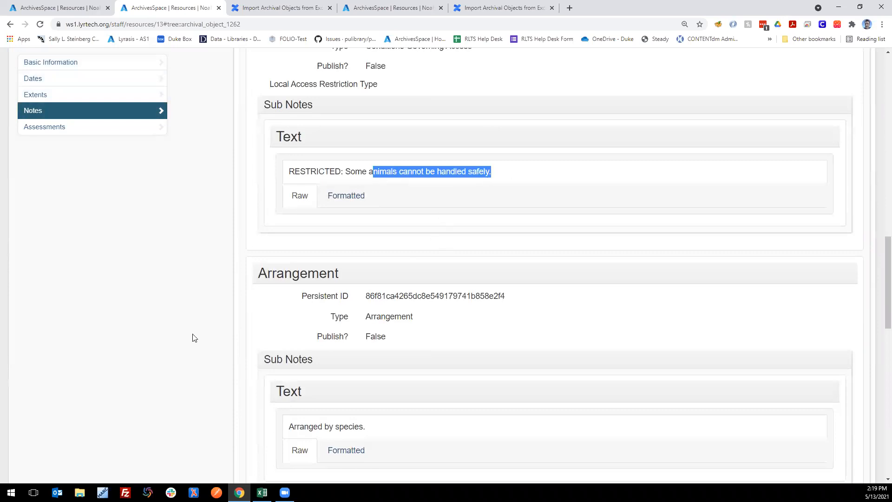
scroll(173, 418, down, 5)
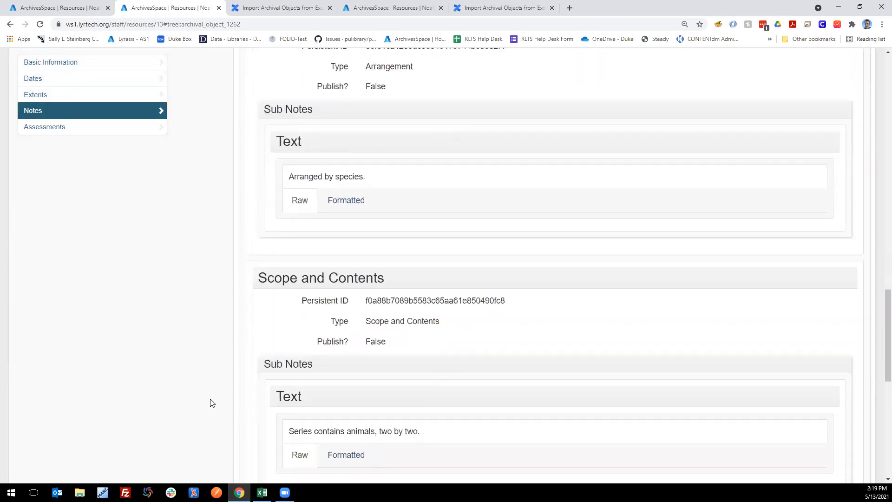
scroll(211, 409, down, 9)
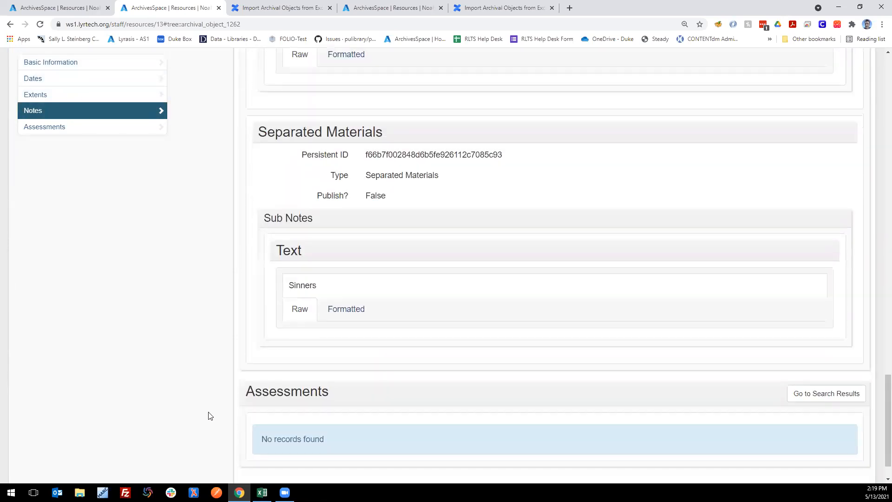
scroll(211, 416, down, 1)
scroll(210, 416, up, 20)
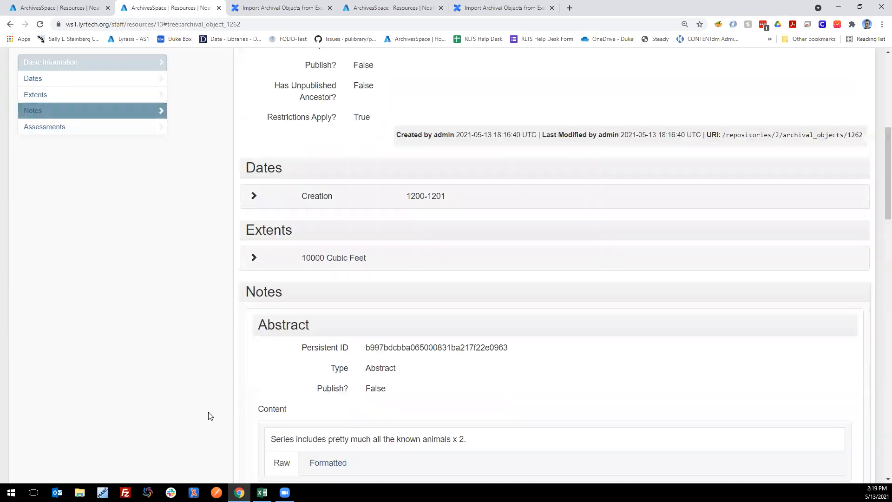
scroll(211, 415, up, 8)
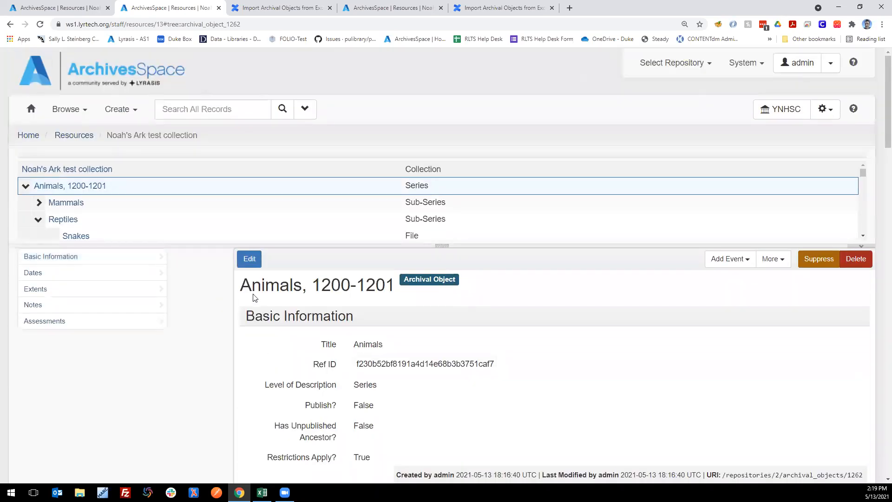
- Collapse the Turtles, Reptiles, Humans and Animals branches and resize the tree pane to fit the two series
drag(443, 245, 442, 352)
click(51, 255)
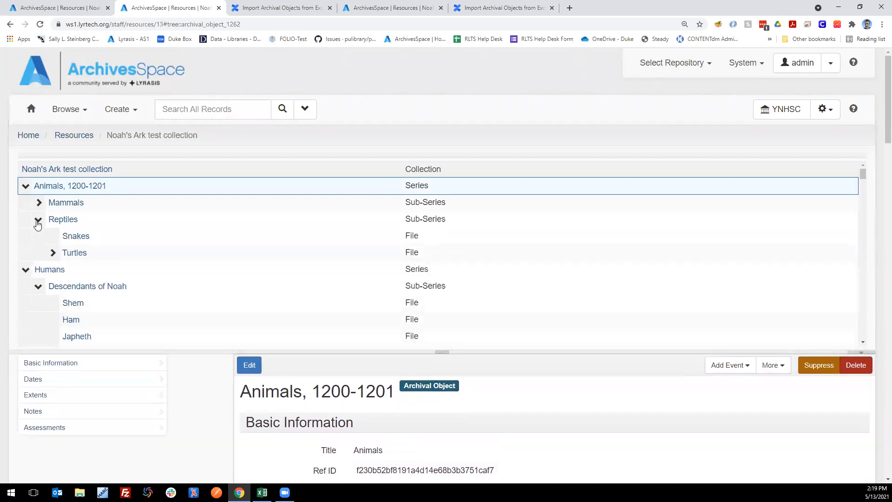
click(38, 220)
click(25, 236)
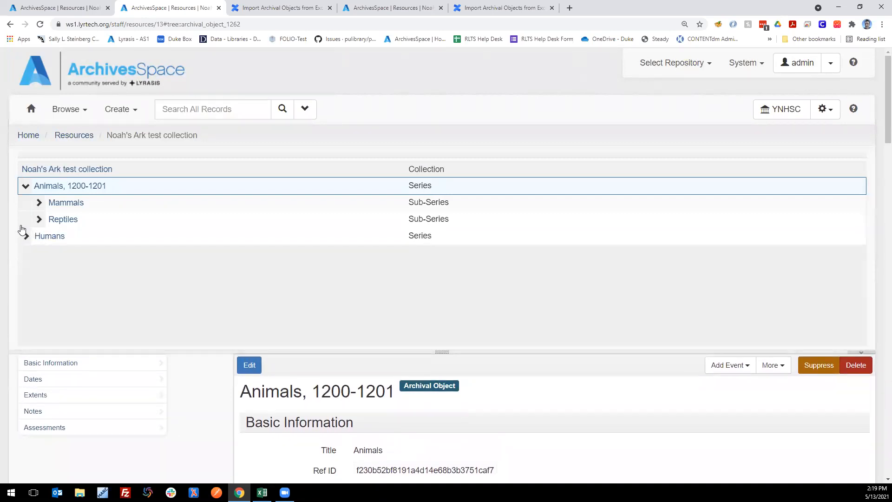
click(26, 187)
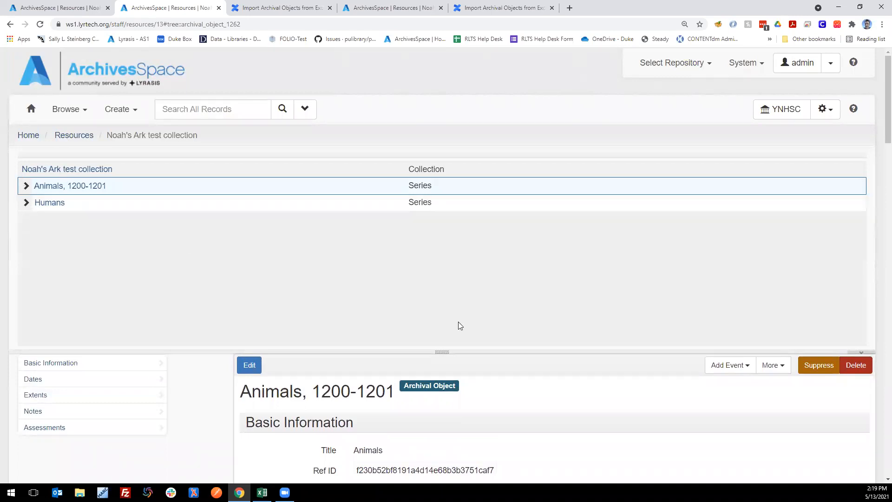
drag(438, 352, 435, 245)
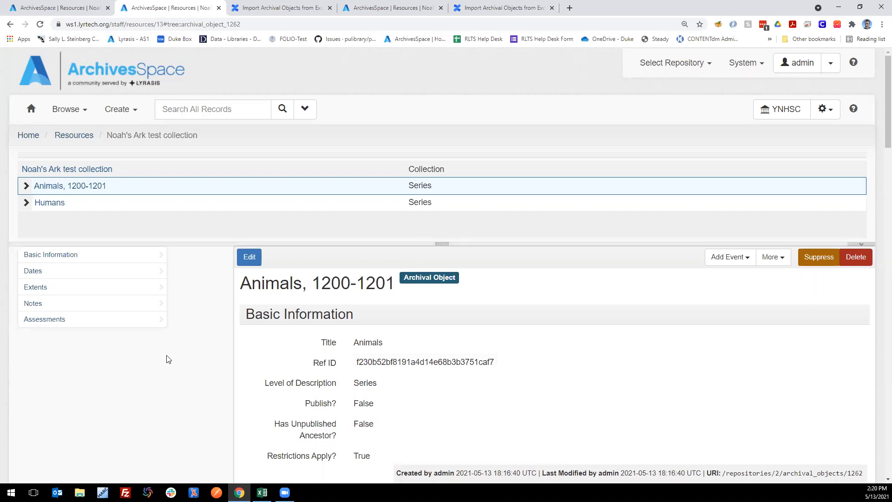
drag(443, 241, 439, 239)
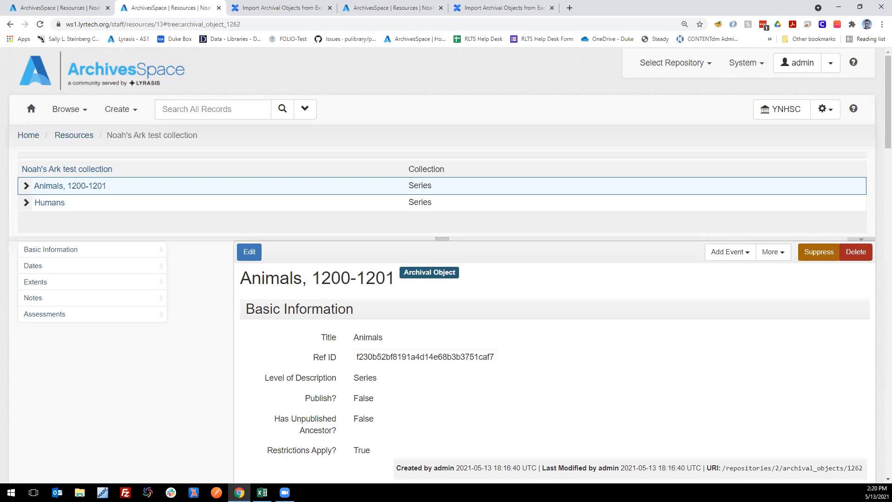
- Browse the repository's resources and open the Noah's Ark test collection for editing
click(31, 109)
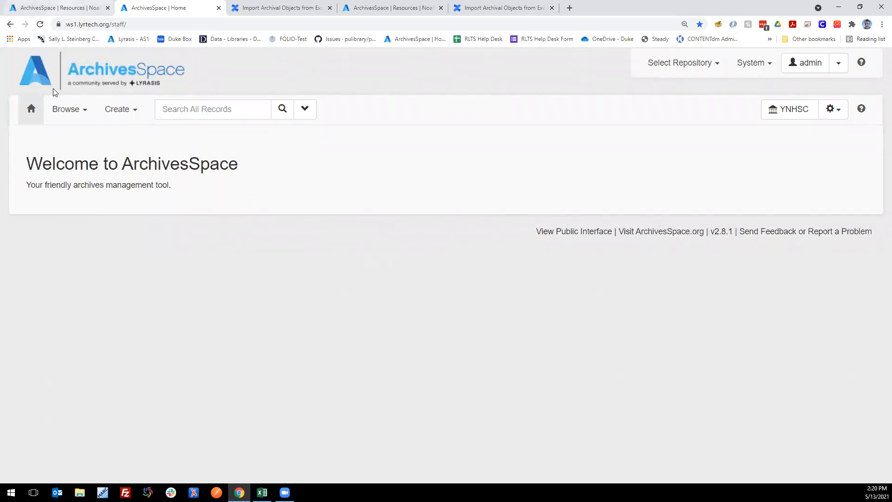
click(66, 110)
click(74, 149)
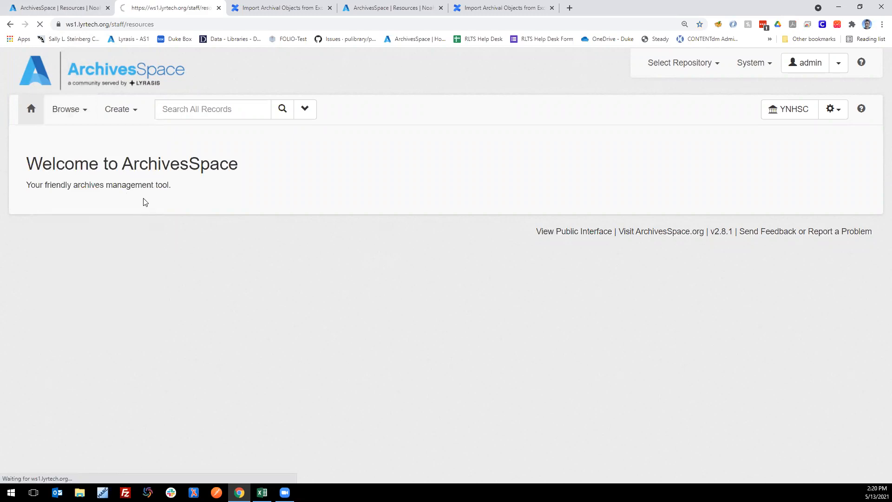
scroll(367, 379, down, 4)
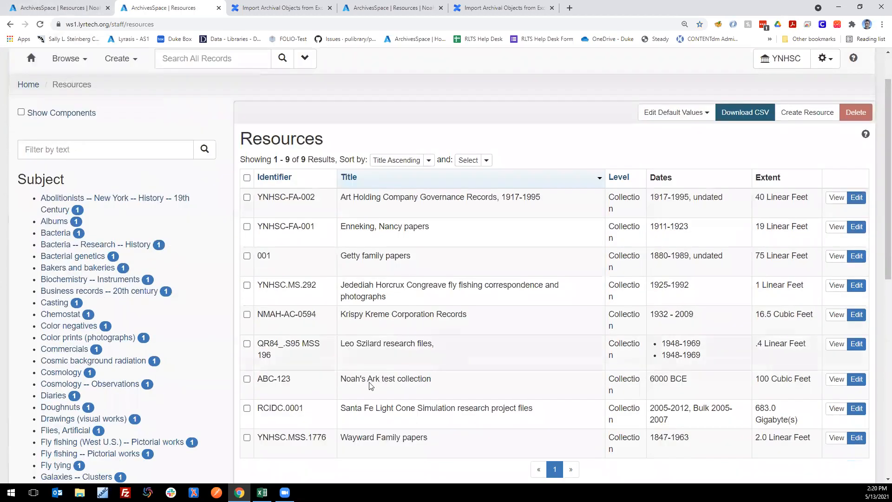
click(855, 245)
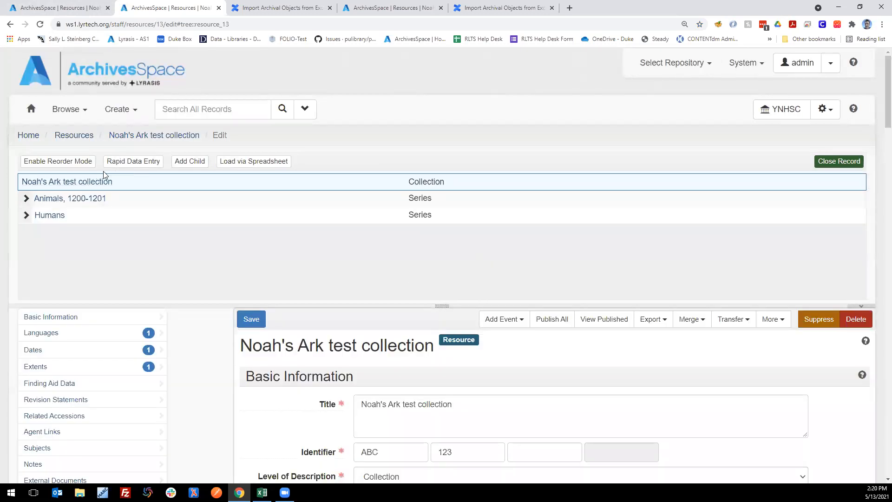
- Add a child archival object titled Birds to the Noah's Ark test collection, set its level of description to Series, and save it
click(188, 162)
click(405, 403)
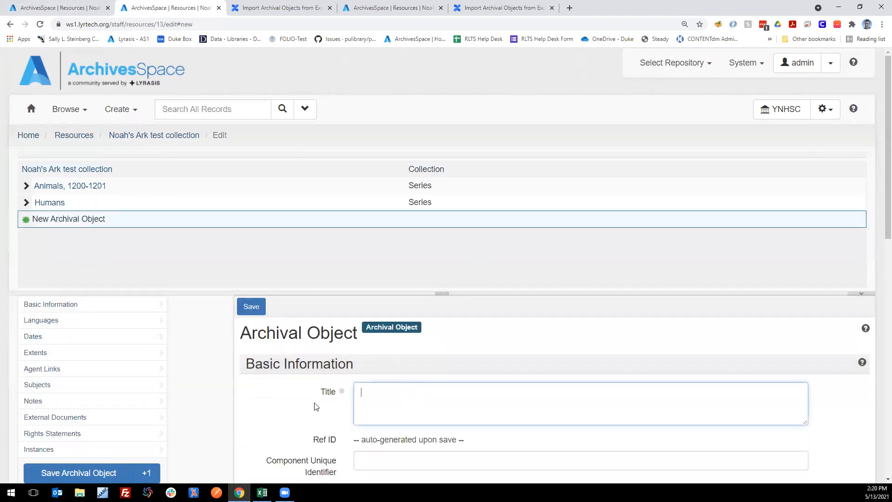
click(251, 310)
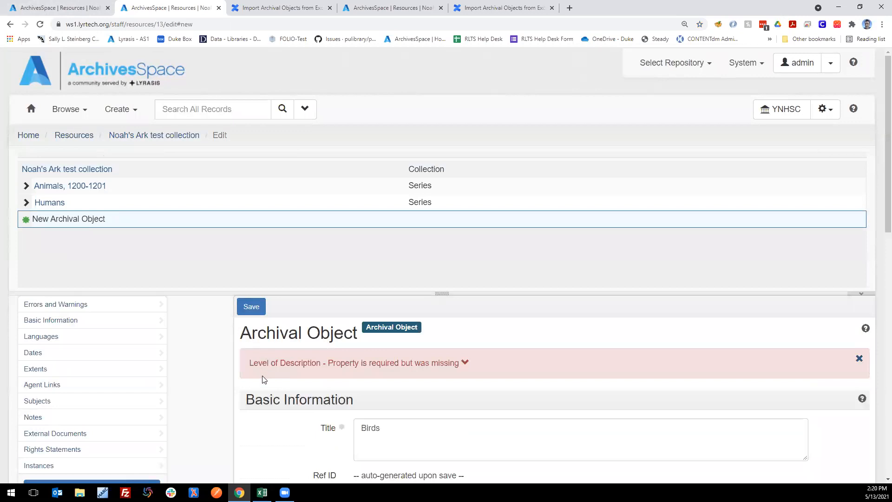
scroll(370, 408, down, 2)
click(370, 435)
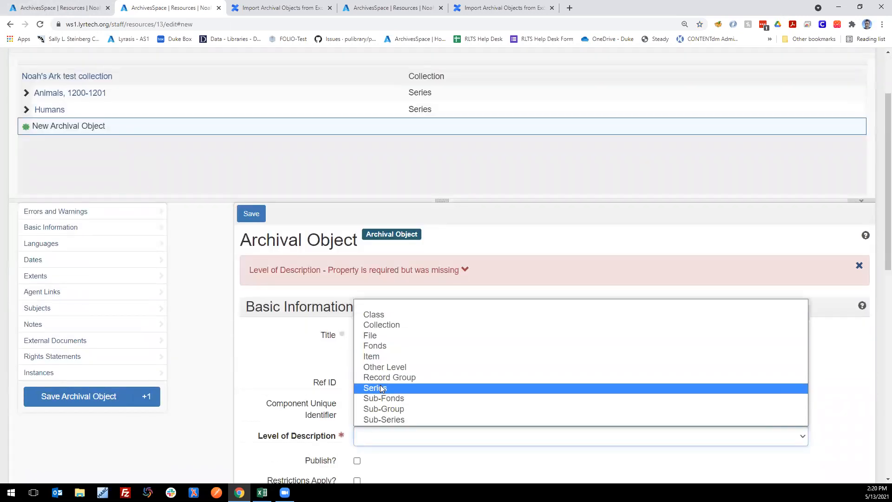
click(372, 384)
click(253, 216)
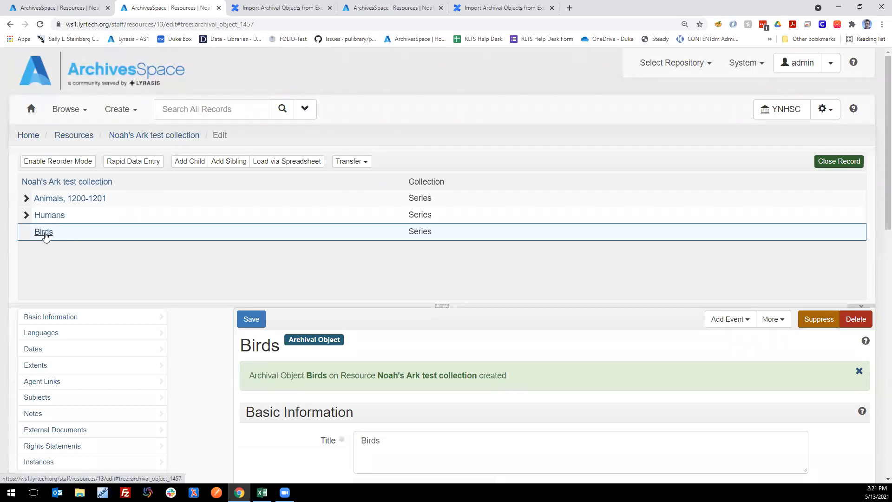
- View the spreadsheet loading options for the Birds series and close them without importing
click(292, 163)
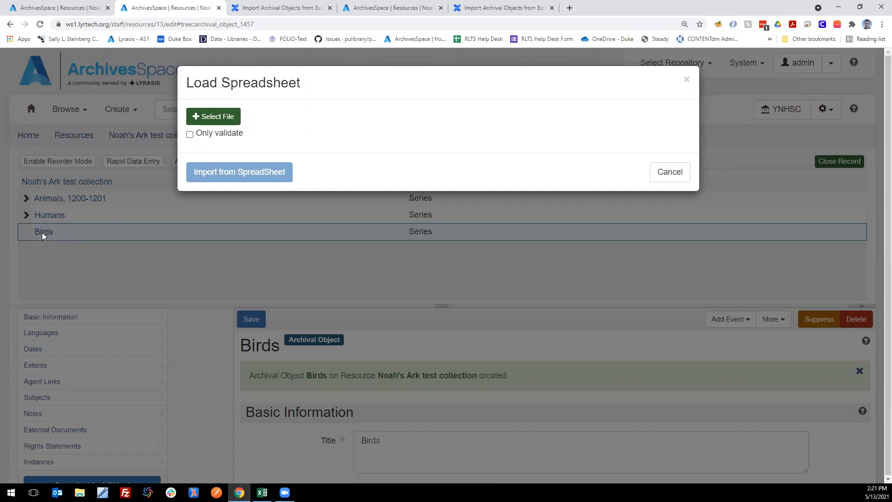
click(670, 172)
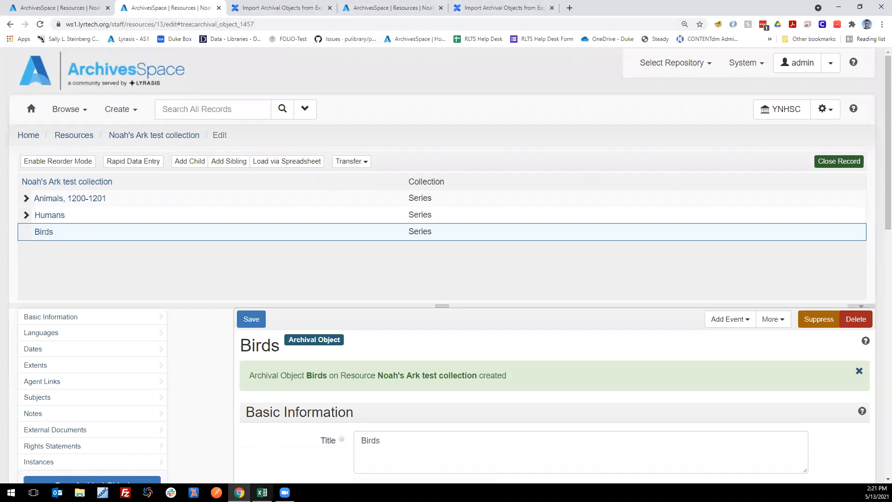
- Switch to the import template in Excel and examine the Hierarchical Relationship column and its mapping comment in row 3
mouse_move(262, 492)
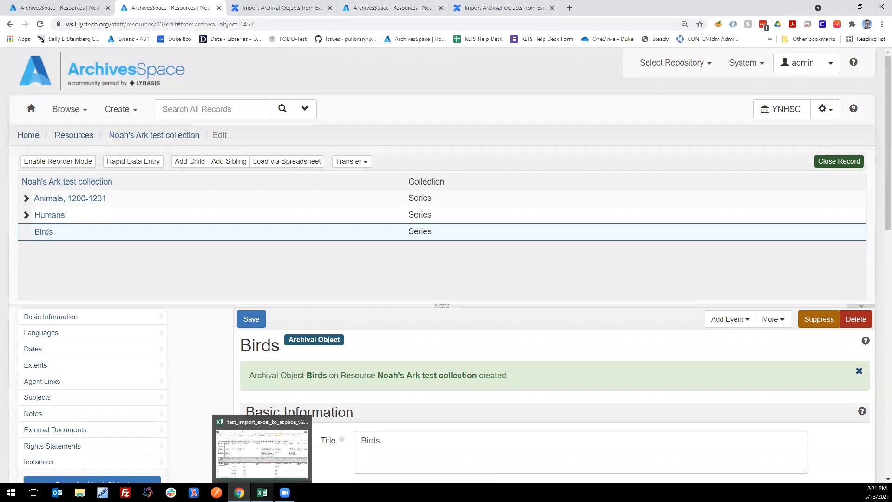
click(272, 8)
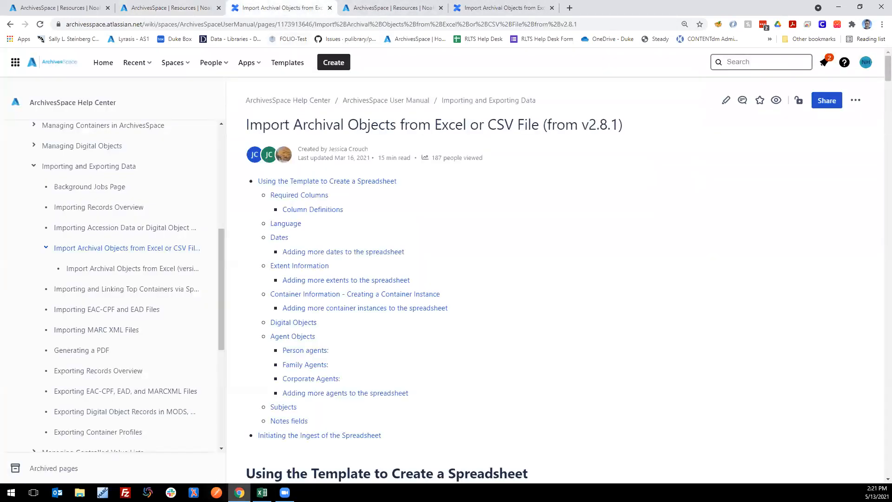
click(261, 493)
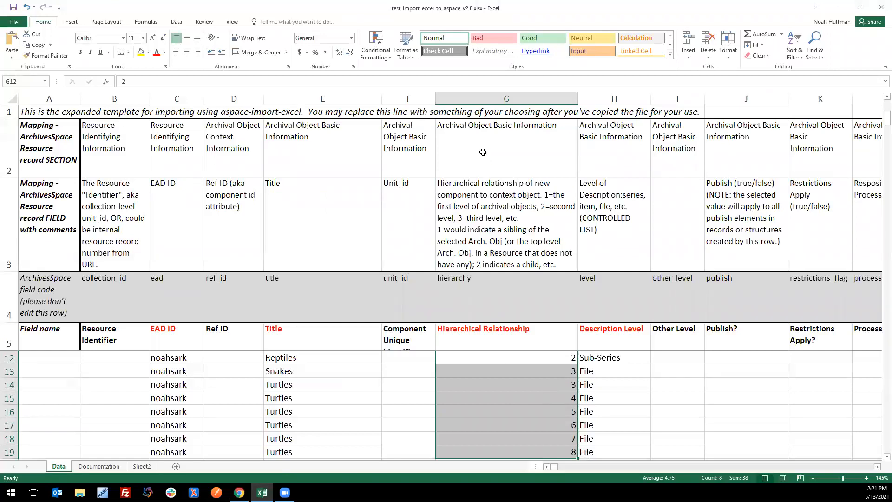
click(488, 98)
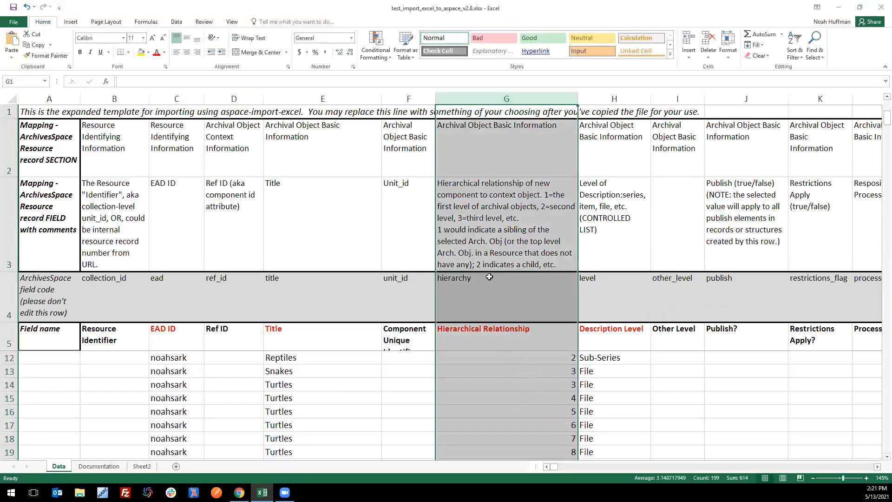
double_click(465, 195)
drag(440, 181, 570, 264)
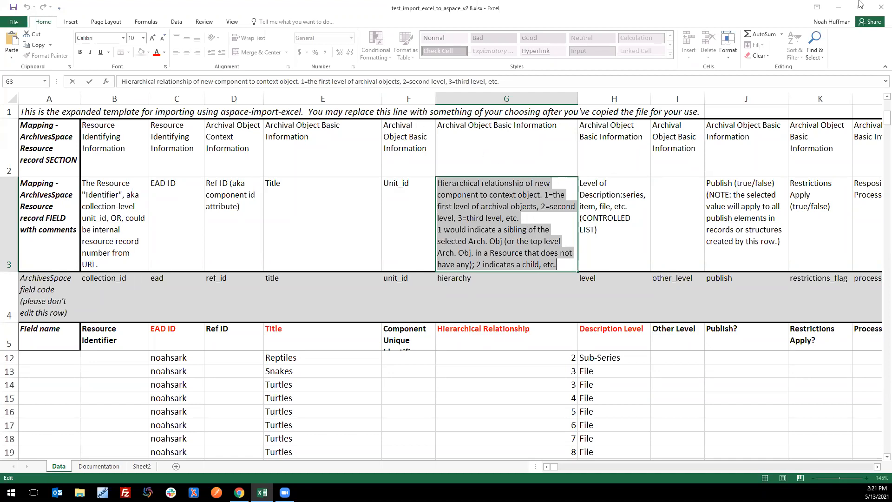
click(838, 6)
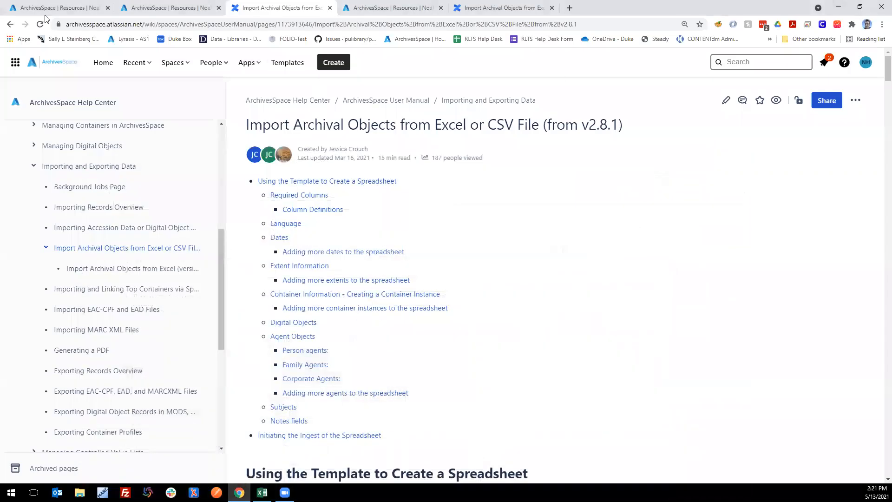
- Return to the Birds record in ArchivesSpace and shorten the tree pane to fit the three series
mouse_move(239, 493)
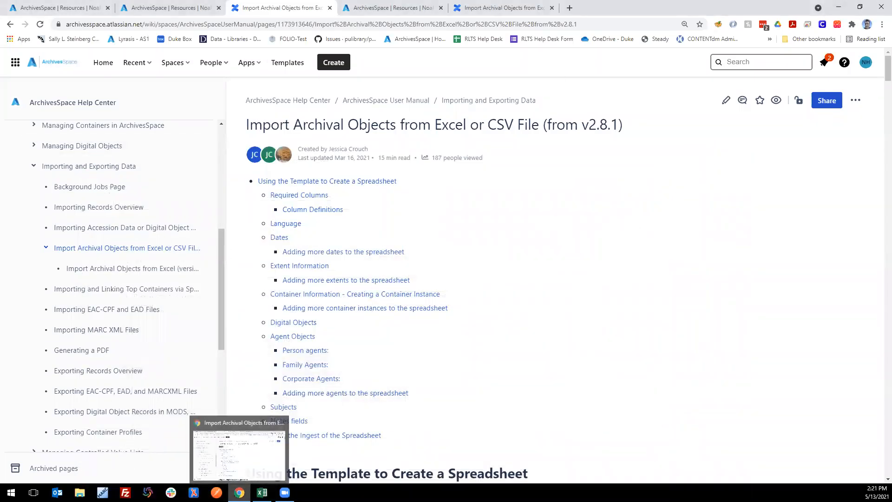
click(167, 8)
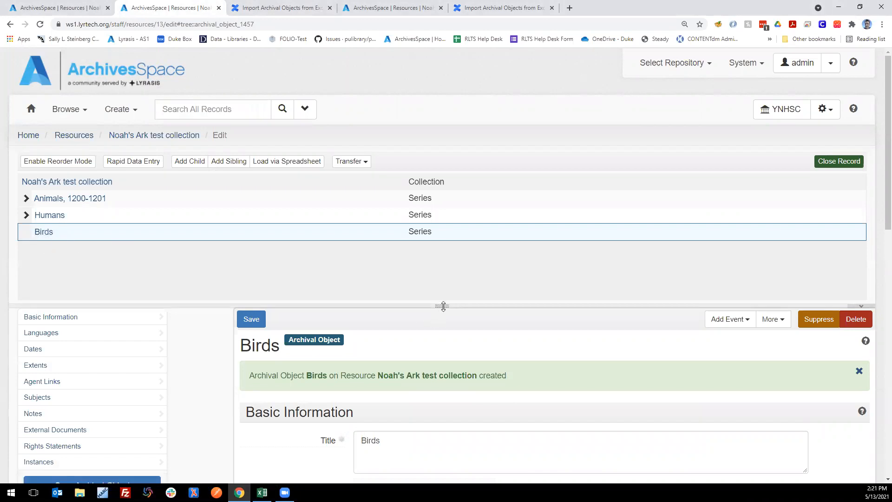
drag(442, 305, 441, 330)
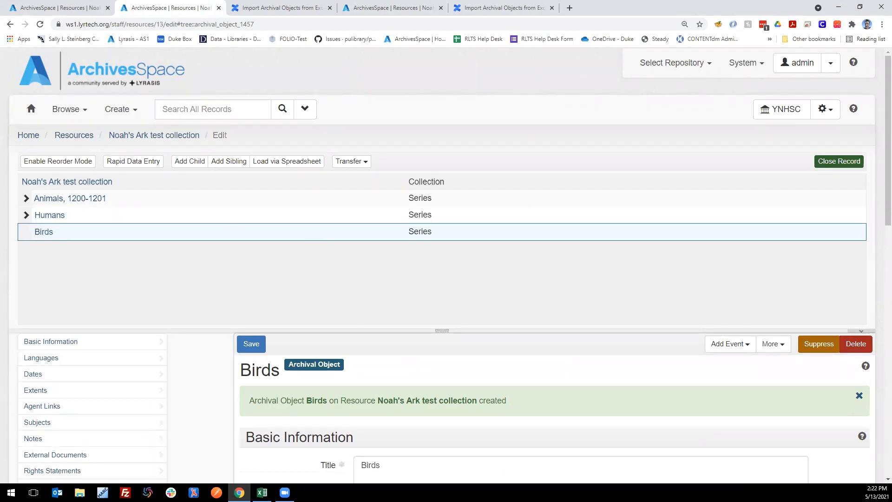
drag(440, 330, 440, 281)
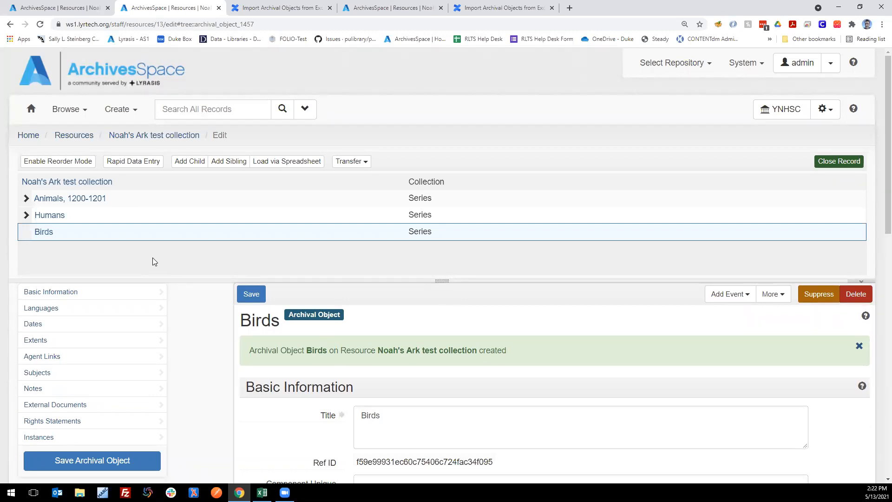
- In the Excel import template, try to set the hierarchical relationship of Descendants of Noah to 0
mouse_move(262, 493)
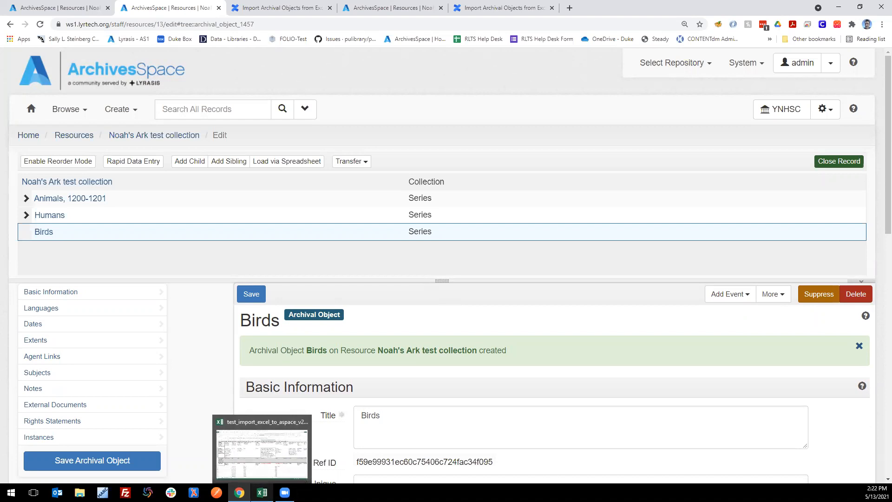
click(262, 453)
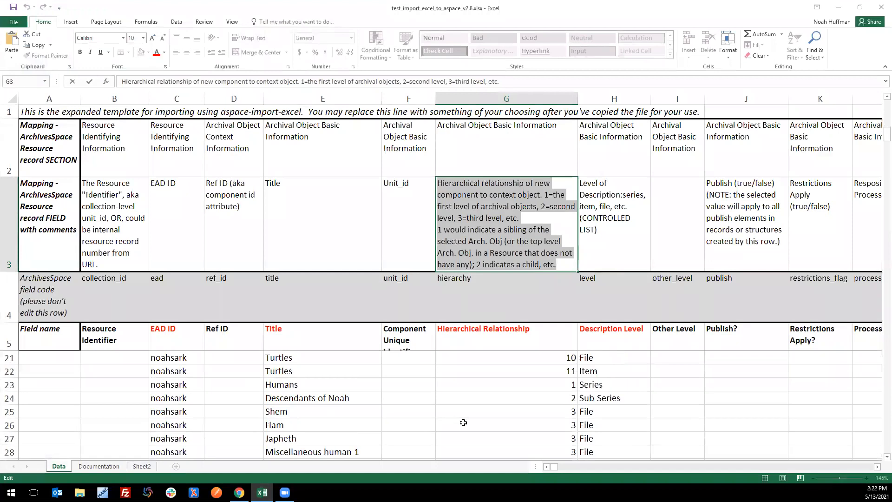
click(597, 384)
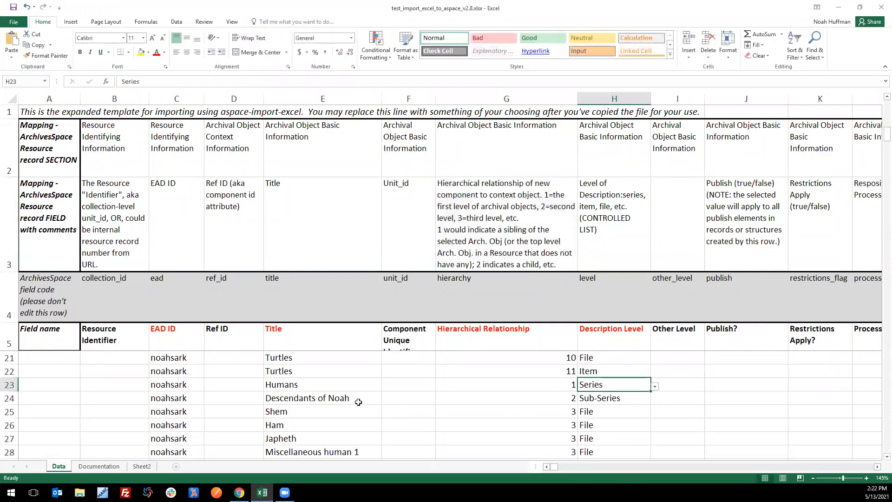
click(557, 399)
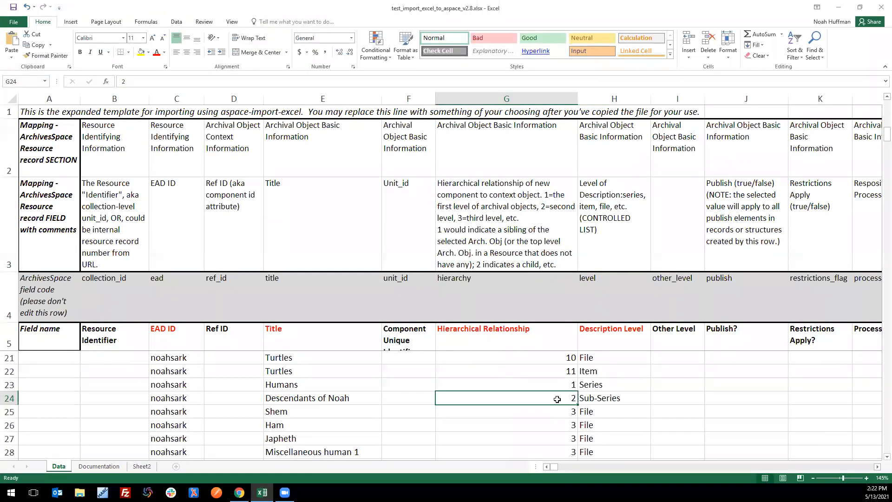
text(0)
key(Return)
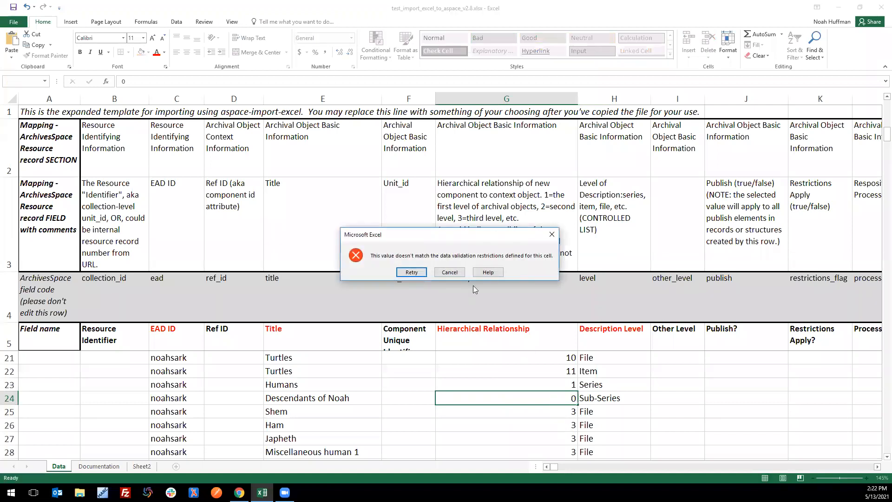
click(455, 270)
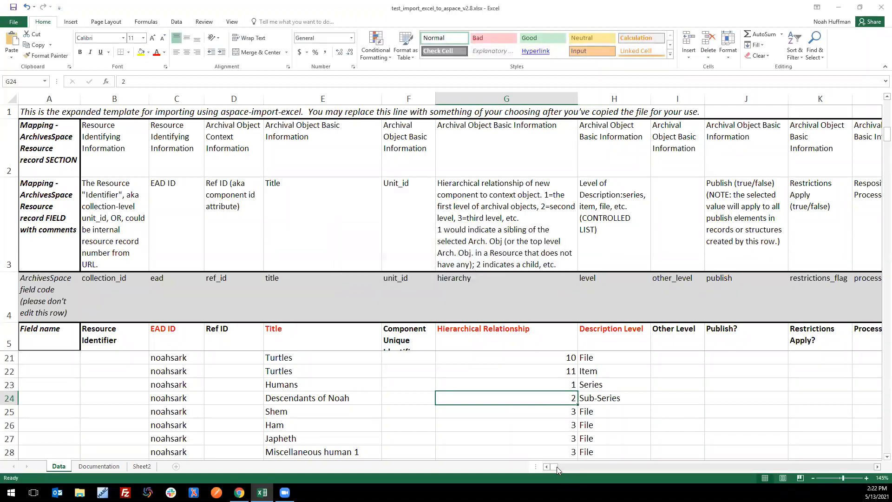
- Set the Date(1) Begin value of the Humans series in row 23 to 1707
drag(555, 466, 556, 465)
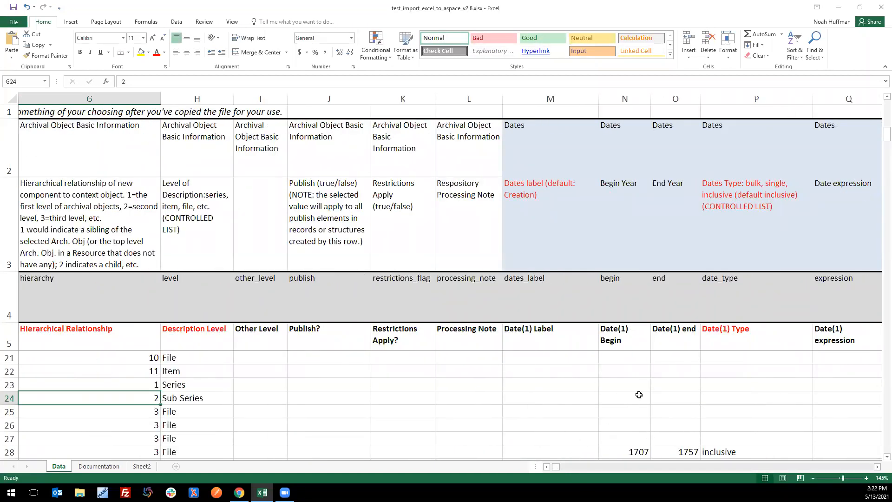
click(633, 421)
click(625, 383)
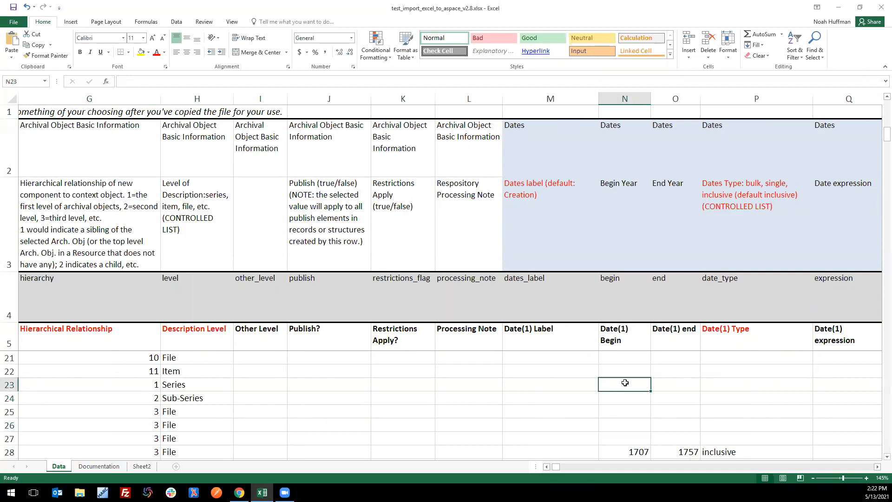
text(1707)
click(467, 411)
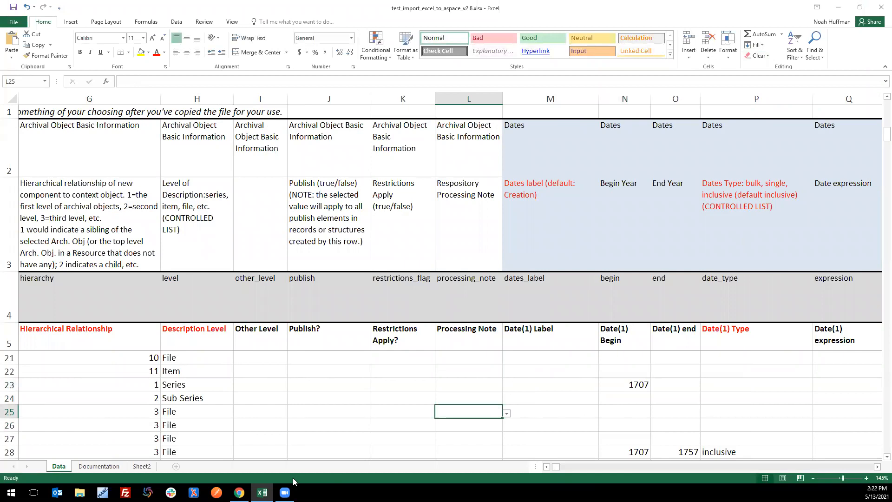
- Switch back to the Birds record in ArchivesSpace, shorten the tree pane, and review the spreadsheet loading options without importing
click(239, 492)
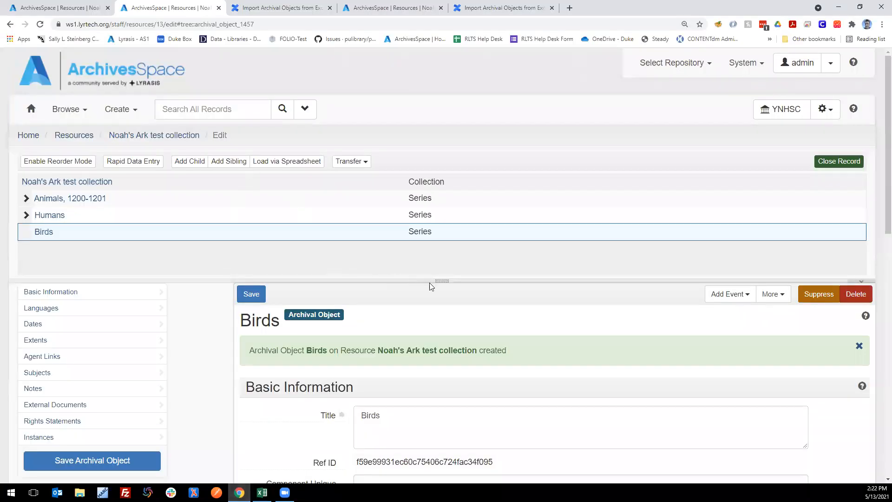
drag(442, 281, 437, 266)
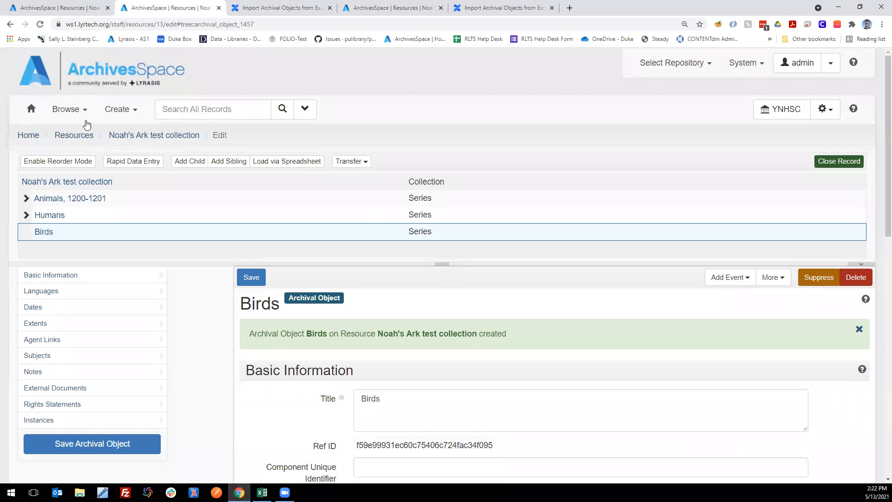
click(297, 162)
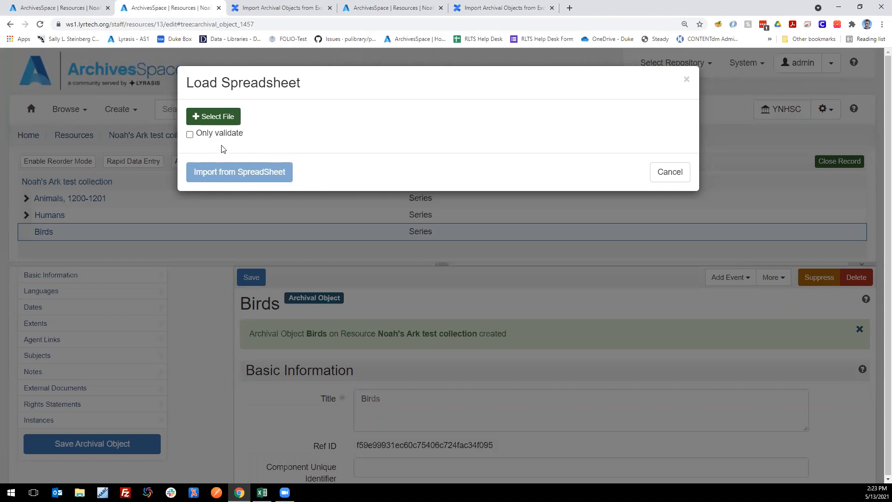
click(672, 178)
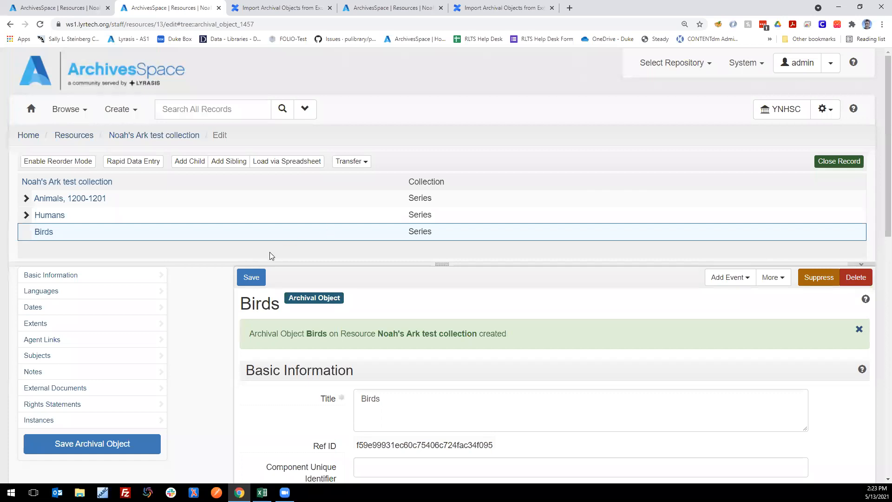
drag(440, 263, 440, 278)
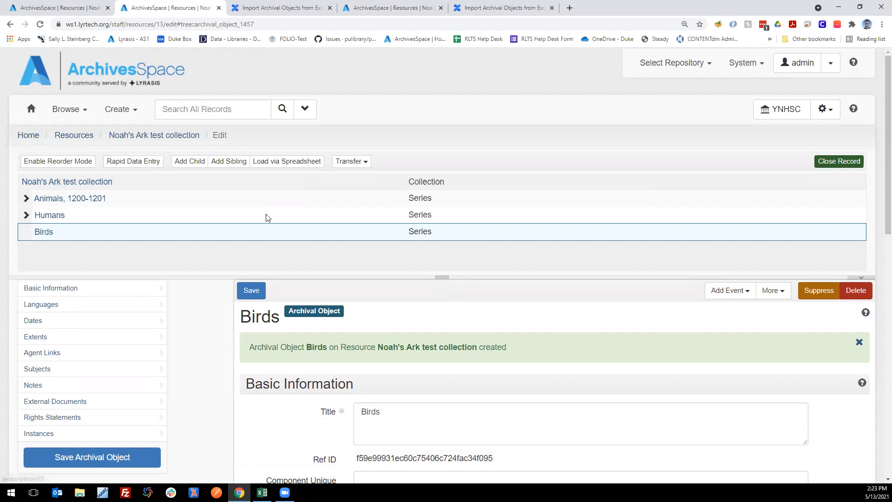
drag(444, 277, 442, 272)
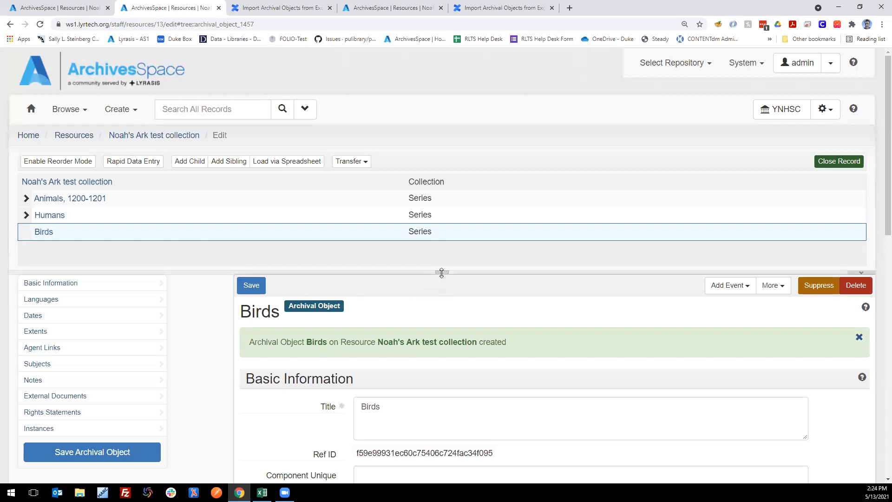
drag(441, 272, 445, 280)
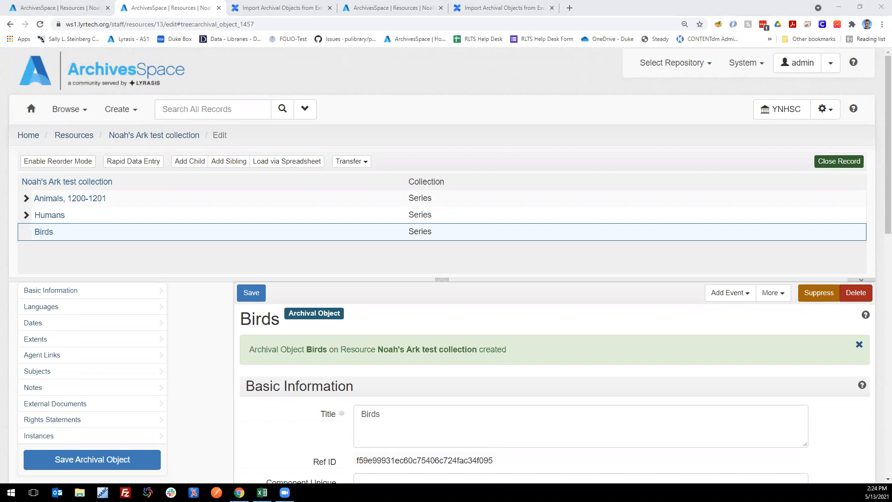
- Go to the ArchivesSpace home page and open the User Tutorial Videos page in the Help Center
click(32, 110)
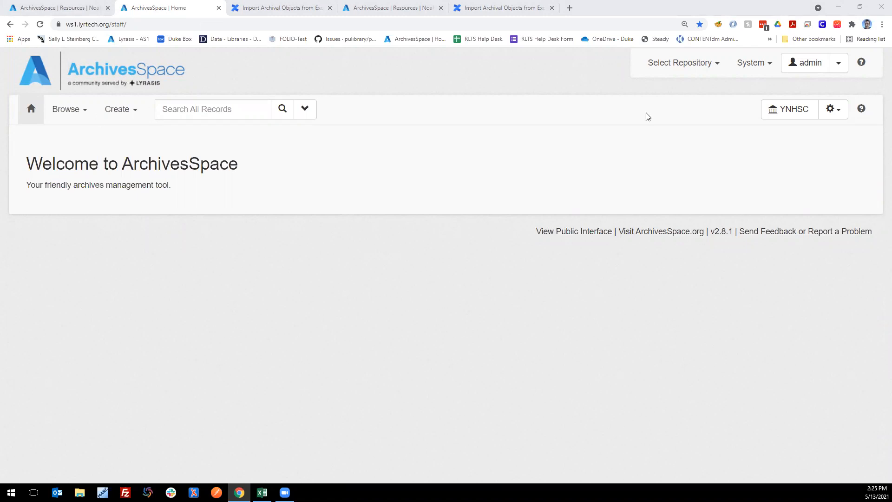
click(862, 109)
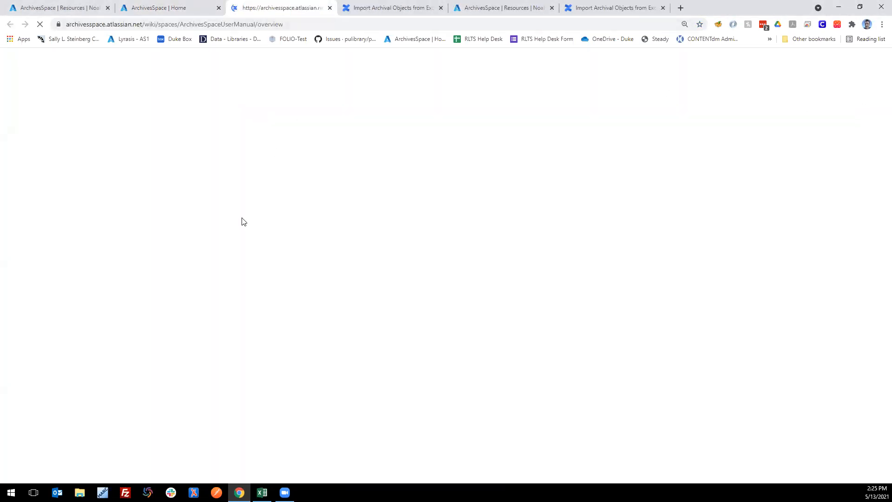
click(60, 215)
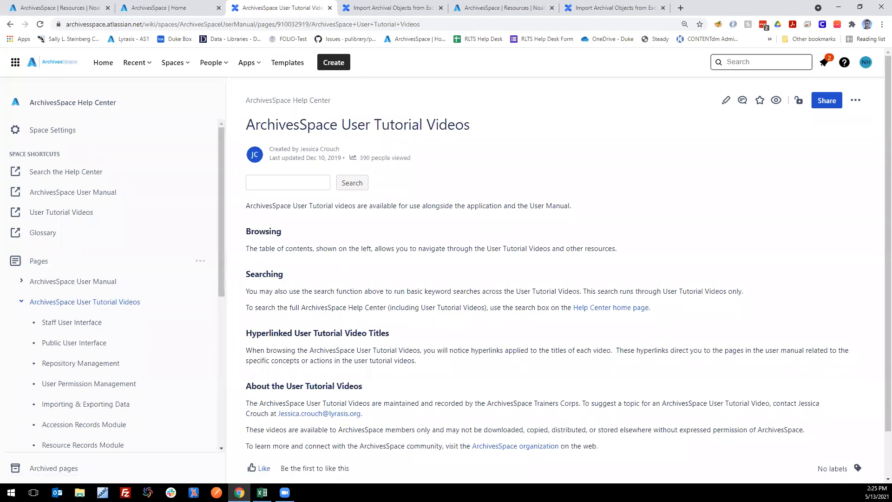
- Open the Importing & Exporting Data page of the User Tutorial Videos and look through its videos down to the Harvard Import Tool
scroll(307, 374, down, 1)
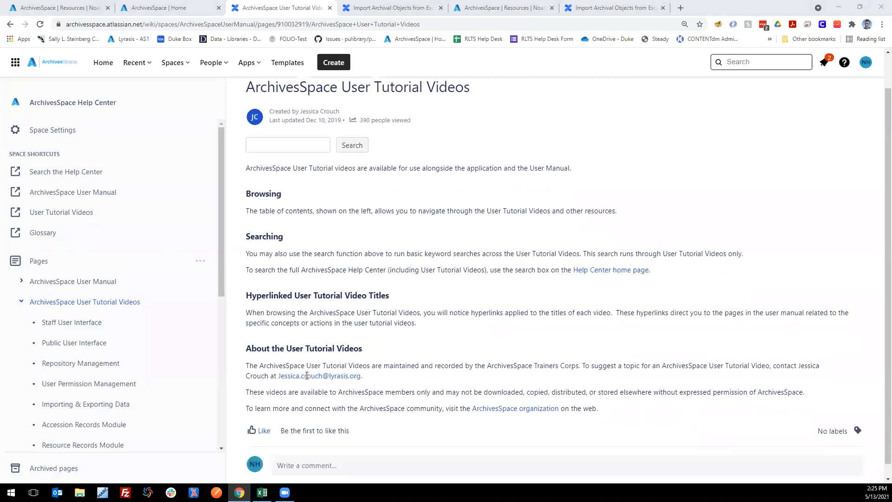
scroll(67, 360, down, 2)
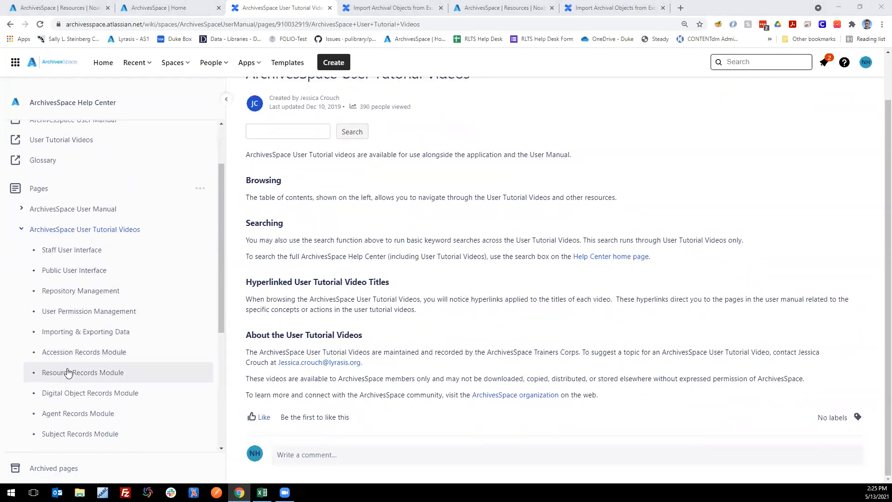
click(75, 316)
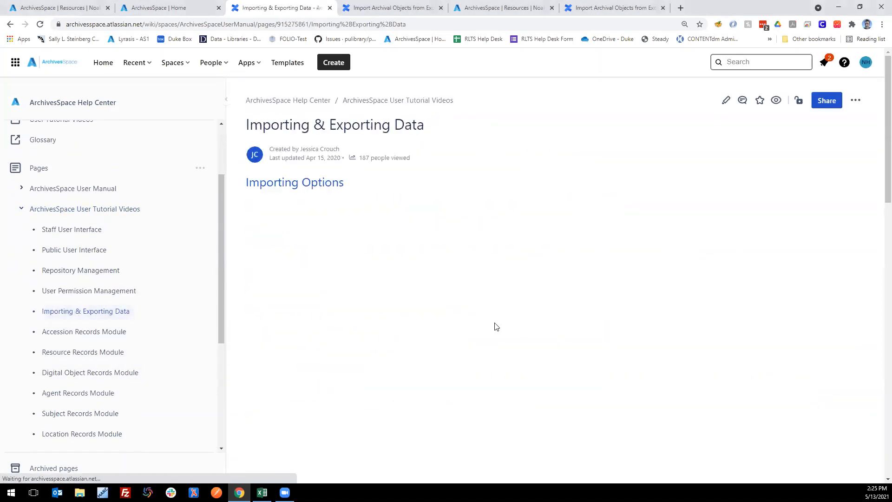
scroll(790, 339, down, 10)
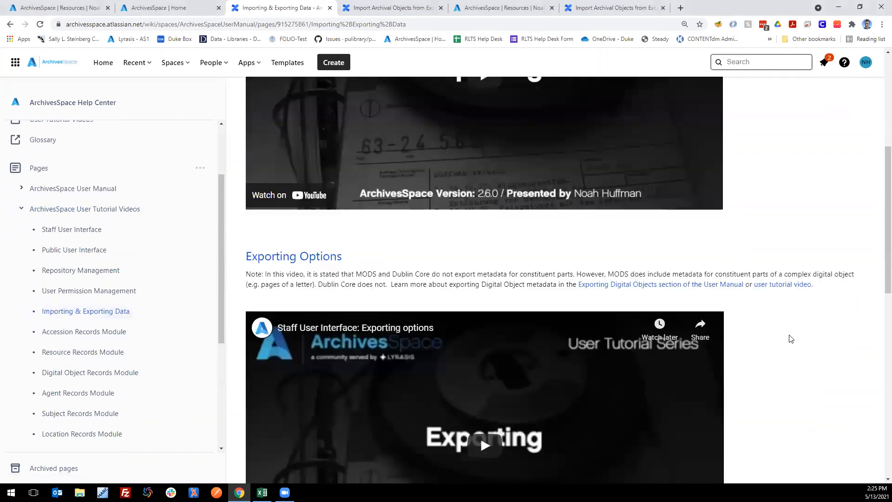
scroll(791, 338, down, 7)
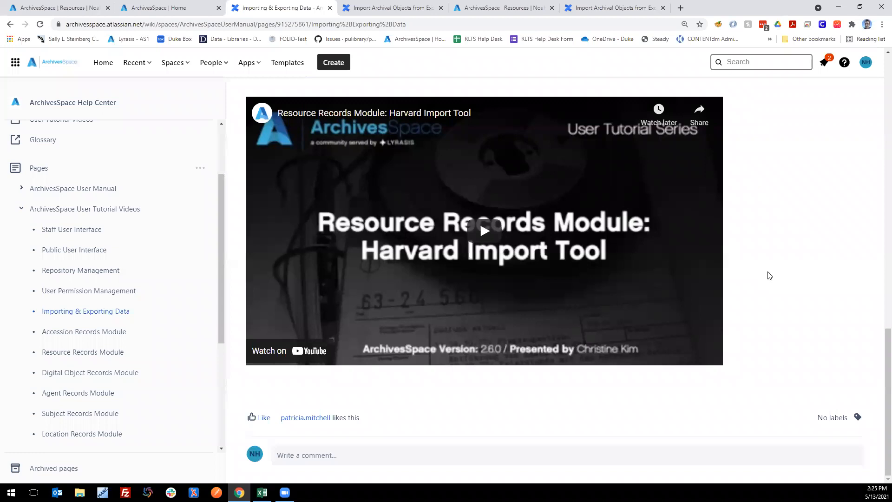
- Open the archivesspace.org website in a new browser tab
click(602, 7)
key(ctrl+t)
text(archiv)
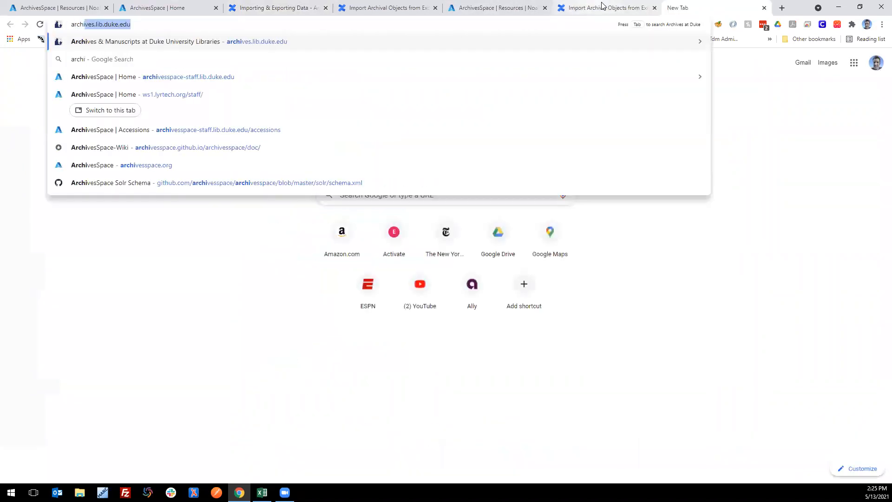
text(es)
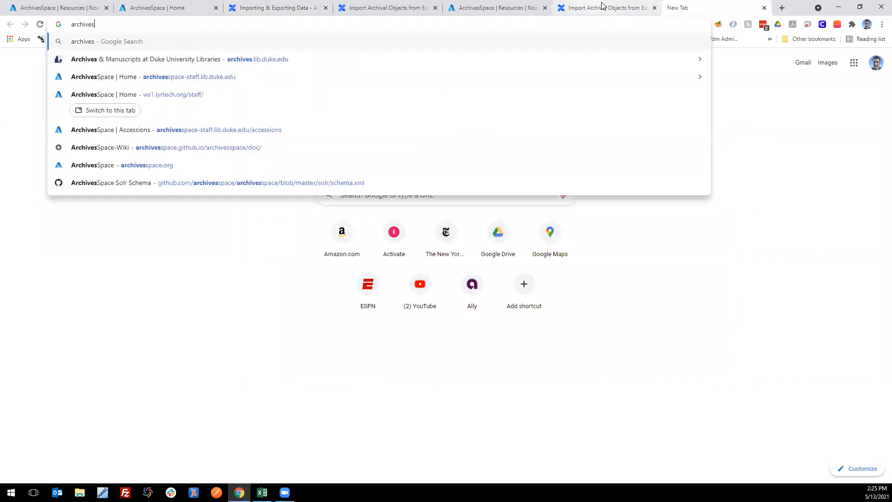
text(space.or)
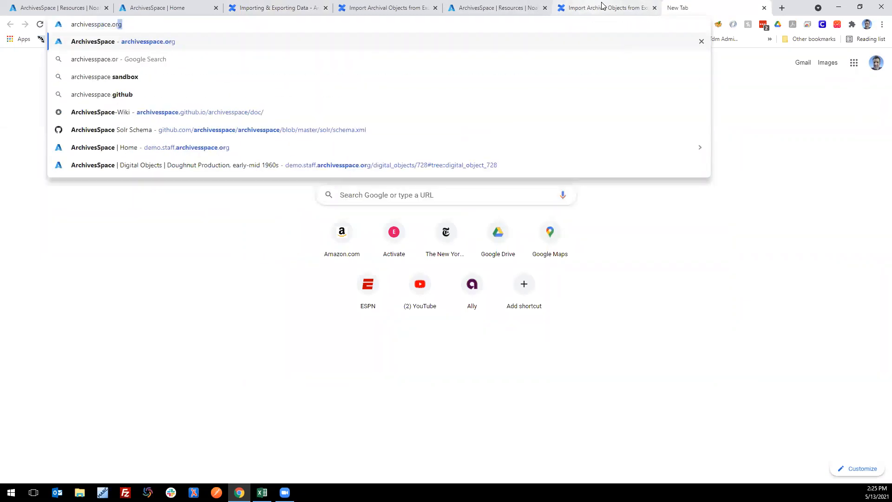
key(Return)
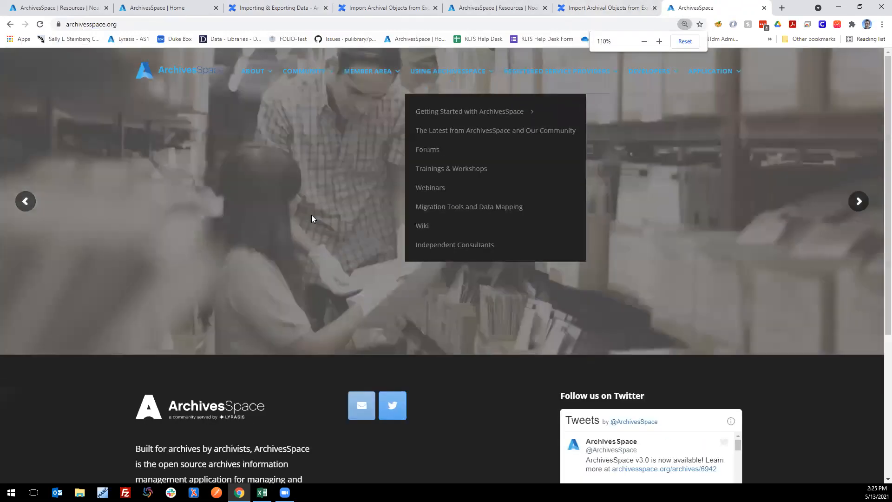
- Open the Migration Tools and Data Mapping page and examine its list of Data Import and Export Maps
key(ctrl+plus)
mouse_move(444, 79)
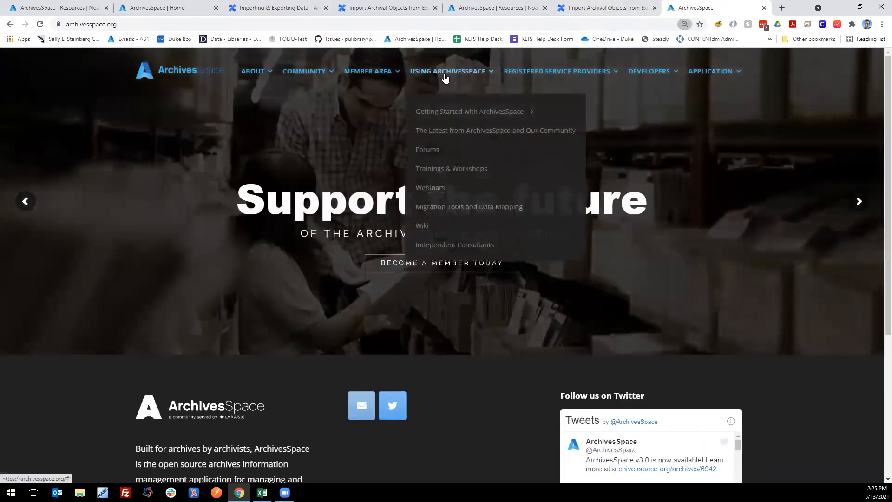
click(443, 208)
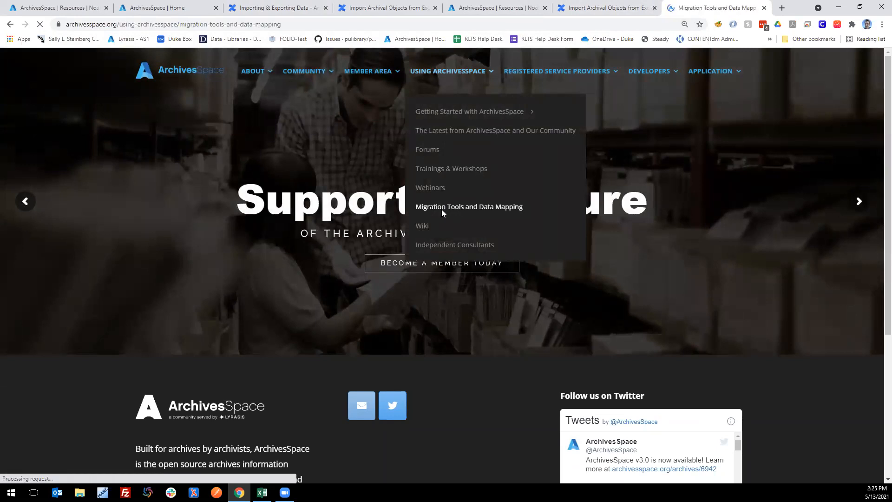
scroll(348, 390, down, 10)
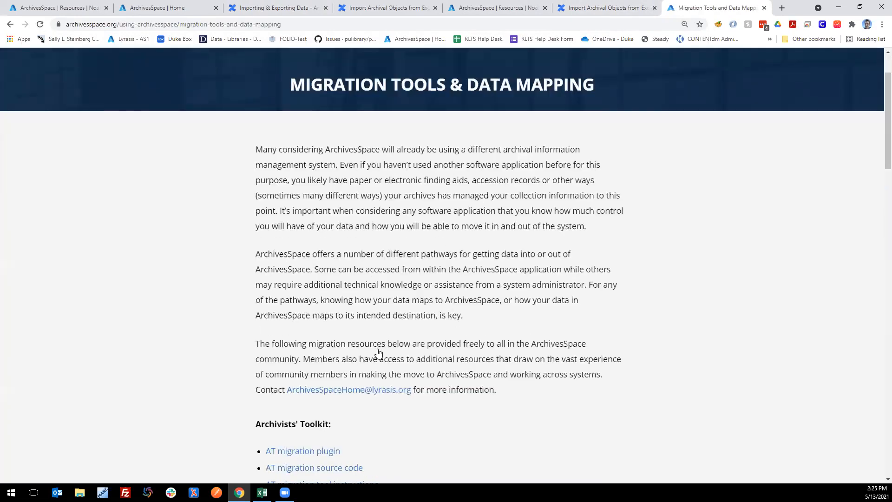
scroll(331, 414, down, 10)
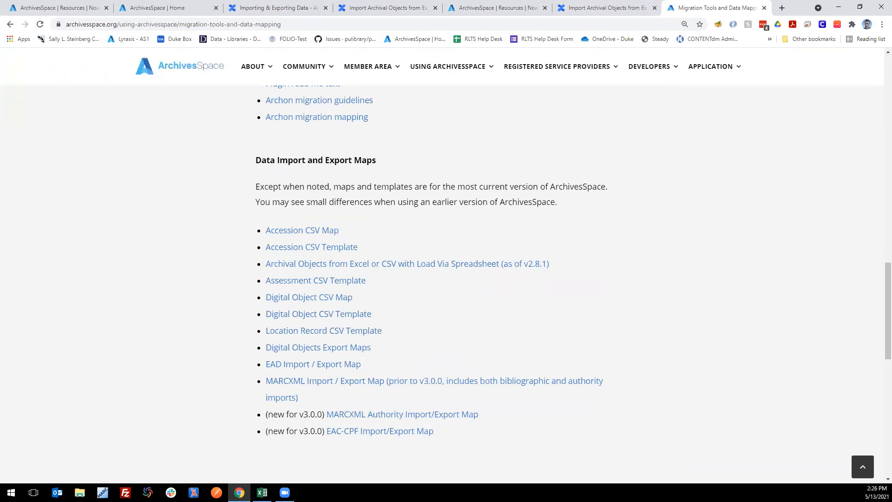
- Return to the Noah's Ark test collection, dismiss its spreadsheet loading dialog, and open the fly fishing correspondence and photographs resource for editing
click(159, 10)
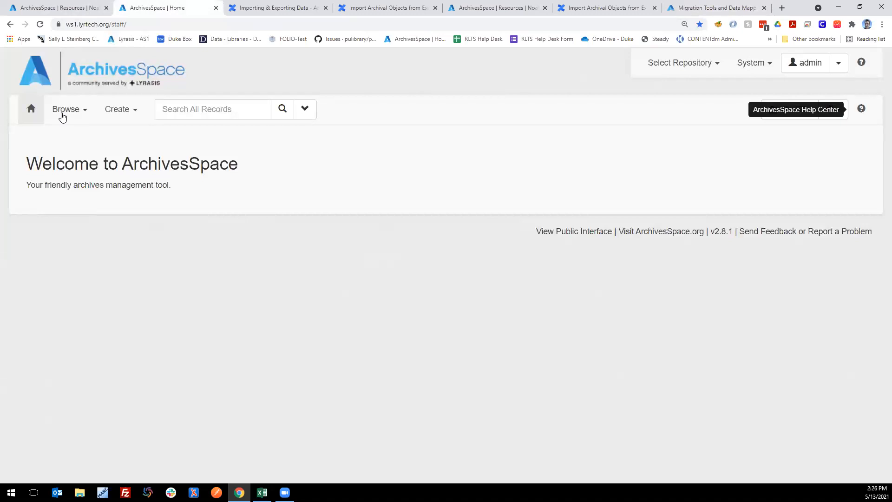
click(66, 12)
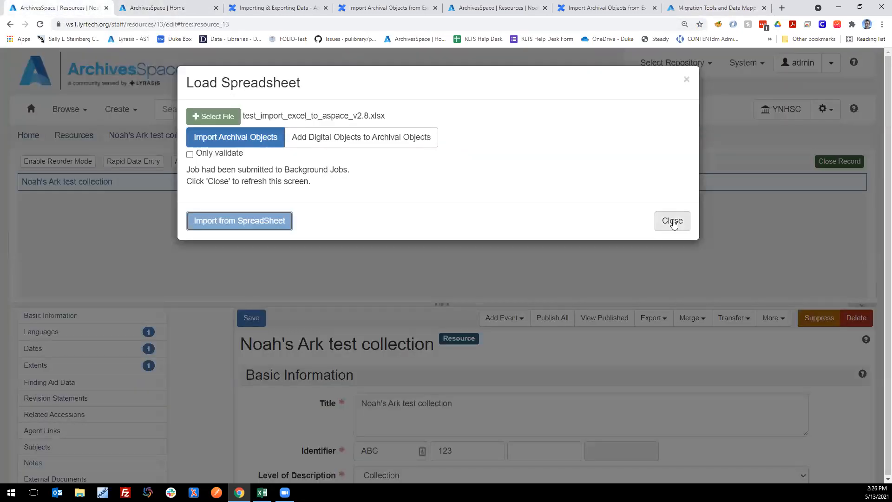
click(656, 222)
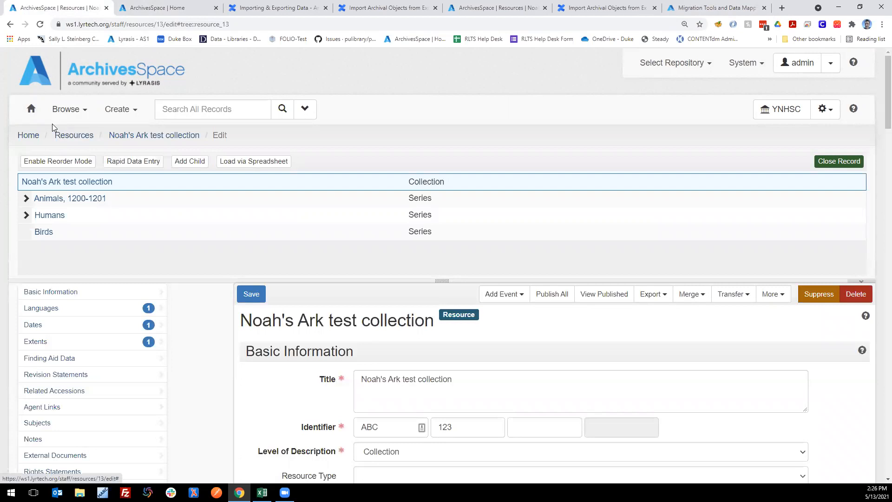
click(66, 109)
click(75, 149)
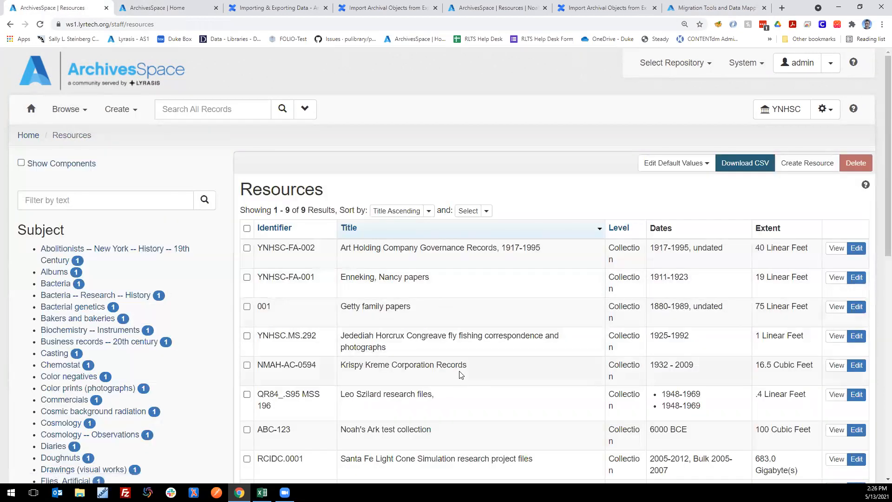
scroll(460, 374, down, 1)
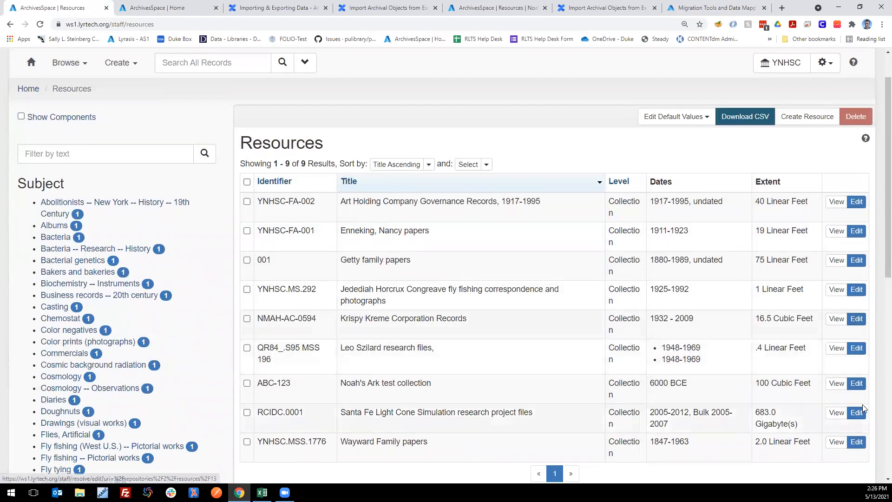
click(856, 289)
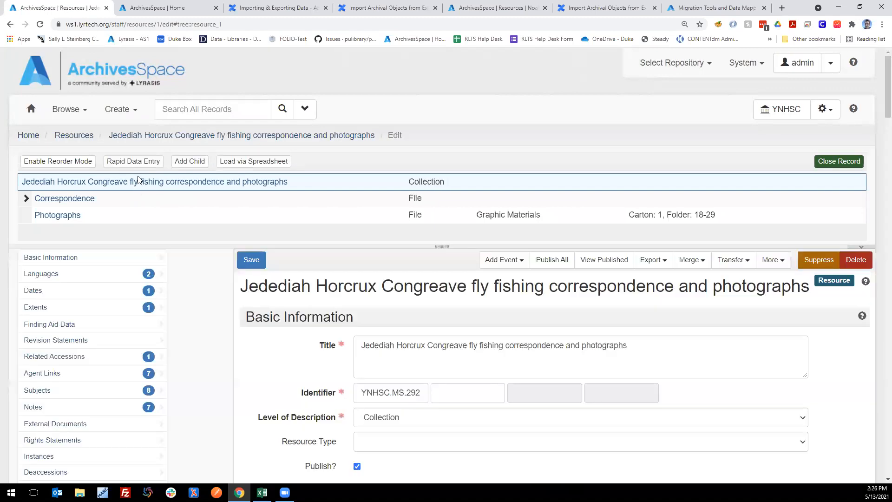
- In Rapid Data Entry, look up existing top containers matching 1, and leave without saving any rows
click(129, 162)
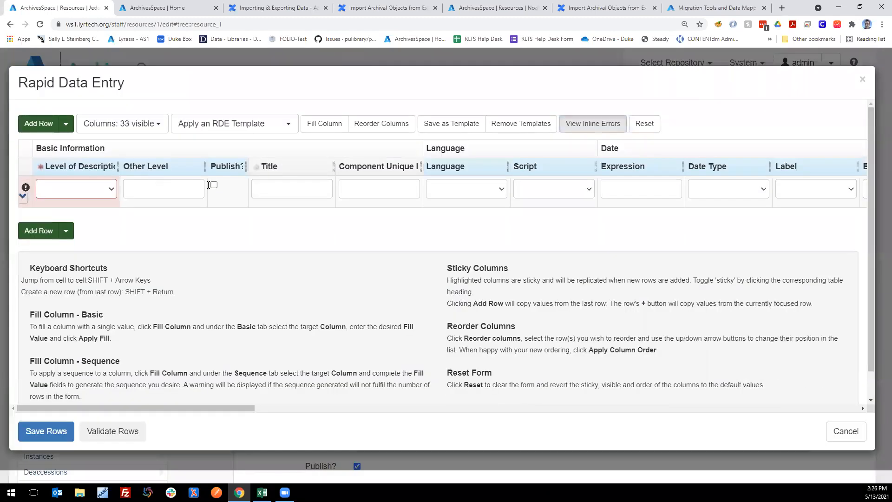
drag(118, 409, 375, 434)
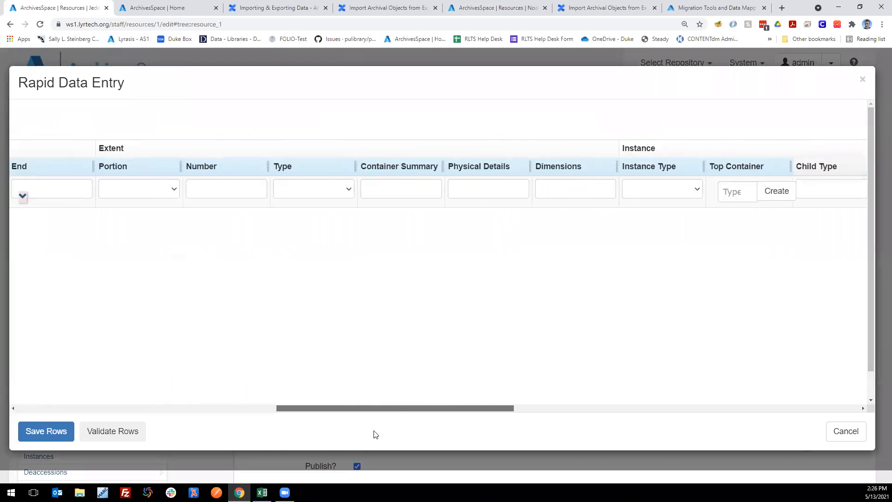
scroll(424, 257, right, 7)
click(380, 184)
text(1)
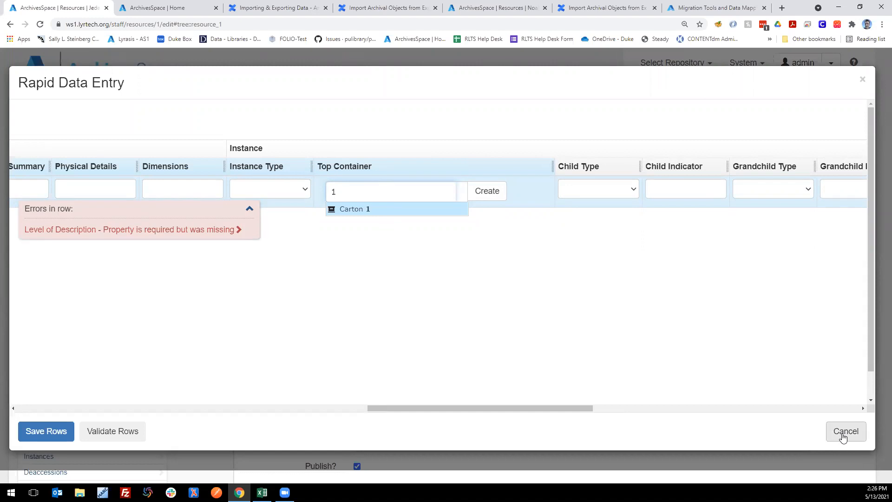
click(843, 438)
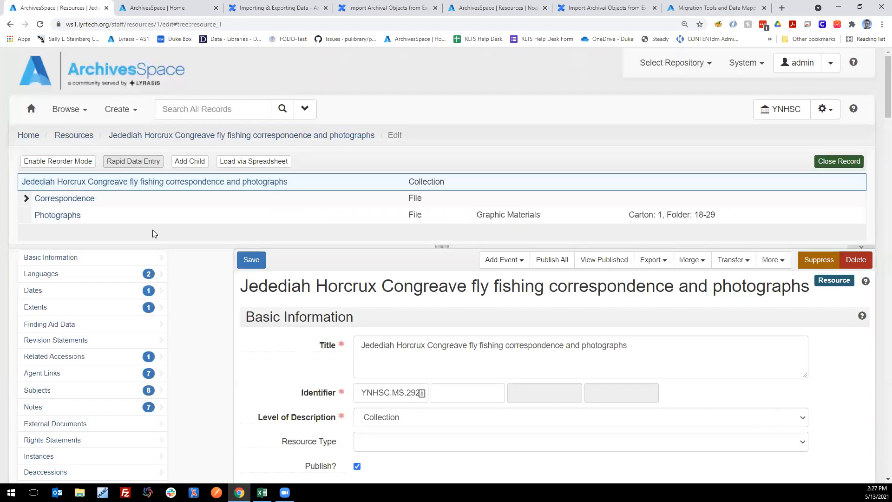
- Open the Noah's Ark test collection for editing and go to the Component Unique Identifier of its Animals series
click(73, 136)
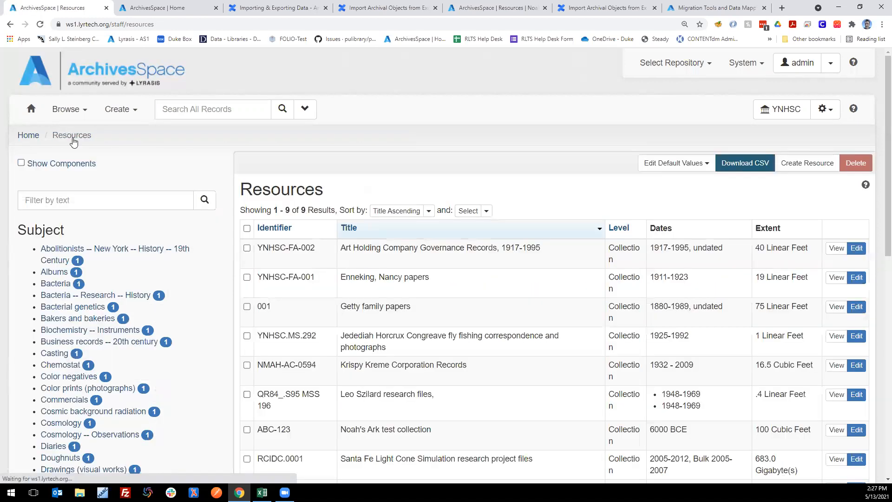
scroll(334, 423, down, 2)
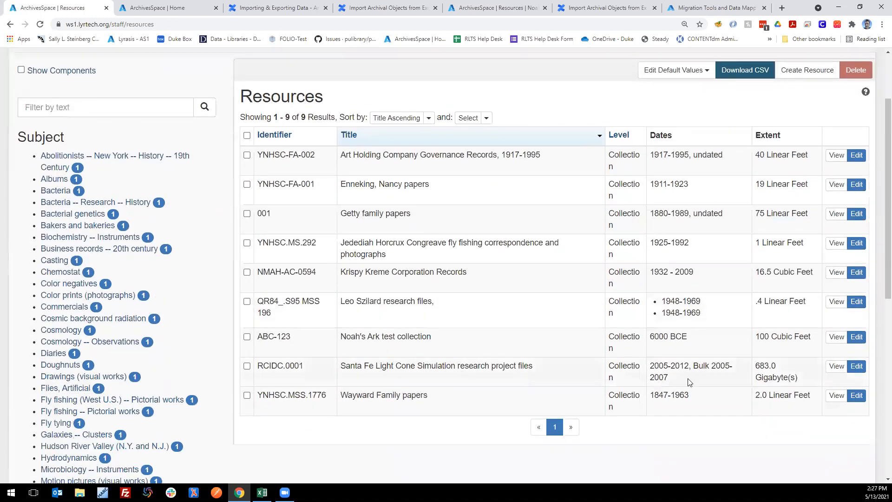
click(856, 337)
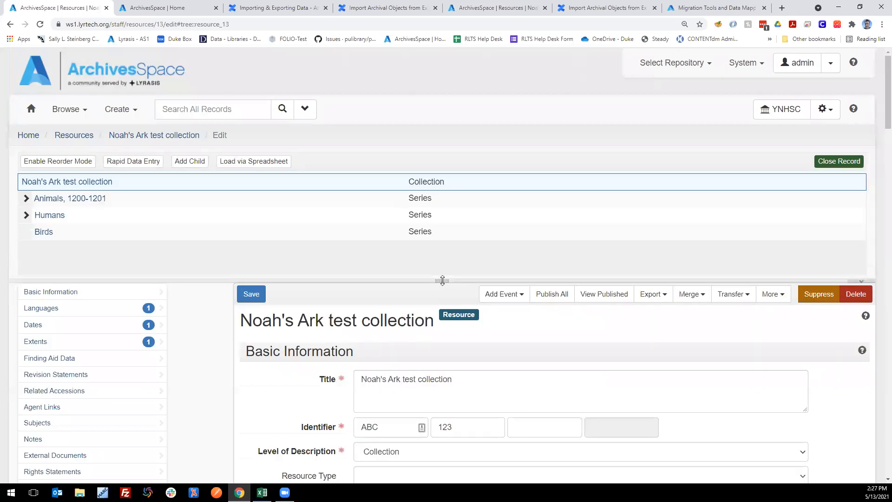
click(54, 198)
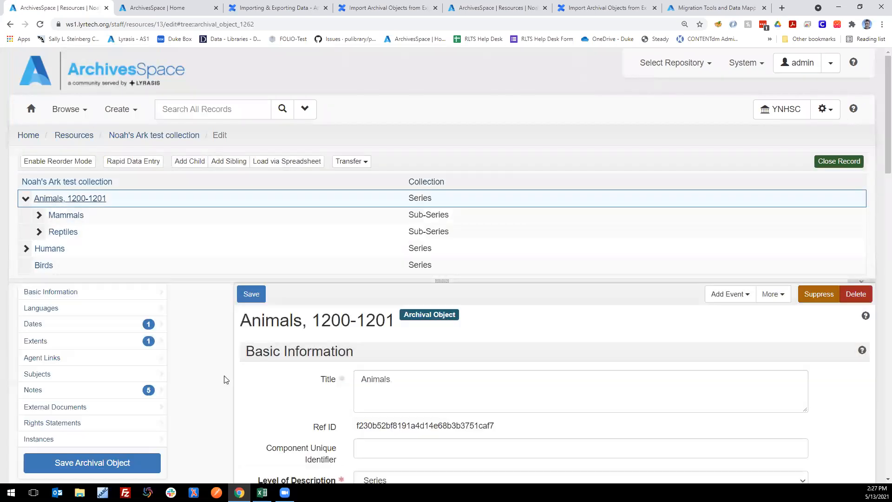
scroll(224, 379, down, 3)
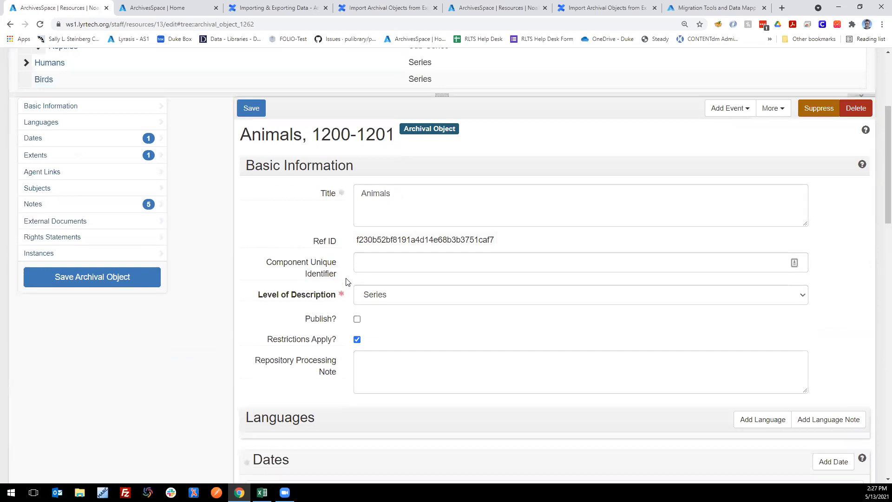
click(362, 262)
scroll(169, 367, up, 2)
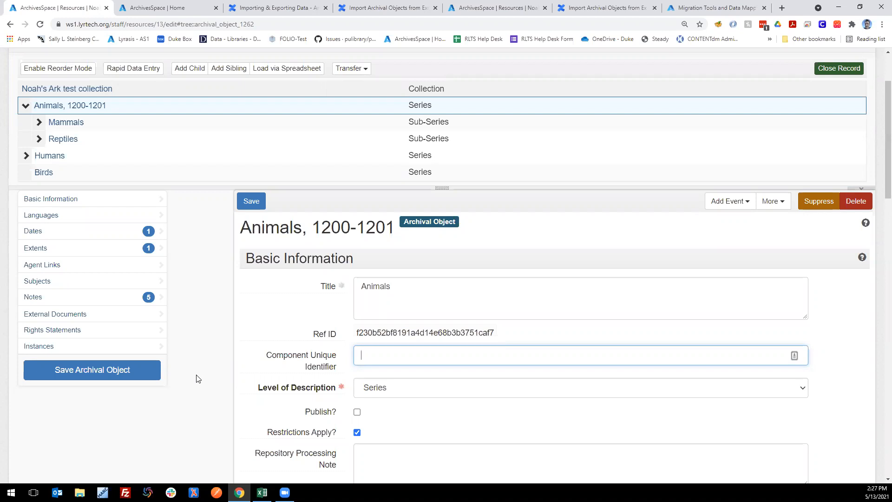
scroll(196, 378, up, 1)
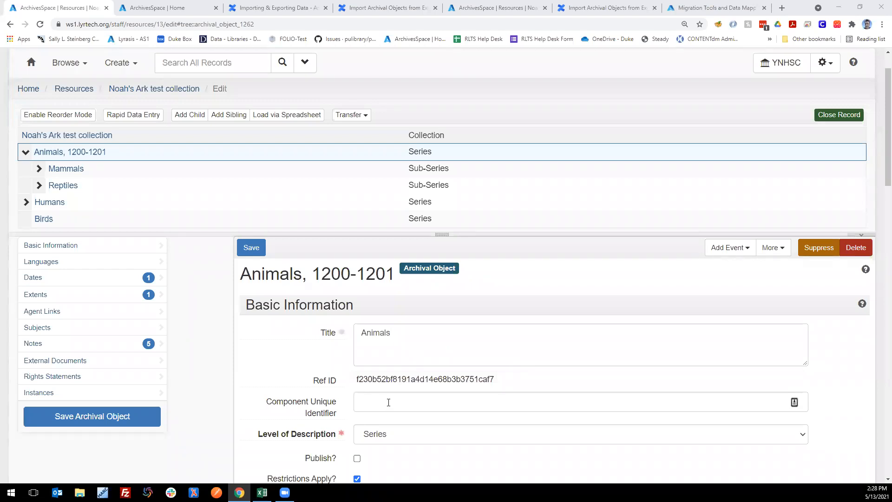
- Enter "Series blah 1" as the Component Unique Identifier of the Animals series
click(389, 402)
scroll(227, 372, down, 2)
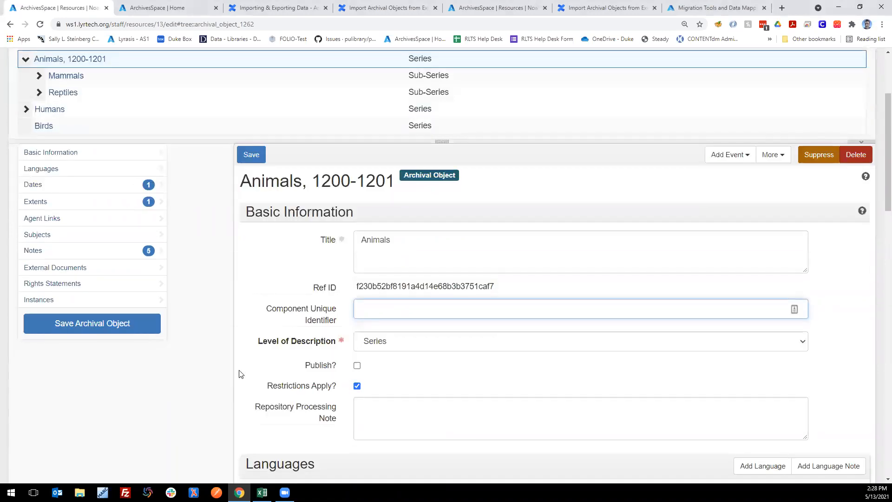
scroll(300, 348, up, 3)
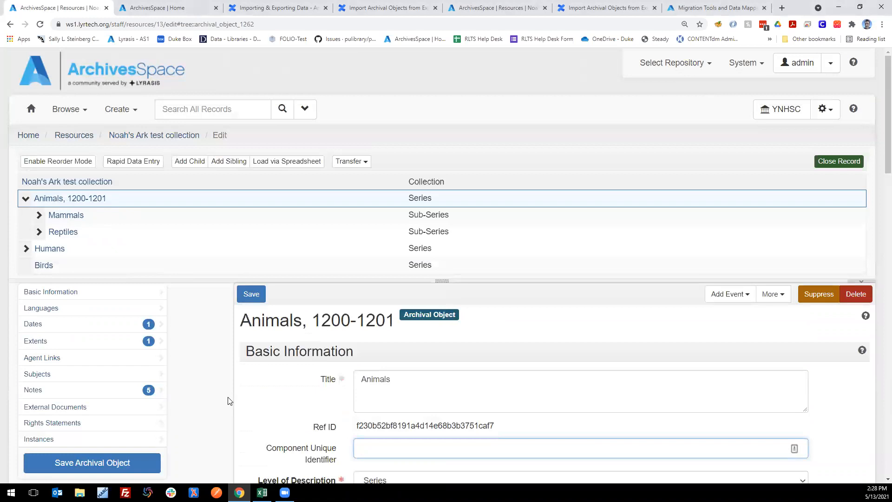
scroll(227, 400, down, 2)
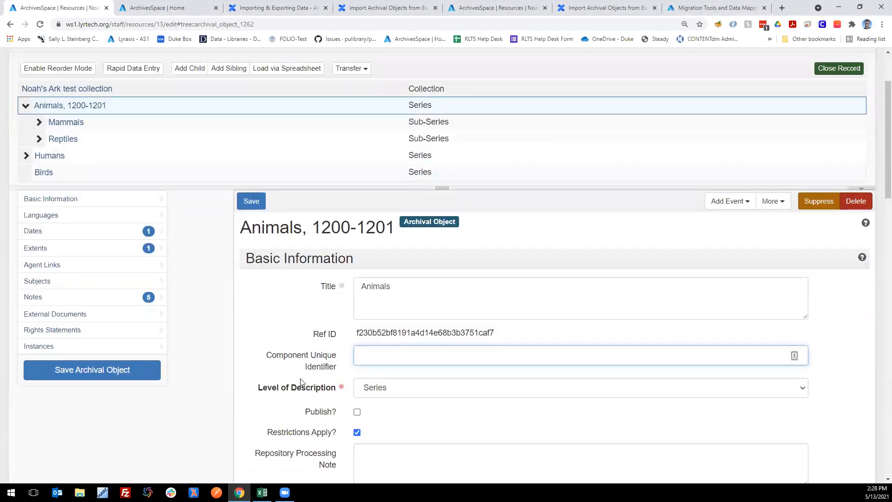
click(388, 357)
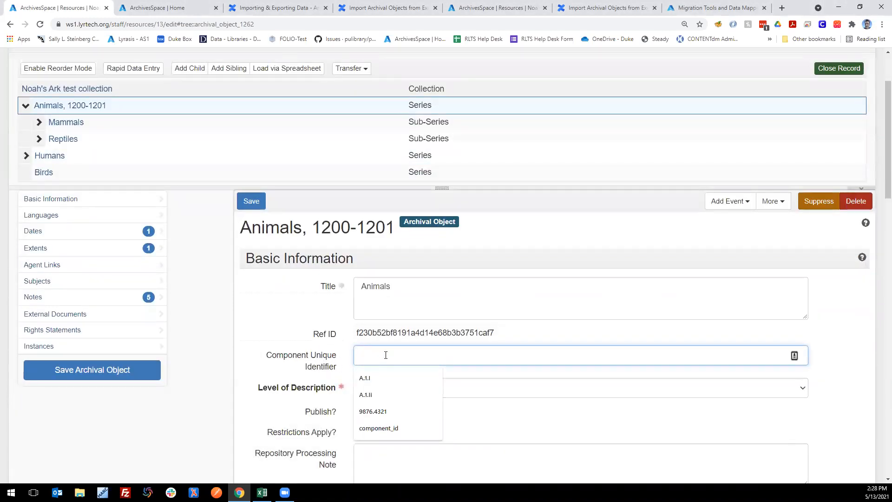
text(Series)
key(BackSpace)
key(BackSpace)
key(BackSpace)
text(ies blah 1)
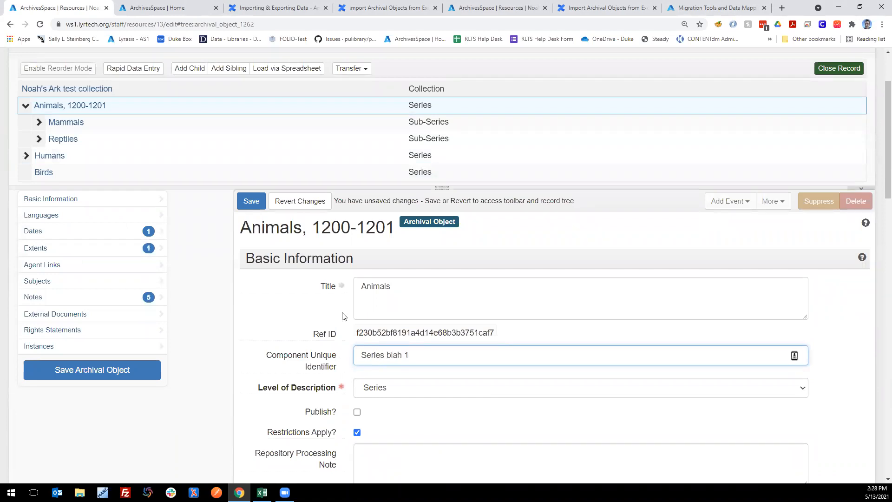
- Save the Animals series with its new identifier and open the top container management page
click(251, 201)
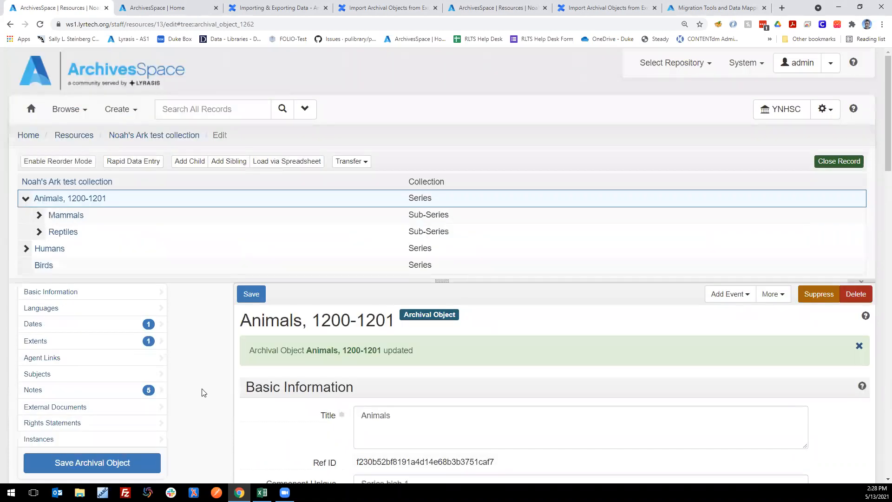
scroll(737, 280, up, 1)
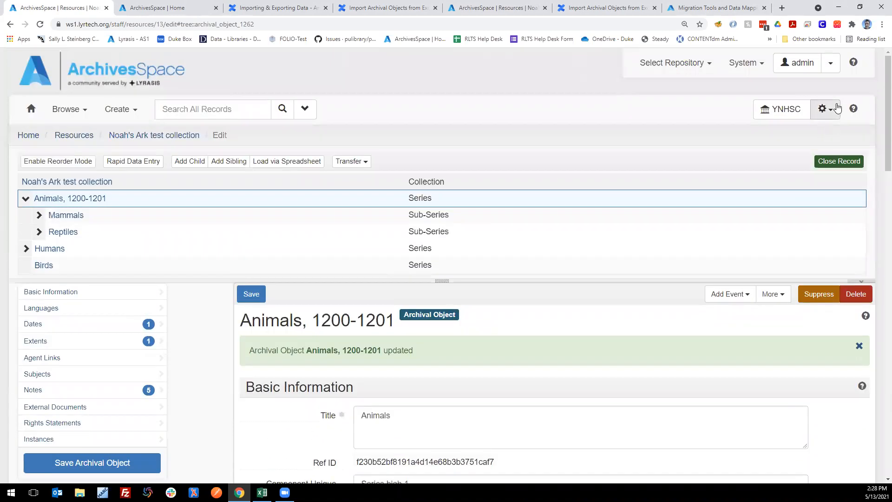
click(826, 109)
click(752, 181)
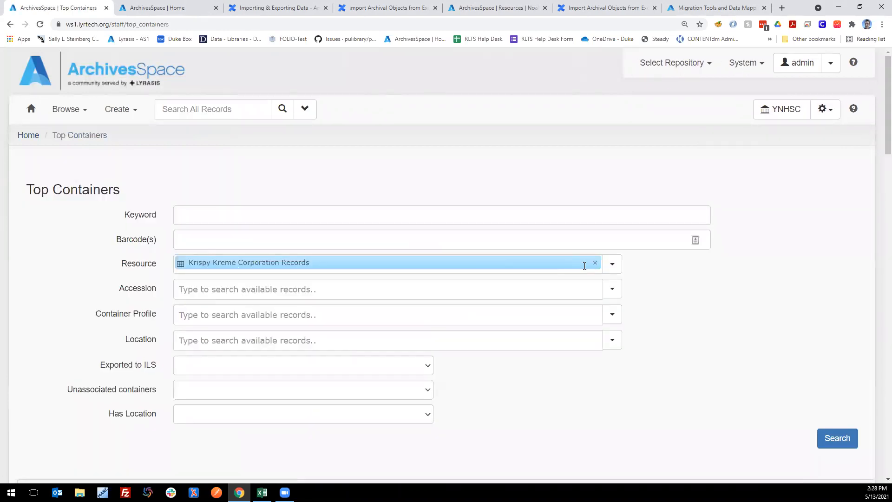
- Replace the Krispy Kreme resource filter with the Noah's Ark test collection, search its top containers and look through the results
click(594, 263)
text(noah)
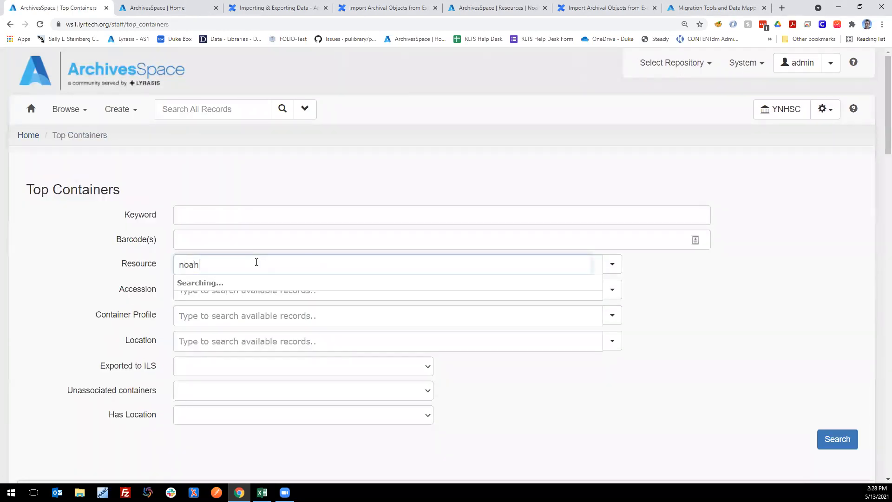
click(253, 283)
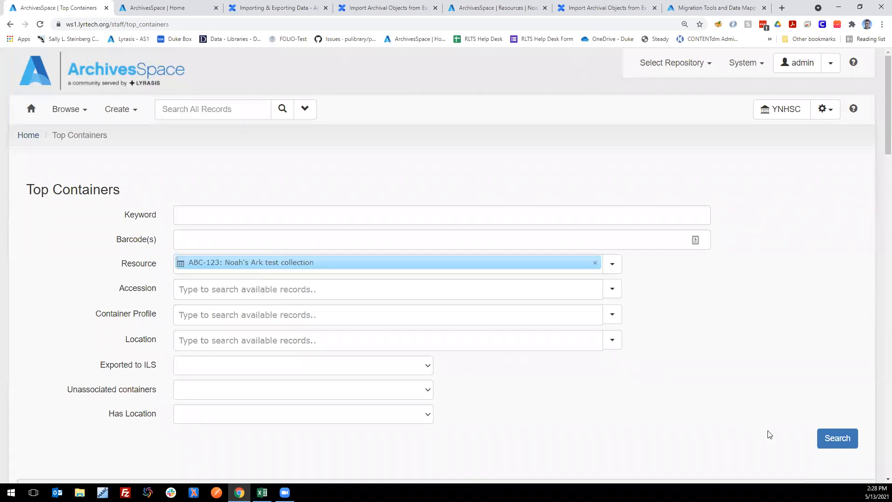
click(832, 438)
scroll(627, 409, down, 5)
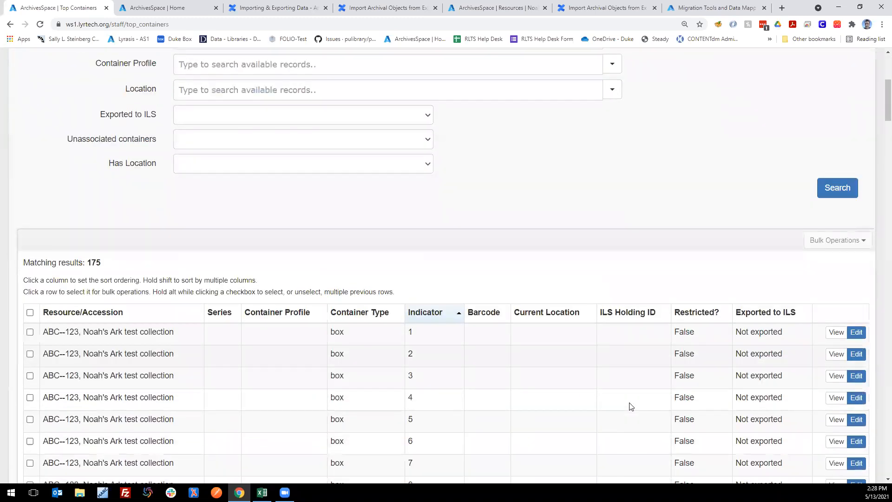
scroll(631, 406, down, 20)
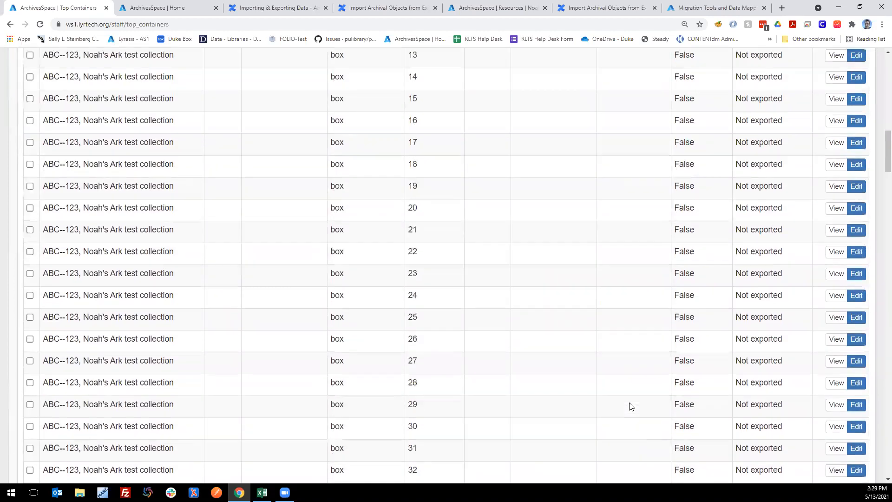
scroll(630, 408, down, 20)
scroll(609, 398, up, 20)
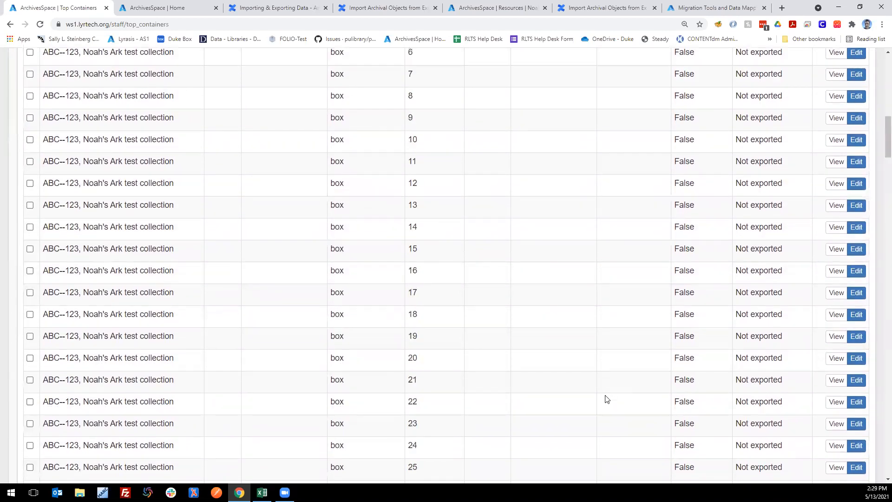
scroll(599, 403, down, 8)
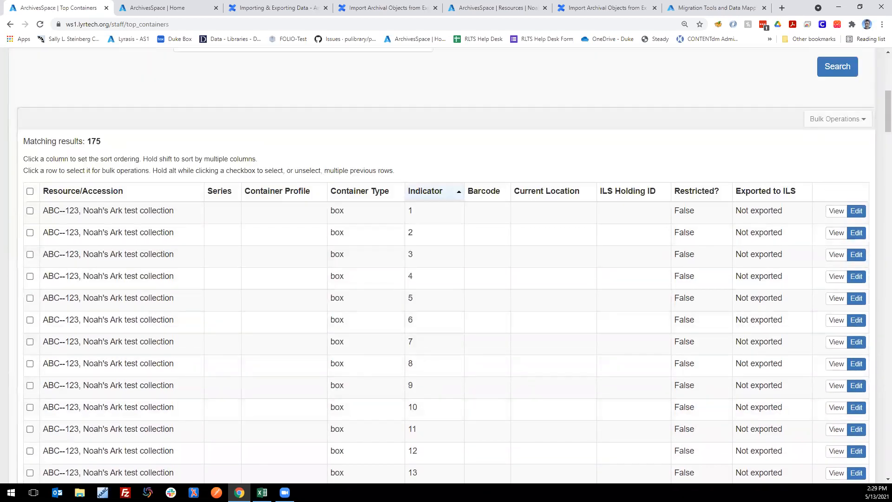
- Reload the top container results and examine the Series column for boxes 1 and 2
click(40, 24)
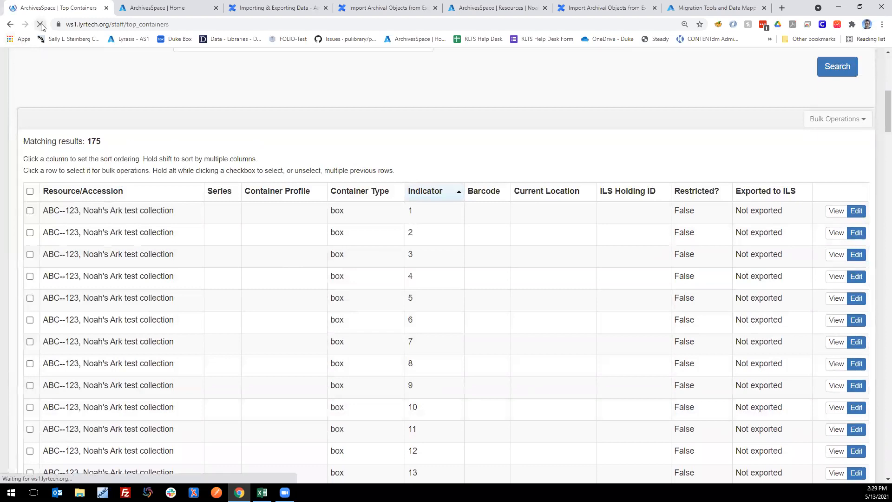
scroll(332, 324, down, 6)
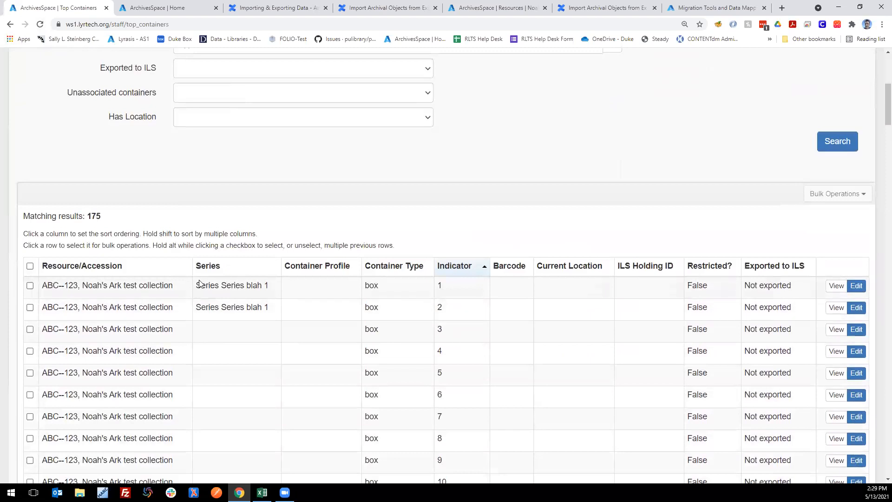
drag(366, 283, 446, 308)
click(304, 312)
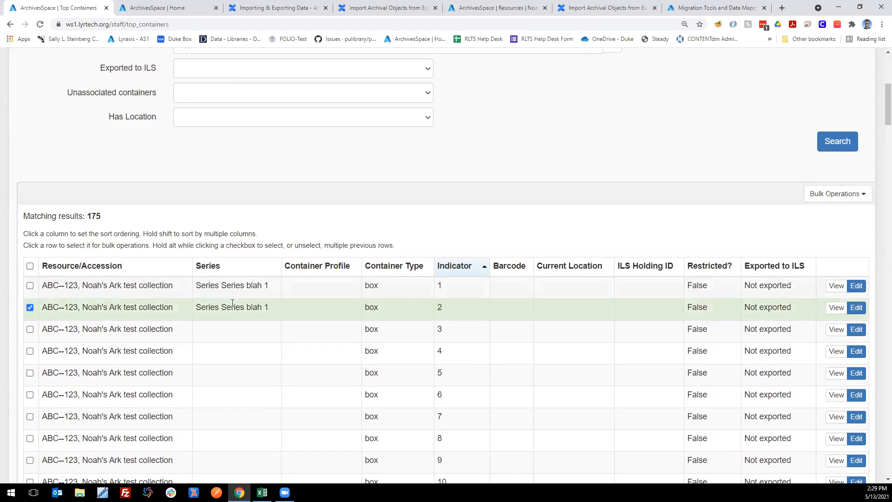
scroll(234, 308, up, 1)
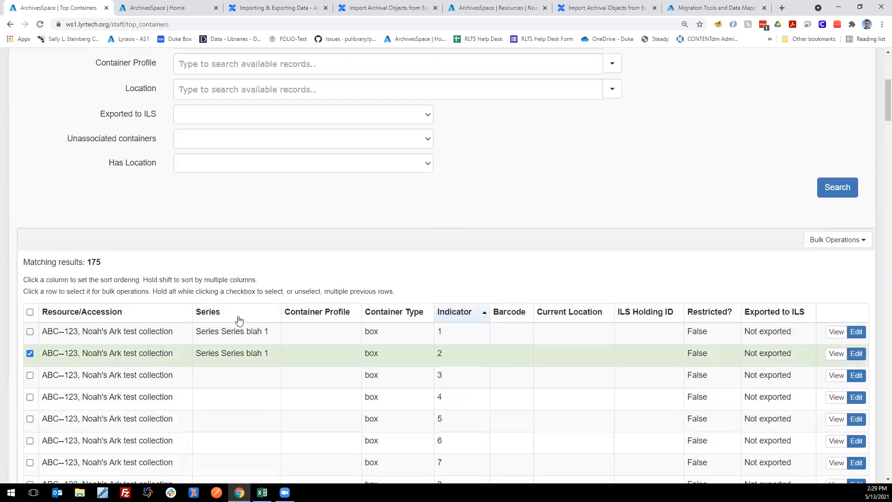
- View the top container record for box 1 and examine the series designation in its title
click(838, 334)
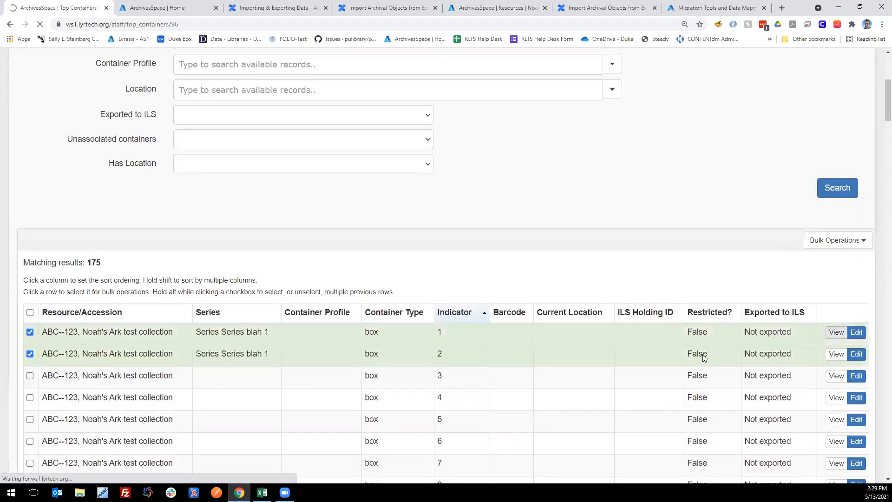
drag(296, 189, 448, 189)
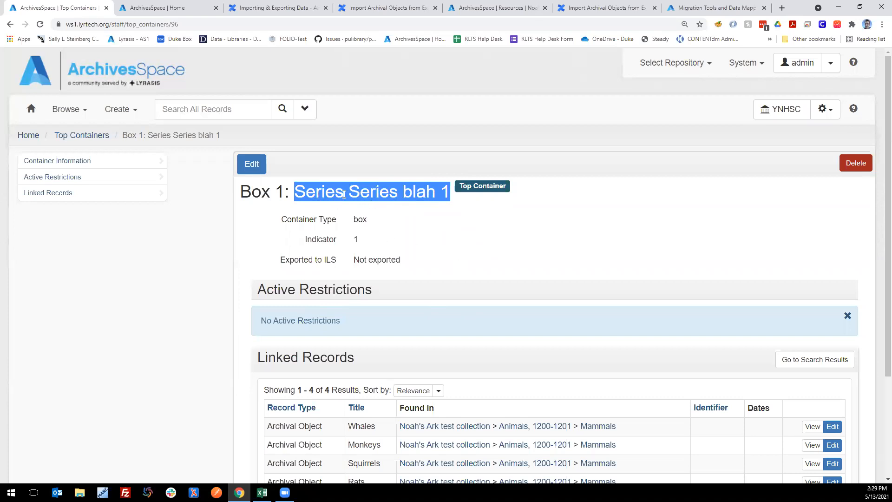
click(302, 188)
drag(296, 188, 449, 191)
click(299, 192)
drag(296, 191, 441, 190)
click(298, 197)
triple_click(419, 193)
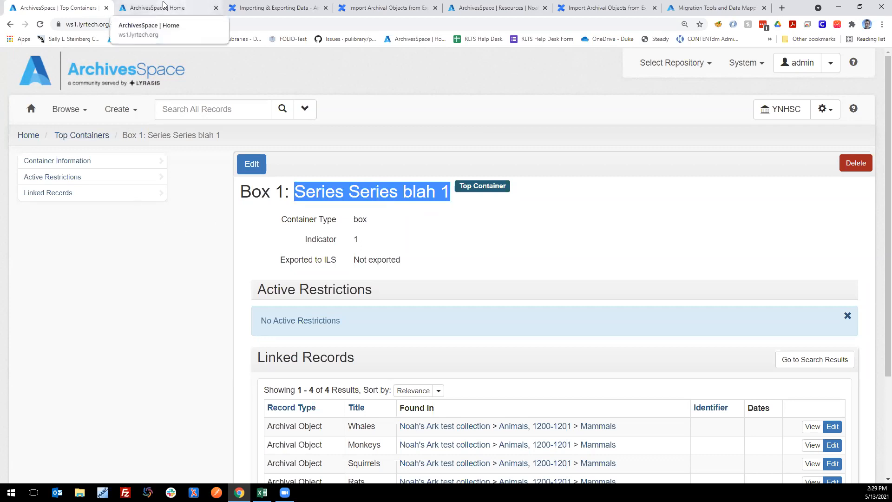
- Open the Noah's Ark test collection for editing from the list of resources
click(67, 109)
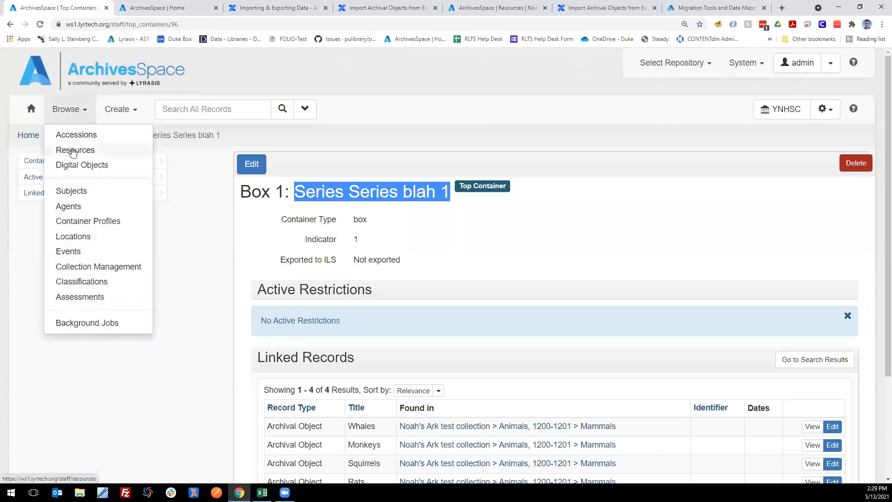
click(73, 151)
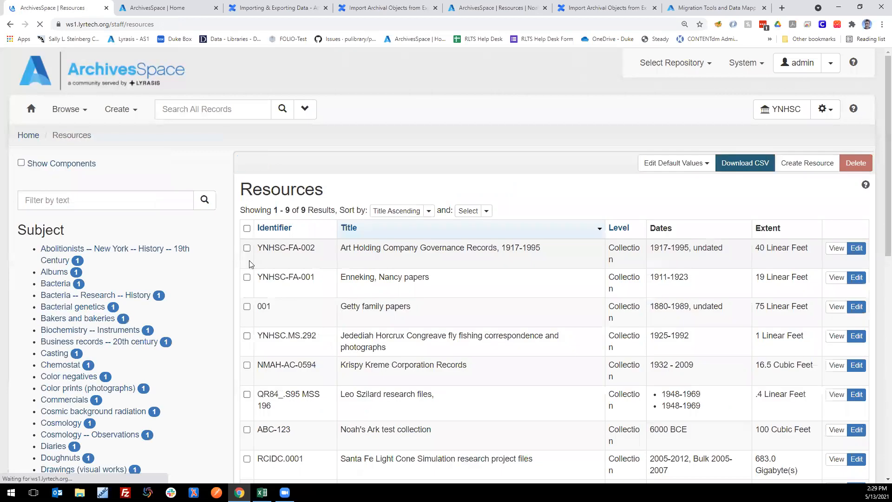
scroll(412, 379, down, 1)
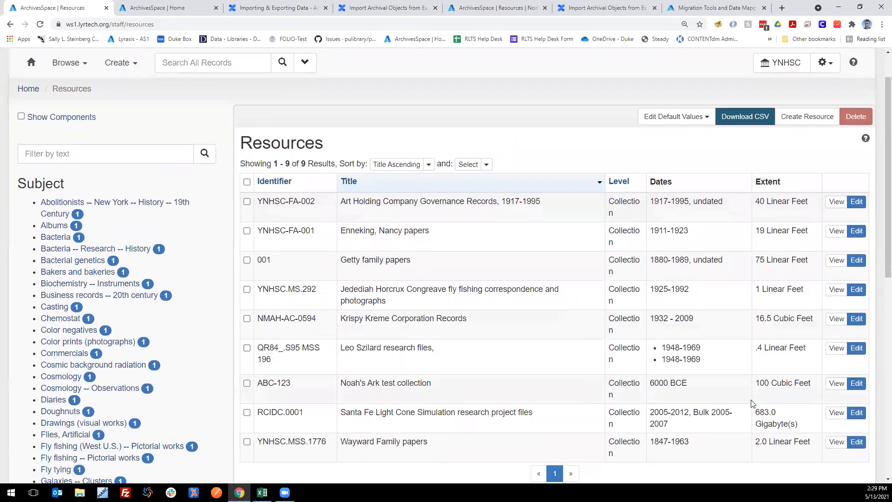
click(856, 383)
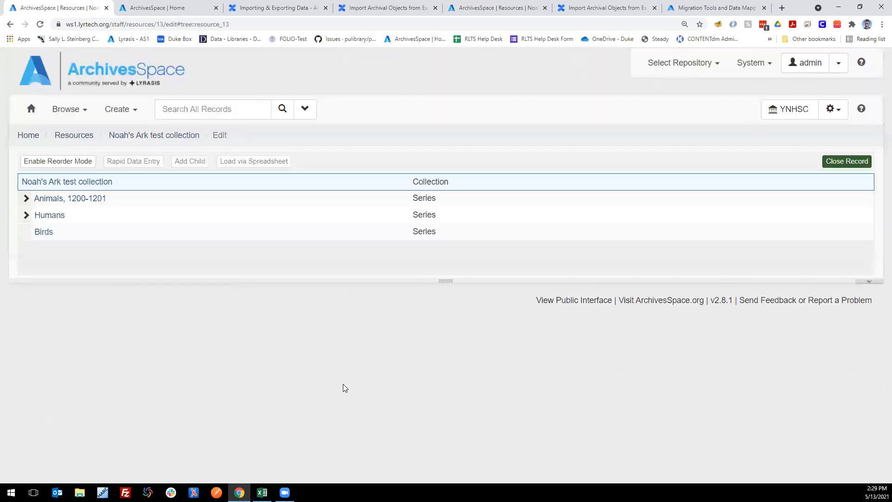
scroll(132, 247, down, 2)
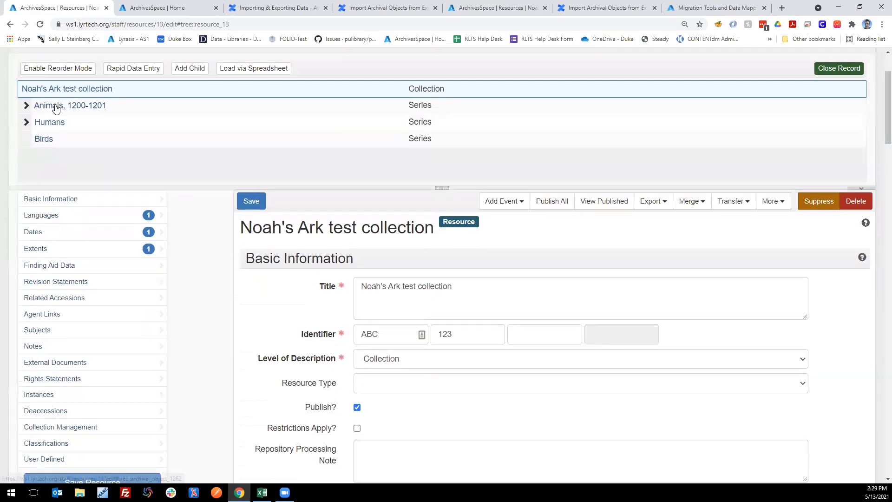
- Clear the Component Unique Identifier of the Animals series and save the record
click(55, 106)
drag(445, 358, 272, 352)
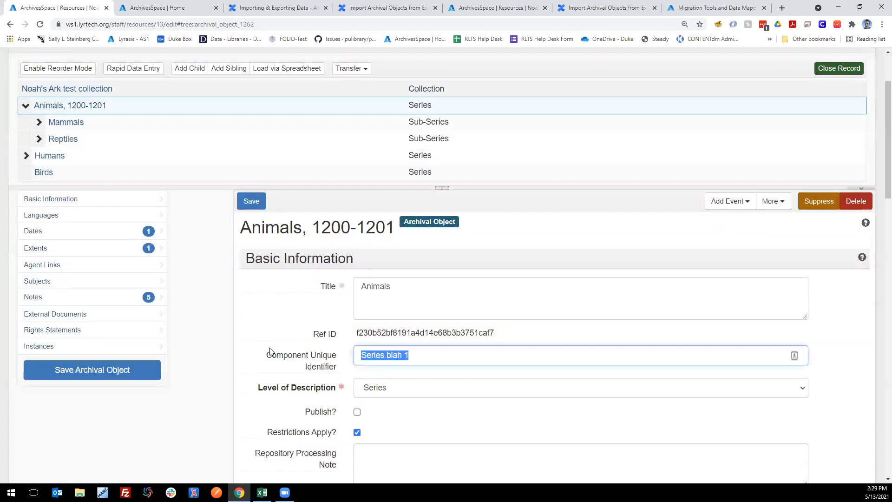
key(BackSpace)
click(243, 200)
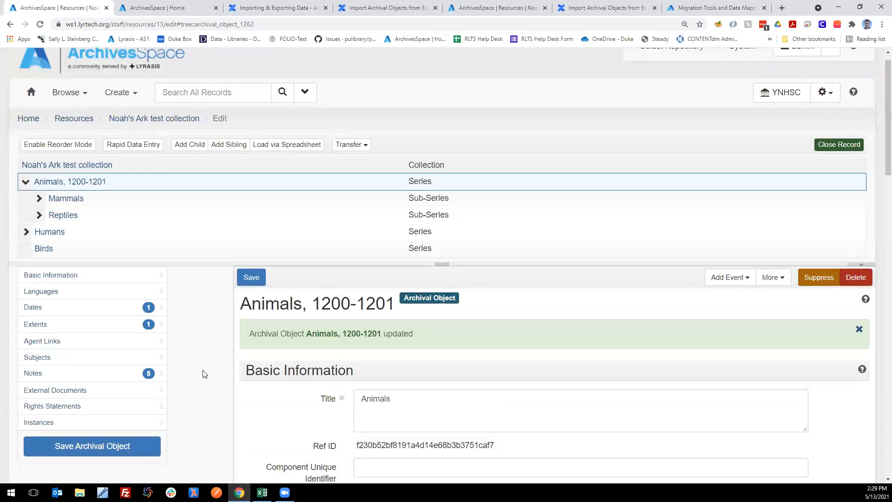
- Look over the saved Animals series record and return to the staff home page
scroll(235, 392, down, 2)
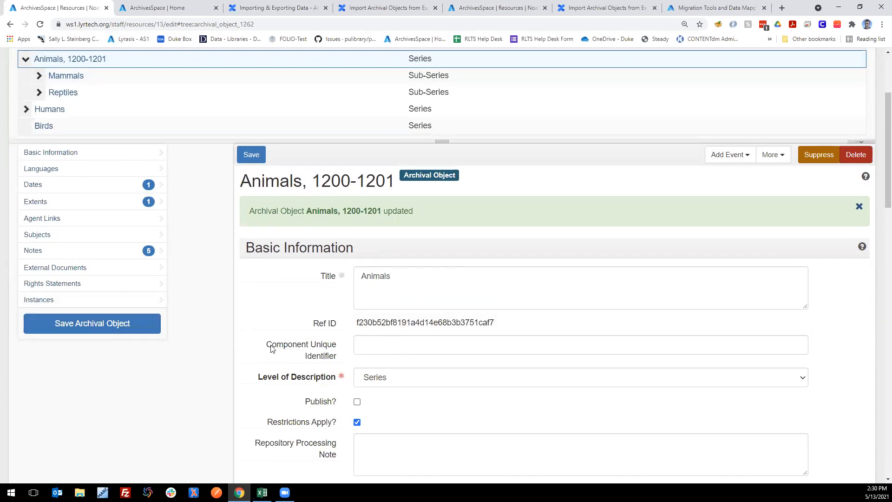
scroll(344, 351, up, 3)
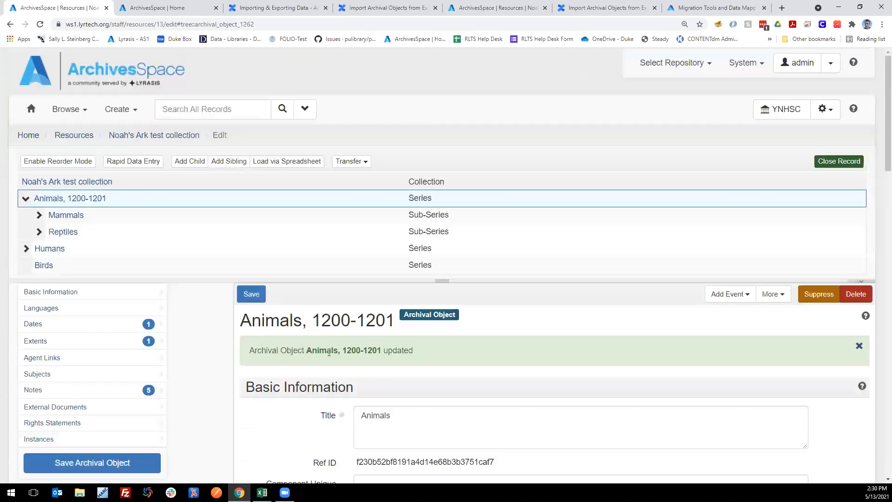
scroll(184, 364, down, 1)
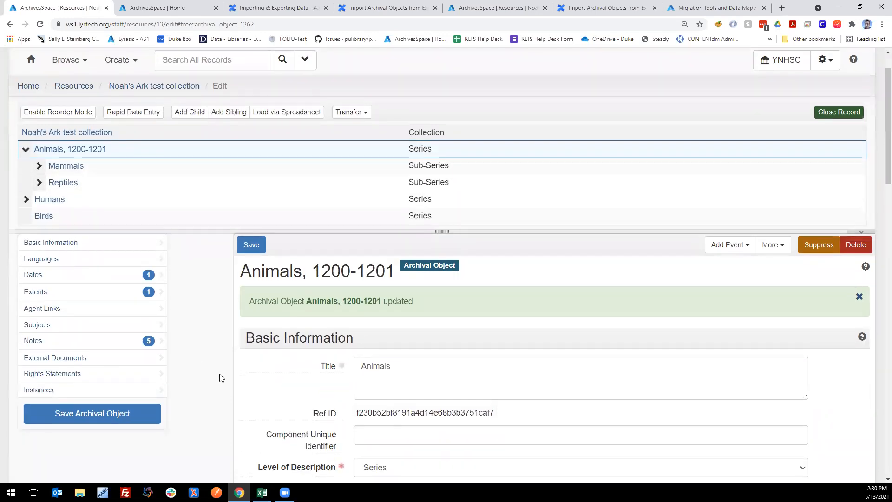
scroll(221, 377, down, 1)
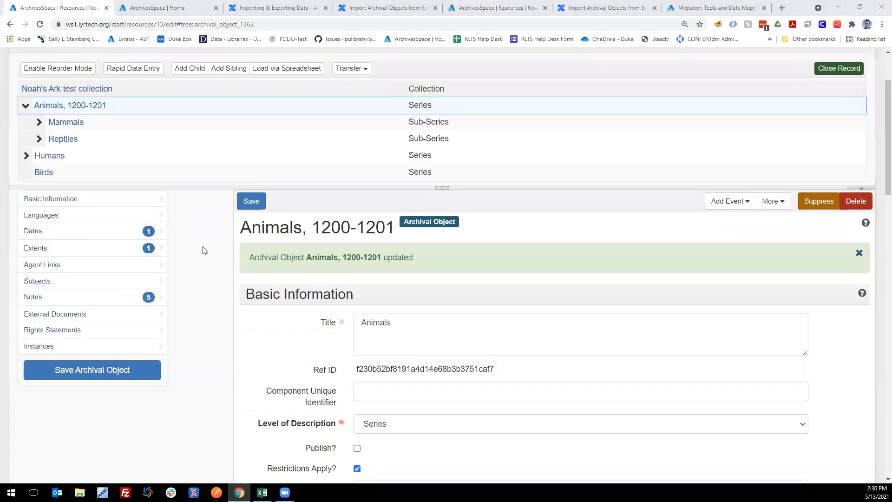
scroll(202, 249, up, 2)
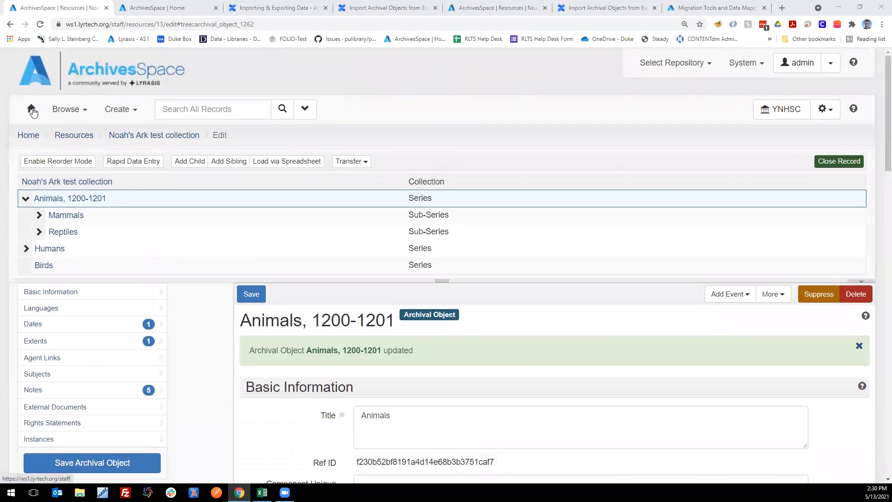
click(32, 109)
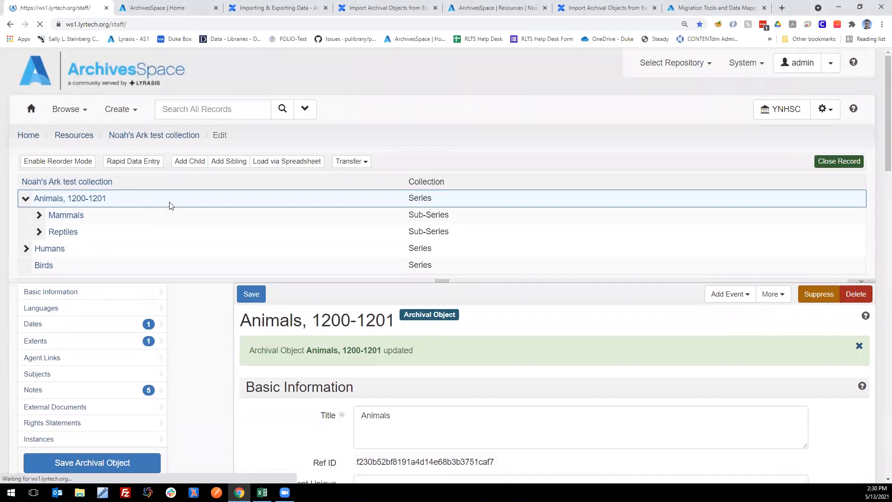